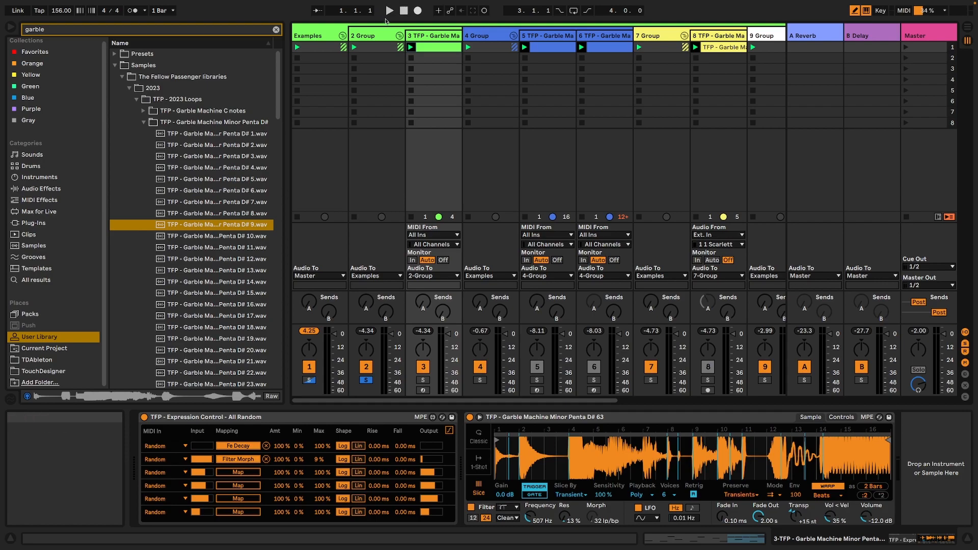
Play back the 2 Group and 4 Group examples, each soloed for its own run, and stop playback.
{"action": "left_click", "coordinate": [389, 13]}
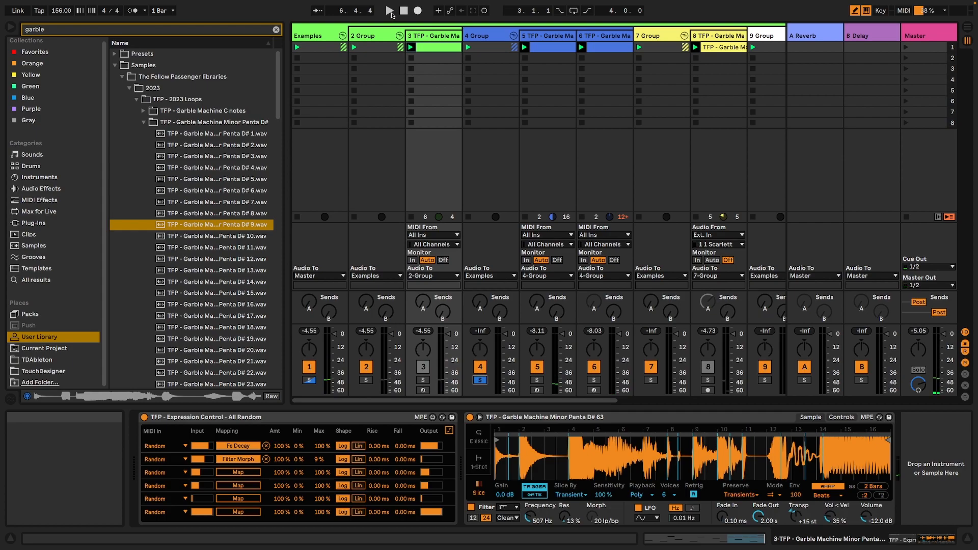
{"action": "left_click", "coordinate": [391, 12]}
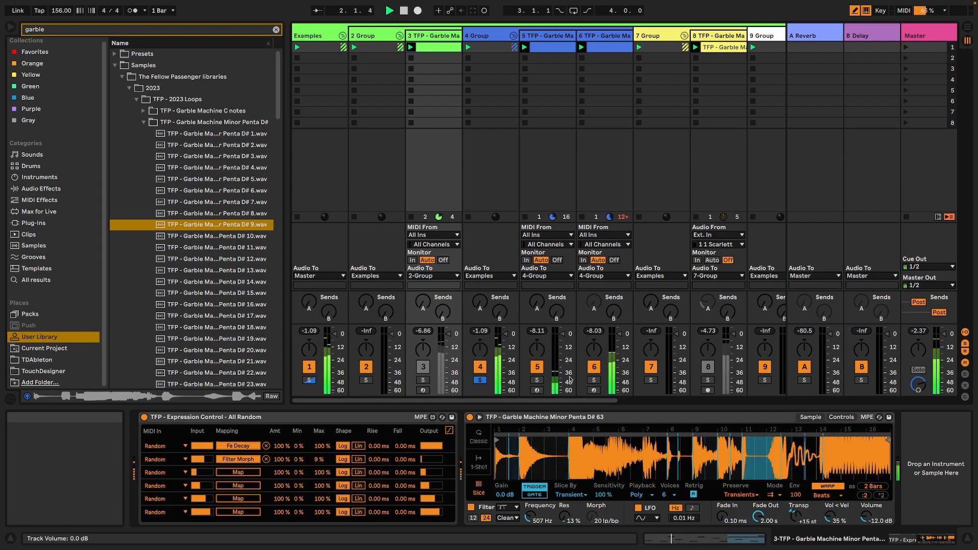
{"action": "left_click_drag", "start_coordinate": [566, 401], "coordinate": [620, 404]}
{"action": "scroll", "coordinate": [469, 387], "scroll_direction": "right", "scroll_amount": 3}
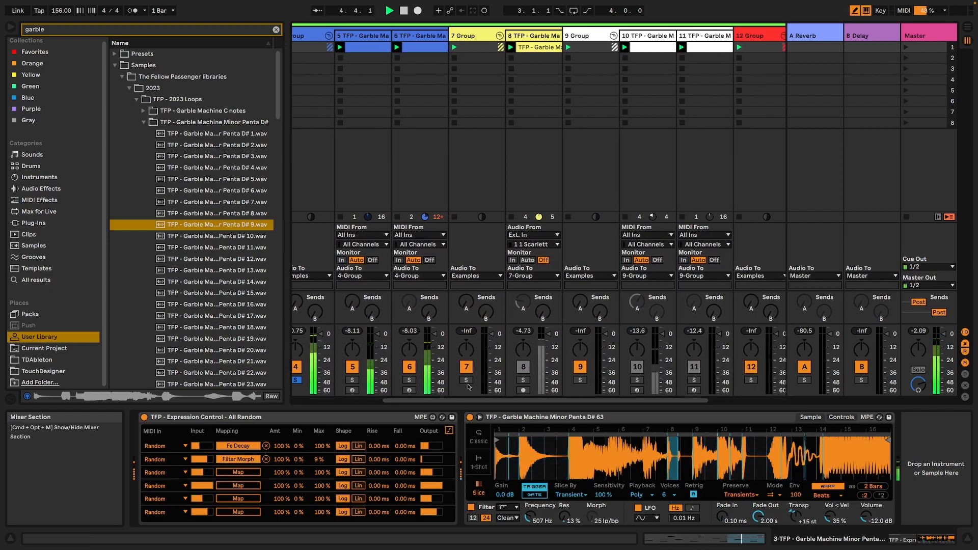
{"action": "key", "text": "space"}
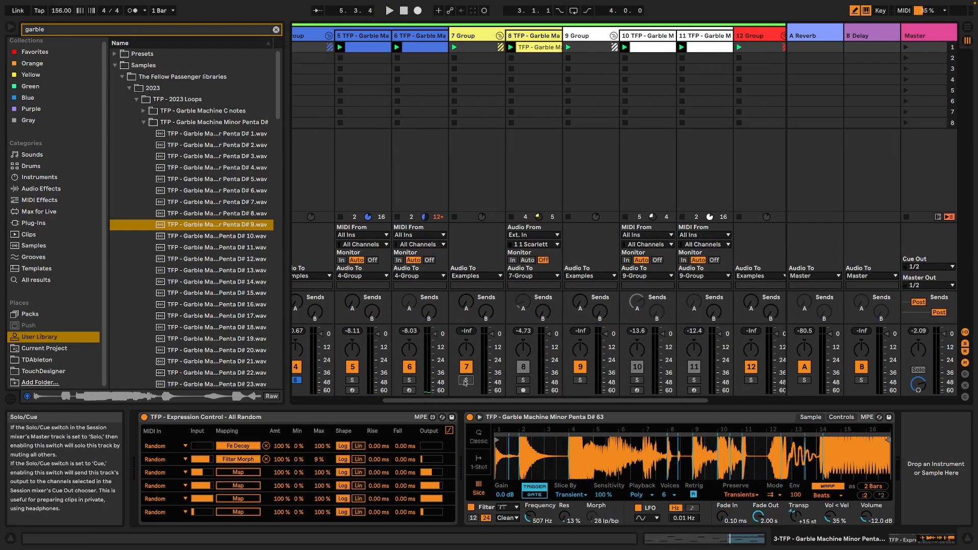
Audition the 7, 9 and 12 groups by soloing each in turn during playback, then stop and reset to the start.
{"action": "left_click", "coordinate": [465, 381]}
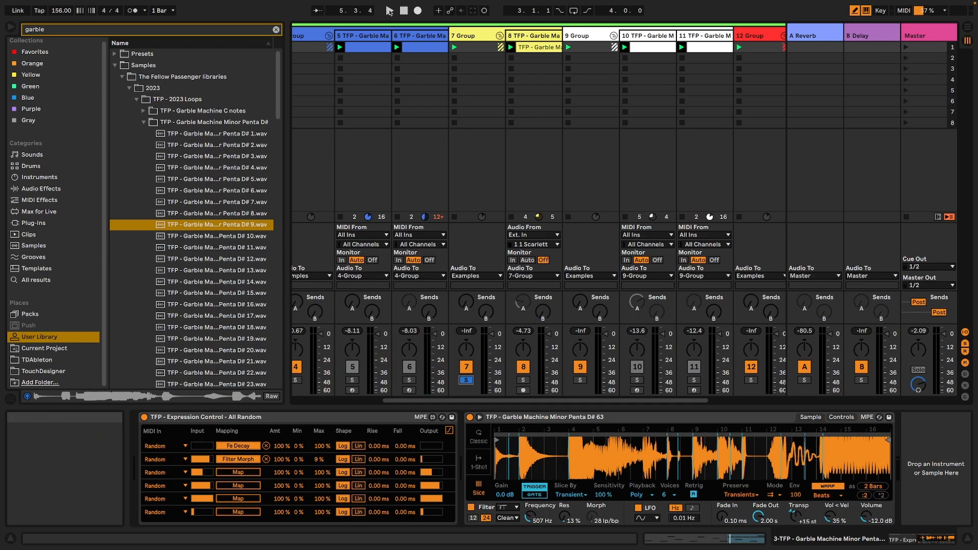
{"action": "key", "text": "space"}
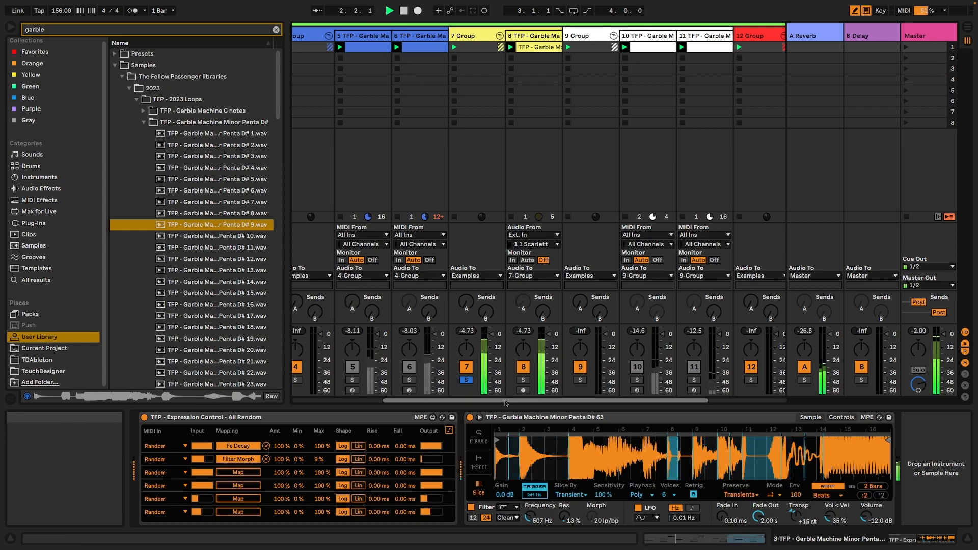
{"action": "left_click_drag", "start_coordinate": [509, 401], "coordinate": [522, 400]}
{"action": "scroll", "coordinate": [522, 400], "scroll_direction": "right", "scroll_amount": 3}
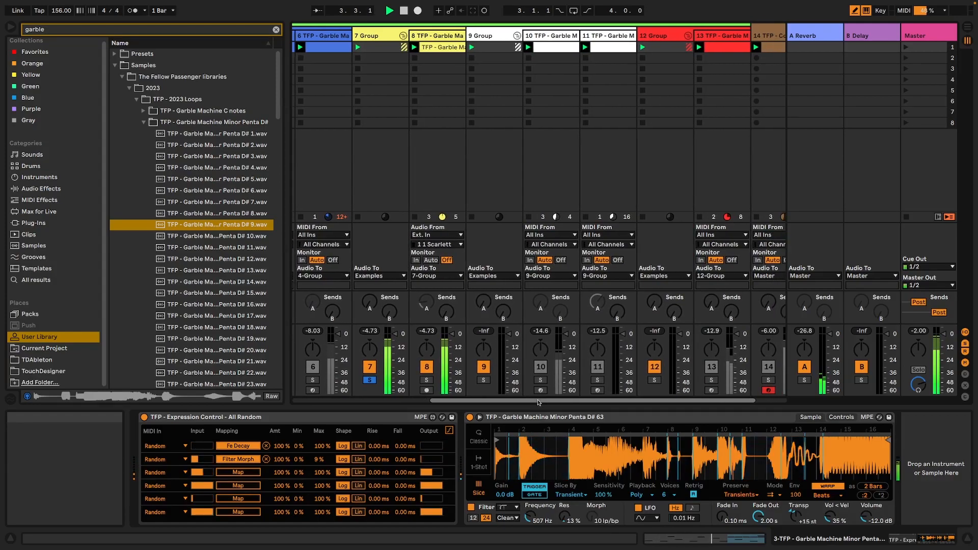
{"action": "left_click", "coordinate": [484, 381]}
{"action": "left_click_drag", "start_coordinate": [515, 402], "coordinate": [557, 401]}
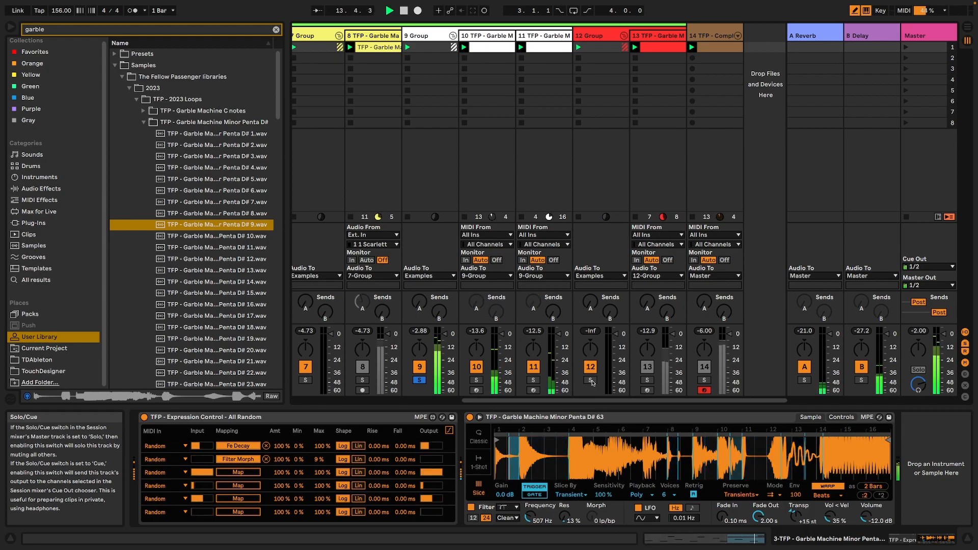
{"action": "left_click", "coordinate": [590, 381]}
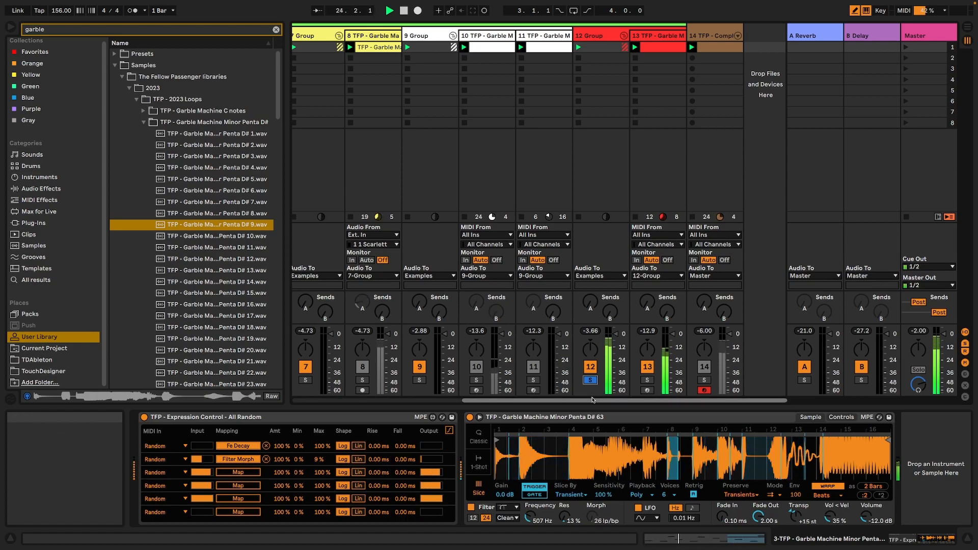
{"action": "key", "text": "space"}
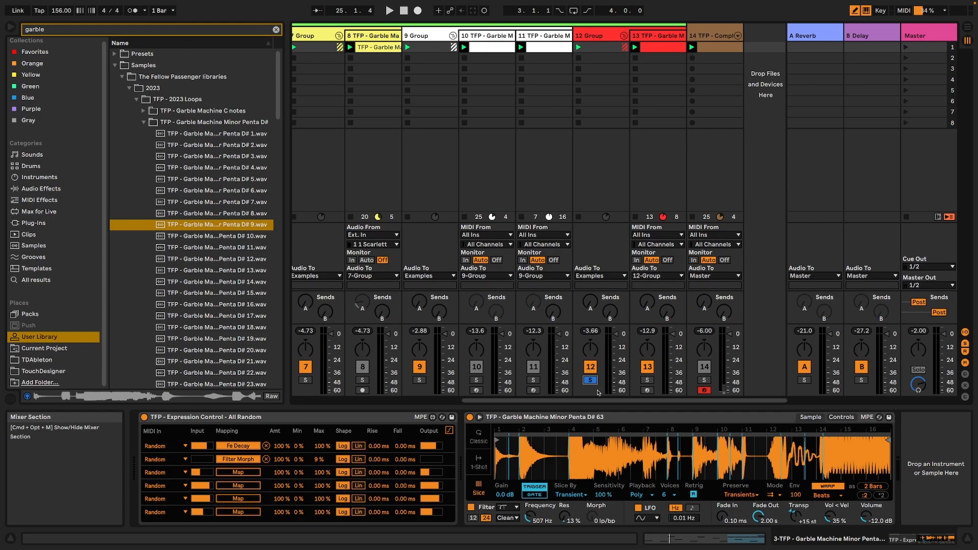
{"action": "left_click_drag", "start_coordinate": [614, 402], "coordinate": [381, 402]}
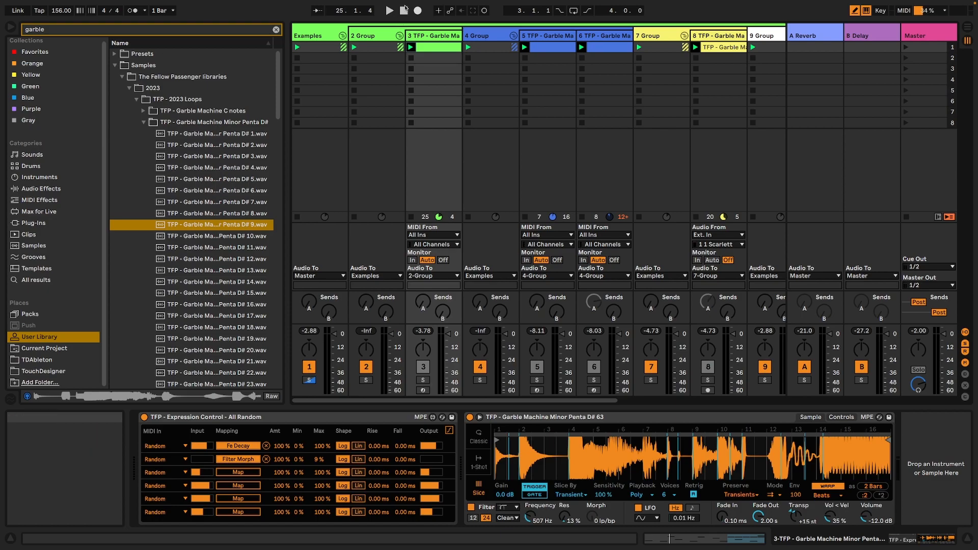
{"action": "left_click", "coordinate": [404, 11]}
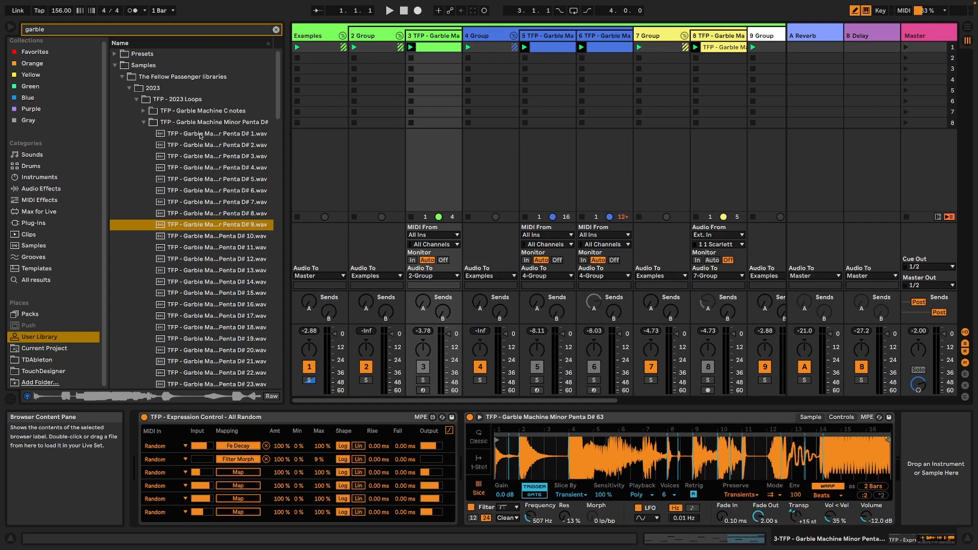
Preview Garble Machine Minor Penta D# samples 2, 4, 11, 16 and 19 in the browser.
{"action": "left_click", "coordinate": [202, 147]}
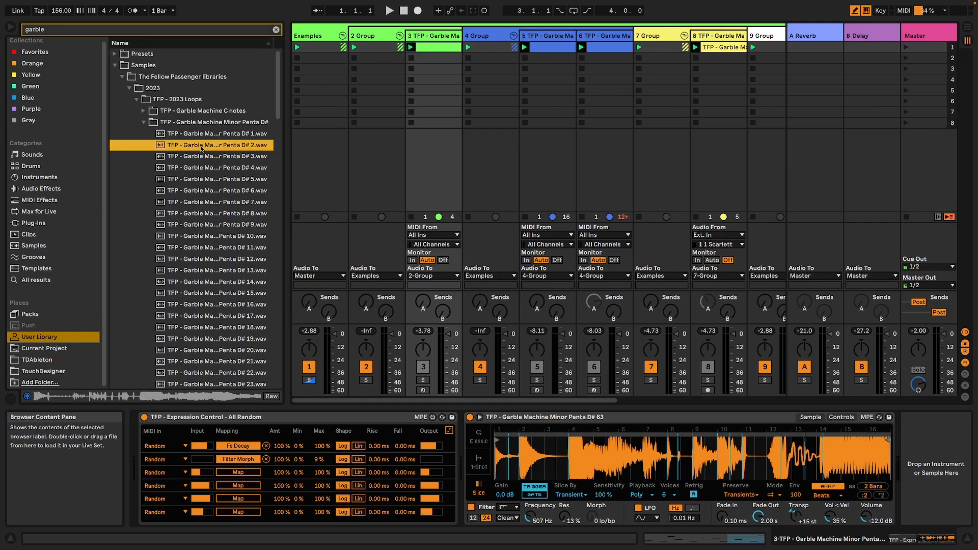
{"action": "left_click", "coordinate": [219, 168]}
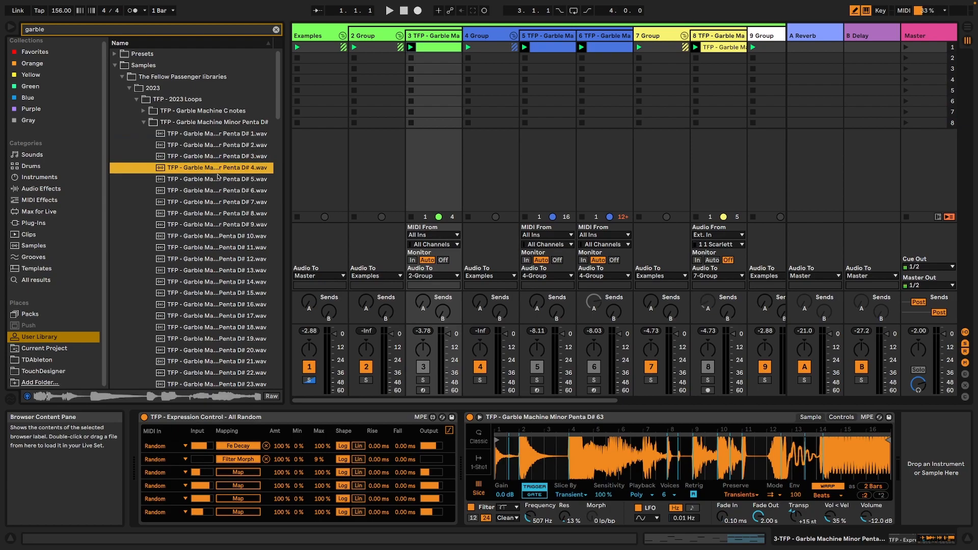
{"action": "left_click", "coordinate": [207, 248]}
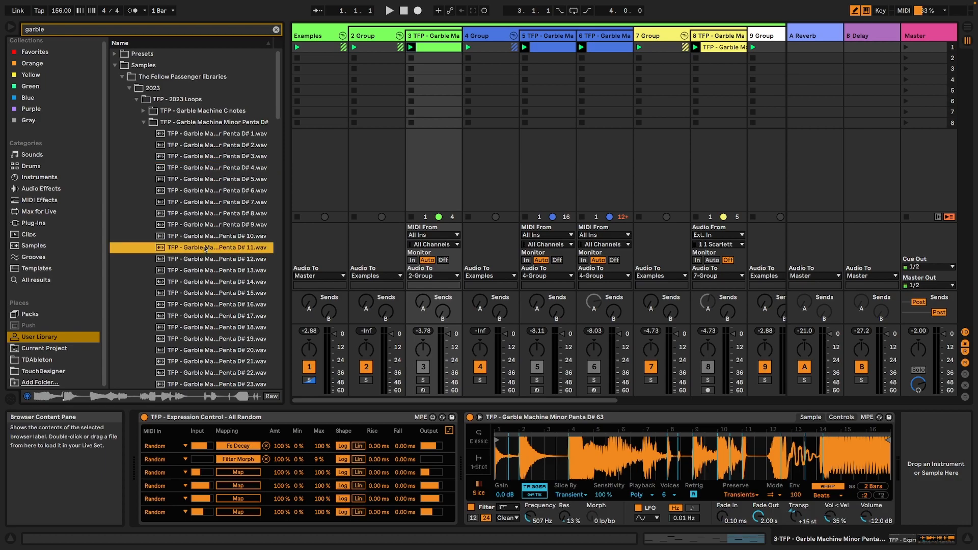
{"action": "left_click", "coordinate": [199, 305]}
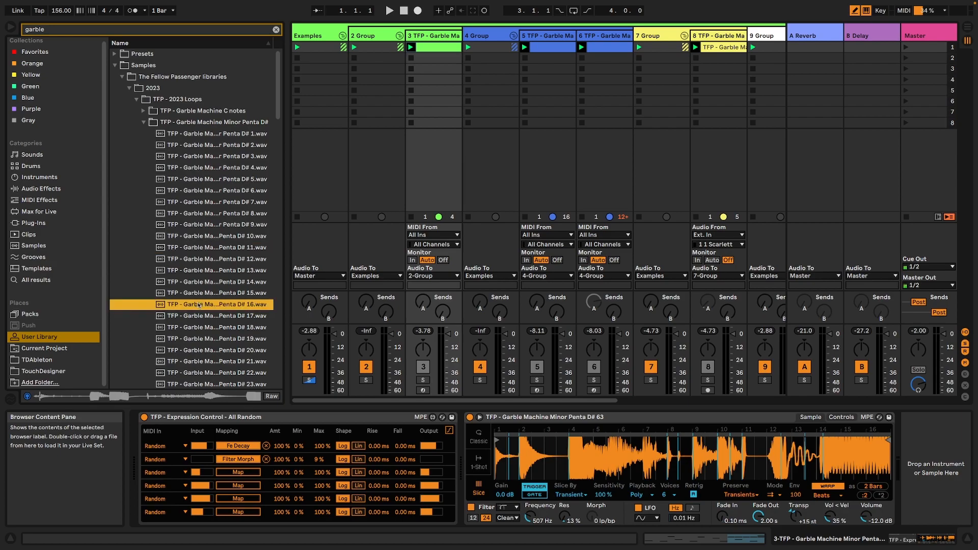
{"action": "left_click", "coordinate": [211, 337]}
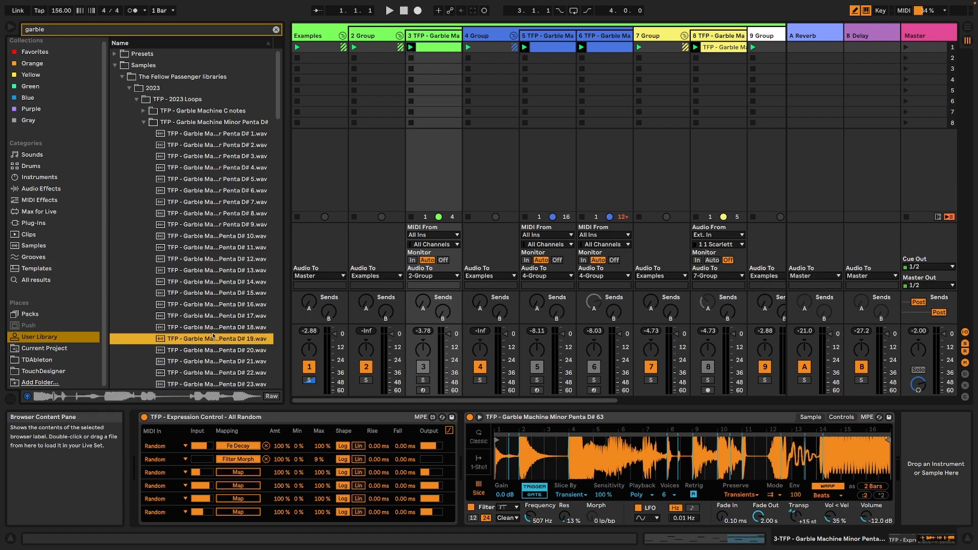
Expand the TFP - Garble Machine C notes folder, preview samples 5, 15, 13 and 11, and select the folder.
{"action": "left_click", "coordinate": [144, 113]}
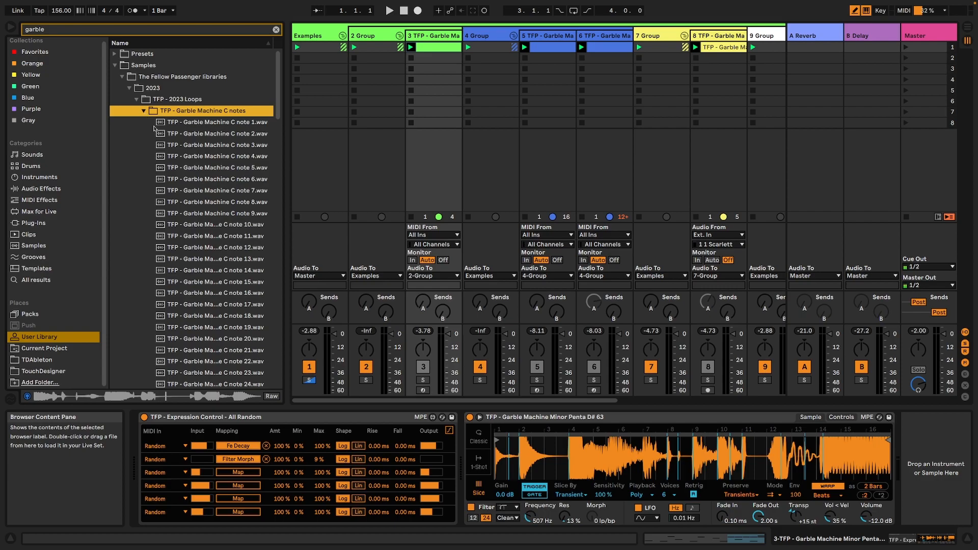
{"action": "left_click", "coordinate": [169, 168]}
{"action": "left_click", "coordinate": [209, 284]}
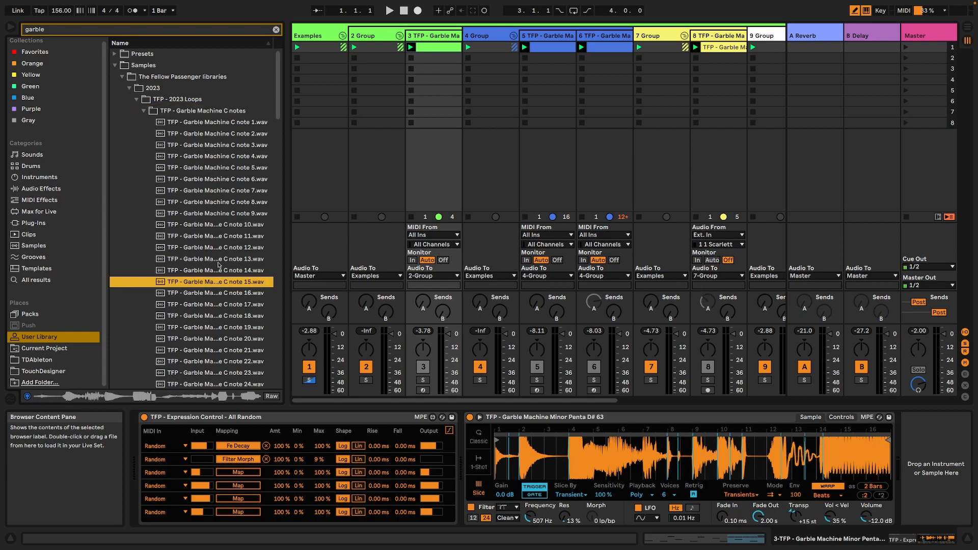
{"action": "left_click", "coordinate": [218, 261]}
{"action": "left_click", "coordinate": [214, 235]}
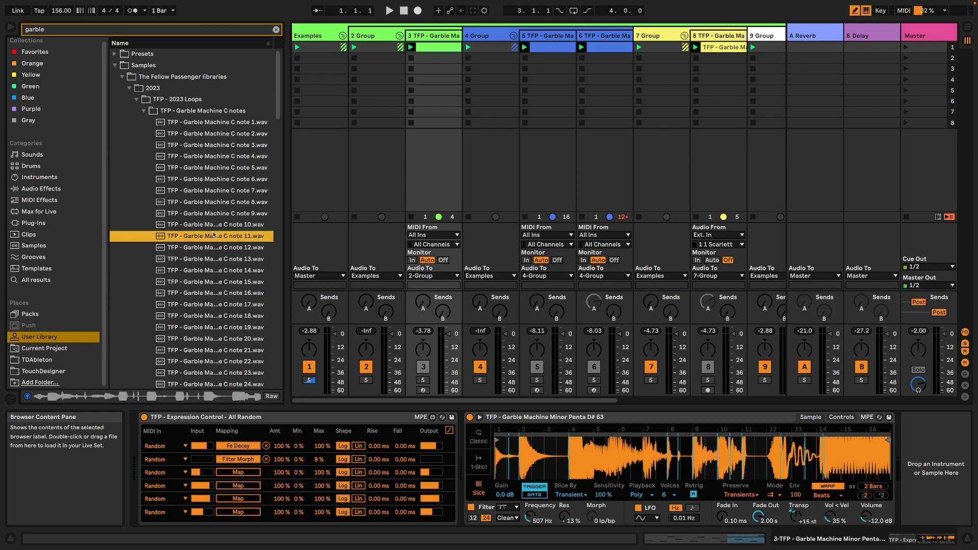
{"action": "left_click", "coordinate": [178, 113]}
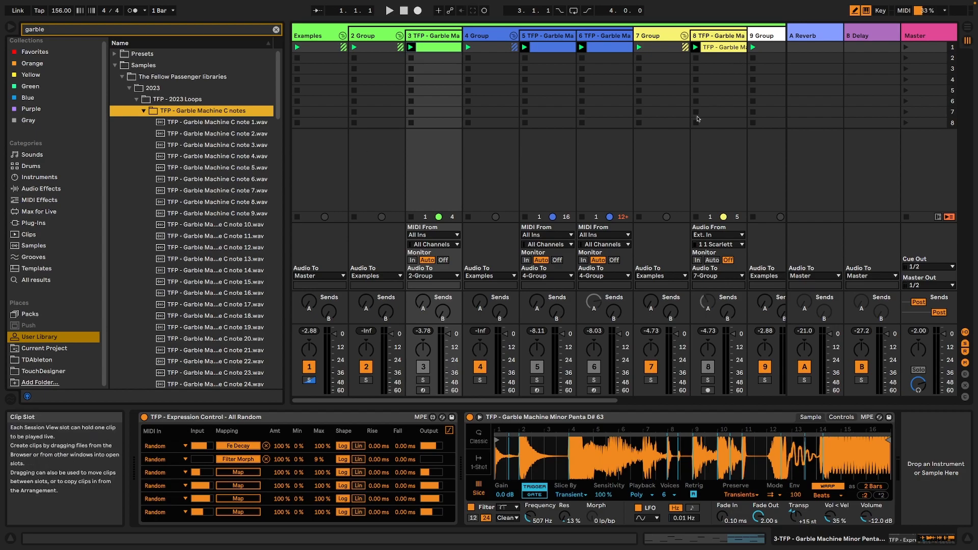
Examine the devices on tracks 3, 11, 10 and 8, plus the MIDI notes in track 10's clip.
{"action": "left_click", "coordinate": [437, 38]}
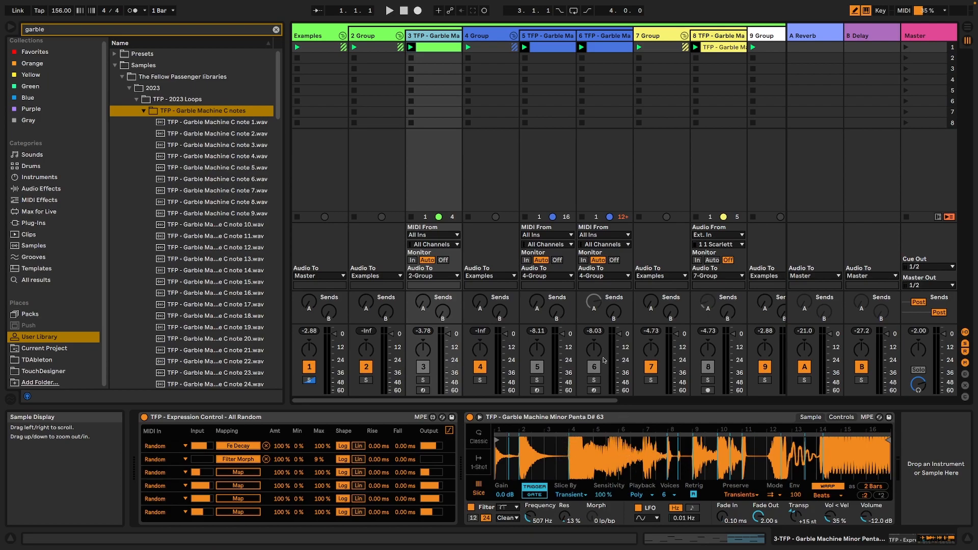
{"action": "left_click_drag", "start_coordinate": [555, 400], "coordinate": [750, 393]}
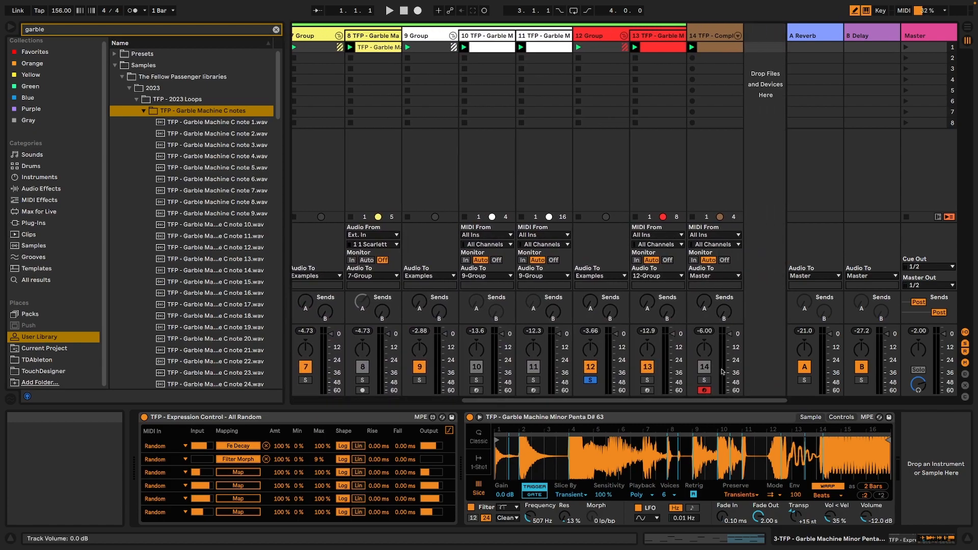
{"action": "left_click", "coordinate": [554, 50]}
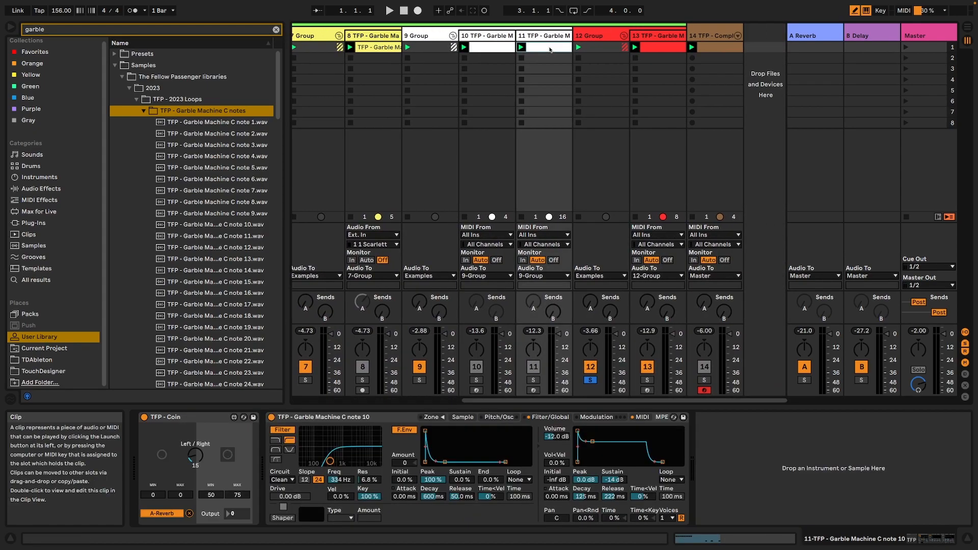
{"action": "left_click", "coordinate": [495, 50]}
{"action": "left_click", "coordinate": [386, 49]}
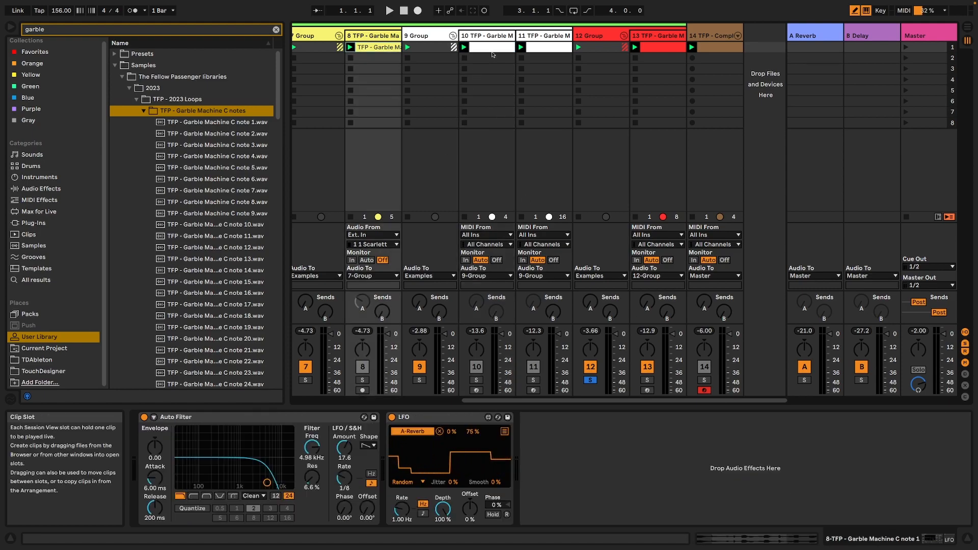
{"action": "double_click", "coordinate": [492, 48]}
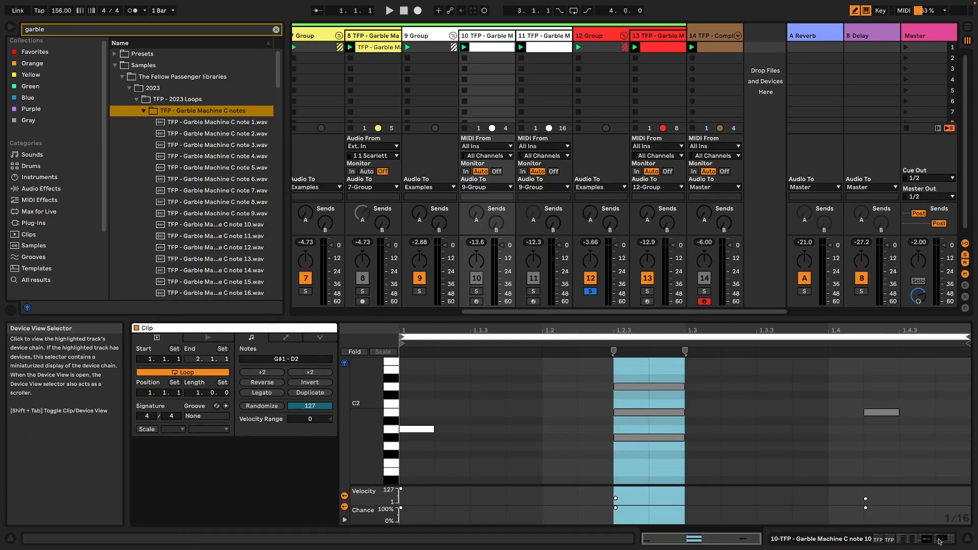
{"action": "key", "text": "shift+Tab"}
Examine the devices on tracks 6, 5 and 8, track 8's audio clip settings, and track 10's Sampler chain.
{"action": "left_click_drag", "start_coordinate": [650, 403], "coordinate": [578, 402]}
{"action": "left_click", "coordinate": [408, 48]}
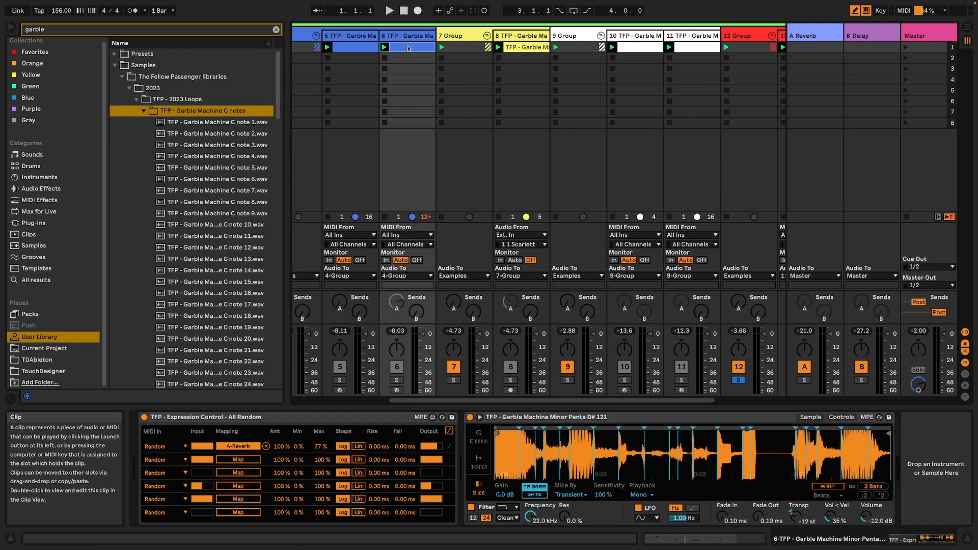
{"action": "left_click", "coordinate": [370, 47]}
{"action": "left_click", "coordinate": [516, 48]}
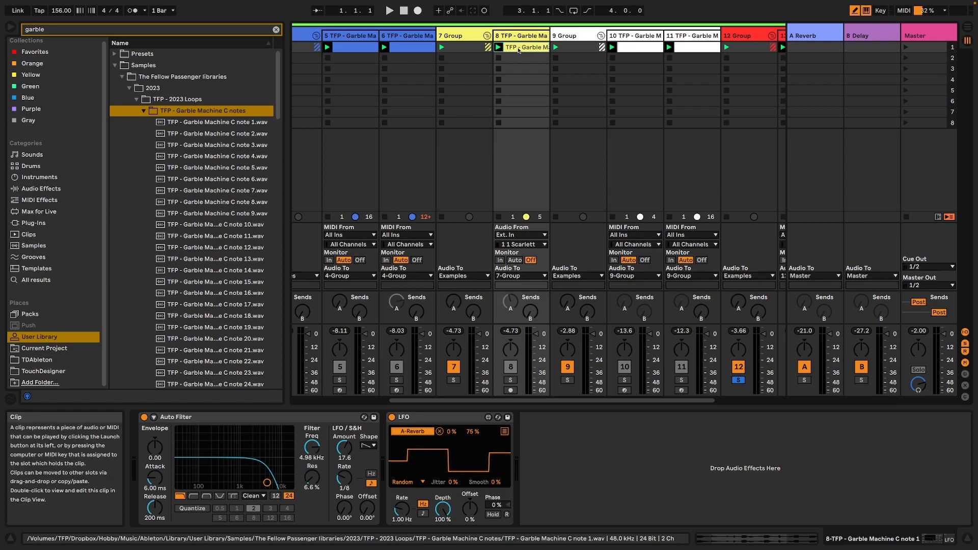
{"action": "double_click", "coordinate": [518, 49]}
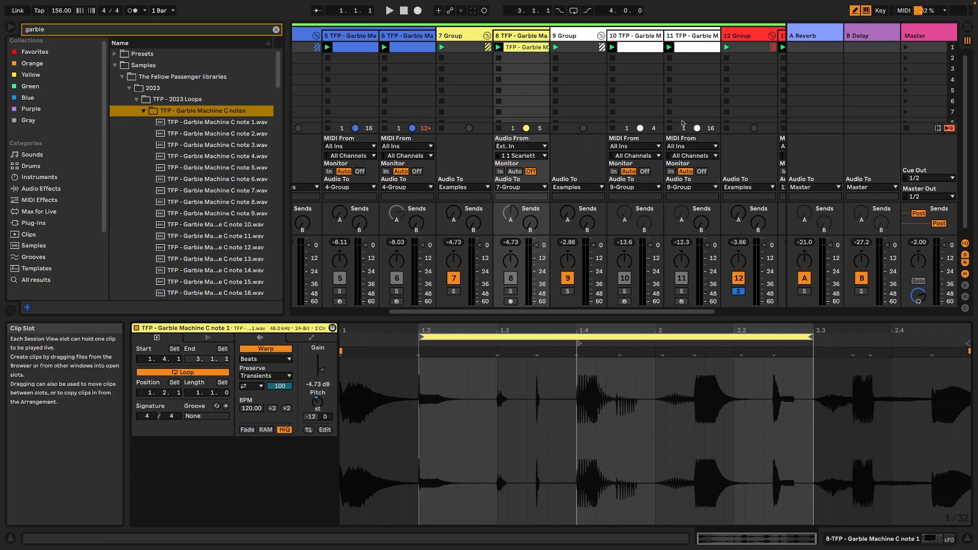
{"action": "left_click", "coordinate": [632, 47]}
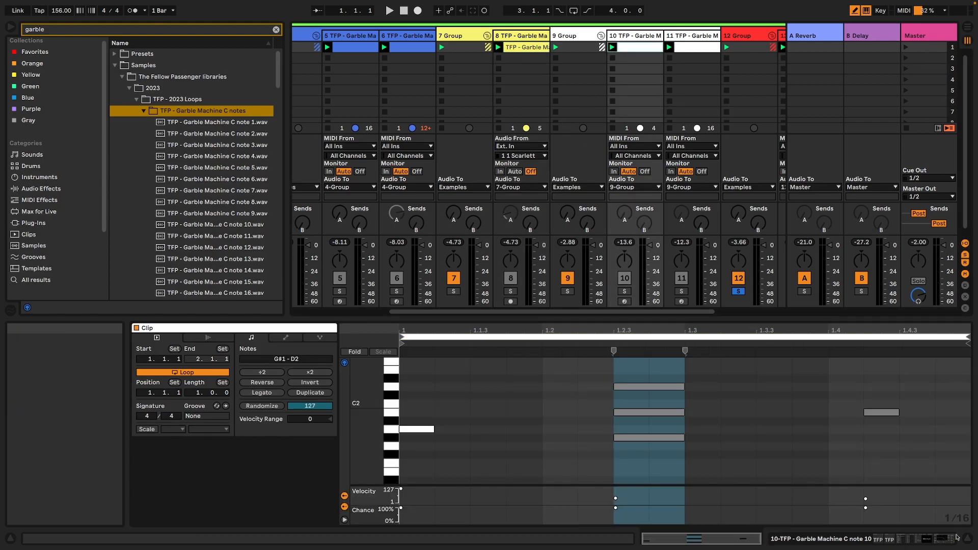
{"action": "left_click", "coordinate": [928, 541]}
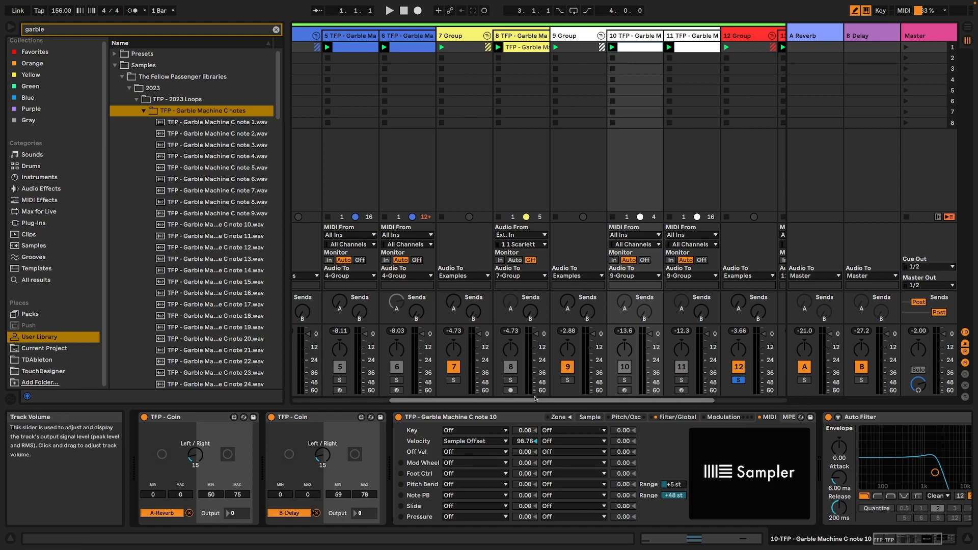
Delete the Examples group track with its contents and insert a new MIDI track beside the remaining Complete Garble Maker track.
{"action": "left_click_drag", "start_coordinate": [534, 401], "coordinate": [438, 400]}
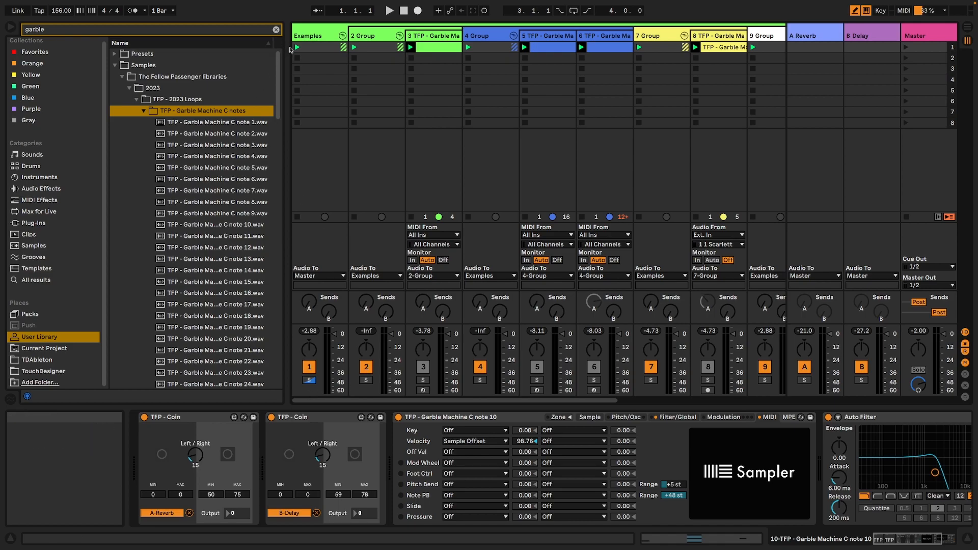
{"action": "left_click", "coordinate": [316, 36]}
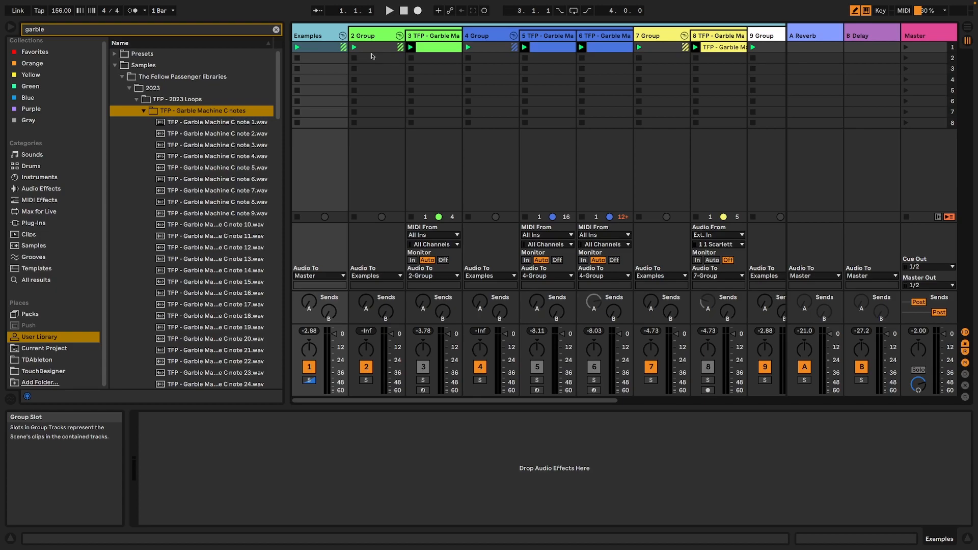
{"action": "key", "text": "Delete"}
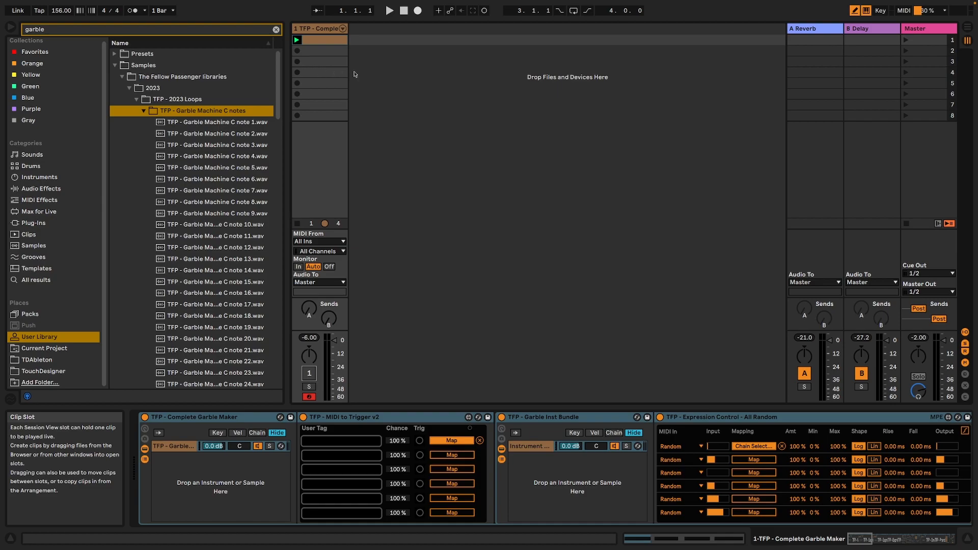
{"action": "right_click", "coordinate": [374, 67]}
{"action": "left_click", "coordinate": [397, 80]}
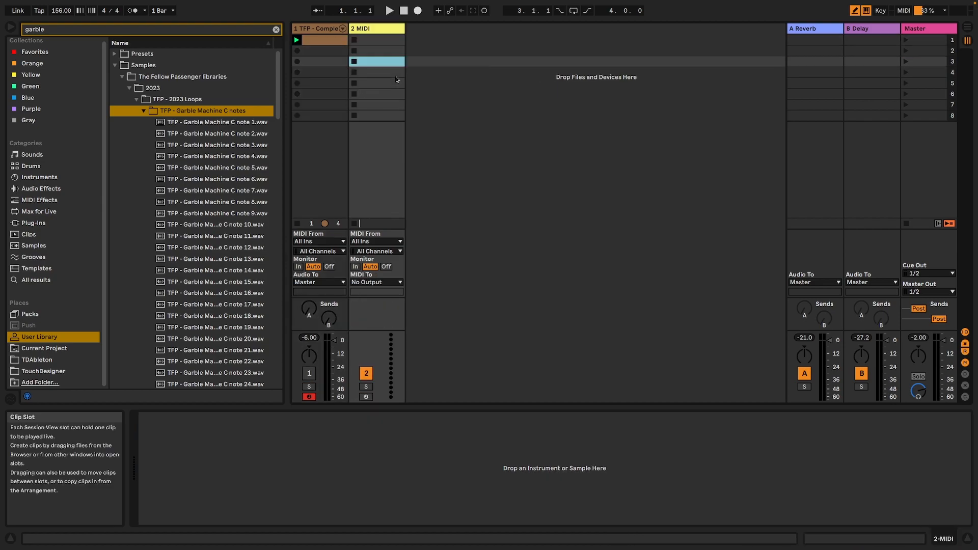
Clear the browser search, show the instruments and load a Simpler onto the new MIDI track 2.
{"action": "left_click", "coordinate": [374, 29]}
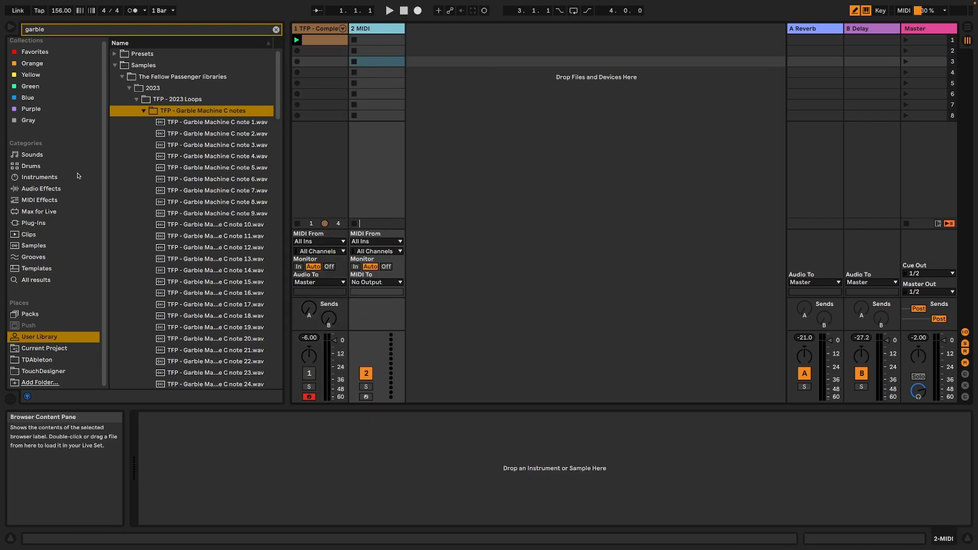
{"action": "left_click", "coordinate": [49, 178]}
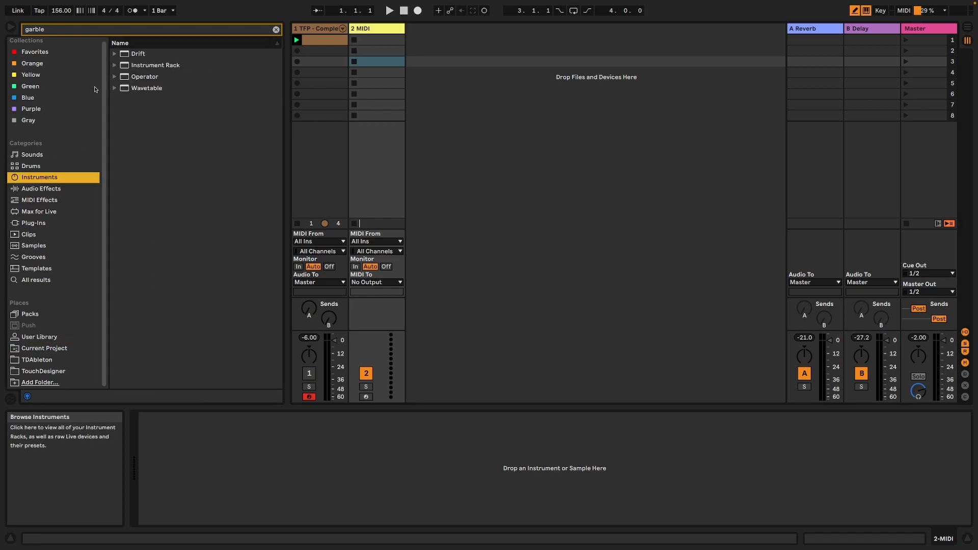
{"action": "left_click", "coordinate": [68, 28]}
{"action": "key", "text": "BackSpace"}
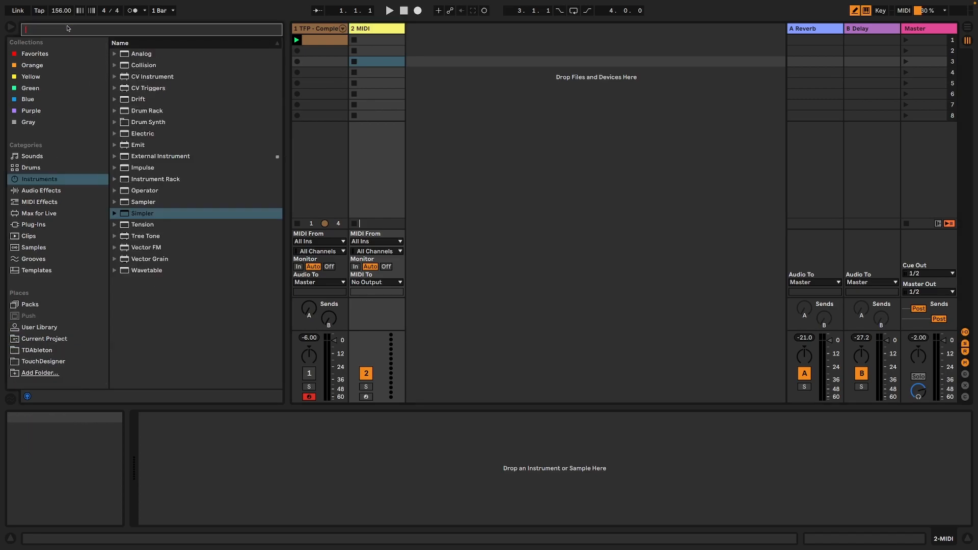
{"action": "left_click_drag", "start_coordinate": [144, 213], "coordinate": [347, 440]}
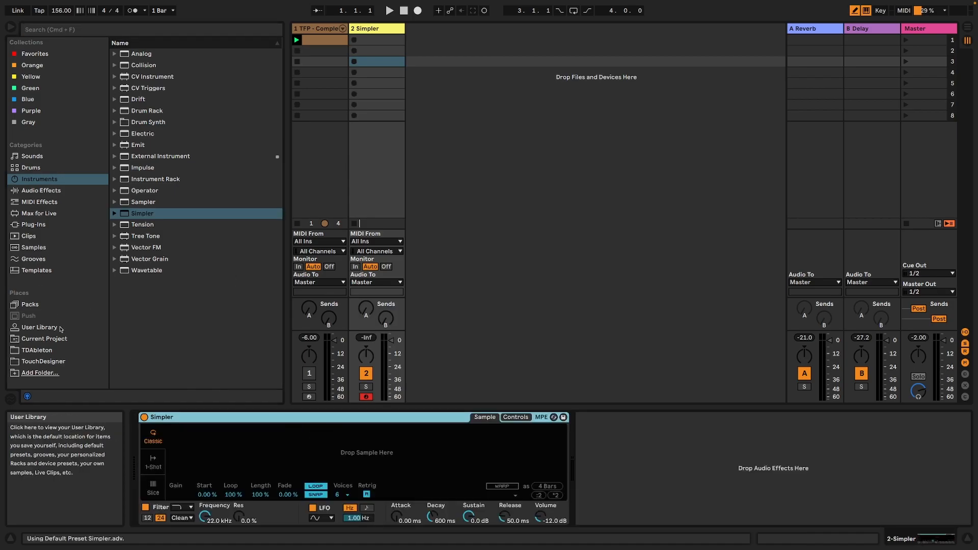
Load the sample TFP - Garble Machine C note 3.wav from the User Library into track 2's Simpler.
{"action": "left_click", "coordinate": [40, 327]}
{"action": "left_click", "coordinate": [229, 350]}
{"action": "scroll", "coordinate": [228, 352], "scroll_direction": "down", "scroll_amount": 3}
{"action": "left_click_drag", "start_coordinate": [218, 322], "coordinate": [358, 460]}
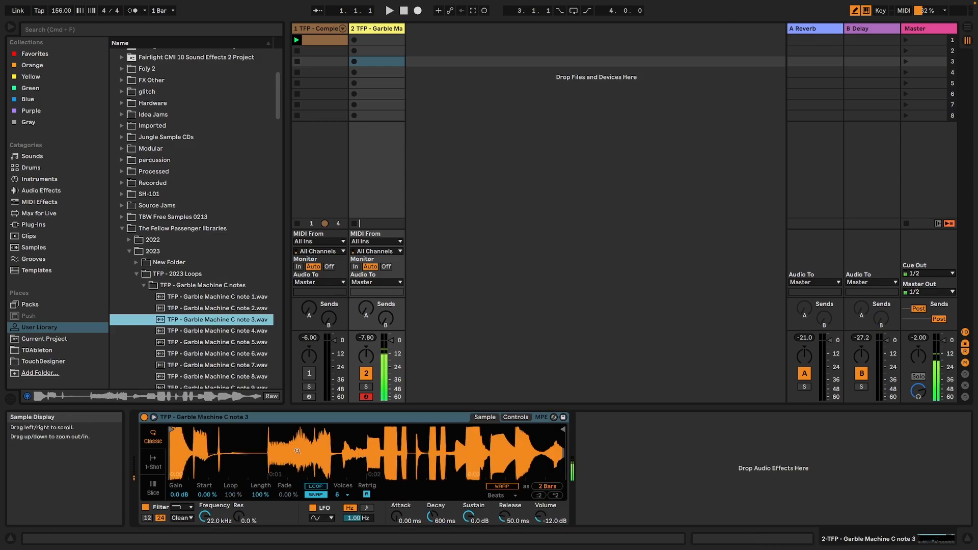
Switch the Simpler to Slice mode and audition several slices in the C1 to D2 octave.
{"action": "left_click", "coordinate": [153, 487]}
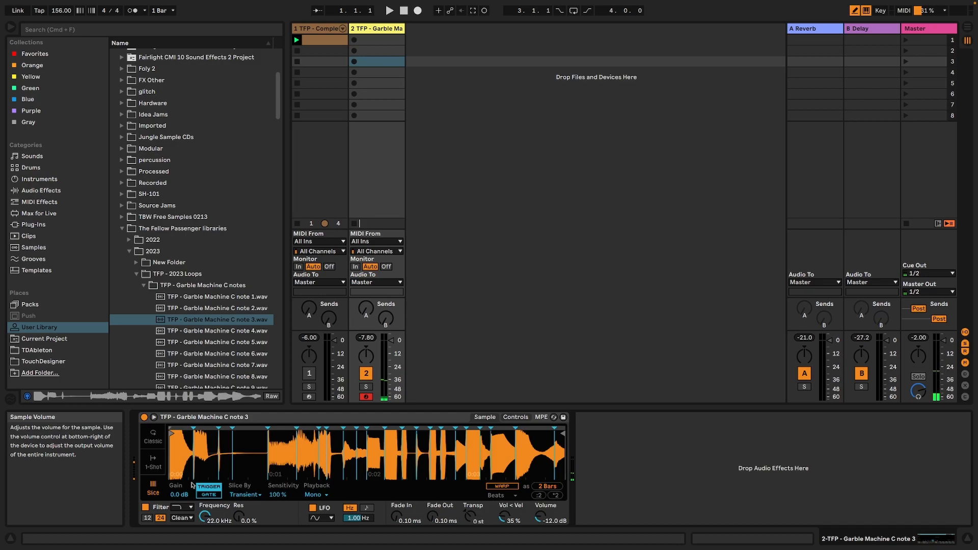
{"action": "key", "text": "z"}
{"action": "key", "text": "a"}
{"action": "key", "text": "a"}
{"action": "key", "text": "a"}
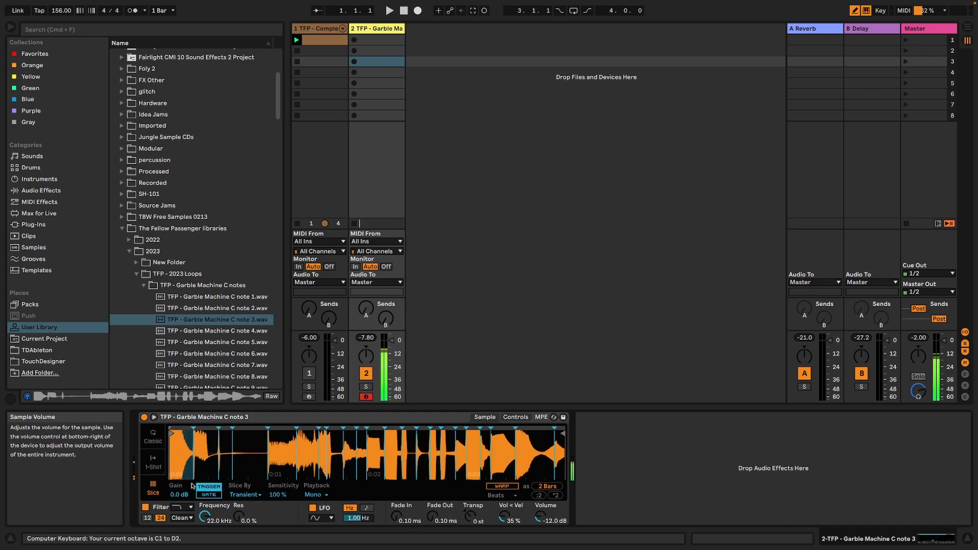
{"action": "key", "text": "w"}
{"action": "key", "text": "s"}
{"action": "key", "text": "s"}
{"action": "key", "text": "s"}
Create a one-bar clip in track 2's first slot with C1 notes at 1.1 and 1.2, and D1 notes at 1.1.3 and 1.1.4.
{"action": "double_click", "coordinate": [372, 43]}
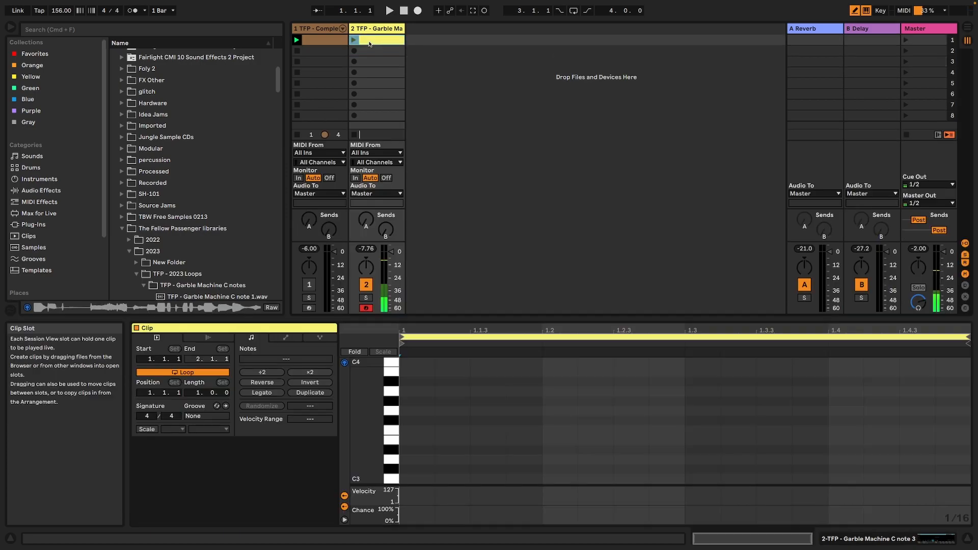
{"action": "key", "text": "a"}
{"action": "key", "text": "a"}
{"action": "scroll", "coordinate": [473, 448], "scroll_direction": "down", "scroll_amount": 5}
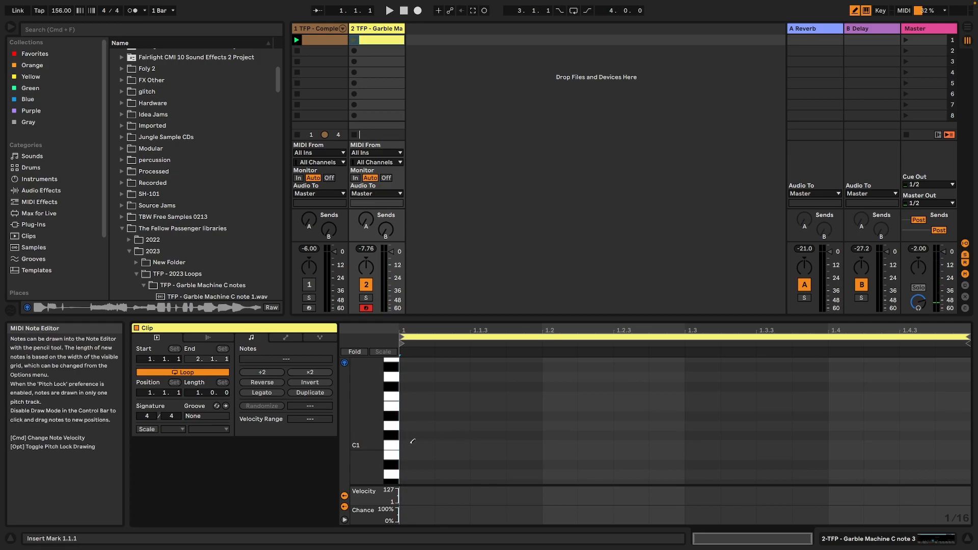
{"action": "left_click", "coordinate": [423, 442]}
{"action": "left_click", "coordinate": [555, 443]}
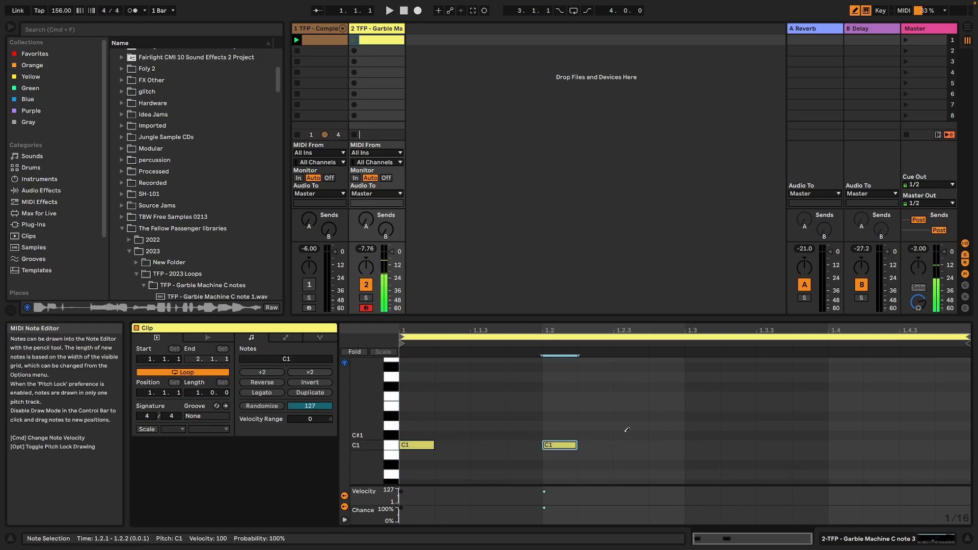
{"action": "left_click", "coordinate": [495, 414]}
{"action": "left_click", "coordinate": [501, 414]}
{"action": "left_click", "coordinate": [494, 426]}
{"action": "left_click", "coordinate": [520, 426]}
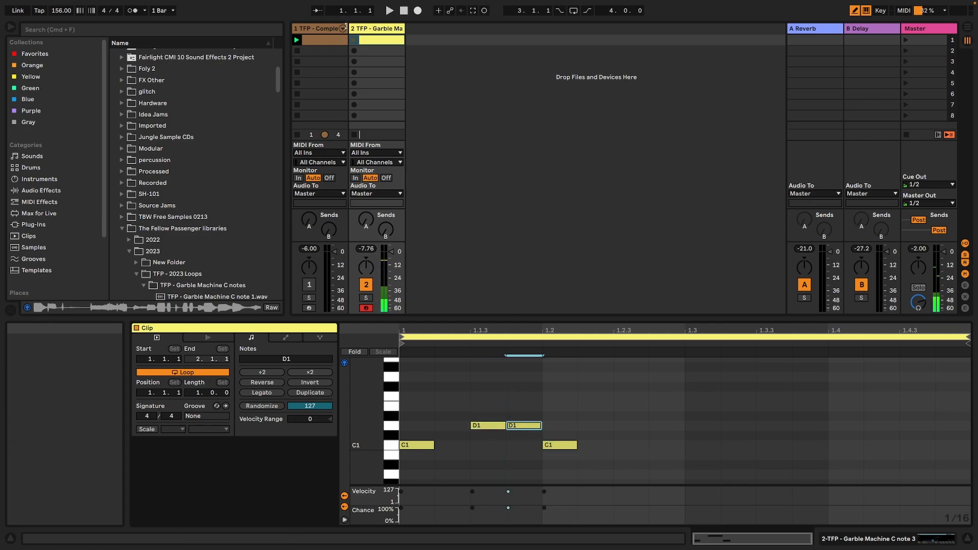
With the clip playing, add notes G#1 at 1.2.2, F#1 at 1.2.3, F1 at 1.3, D1 at 1.4 and E1 at 1.4.3.
{"action": "key", "text": "space"}
{"action": "left_click", "coordinate": [702, 397]}
{"action": "left_click", "coordinate": [623, 386]}
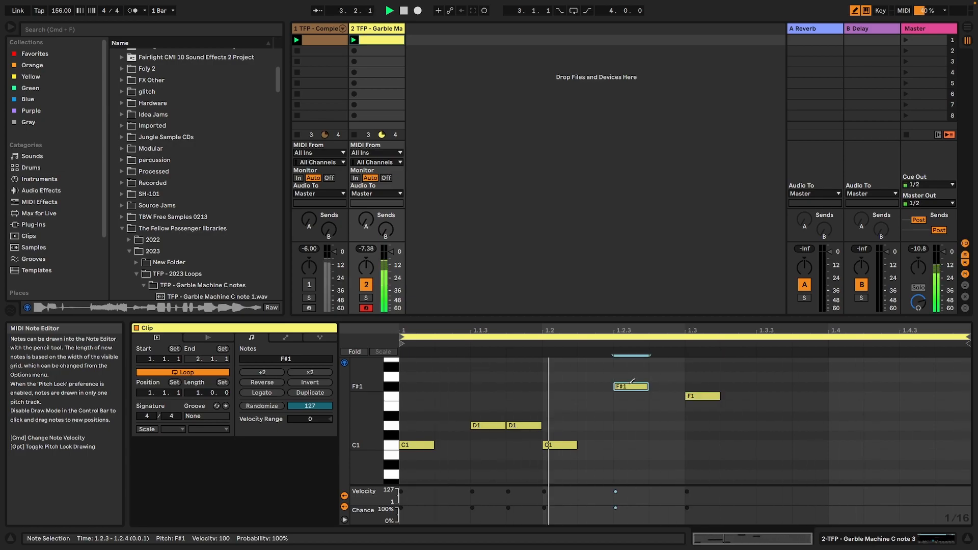
{"action": "left_click", "coordinate": [597, 367]}
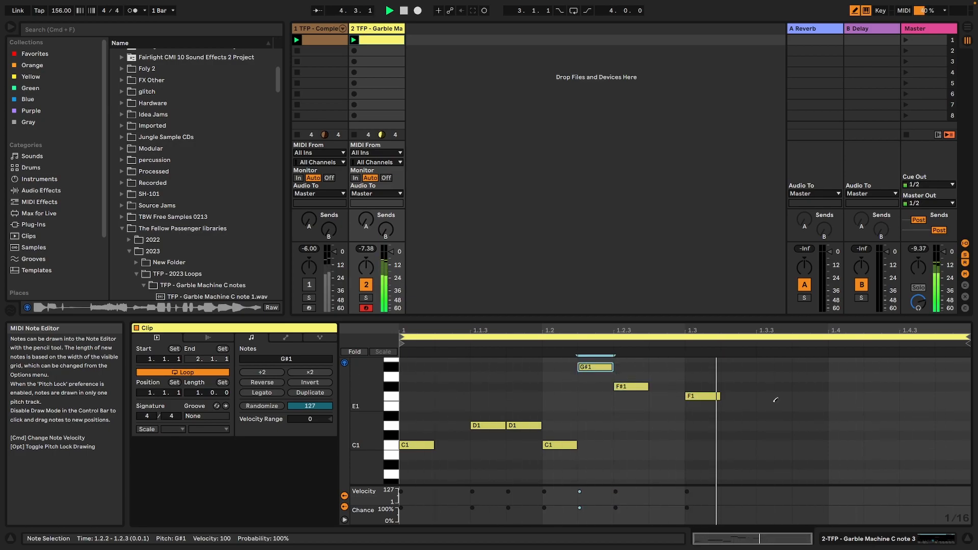
{"action": "left_click", "coordinate": [835, 426]}
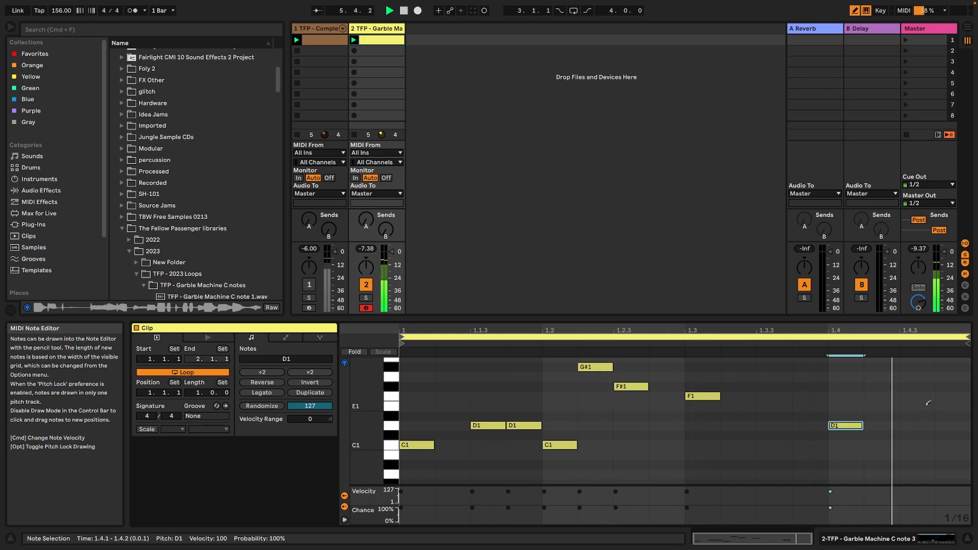
{"action": "left_click", "coordinate": [913, 406]}
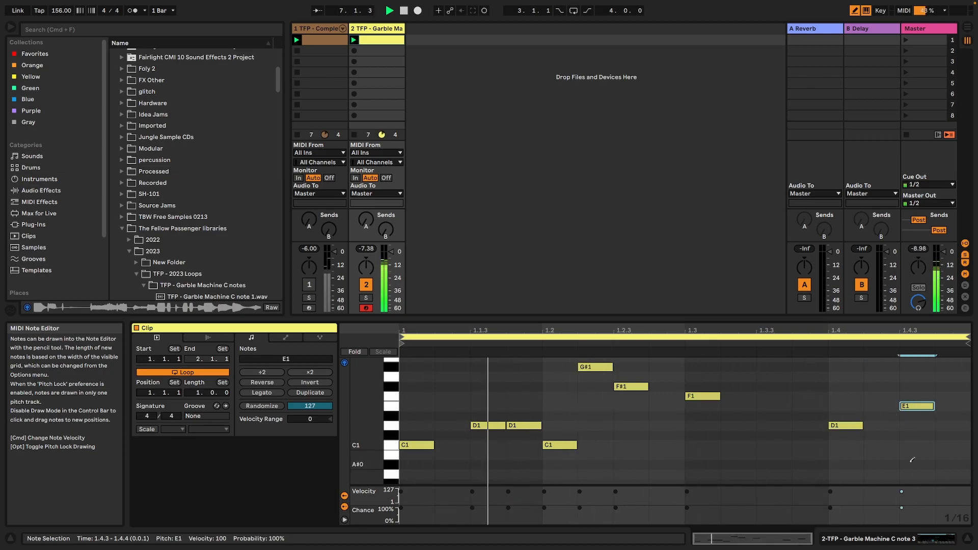
Insert the Random MIDI effect before the Simpler on track 2 and set its Chance to 23 %.
{"action": "left_click", "coordinate": [940, 539]}
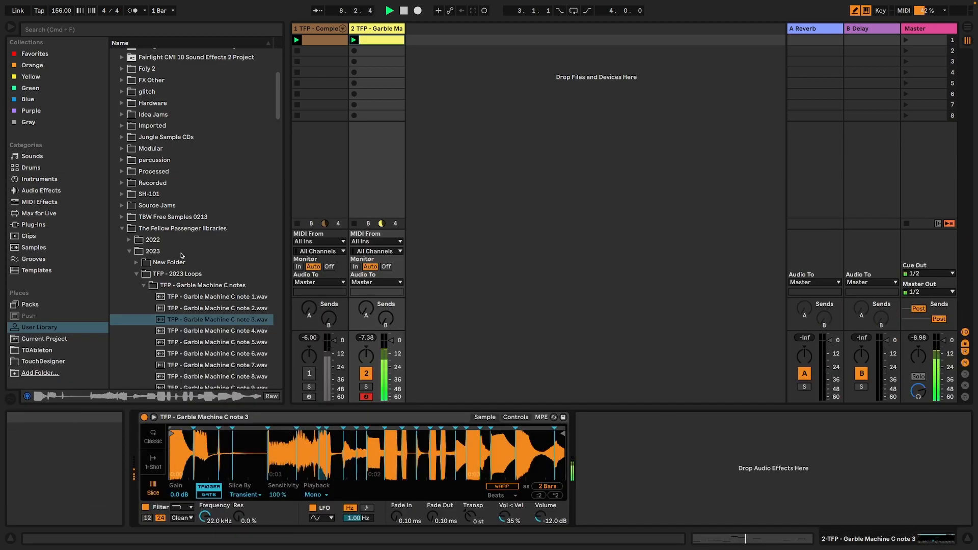
{"action": "left_click", "coordinate": [47, 202]}
{"action": "left_click_drag", "start_coordinate": [152, 179], "coordinate": [217, 441]}
{"action": "left_click_drag", "start_coordinate": [150, 441], "coordinate": [151, 430]}
Play the clip through the Random effect to hear how it varies the slices, and stop playback.
{"action": "key", "text": "space"}
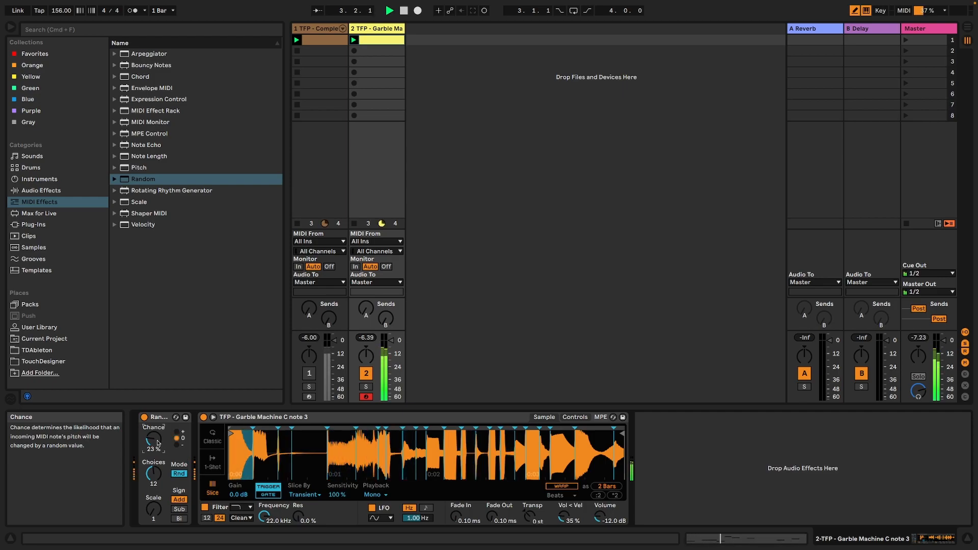
{"action": "key", "text": "space"}
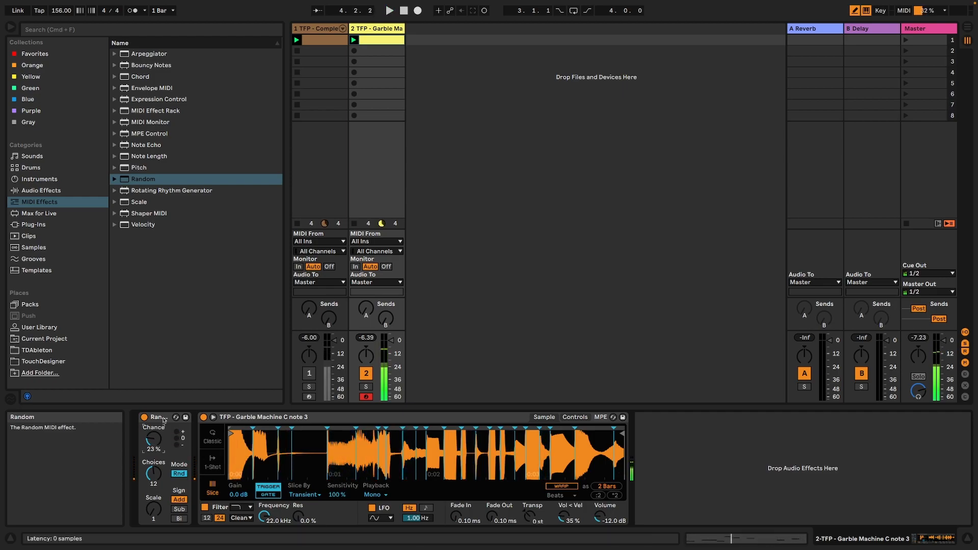
{"action": "key", "text": "space"}
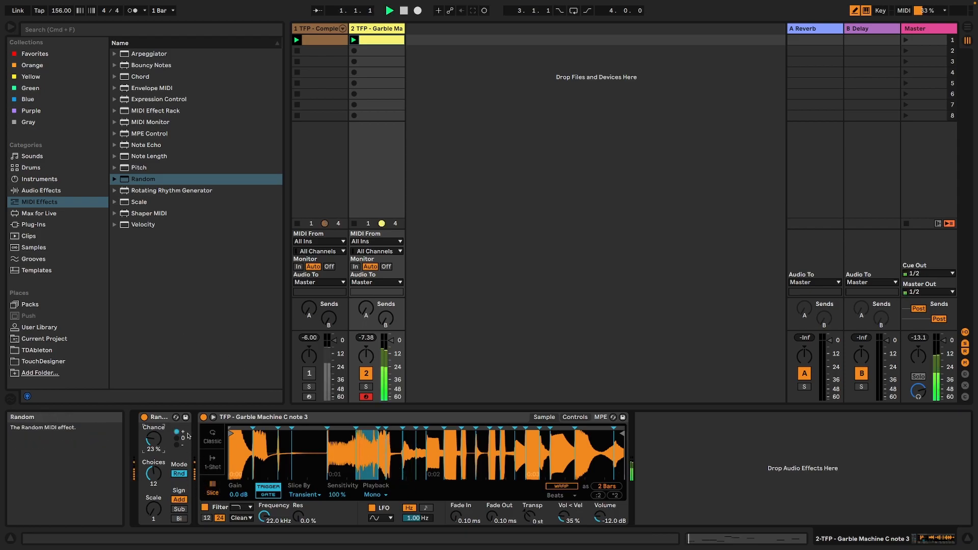
{"action": "key", "text": "space"}
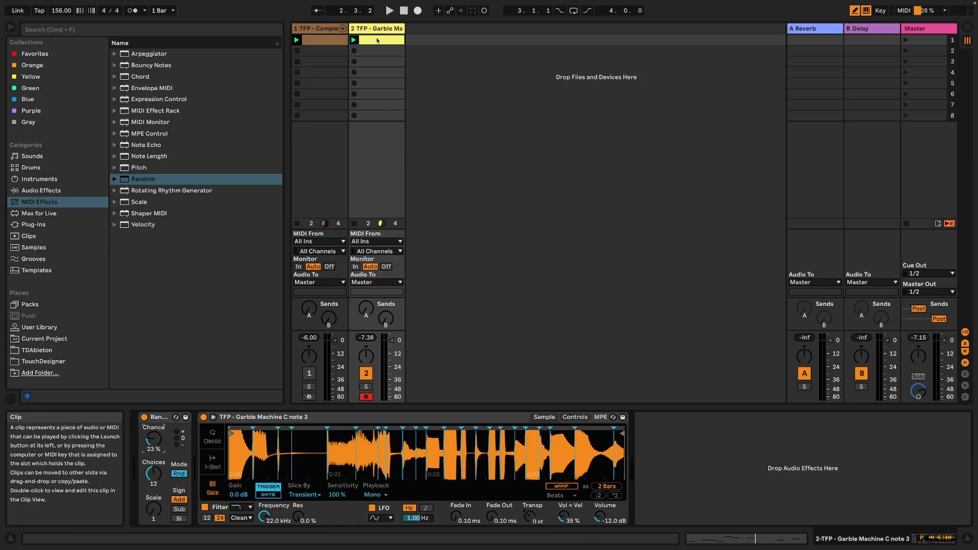
Show the Transpose envelope of the Garble Machine Simpler in track 2's clip.
{"action": "double_click", "coordinate": [378, 41]}
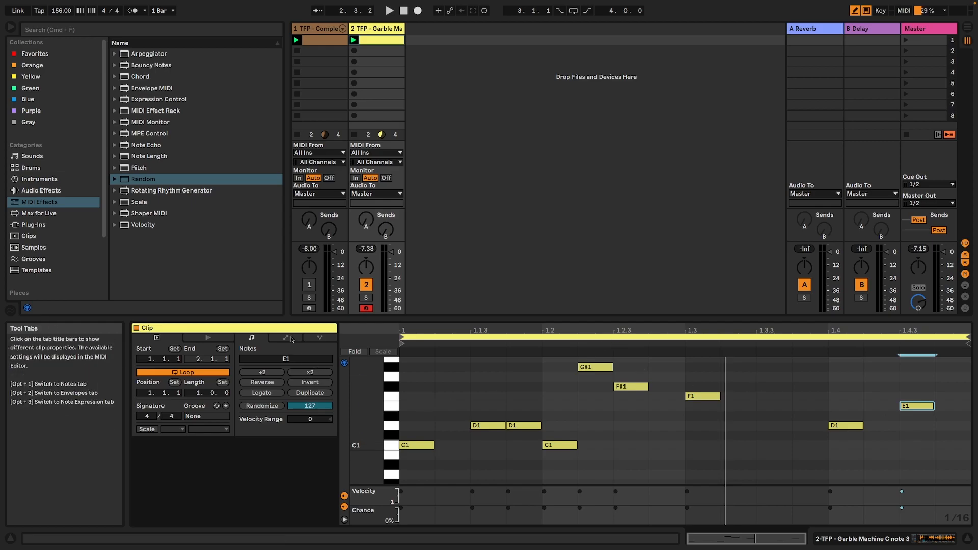
{"action": "left_click", "coordinate": [286, 337]}
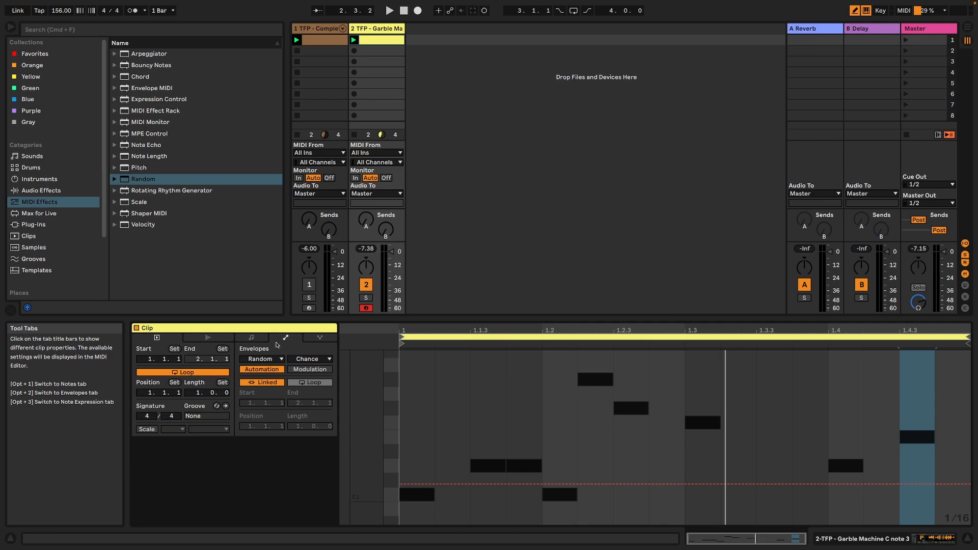
{"action": "left_click", "coordinate": [304, 359]}
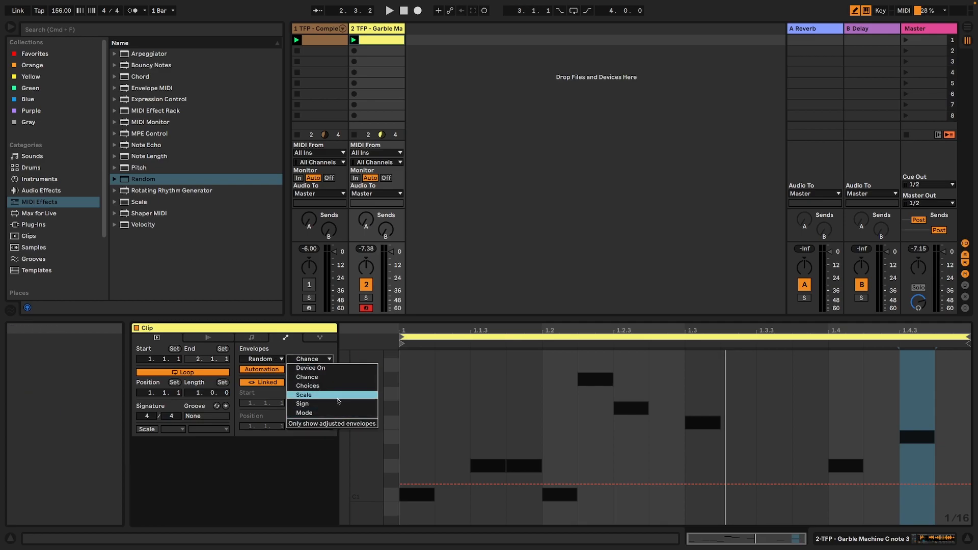
{"action": "left_click", "coordinate": [261, 359]}
{"action": "left_click", "coordinate": [261, 359]}
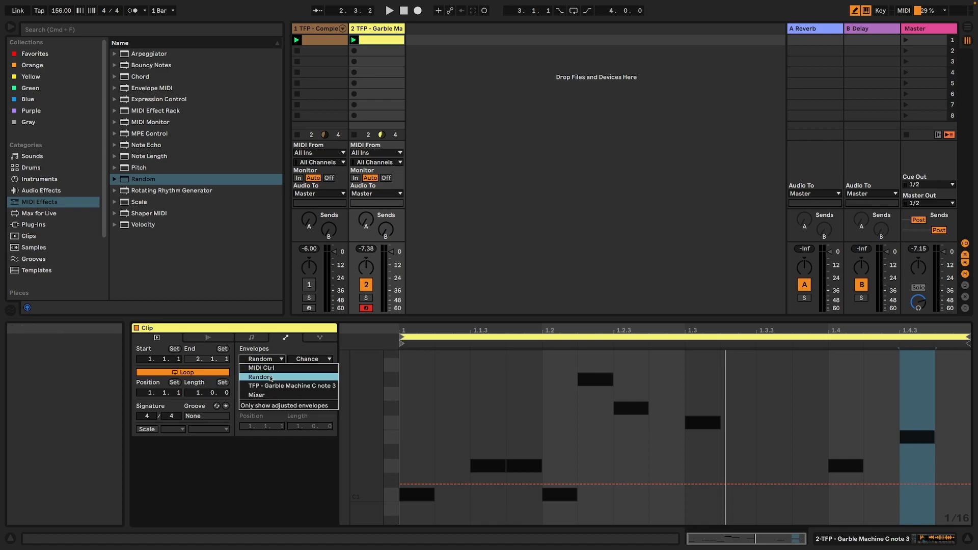
{"action": "left_click", "coordinate": [275, 386]}
{"action": "left_click", "coordinate": [310, 359]}
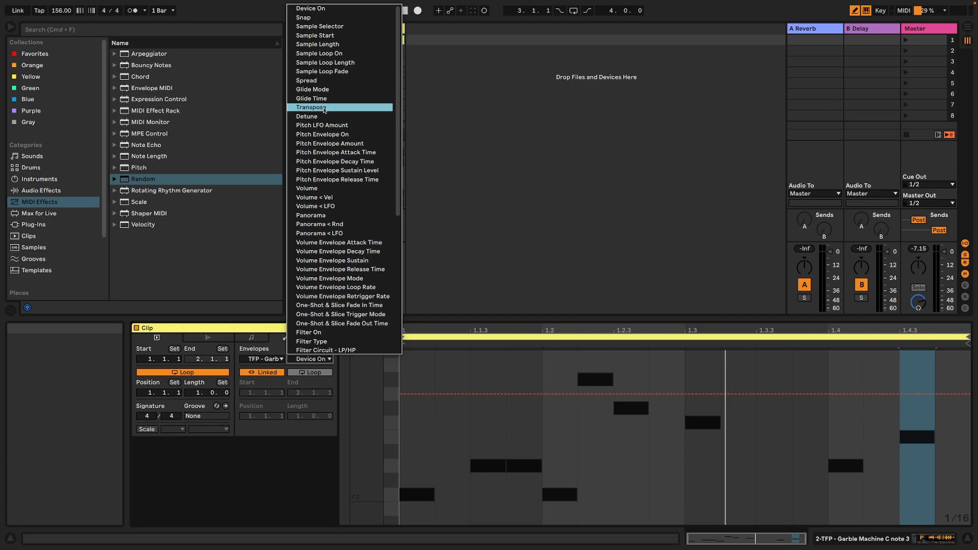
{"action": "left_click", "coordinate": [312, 107]}
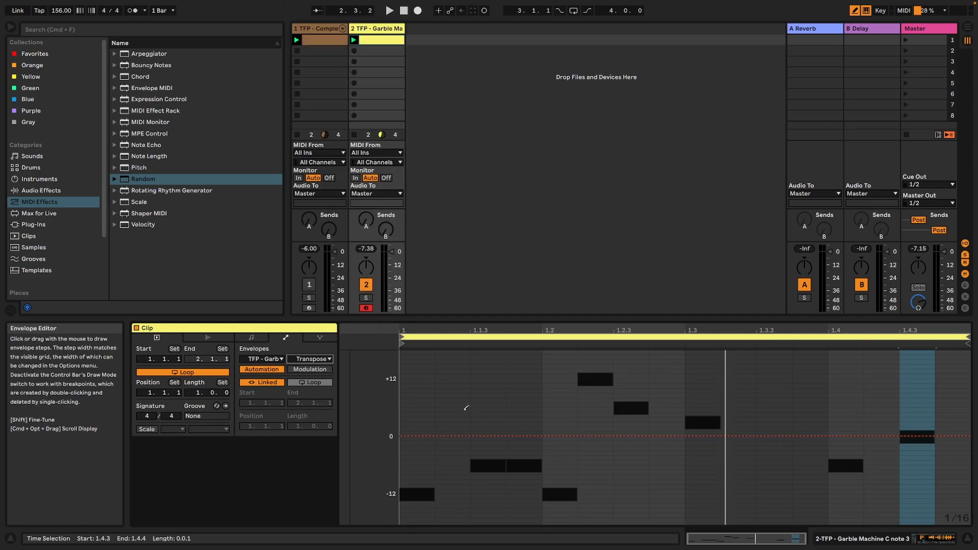
{"action": "key", "text": "space"}
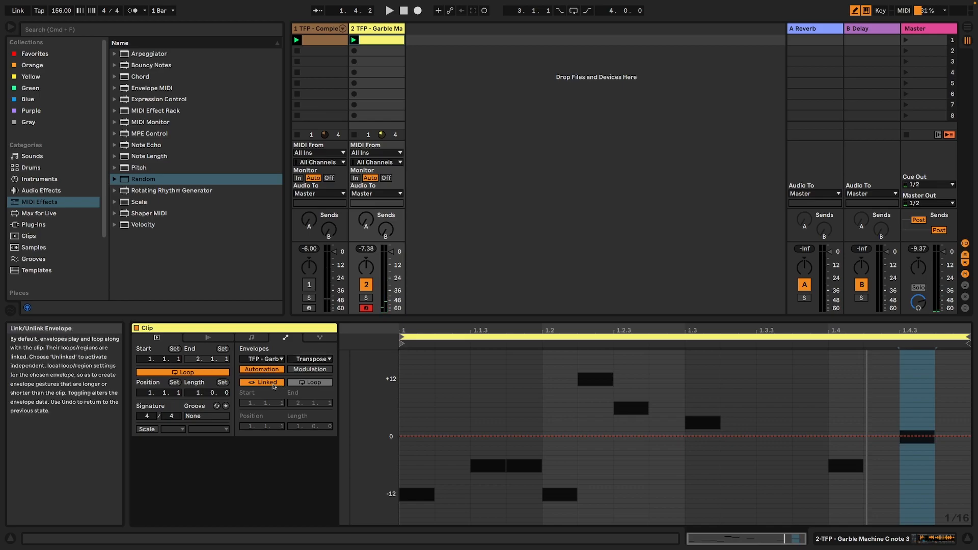
Unlink the Transpose envelope from the clip and extend its loop length to two bars.
{"action": "left_click", "coordinate": [274, 386]}
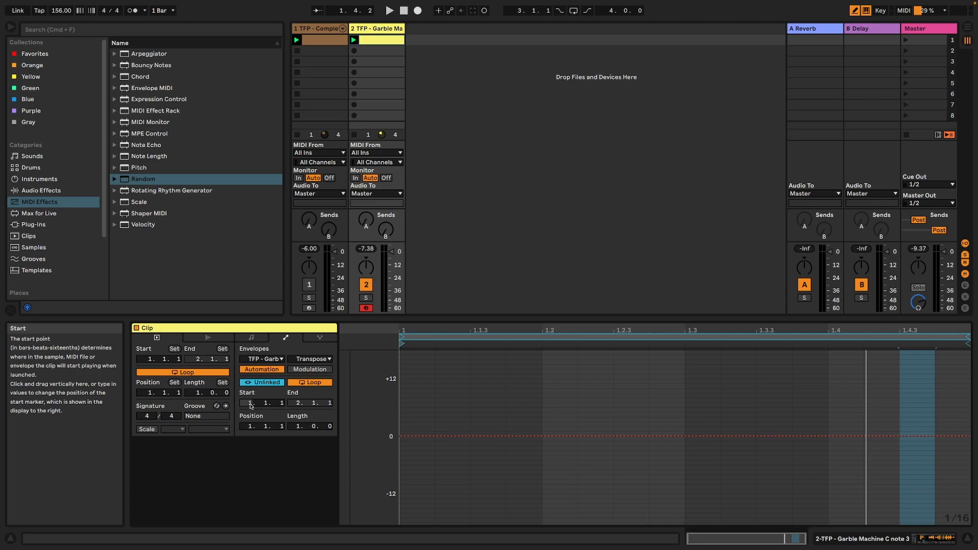
{"action": "left_click", "coordinate": [969, 338]}
{"action": "left_click_drag", "start_coordinate": [968, 338], "coordinate": [873, 349]}
{"action": "left_click_drag", "start_coordinate": [785, 330], "coordinate": [784, 291]}
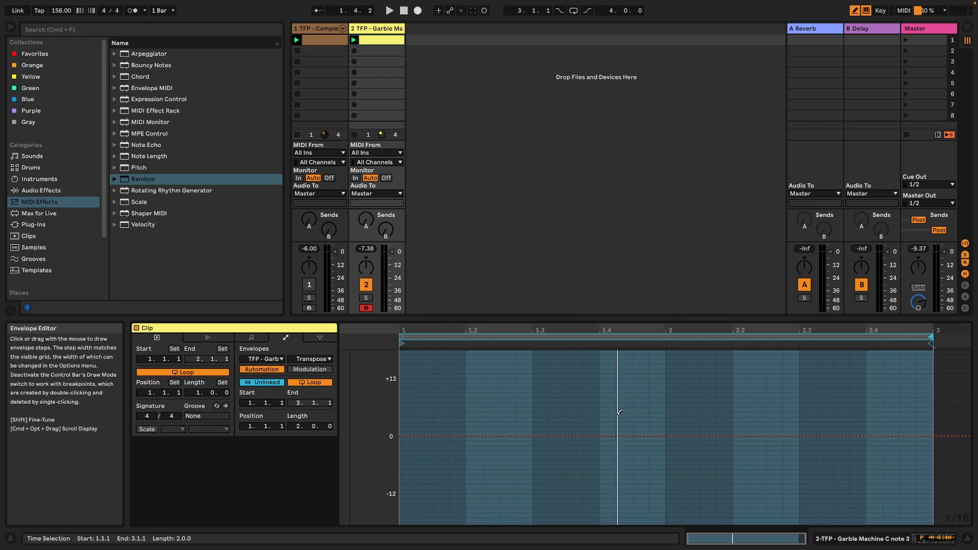
Draw Transpose steps of about +3 st from 1.2.2 to 1.3.2 and about -5 to -4 st from 2.3.4 to the loop's end.
{"action": "mouse_move", "coordinate": [469, 437]}
{"action": "left_mouse_down"}
{"action": "mouse_move", "coordinate": [507, 419]}
{"action": "mouse_move", "coordinate": [547, 422]}
{"action": "mouse_move", "coordinate": [530, 423]}
{"action": "left_mouse_up"}
{"action": "key", "text": "space"}
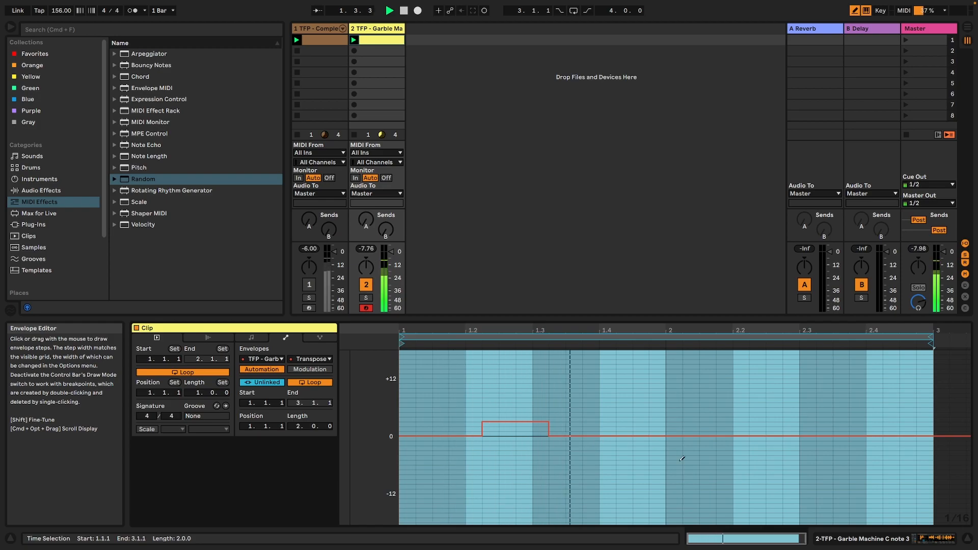
{"action": "left_click_drag", "start_coordinate": [852, 455], "coordinate": [923, 453]}
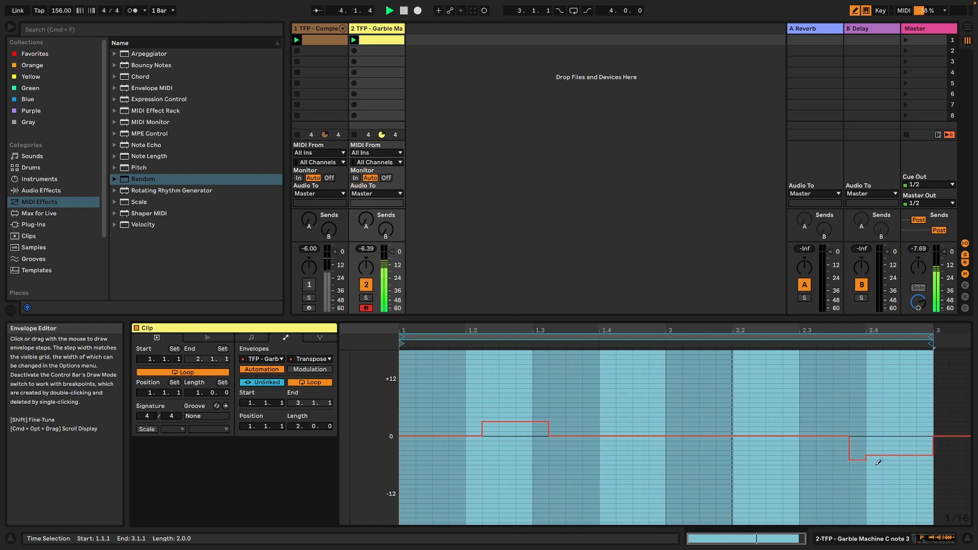
Raise the Simpler filter's resonance to 74 %, sweep its cutoff frequency and reset it to 22.0 kHz.
{"action": "left_click", "coordinate": [925, 534]}
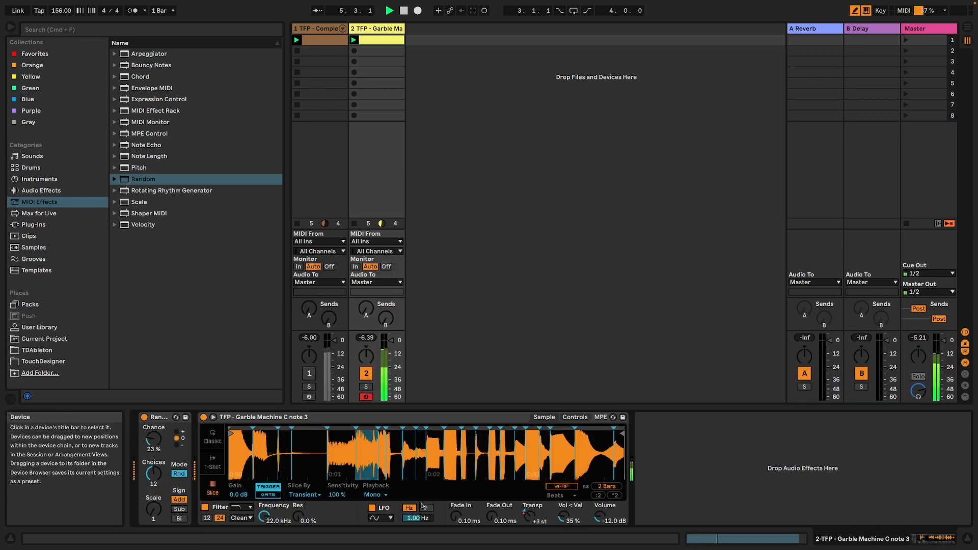
{"action": "left_click_drag", "start_coordinate": [299, 517], "coordinate": [299, 474]}
{"action": "left_click_drag", "start_coordinate": [264, 516], "coordinate": [264, 546]}
{"action": "double_click", "coordinate": [264, 517]}
Set the Simpler's Fade Out to 512 ms, try track 2's reverb send during playback and stop the set.
{"action": "left_click_drag", "start_coordinate": [492, 517], "coordinate": [492, 487]}
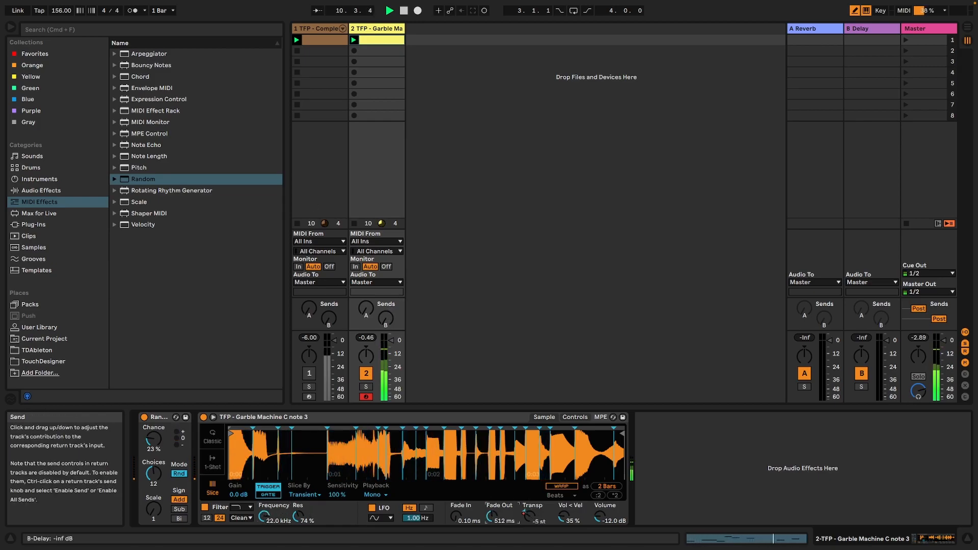
{"action": "mouse_move", "coordinate": [366, 309]}
{"action": "left_mouse_down"}
{"action": "mouse_move", "coordinate": [366, 265]}
{"action": "mouse_move", "coordinate": [366, 312]}
{"action": "mouse_move", "coordinate": [386, 275]}
{"action": "mouse_move", "coordinate": [385, 322]}
{"action": "mouse_move", "coordinate": [365, 275]}
{"action": "mouse_move", "coordinate": [366, 313]}
{"action": "left_mouse_up"}
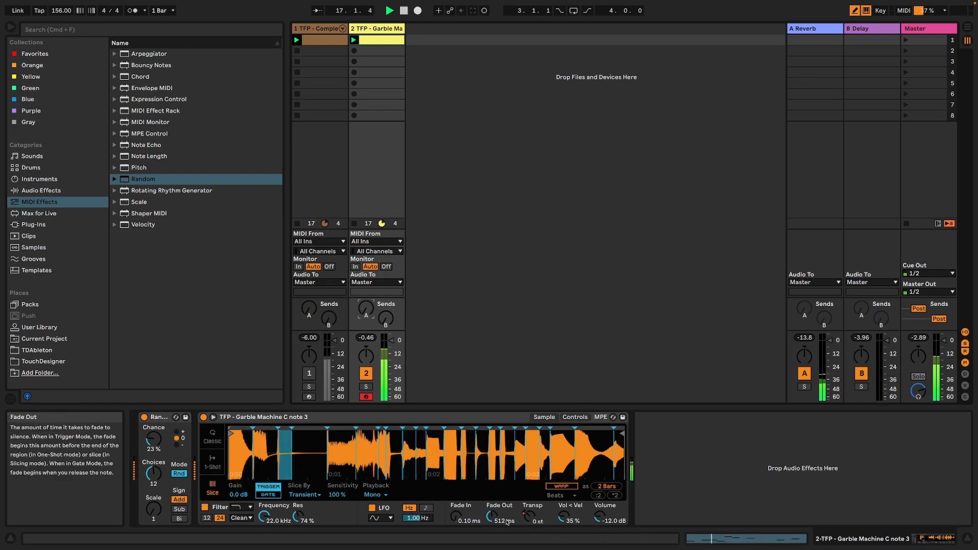
{"action": "key", "text": "space"}
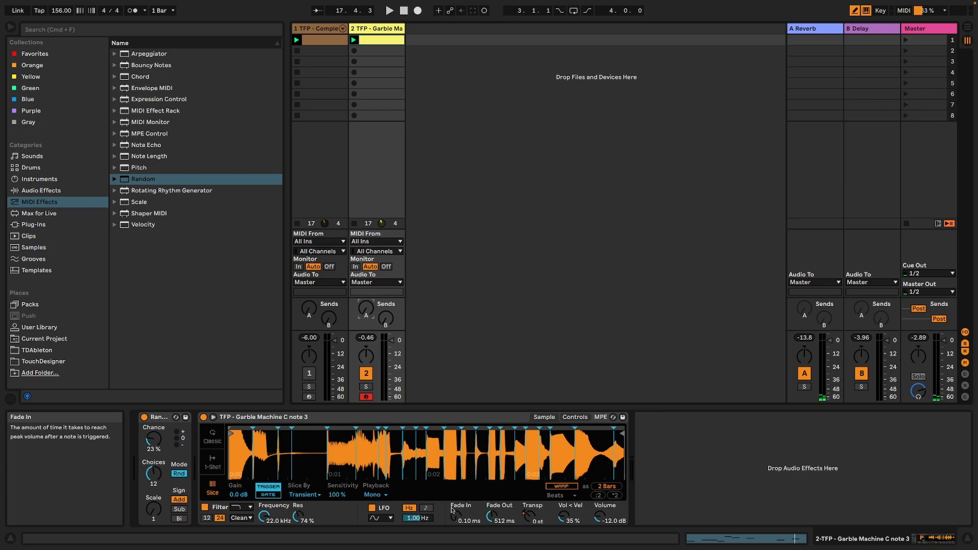
Delete the Garble Machine Simpler and the Random effect from track 2.
{"action": "left_click", "coordinate": [307, 417]}
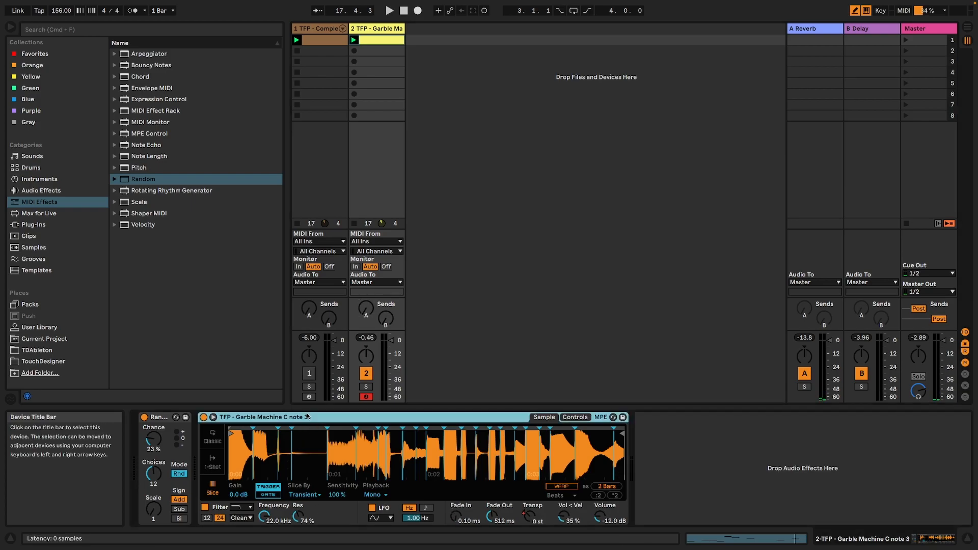
{"action": "key", "text": "Delete"}
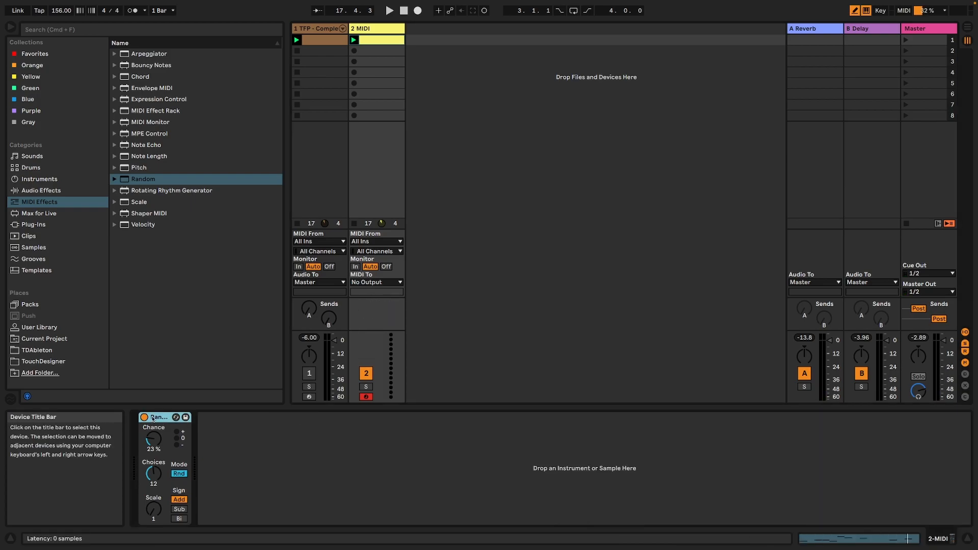
{"action": "left_click", "coordinate": [152, 418]}
{"action": "key", "text": "Delete"}
Solo the Complete Garble Maker track and delete the emptied MIDI track 2.
{"action": "left_click", "coordinate": [313, 29]}
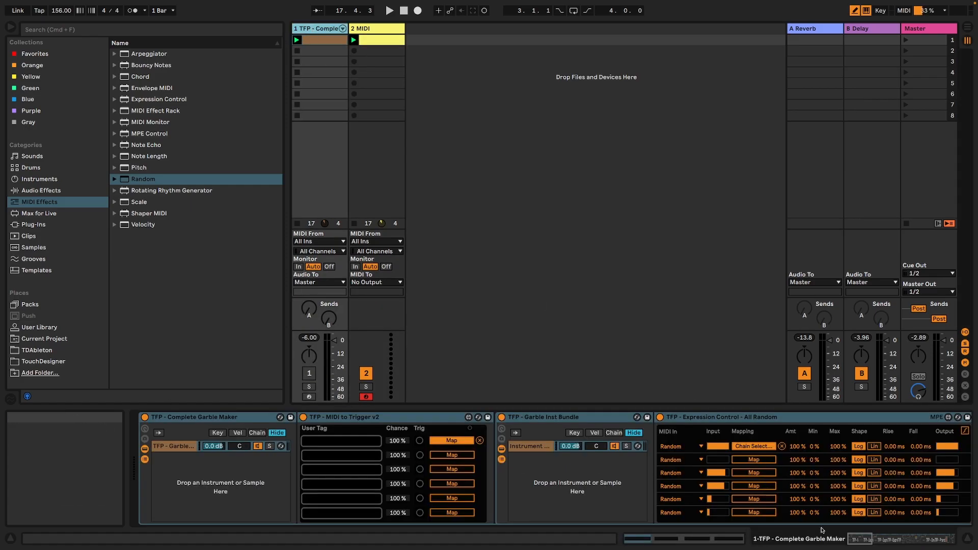
{"action": "left_click", "coordinate": [308, 387]}
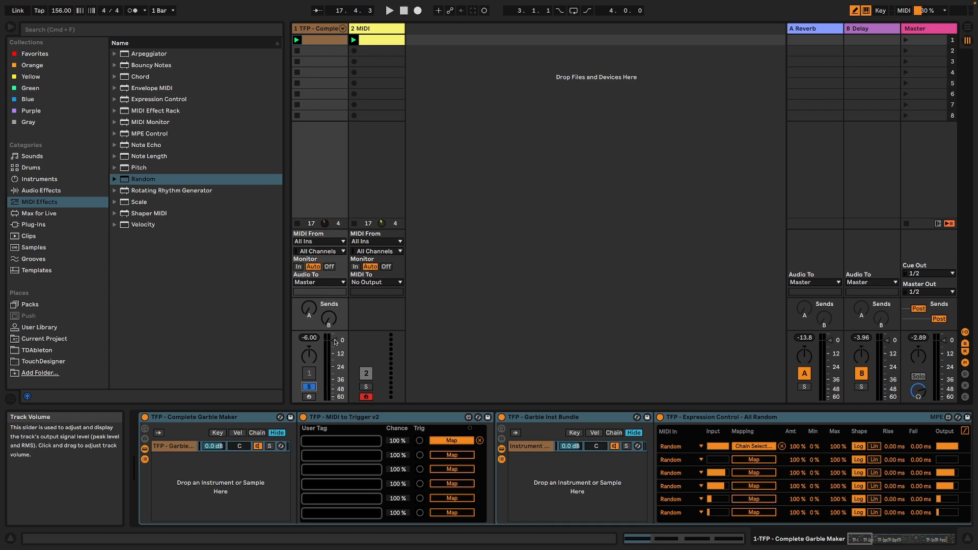
{"action": "left_click", "coordinate": [384, 29]}
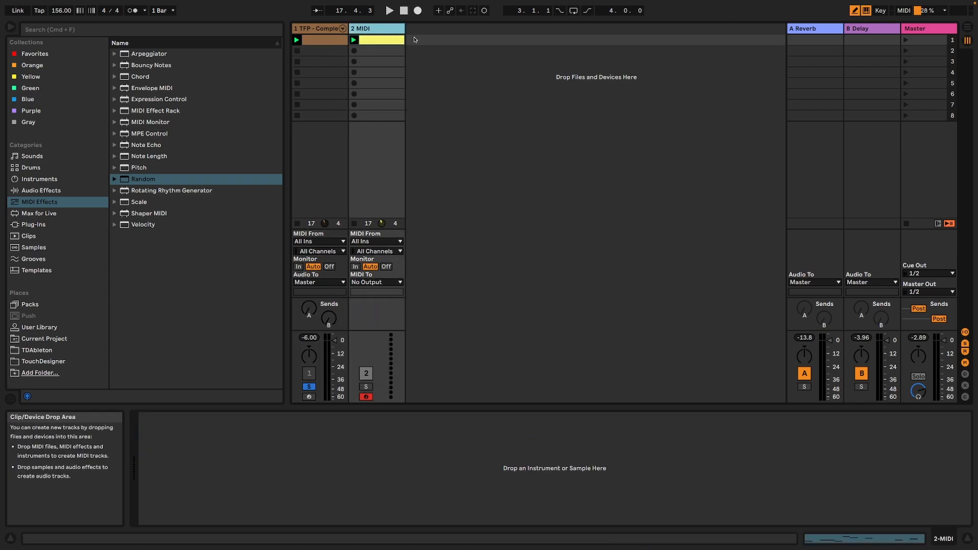
{"action": "key", "text": "Delete"}
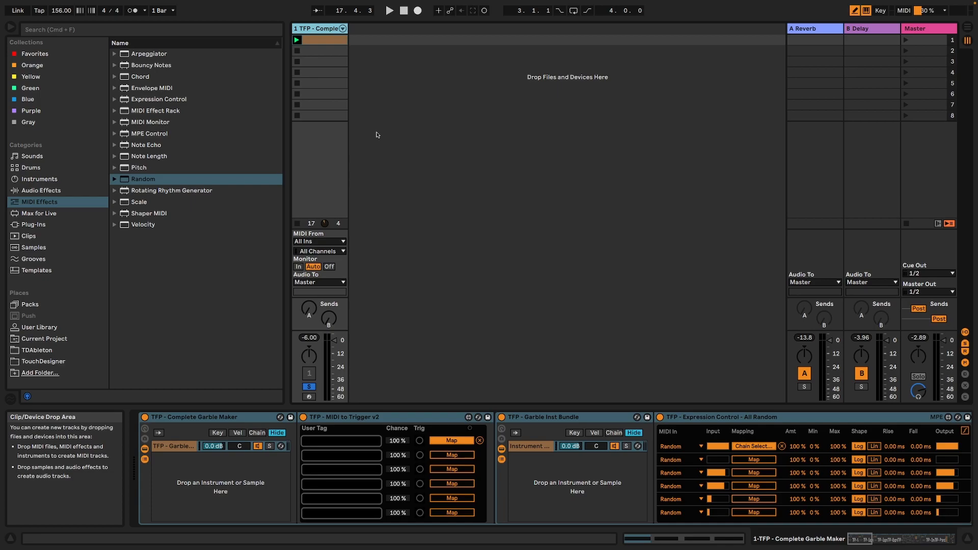
Play the set and examine the Complete Garble Maker's nested devices, including the Garble Inst Operator chain and its Random on off v2 device.
{"action": "key", "text": "space"}
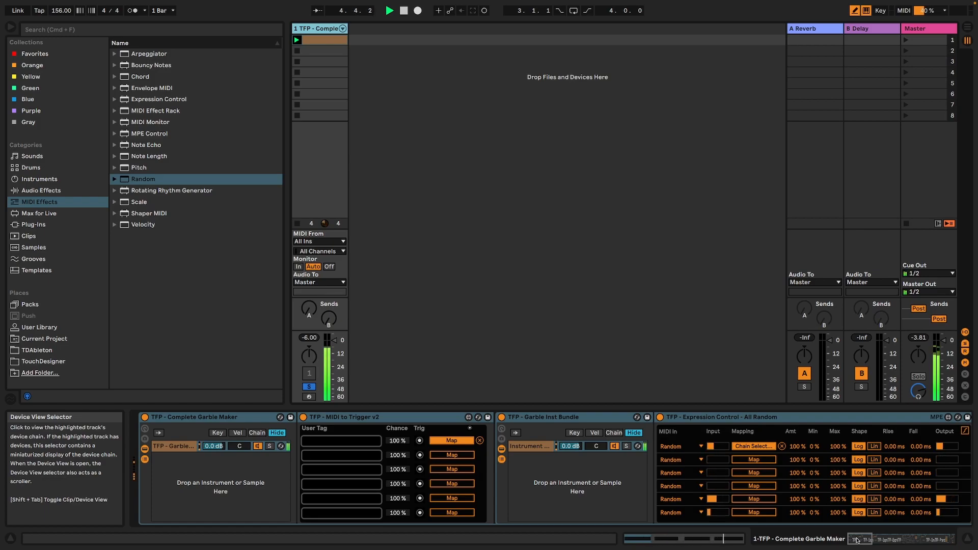
{"action": "left_click_drag", "start_coordinate": [857, 540], "coordinate": [920, 539]}
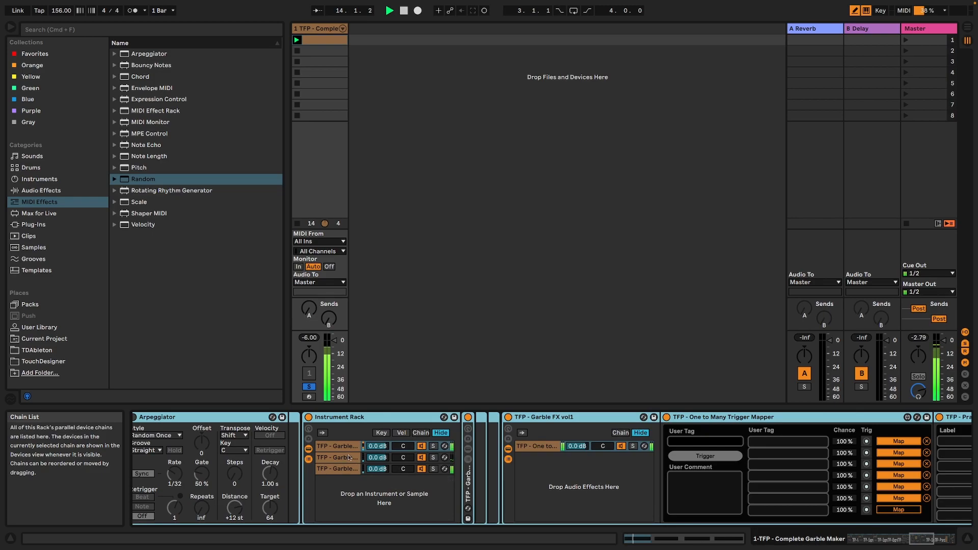
{"action": "left_click", "coordinate": [350, 457]}
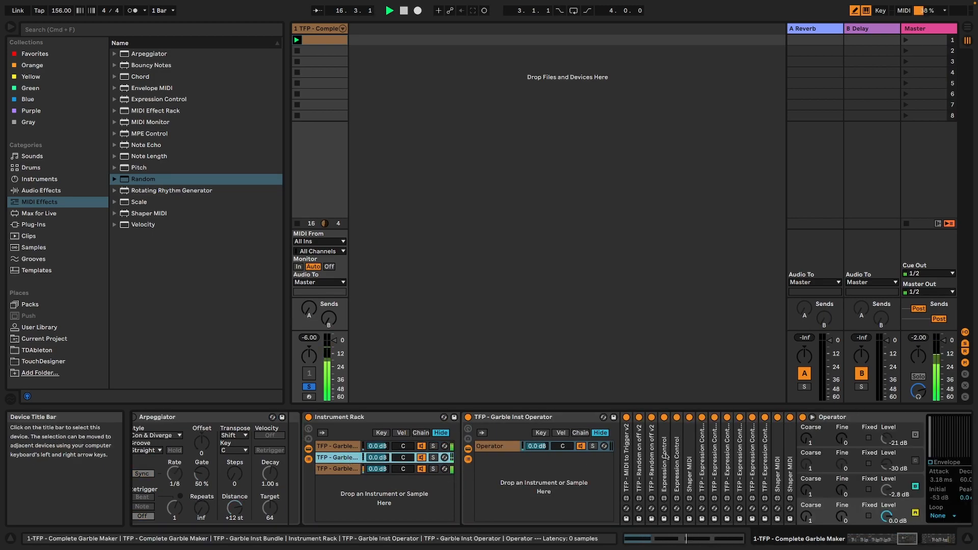
{"action": "double_click", "coordinate": [639, 457]}
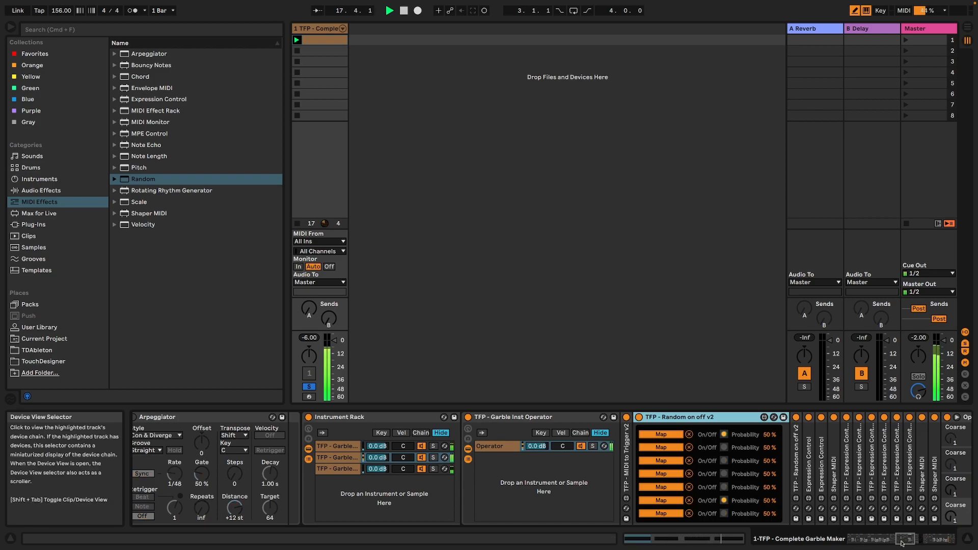
{"action": "left_click_drag", "start_coordinate": [898, 544], "coordinate": [913, 543]}
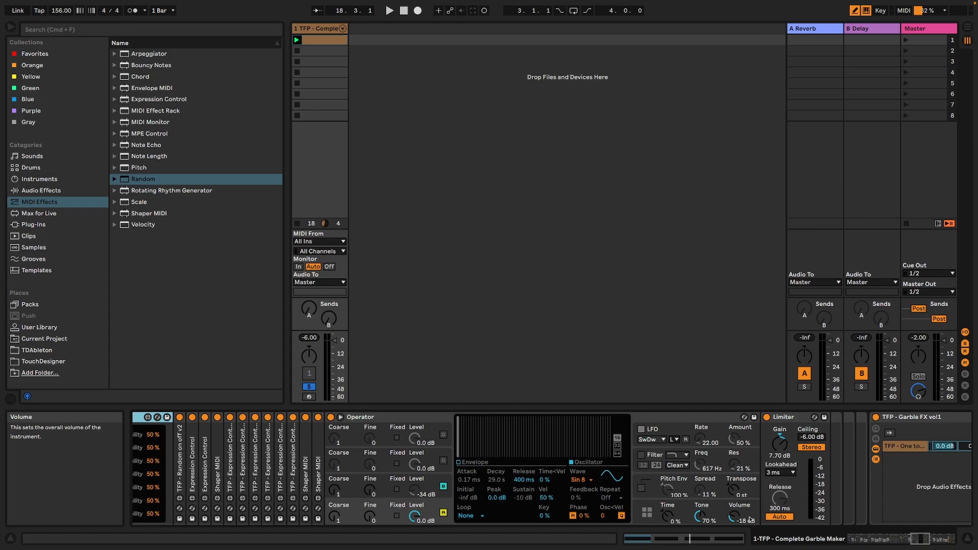
{"action": "left_click_drag", "start_coordinate": [918, 538], "coordinate": [636, 547]}
{"action": "left_click", "coordinate": [184, 417]}
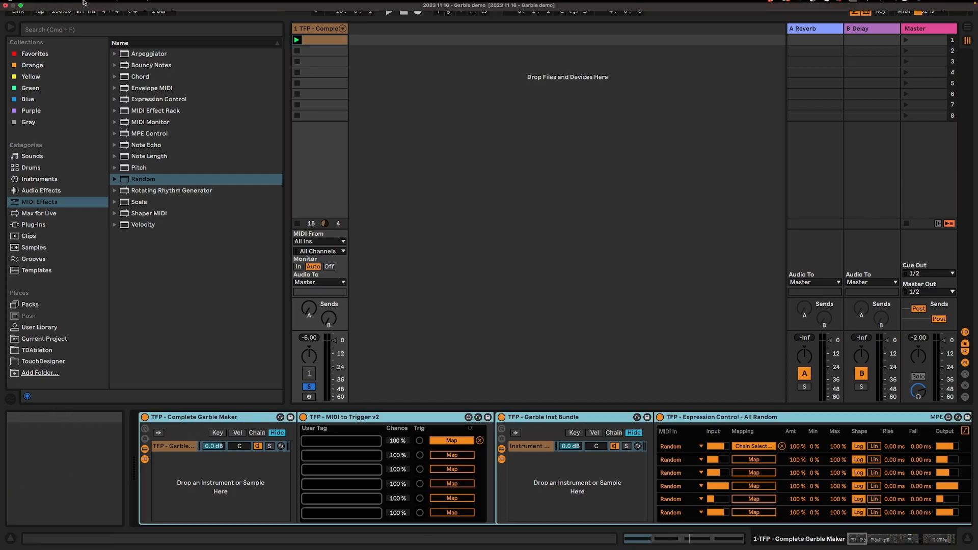
Create a new Live Set to replace the Garble demo.
{"action": "left_click", "coordinate": [43, 4]}
{"action": "left_click", "coordinate": [46, 16]}
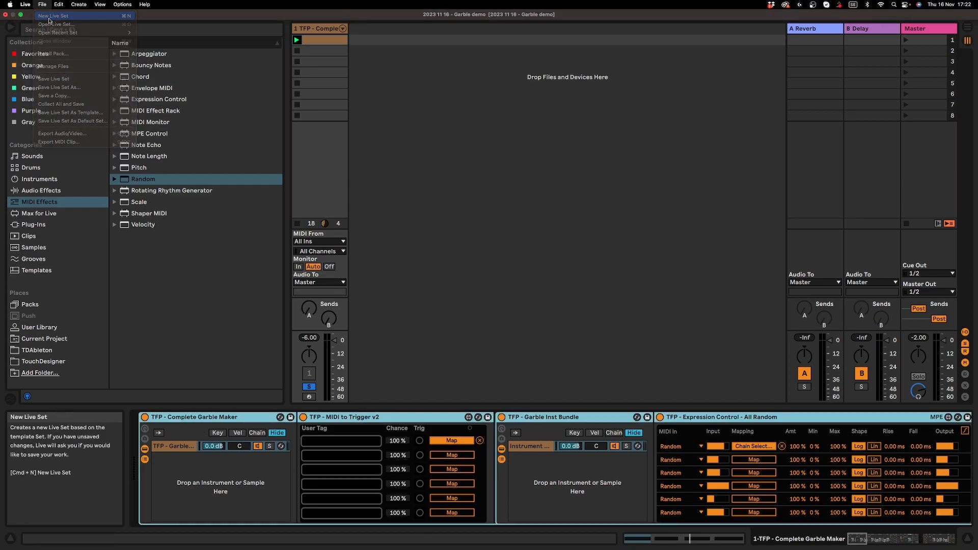
{"action": "left_click", "coordinate": [439, 304]}
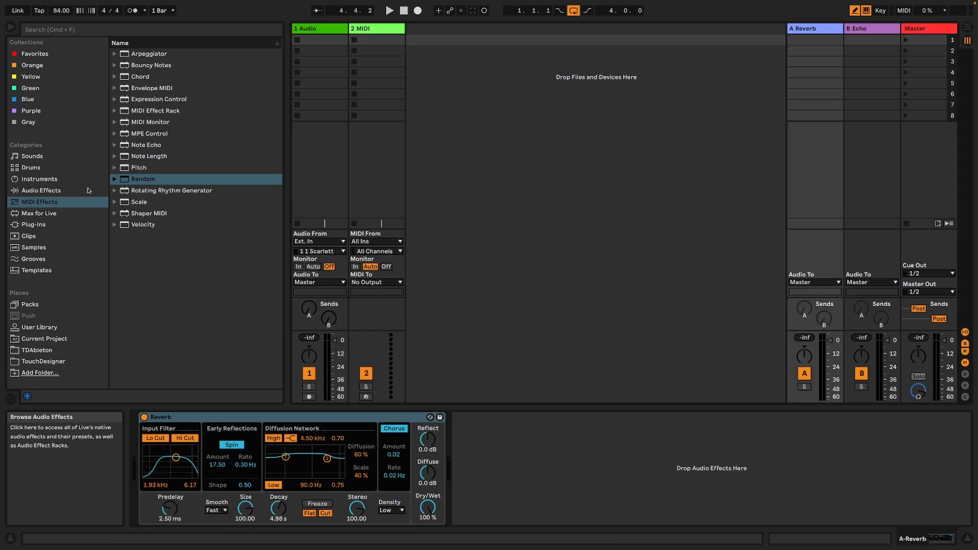
Load Operator onto a new track and group it into an Instrument Rack.
{"action": "left_click", "coordinate": [54, 180]}
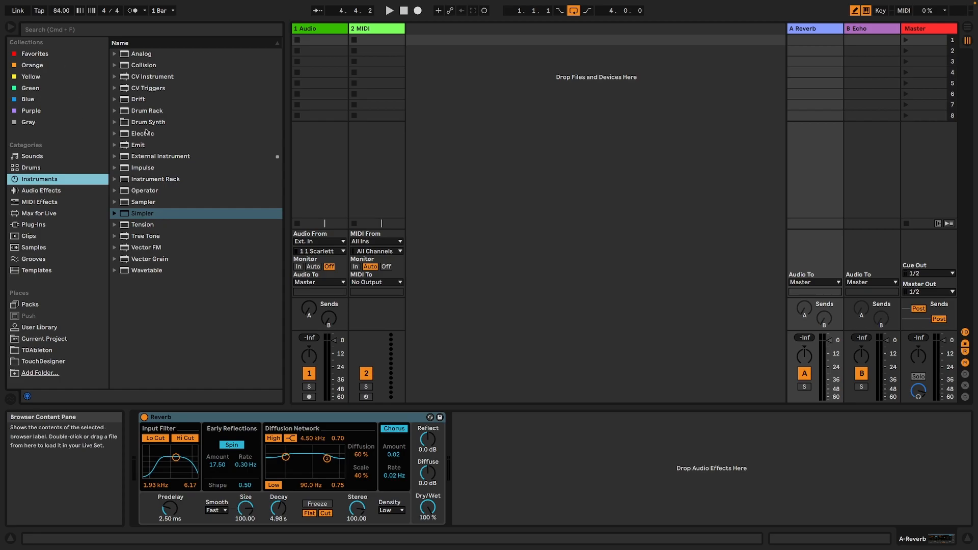
{"action": "double_click", "coordinate": [145, 191]}
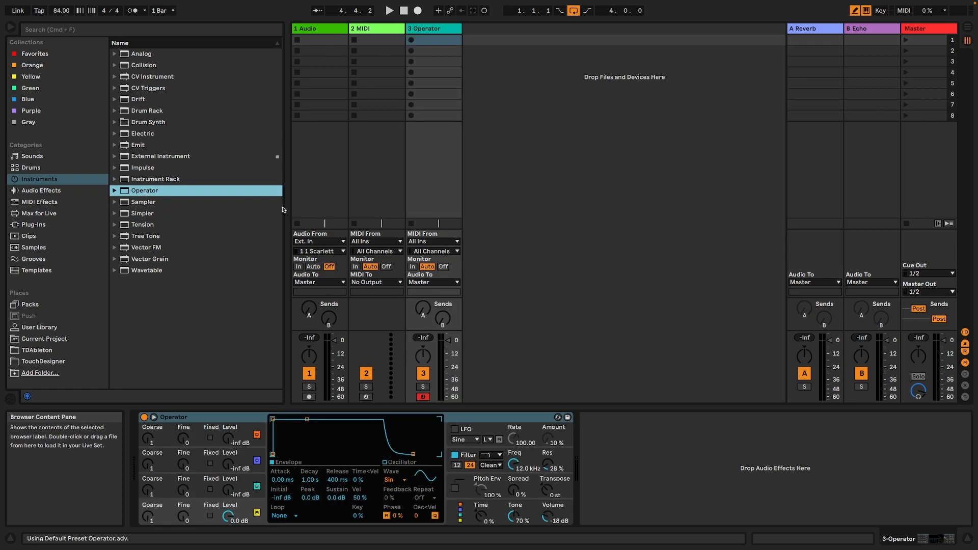
{"action": "left_click", "coordinate": [363, 31]}
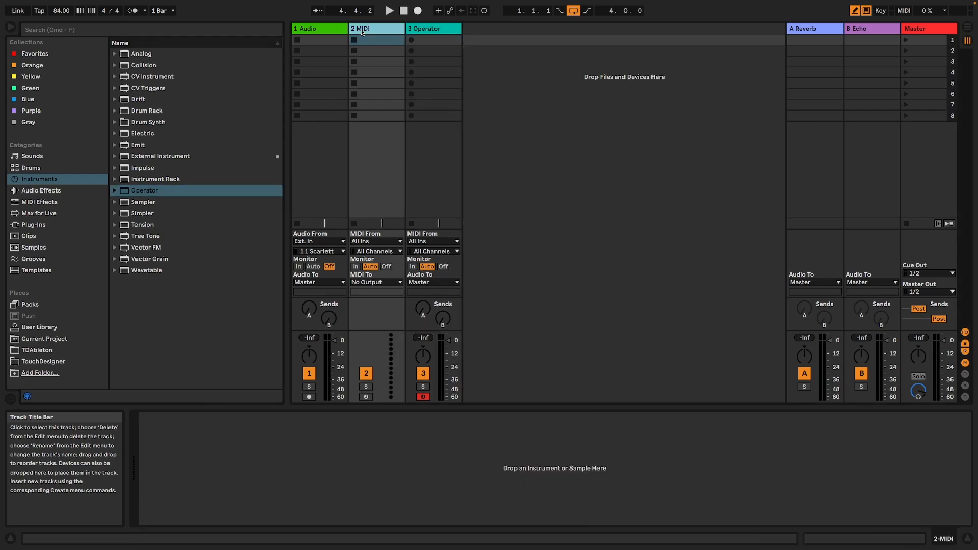
{"action": "left_click", "coordinate": [415, 31]}
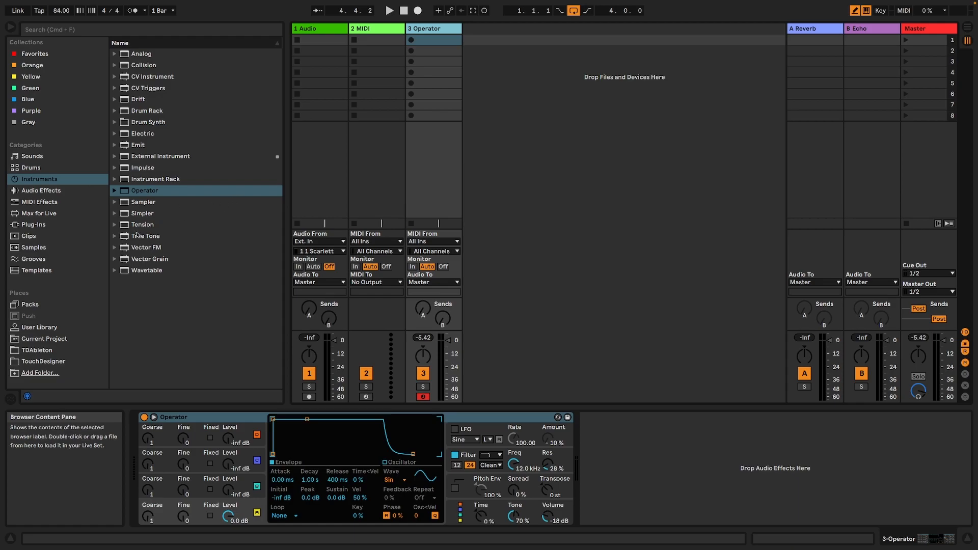
{"action": "left_click", "coordinate": [217, 420]}
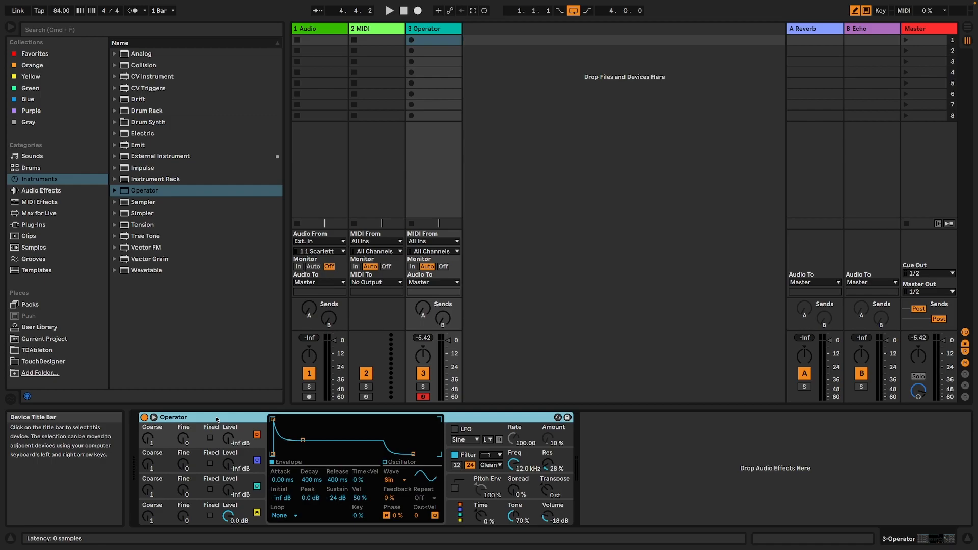
{"action": "key", "text": "super+g"}
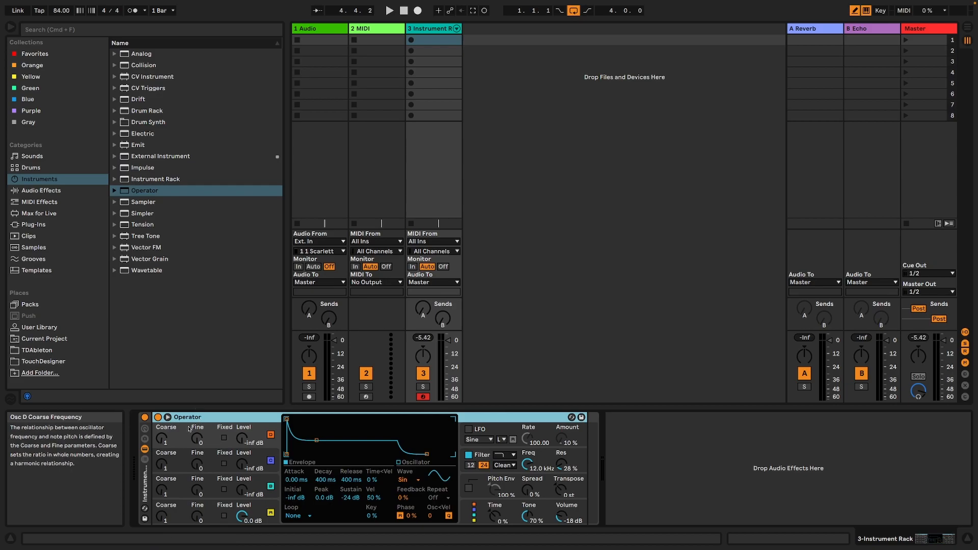
Insert the Shaper MIDI effect inside the rack, ahead of Operator.
{"action": "left_click", "coordinate": [58, 201]}
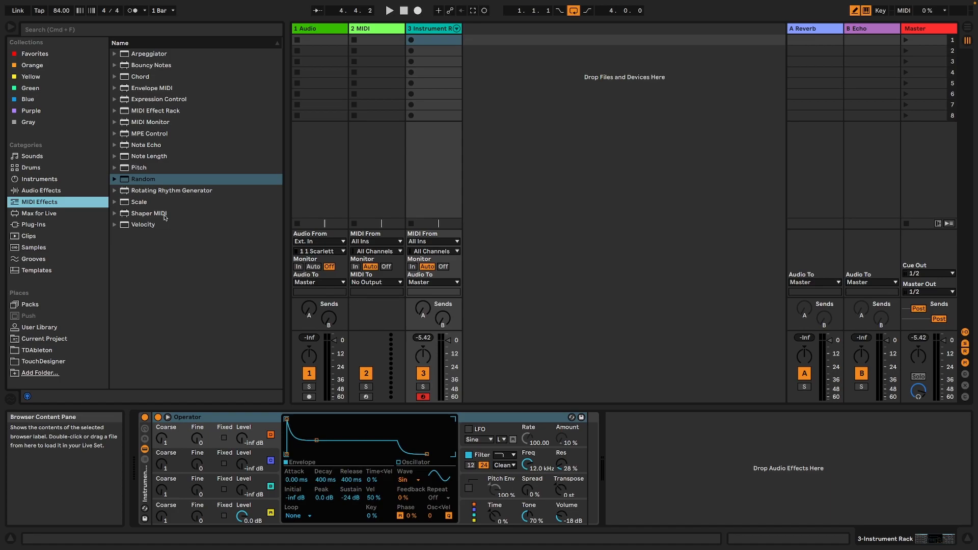
{"action": "left_click", "coordinate": [160, 217]}
{"action": "left_click_drag", "start_coordinate": [154, 215], "coordinate": [160, 462]}
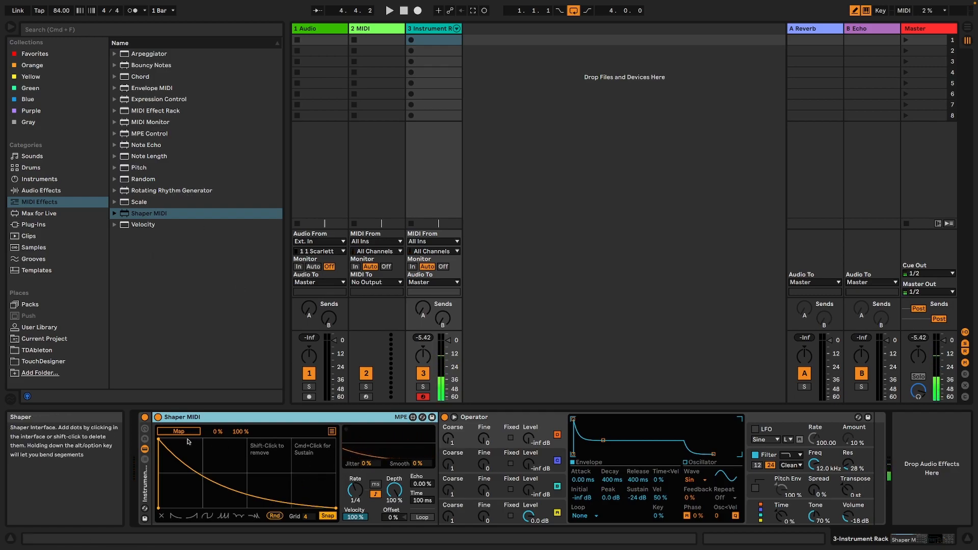
Map Shaper MIDI to Operator's Osc-B Level, set the Shaper's Velocity to 0 % and audition a note.
{"action": "left_click", "coordinate": [186, 433]}
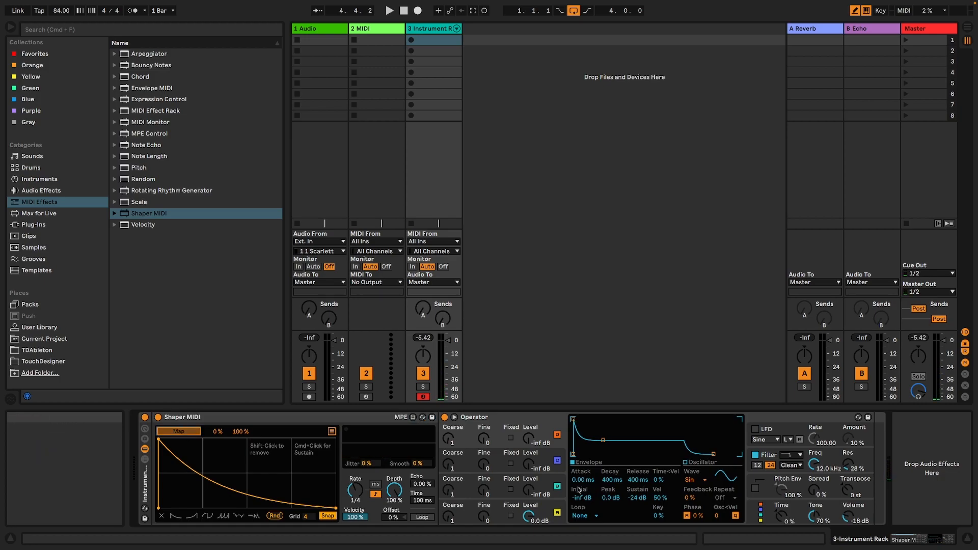
{"action": "left_click", "coordinate": [528, 494]}
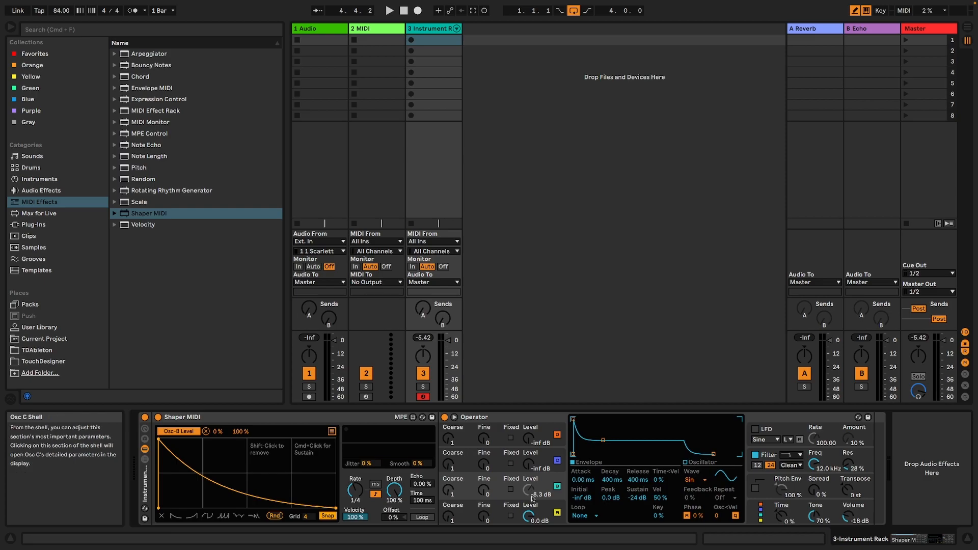
{"action": "left_click_drag", "start_coordinate": [355, 519], "coordinate": [355, 546]}
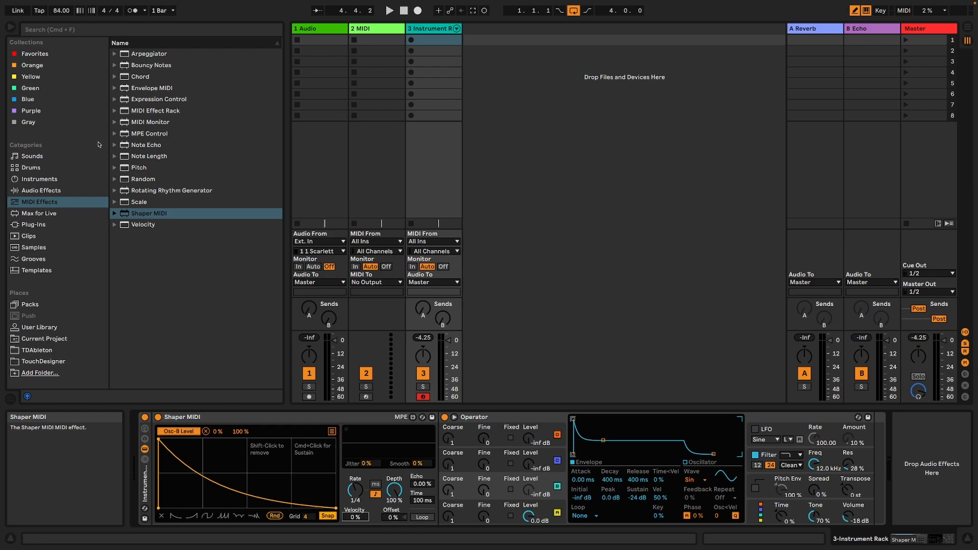
{"action": "key", "text": "a"}
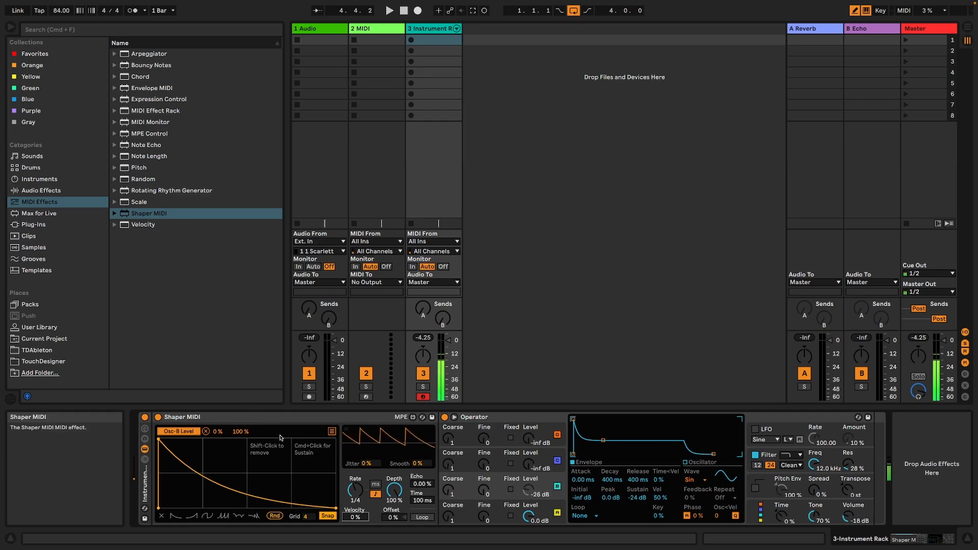
Search the Max for Live MIDI effects for "tfp trigger".
{"action": "left_click", "coordinate": [70, 224]}
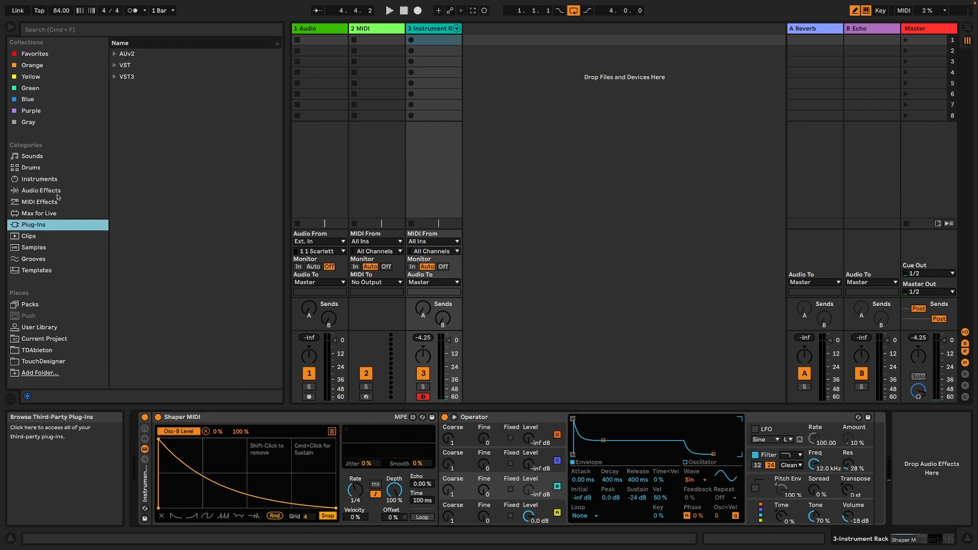
{"action": "left_click", "coordinate": [44, 211]}
{"action": "left_click", "coordinate": [50, 30]}
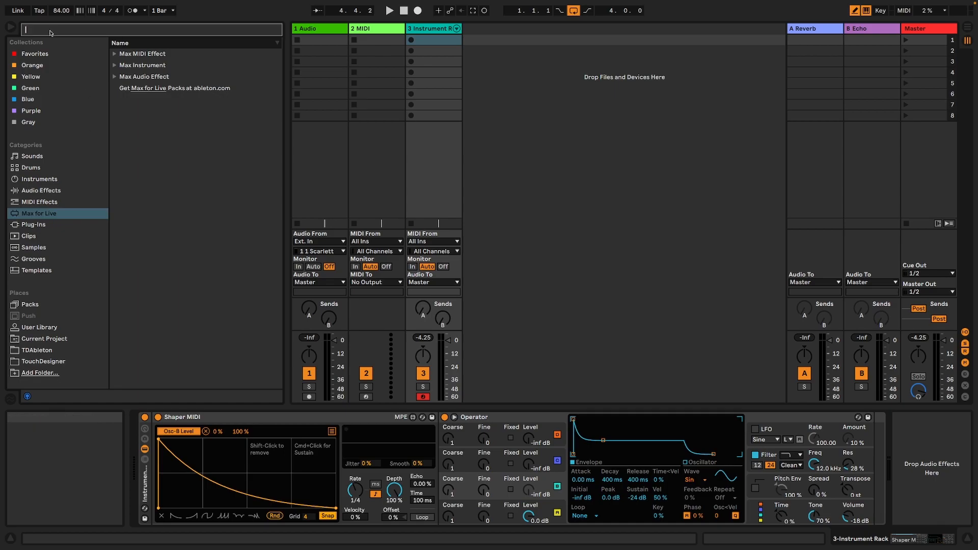
{"action": "type", "text": "tfp"}
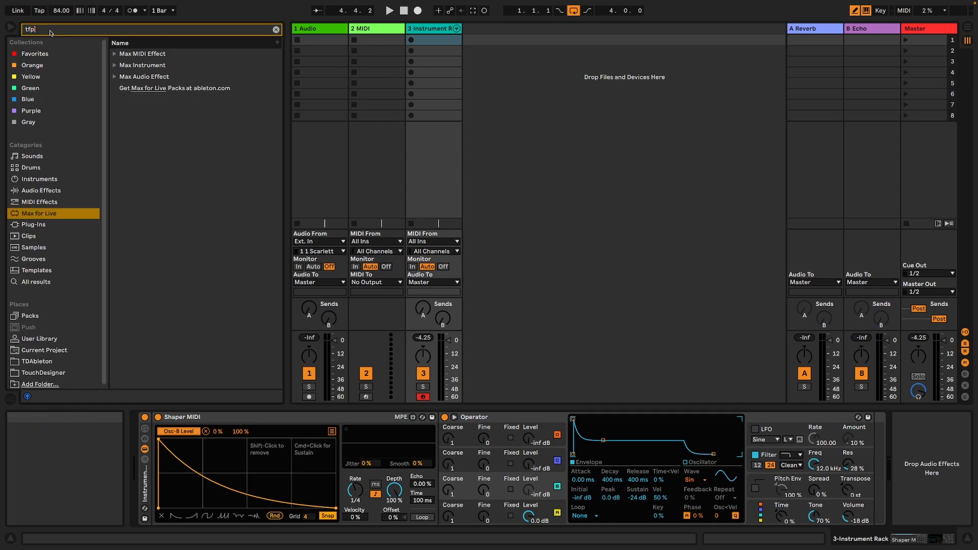
{"action": "left_click", "coordinate": [115, 54]}
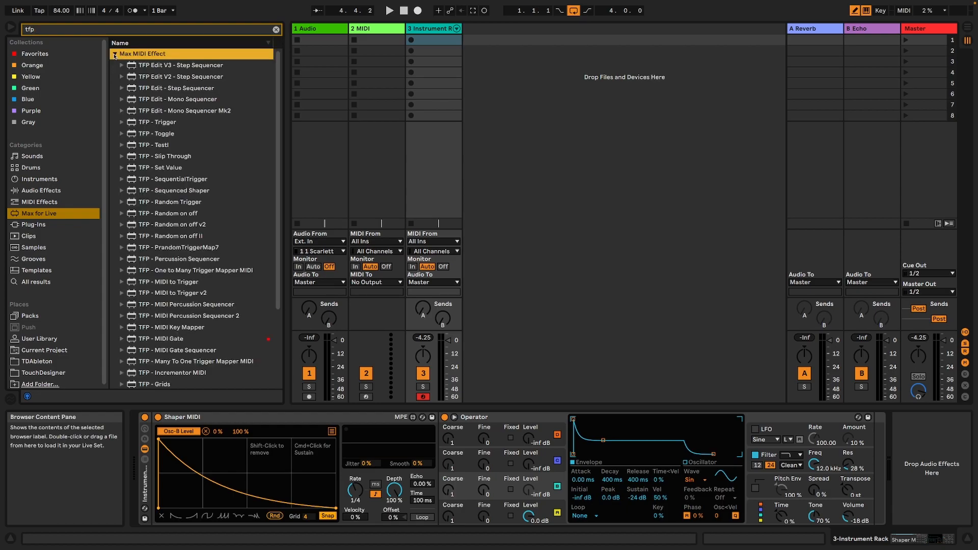
{"action": "left_click", "coordinate": [59, 32]}
{"action": "type", "text": "t"}
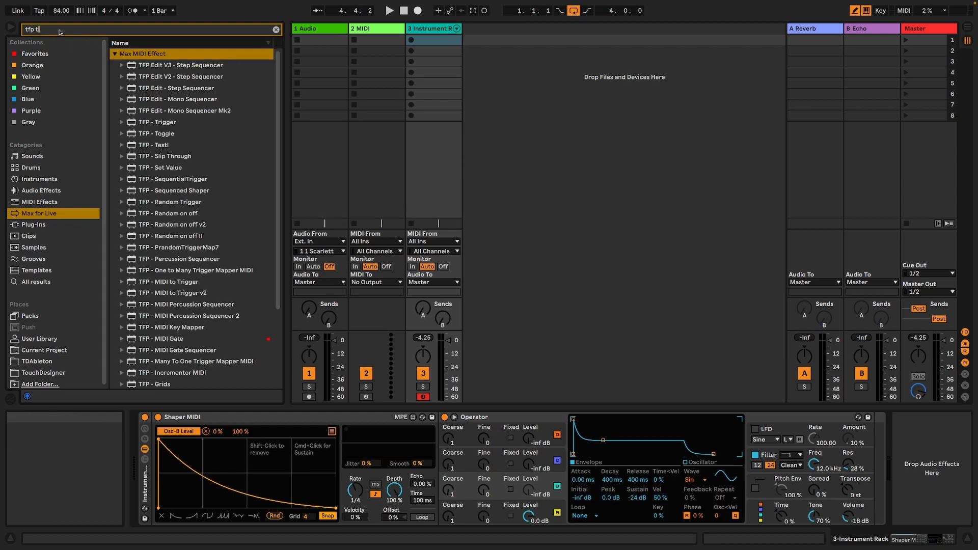
{"action": "type", "text": "rigger"}
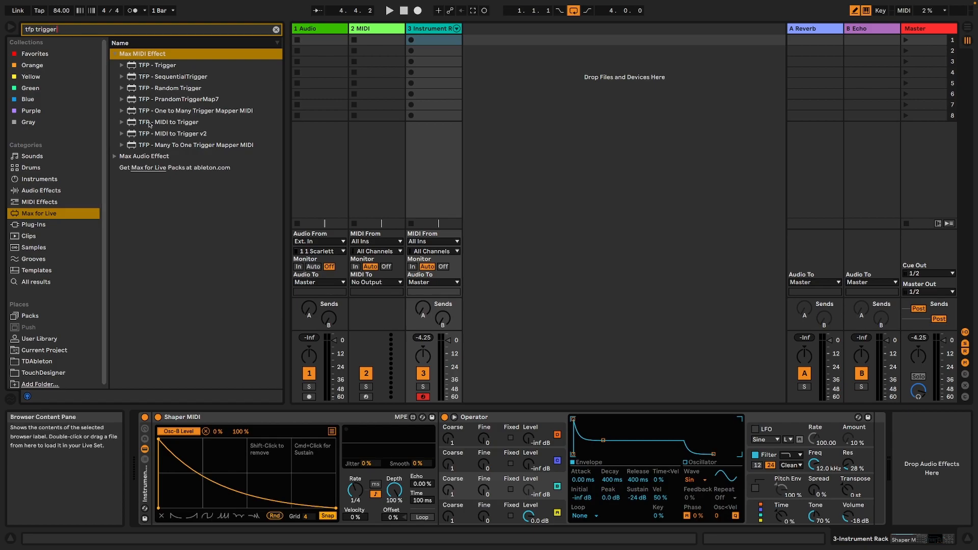
Insert TFP - MIDI to Trigger v2 before Shaper MIDI and map its first trigger to the Shaper's Rnd function.
{"action": "left_click", "coordinate": [205, 136]}
{"action": "left_click_drag", "start_coordinate": [200, 138], "coordinate": [156, 448]}
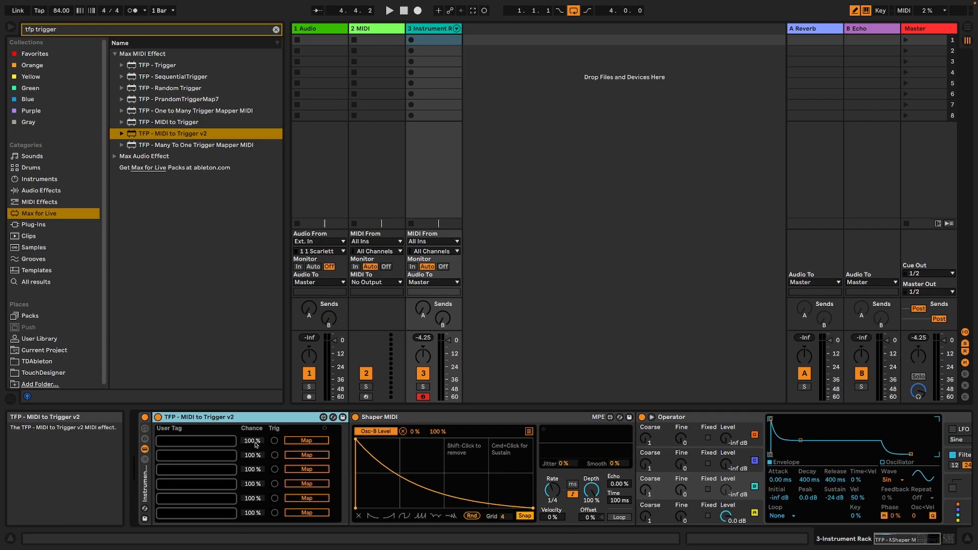
{"action": "left_click", "coordinate": [304, 441]}
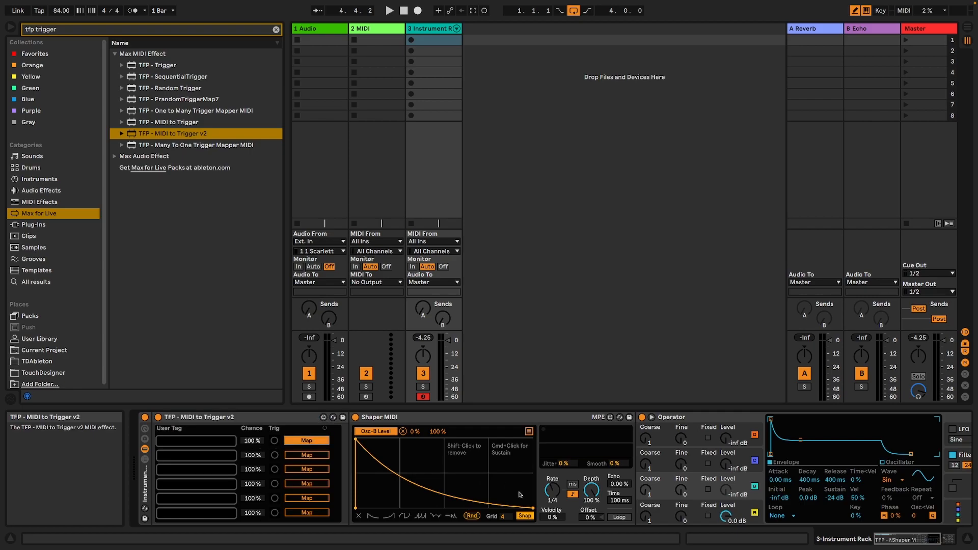
{"action": "left_click", "coordinate": [474, 516]}
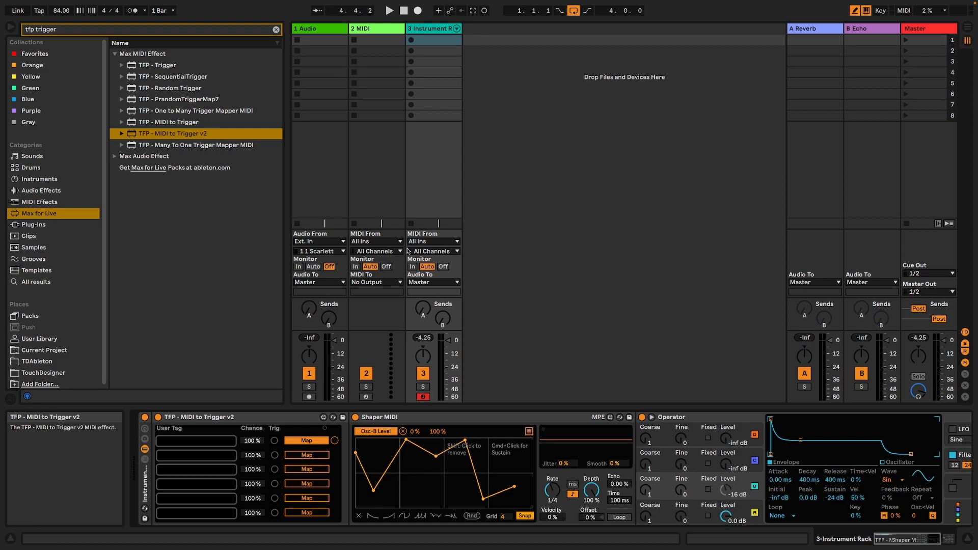
Insert the TFP - Expression Control - All Random MIDI effect preset between TFP - MIDI to Trigger v2 and Shaper MIDI.
{"action": "left_click", "coordinate": [41, 203]}
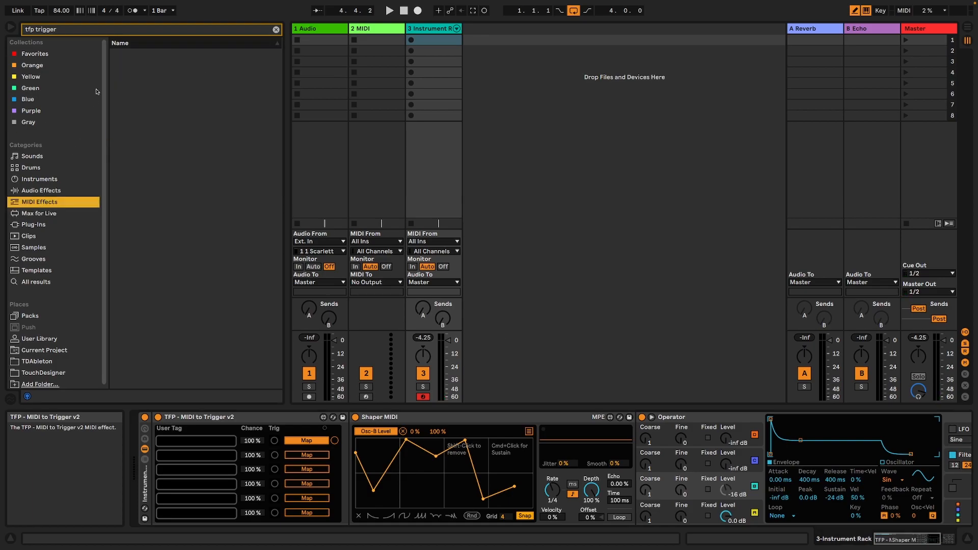
{"action": "double_click", "coordinate": [46, 29]}
{"action": "key", "text": "BackSpace"}
{"action": "key", "text": "BackSpace"}
{"action": "key", "text": "BackSpace"}
{"action": "key", "text": "BackSpace"}
{"action": "key", "text": "BackSpace"}
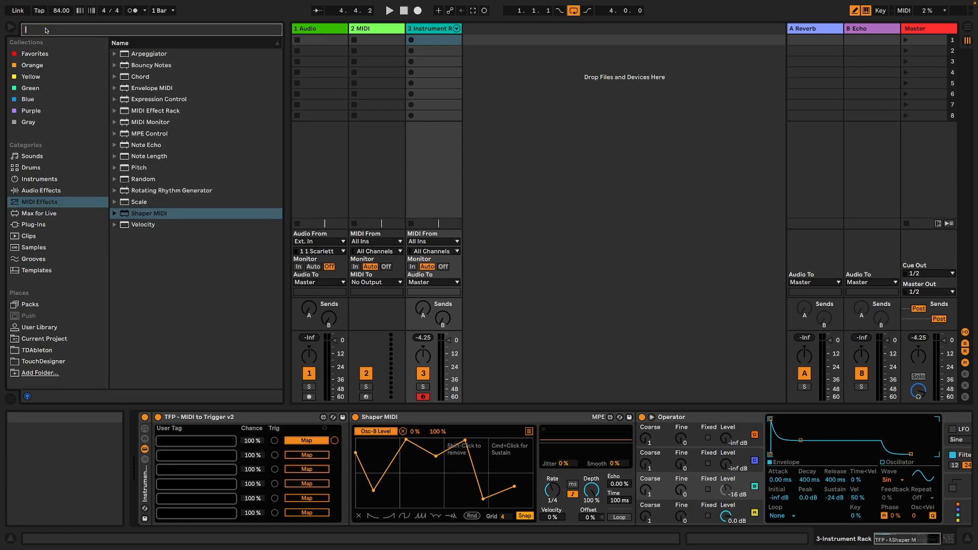
{"action": "left_click", "coordinate": [115, 99]}
{"action": "left_click", "coordinate": [121, 111]}
{"action": "left_click_drag", "start_coordinate": [148, 124], "coordinate": [352, 423]}
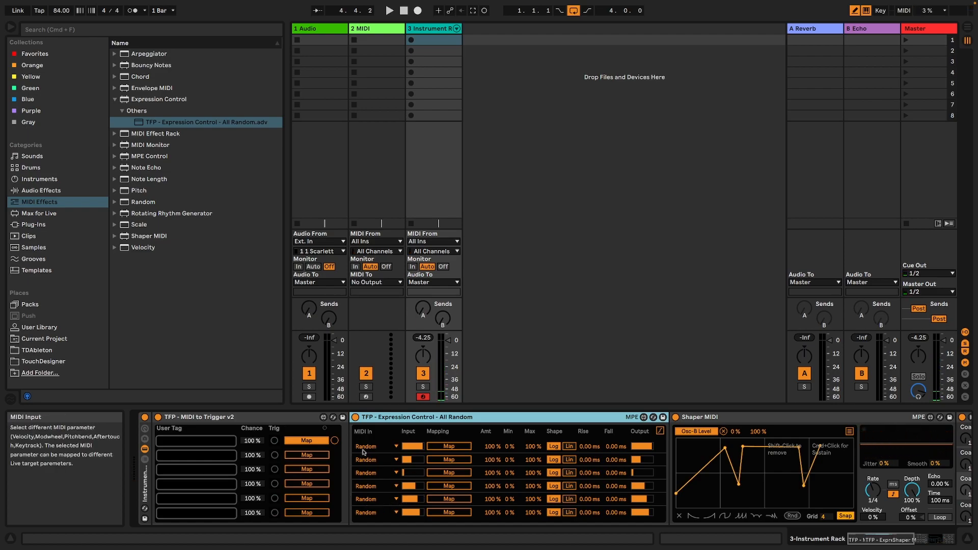
Map Expression Control's first random output to Shaper MIDI's Rate and set its Max to 63 %.
{"action": "left_click", "coordinate": [391, 448]}
{"action": "left_click", "coordinate": [391, 448]}
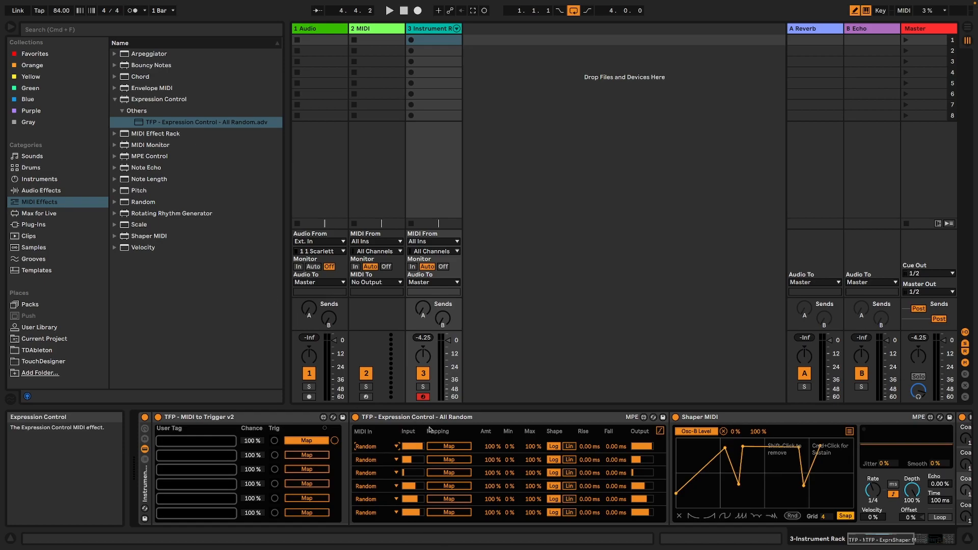
{"action": "left_click", "coordinate": [874, 499]}
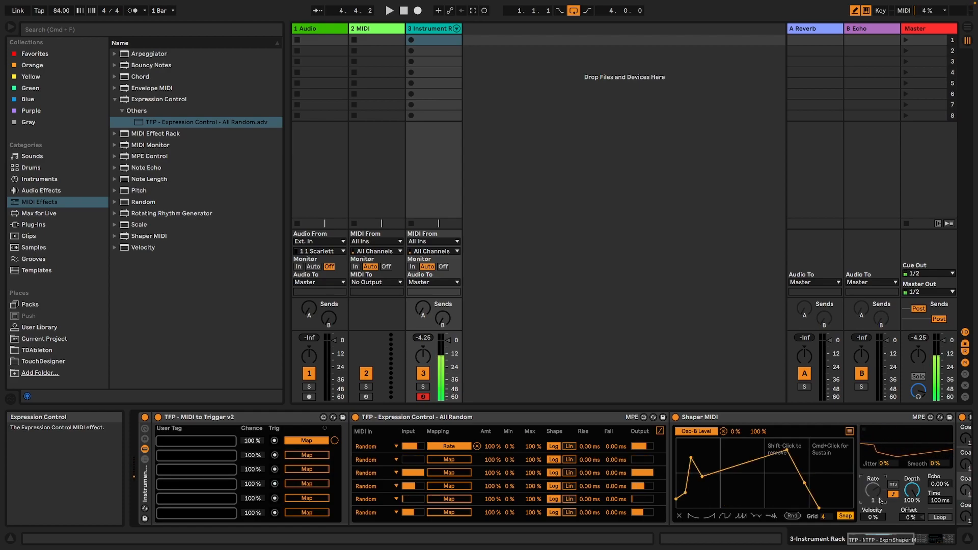
{"action": "left_click_drag", "start_coordinate": [532, 446], "coordinate": [531, 453]}
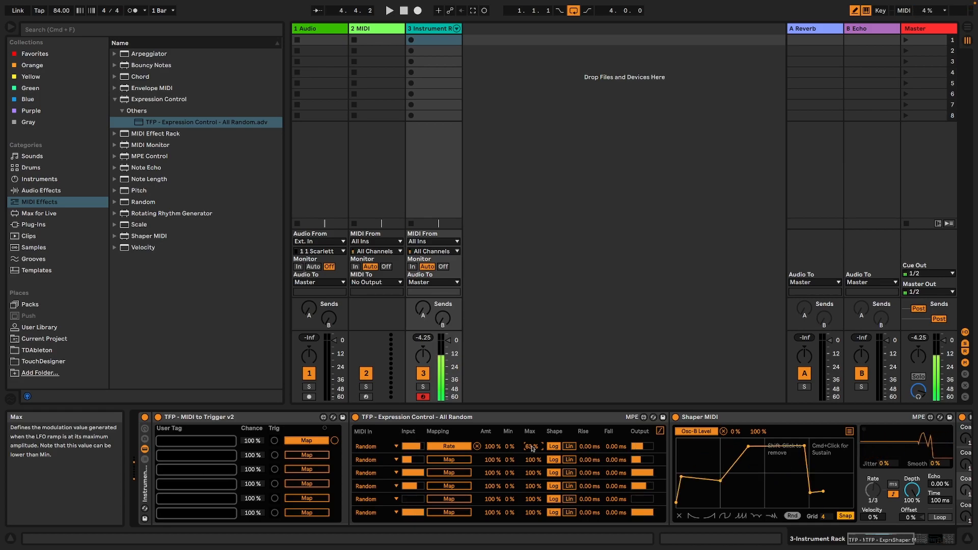
Map Expression Control's second random output to Operator's Osc-B Wave.
{"action": "left_click", "coordinate": [453, 463]}
{"action": "left_click_drag", "start_coordinate": [887, 540], "coordinate": [925, 535]}
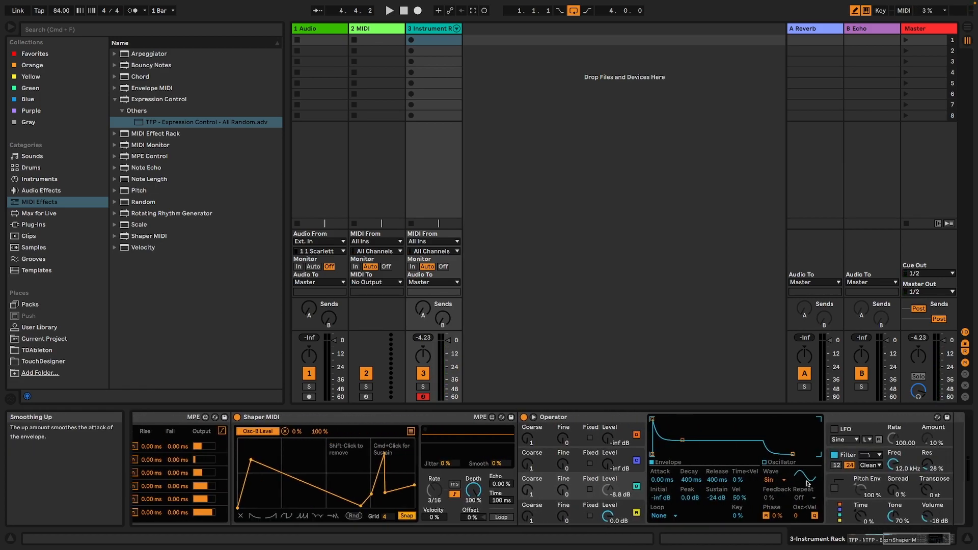
{"action": "left_click", "coordinate": [784, 480]}
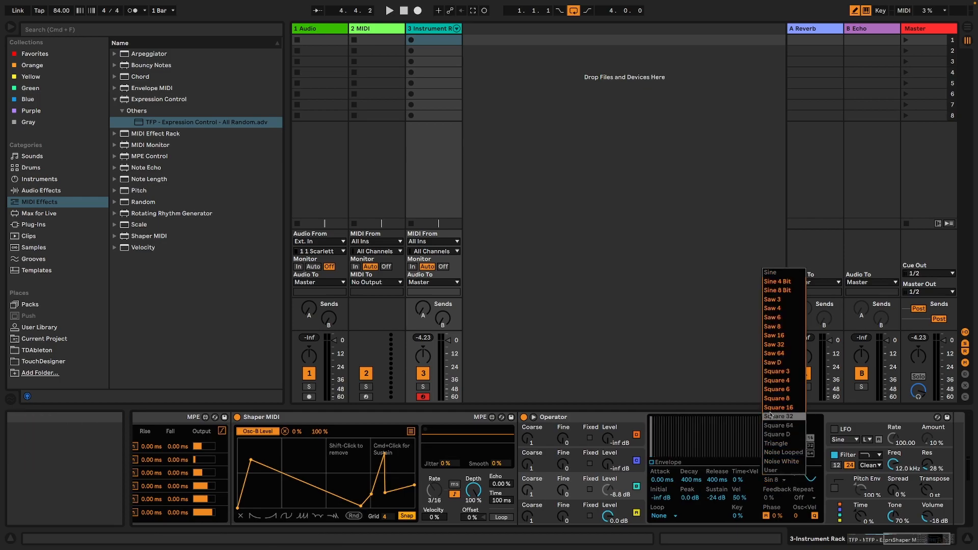
{"action": "left_click", "coordinate": [772, 470]}
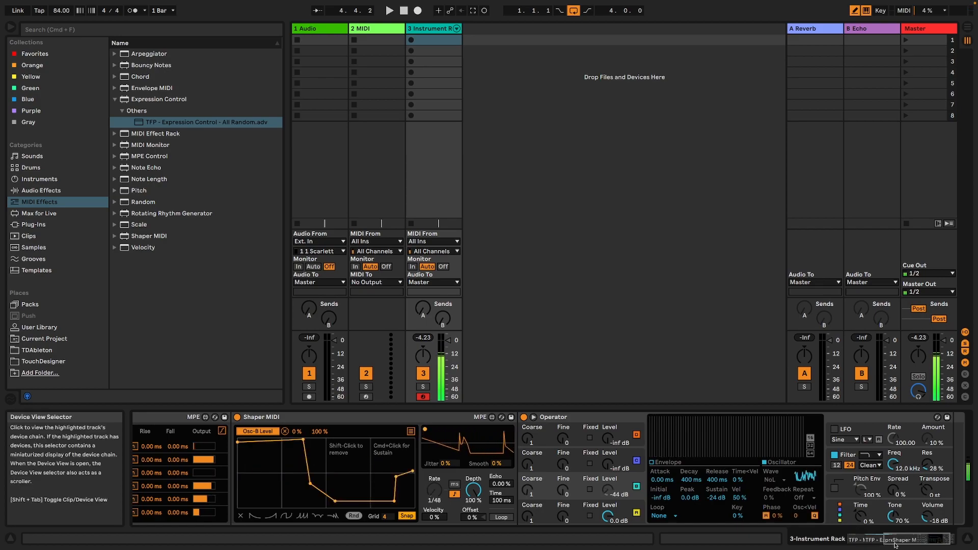
{"action": "left_click_drag", "start_coordinate": [908, 539], "coordinate": [893, 537]}
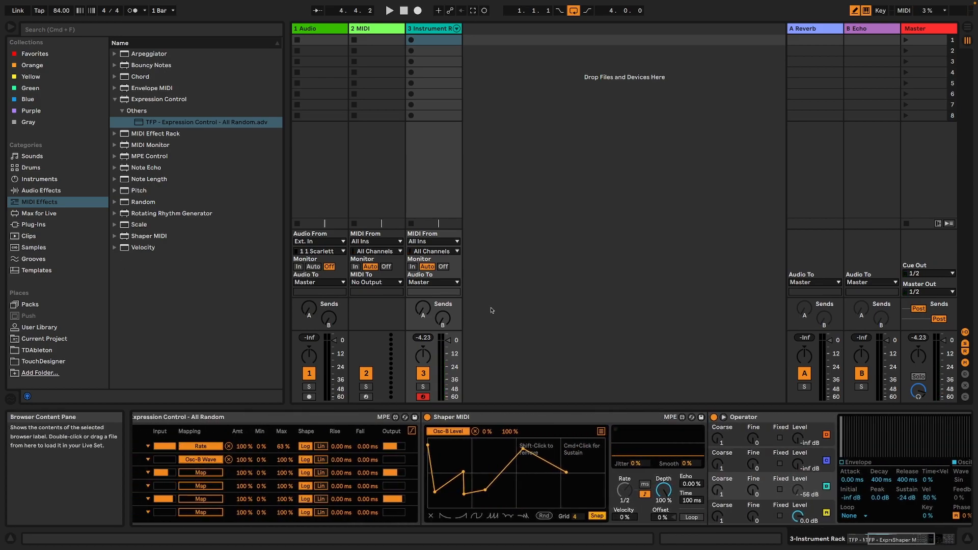
{"action": "left_click", "coordinate": [851, 542]}
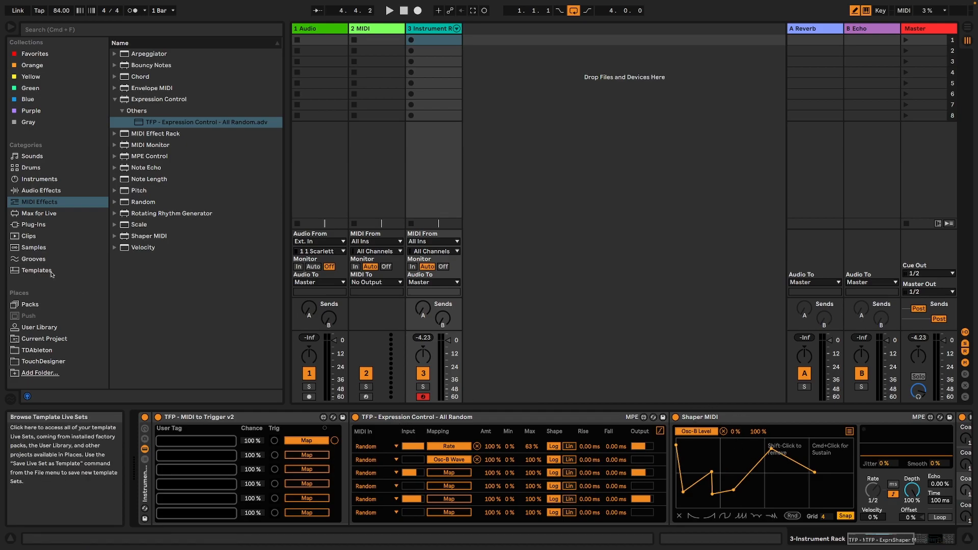
{"action": "left_click", "coordinate": [41, 190]}
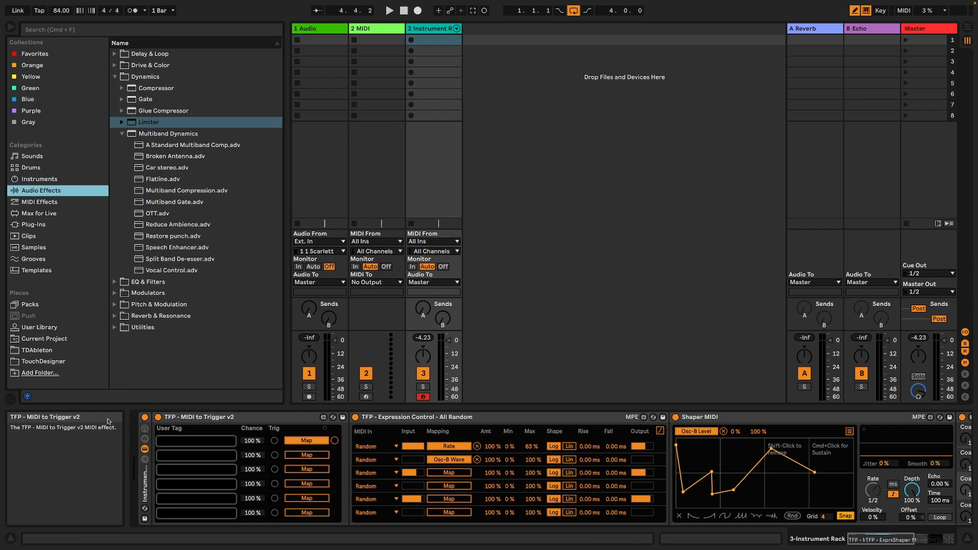
{"action": "left_click", "coordinate": [242, 429]}
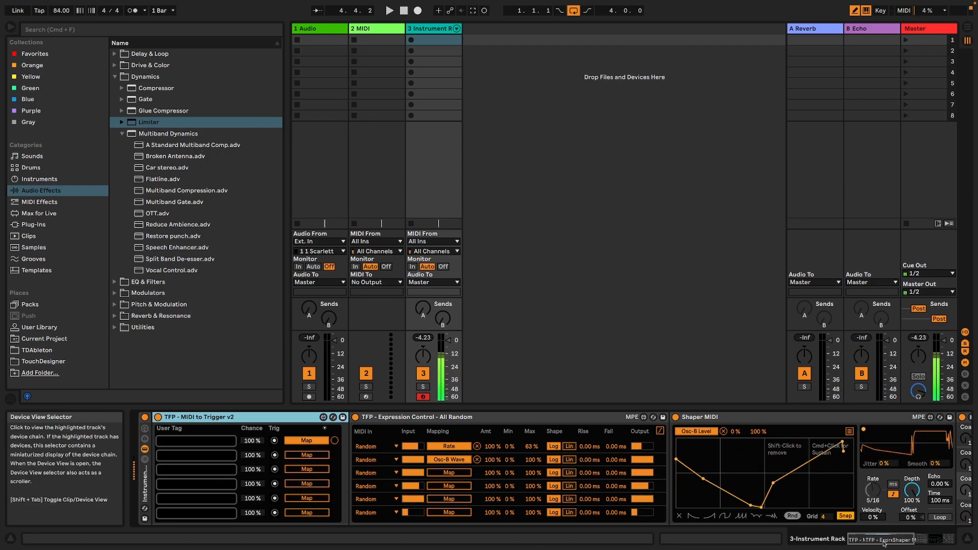
{"action": "left_click_drag", "start_coordinate": [884, 544], "coordinate": [915, 534]}
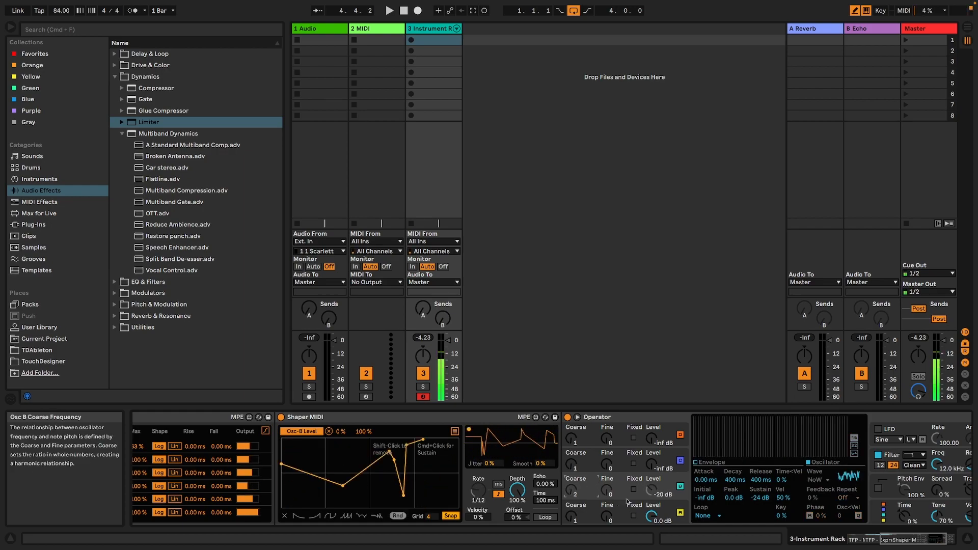
{"action": "left_click", "coordinate": [914, 537]}
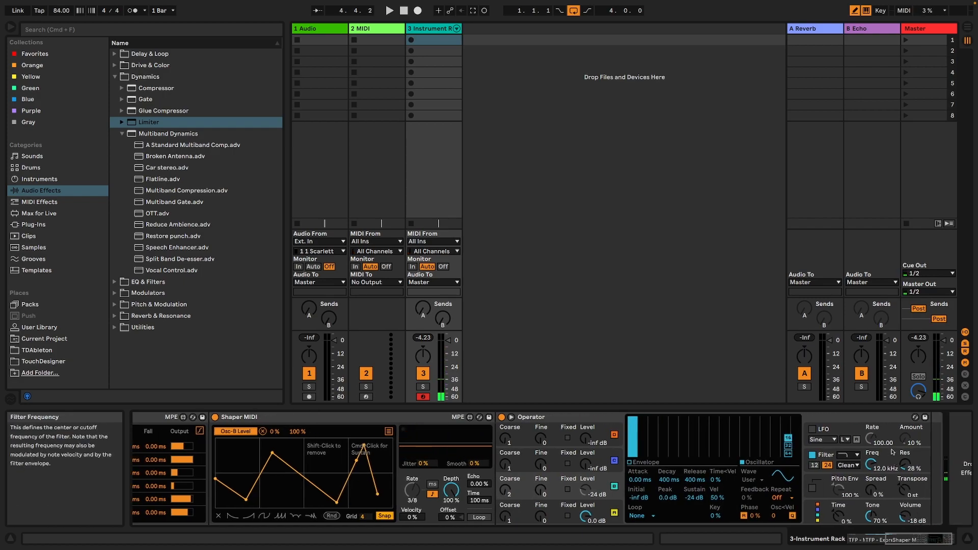
{"action": "left_click", "coordinate": [852, 539]}
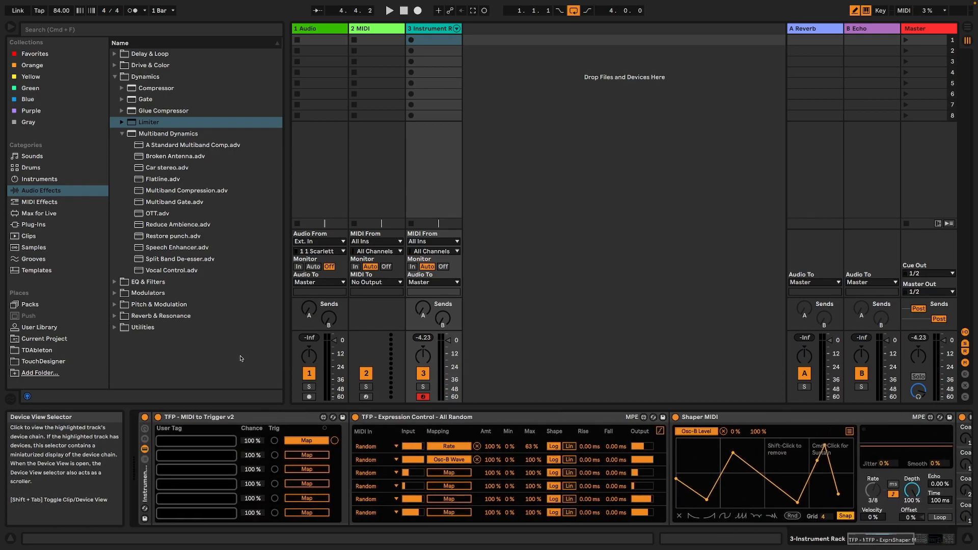
Search the Max for Live devices for "random o" and insert TFP - Random on off v2 ahead of Expression Control.
{"action": "left_click", "coordinate": [45, 216]}
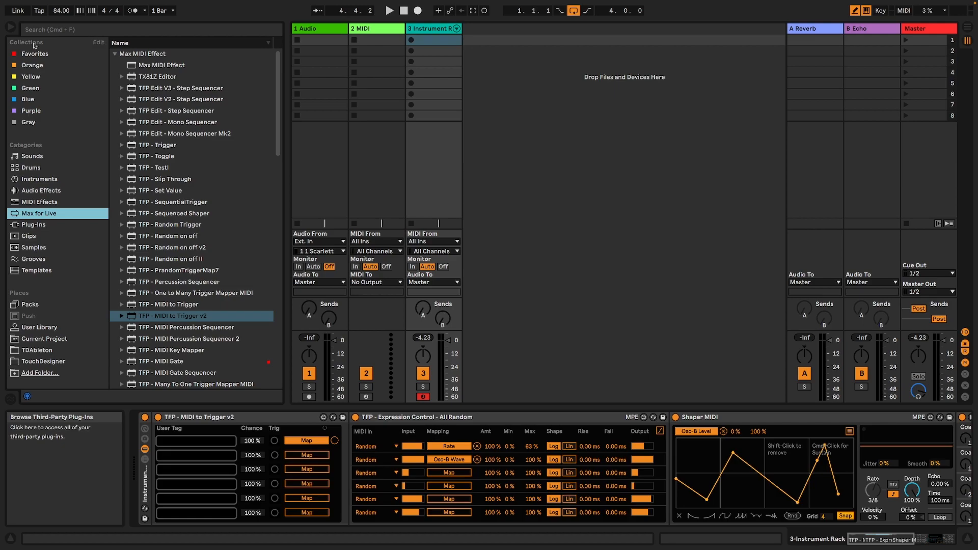
{"action": "left_click", "coordinate": [47, 29]}
{"action": "type", "text": "random o"}
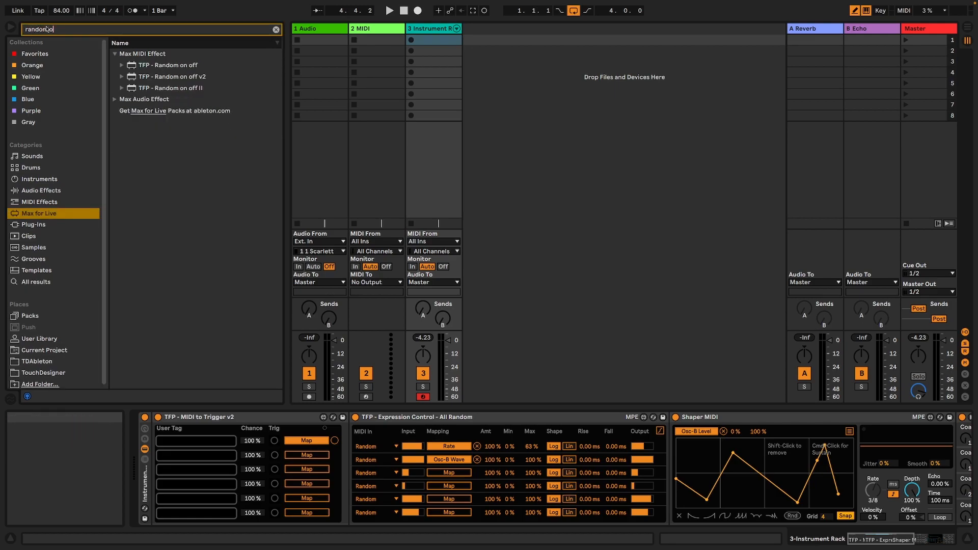
{"action": "left_click_drag", "start_coordinate": [178, 76], "coordinate": [352, 444]}
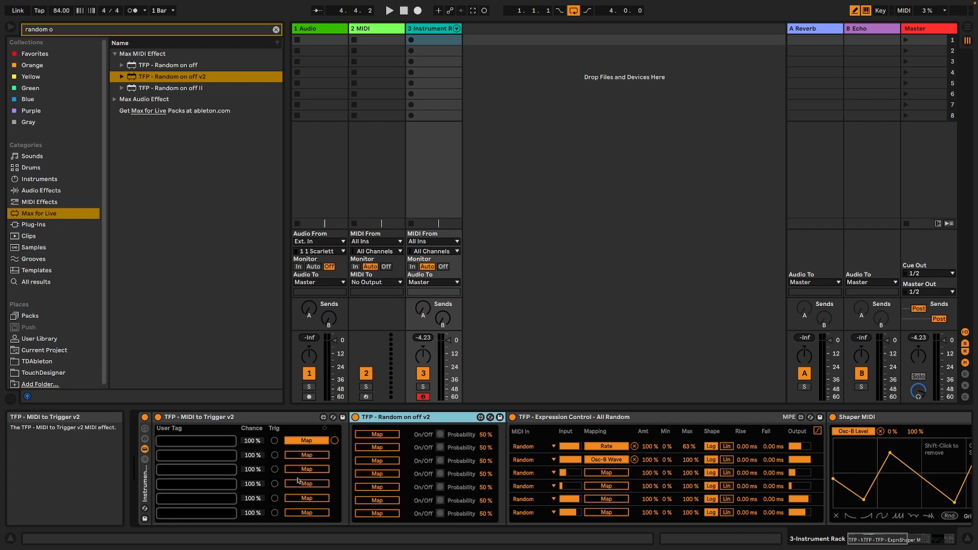
Map the first switch of TFP - Random on off v2 to Operator's LFO on/off.
{"action": "left_click", "coordinate": [394, 433]}
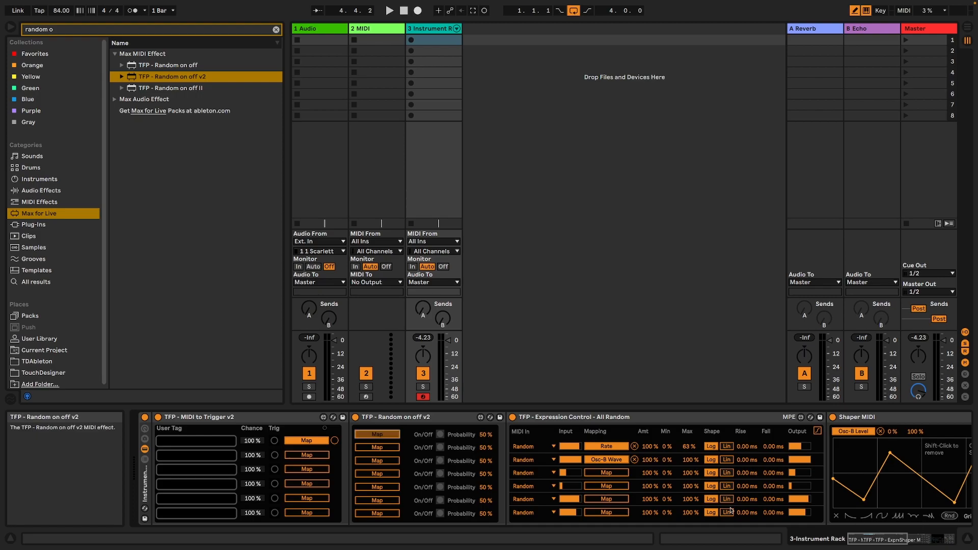
{"action": "left_click_drag", "start_coordinate": [874, 539], "coordinate": [934, 537]}
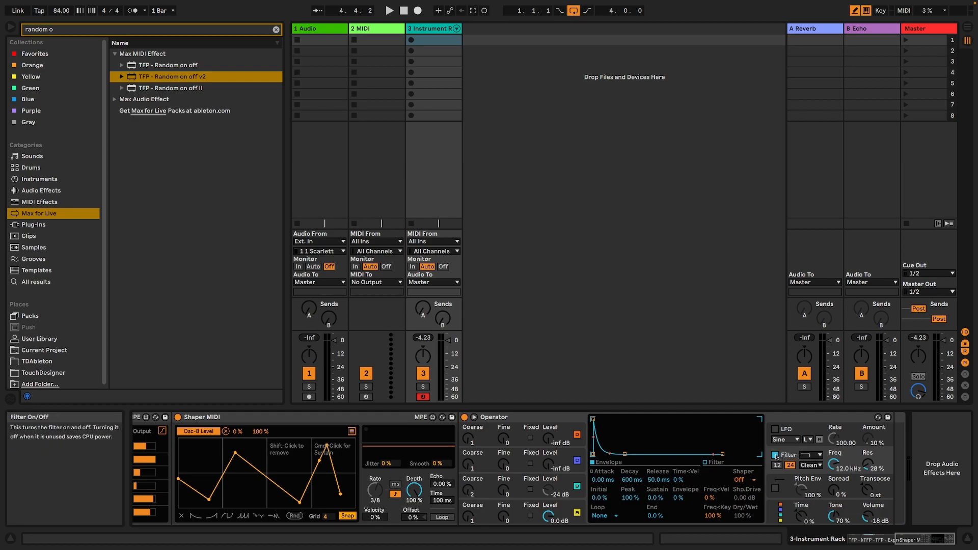
{"action": "left_click", "coordinate": [789, 434]}
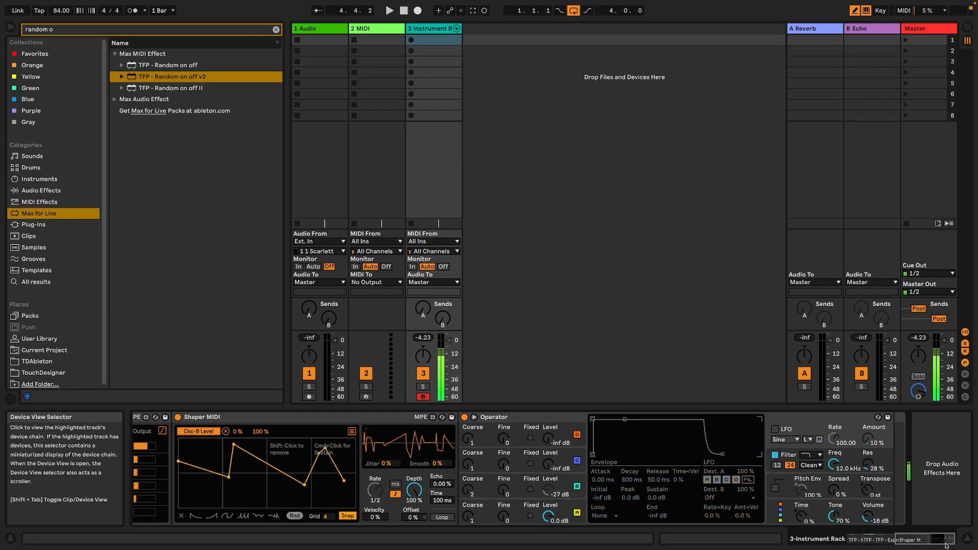
{"action": "left_click", "coordinate": [928, 546]}
{"action": "left_click_drag", "start_coordinate": [928, 546], "coordinate": [877, 545]}
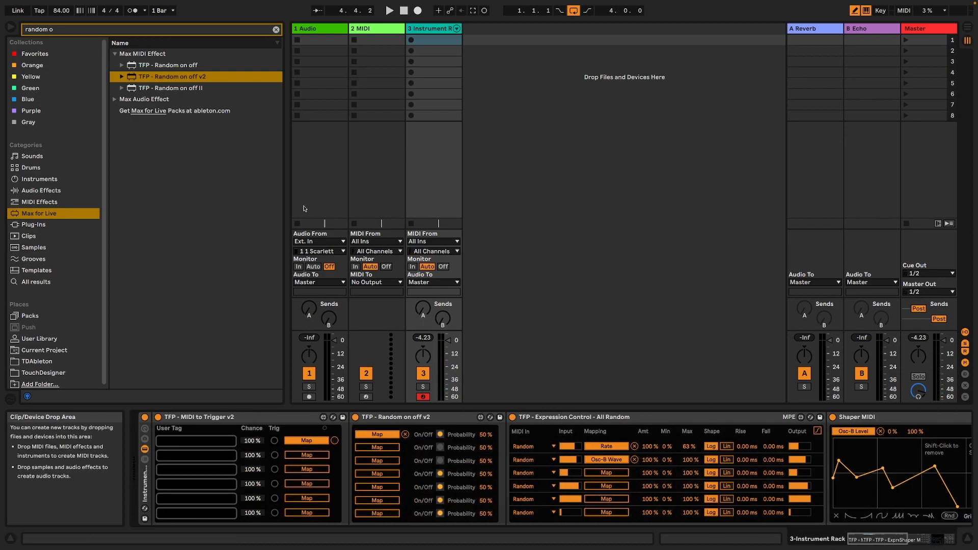
Map Expression Control's third output to Osc-C Level with 110 ms Rise and 126 ms Fall, and its fourth to Osc-D Level.
{"action": "mouse_move", "coordinate": [881, 543]}
{"action": "left_mouse_down"}
{"action": "mouse_move", "coordinate": [910, 542]}
{"action": "mouse_move", "coordinate": [880, 540]}
{"action": "left_mouse_up"}
{"action": "left_click", "coordinate": [792, 468]}
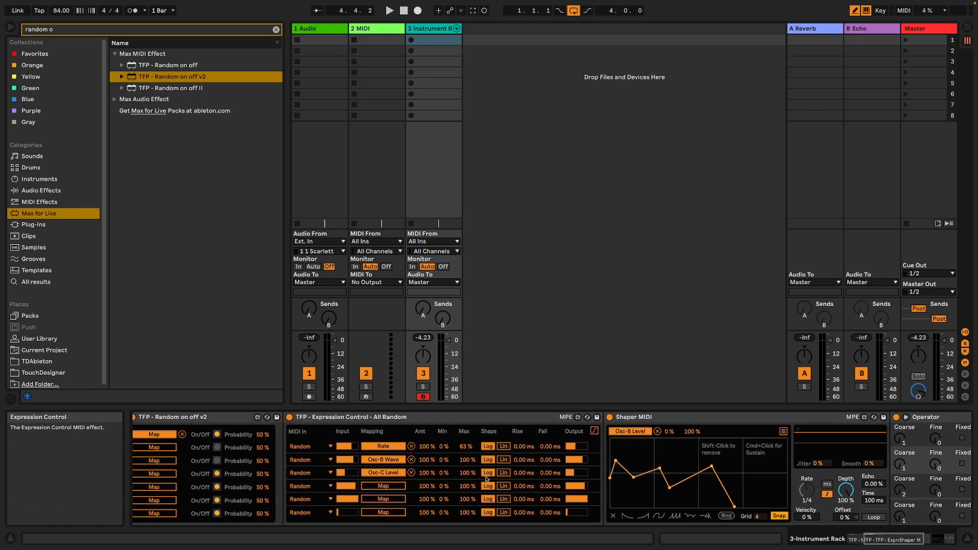
{"action": "left_click_drag", "start_coordinate": [550, 473], "coordinate": [550, 458]}
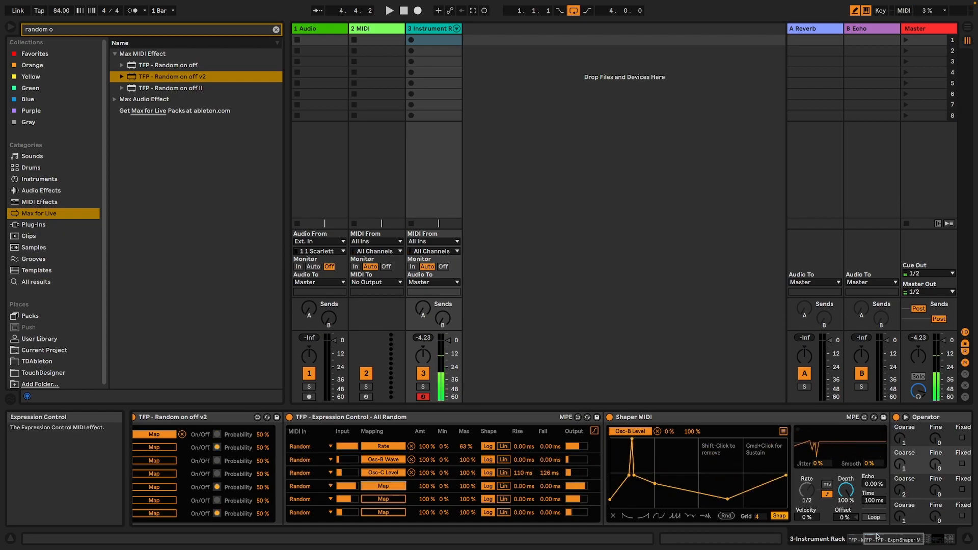
{"action": "left_click", "coordinate": [897, 539]}
{"action": "left_click", "coordinate": [762, 447]}
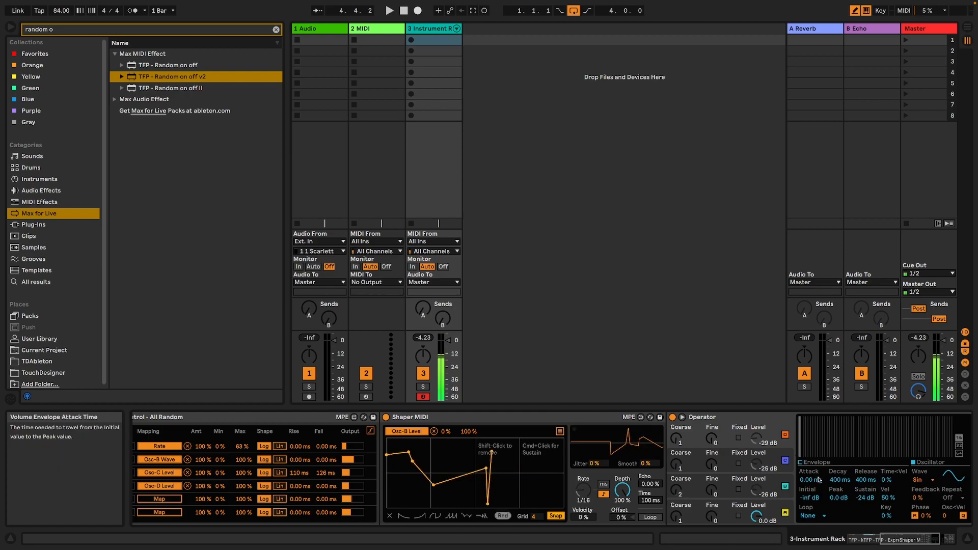
Map Expression Control's fifth and sixth random outputs to the envelope Attack of Operator's oscillators D and B.
{"action": "left_click", "coordinate": [814, 462]}
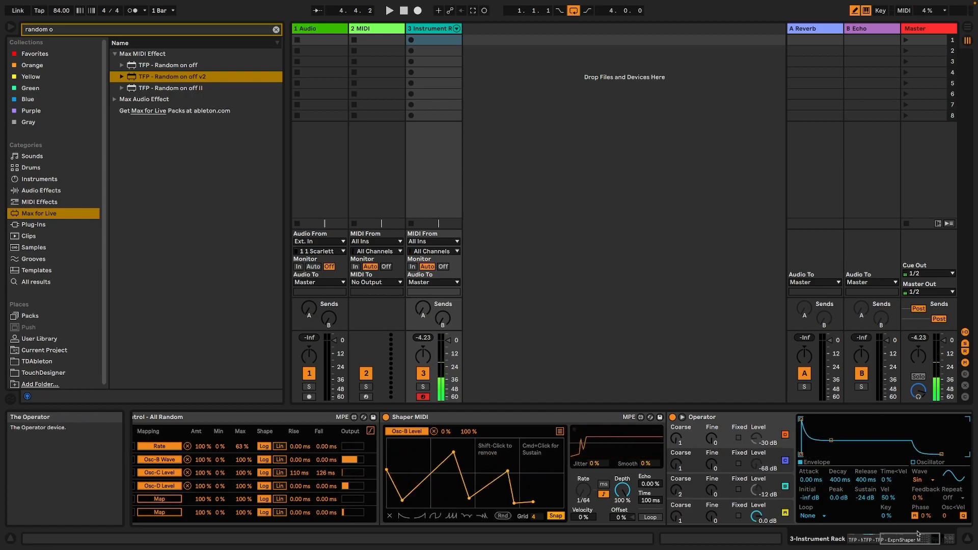
{"action": "left_click", "coordinate": [887, 540]}
{"action": "left_click", "coordinate": [250, 499]}
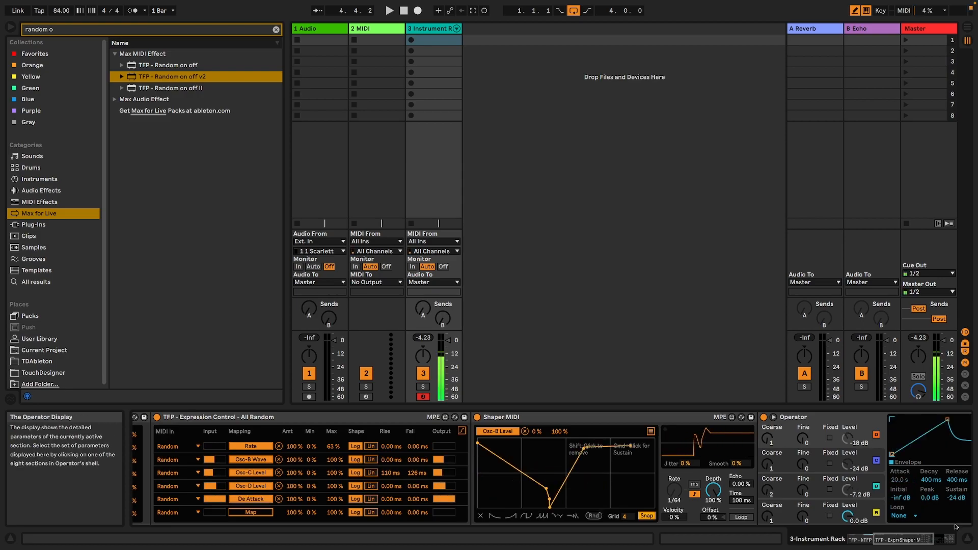
{"action": "left_click", "coordinate": [926, 541]}
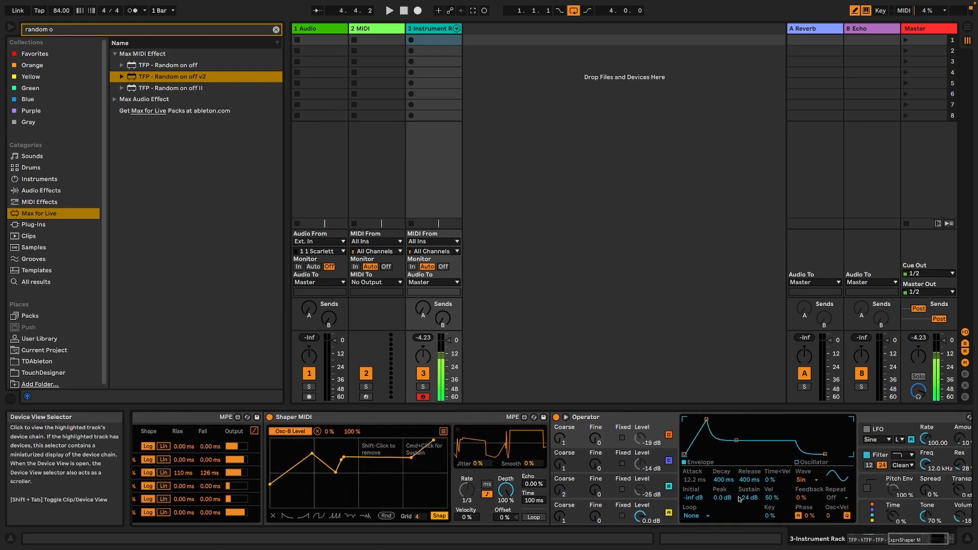
{"action": "left_click", "coordinate": [902, 541]}
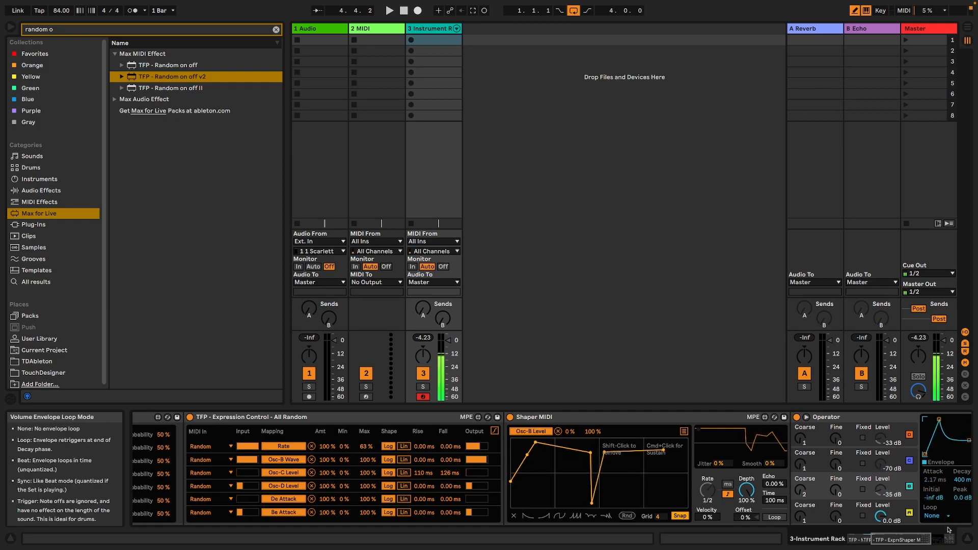
{"action": "left_click", "coordinate": [932, 536]}
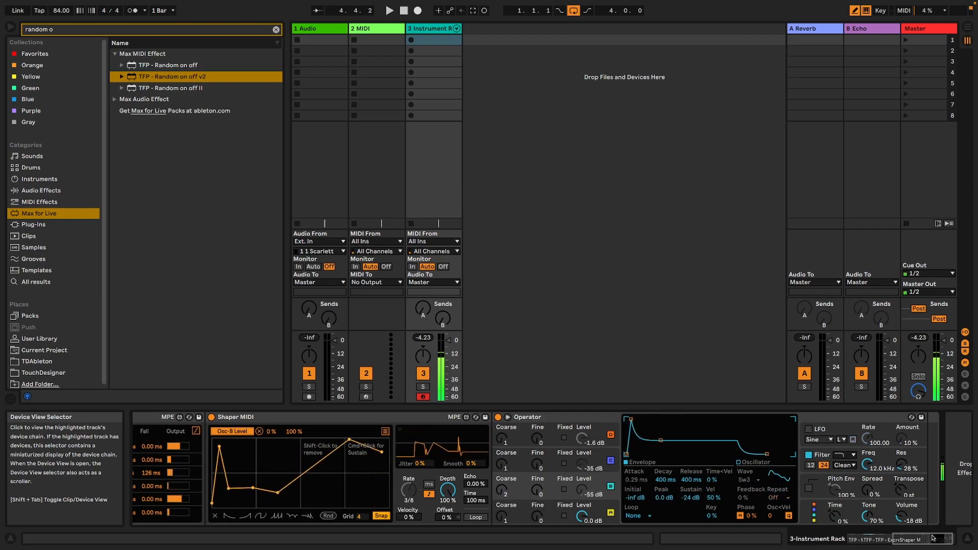
{"action": "left_click_drag", "start_coordinate": [933, 538], "coordinate": [935, 541]}
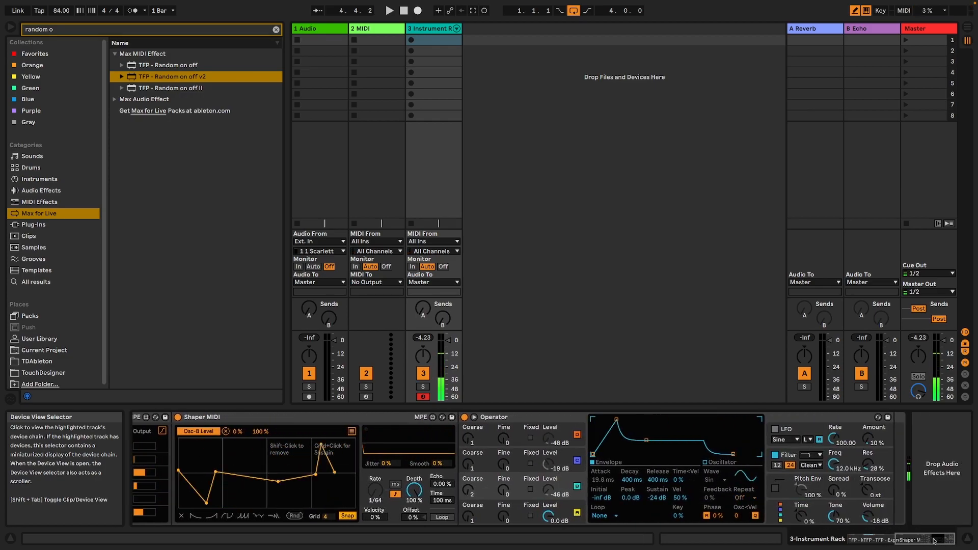
{"action": "left_click_drag", "start_coordinate": [917, 539], "coordinate": [878, 542]}
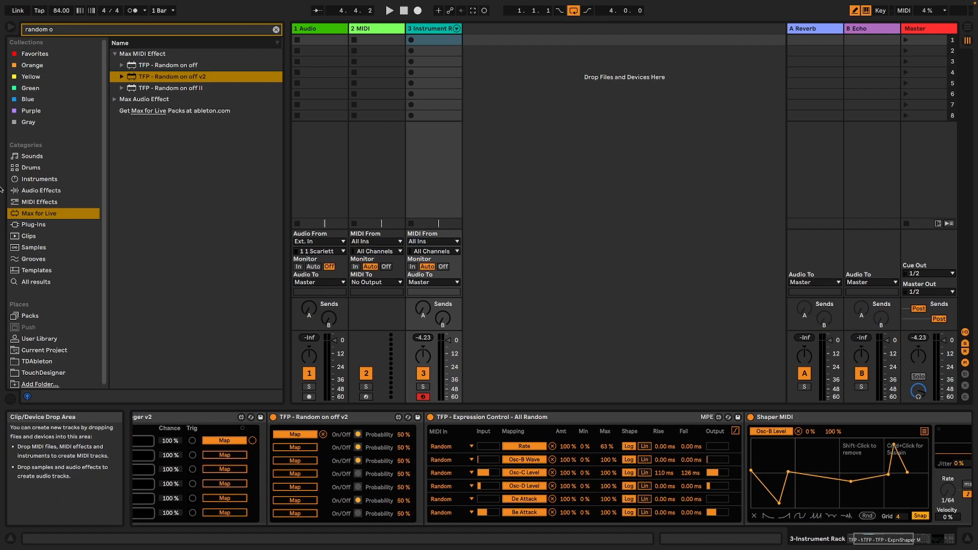
Insert a second TFP - Expression Control - All Random preset from the MIDI Effects between the first Expression Control and Shaper MIDI.
{"action": "left_click", "coordinate": [39, 202]}
{"action": "double_click", "coordinate": [92, 26]}
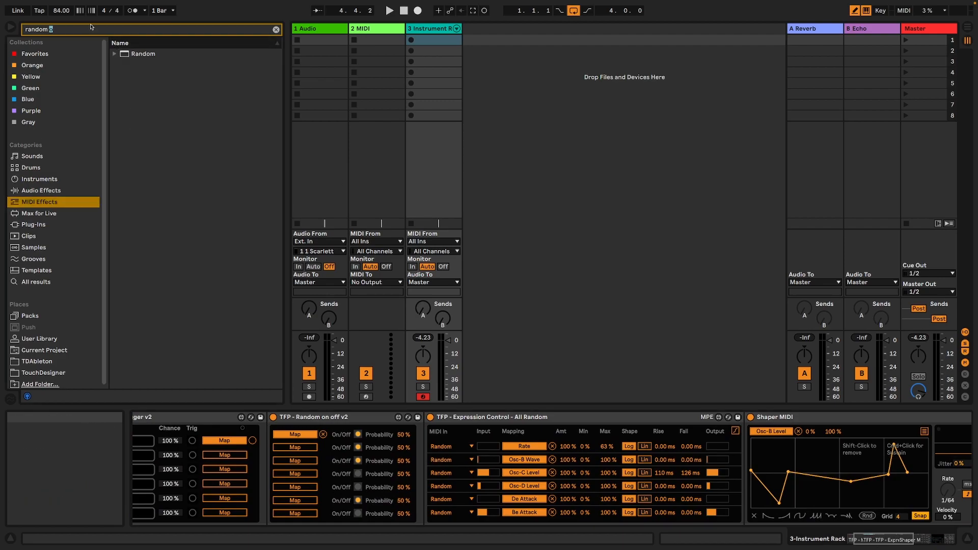
{"action": "key", "text": "ctrl+a"}
{"action": "key", "text": "BackSpace"}
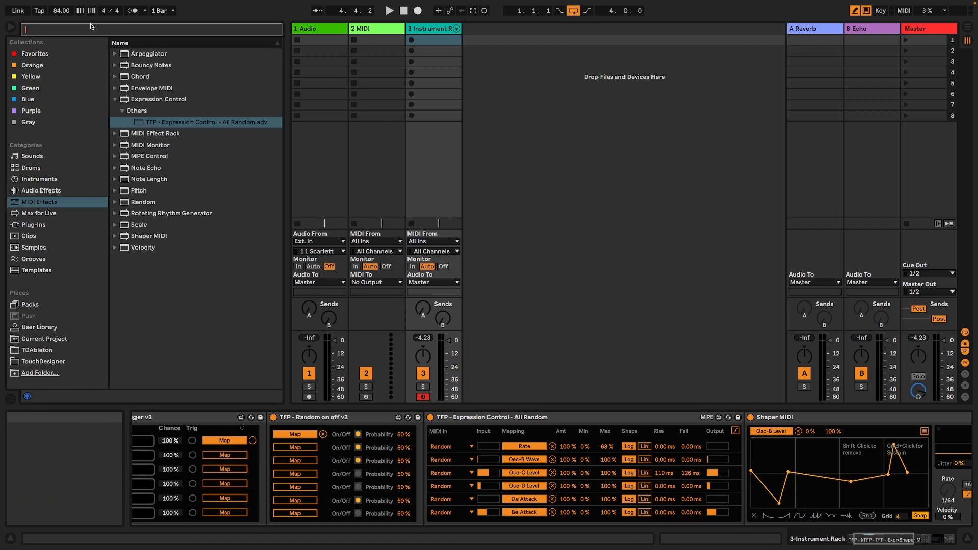
{"action": "left_click", "coordinate": [198, 123]}
{"action": "left_click_drag", "start_coordinate": [676, 398], "coordinate": [775, 466]}
Map the second Expression Control's first random output to Operator's Algorithm.
{"action": "left_click_drag", "start_coordinate": [874, 541], "coordinate": [932, 538]}
{"action": "left_click", "coordinate": [529, 445]}
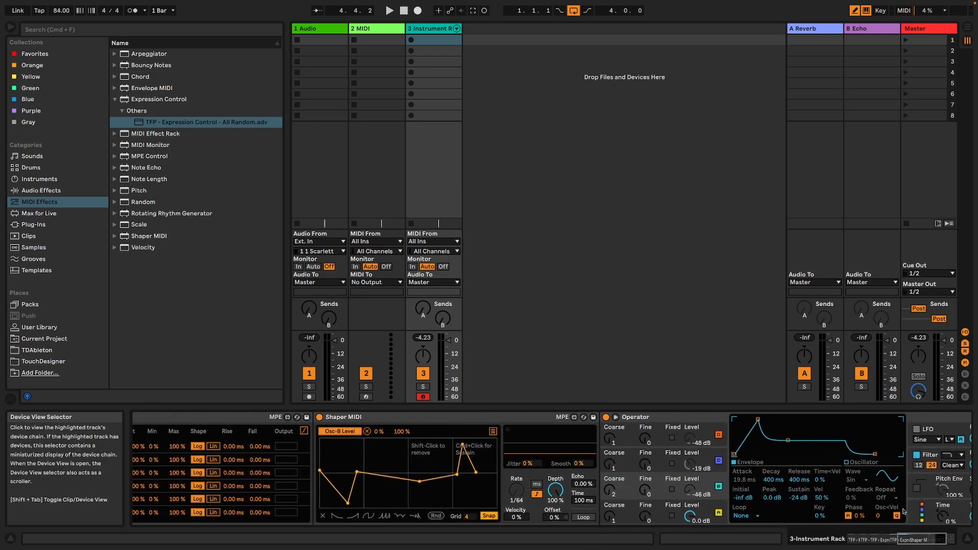
{"action": "left_click_drag", "start_coordinate": [922, 538], "coordinate": [931, 538]}
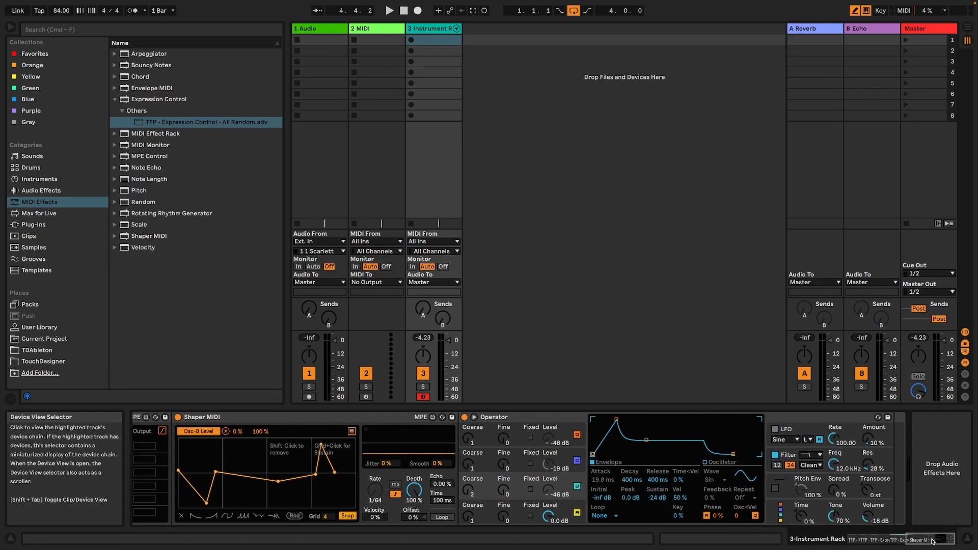
{"action": "left_click", "coordinate": [780, 516]}
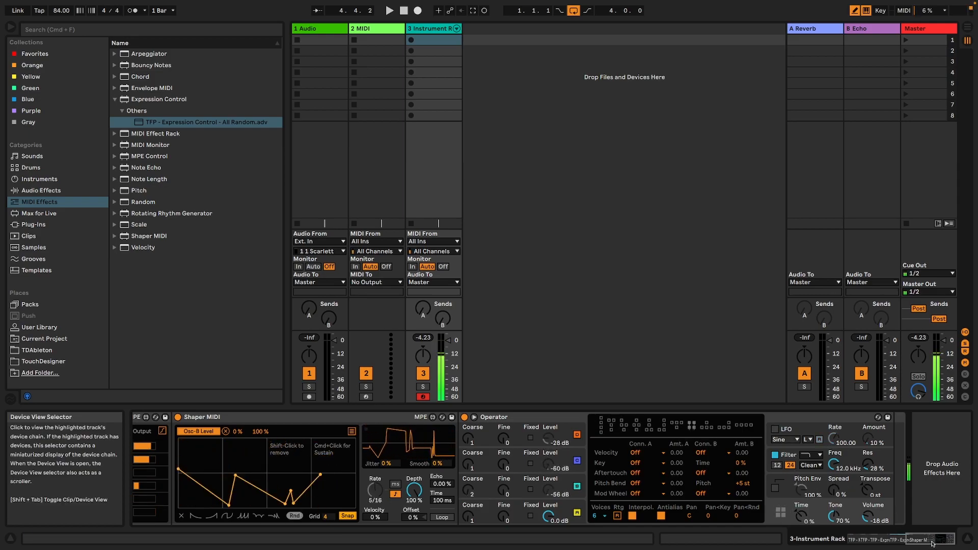
Set Operator's filter type to Morph.
{"action": "left_click", "coordinate": [811, 455]}
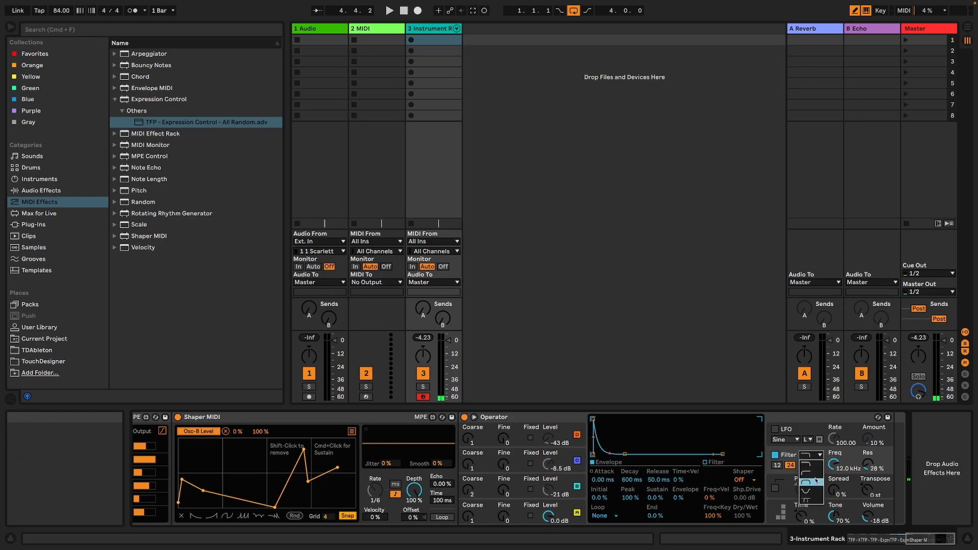
{"action": "left_click", "coordinate": [813, 497]}
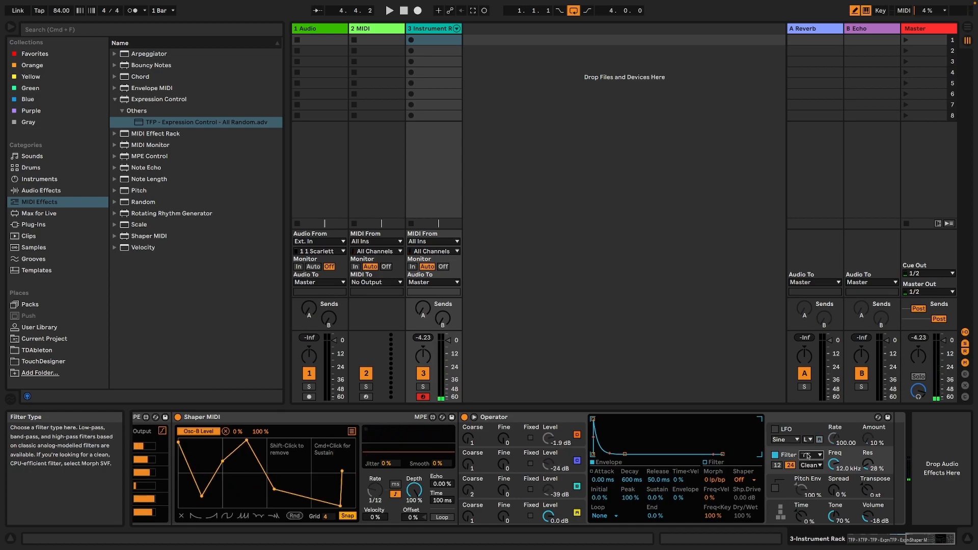
{"action": "left_click", "coordinate": [812, 455]}
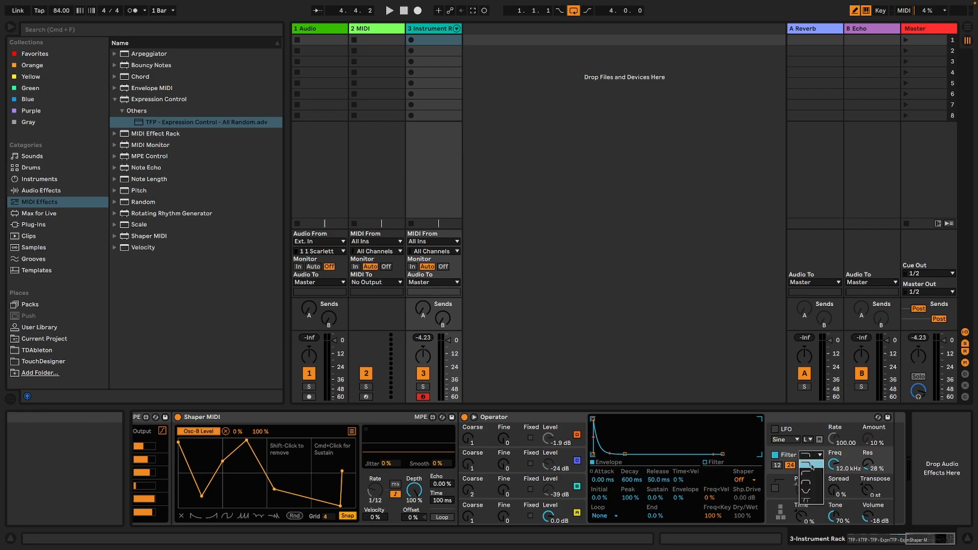
{"action": "left_click", "coordinate": [814, 504]}
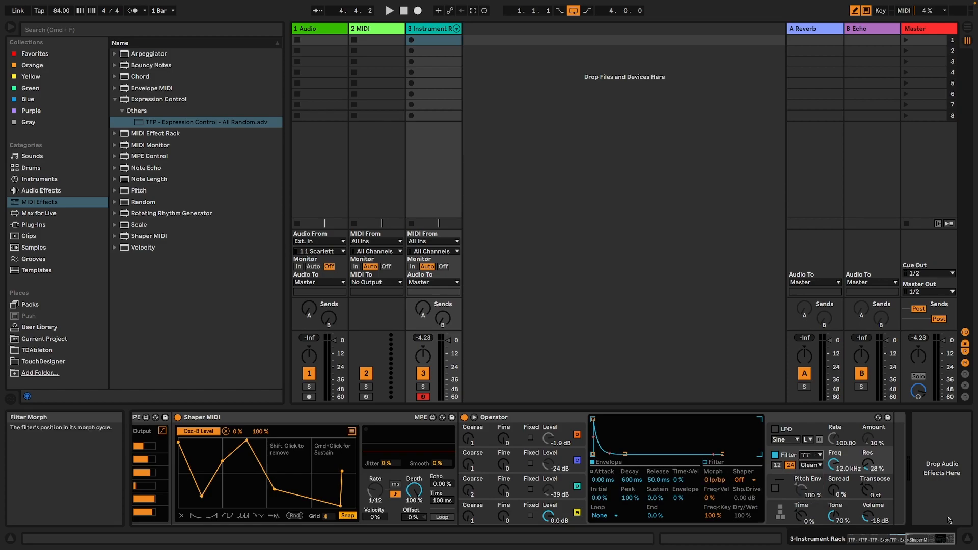
Map the second Expression Control's second output to Operator's filter Morph and its third output to Filter Freq.
{"action": "left_click_drag", "start_coordinate": [929, 540], "coordinate": [902, 540]}
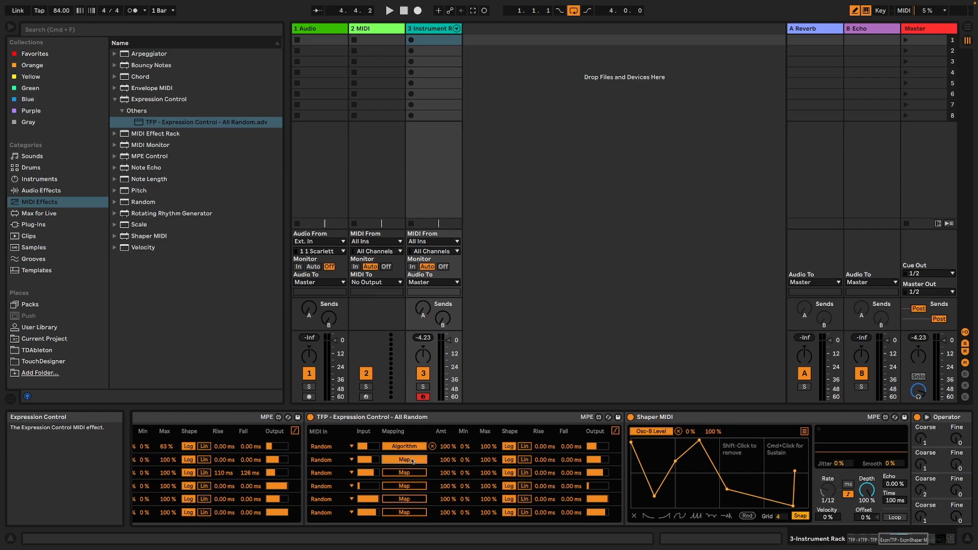
{"action": "scroll", "coordinate": [713, 474], "scroll_direction": "right", "scroll_amount": 10}
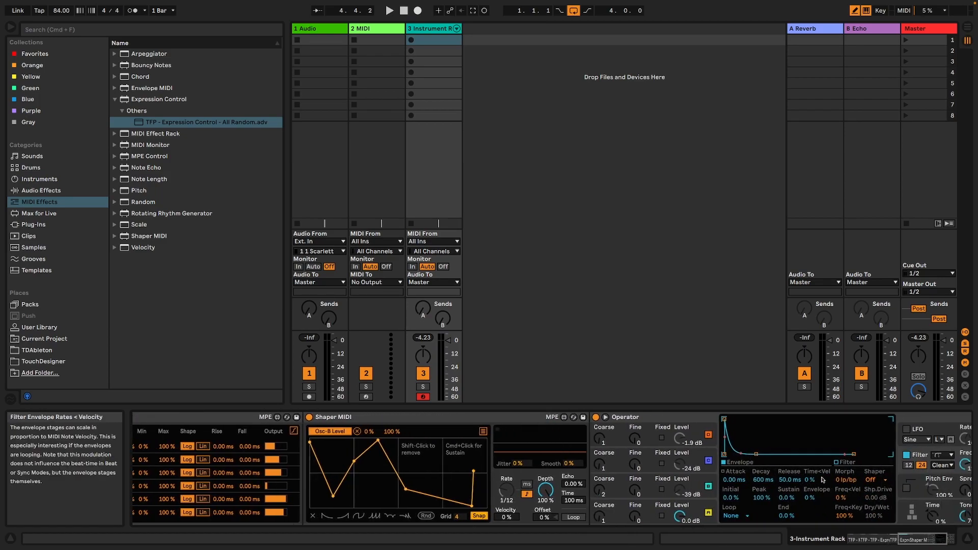
{"action": "left_click_drag", "start_coordinate": [927, 537], "coordinate": [893, 540]}
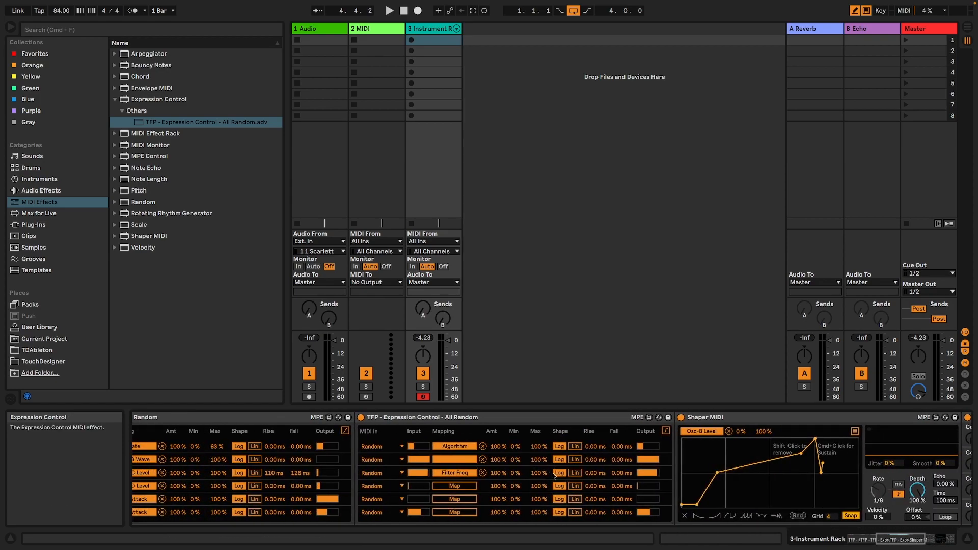
Limit the Filter Freq mapping to 25–87 % and the filter Morph mapping to 13–78 %.
{"action": "left_click_drag", "start_coordinate": [538, 473], "coordinate": [538, 477]}
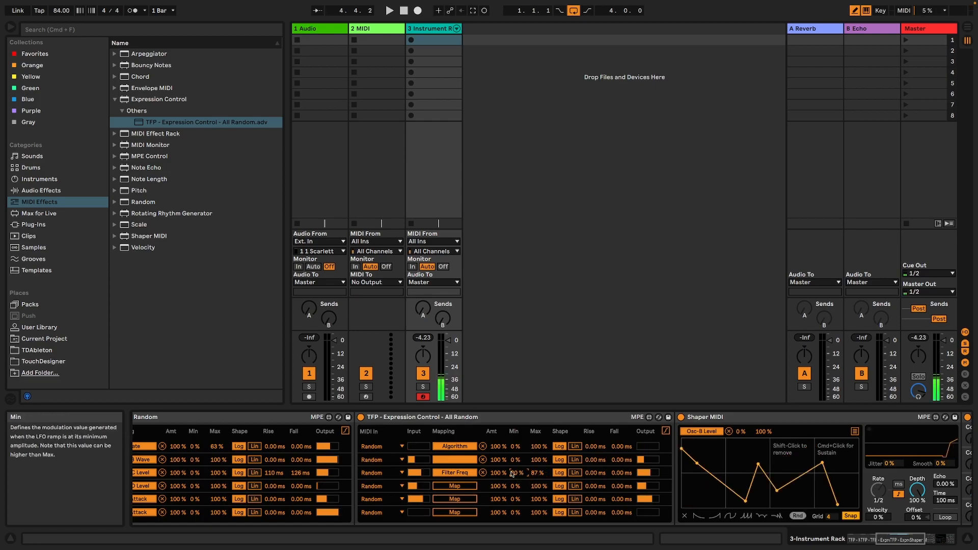
{"action": "mouse_move", "coordinate": [512, 474]}
{"action": "left_mouse_down"}
{"action": "mouse_move", "coordinate": [512, 461]}
{"action": "mouse_move", "coordinate": [536, 464]}
{"action": "mouse_move", "coordinate": [512, 456]}
{"action": "left_mouse_up"}
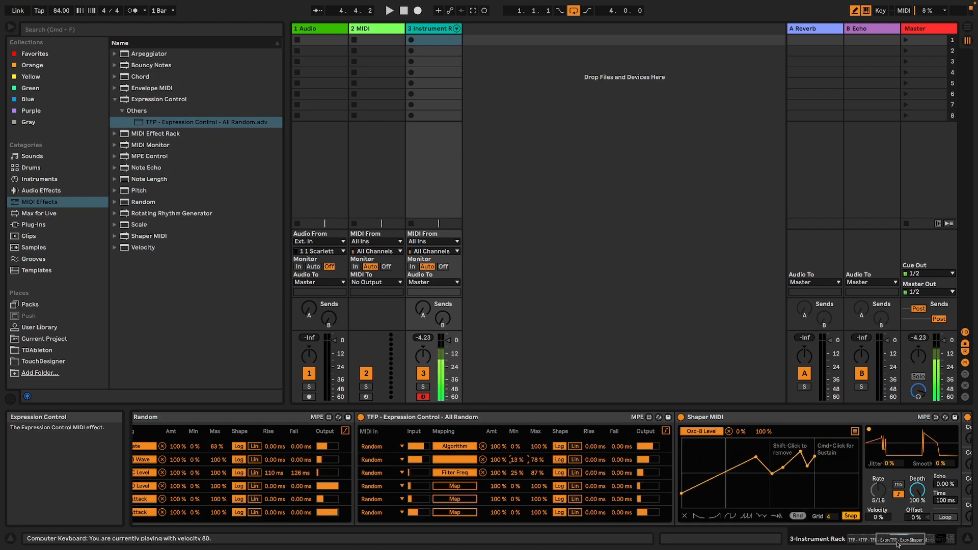
{"action": "left_click_drag", "start_coordinate": [900, 545], "coordinate": [935, 540]}
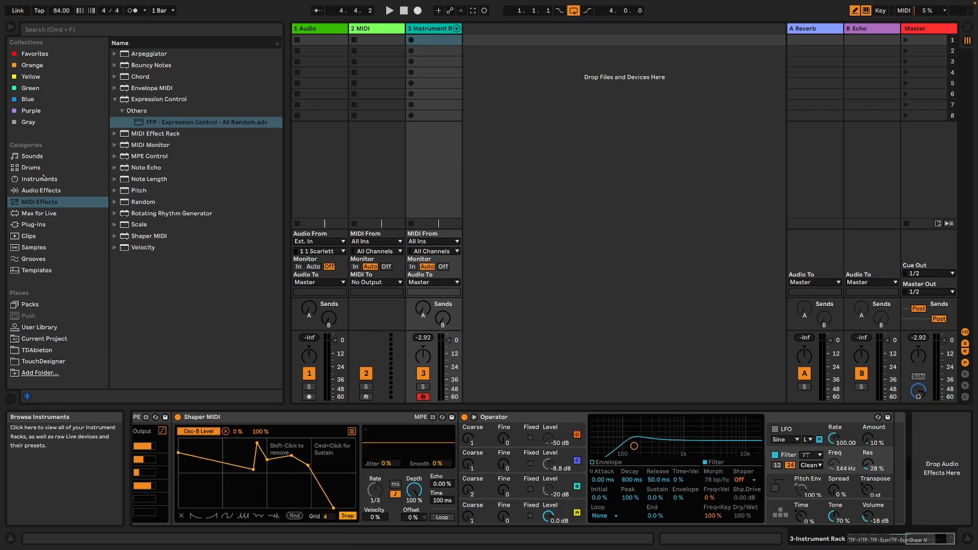
Insert a Limiter from the Dynamics audio effects after Operator and raise its gain to about 10.5 dB.
{"action": "left_click", "coordinate": [47, 190]}
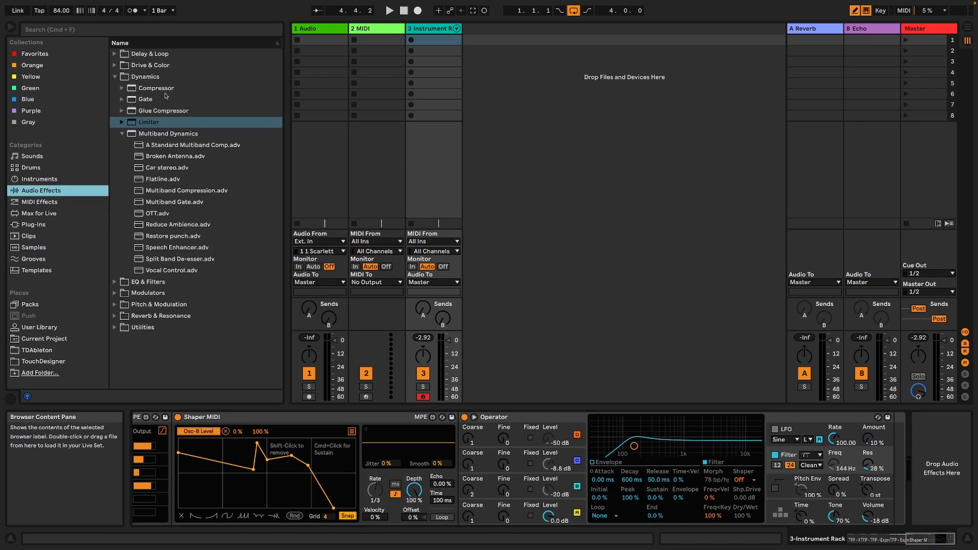
{"action": "left_click", "coordinate": [115, 77]}
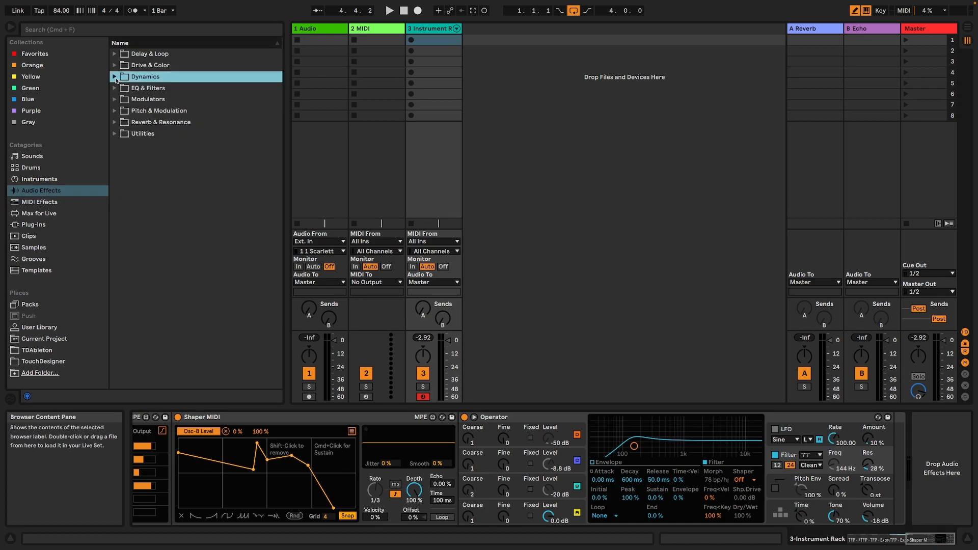
{"action": "left_click", "coordinate": [116, 77]}
{"action": "left_click", "coordinate": [149, 123]}
{"action": "left_click_drag", "start_coordinate": [371, 186], "coordinate": [900, 438]}
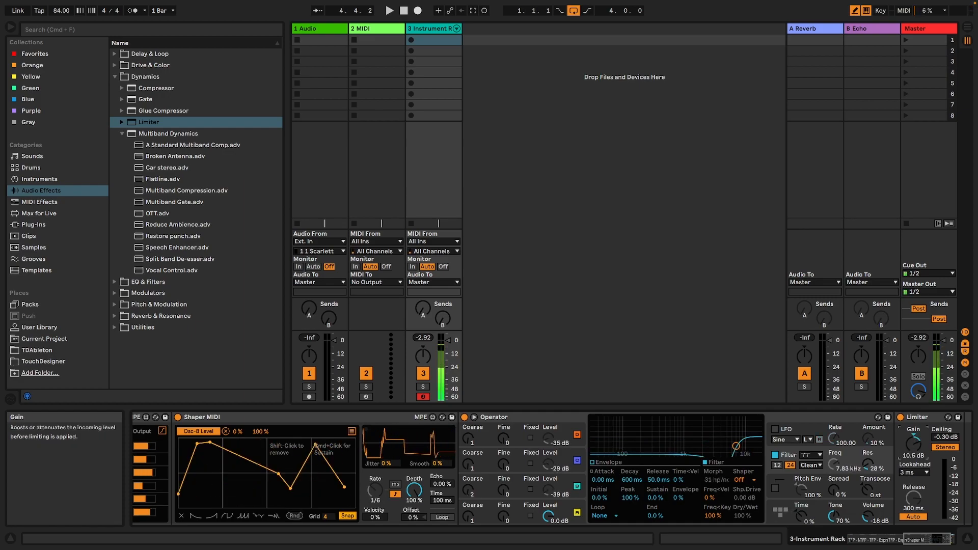
Add a Limiter to the Master track with its ceiling at -2.00 dB.
{"action": "left_click", "coordinate": [921, 30]}
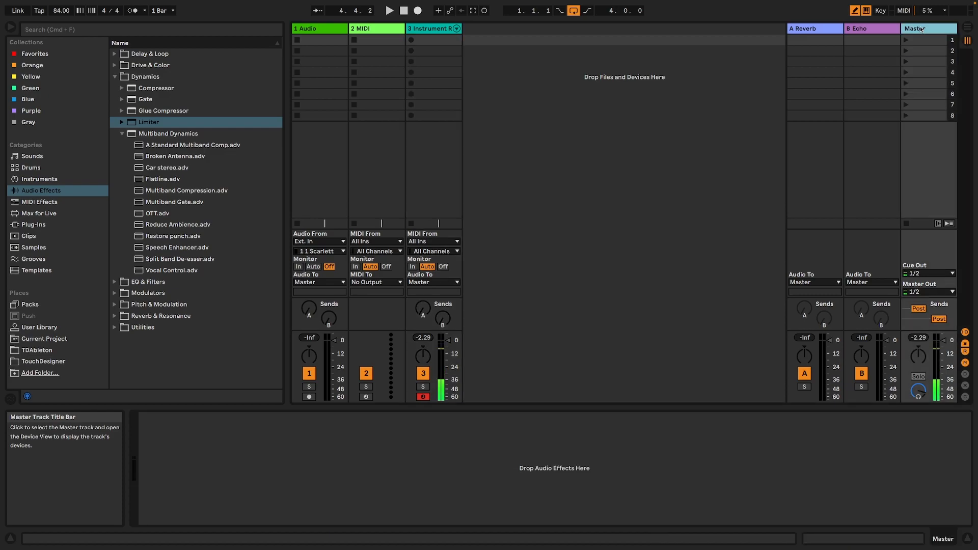
{"action": "double_click", "coordinate": [152, 124]}
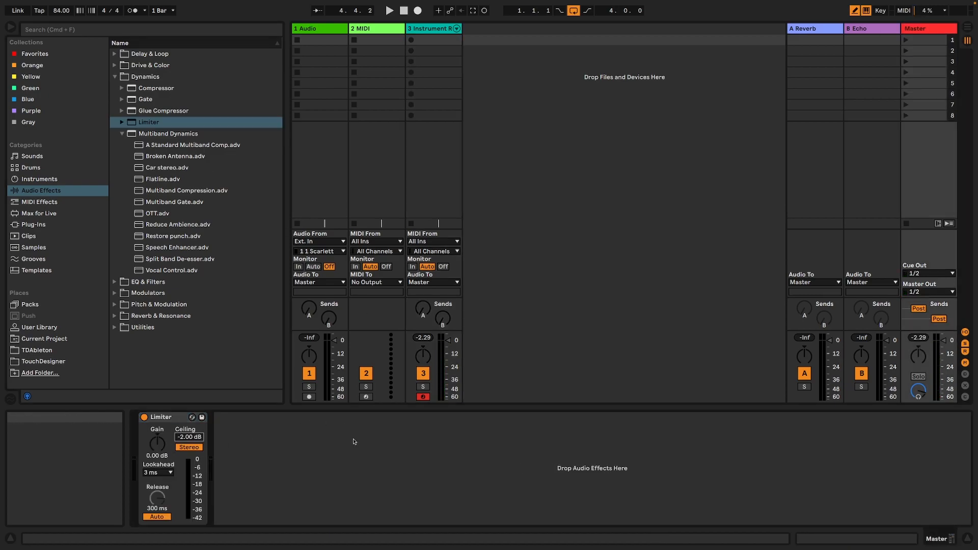
Set the ceiling of the Limiter after Operator to -6.00 dB and its gain to 8.80 dB.
{"action": "left_click", "coordinate": [436, 41]}
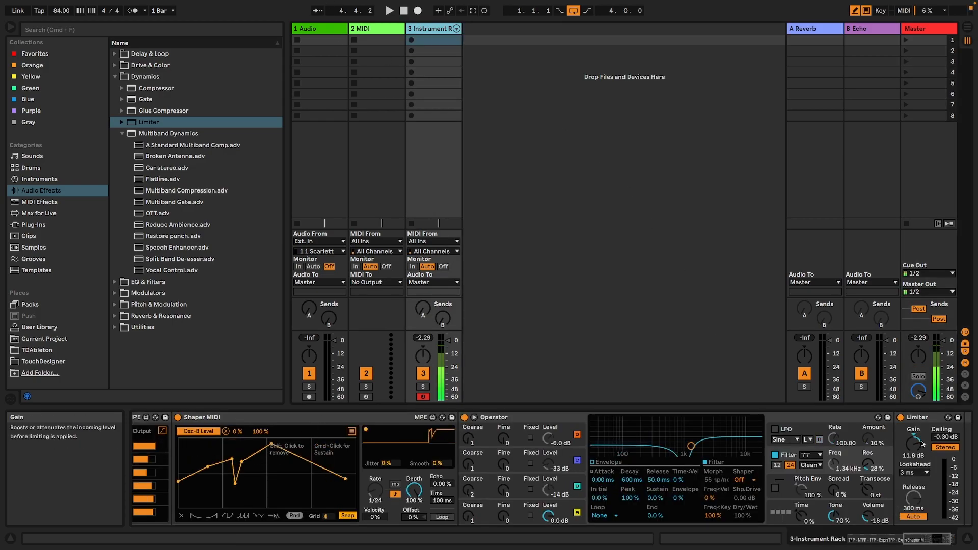
{"action": "left_click_drag", "start_coordinate": [914, 443], "coordinate": [917, 454]}
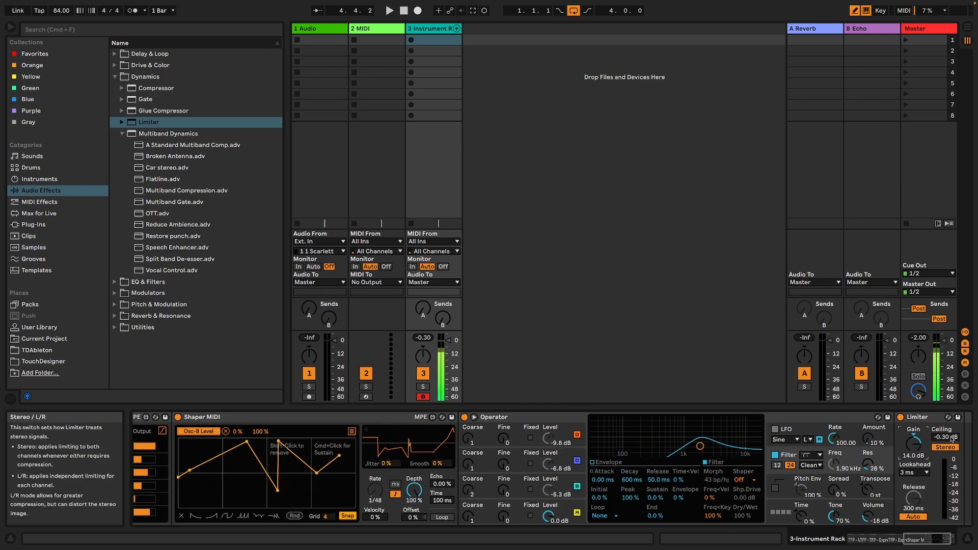
{"action": "key", "text": "Return"}
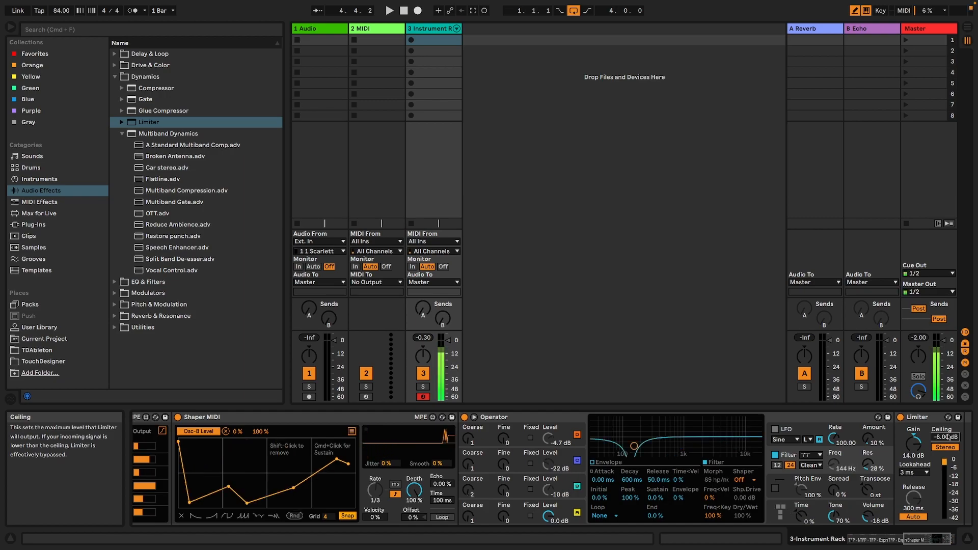
{"action": "left_click_drag", "start_coordinate": [913, 443], "coordinate": [913, 464]}
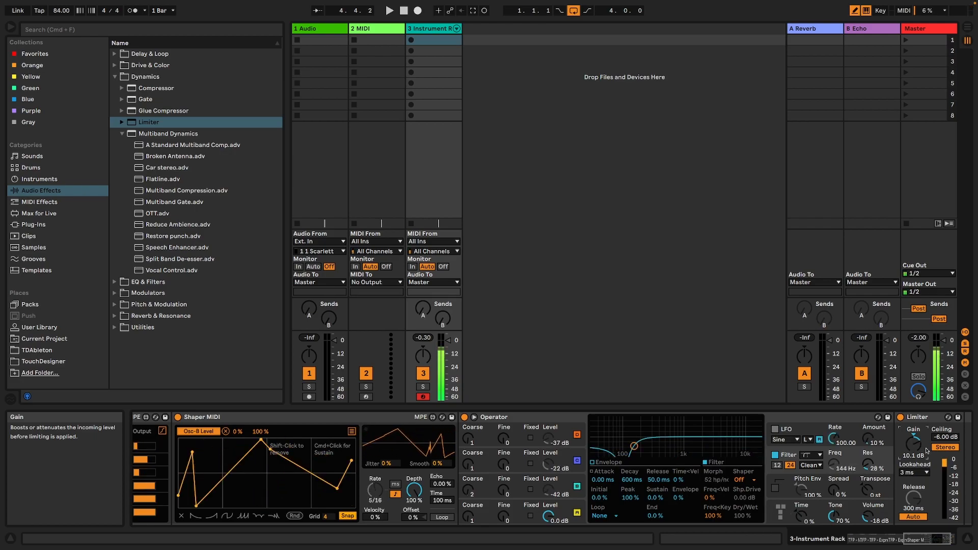
{"action": "left_click_drag", "start_coordinate": [920, 449], "coordinate": [919, 448]}
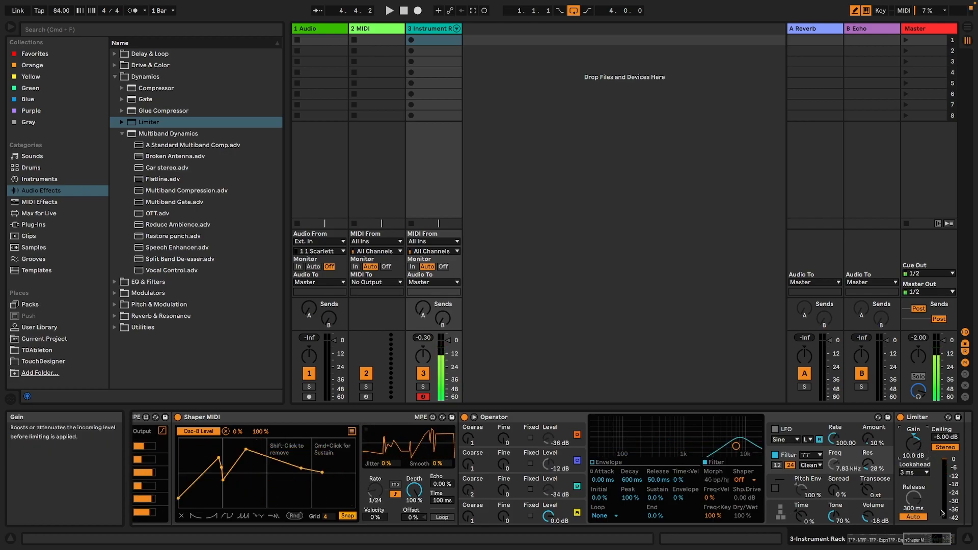
{"action": "left_click", "coordinate": [945, 535]}
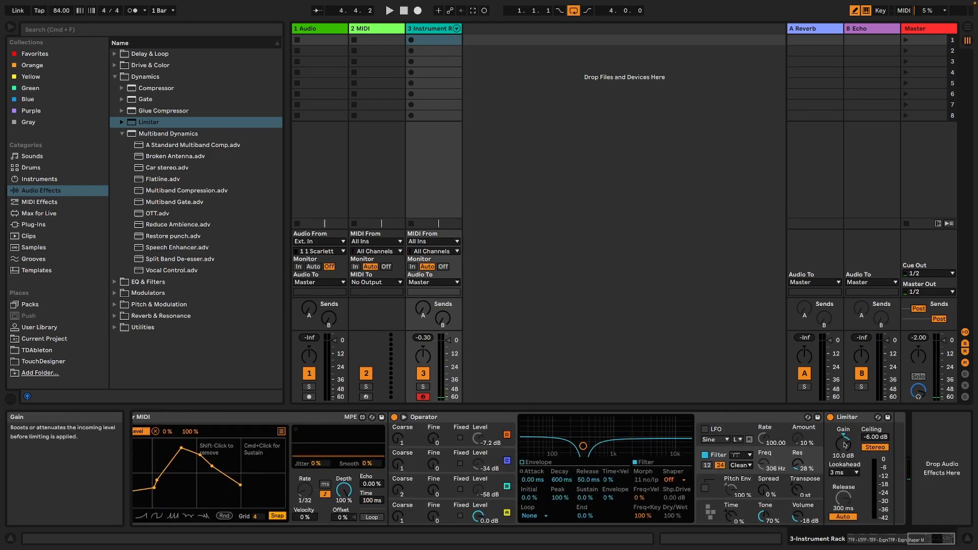
{"action": "left_click", "coordinate": [928, 538]}
{"action": "mouse_move", "coordinate": [928, 539]}
{"action": "left_mouse_down"}
{"action": "mouse_move", "coordinate": [824, 542]}
{"action": "mouse_move", "coordinate": [929, 541]}
{"action": "left_mouse_up"}
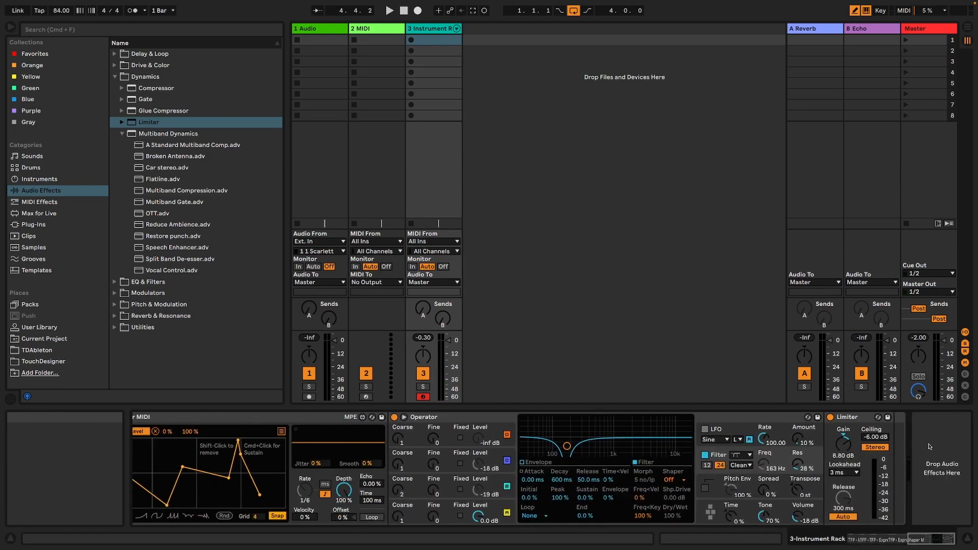
Fold and unfold the Instrument Rack so that the whole rack is selected.
{"action": "left_click_drag", "start_coordinate": [924, 538], "coordinate": [782, 538]}
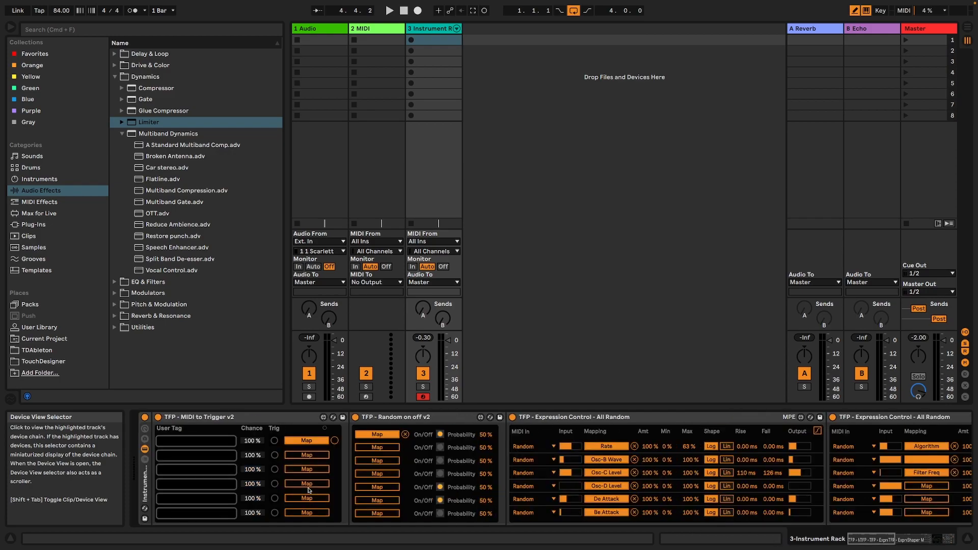
{"action": "double_click", "coordinate": [147, 483]}
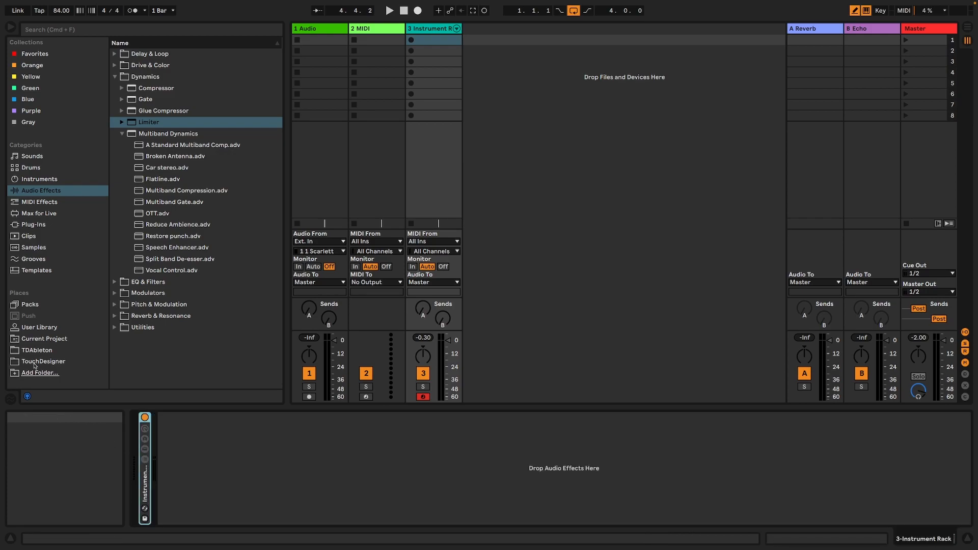
{"action": "double_click", "coordinate": [143, 485]}
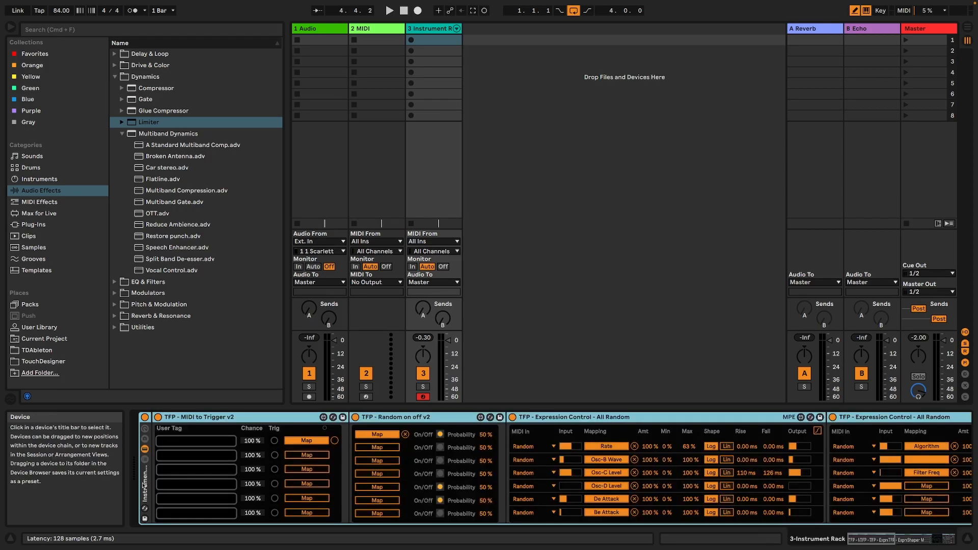
{"action": "left_click", "coordinate": [901, 543]}
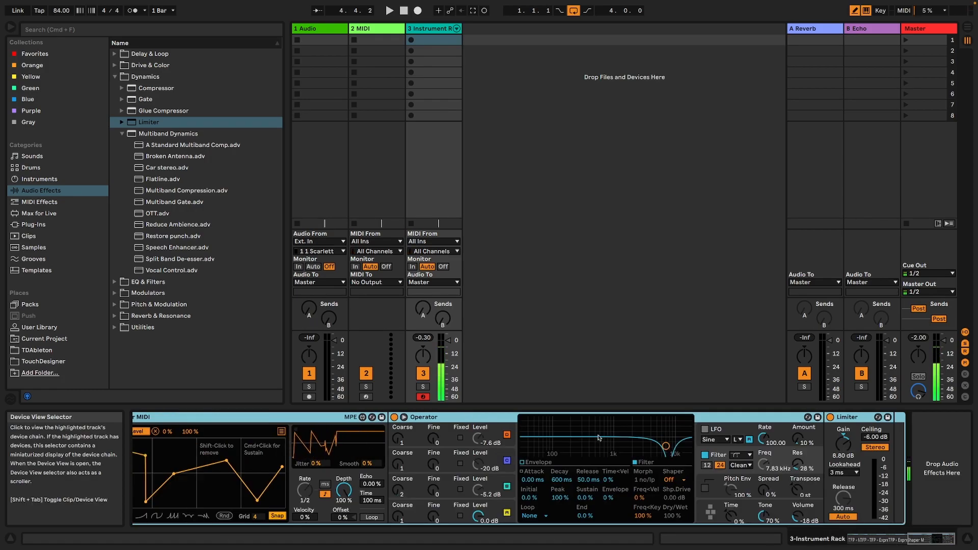
Insert a Delay from the Delay & Loop audio effects after the Instrument Rack and unlink its left and right delay times.
{"action": "left_click", "coordinate": [29, 179]}
{"action": "left_click", "coordinate": [35, 191]}
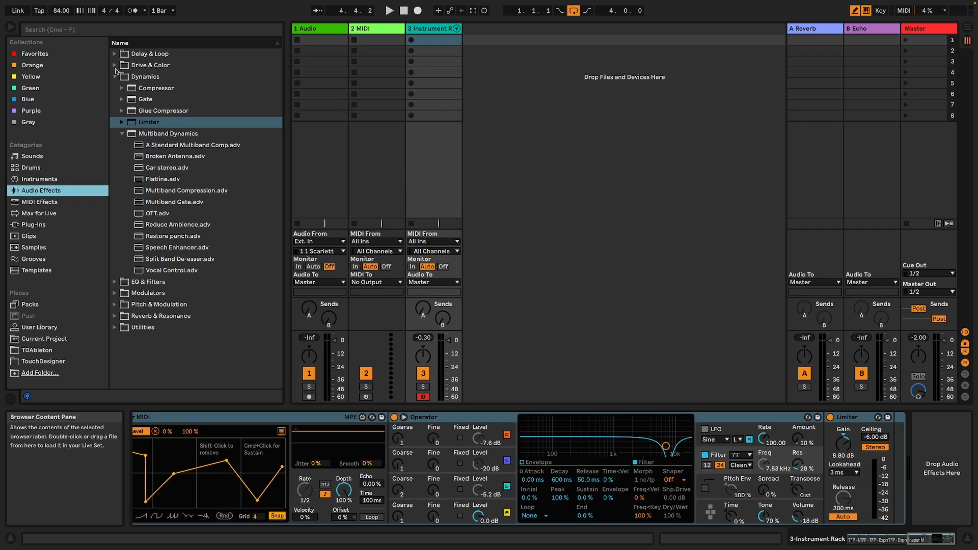
{"action": "left_click", "coordinate": [113, 53]}
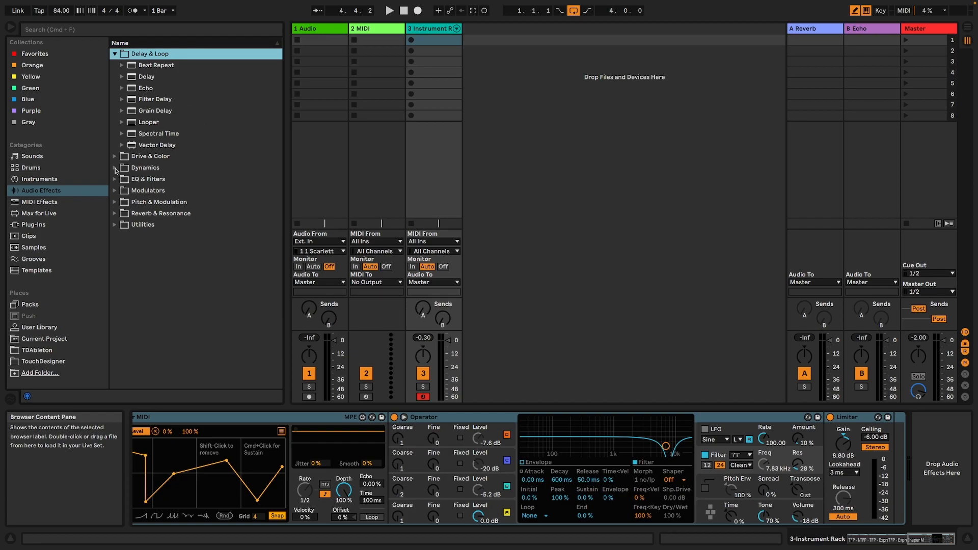
{"action": "double_click", "coordinate": [148, 76]}
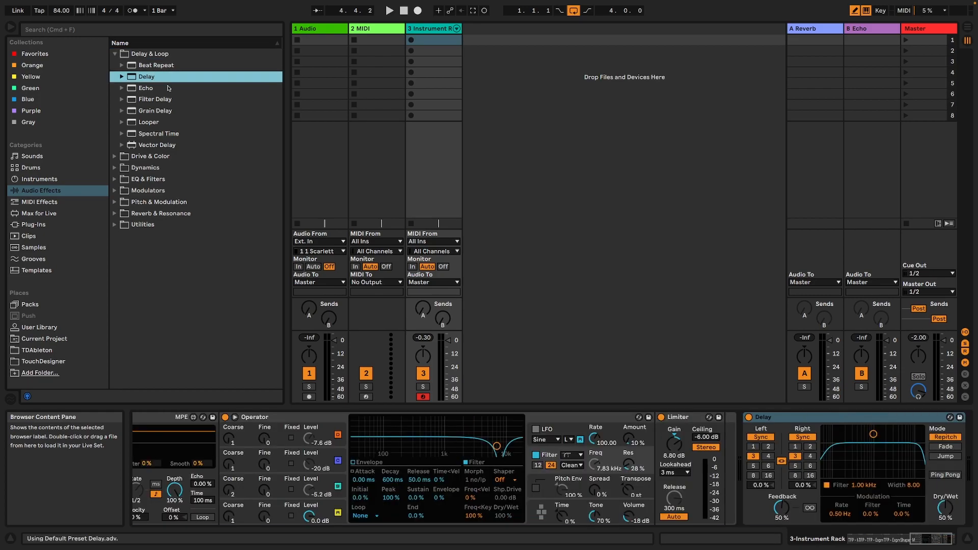
{"action": "left_click", "coordinate": [781, 461]}
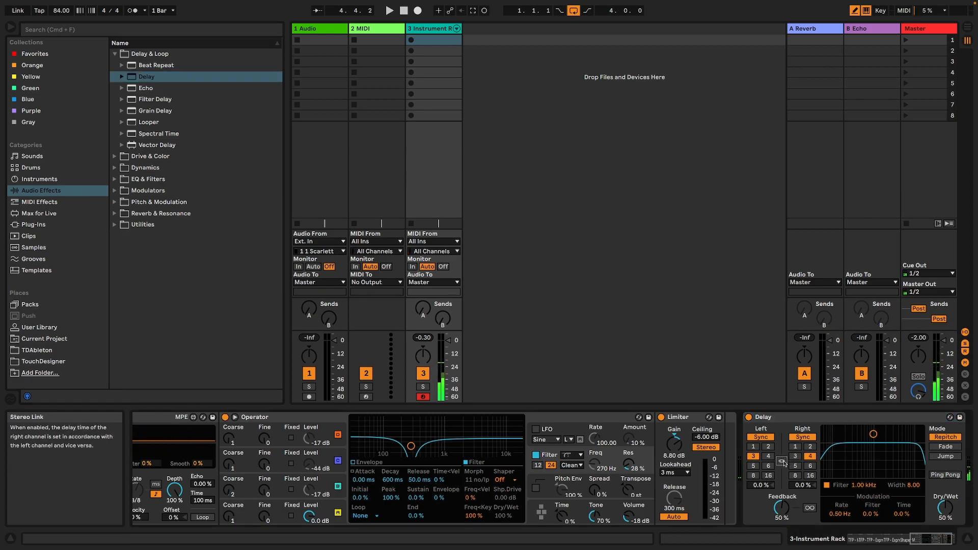
Link the Delay's left and right channels, switch them from beat sync to milliseconds, and shorten the delay time to about 21.6 ms.
{"action": "left_click", "coordinate": [782, 461]}
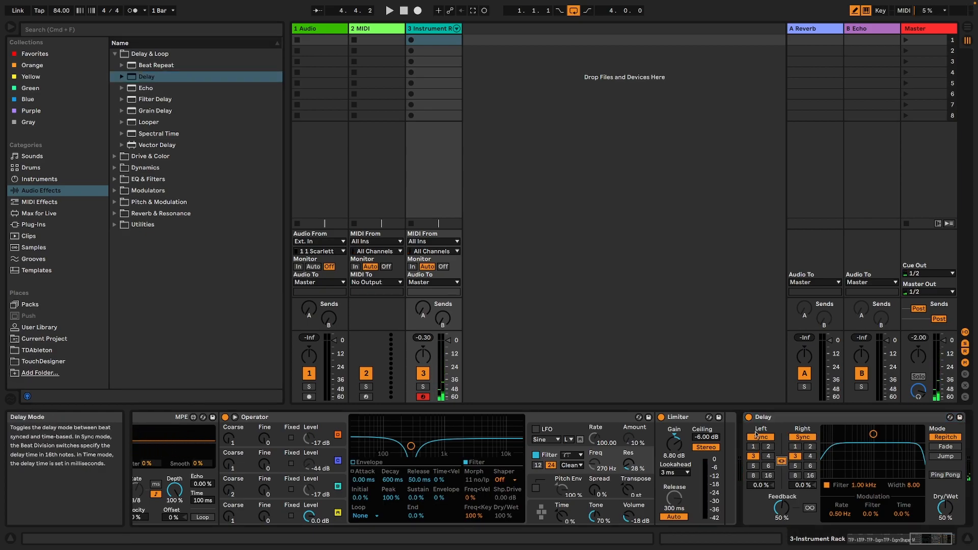
{"action": "left_click", "coordinate": [775, 439]}
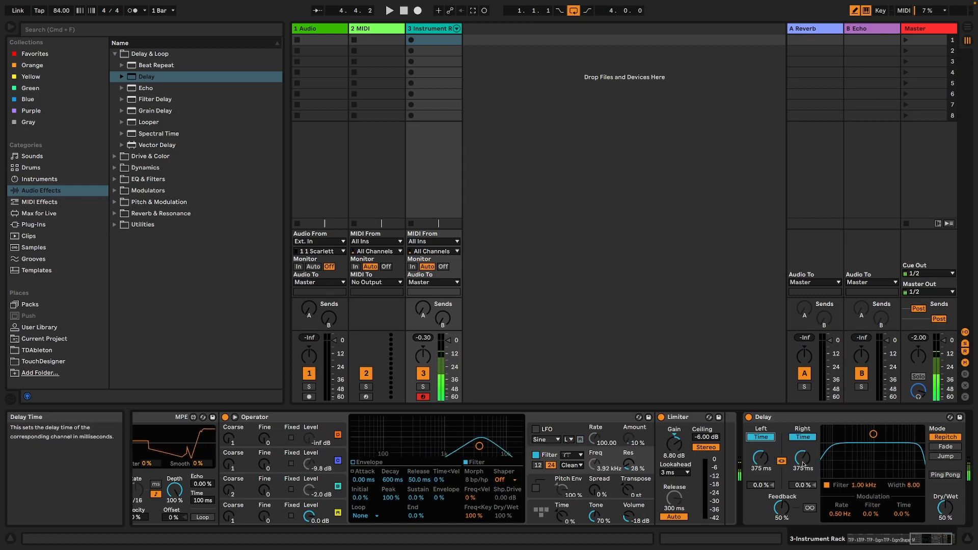
{"action": "left_click_drag", "start_coordinate": [760, 457], "coordinate": [760, 479]}
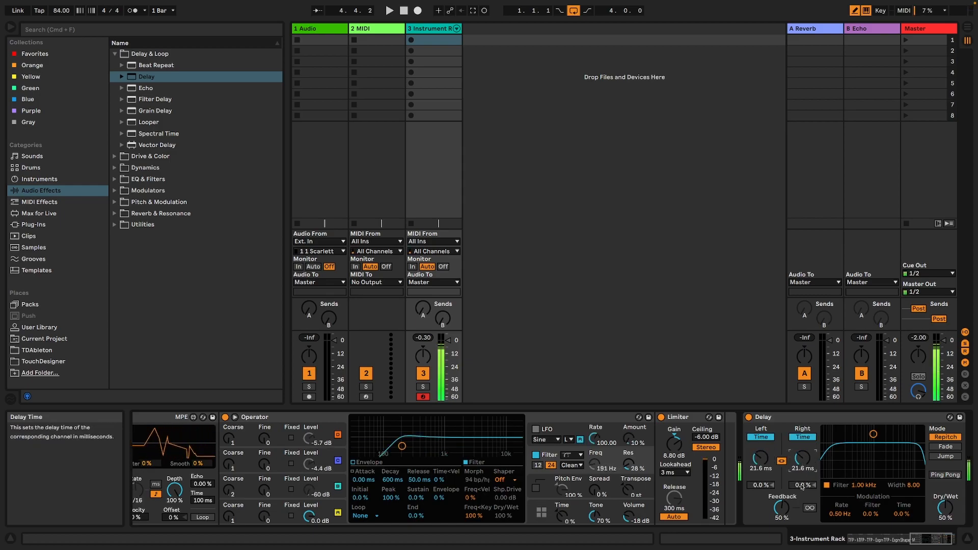
Compare the Delay's Jump and Repitch modes, ending with Jump, 78 % feedback and a delay time of about 55.3 ms.
{"action": "left_click", "coordinate": [946, 456]}
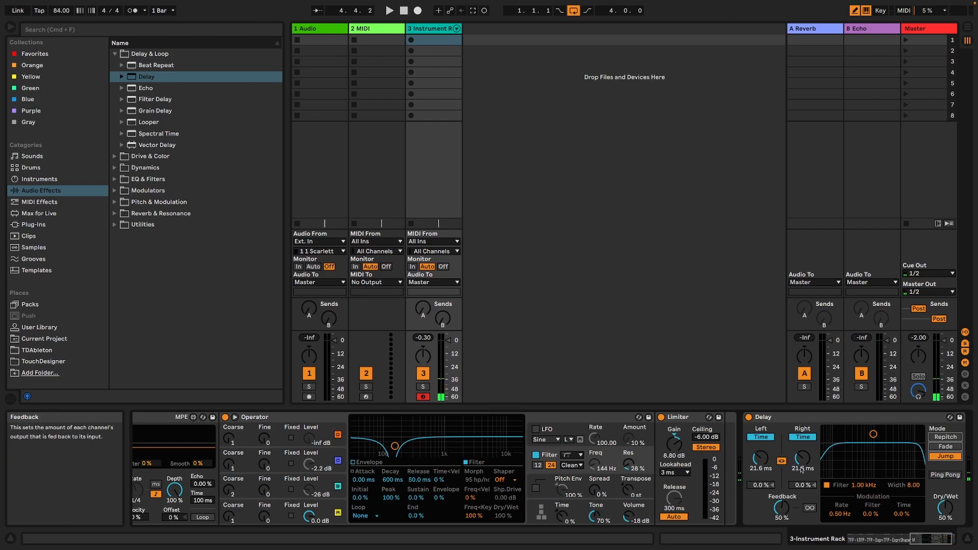
{"action": "left_click", "coordinate": [937, 438]}
{"action": "mouse_move", "coordinate": [803, 458]}
{"action": "left_mouse_down"}
{"action": "mouse_move", "coordinate": [802, 492]}
{"action": "mouse_move", "coordinate": [803, 456]}
{"action": "left_mouse_up"}
{"action": "left_click_drag", "start_coordinate": [784, 509], "coordinate": [802, 412]}
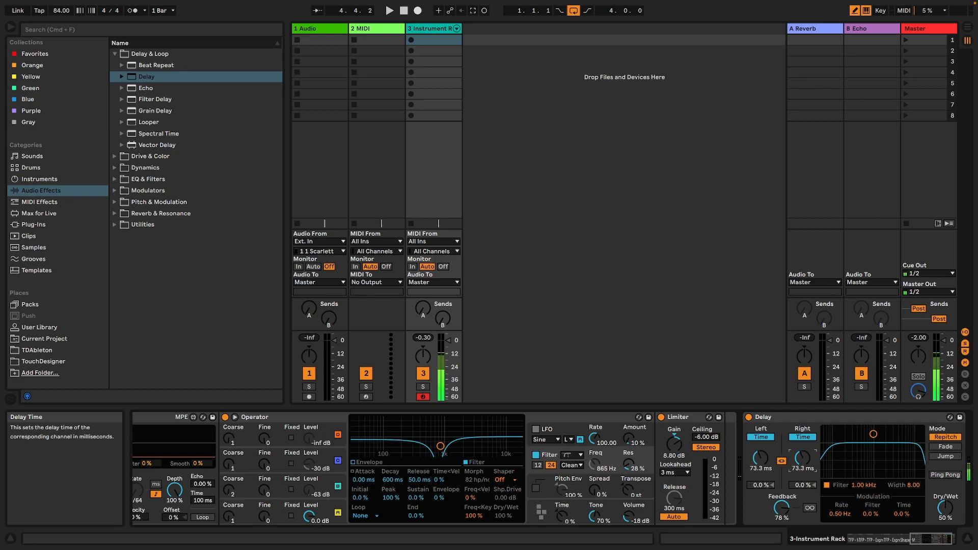
{"action": "left_click", "coordinate": [946, 457]}
{"action": "mouse_move", "coordinate": [800, 459]}
{"action": "left_mouse_down"}
{"action": "mouse_move", "coordinate": [800, 429]}
{"action": "mouse_move", "coordinate": [800, 473]}
{"action": "mouse_move", "coordinate": [802, 455]}
{"action": "left_mouse_up"}
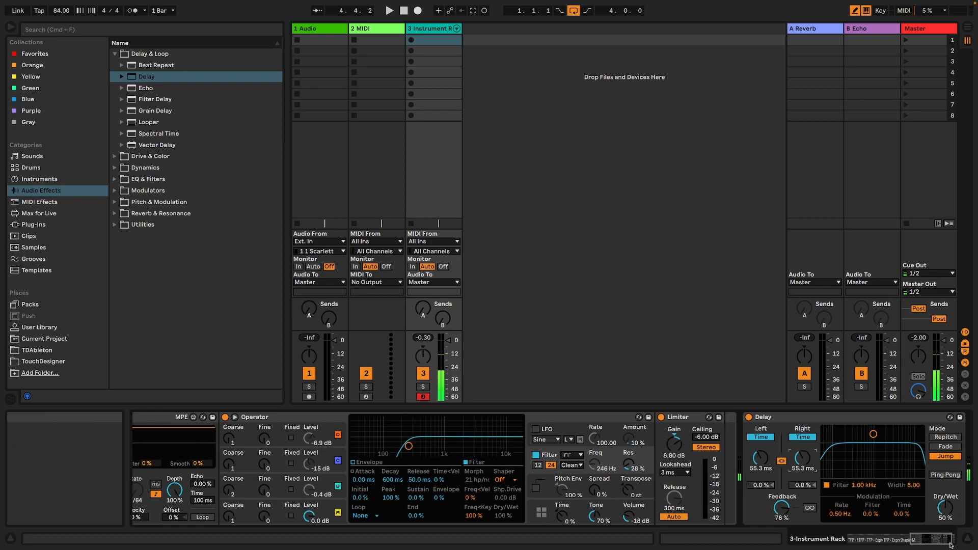
Move the Delay inside the Instrument Rack, directly after the Limiter.
{"action": "left_click", "coordinate": [871, 545]}
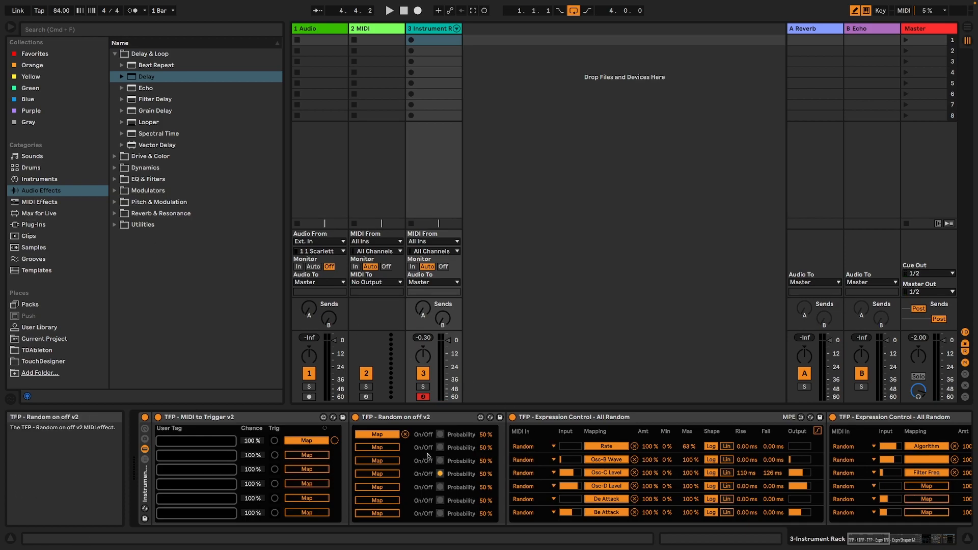
{"action": "left_click_drag", "start_coordinate": [872, 541], "coordinate": [939, 535]}
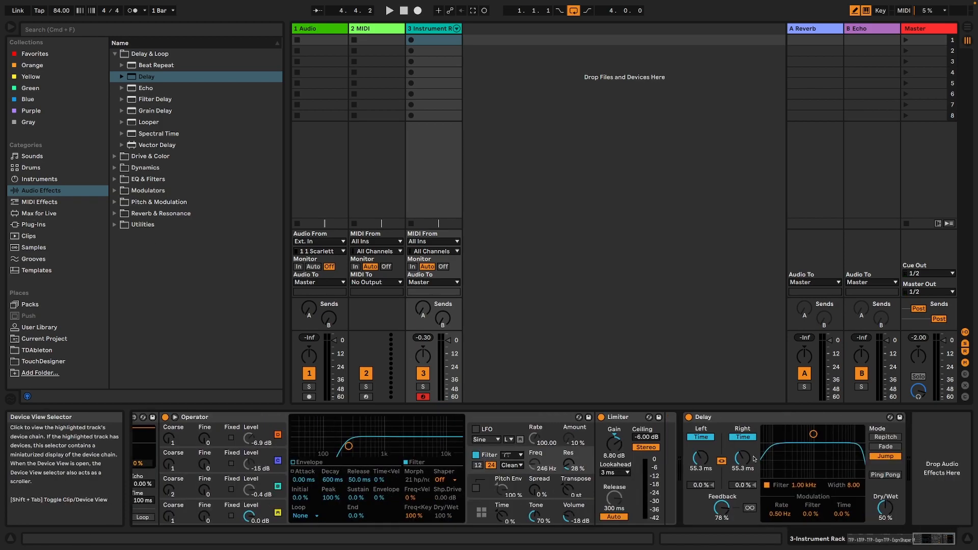
{"action": "left_click_drag", "start_coordinate": [729, 419], "coordinate": [663, 420]}
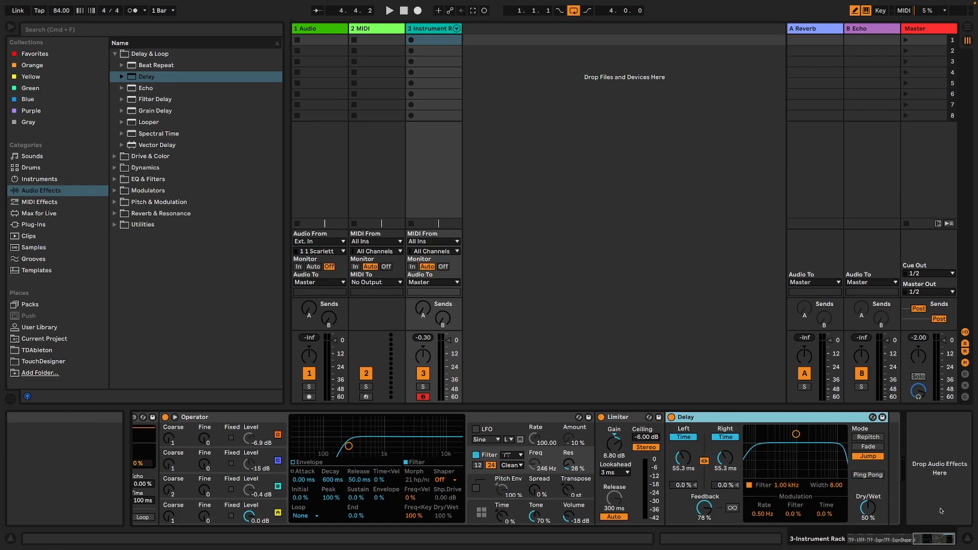
Map the second output of Random on off v2 to the Delay's on/off switch.
{"action": "left_click_drag", "start_coordinate": [935, 539], "coordinate": [872, 541]}
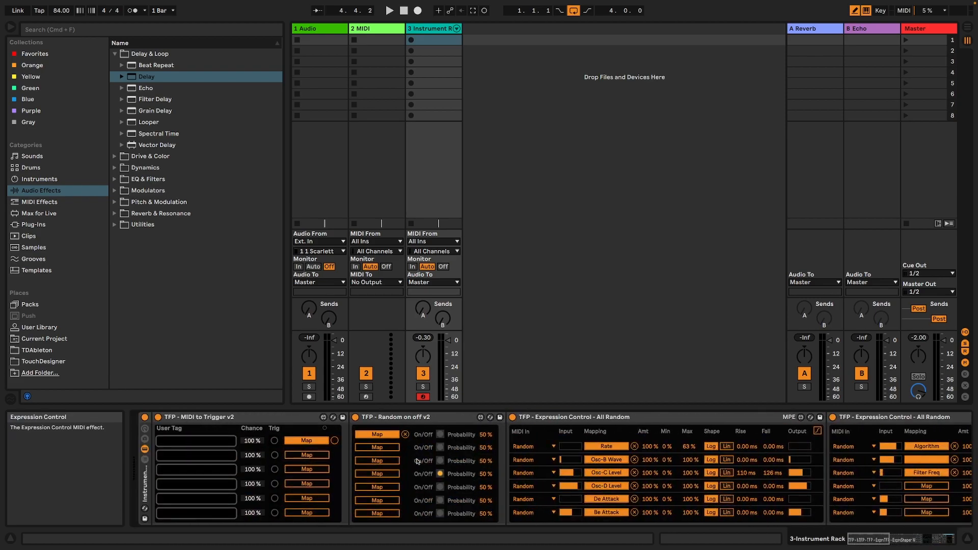
{"action": "left_click", "coordinate": [384, 449]}
{"action": "left_click", "coordinate": [866, 539]}
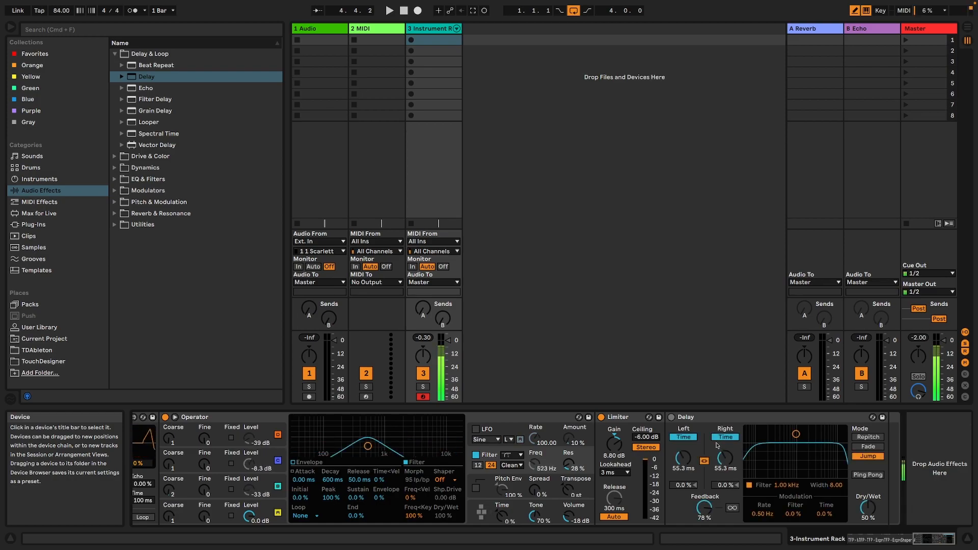
Map the Delay's left time to the second Expression Control's fourth random output and limit its range to 9–50 %.
{"action": "mouse_move", "coordinate": [942, 539]}
{"action": "left_mouse_down"}
{"action": "mouse_move", "coordinate": [902, 539]}
{"action": "mouse_move", "coordinate": [943, 535]}
{"action": "left_mouse_up"}
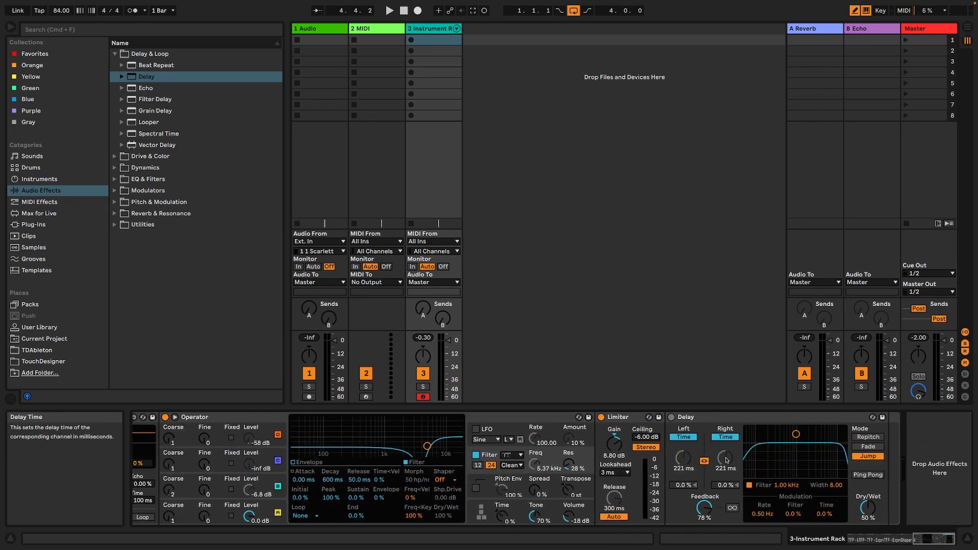
{"action": "left_click_drag", "start_coordinate": [926, 539], "coordinate": [883, 538]}
{"action": "mouse_move", "coordinate": [571, 487]}
{"action": "left_mouse_down"}
{"action": "mouse_move", "coordinate": [580, 490]}
{"action": "mouse_move", "coordinate": [557, 484]}
{"action": "left_mouse_up"}
{"action": "left_click", "coordinate": [556, 487]}
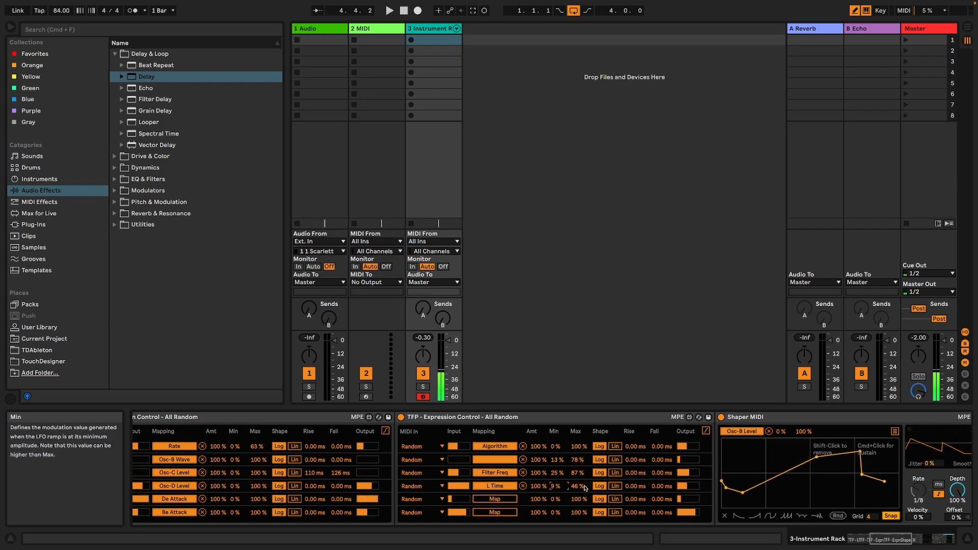
Raise the Delay's feedback to 81 % and insert a Redux from the Drive & Color effects after it inside the rack.
{"action": "left_click", "coordinate": [949, 536]}
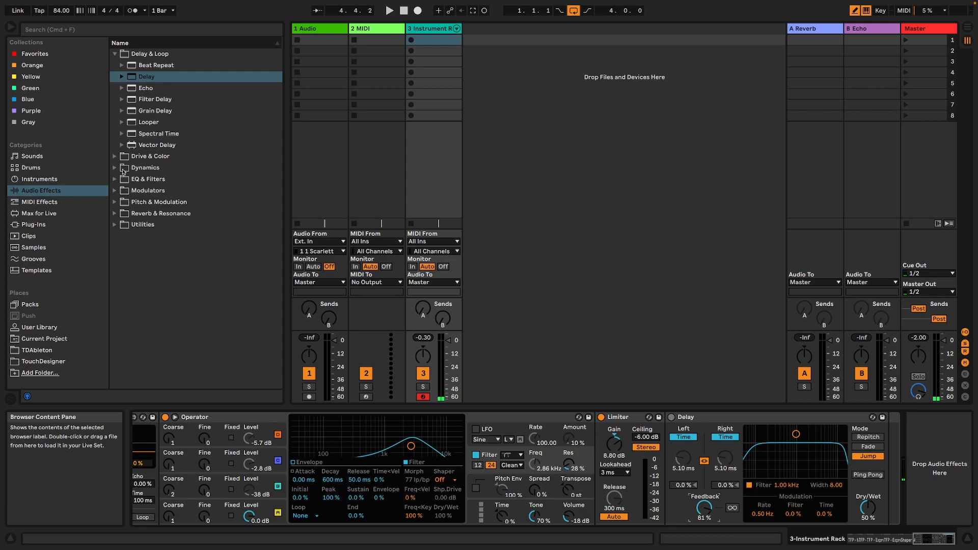
{"action": "left_click", "coordinate": [114, 157]}
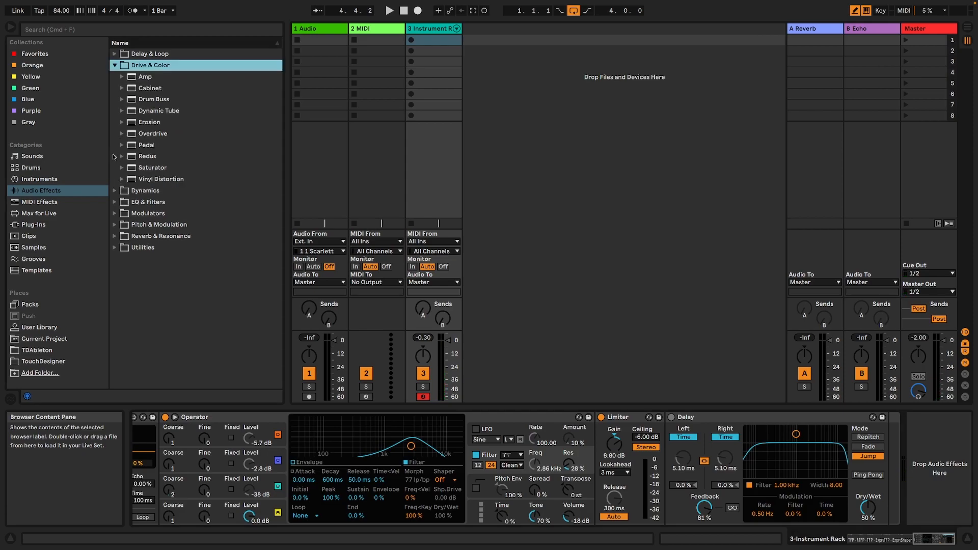
{"action": "left_click", "coordinate": [153, 157]}
{"action": "left_click_drag", "start_coordinate": [793, 390], "coordinate": [872, 438]}
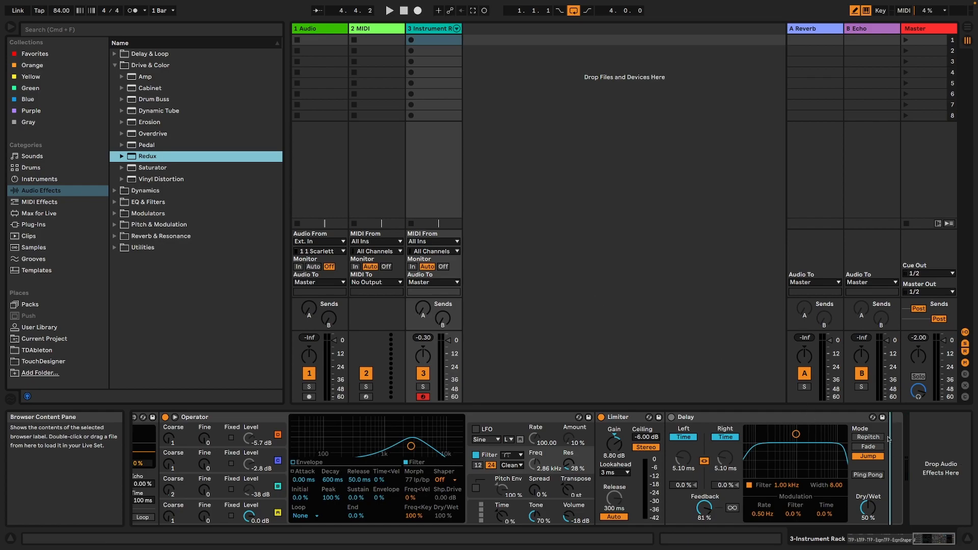
Map Redux's rate and bit depth to the second Expression Control's two free random outputs and raise both minimums, the rate's to 45 %.
{"action": "left_click", "coordinate": [885, 537]}
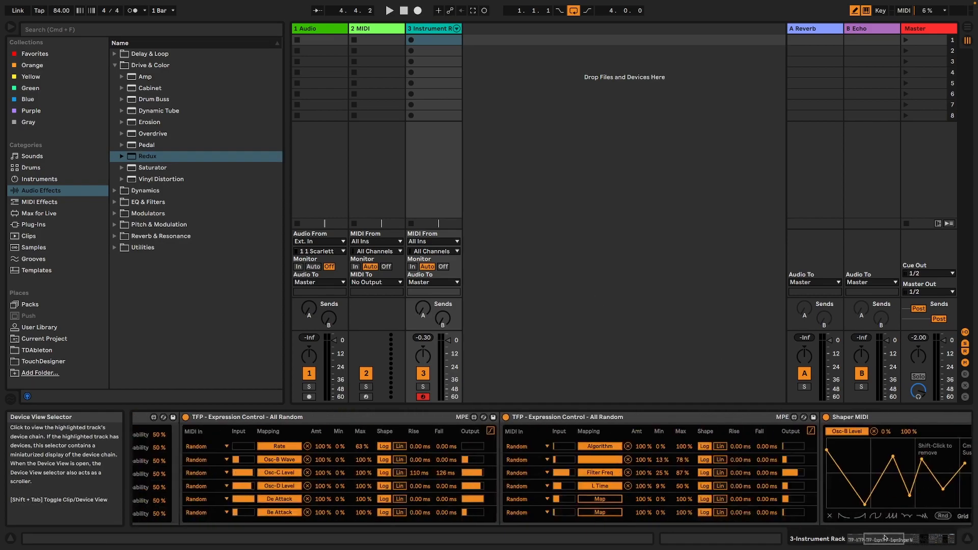
{"action": "mouse_move", "coordinate": [893, 539]}
{"action": "left_mouse_down"}
{"action": "mouse_move", "coordinate": [943, 533]}
{"action": "mouse_move", "coordinate": [884, 540]}
{"action": "left_mouse_up"}
{"action": "left_click", "coordinate": [331, 514]}
{"action": "left_click_drag", "start_coordinate": [734, 500], "coordinate": [734, 497]}
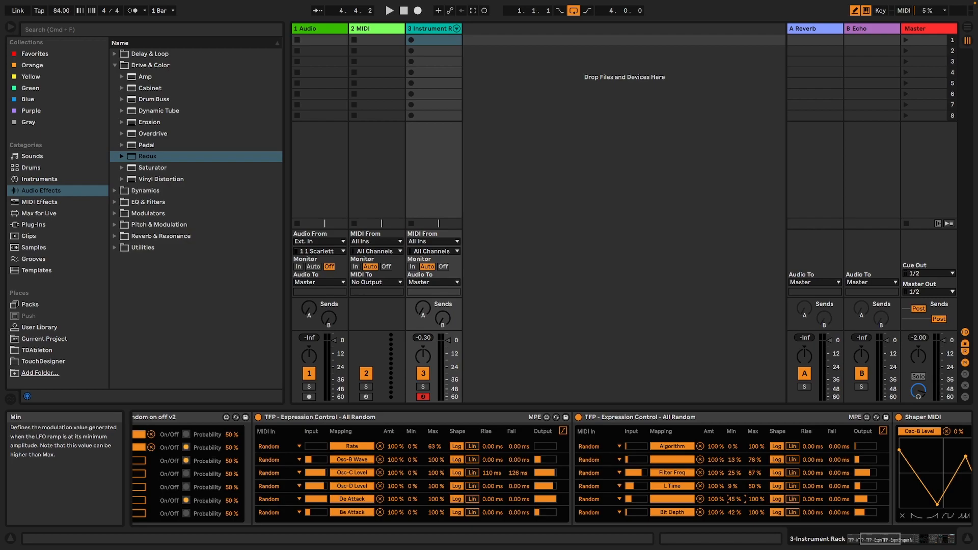
Map the third output of Random on off v2 to the Redux's on/off switch.
{"action": "left_click_drag", "start_coordinate": [881, 539], "coordinate": [936, 538]}
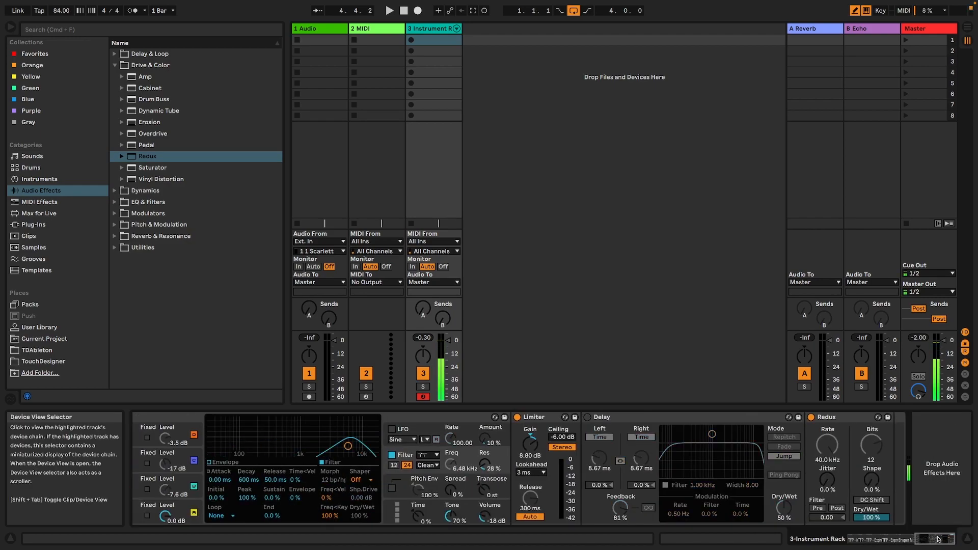
{"action": "left_click", "coordinate": [864, 538]}
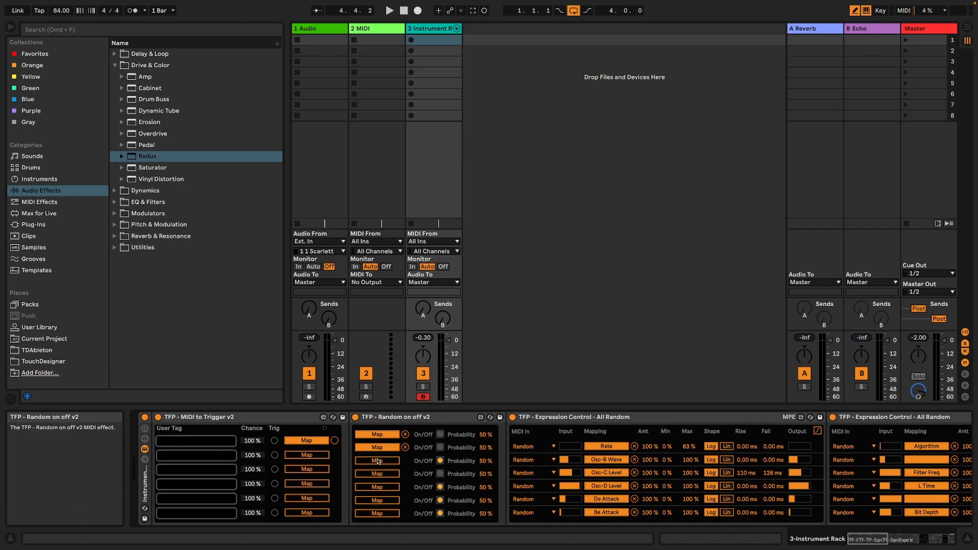
{"action": "left_click", "coordinate": [883, 537]}
{"action": "left_click_drag", "start_coordinate": [882, 537], "coordinate": [935, 538]}
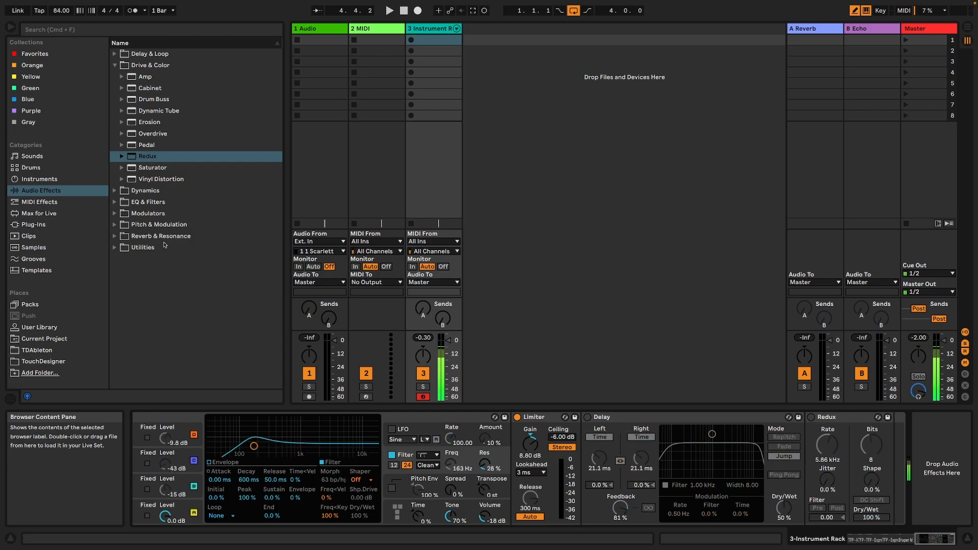
Insert a Reverb from the Reverb & Resonance effects after Redux inside the rack.
{"action": "left_click", "coordinate": [117, 235]}
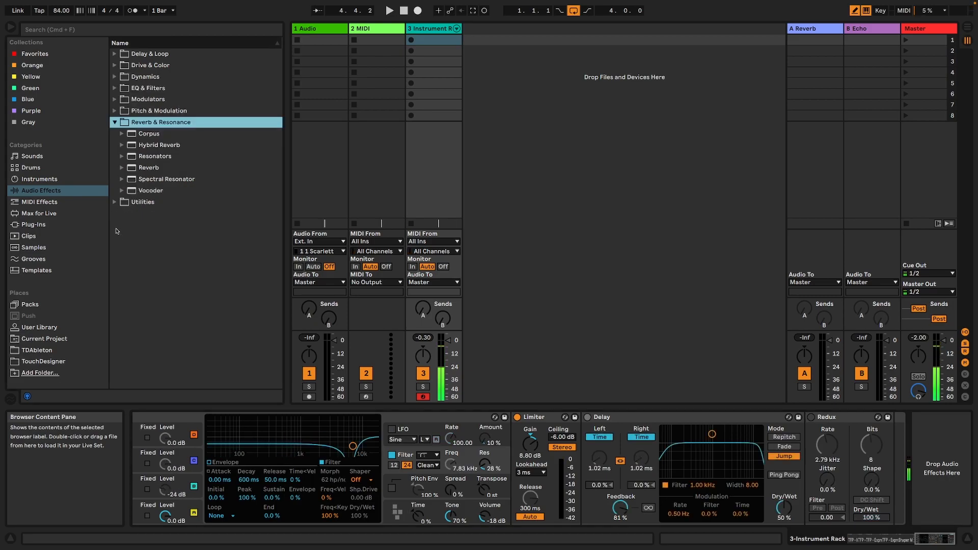
{"action": "left_click", "coordinate": [148, 169]}
{"action": "left_click_drag", "start_coordinate": [779, 400], "coordinate": [917, 469]}
Insert another TFP - Expression Control - All Random preset between the two existing Expression Control devices.
{"action": "left_click", "coordinate": [846, 537]}
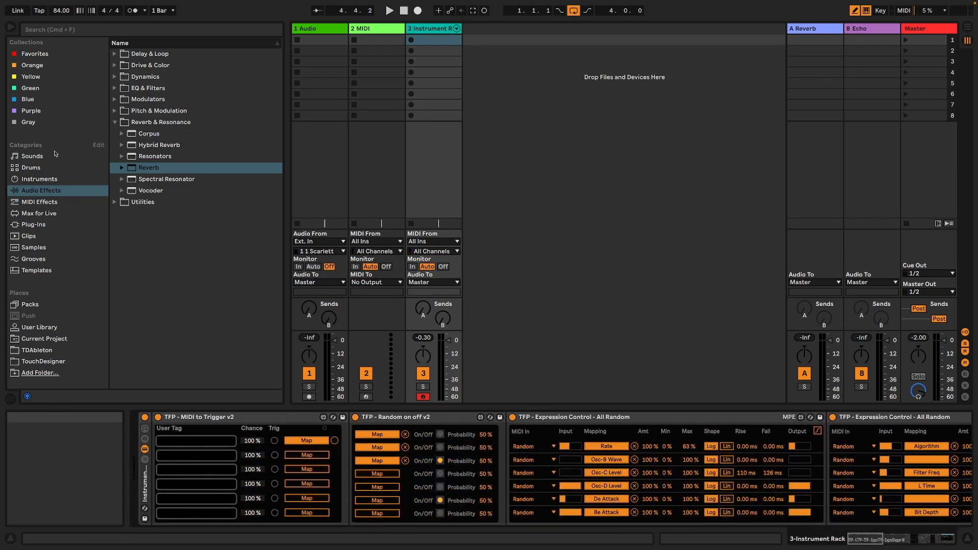
{"action": "left_click", "coordinate": [43, 203]}
{"action": "mouse_move", "coordinate": [159, 128]}
{"action": "left_mouse_down"}
{"action": "mouse_move", "coordinate": [815, 403]}
{"action": "mouse_move", "coordinate": [826, 463]}
{"action": "mouse_move", "coordinate": [825, 454]}
{"action": "left_mouse_up"}
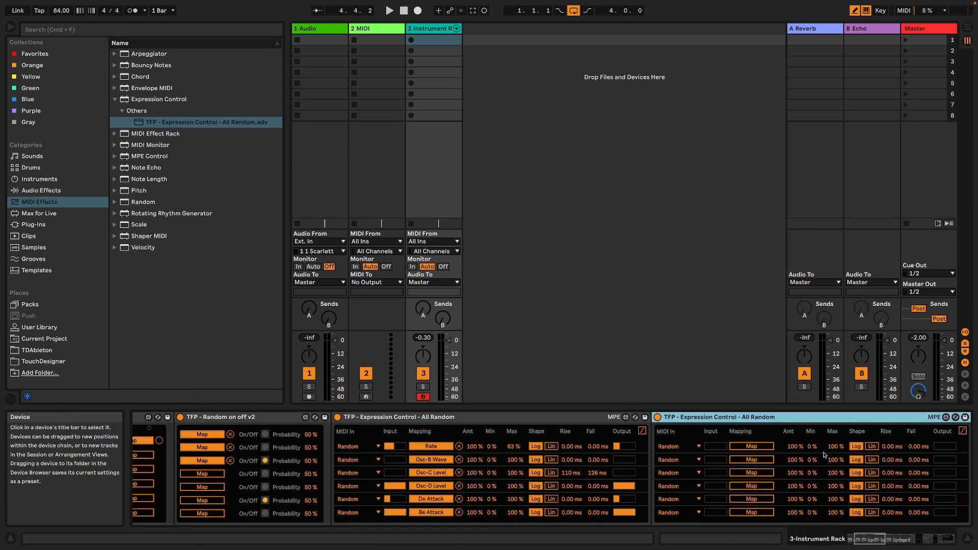
Map the new Expression Control's first three random outputs to the Reverb's room size, diffuse level and reflect level.
{"action": "left_click_drag", "start_coordinate": [883, 543], "coordinate": [954, 541]}
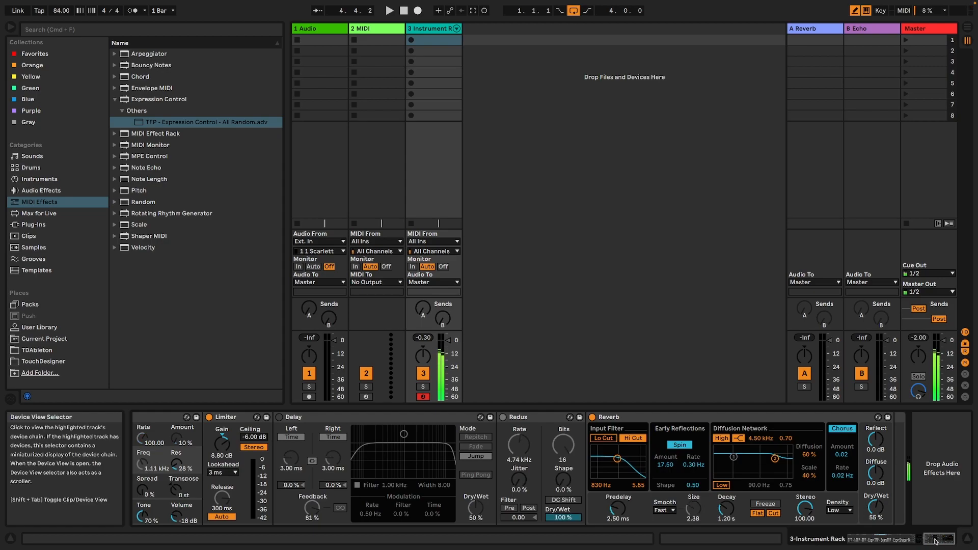
{"action": "left_click", "coordinate": [888, 544]}
{"action": "left_click_drag", "start_coordinate": [888, 543], "coordinate": [877, 543]}
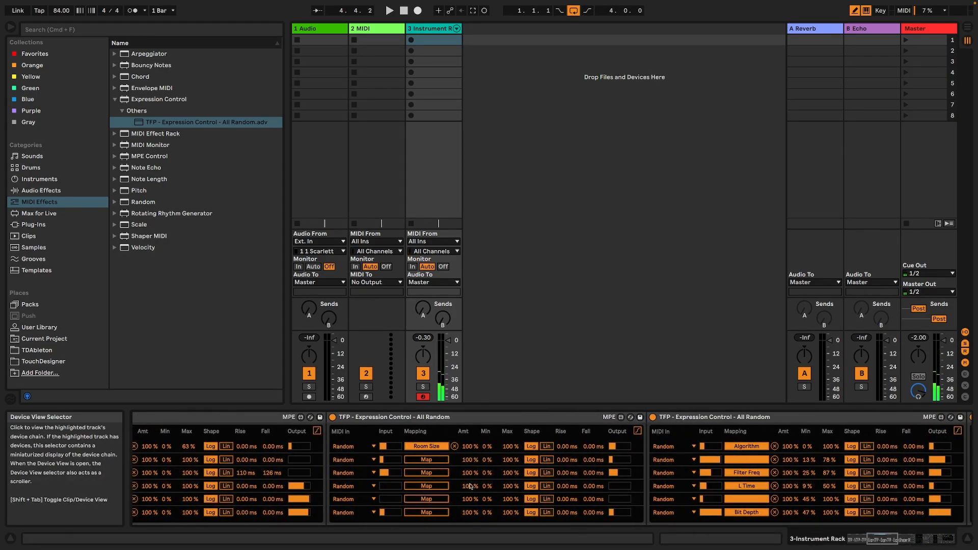
{"action": "left_click", "coordinate": [410, 462]}
{"action": "left_click_drag", "start_coordinate": [883, 542], "coordinate": [962, 540]}
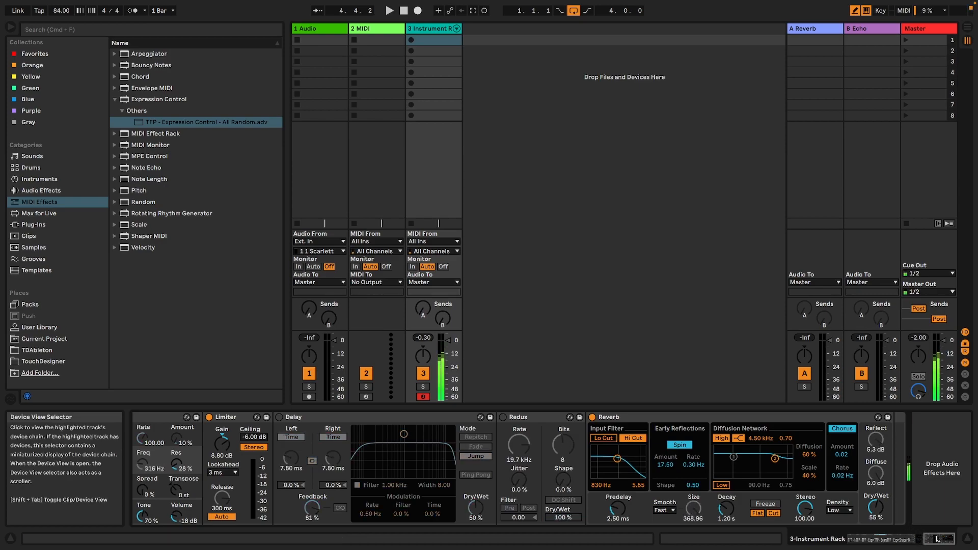
{"action": "left_click", "coordinate": [911, 540]}
Map the fourth random output of the new Expression Control to the Reverb's decay time and lower its maximum to about 51 %.
{"action": "left_click_drag", "start_coordinate": [911, 540], "coordinate": [881, 540]}
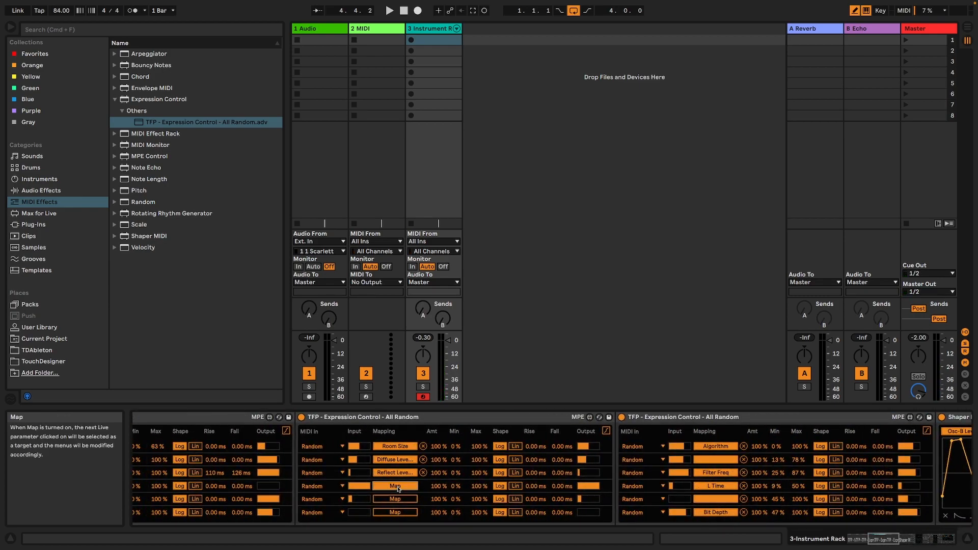
{"action": "left_click", "coordinate": [927, 538]}
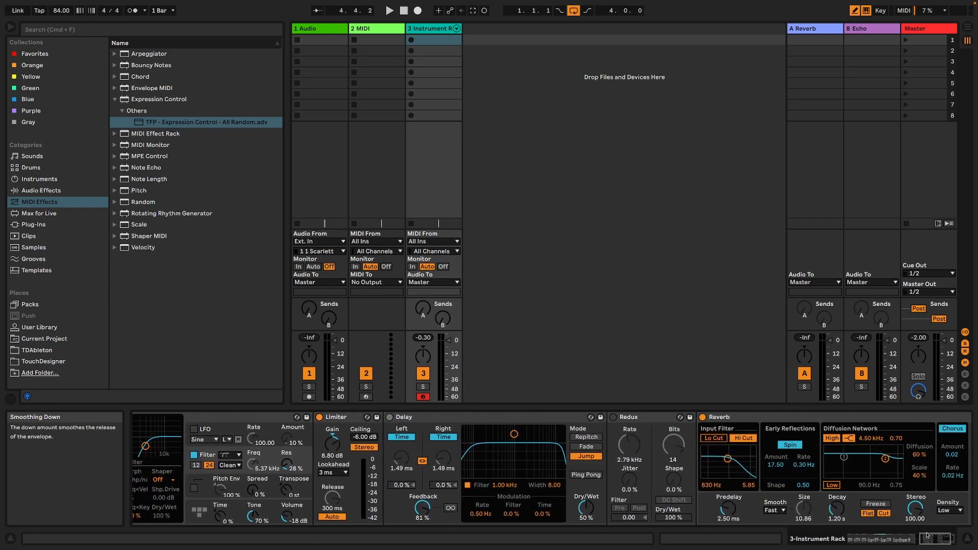
{"action": "left_click_drag", "start_coordinate": [934, 539], "coordinate": [873, 539]}
{"action": "left_click_drag", "start_coordinate": [737, 492], "coordinate": [737, 500]}
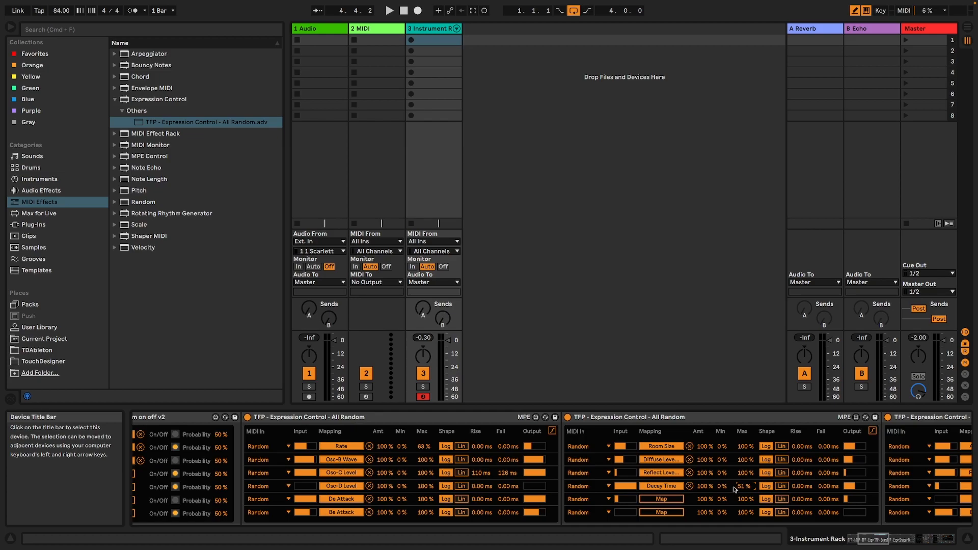
Map the Reverb's predelay to the fifth random output, and set its density to High and dry/wet to 30 %.
{"action": "left_click", "coordinate": [934, 544]}
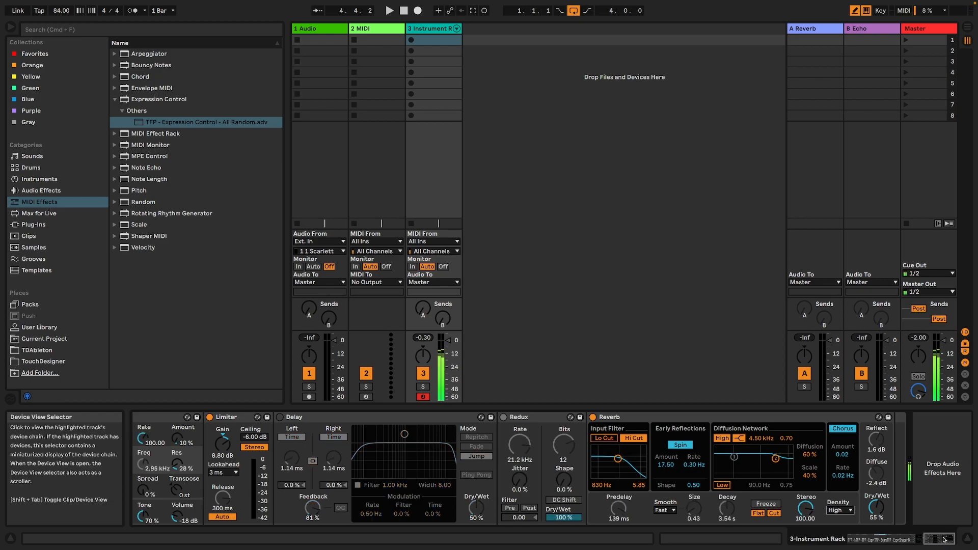
{"action": "left_click_drag", "start_coordinate": [877, 509], "coordinate": [877, 519]}
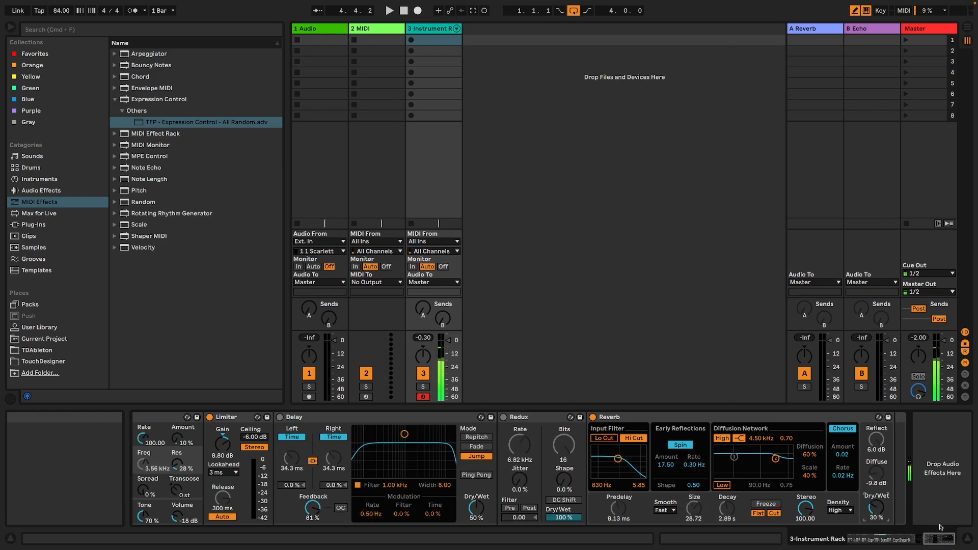
Map the fourth output of Random on off v2 to the Reverb's on/off switch.
{"action": "left_click", "coordinate": [821, 538]}
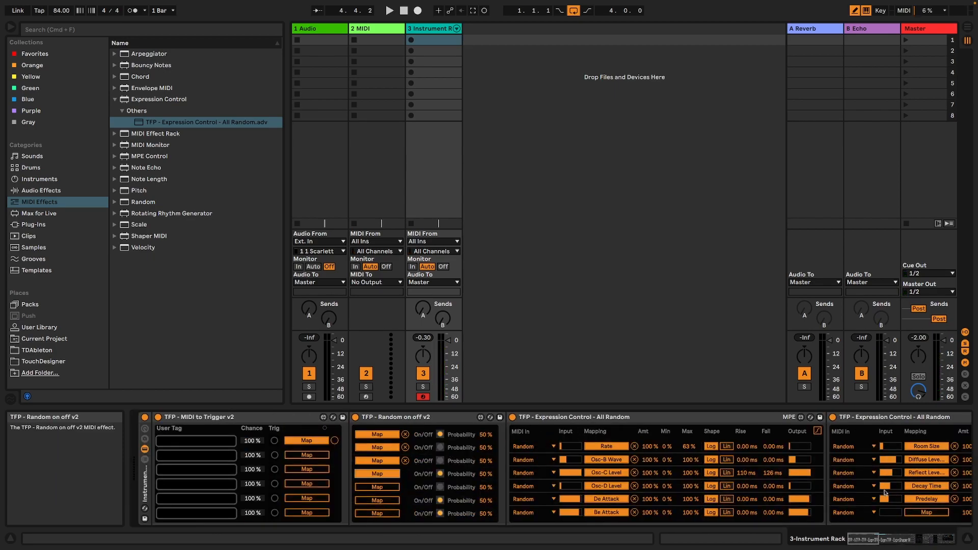
{"action": "left_click_drag", "start_coordinate": [869, 540], "coordinate": [962, 543]}
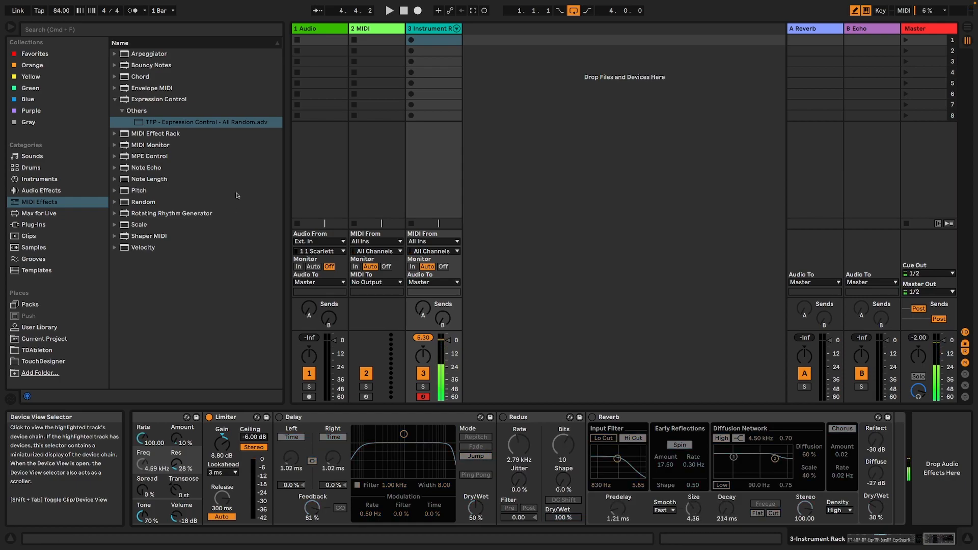
Add an Auto Filter after the Reverb and set its filter type to Morph.
{"action": "left_click", "coordinate": [41, 190]}
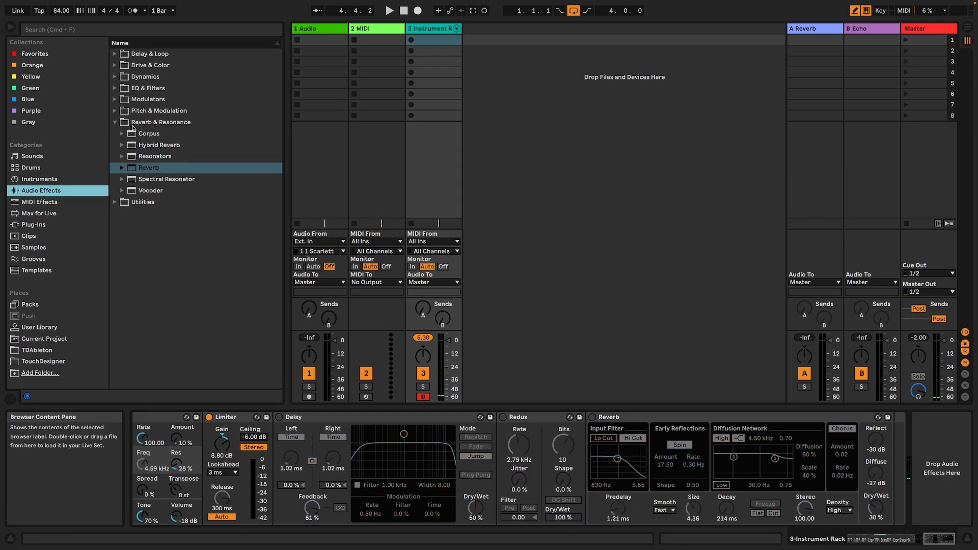
{"action": "left_click", "coordinate": [116, 124]}
{"action": "left_click", "coordinate": [114, 87]}
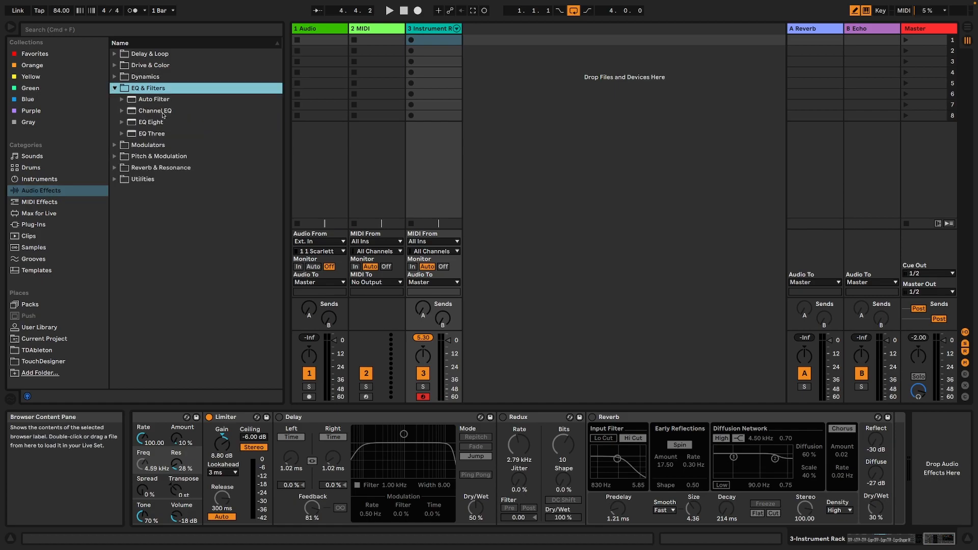
{"action": "left_click", "coordinate": [156, 104]}
{"action": "left_click_drag", "start_coordinate": [560, 285], "coordinate": [900, 454]}
{"action": "left_click_drag", "start_coordinate": [708, 425], "coordinate": [705, 424]}
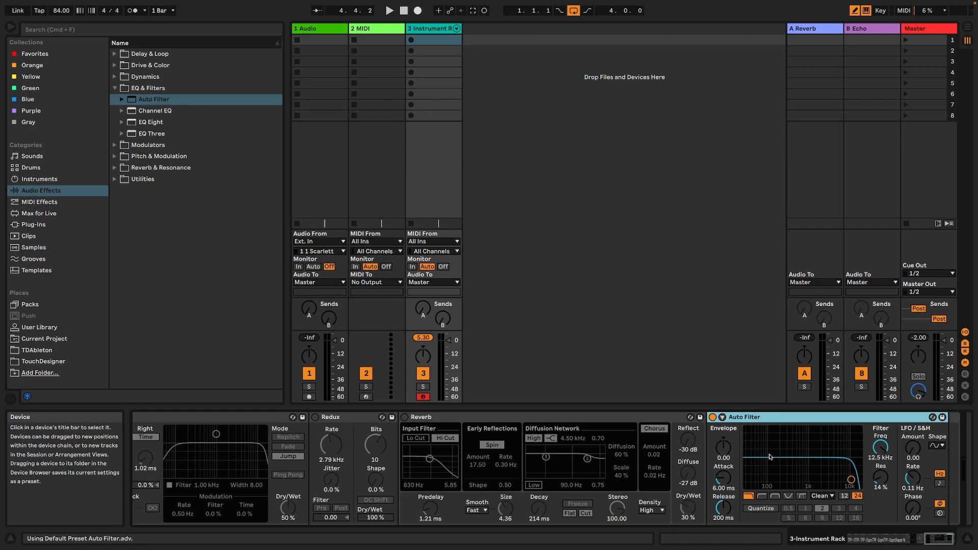
{"action": "left_click", "coordinate": [801, 496]}
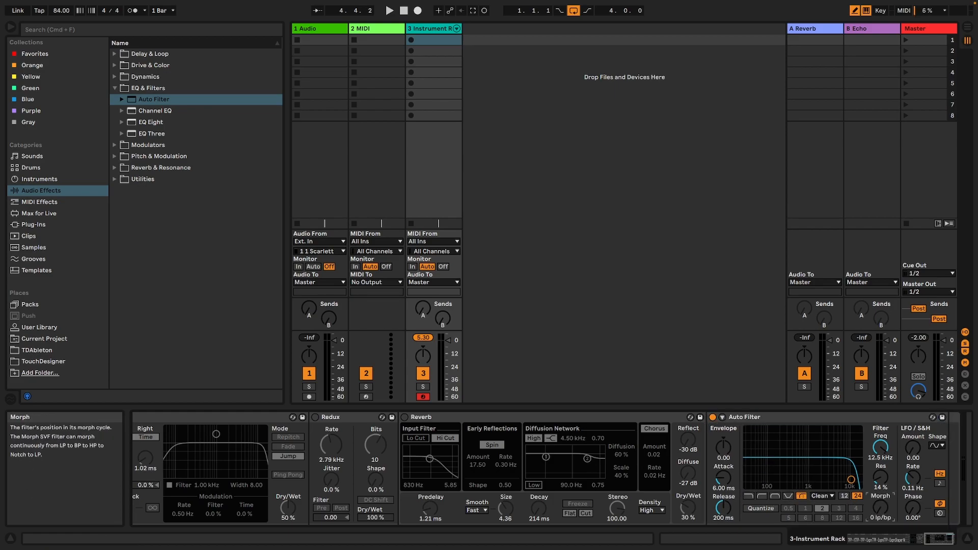
Map the sixth random output of the Reverb's Expression Control to the Auto Filter's morph and lower its maximum to 38 %.
{"action": "mouse_move", "coordinate": [949, 544]}
{"action": "left_mouse_down"}
{"action": "mouse_move", "coordinate": [857, 543]}
{"action": "mouse_move", "coordinate": [951, 539]}
{"action": "left_mouse_up"}
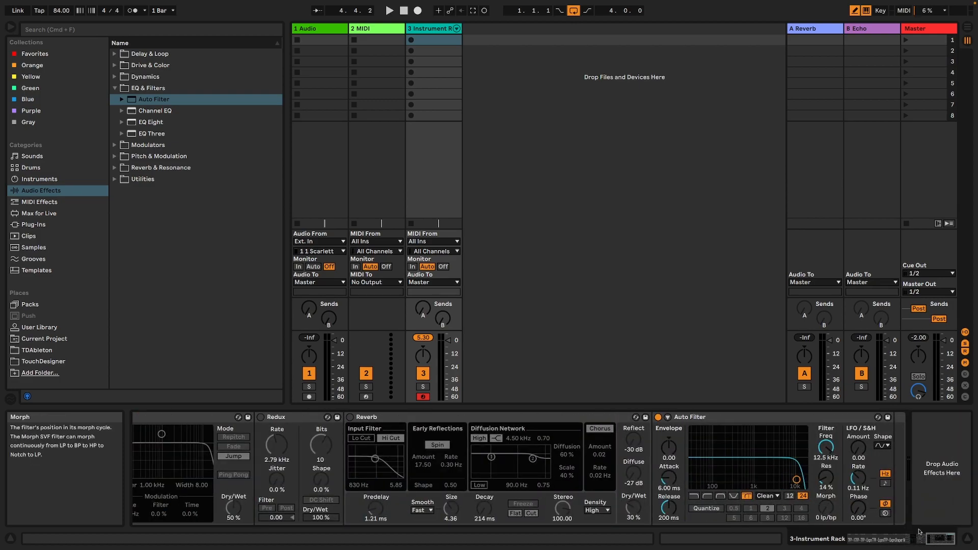
{"action": "left_click_drag", "start_coordinate": [909, 539], "coordinate": [870, 541]}
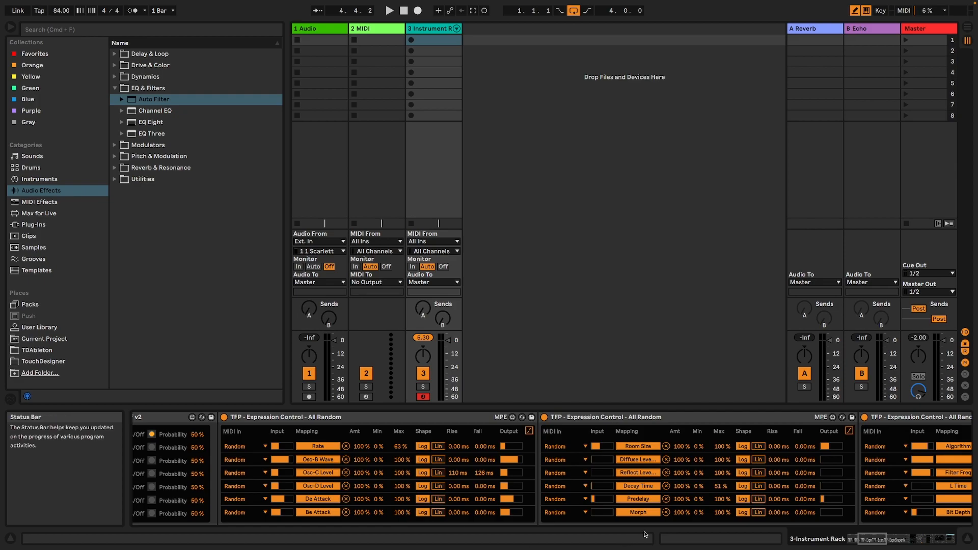
{"action": "left_click_drag", "start_coordinate": [720, 513], "coordinate": [719, 521]}
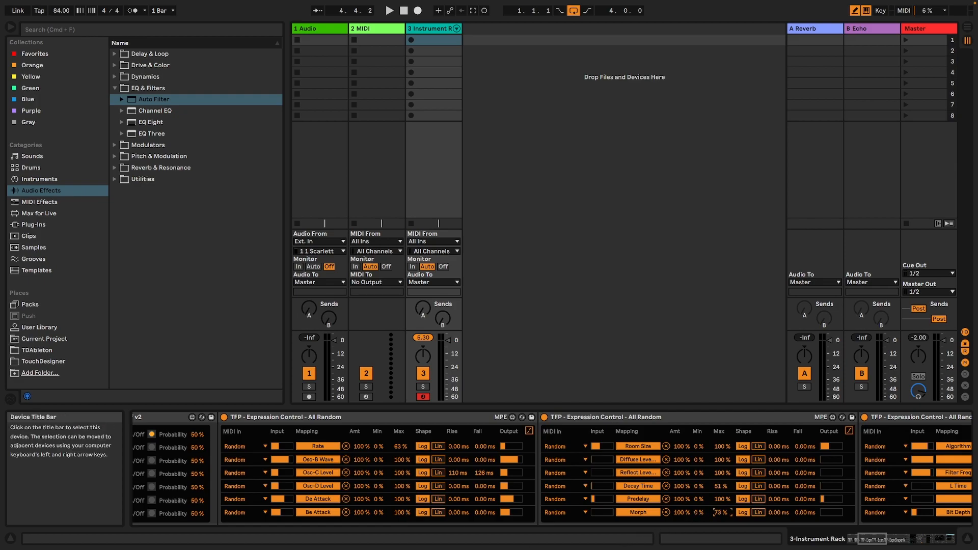
{"action": "left_click", "coordinate": [951, 539]}
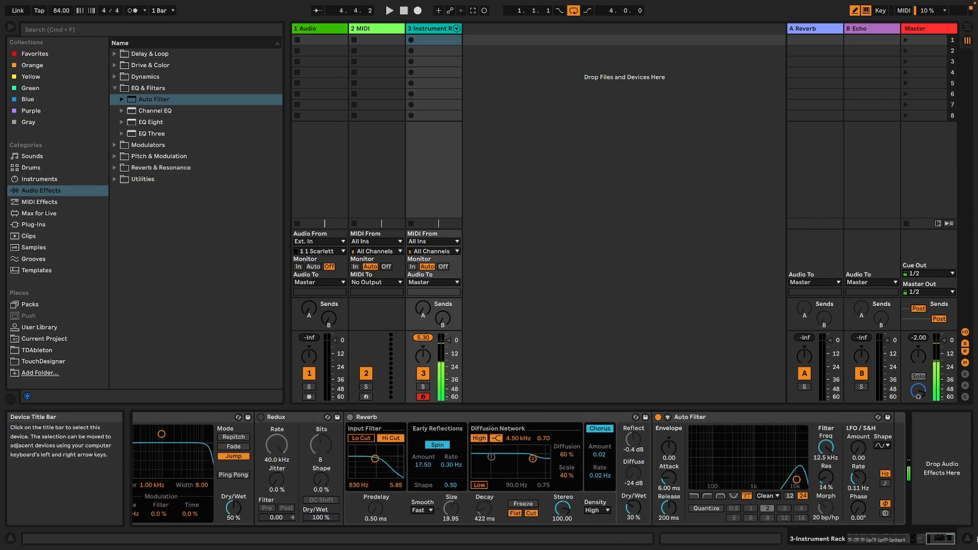
{"action": "left_click_drag", "start_coordinate": [951, 539], "coordinate": [885, 540]}
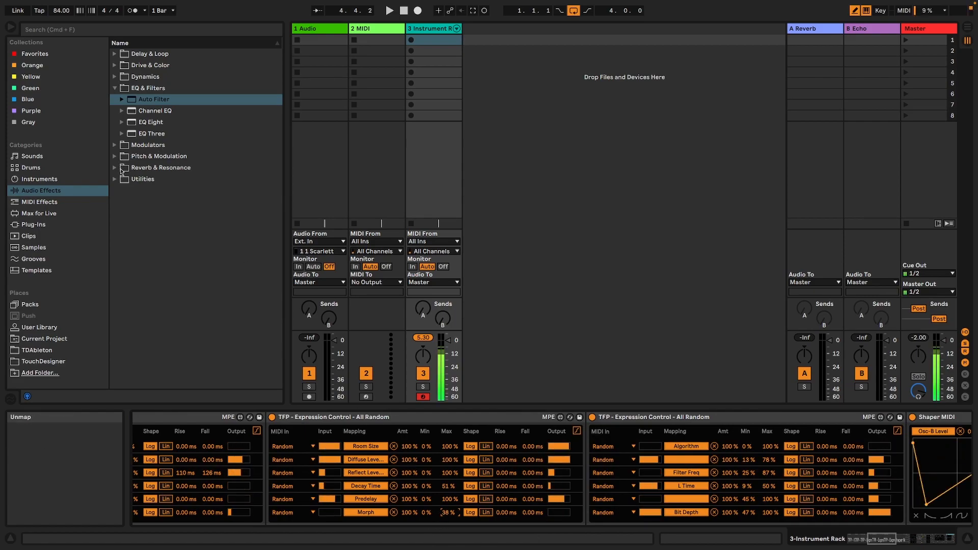
Add another TFP - Expression Control - All Random preset and map its first output to the Auto Filter's frequency with a 32 % minimum.
{"action": "left_click", "coordinate": [85, 202]}
{"action": "left_click_drag", "start_coordinate": [167, 125], "coordinate": [589, 442]}
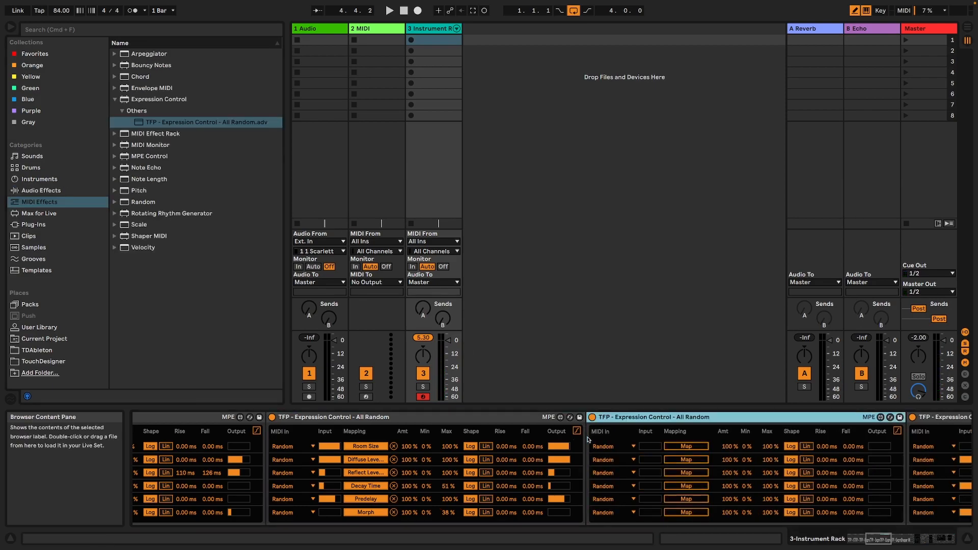
{"action": "left_click_drag", "start_coordinate": [884, 539], "coordinate": [949, 545]}
{"action": "left_click_drag", "start_coordinate": [941, 540], "coordinate": [886, 544]}
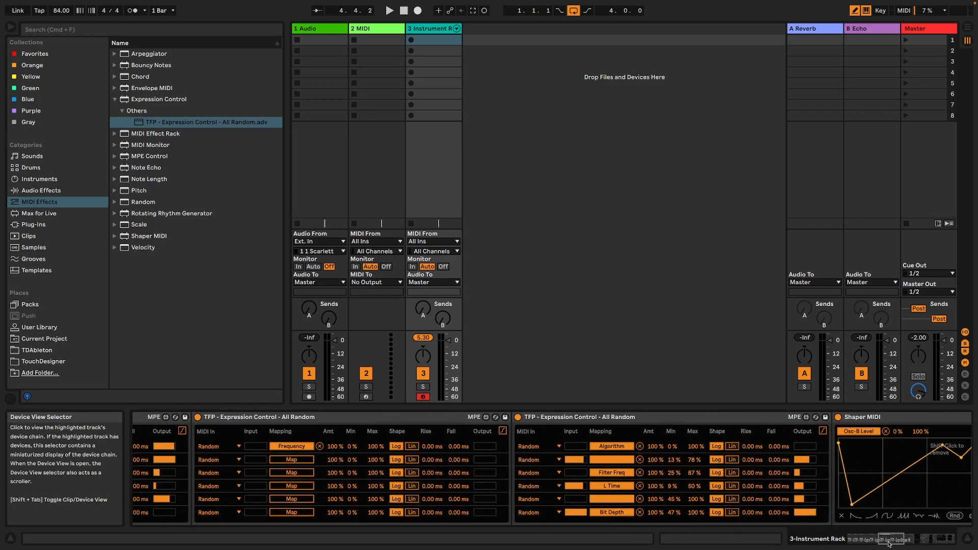
{"action": "left_click_drag", "start_coordinate": [352, 445], "coordinate": [353, 441]}
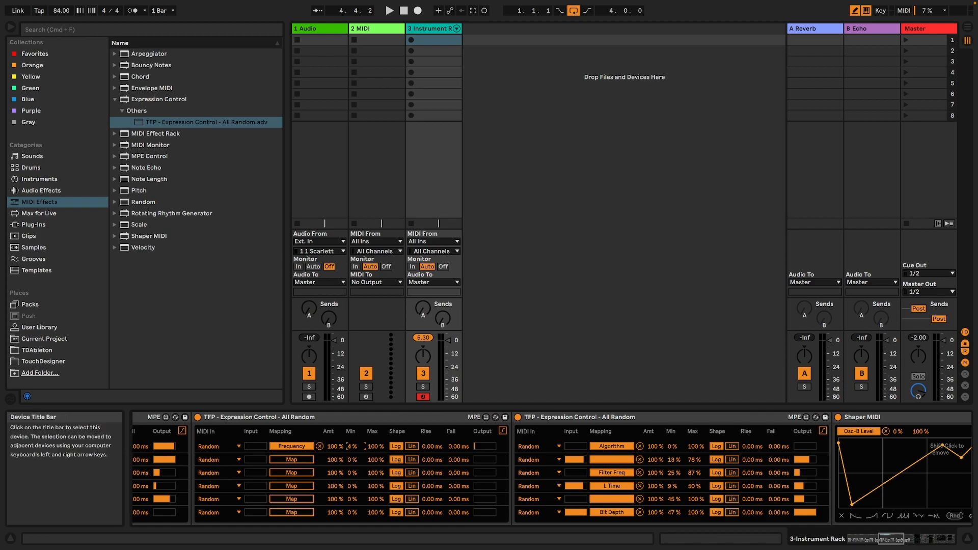
Move the new Expression Control directly before Shaper MIDI and fold the two Expression Controls preceding it.
{"action": "left_click", "coordinate": [345, 421]}
{"action": "left_click_drag", "start_coordinate": [820, 419], "coordinate": [821, 418]}
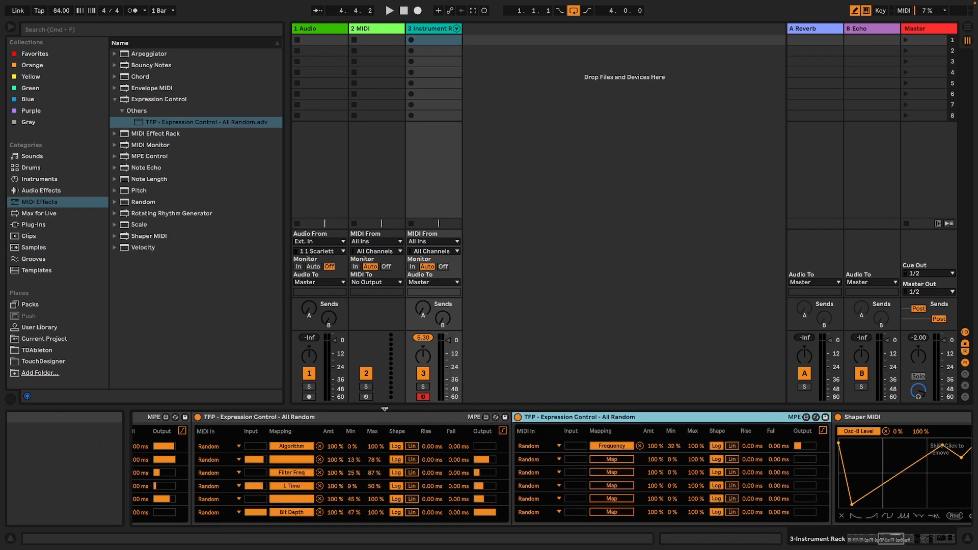
{"action": "double_click", "coordinate": [382, 418]}
{"action": "double_click", "coordinate": [137, 419]}
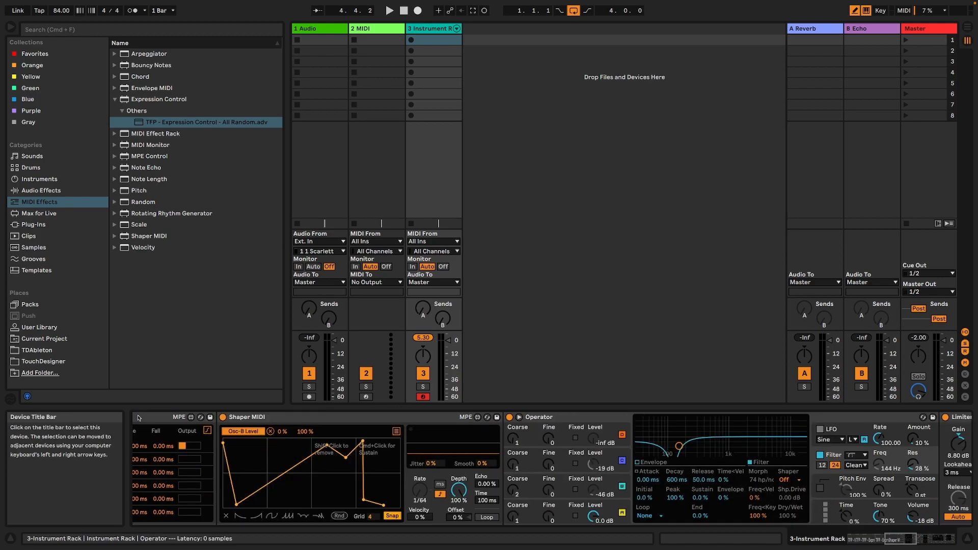
Fold Shaper MIDI, Operator, Limiter, Delay, Redux and Reverb so the Auto Filter sits close to its Expression Control.
{"action": "double_click", "coordinate": [355, 420]}
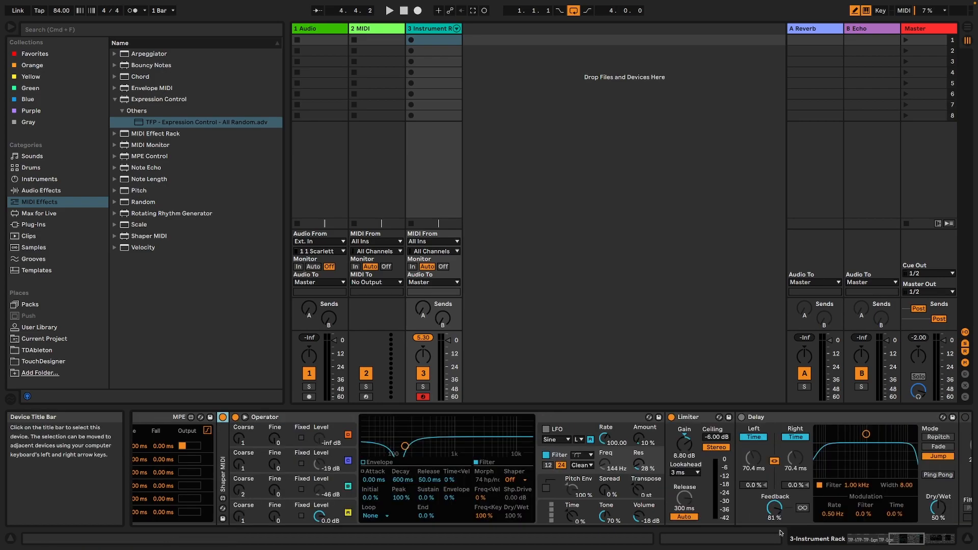
{"action": "left_click", "coordinate": [313, 418]}
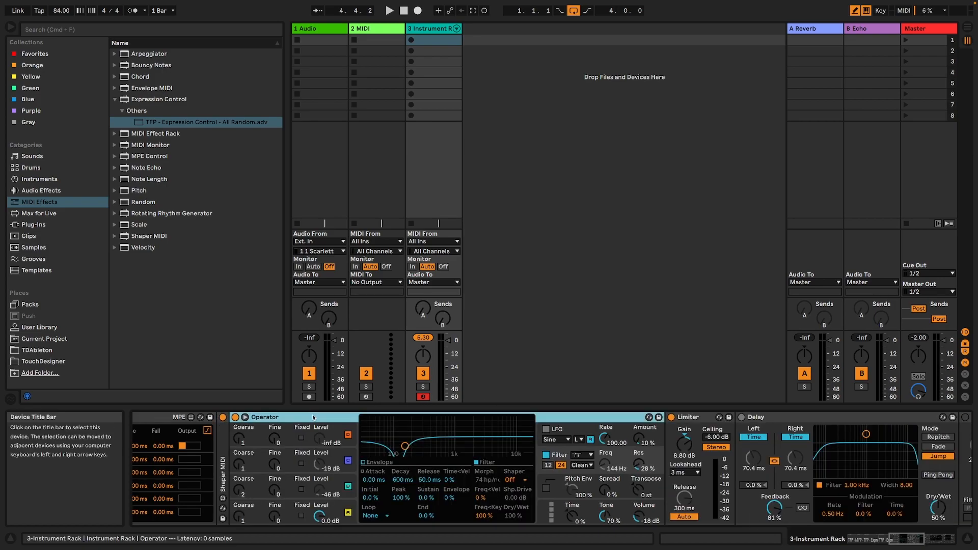
{"action": "double_click", "coordinate": [314, 417]}
{"action": "double_click", "coordinate": [309, 418]}
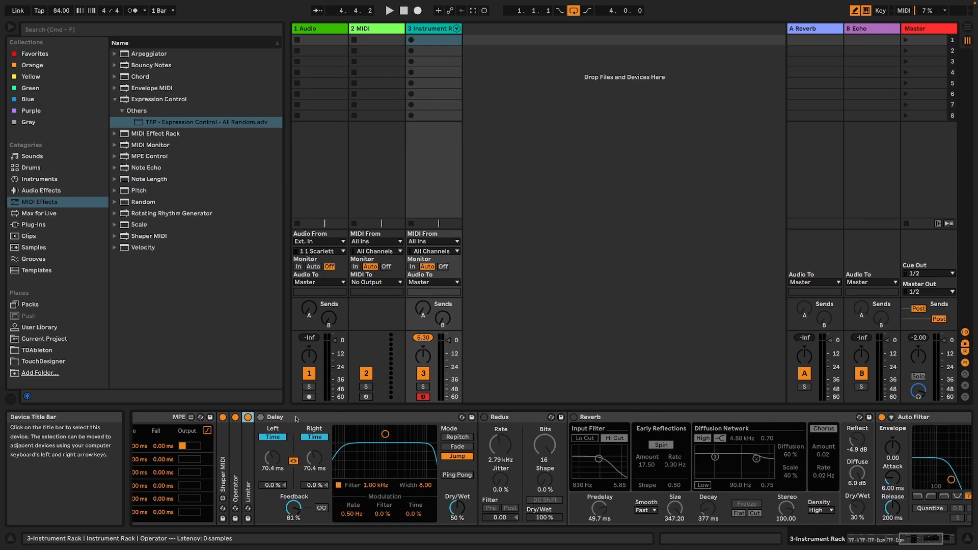
{"action": "double_click", "coordinate": [305, 418]}
{"action": "double_click", "coordinate": [305, 418]}
{"action": "double_click", "coordinate": [305, 418]}
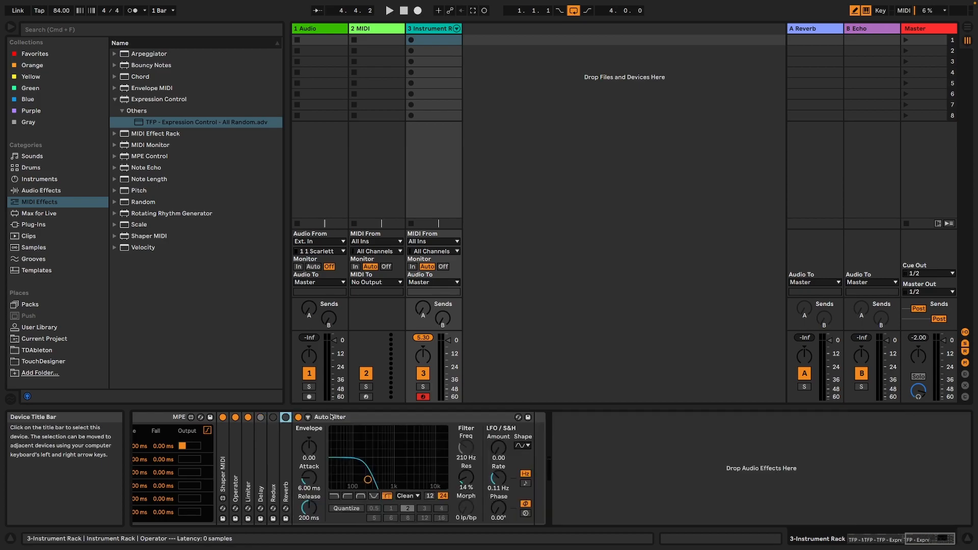
Map the second random output to the Auto Filter's resonance with a 32 % maximum, and raise the frequency mapping's minimum to 39 %.
{"action": "left_click", "coordinate": [872, 542]}
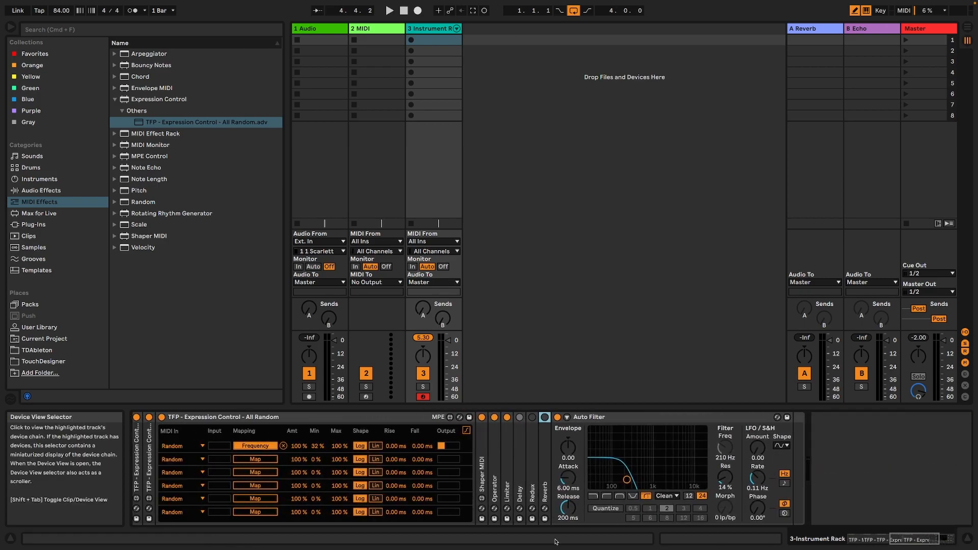
{"action": "left_click", "coordinate": [250, 459]}
{"action": "left_click", "coordinate": [725, 477]}
{"action": "left_click_drag", "start_coordinate": [334, 459], "coordinate": [333, 478]}
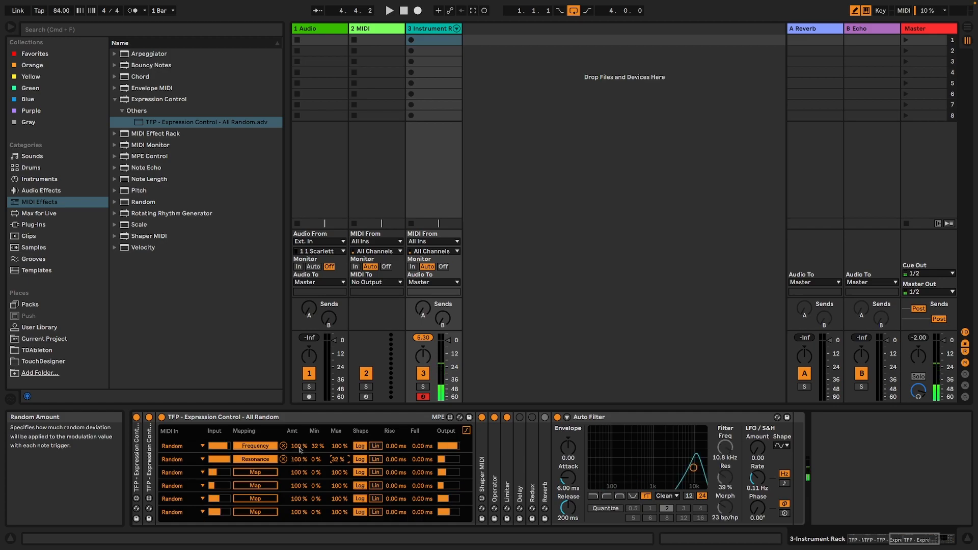
{"action": "left_click_drag", "start_coordinate": [312, 450], "coordinate": [311, 446]}
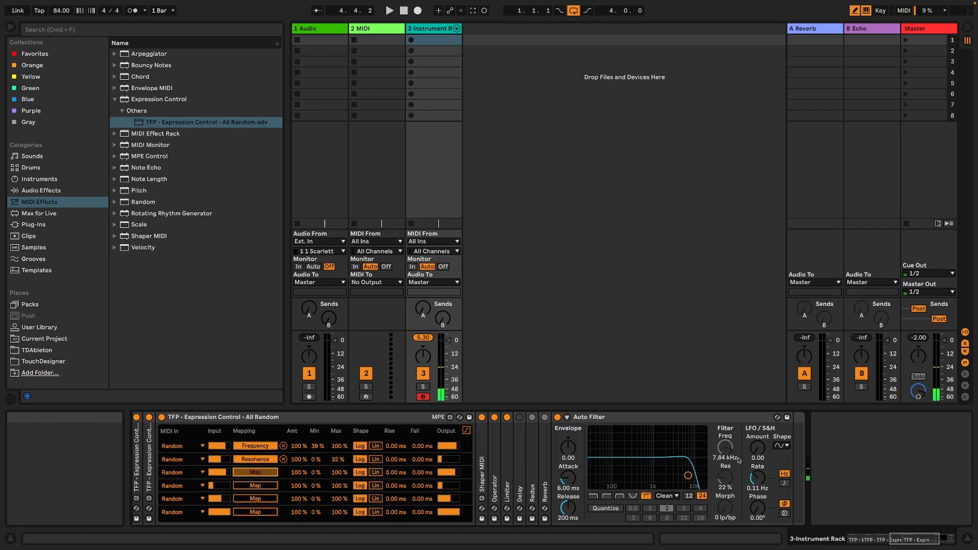
Map the third, fourth and fifth random outputs to the Auto Filter's LFO amount, LFO shape and LFO rate.
{"action": "left_click", "coordinate": [758, 448]}
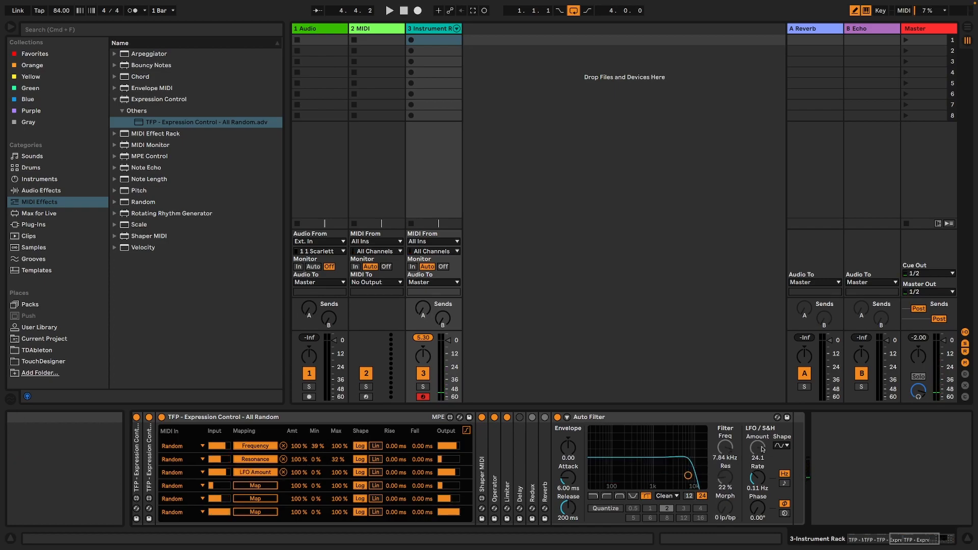
{"action": "left_click", "coordinate": [265, 484]}
{"action": "left_click", "coordinate": [777, 447]}
{"action": "left_click", "coordinate": [782, 486]}
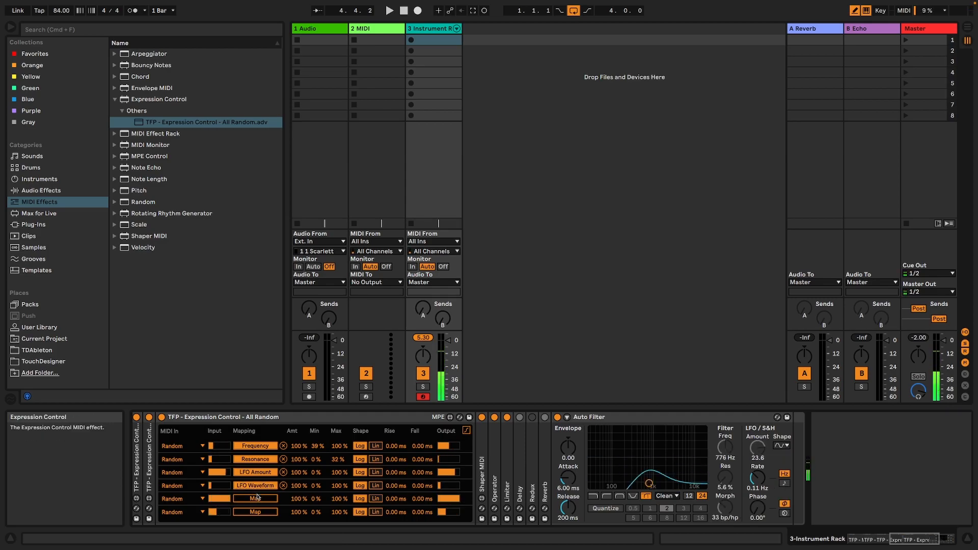
{"action": "left_click", "coordinate": [758, 478]}
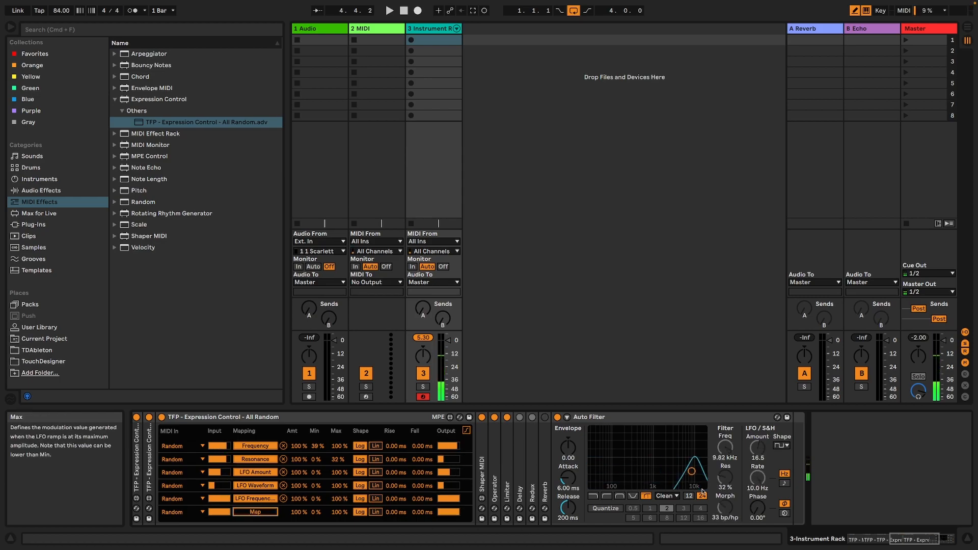
Unfold the two folded Expression Controls and lower the morph mapping's maximum to 23 %.
{"action": "left_click_drag", "start_coordinate": [925, 539], "coordinate": [898, 539]}
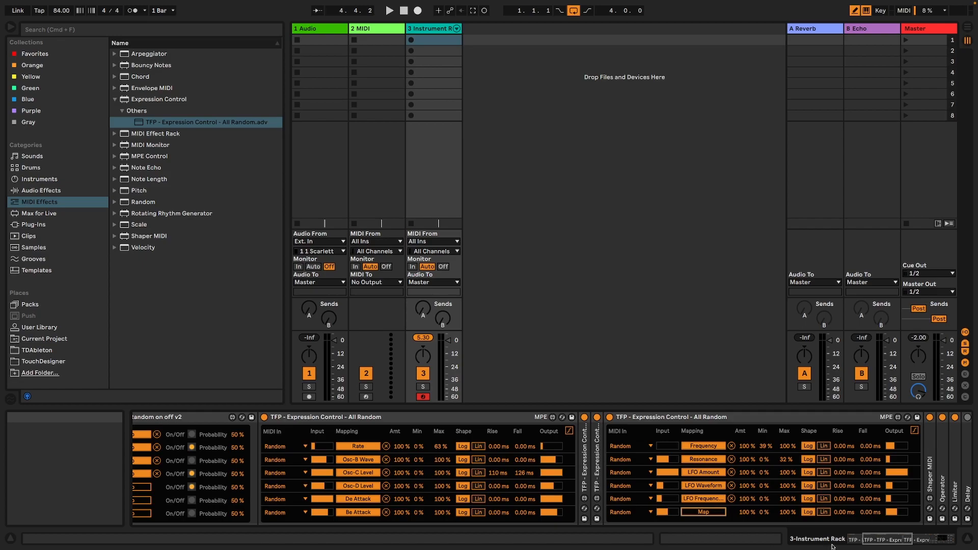
{"action": "mouse_move", "coordinate": [885, 543]}
{"action": "left_mouse_down"}
{"action": "mouse_move", "coordinate": [875, 543]}
{"action": "mouse_move", "coordinate": [887, 543]}
{"action": "left_mouse_up"}
{"action": "double_click", "coordinate": [549, 481]}
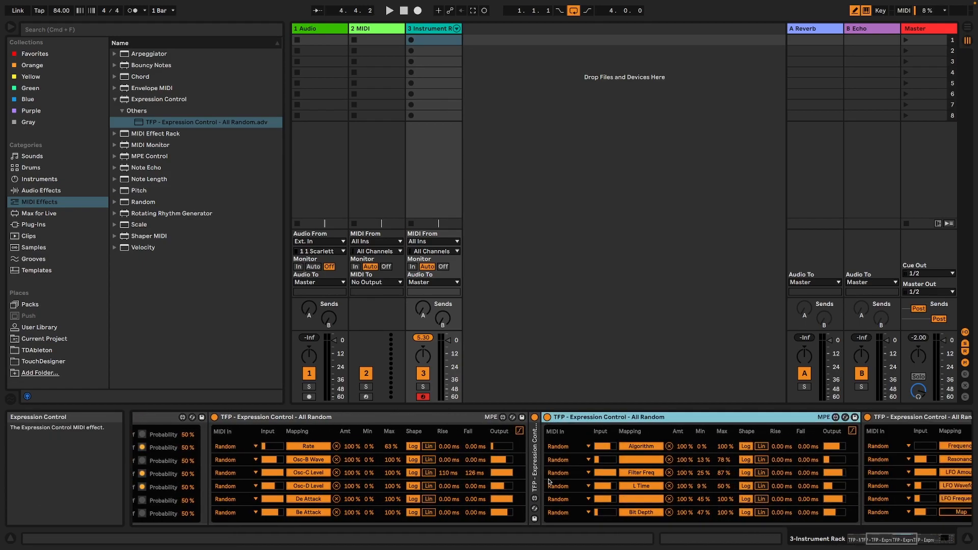
{"action": "left_click", "coordinate": [548, 482]}
{"action": "double_click", "coordinate": [537, 475]}
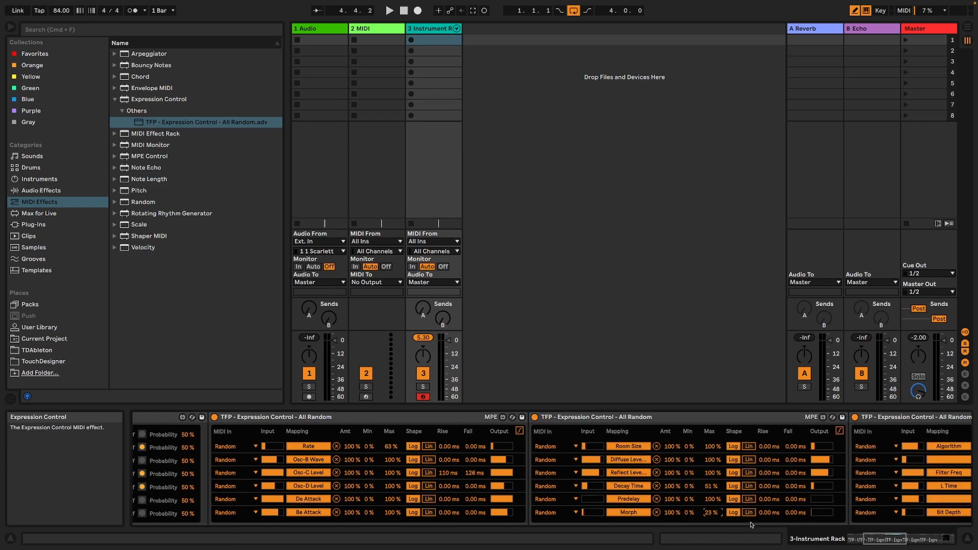
Go to the device controlling the Auto Filter's morph and try a higher minimum for the mapping before returning it to 0 %.
{"action": "left_click", "coordinate": [920, 541]}
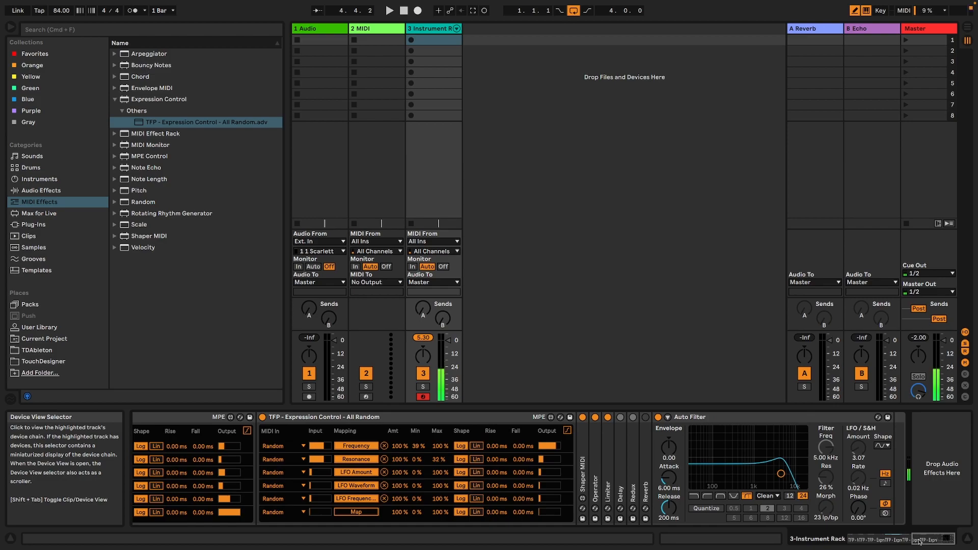
{"action": "mouse_move", "coordinate": [924, 541]}
{"action": "left_mouse_down"}
{"action": "mouse_move", "coordinate": [910, 541]}
{"action": "mouse_move", "coordinate": [926, 541]}
{"action": "left_mouse_up"}
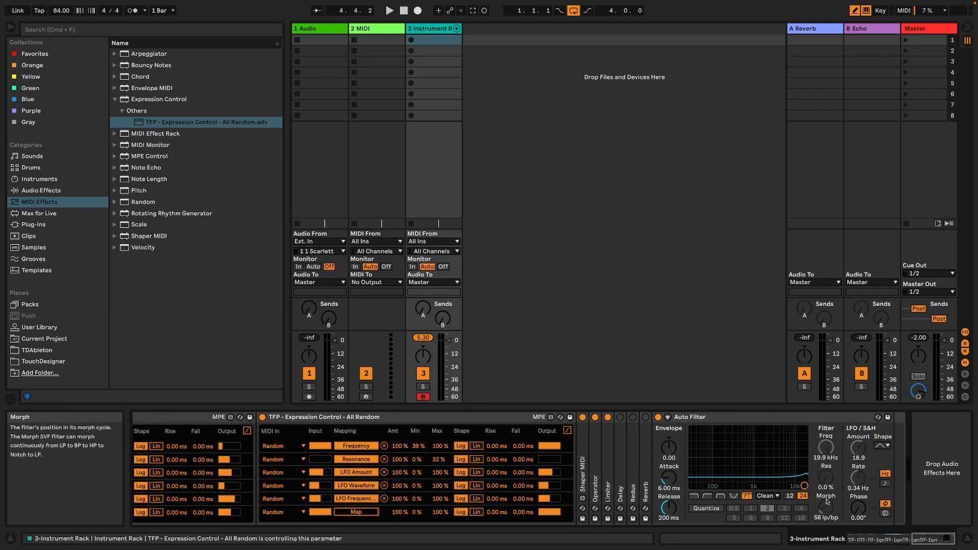
{"action": "right_click", "coordinate": [828, 502]}
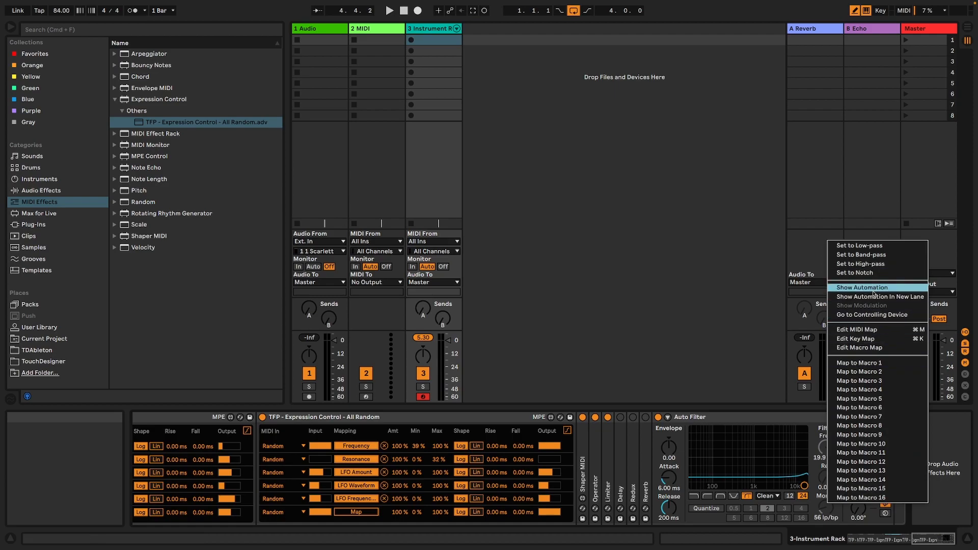
{"action": "left_click", "coordinate": [876, 319]}
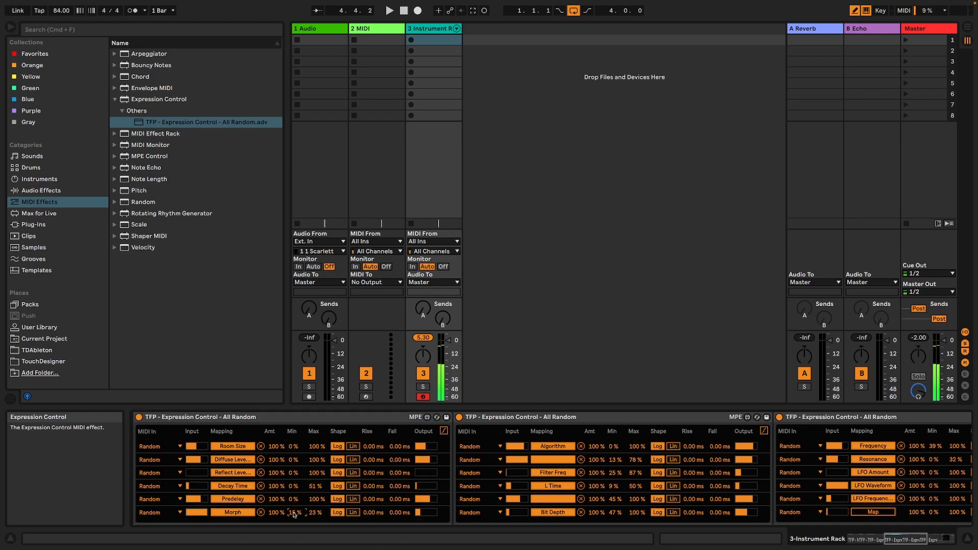
{"action": "left_click_drag", "start_coordinate": [294, 515], "coordinate": [293, 518]}
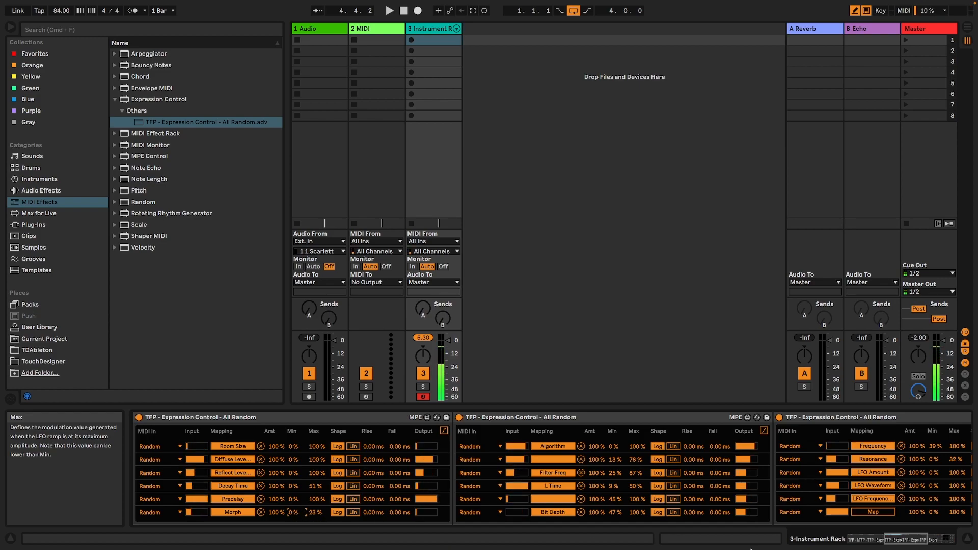
Lower the maximum of the Auto Filter's frequency mapping to about 70 %.
{"action": "left_click", "coordinate": [929, 539]}
{"action": "left_click", "coordinate": [946, 541]}
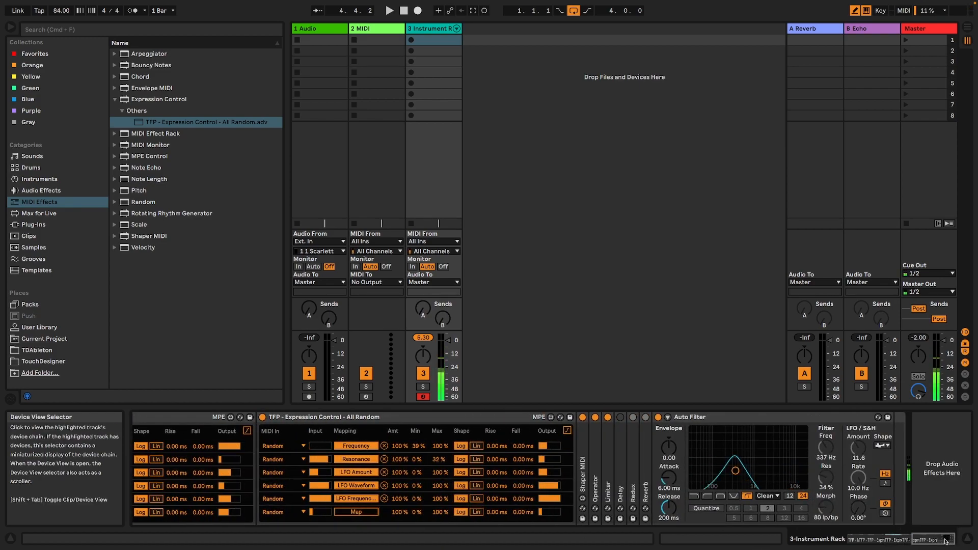
{"action": "left_click_drag", "start_coordinate": [945, 542], "coordinate": [926, 541]}
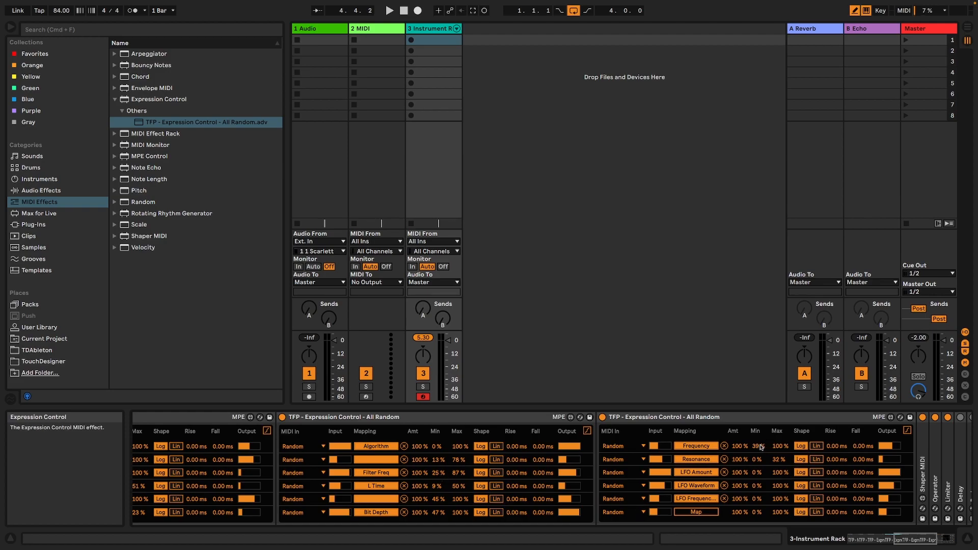
{"action": "left_click_drag", "start_coordinate": [778, 447], "coordinate": [778, 458]}
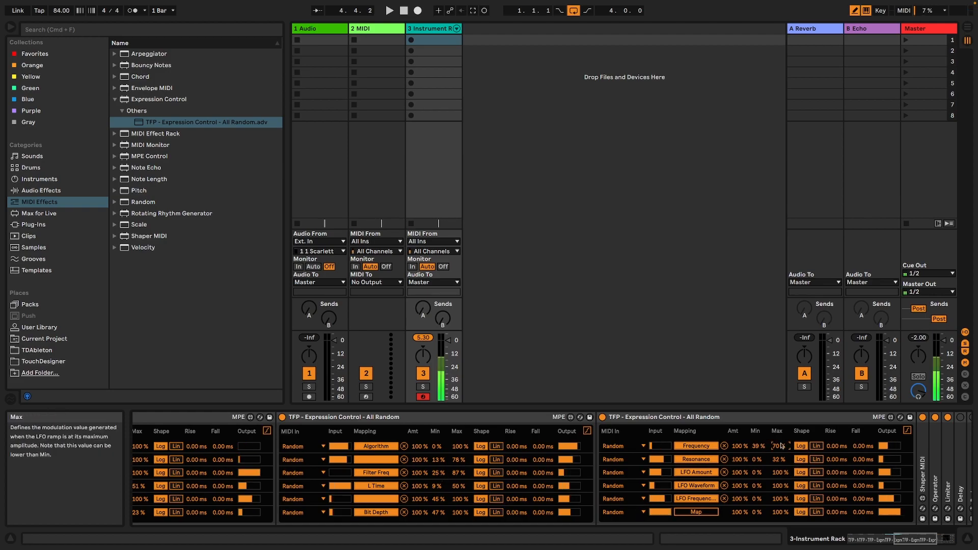
Map the fifth Random on/off output to the Auto Filter's on/off switch and move the Auto Filter between the Limiter and the Delay.
{"action": "left_click", "coordinate": [943, 536]}
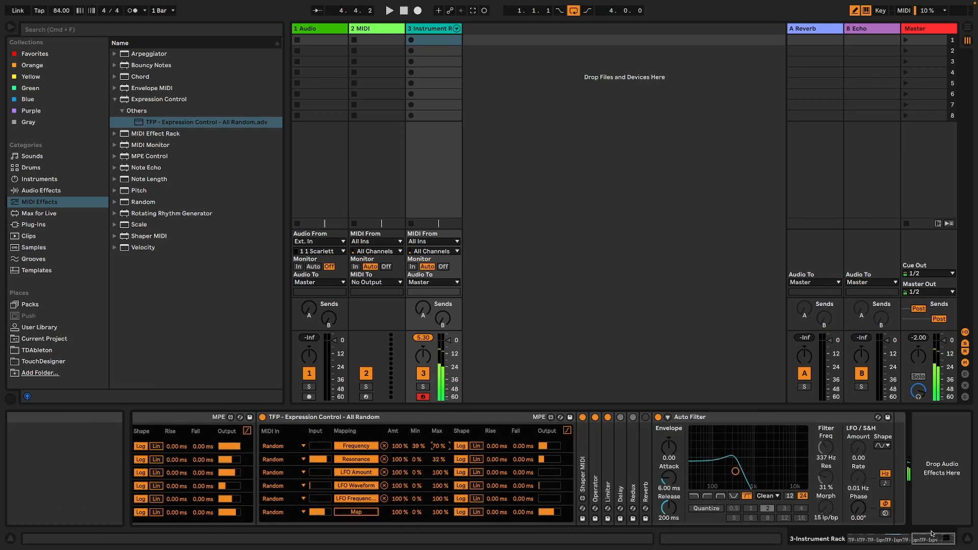
{"action": "left_click", "coordinate": [862, 539]}
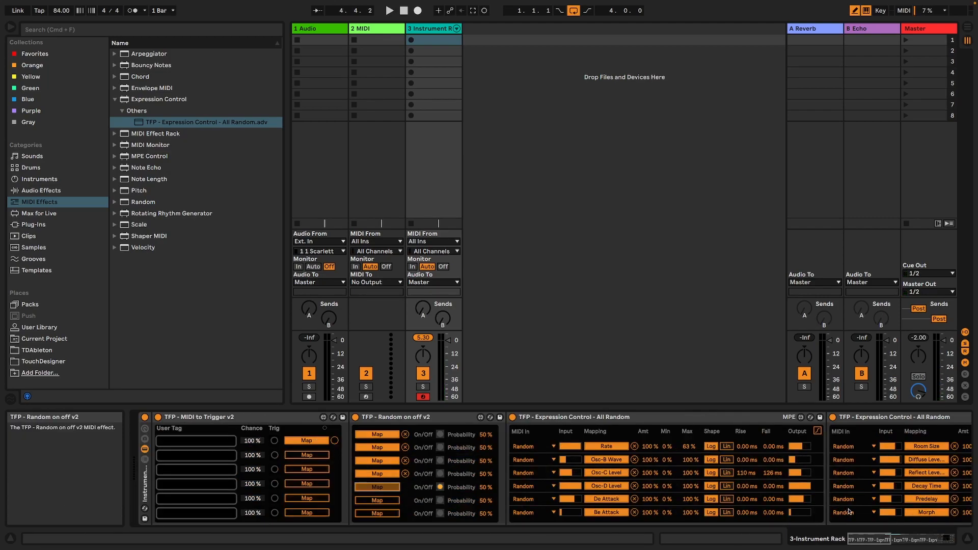
{"action": "left_click", "coordinate": [952, 538]}
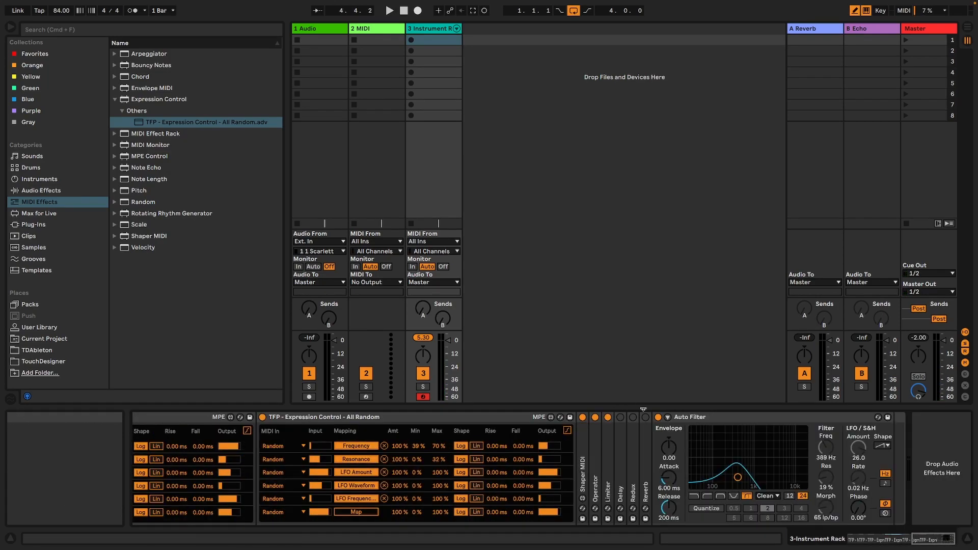
{"action": "left_click", "coordinate": [658, 418]}
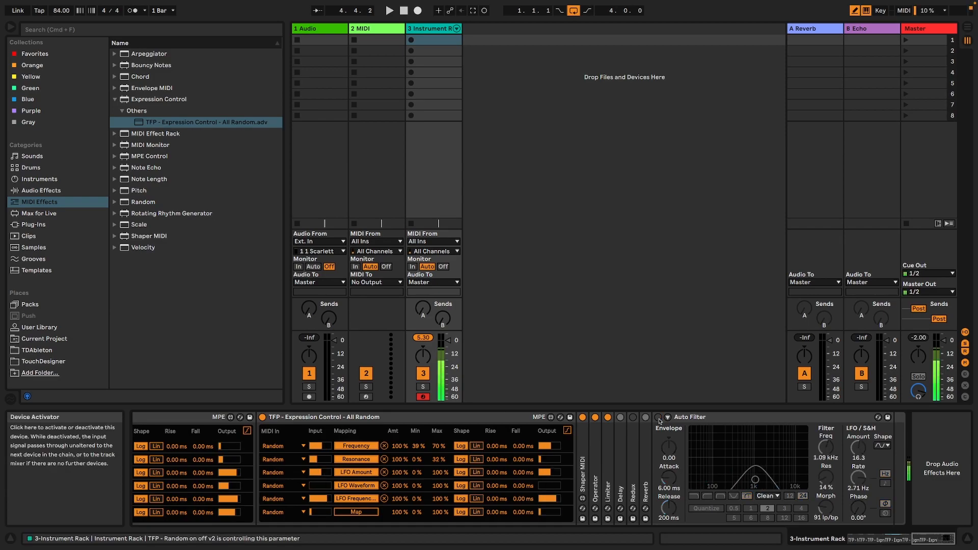
{"action": "left_click", "coordinate": [658, 418]}
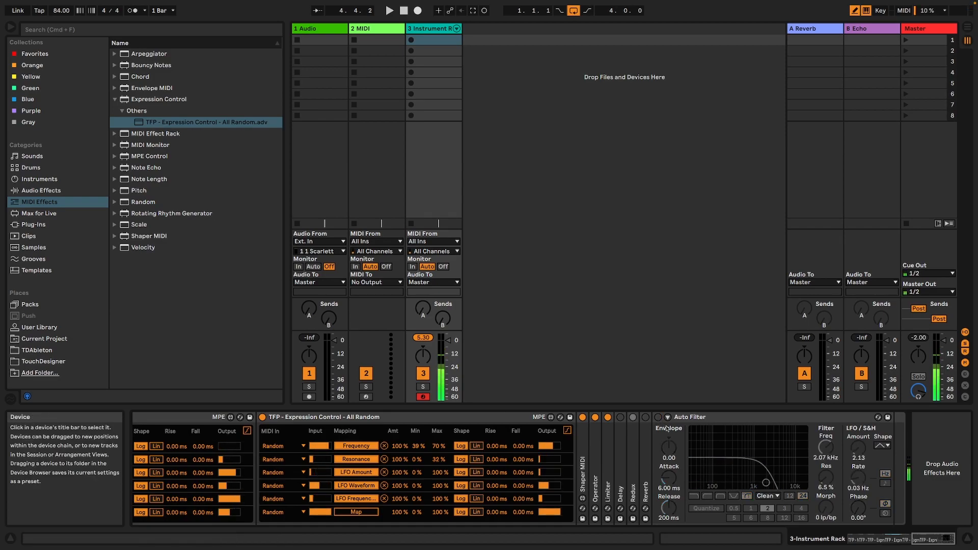
{"action": "mouse_move", "coordinate": [707, 418]}
{"action": "left_mouse_down"}
{"action": "mouse_move", "coordinate": [590, 427]}
{"action": "mouse_move", "coordinate": [618, 430]}
{"action": "left_mouse_up"}
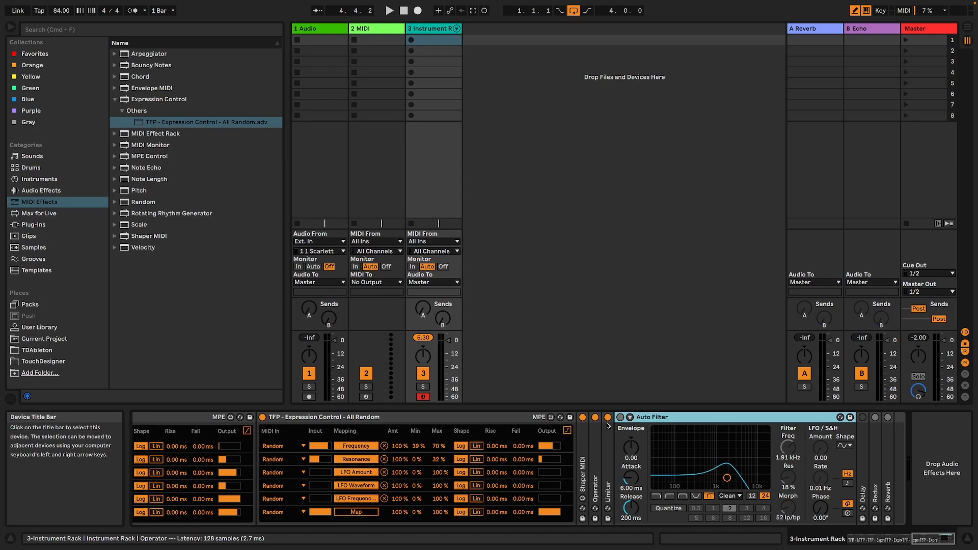
Create a MIDI clip in the Instrument Rack track's first slot and fill its one bar with consecutive 1/16 notes on C3.
{"action": "double_click", "coordinate": [433, 39]}
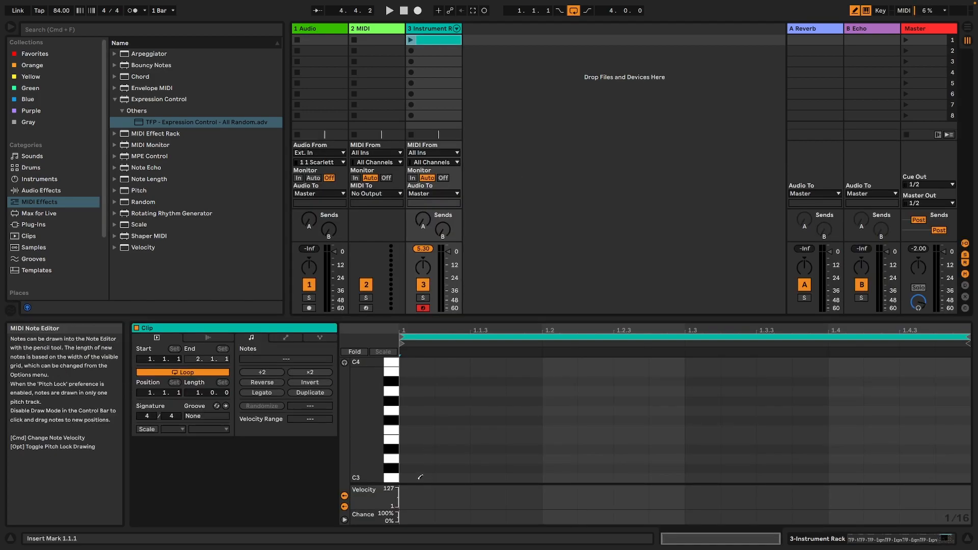
{"action": "left_click", "coordinate": [421, 477]}
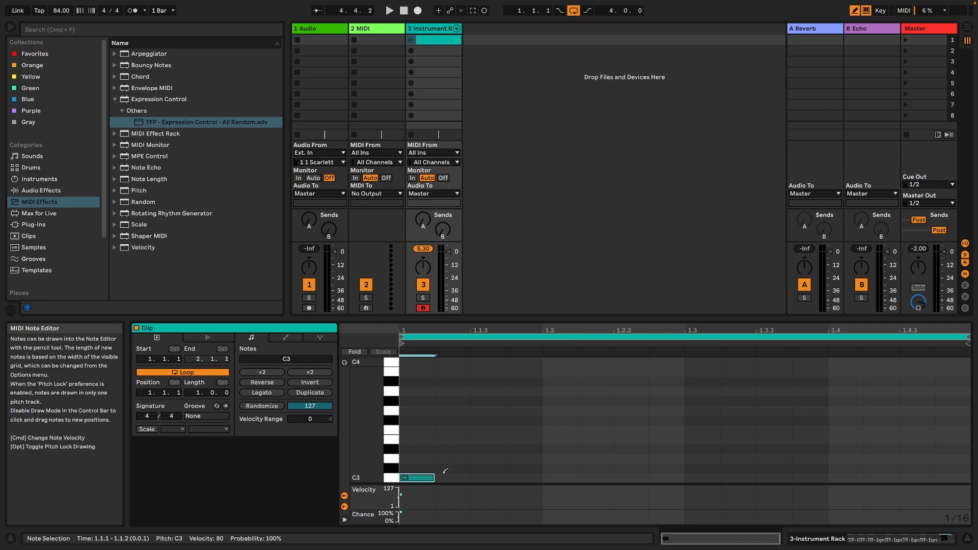
{"action": "left_click_drag", "start_coordinate": [445, 474], "coordinate": [968, 477]}
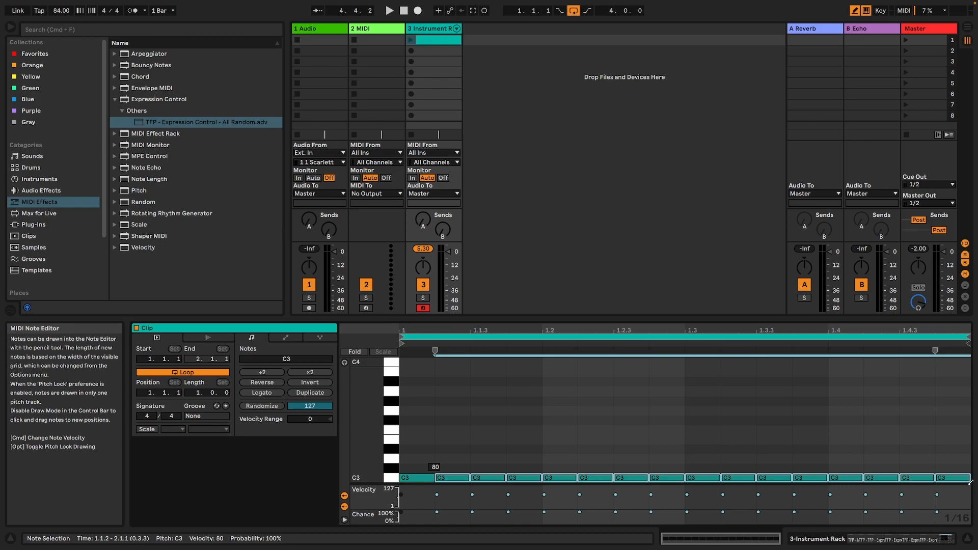
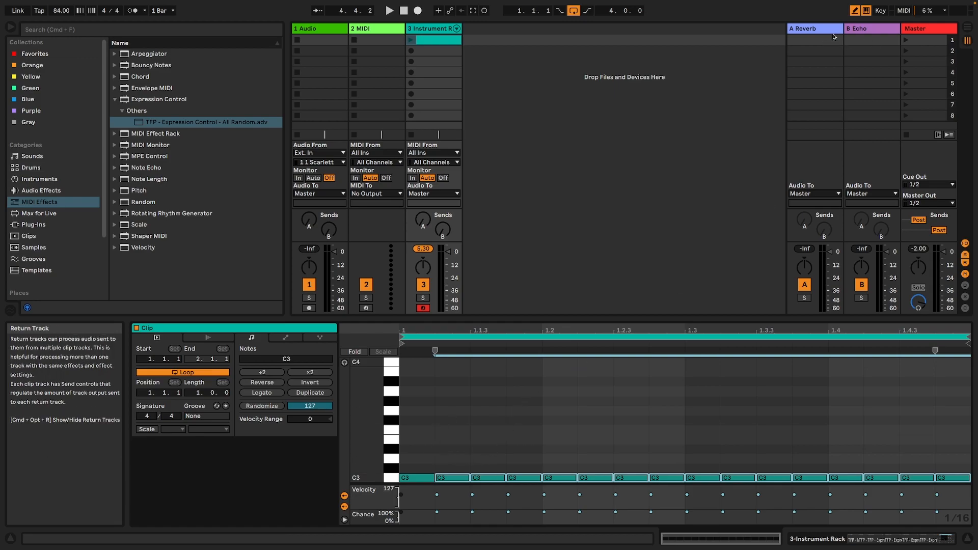
Select all the C3 sixteenth notes in the clip and shorten them slightly, leaving small gaps between them.
{"action": "key", "text": "b"}
{"action": "left_click_drag", "start_coordinate": [427, 453], "coordinate": [977, 470]}
{"action": "left_click", "coordinate": [902, 495]}
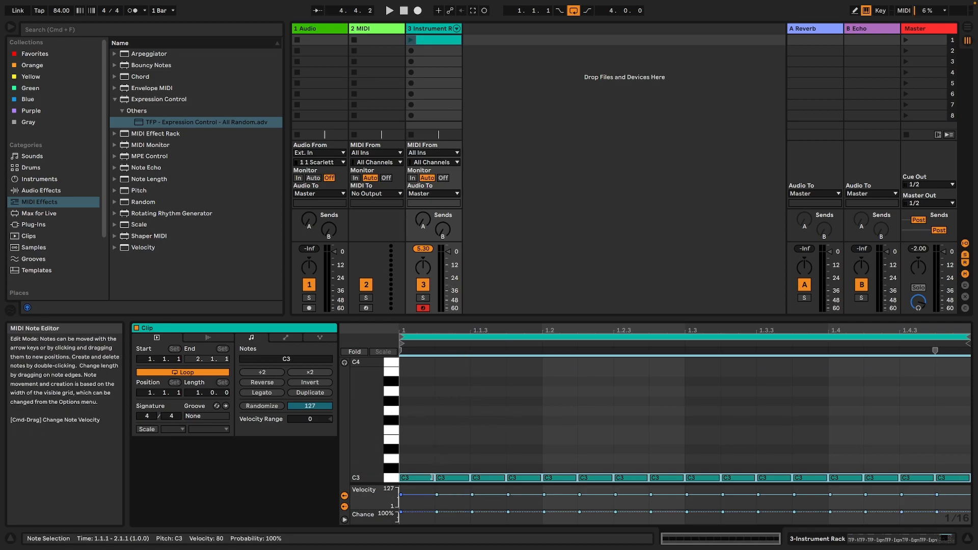
{"action": "left_click_drag", "start_coordinate": [433, 478], "coordinate": [432, 477]}
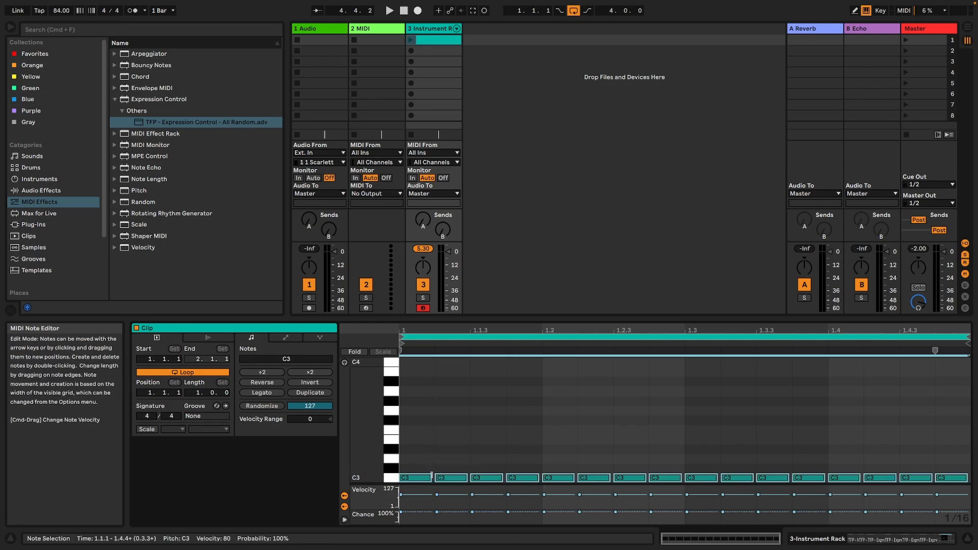
Look through the rack's device chain and launch the MIDI clip on the Instrument Rack track.
{"action": "left_click", "coordinate": [937, 540]}
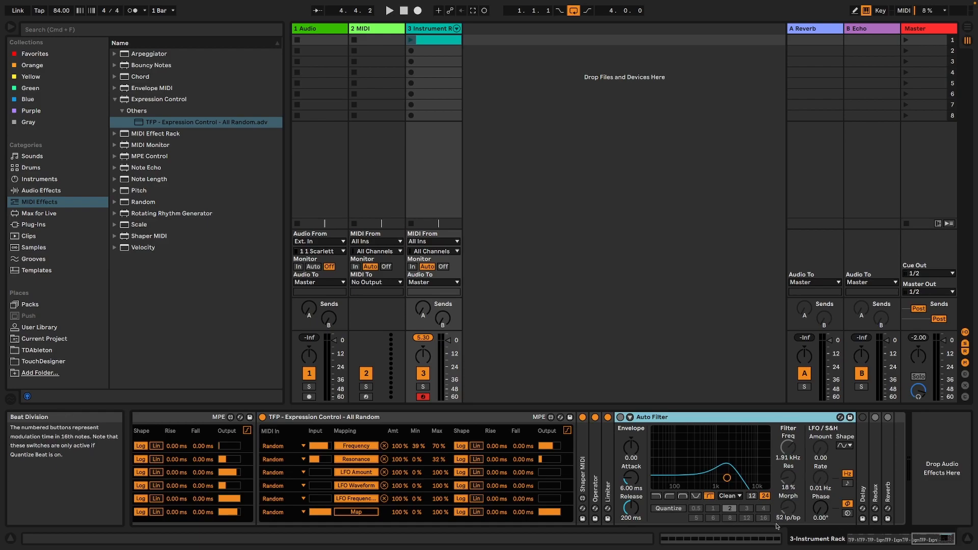
{"action": "left_click_drag", "start_coordinate": [932, 540], "coordinate": [865, 539]}
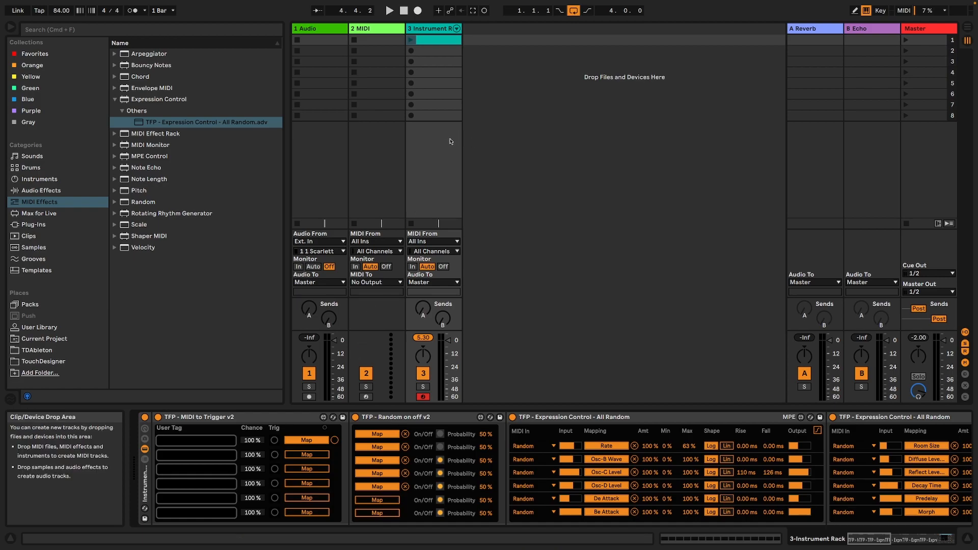
{"action": "left_click", "coordinate": [426, 38]}
{"action": "key", "text": "space"}
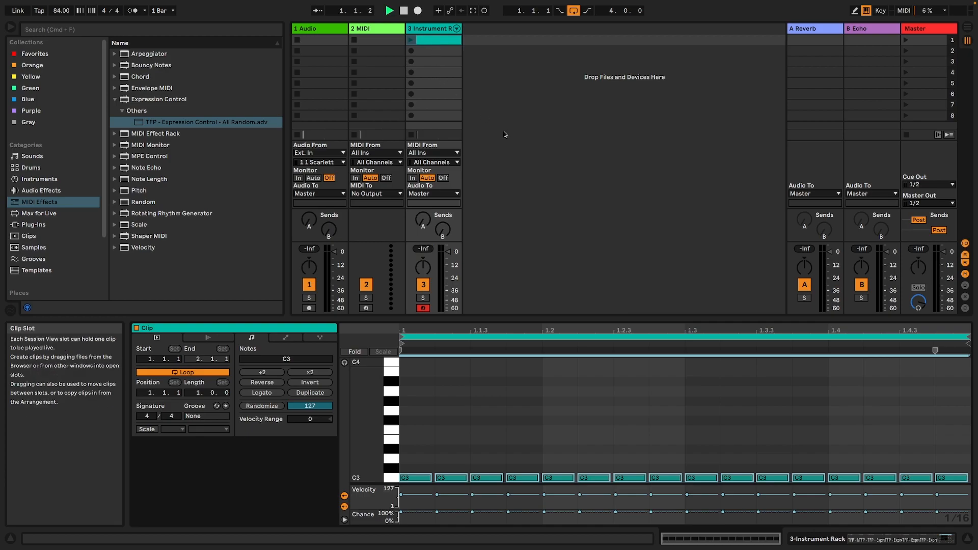
{"action": "left_click", "coordinate": [411, 40]}
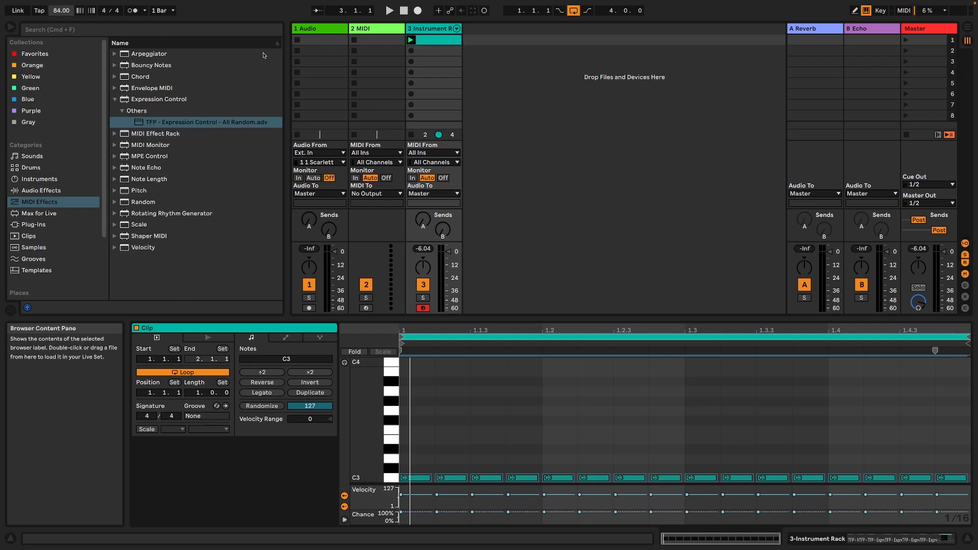
Set the tempo to 60 BPM and audition the clip at that speed.
{"action": "type", "text": "60"}
{"action": "key", "text": "Return"}
{"action": "key", "text": "space"}
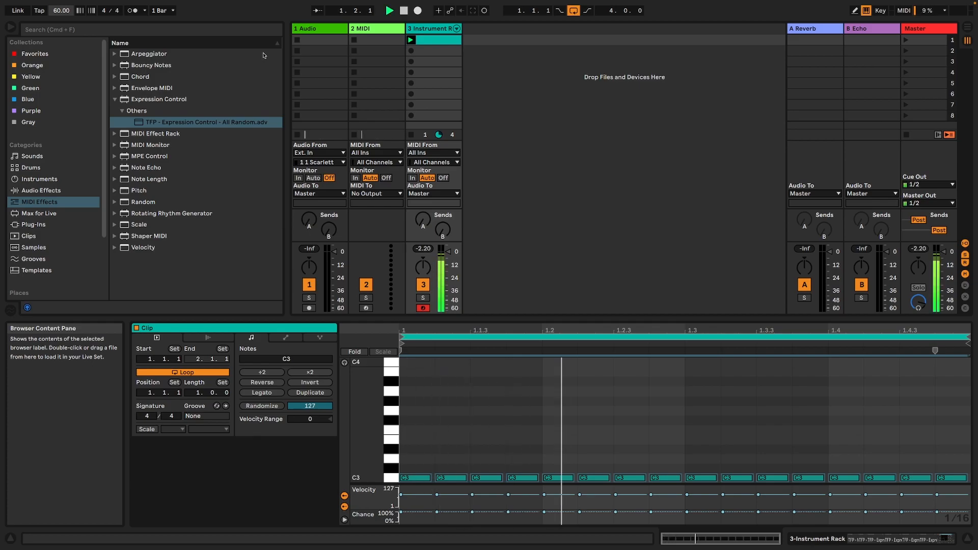
{"action": "key", "text": "space"}
Switch the note grid to 1/8 and replace the sixteenth notes on beat 2 with two eighth notes on C3.
{"action": "right_click", "coordinate": [589, 367]}
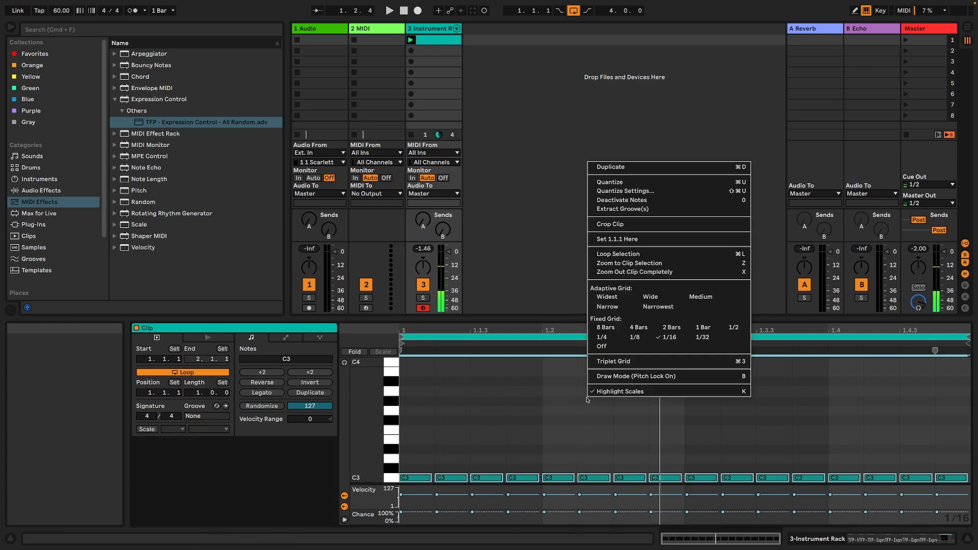
{"action": "left_click", "coordinate": [634, 338]}
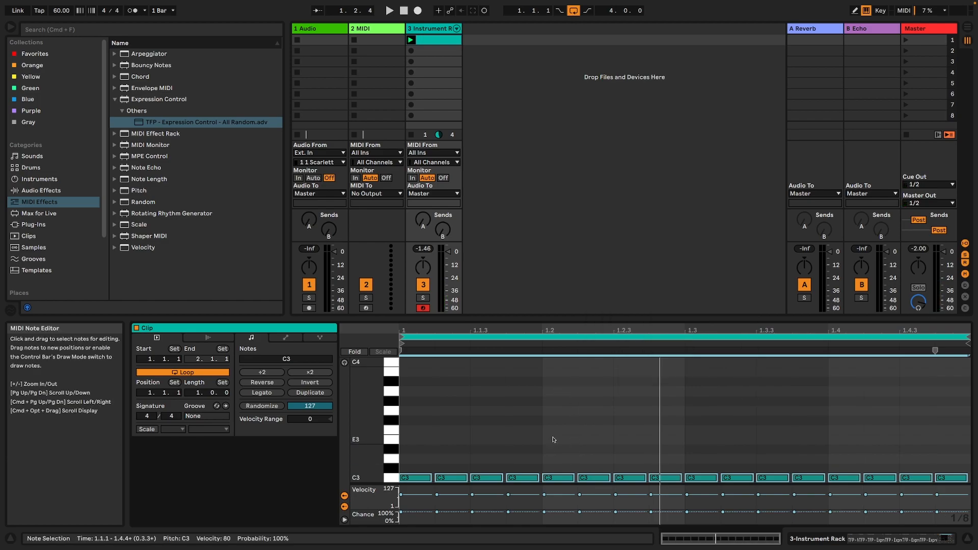
{"action": "key", "text": "b"}
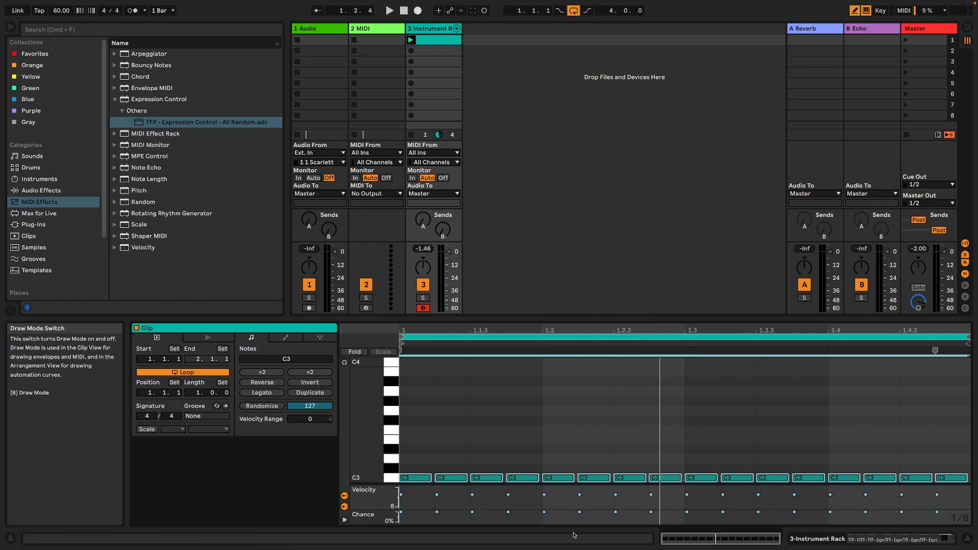
{"action": "left_click", "coordinate": [563, 478]}
{"action": "left_click", "coordinate": [571, 476]}
{"action": "left_click", "coordinate": [630, 476]}
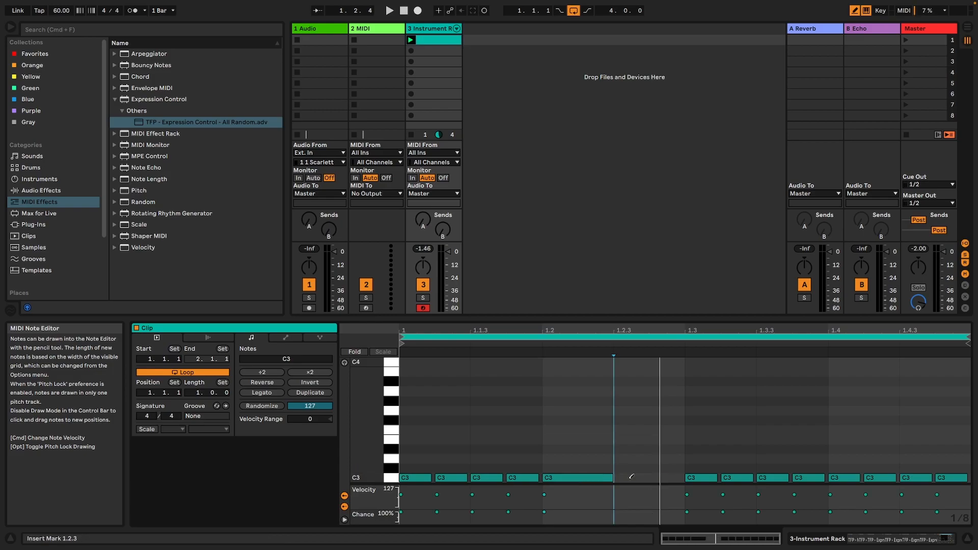
{"action": "left_click", "coordinate": [653, 477]}
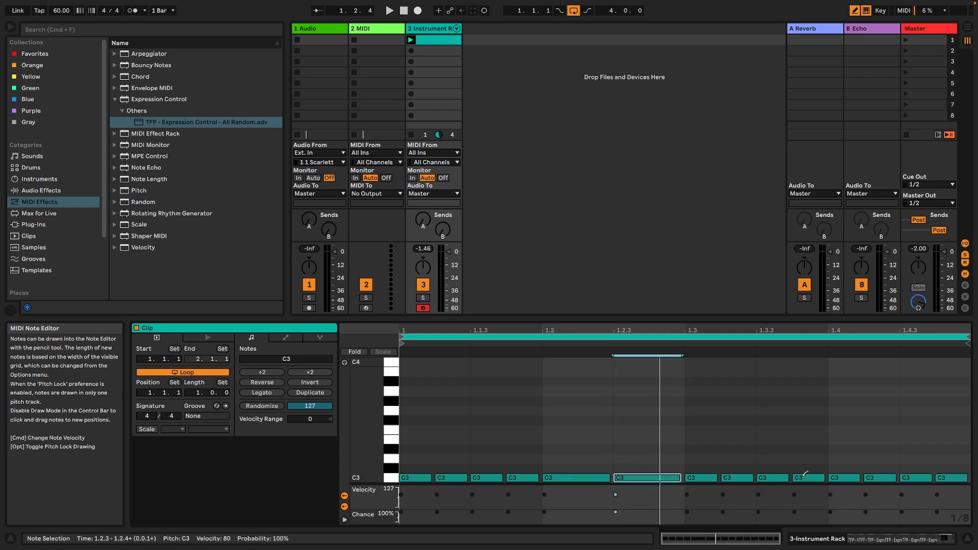
Replace the notes on beat 4 with one slightly shortened quarter note on C3 and audition the rhythm.
{"action": "right_click", "coordinate": [682, 477]}
{"action": "left_click", "coordinate": [697, 374]}
{"action": "left_click", "coordinate": [845, 476]}
{"action": "left_click", "coordinate": [844, 475]}
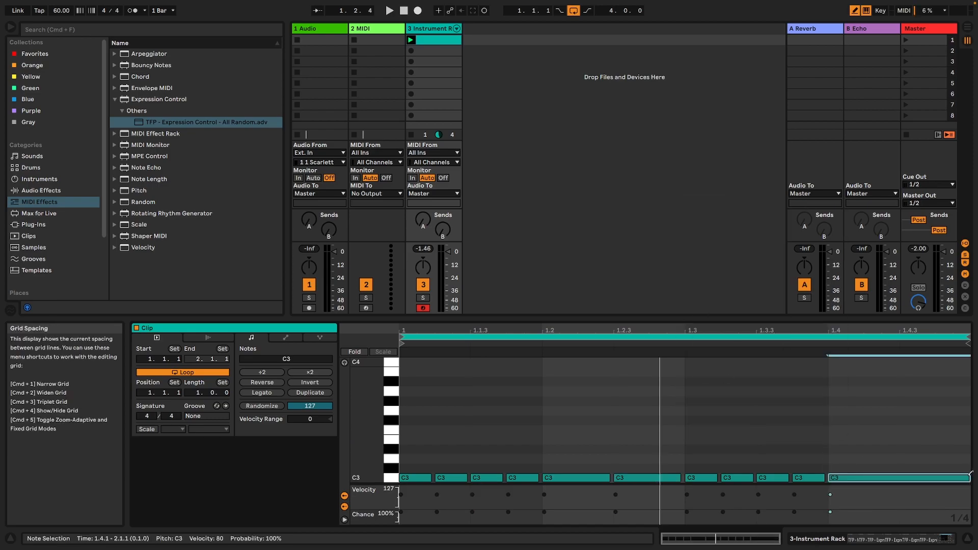
{"action": "left_click_drag", "start_coordinate": [968, 478], "coordinate": [958, 478]}
{"action": "key", "text": "space"}
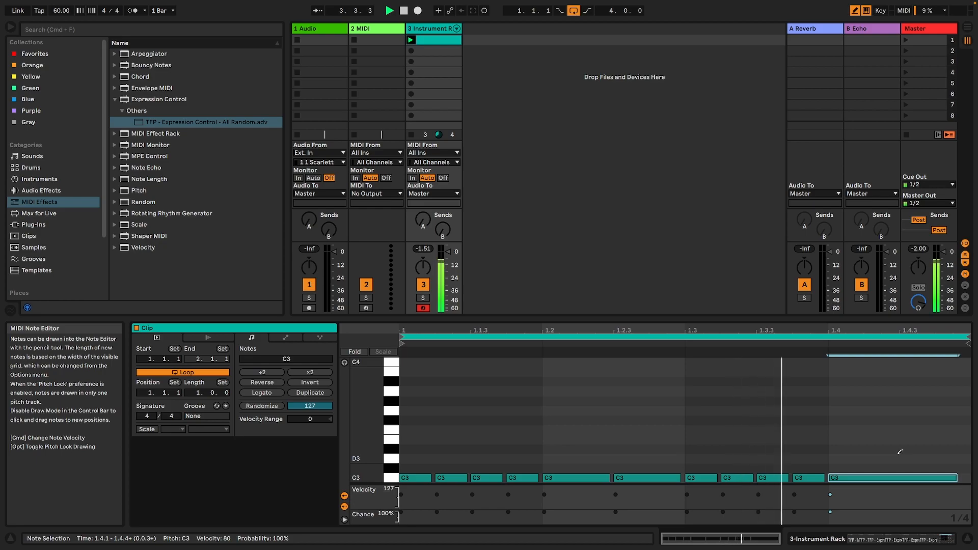
{"action": "key", "text": "space"}
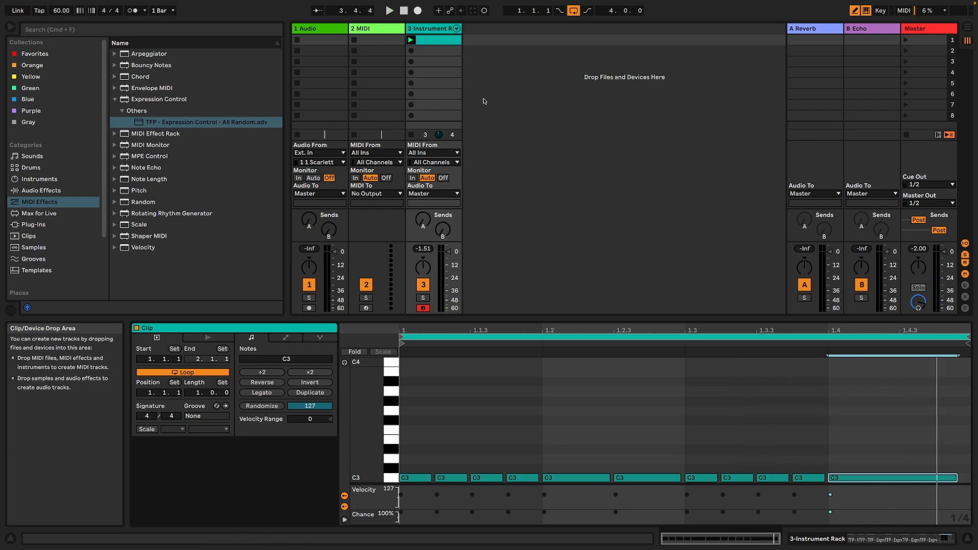
Insert a new audio track, set its input to Resampling and arm it for recording.
{"action": "right_click", "coordinate": [499, 85]}
{"action": "left_click", "coordinate": [537, 91]}
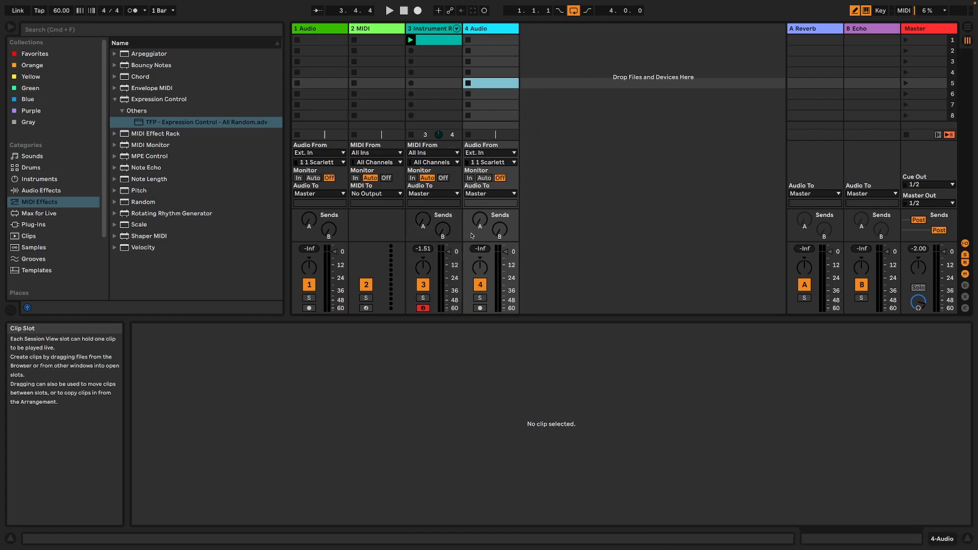
{"action": "left_click", "coordinate": [489, 153]}
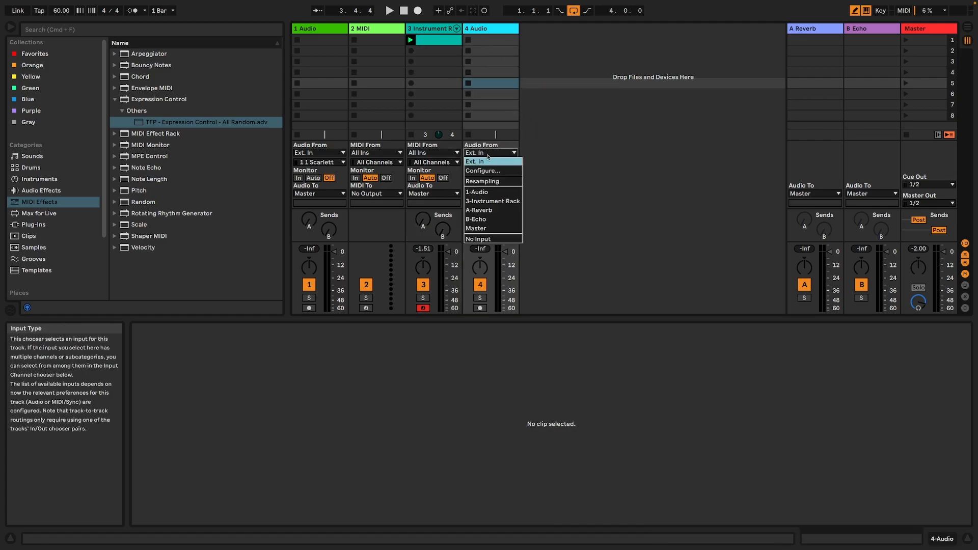
{"action": "left_click", "coordinate": [492, 181]}
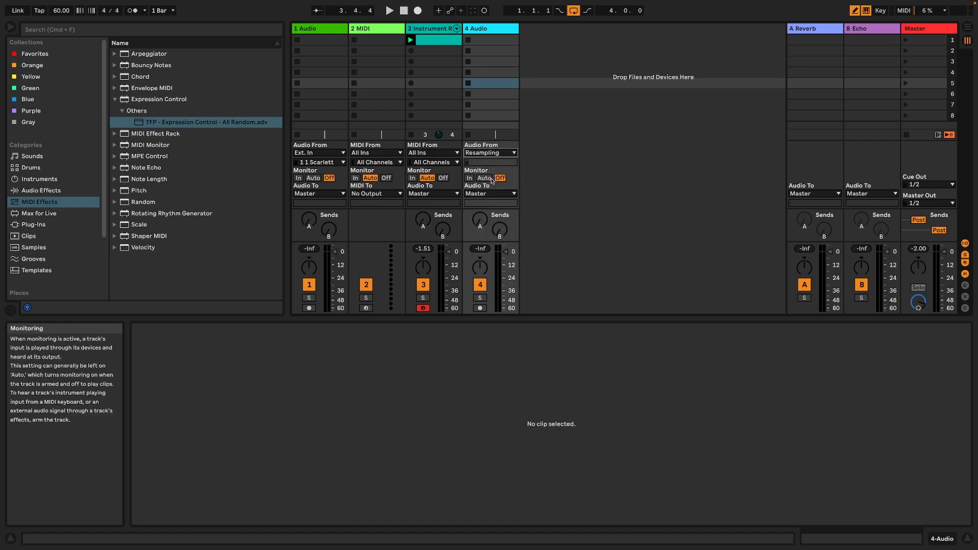
{"action": "left_click", "coordinate": [480, 308]}
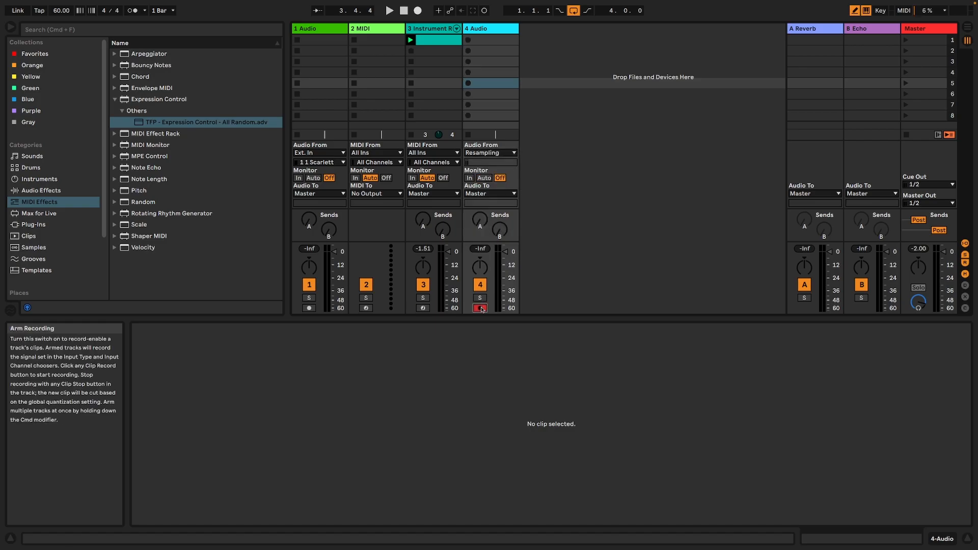
Show the Arrangement, extend the loop region from bar 1 to 16 bars and return the playhead to the start.
{"action": "left_click", "coordinate": [967, 27]}
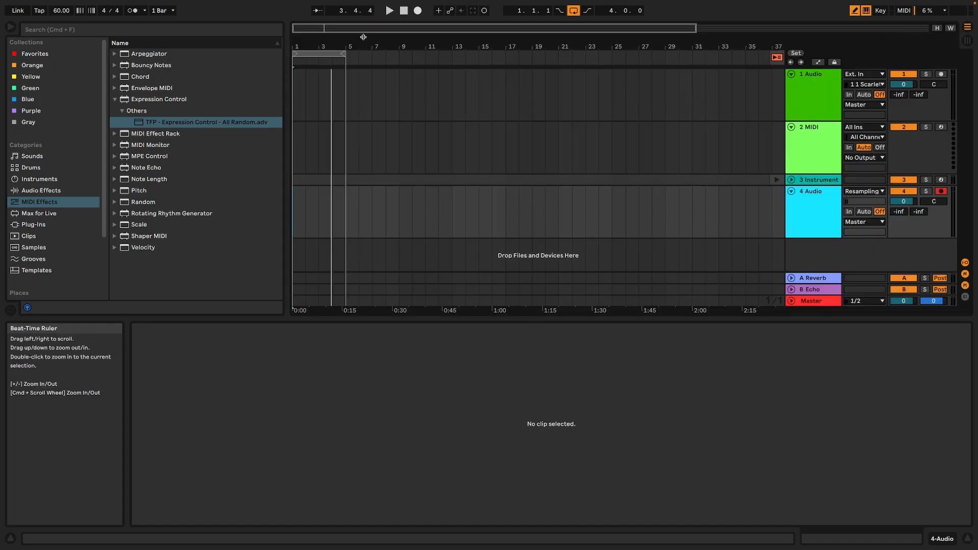
{"action": "left_click", "coordinate": [344, 54]}
{"action": "left_click_drag", "start_coordinate": [344, 54], "coordinate": [506, 54]}
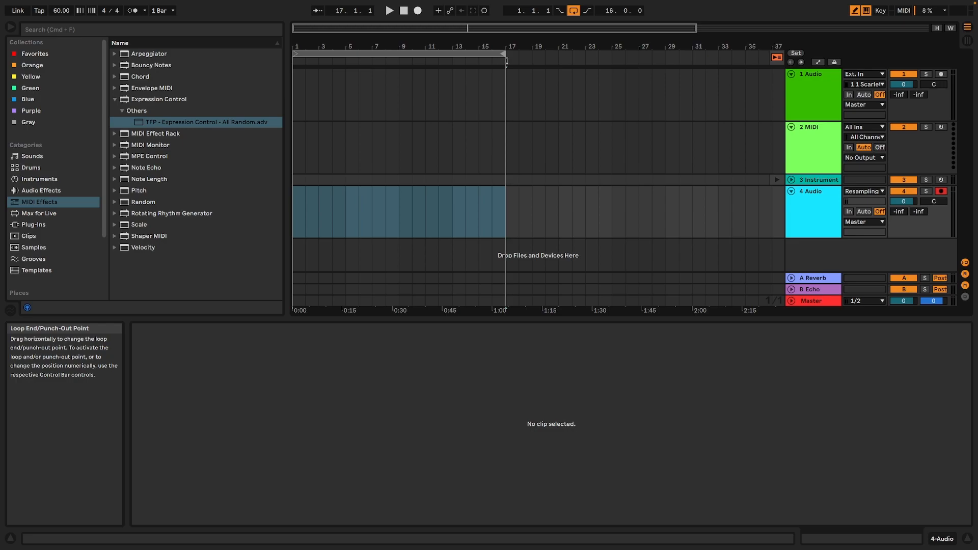
{"action": "left_click", "coordinate": [403, 11]}
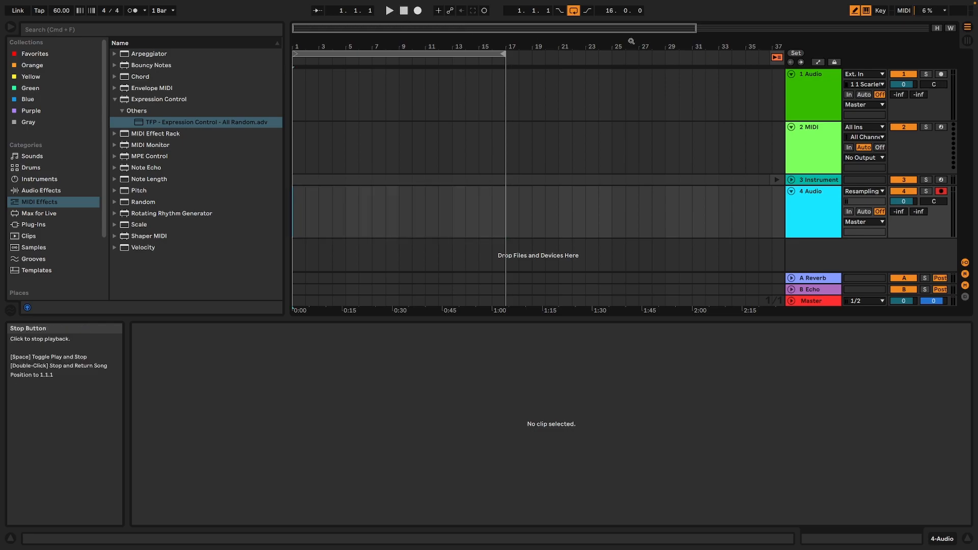
Record about 16 bars of the resampled output onto the new audio track with looping switched off.
{"action": "left_click", "coordinate": [417, 11]}
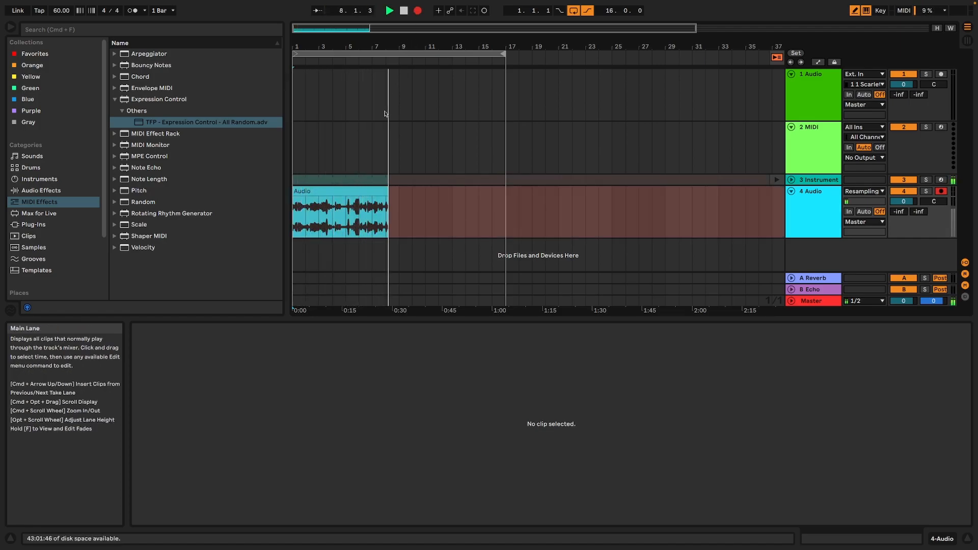
{"action": "left_click", "coordinate": [574, 10]}
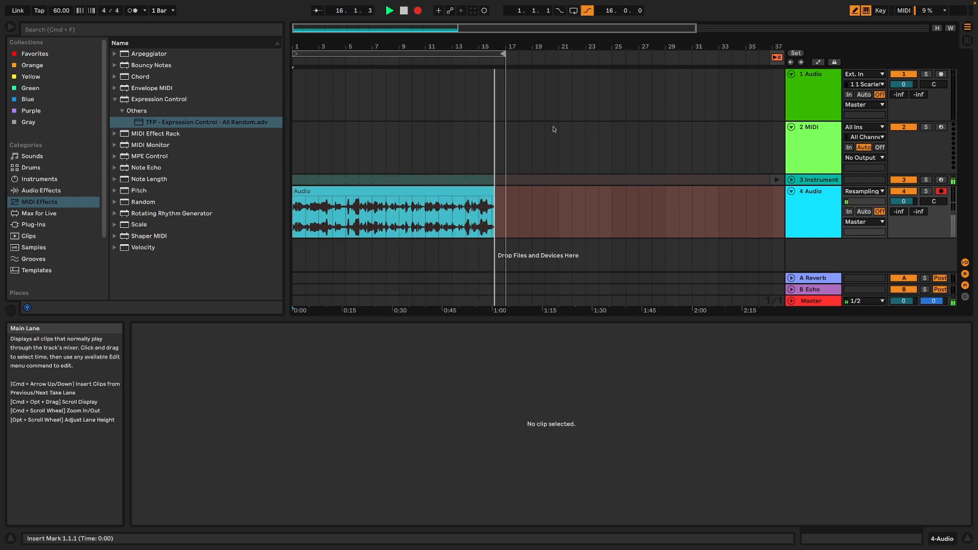
{"action": "key", "text": "space"}
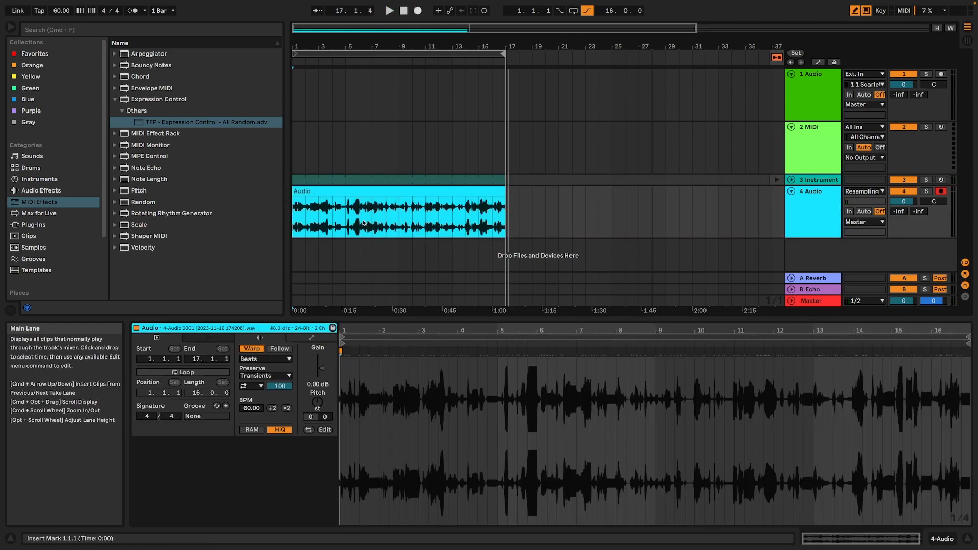
Solo the resampling track and play back its recorded audio clip.
{"action": "left_click", "coordinate": [378, 191]}
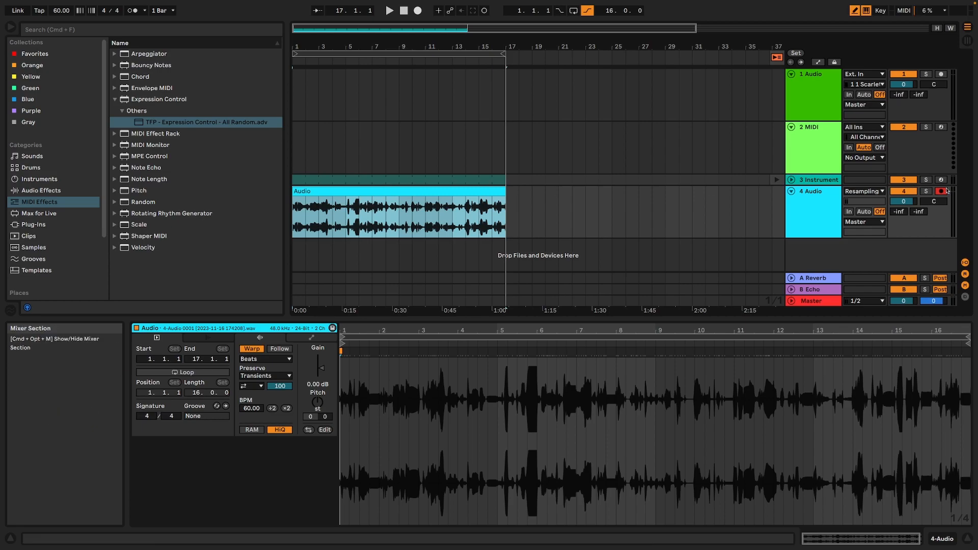
{"action": "left_click", "coordinate": [926, 191]}
{"action": "key", "text": "space"}
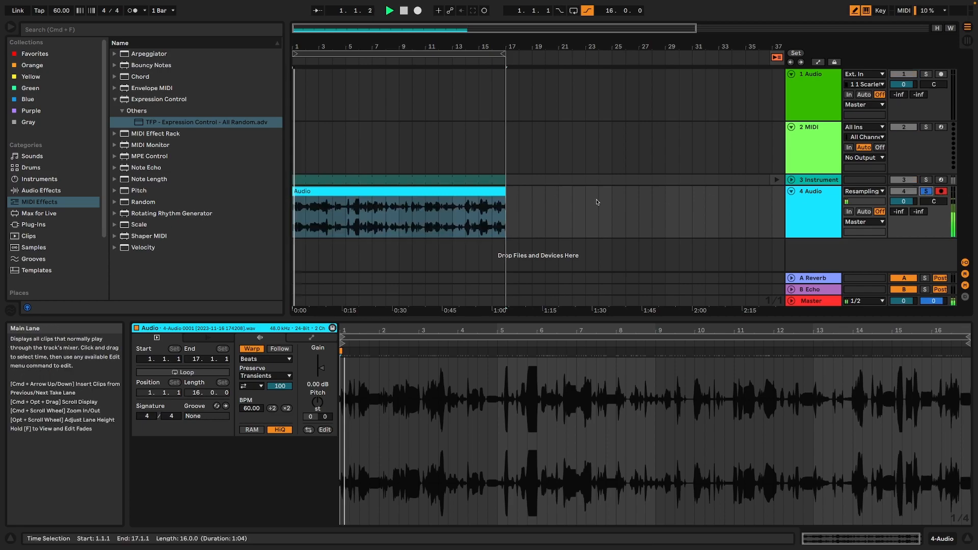
{"action": "right_click", "coordinate": [342, 192]}
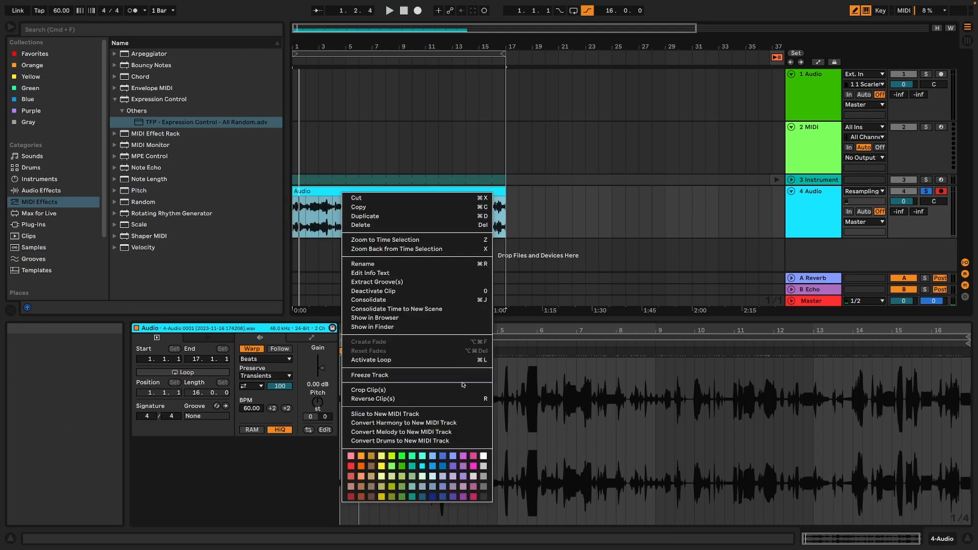
{"action": "left_click", "coordinate": [457, 415]}
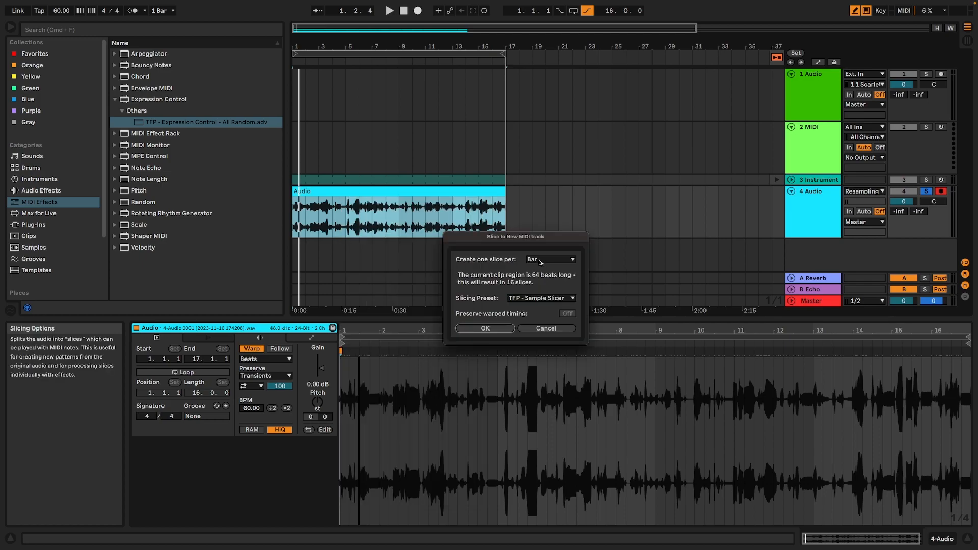
{"action": "left_click", "coordinate": [544, 329]}
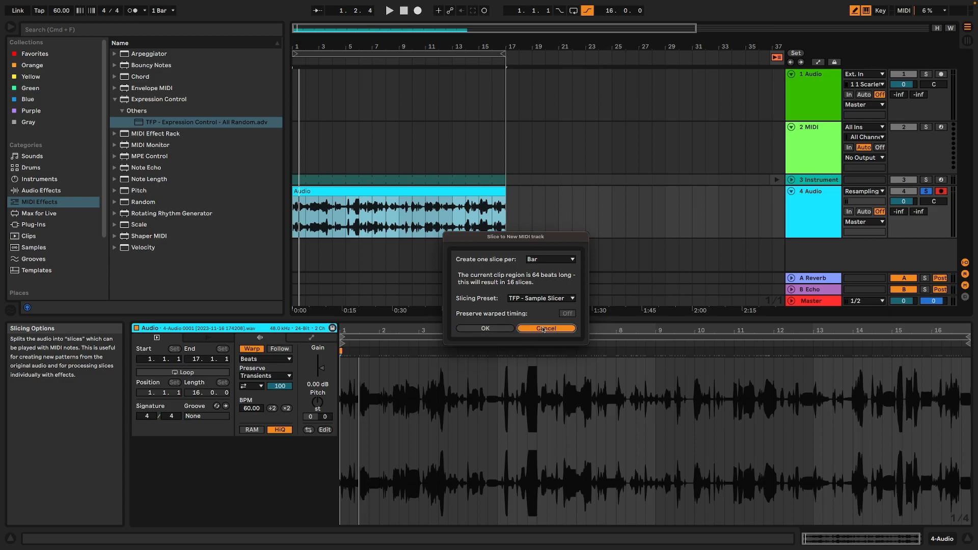
Slice the recorded audio clip to a new MIDI track with one slice per bar, using the Sampler-Beat Offset preset.
{"action": "left_click_drag", "start_coordinate": [529, 47], "coordinate": [529, 37]}
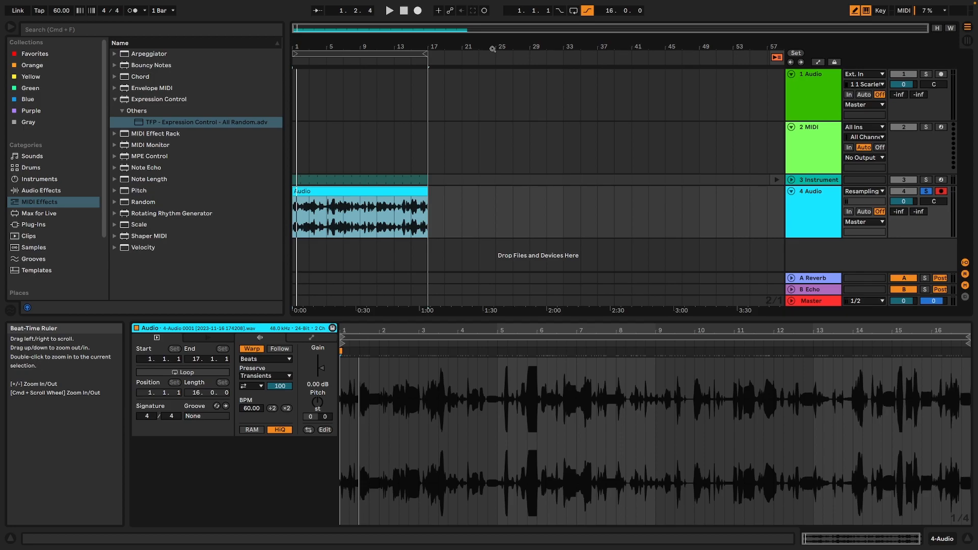
{"action": "mouse_move", "coordinate": [426, 55]}
{"action": "left_mouse_down"}
{"action": "mouse_move", "coordinate": [168, 78]}
{"action": "mouse_move", "coordinate": [492, 56]}
{"action": "mouse_move", "coordinate": [754, 57]}
{"action": "mouse_move", "coordinate": [247, 81]}
{"action": "mouse_move", "coordinate": [251, 103]}
{"action": "mouse_move", "coordinate": [433, 108]}
{"action": "left_mouse_up"}
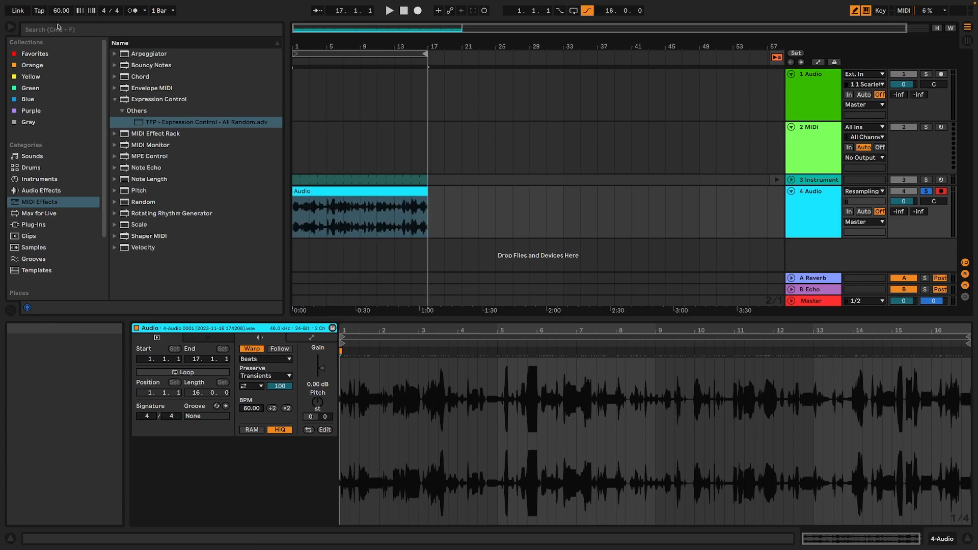
{"action": "left_click", "coordinate": [353, 203]}
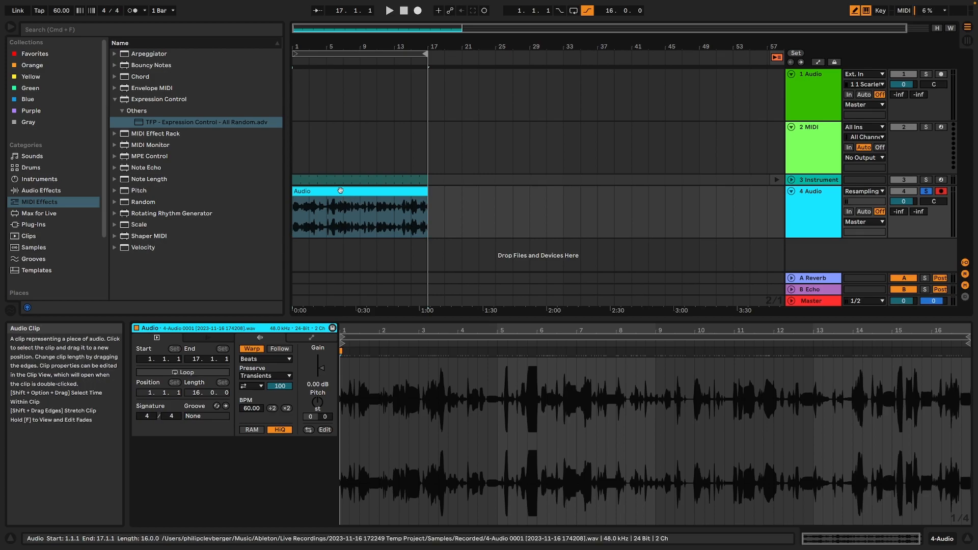
{"action": "left_click", "coordinate": [341, 192]}
{"action": "right_click", "coordinate": [341, 191]}
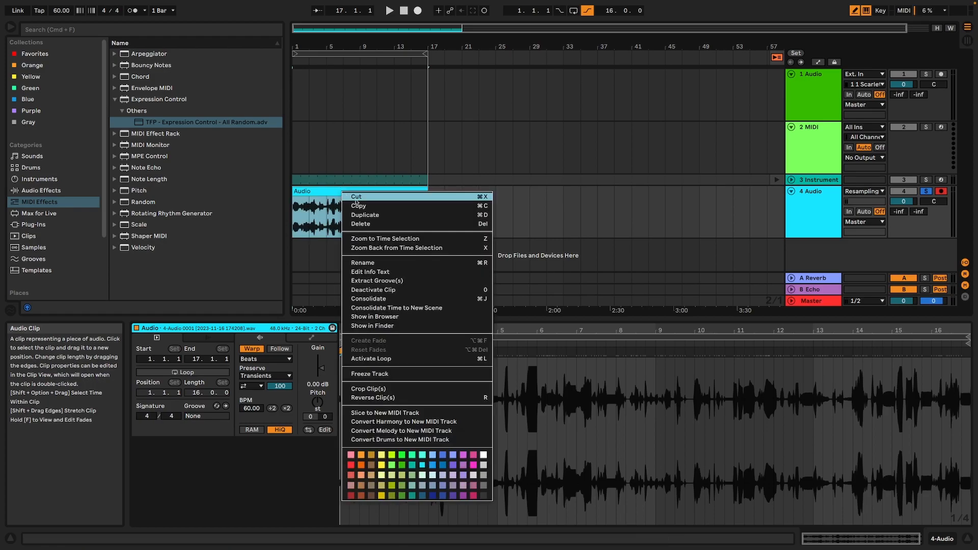
{"action": "left_click", "coordinate": [391, 413]}
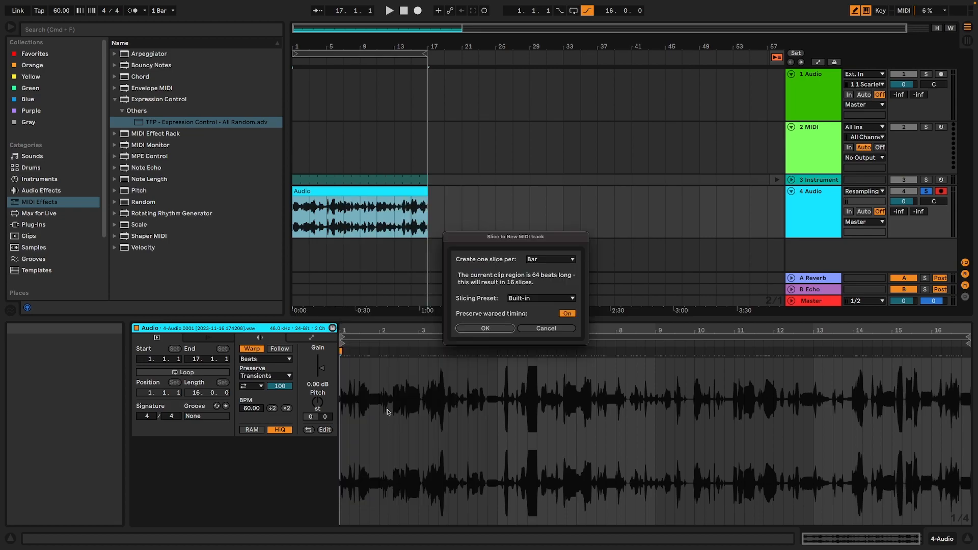
{"action": "left_click", "coordinate": [565, 300]}
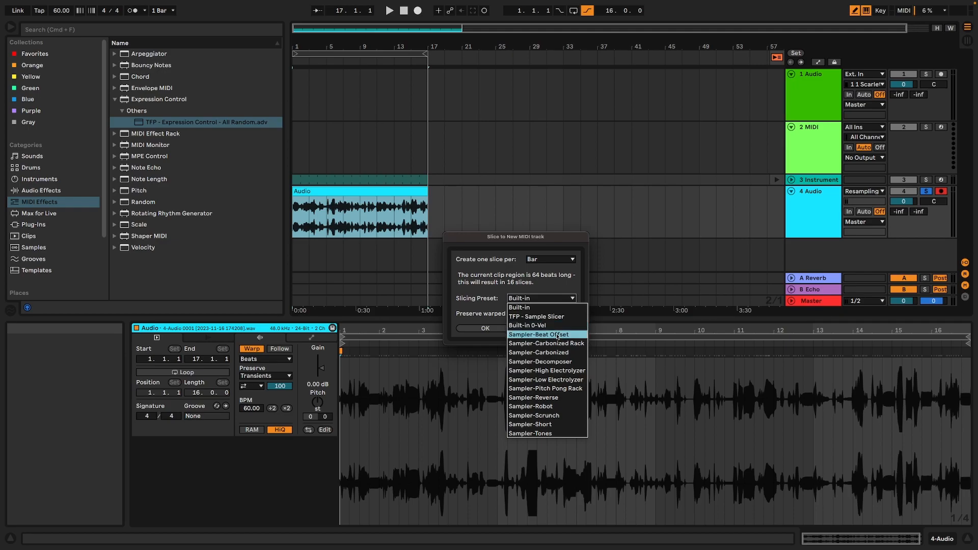
{"action": "left_click", "coordinate": [558, 337]}
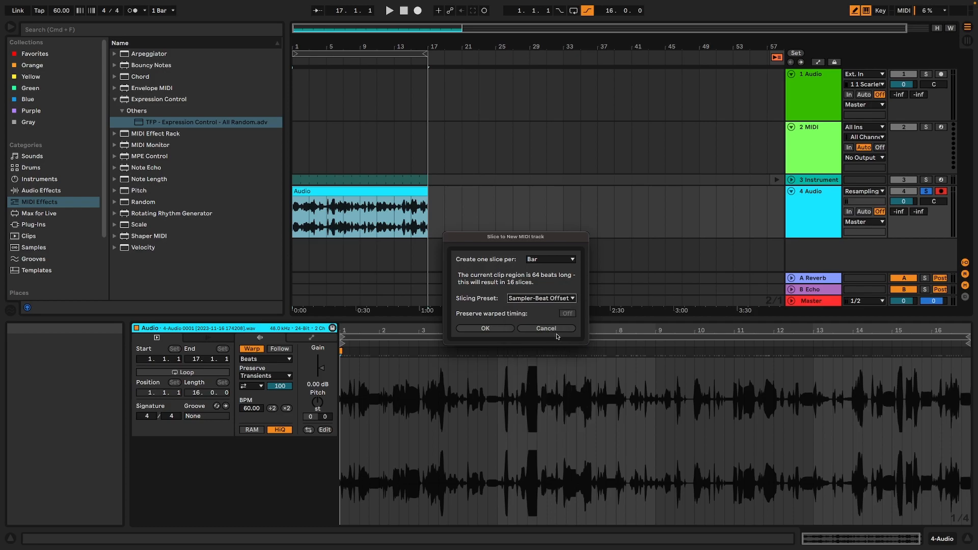
{"action": "left_click", "coordinate": [505, 330]}
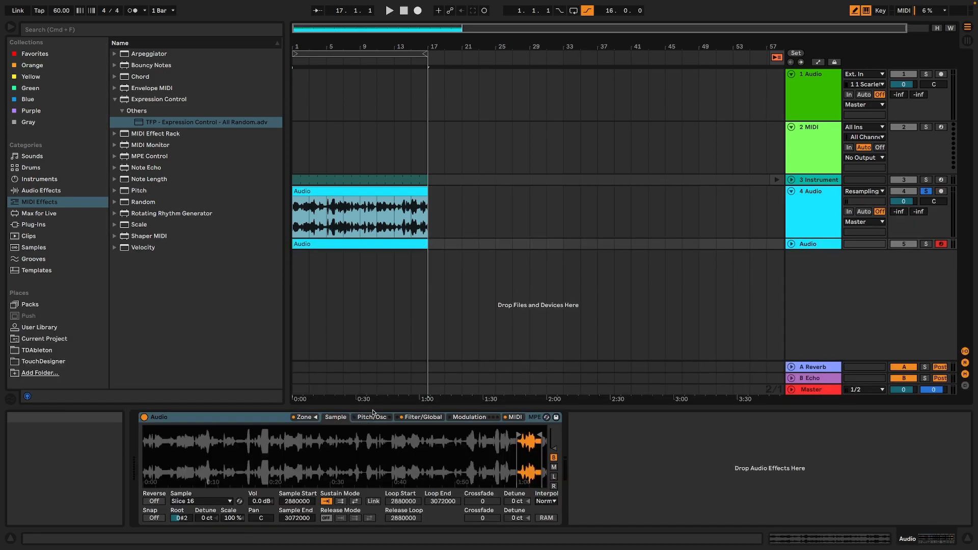
Show the Sampler's zone list, select all slices and crop their samples into separate files.
{"action": "left_click", "coordinate": [301, 418]}
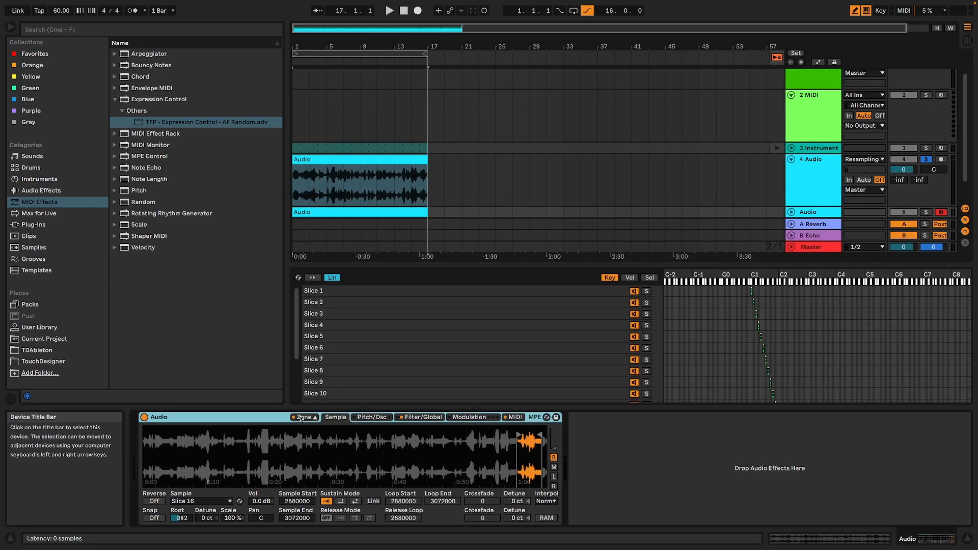
{"action": "left_click", "coordinate": [372, 348]}
{"action": "key", "text": "super+a"}
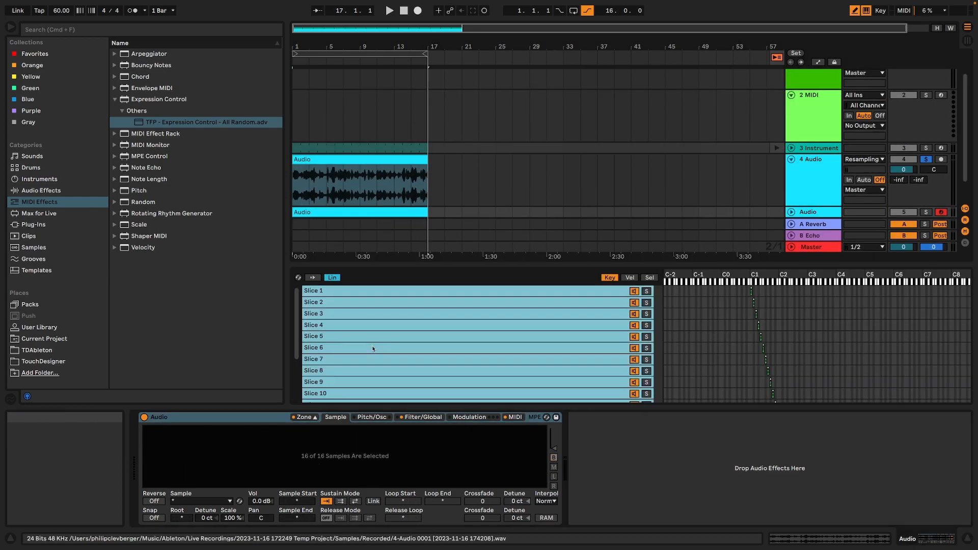
{"action": "right_click", "coordinate": [333, 302]}
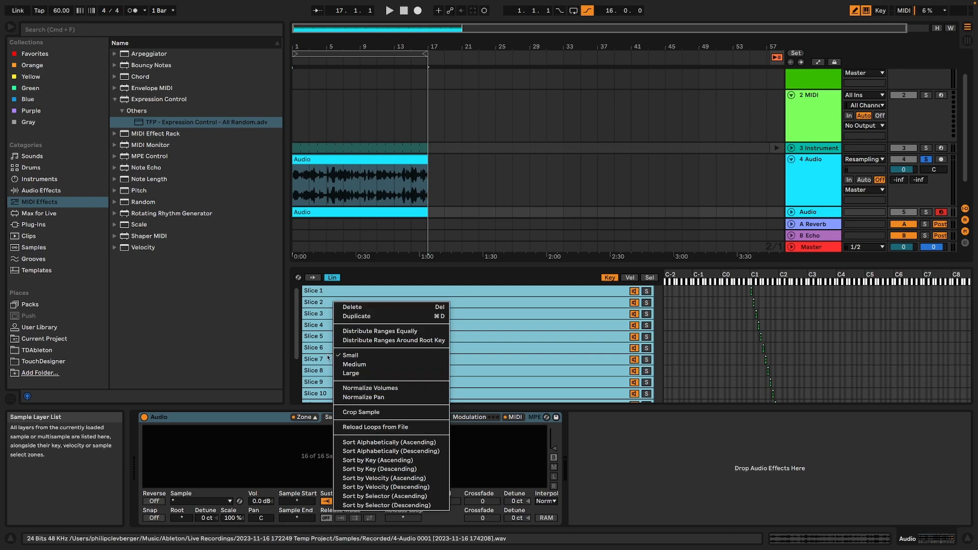
{"action": "right_click", "coordinate": [310, 302]}
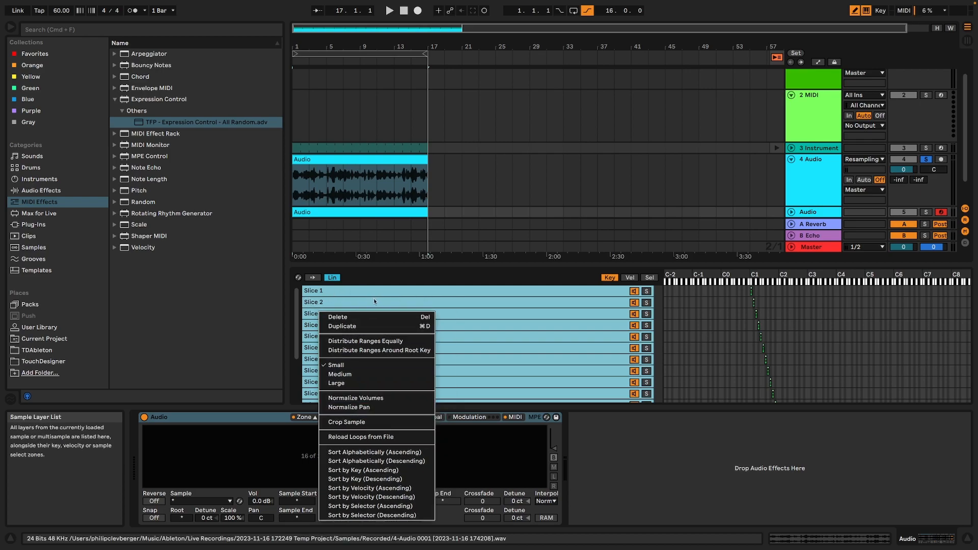
{"action": "left_click", "coordinate": [304, 311]}
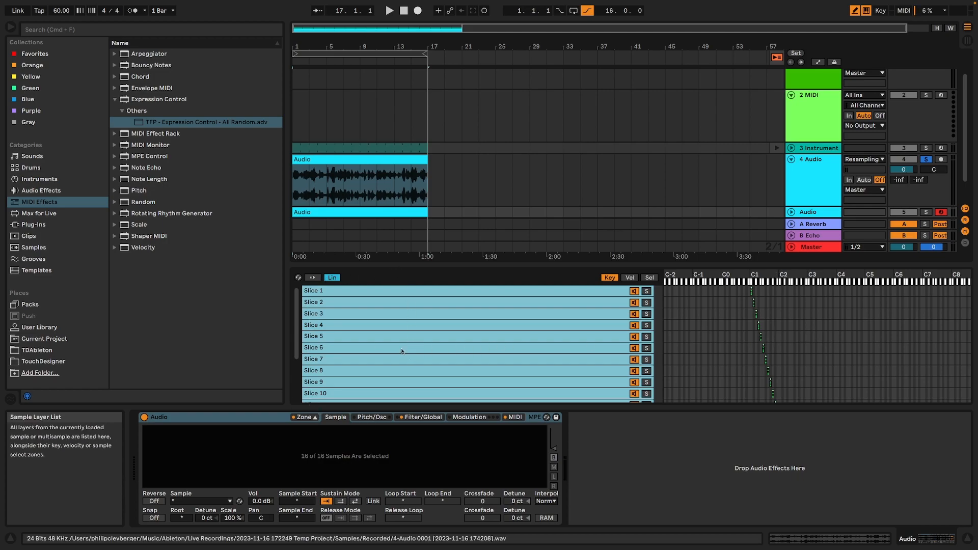
{"action": "right_click", "coordinate": [340, 303]}
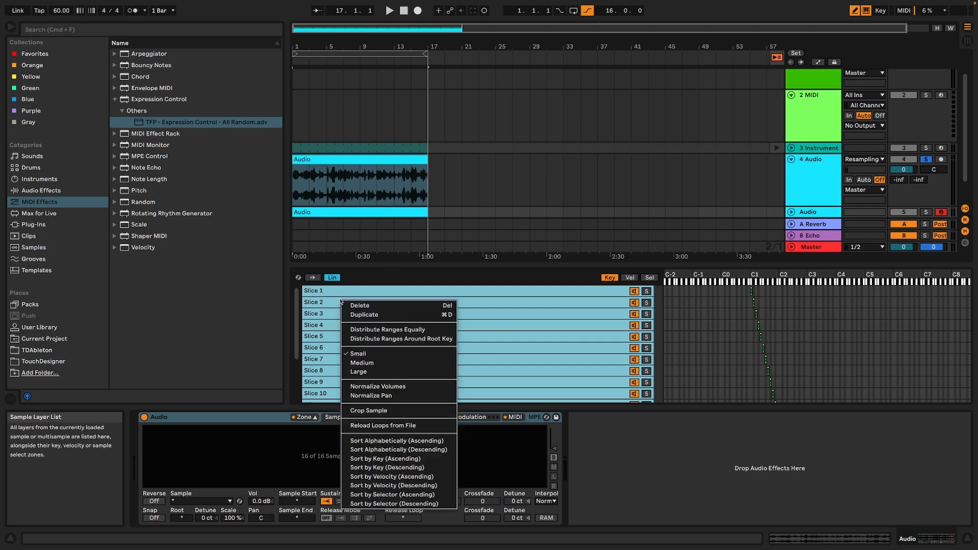
{"action": "left_click", "coordinate": [407, 410]}
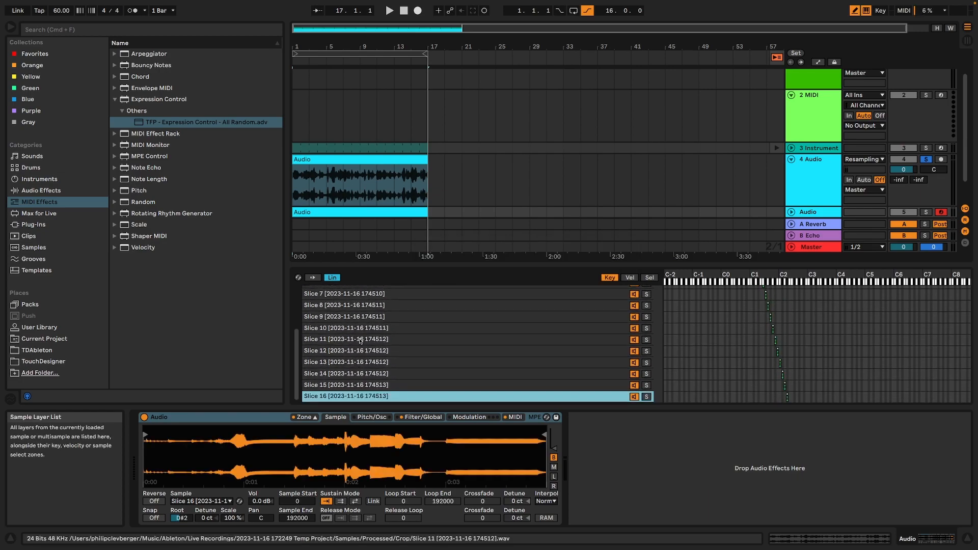
Reveal the cropped Slice 11 sample file in Finder.
{"action": "left_click", "coordinate": [372, 340]}
{"action": "right_click", "coordinate": [333, 341]}
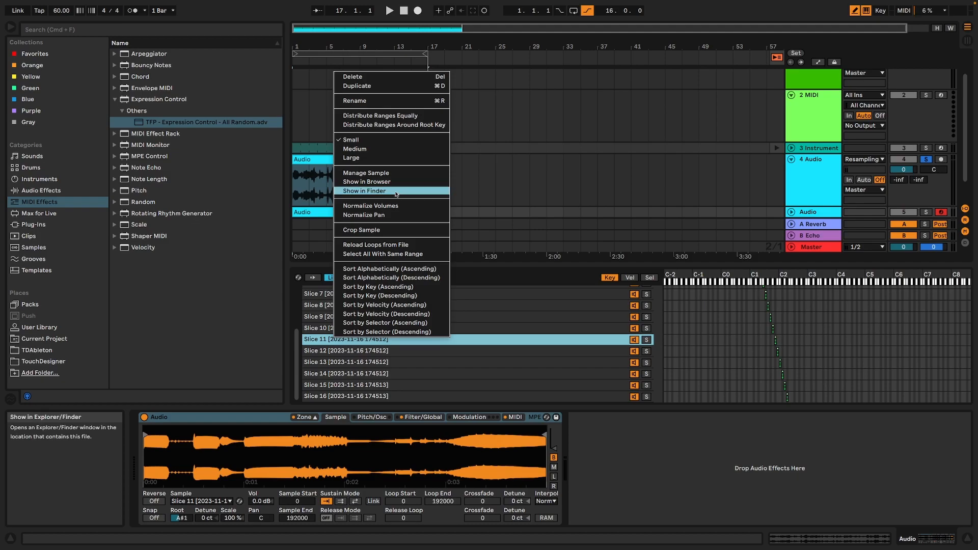
{"action": "left_click", "coordinate": [396, 194]}
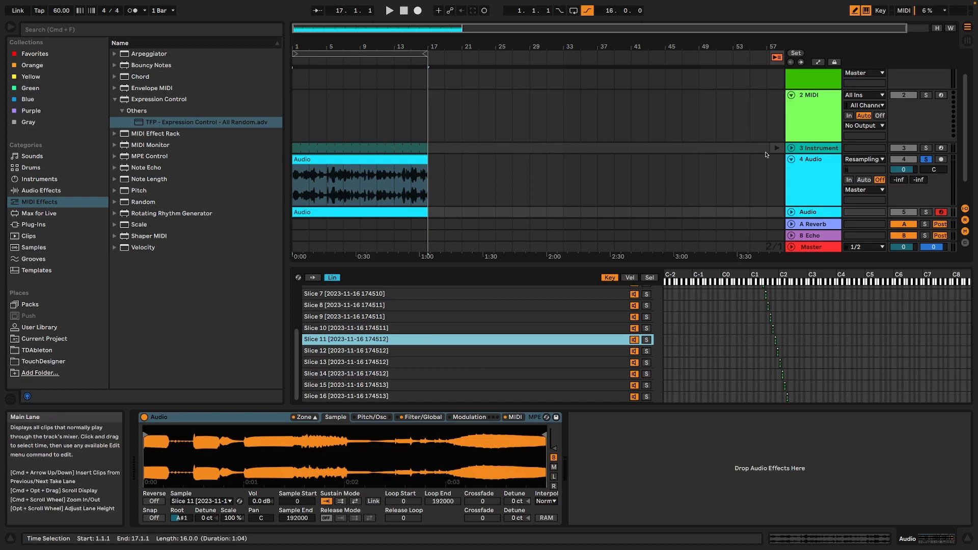
Unsolo the resampling track and mute both it and the new sliced Sampler track.
{"action": "left_click", "coordinate": [926, 159]}
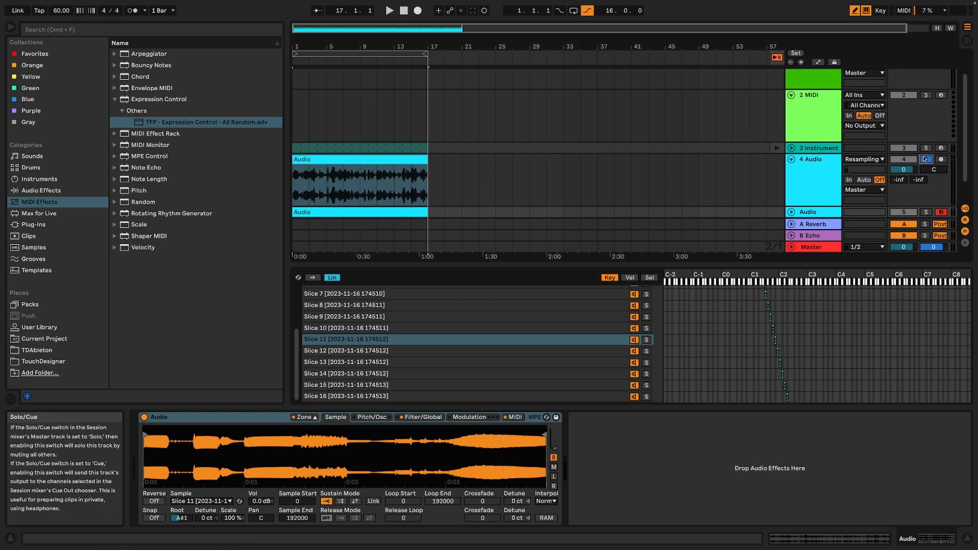
{"action": "left_click", "coordinate": [908, 161]}
{"action": "left_click", "coordinate": [909, 160]}
{"action": "left_click", "coordinate": [903, 212]}
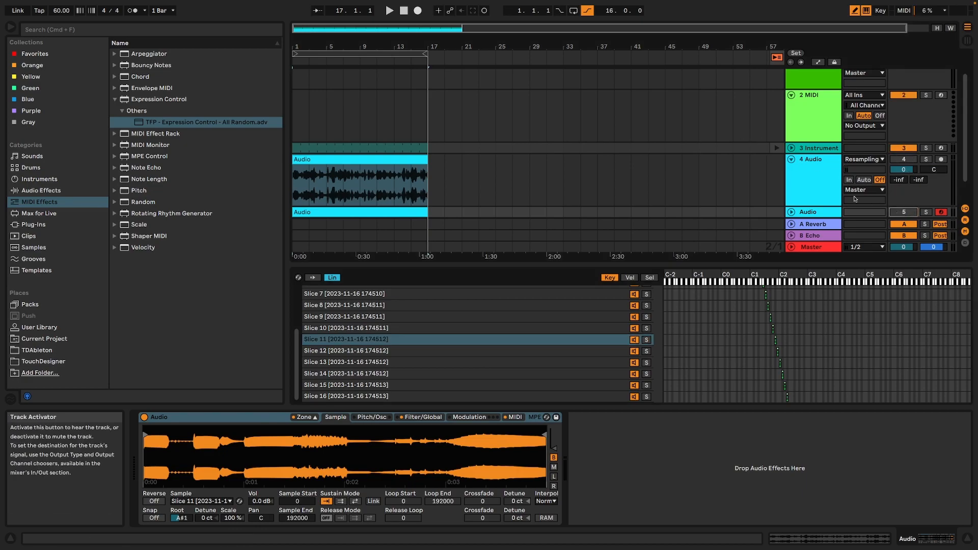
Insert the Minor Pentatonic Scale preset before the instrument rack on track 3 and set its base to D#.
{"action": "left_click", "coordinate": [808, 149]}
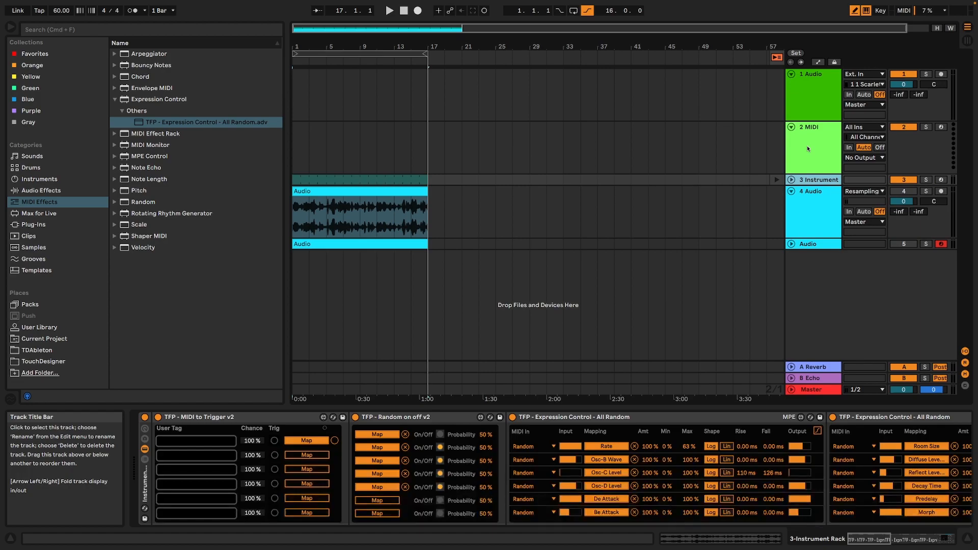
{"action": "left_click", "coordinate": [115, 224]}
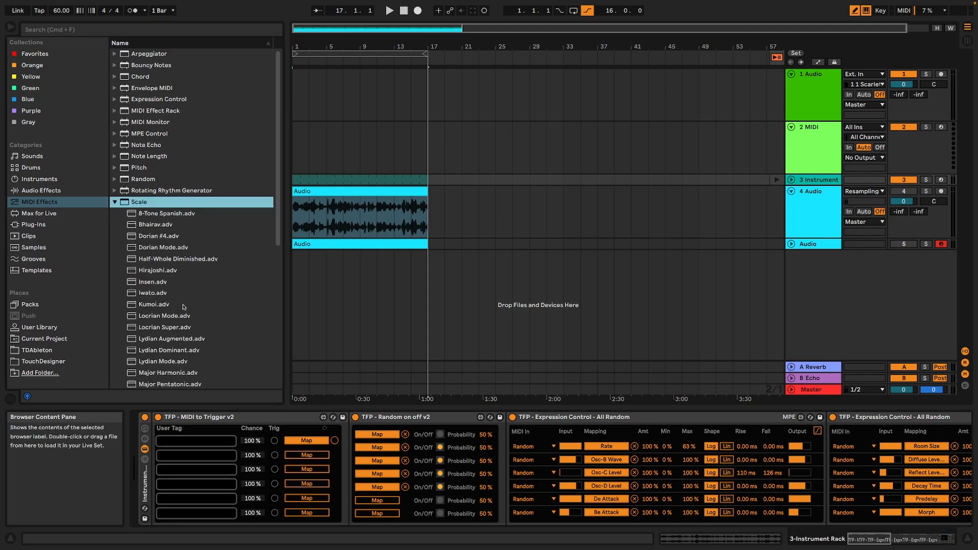
{"action": "scroll", "coordinate": [180, 303], "scroll_direction": "down", "scroll_amount": 3}
{"action": "scroll", "coordinate": [165, 351], "scroll_direction": "down", "scroll_amount": 5}
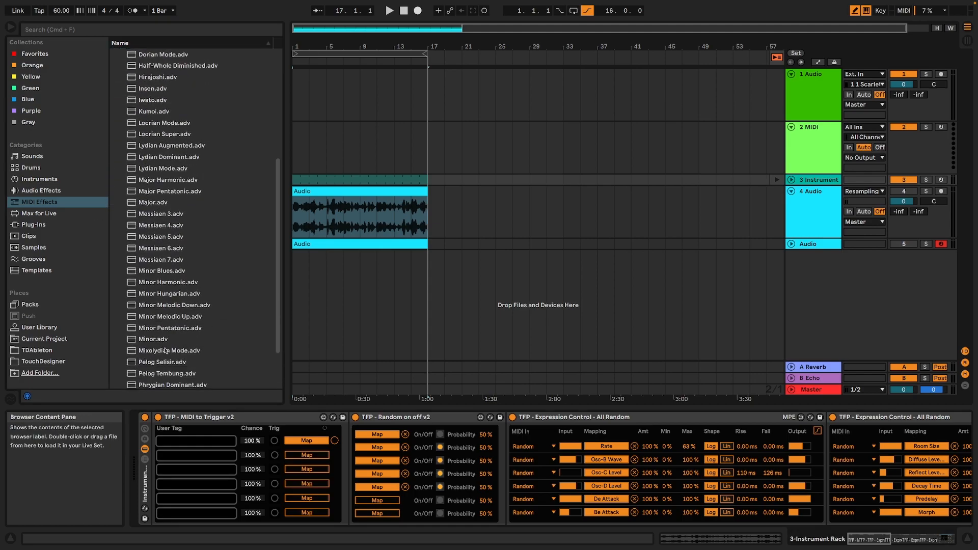
{"action": "left_click", "coordinate": [199, 333]}
{"action": "left_click_drag", "start_coordinate": [193, 336], "coordinate": [144, 437]}
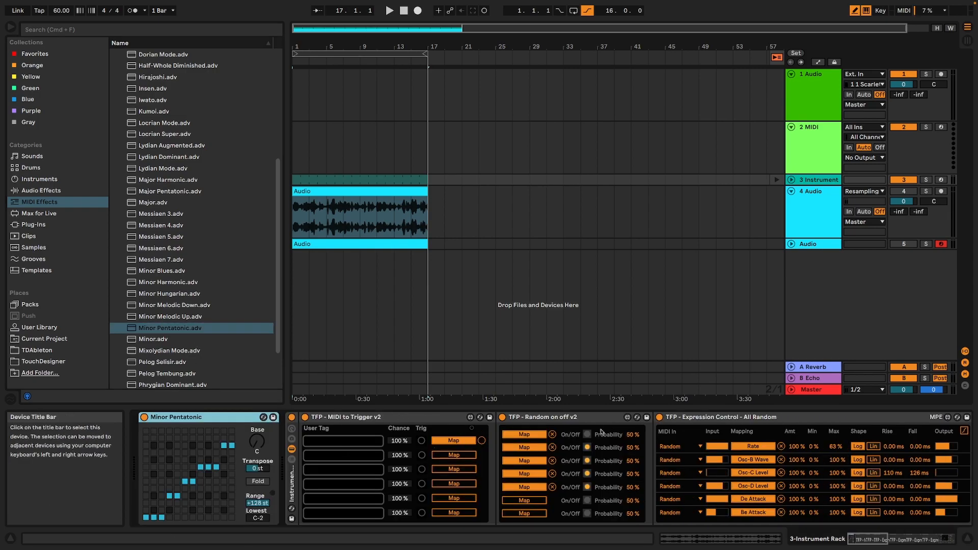
{"action": "left_click", "coordinate": [259, 449]}
{"action": "left_click_drag", "start_coordinate": [257, 442], "coordinate": [256, 434]}
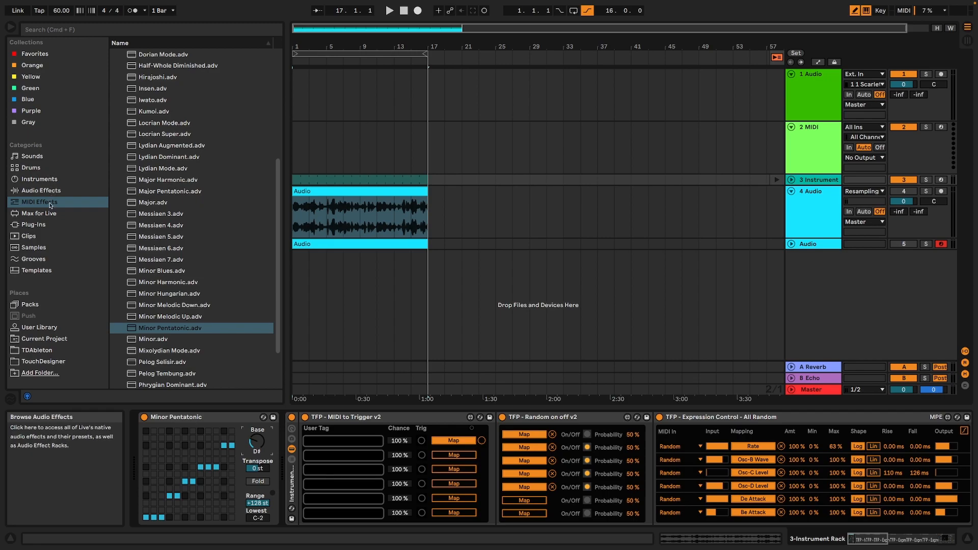
Insert a Random MIDI effect before the Minor Pentatonic scale and set its chance to 37 %.
{"action": "scroll", "coordinate": [167, 253], "scroll_direction": "up", "scroll_amount": 5}
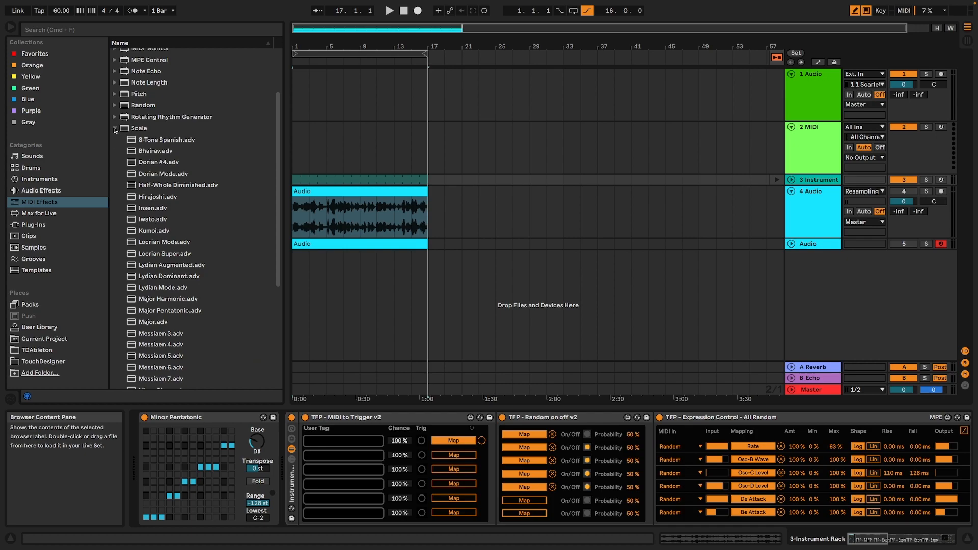
{"action": "left_click_drag", "start_coordinate": [129, 105], "coordinate": [204, 418]}
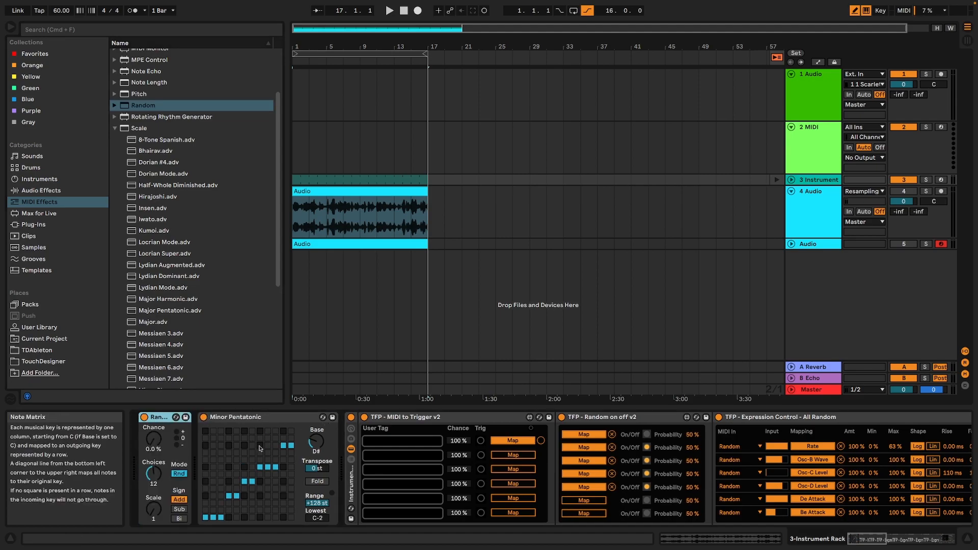
{"action": "left_click_drag", "start_coordinate": [153, 439], "coordinate": [154, 425]}
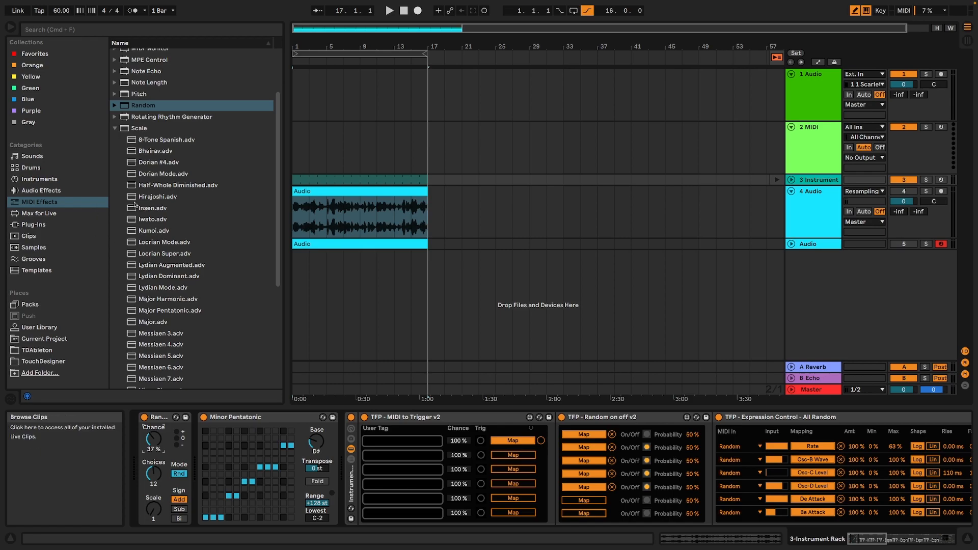
Insert a Chord effect followed by an Arpeggiator between the Random effect and the Minor Pentatonic scale.
{"action": "left_click", "coordinate": [116, 129]}
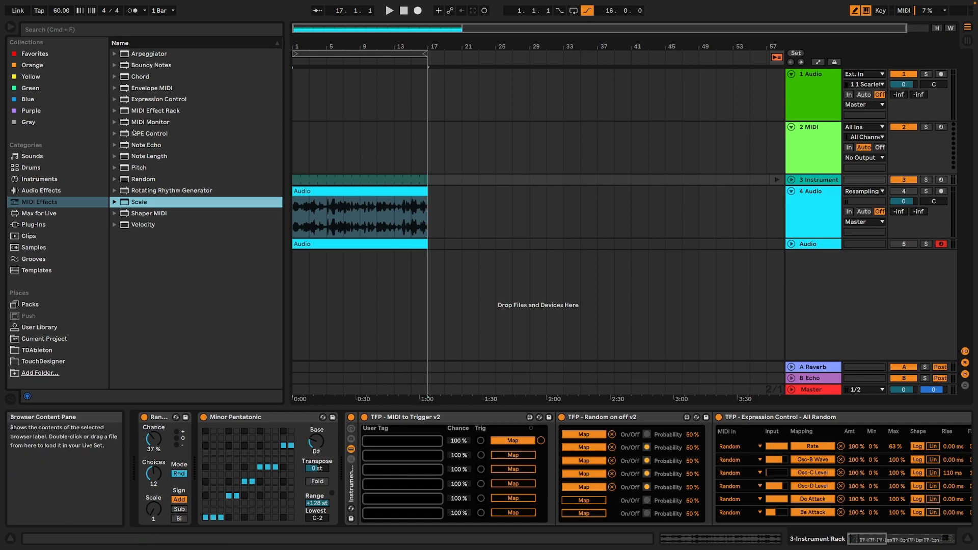
{"action": "mouse_move", "coordinate": [126, 76]}
{"action": "left_mouse_down"}
{"action": "mouse_move", "coordinate": [173, 217]}
{"action": "mouse_move", "coordinate": [196, 423]}
{"action": "left_mouse_up"}
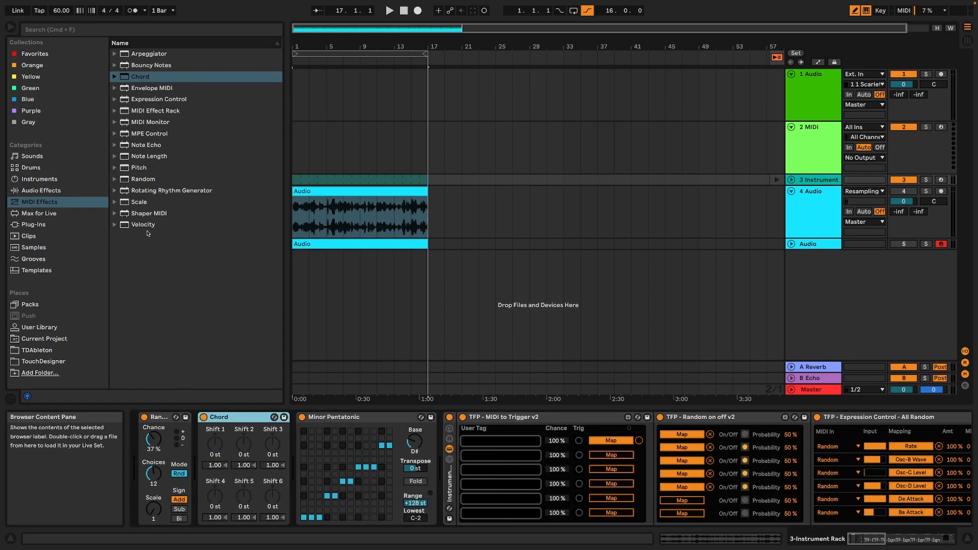
{"action": "left_click", "coordinate": [140, 54]}
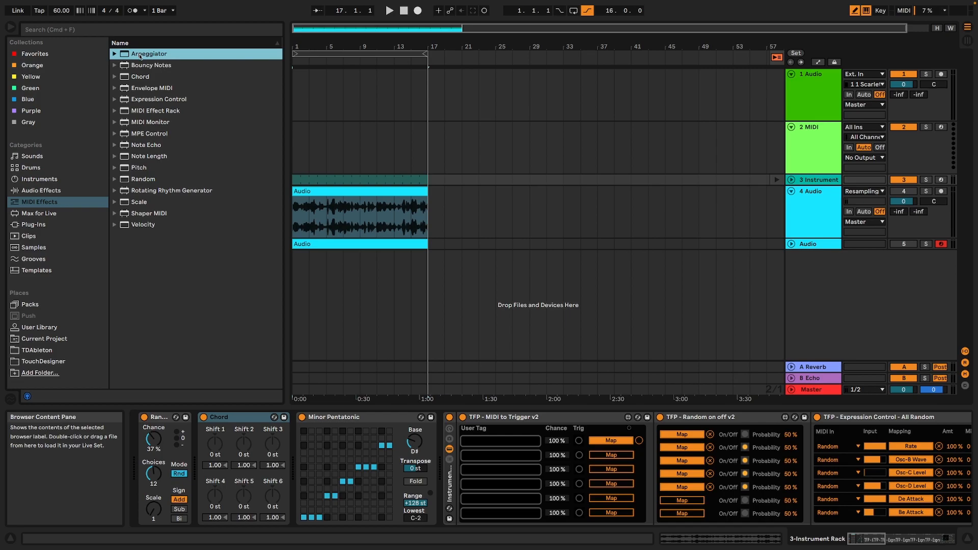
{"action": "left_click_drag", "start_coordinate": [140, 56], "coordinate": [290, 446]}
Set the Arpeggiator's rate to 1/32, style to Random and transpose steps to 1 while auditioning the result.
{"action": "key", "text": "space"}
{"action": "left_click_drag", "start_coordinate": [343, 474], "coordinate": [344, 499]}
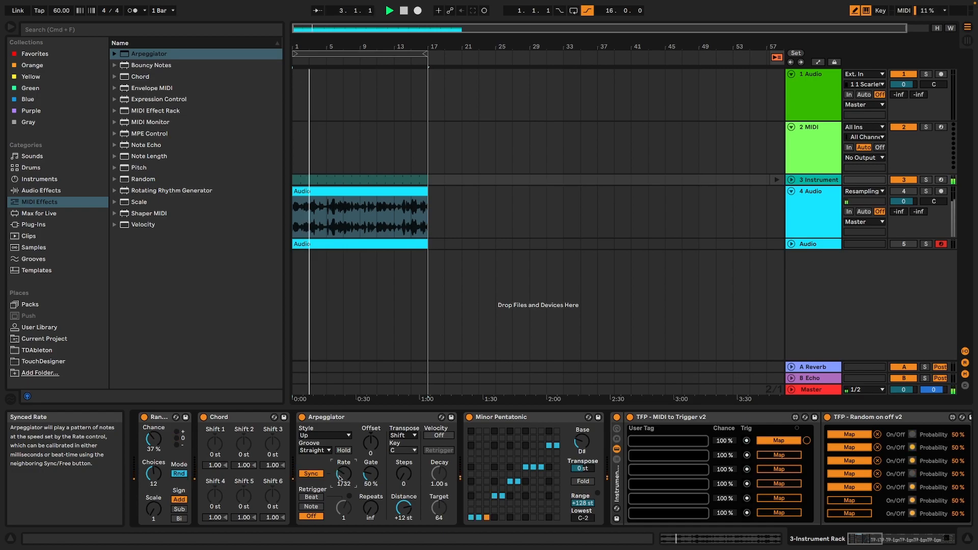
{"action": "key", "text": "space"}
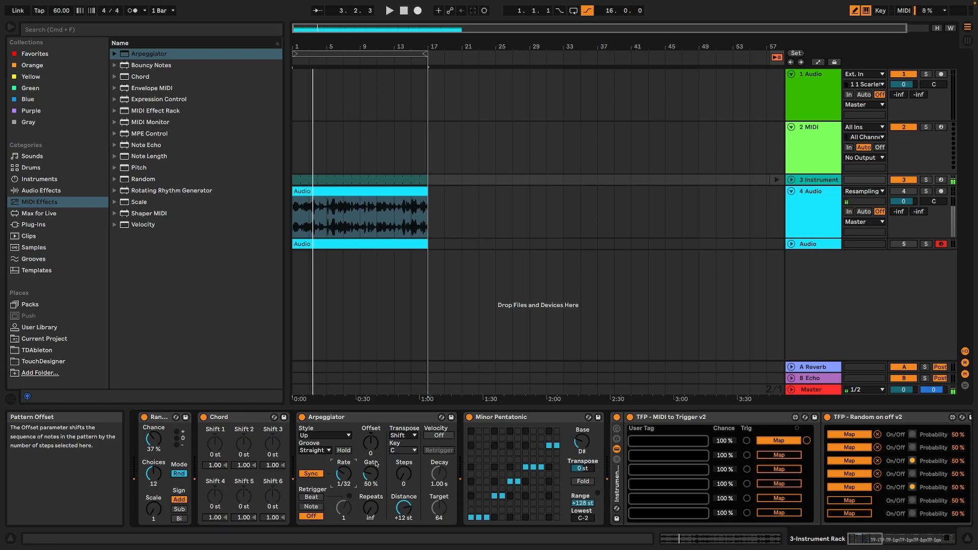
{"action": "left_click", "coordinate": [331, 436]}
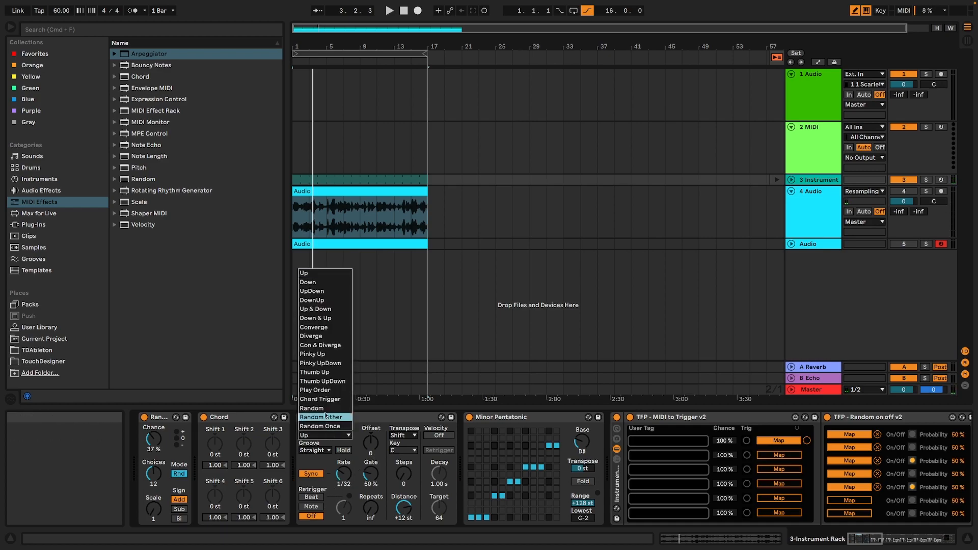
{"action": "left_click", "coordinate": [311, 408]}
{"action": "key", "text": "space"}
{"action": "left_click_drag", "start_coordinate": [402, 469], "coordinate": [401, 462]}
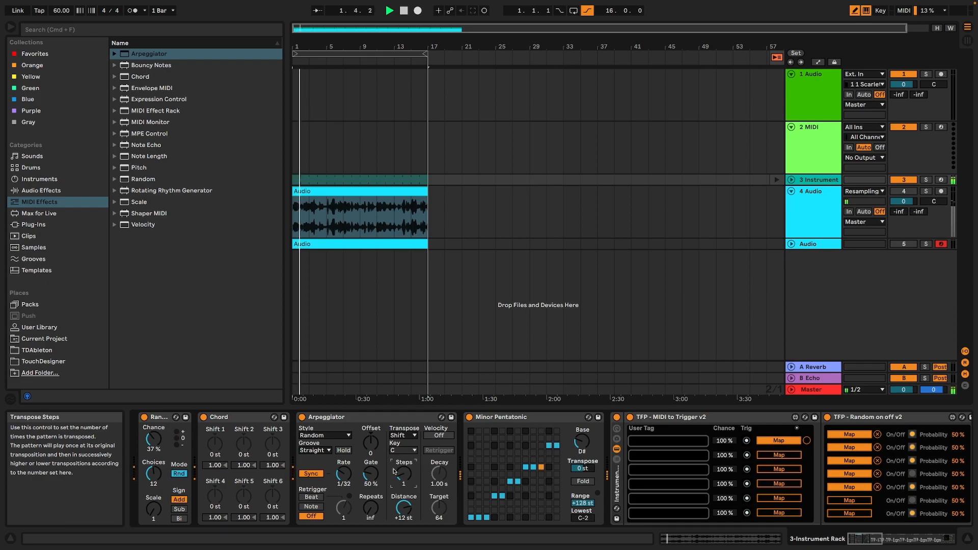
{"action": "key", "text": "space"}
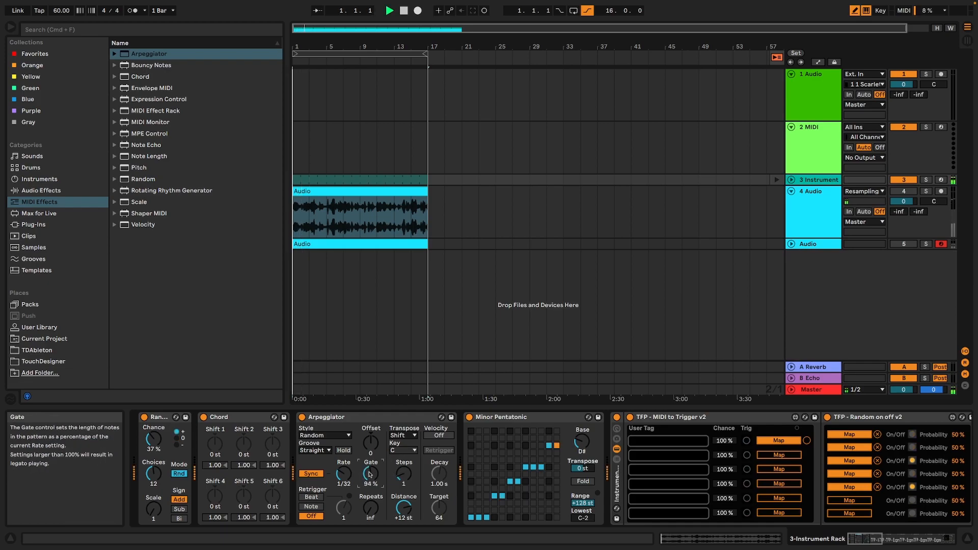
Set the Arpeggiator's gate to 44 % and stop playback.
{"action": "left_click_drag", "start_coordinate": [370, 474], "coordinate": [371, 478]}
{"action": "key", "text": "space"}
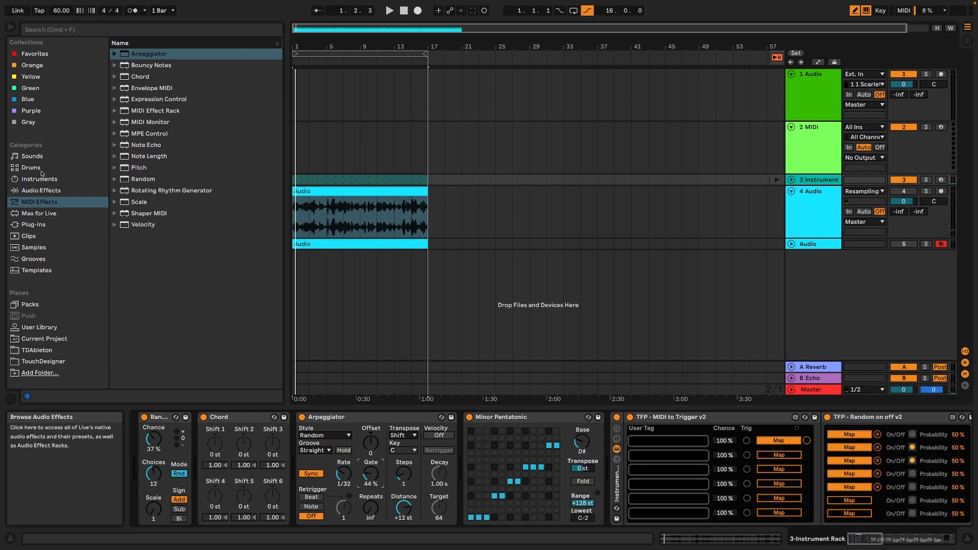
Insert the TFP - Expression Control - All Random preset before the Random effect on track 3.
{"action": "left_click", "coordinate": [34, 213]}
{"action": "left_click", "coordinate": [42, 205]}
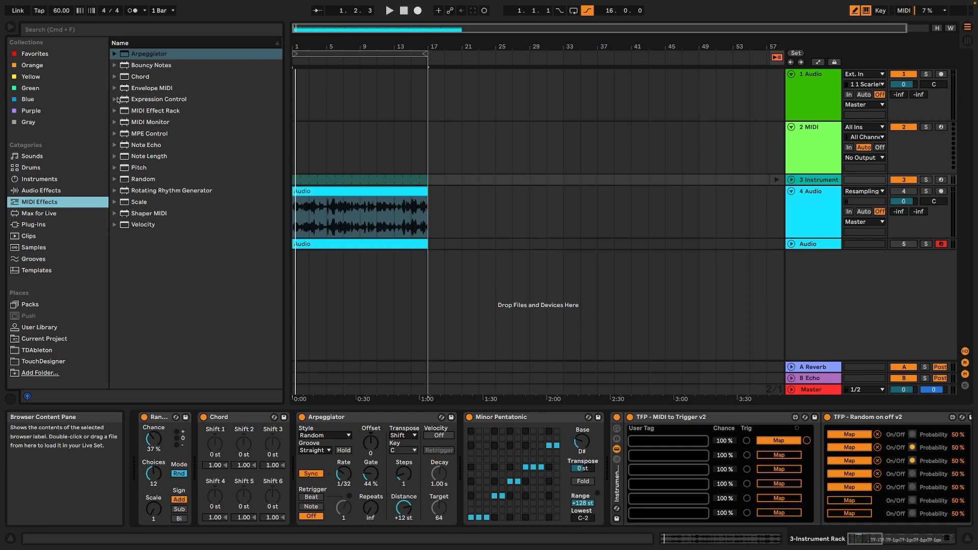
{"action": "left_click", "coordinate": [118, 99]}
{"action": "left_click", "coordinate": [142, 123]}
{"action": "left_click_drag", "start_coordinate": [160, 226], "coordinate": [142, 437]}
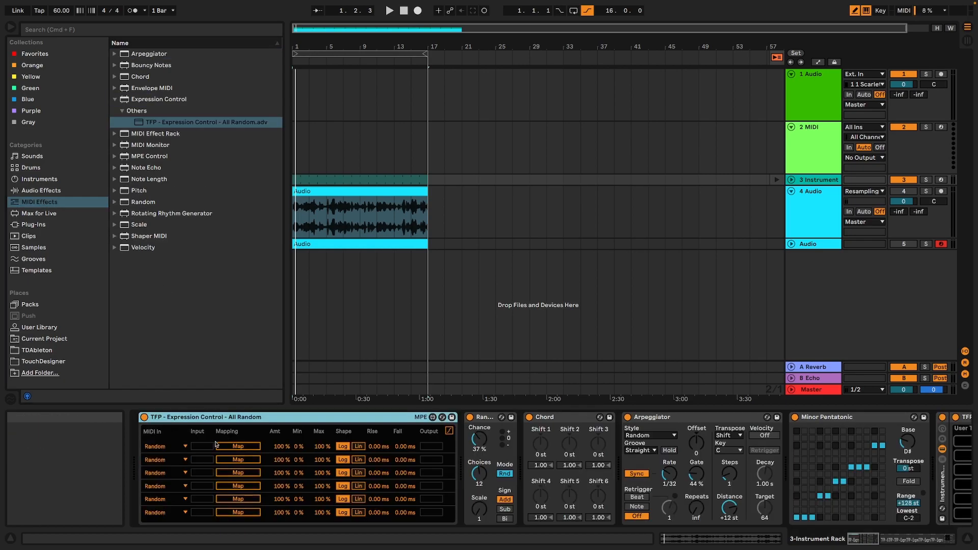
Map the first three Expression Control rows to the Chord effect's Shift 1, Shift 2 and Shift 3.
{"action": "left_click", "coordinate": [541, 443]}
{"action": "left_click", "coordinate": [258, 459]}
{"action": "left_click", "coordinate": [569, 444]}
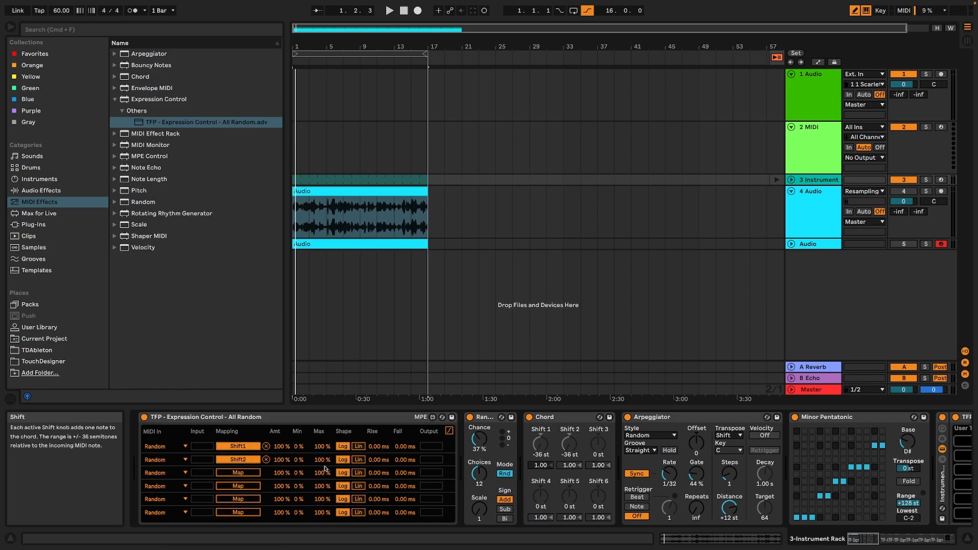
{"action": "left_click", "coordinate": [238, 473]}
{"action": "left_click", "coordinate": [598, 443]}
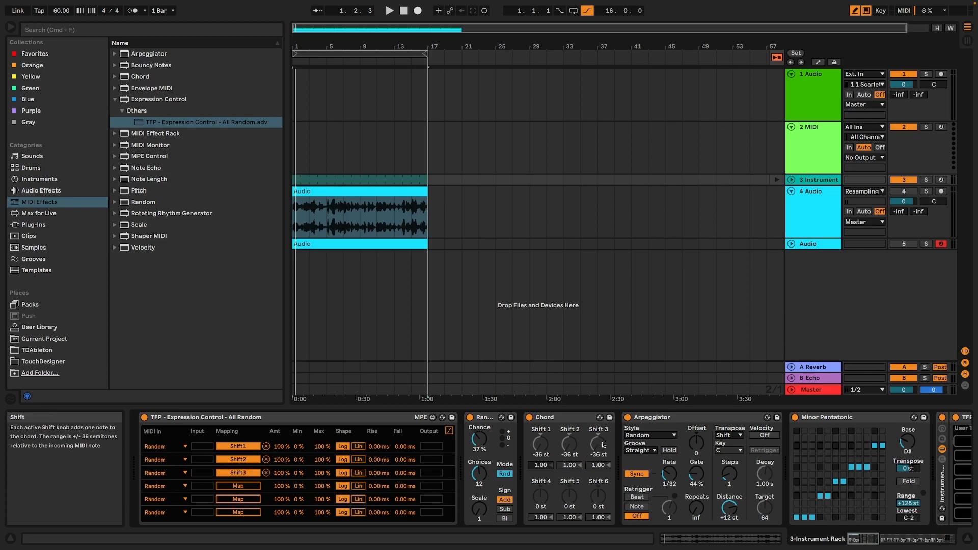
Turn off the Arpeggiator and audition the randomised chord shifts.
{"action": "left_click", "coordinate": [628, 418]}
{"action": "key", "text": "space"}
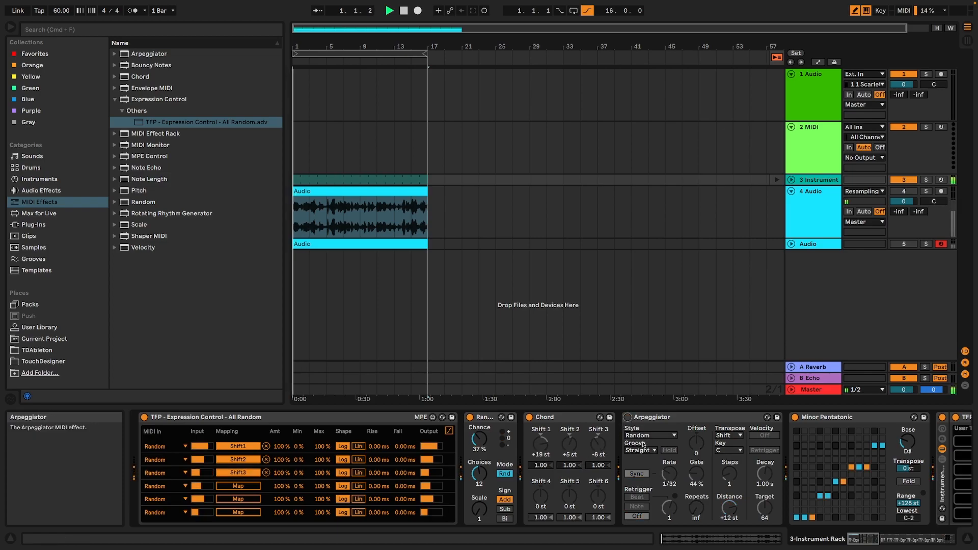
{"action": "key", "text": "space"}
Limit the Shift 1, 2 and 3 mapping ranges to 38–69 %, 36–62 % and 34–66 %, and audition the result.
{"action": "left_click_drag", "start_coordinate": [322, 446], "coordinate": [321, 489]}
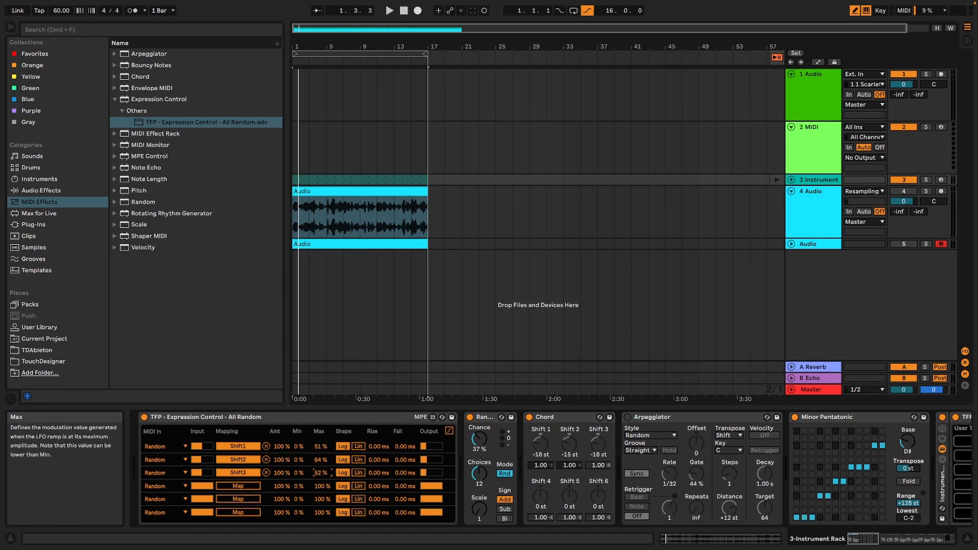
{"action": "mouse_move", "coordinate": [319, 446]}
{"action": "left_mouse_down"}
{"action": "mouse_move", "coordinate": [320, 479]}
{"action": "mouse_move", "coordinate": [300, 438]}
{"action": "mouse_move", "coordinate": [298, 448]}
{"action": "mouse_move", "coordinate": [320, 435]}
{"action": "mouse_move", "coordinate": [299, 451]}
{"action": "mouse_move", "coordinate": [300, 462]}
{"action": "mouse_move", "coordinate": [313, 452]}
{"action": "mouse_move", "coordinate": [321, 465]}
{"action": "mouse_move", "coordinate": [299, 467]}
{"action": "mouse_move", "coordinate": [320, 472]}
{"action": "mouse_move", "coordinate": [320, 461]}
{"action": "left_mouse_up"}
{"action": "key", "text": "space"}
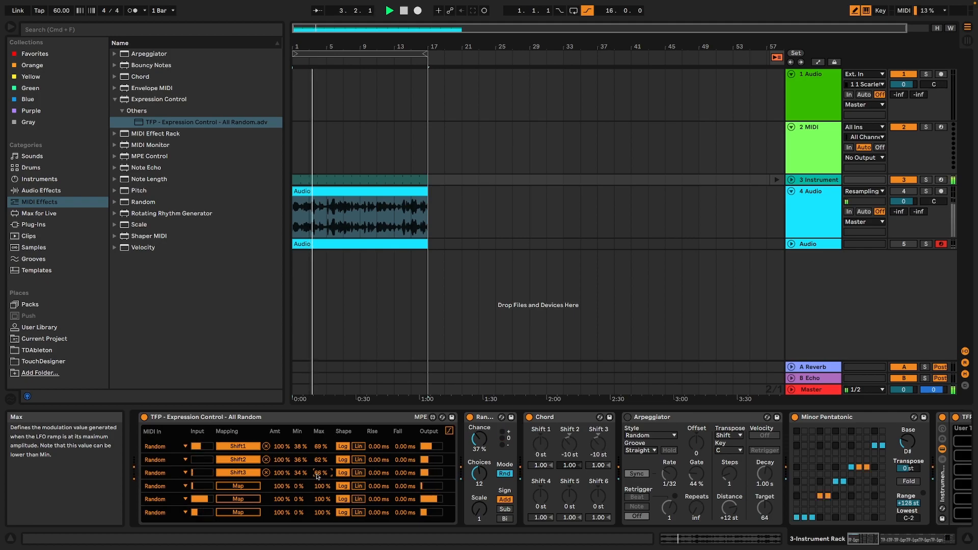
{"action": "key", "text": "space"}
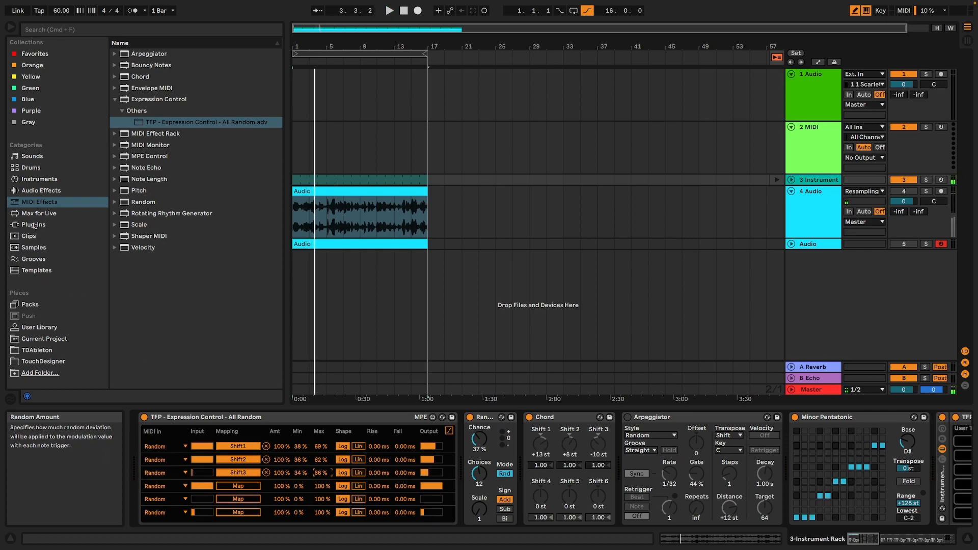
Find the TFP - Random on off v2 device and insert it between Expression Control and the Random effect.
{"action": "left_click", "coordinate": [67, 213]}
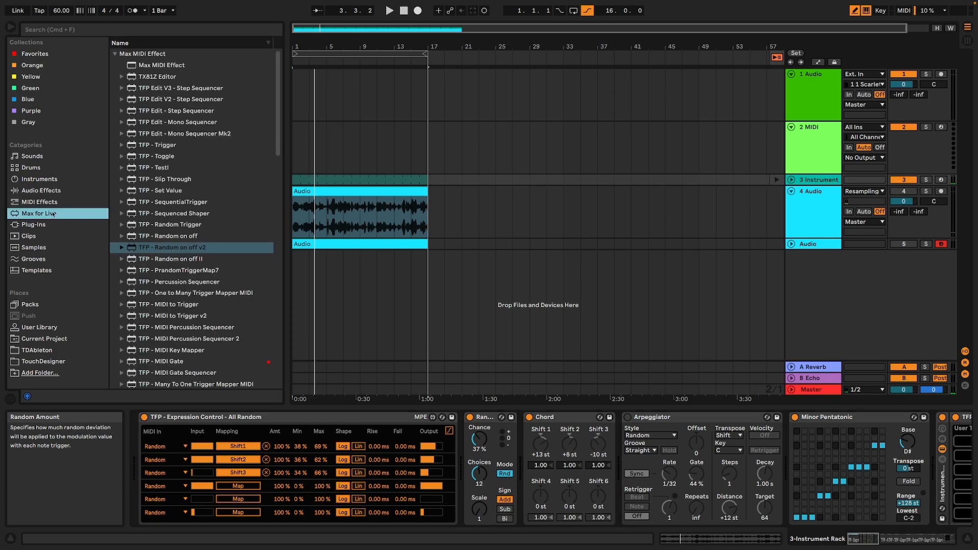
{"action": "left_click", "coordinate": [60, 30]}
{"action": "type", "text": "random"}
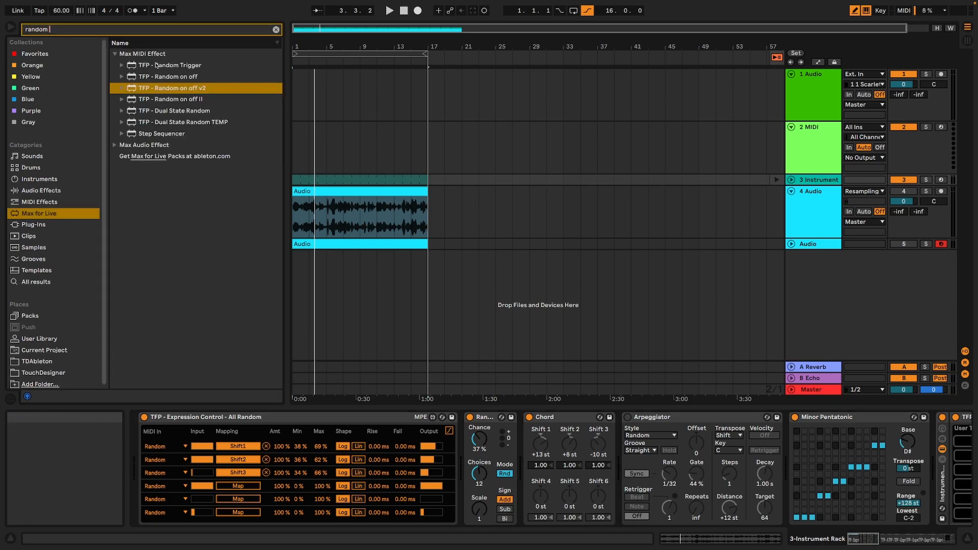
{"action": "double_click", "coordinate": [198, 88]}
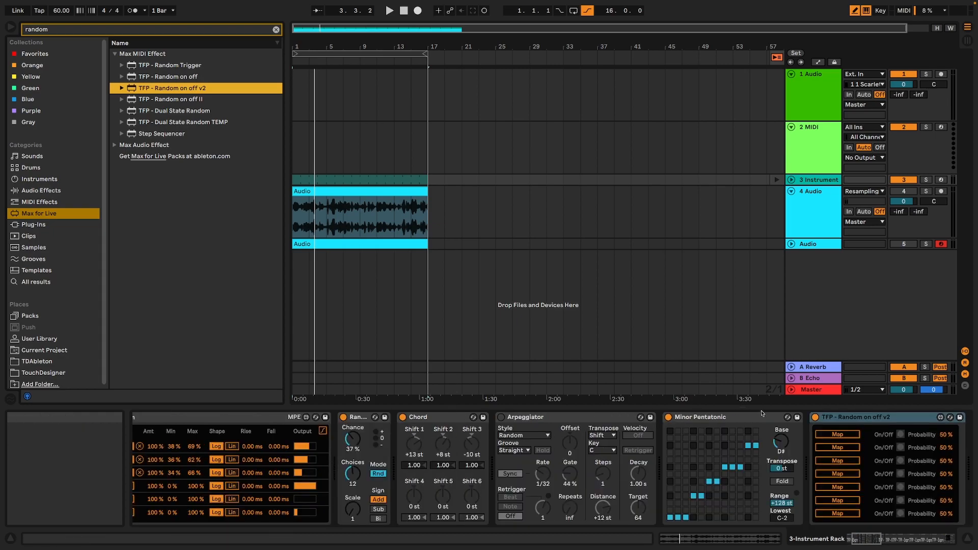
{"action": "left_click", "coordinate": [816, 421]}
{"action": "left_click_drag", "start_coordinate": [816, 421], "coordinate": [340, 447]}
Map the new Random on off device's first slot to the Chord effect's on/off switch and audition it.
{"action": "left_click", "coordinate": [363, 433]}
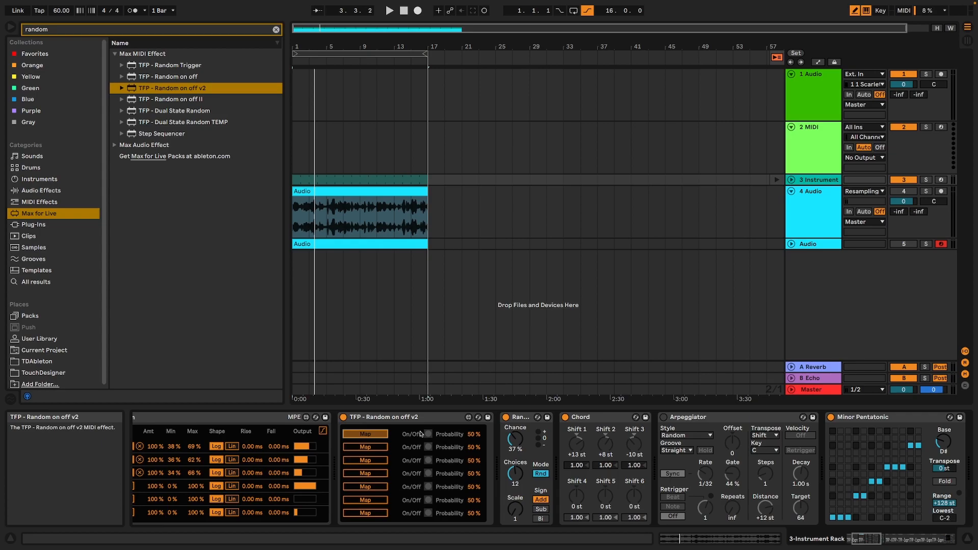
{"action": "key", "text": "space"}
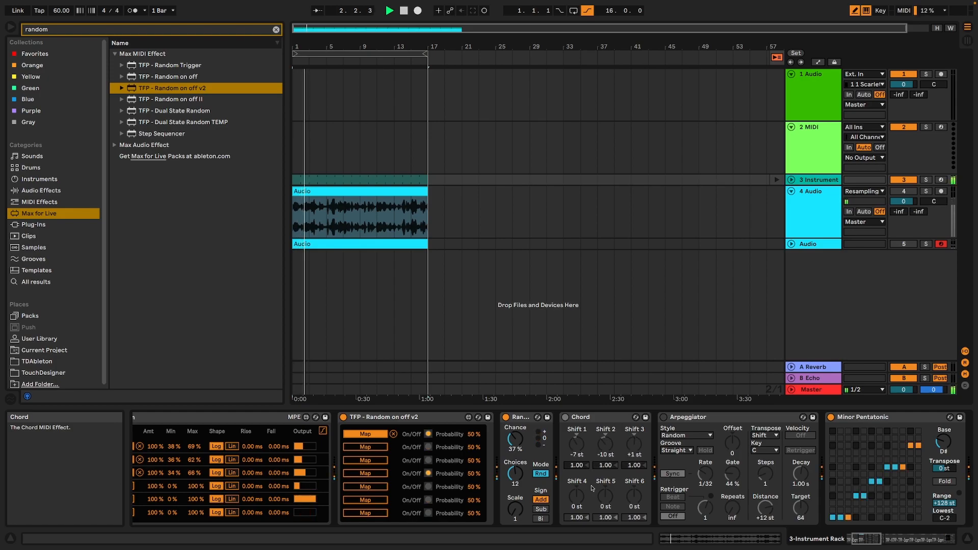
{"action": "key", "text": "space"}
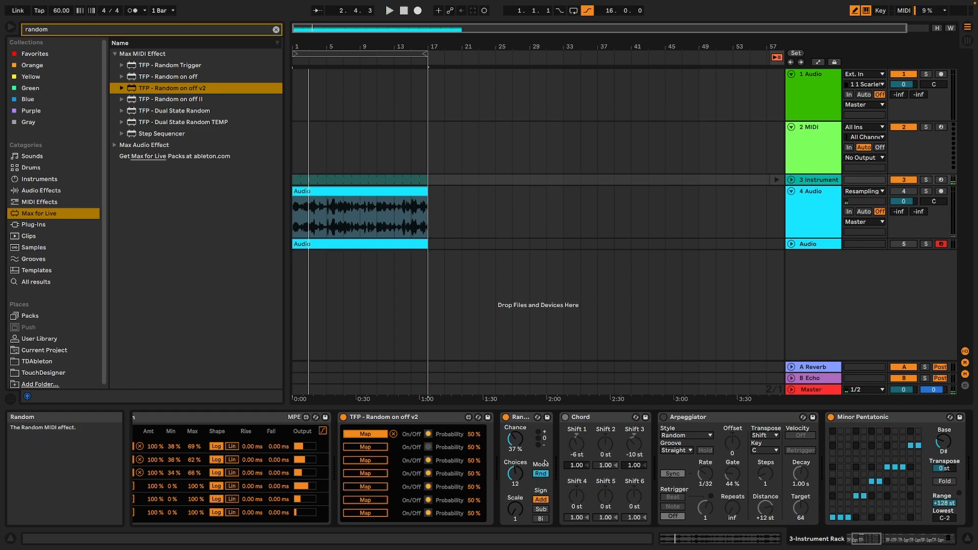
Map the Random on off device's second slot to the Arpeggiator's on/off switch and set its probability to 37 % during playback.
{"action": "left_click", "coordinate": [363, 448]}
{"action": "left_click", "coordinate": [628, 442]}
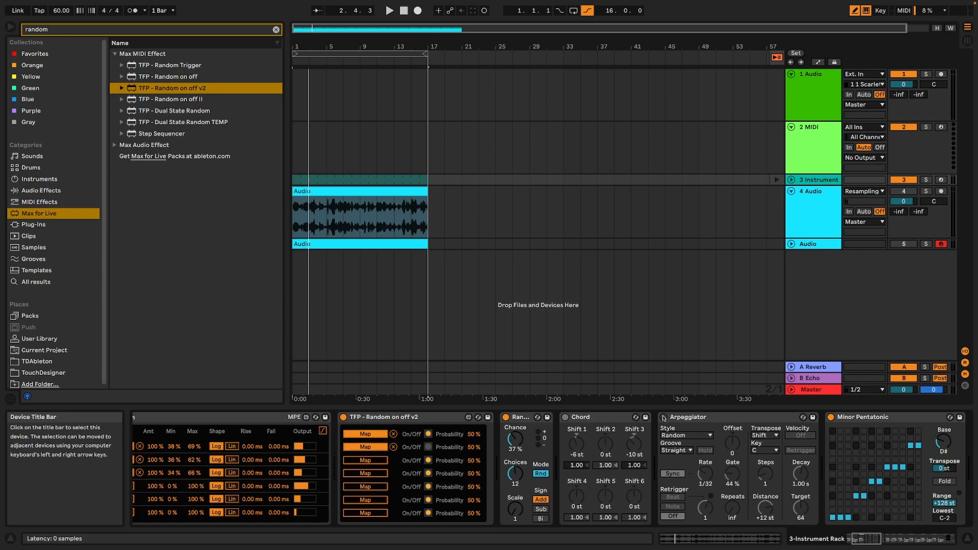
{"action": "key", "text": "space"}
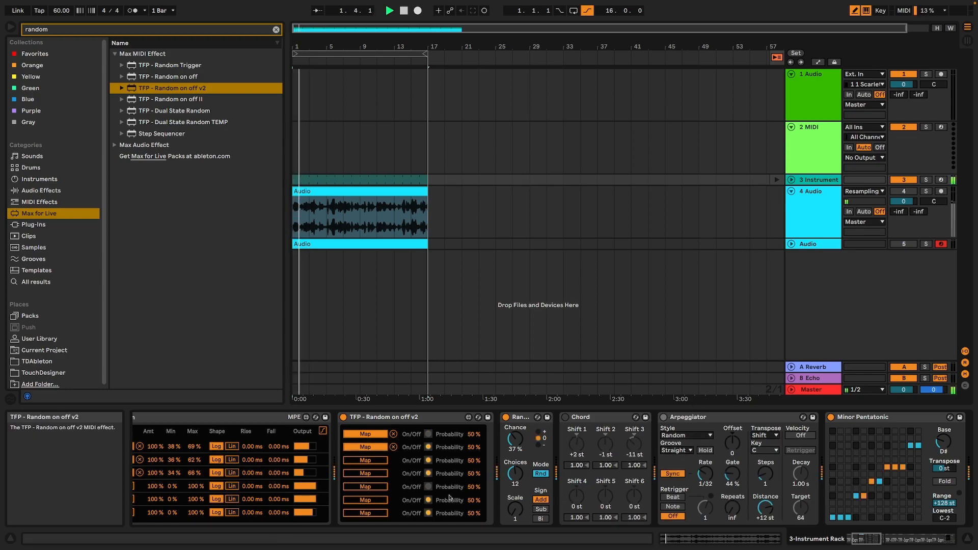
{"action": "left_click_drag", "start_coordinate": [475, 449], "coordinate": [474, 455]}
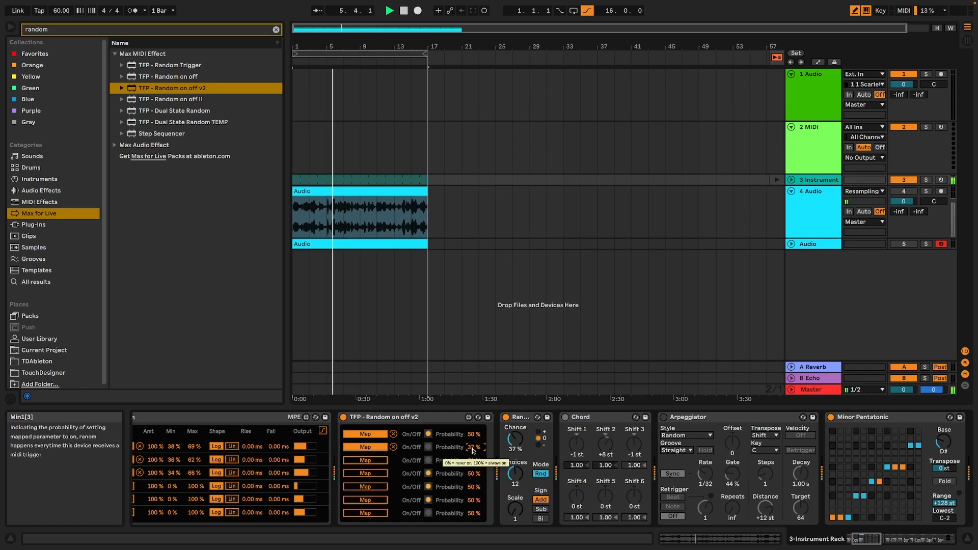
{"action": "key", "text": "space"}
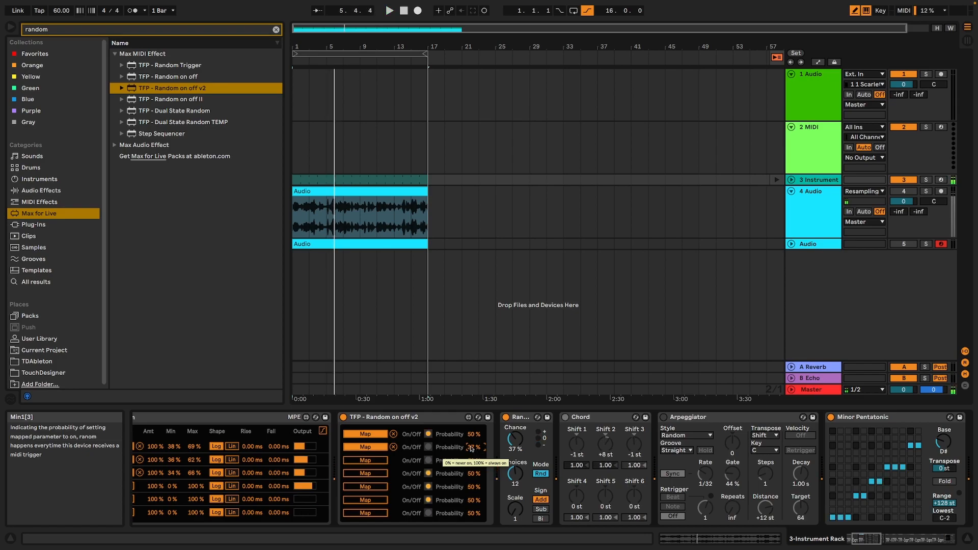
Insert a new audio track directly below track 3, arm it and set its input to Resampling.
{"action": "right_click", "coordinate": [829, 191]}
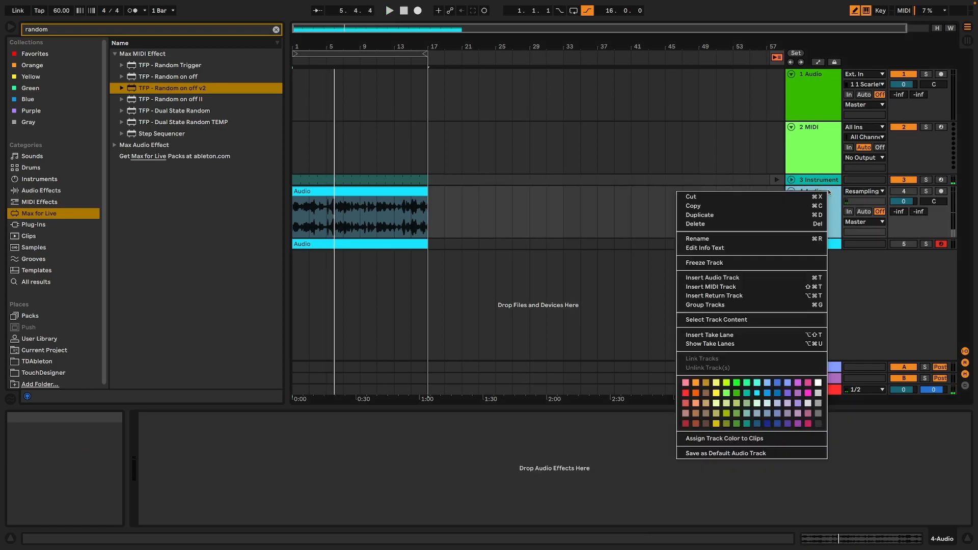
{"action": "left_click", "coordinate": [786, 277]}
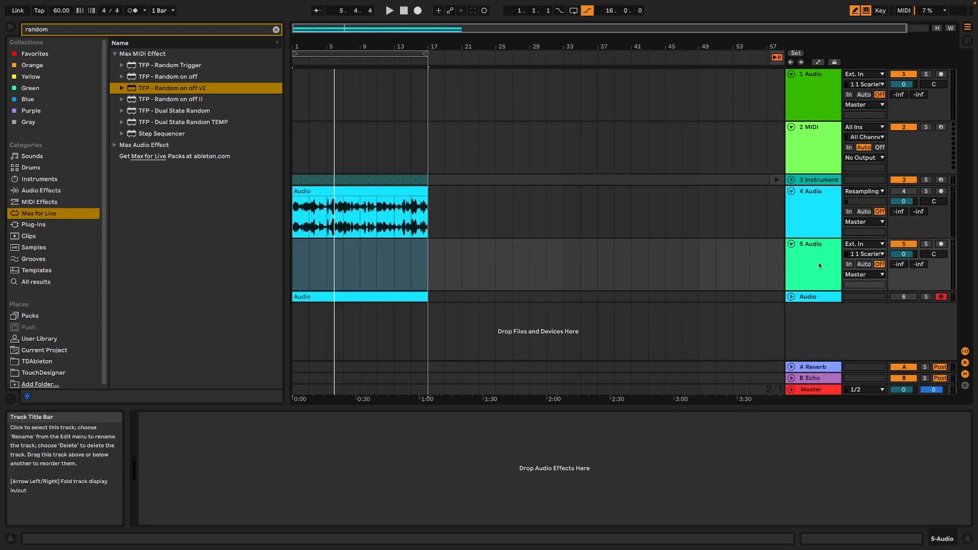
{"action": "left_click_drag", "start_coordinate": [820, 262], "coordinate": [824, 193]}
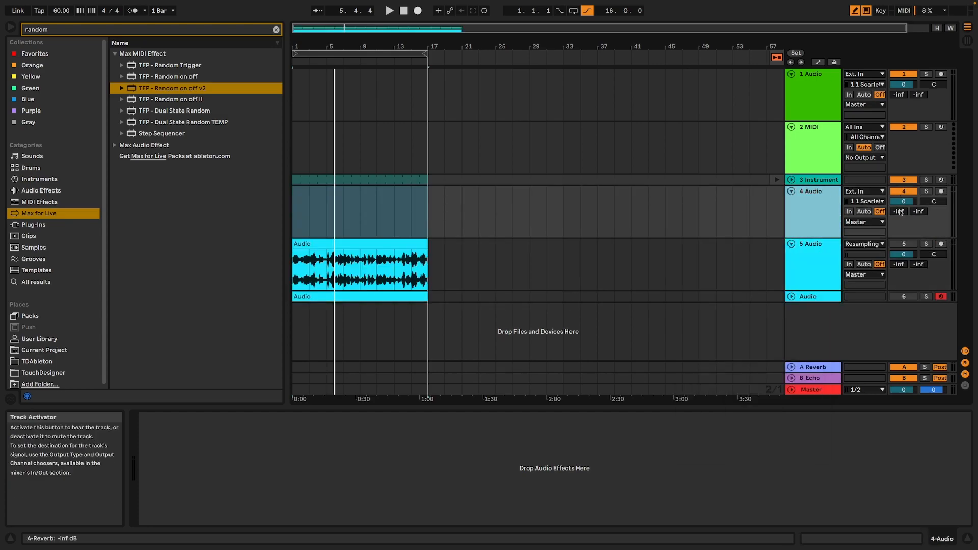
{"action": "left_click", "coordinate": [942, 192]}
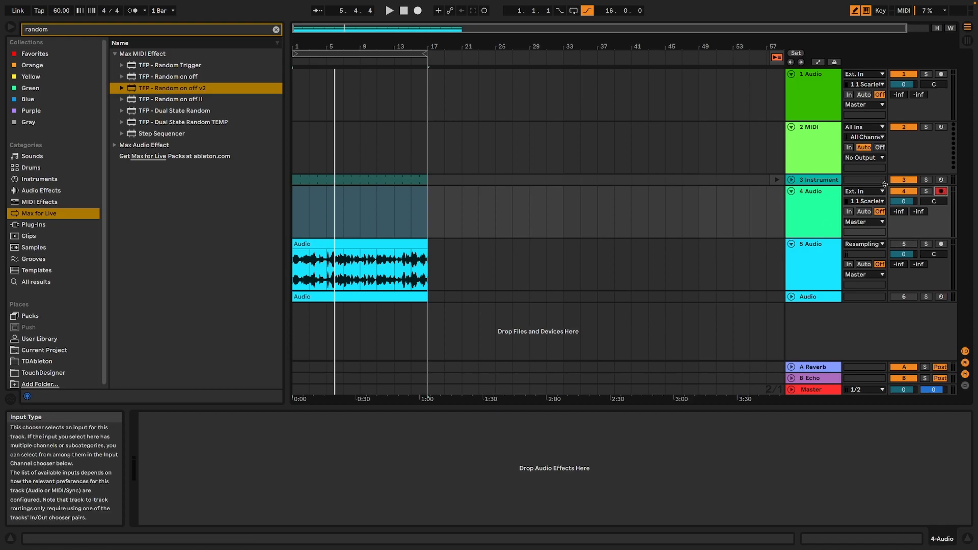
{"action": "left_click", "coordinate": [865, 191]}
{"action": "left_click", "coordinate": [864, 217]}
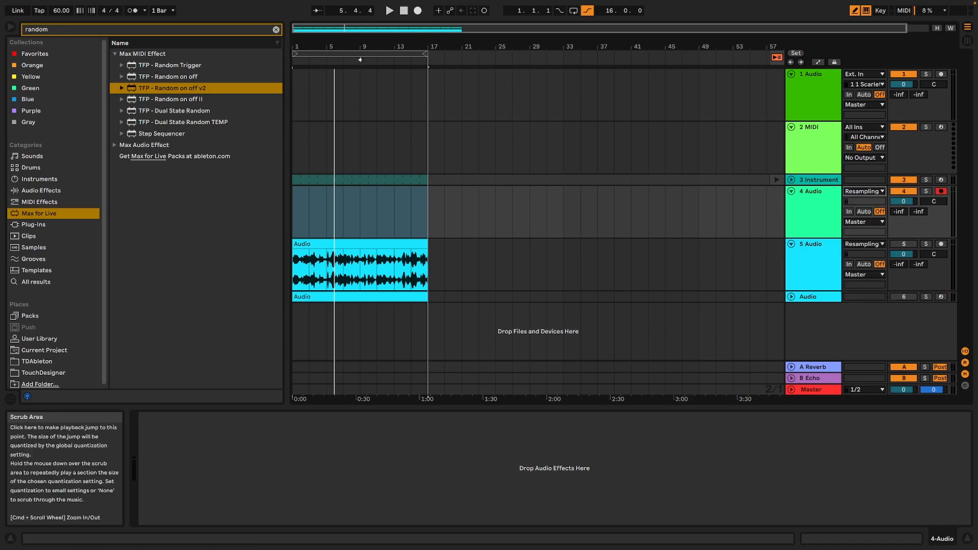
Record 16 bars of the resampled output onto track 4 from the start of the arrangement.
{"action": "left_click", "coordinate": [404, 10]}
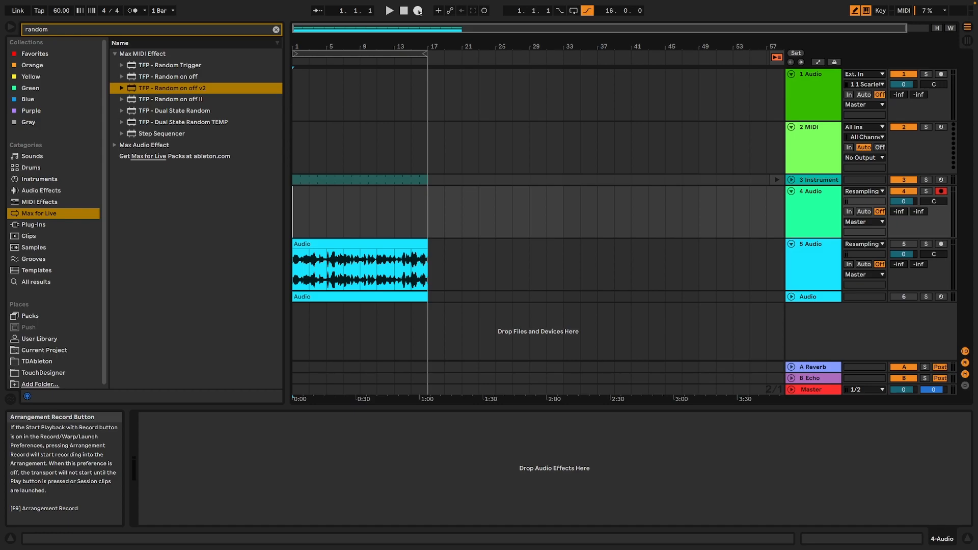
{"action": "left_click", "coordinate": [419, 11]}
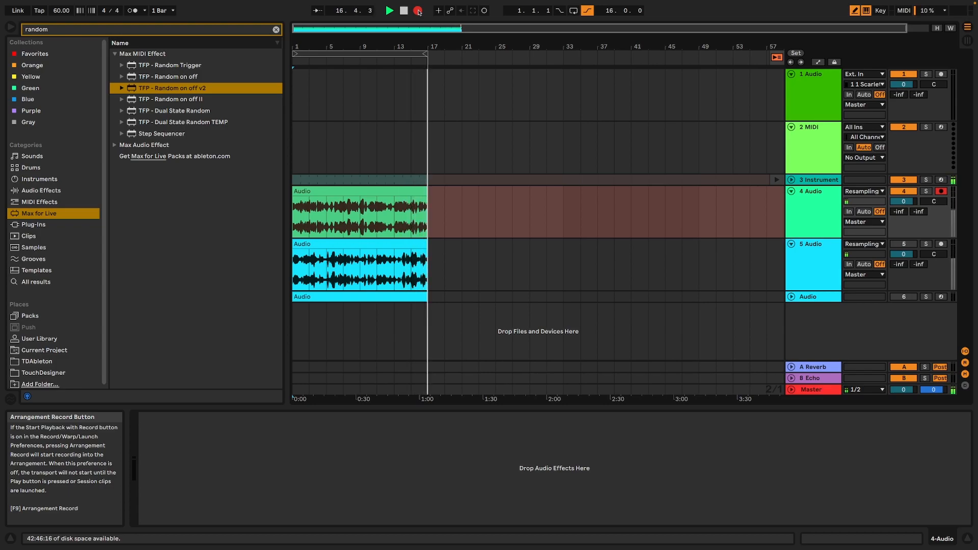
{"action": "left_click", "coordinate": [418, 10]}
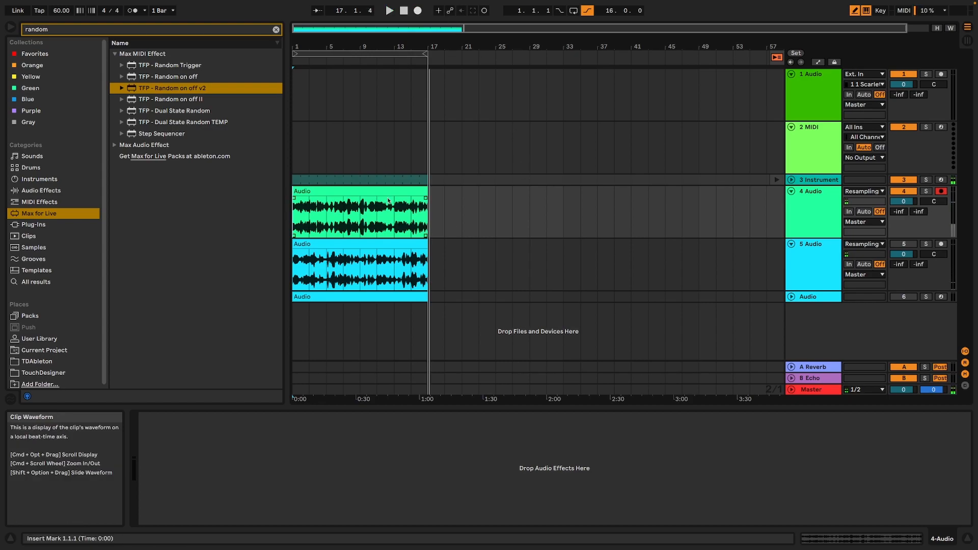
Solo track 4 and audition the new recording.
{"action": "left_click", "coordinate": [925, 191]}
{"action": "key", "text": "space"}
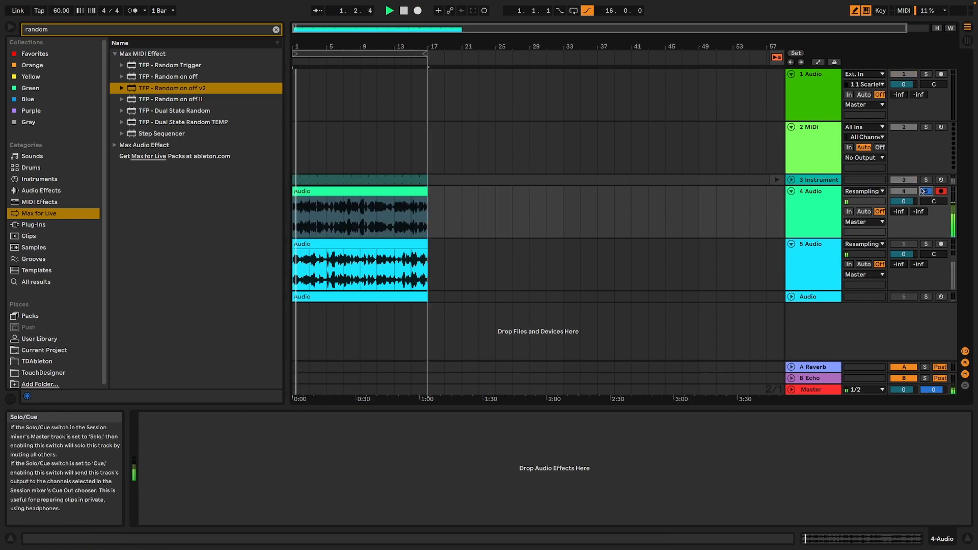
{"action": "left_click", "coordinate": [410, 285]}
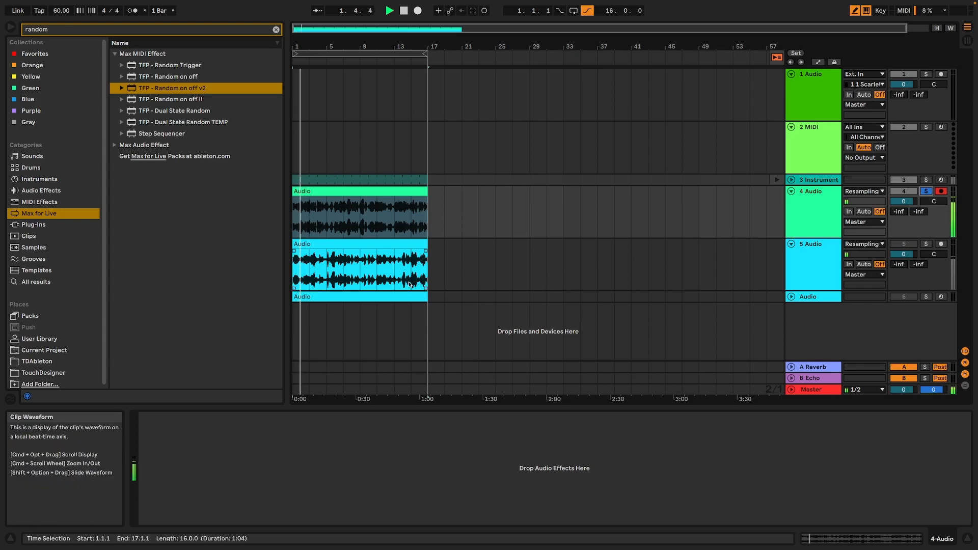
{"action": "left_click", "coordinate": [332, 214]}
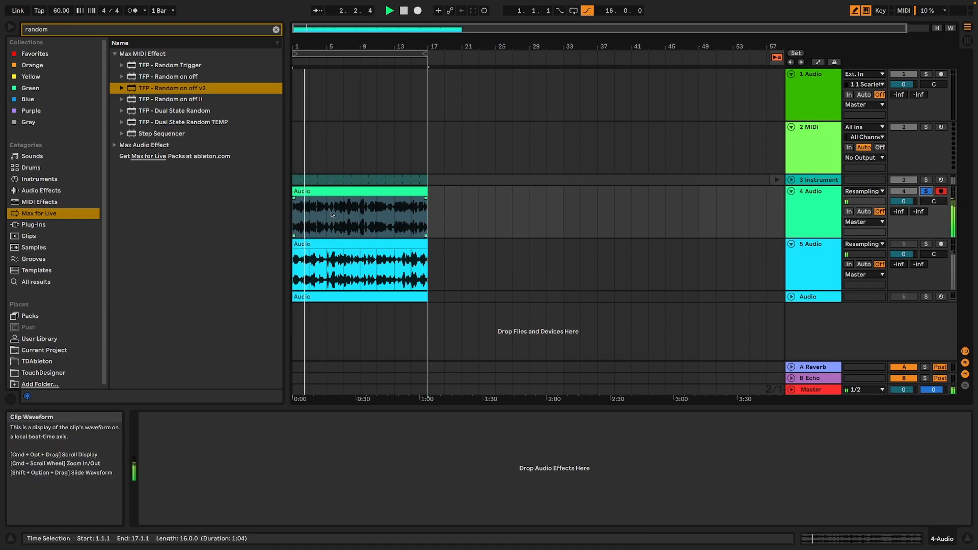
{"action": "key", "text": "space"}
Slice the track 4 recording to a new MIDI track with one slice per bar, using the Sampler-Beat Offset preset.
{"action": "right_click", "coordinate": [323, 192]}
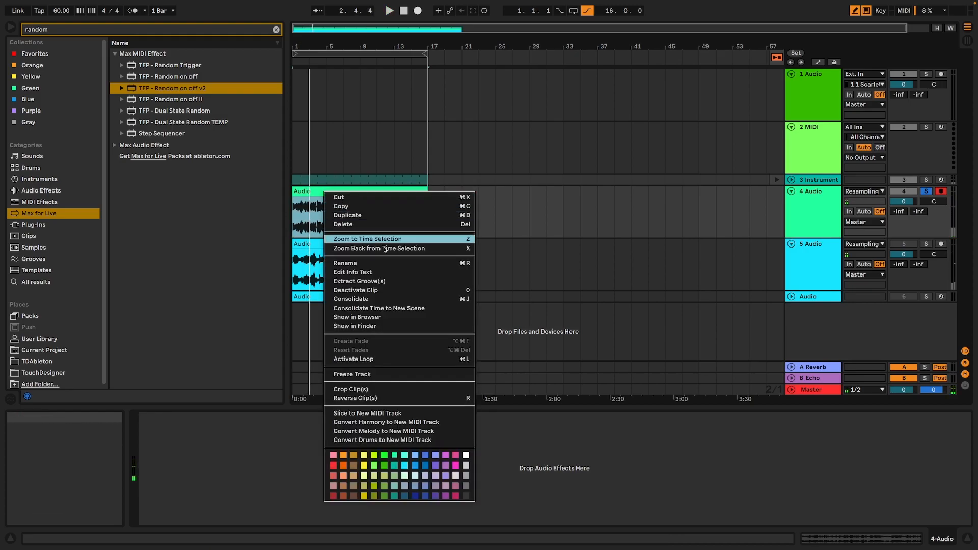
{"action": "left_click", "coordinate": [403, 413]}
{"action": "left_click", "coordinate": [539, 298]}
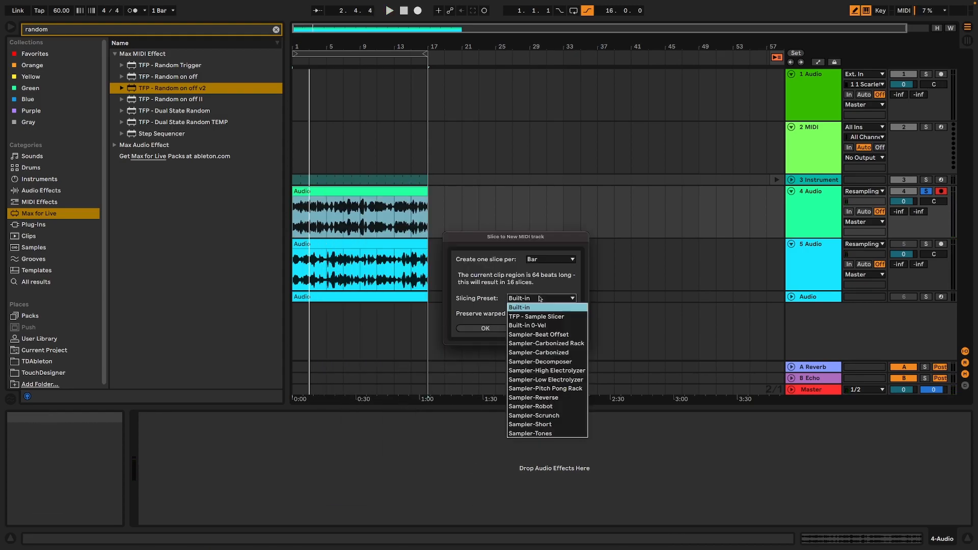
{"action": "left_click", "coordinate": [547, 336]}
{"action": "left_click", "coordinate": [497, 329]}
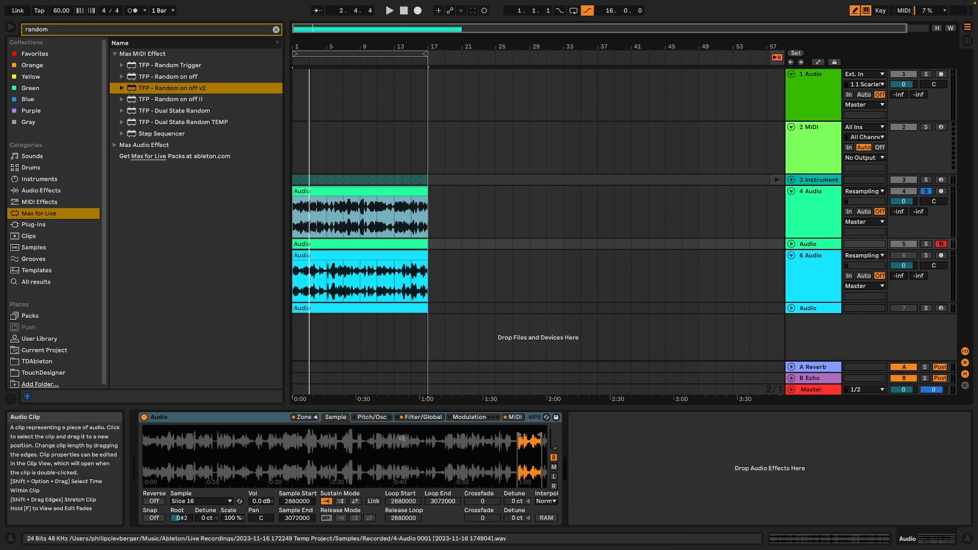
Crop all slice samples in the Sampler's zone list, and display the first cropped slice.
{"action": "left_click", "coordinate": [306, 417]}
{"action": "left_click", "coordinate": [345, 348]}
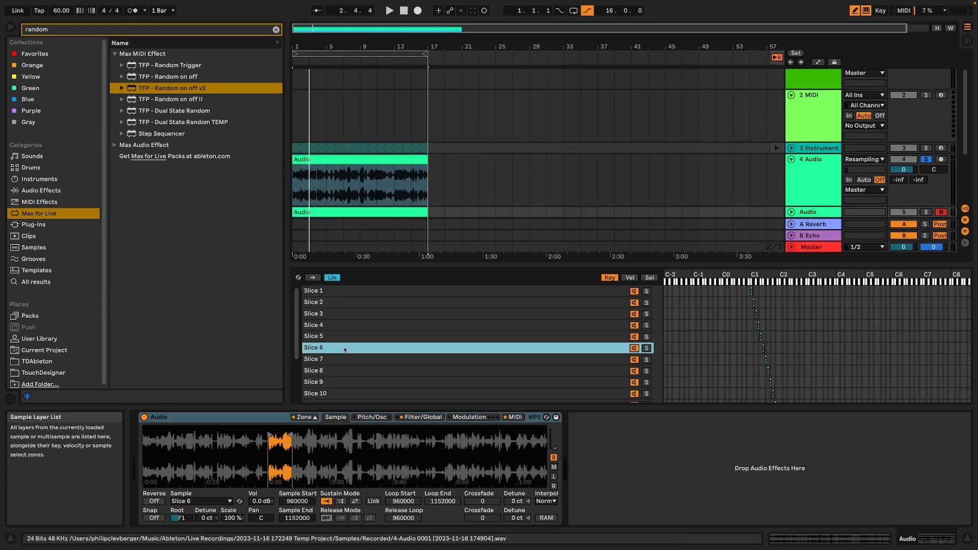
{"action": "key", "text": "super+a"}
{"action": "right_click", "coordinate": [357, 321]}
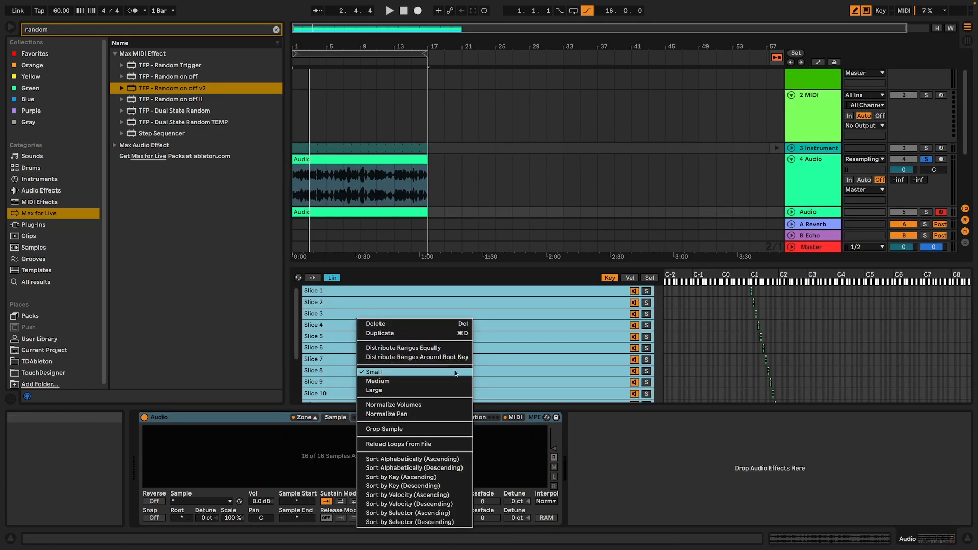
{"action": "left_click", "coordinate": [434, 430]}
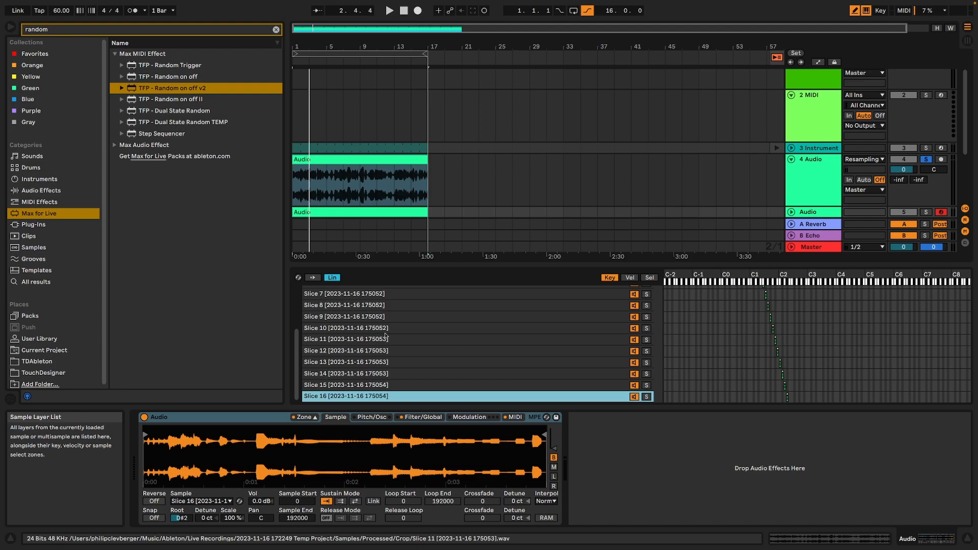
{"action": "scroll", "coordinate": [386, 336], "scroll_direction": "up", "scroll_amount": 3}
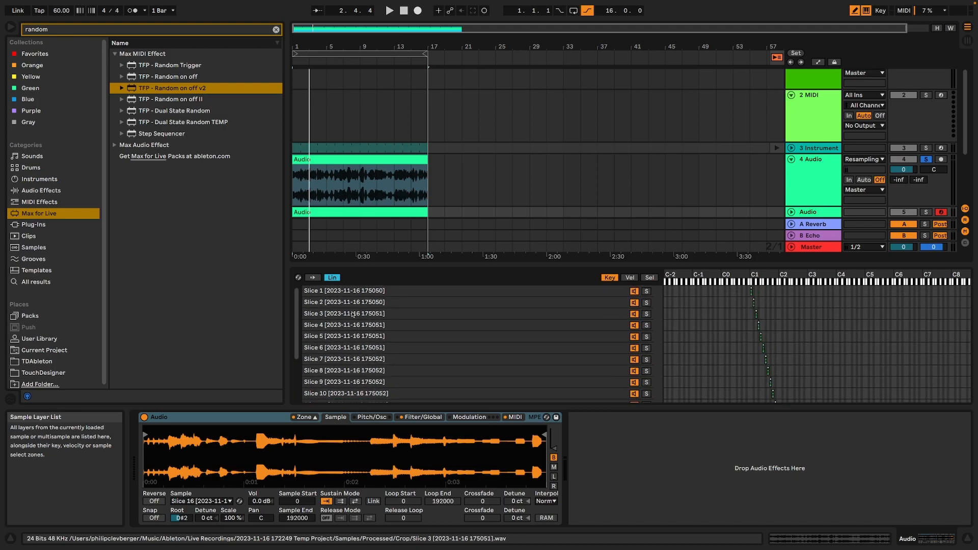
{"action": "left_click", "coordinate": [357, 292]}
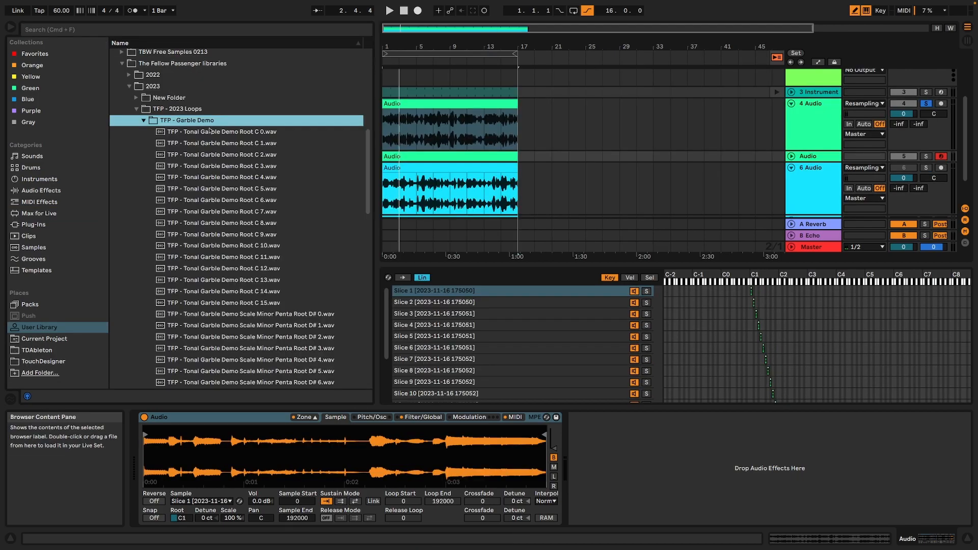
Look through the Root C and Minor Penta Root D# samples in the TFP - Garble Demo folder.
{"action": "scroll", "coordinate": [237, 220], "scroll_direction": "down", "scroll_amount": 3}
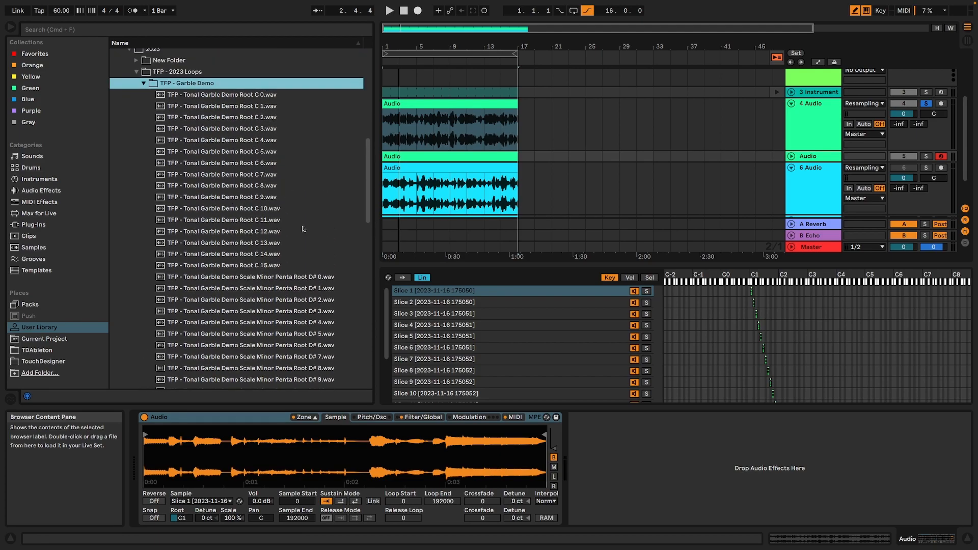
{"action": "scroll", "coordinate": [345, 295], "scroll_direction": "down", "scroll_amount": 5}
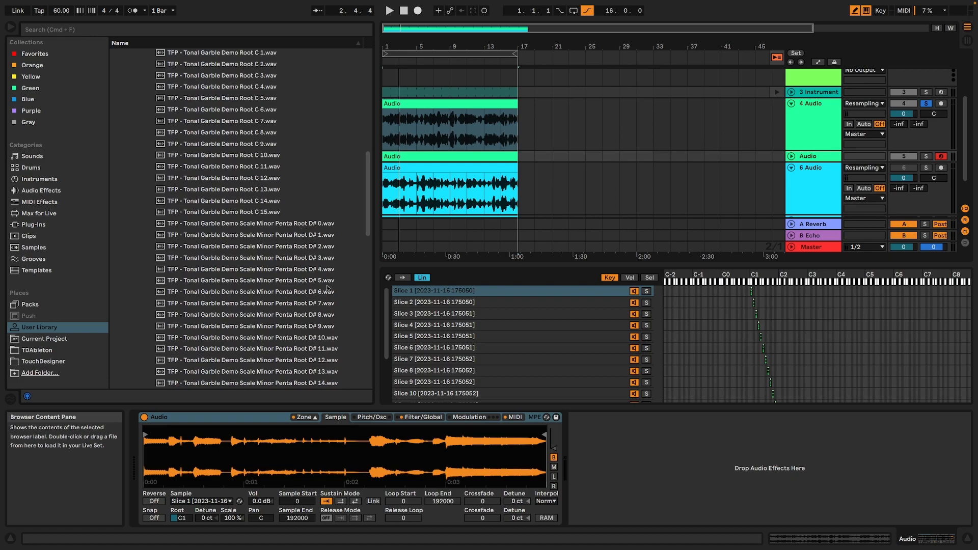
{"action": "scroll", "coordinate": [301, 287], "scroll_direction": "down", "scroll_amount": 1}
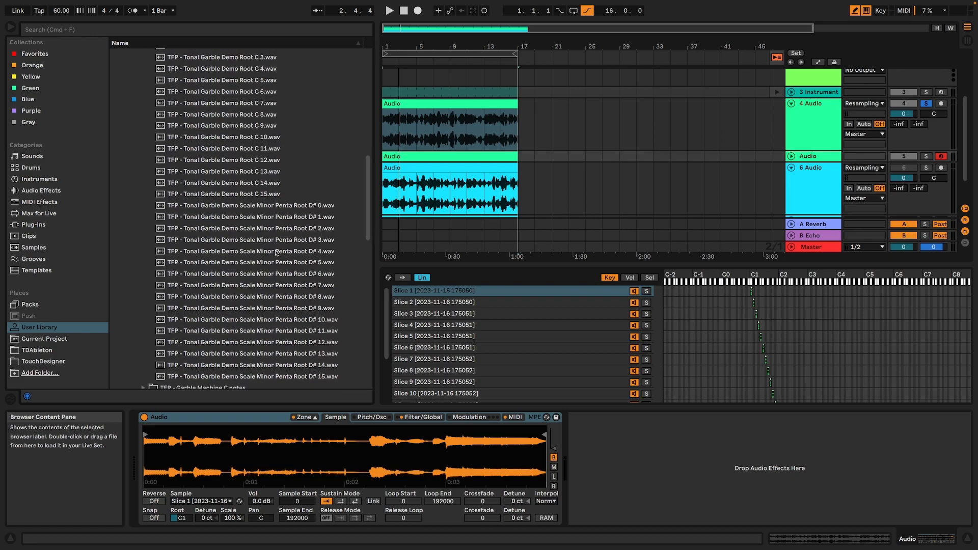
{"action": "scroll", "coordinate": [276, 253], "scroll_direction": "up", "scroll_amount": 8}
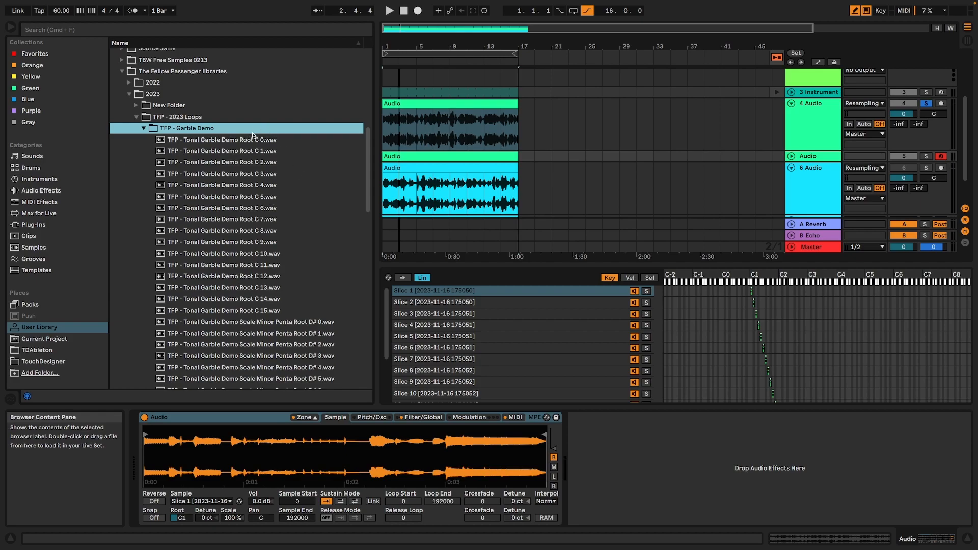
Fold tracks 4 and 6, turn off the solo on track 4, and deactivate tracks 3 to 5.
{"action": "scroll", "coordinate": [447, 183], "scroll_direction": "down", "scroll_amount": 3}
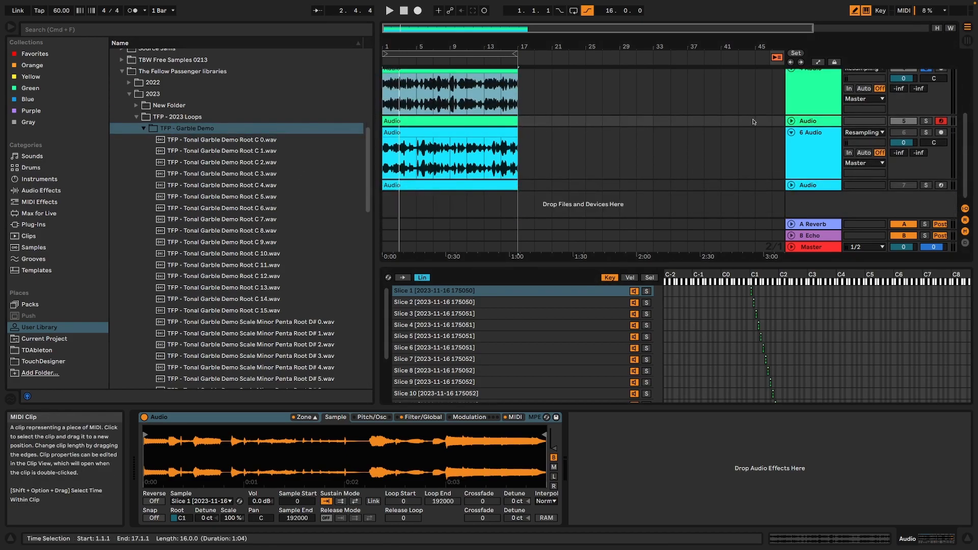
{"action": "scroll", "coordinate": [662, 158], "scroll_direction": "up", "scroll_amount": 3}
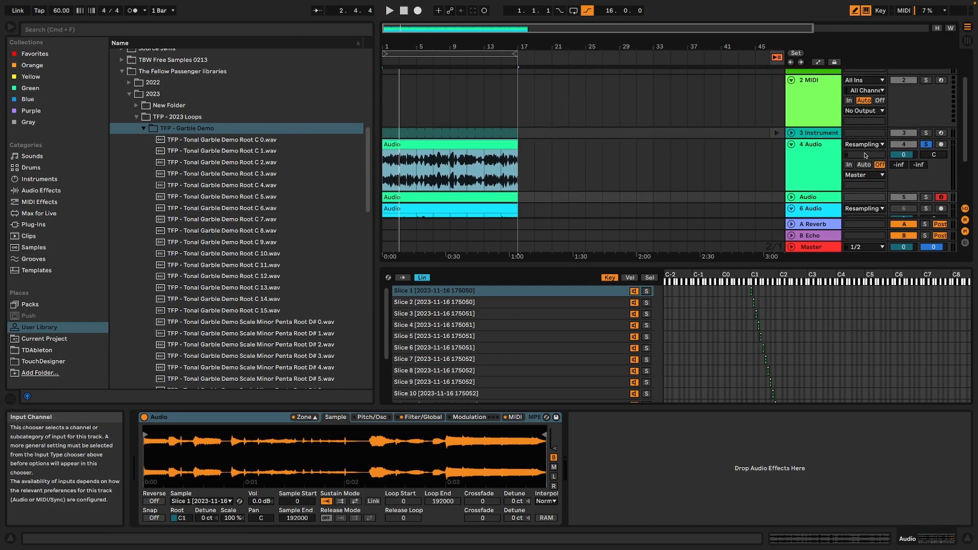
{"action": "left_click", "coordinate": [840, 158]}
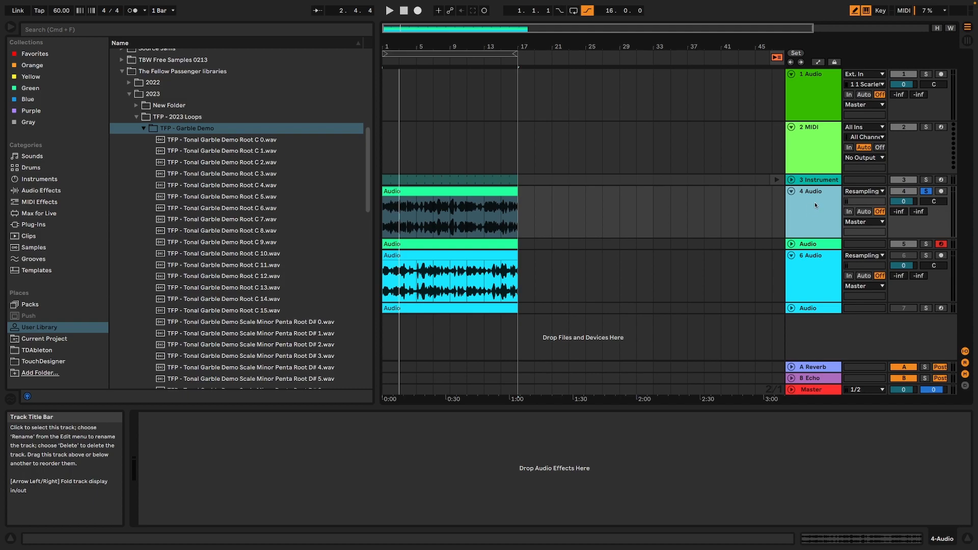
{"action": "left_click", "coordinate": [792, 192]}
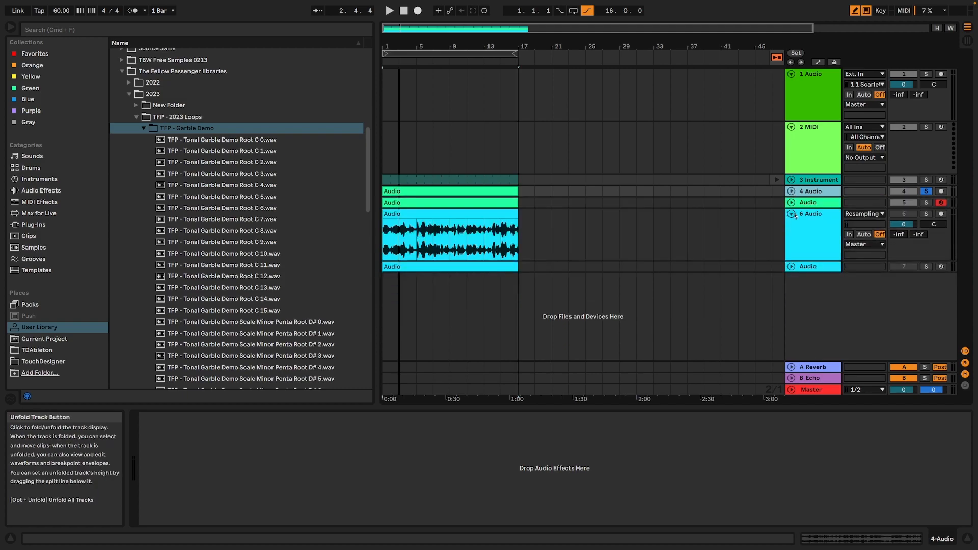
{"action": "left_click", "coordinate": [792, 214]}
{"action": "left_click", "coordinate": [926, 192]}
{"action": "left_click_drag", "start_coordinate": [904, 202], "coordinate": [903, 180]}
Delete the empty 1 Audio and 2 MIDI tracks, and insert a new MIDI track below the remaining tracks.
{"action": "left_click", "coordinate": [806, 112]}
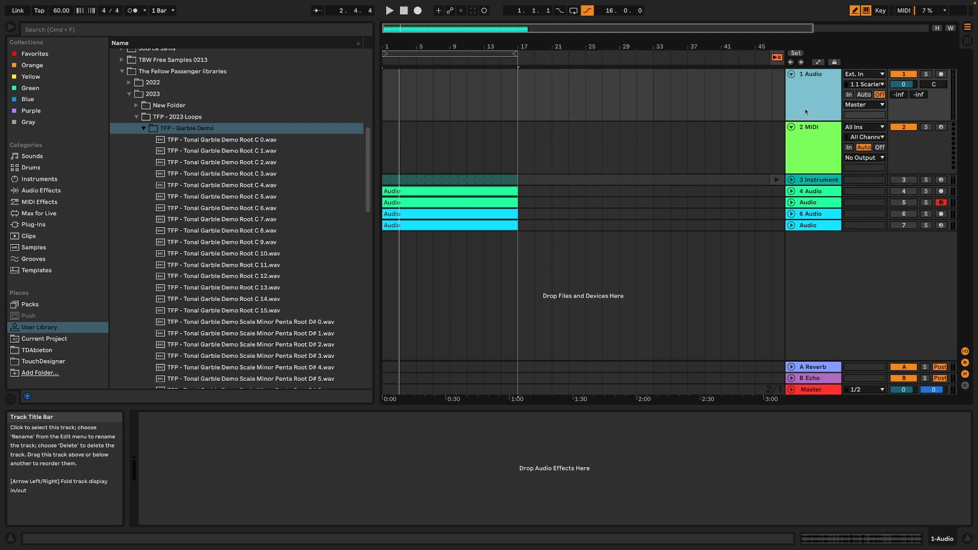
{"action": "key", "text": "Delete"}
{"action": "key", "text": "Delete"}
{"action": "right_click", "coordinate": [846, 173]}
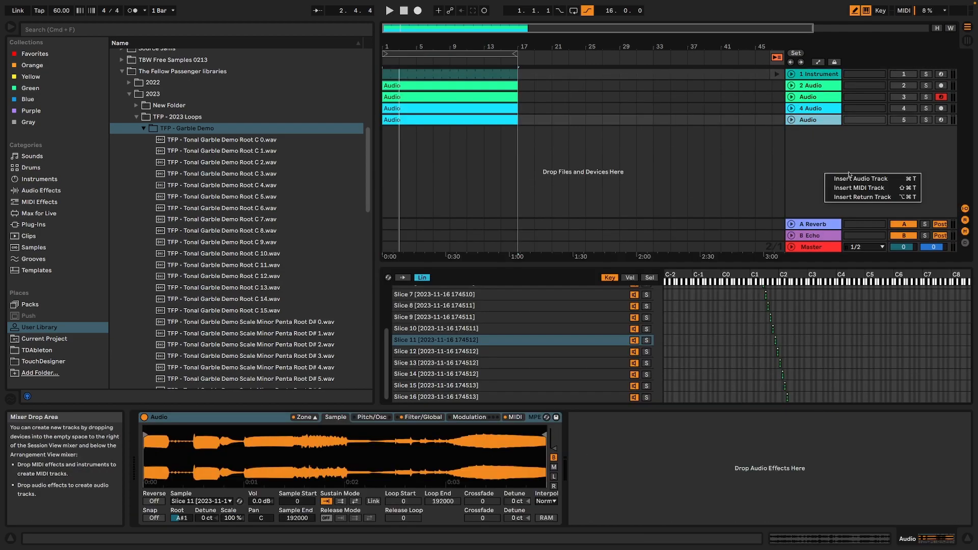
{"action": "left_click", "coordinate": [860, 188]}
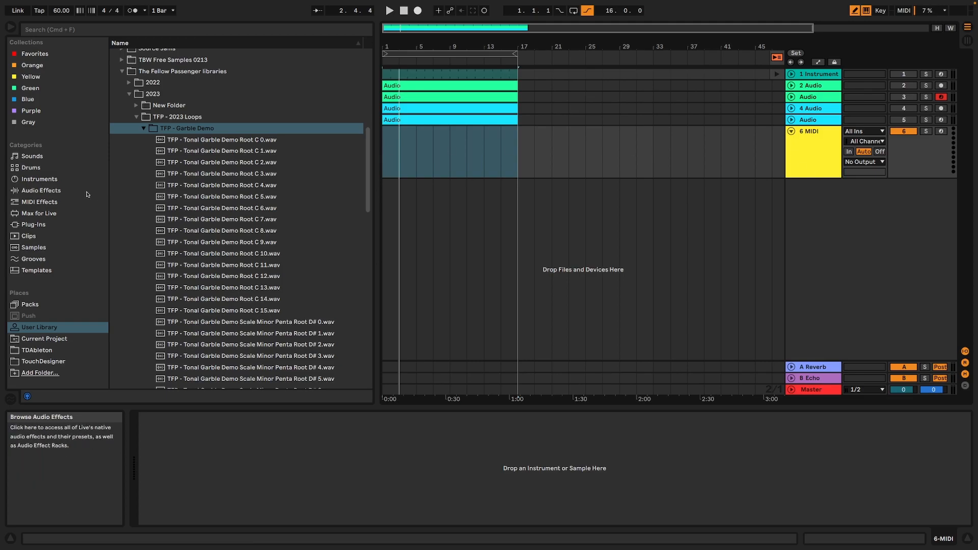
Preview the garble samples Root C 1, Root C 0, Root C 13, Minor Penta Root D# 2 and Root D# 11.
{"action": "left_click", "coordinate": [210, 150]}
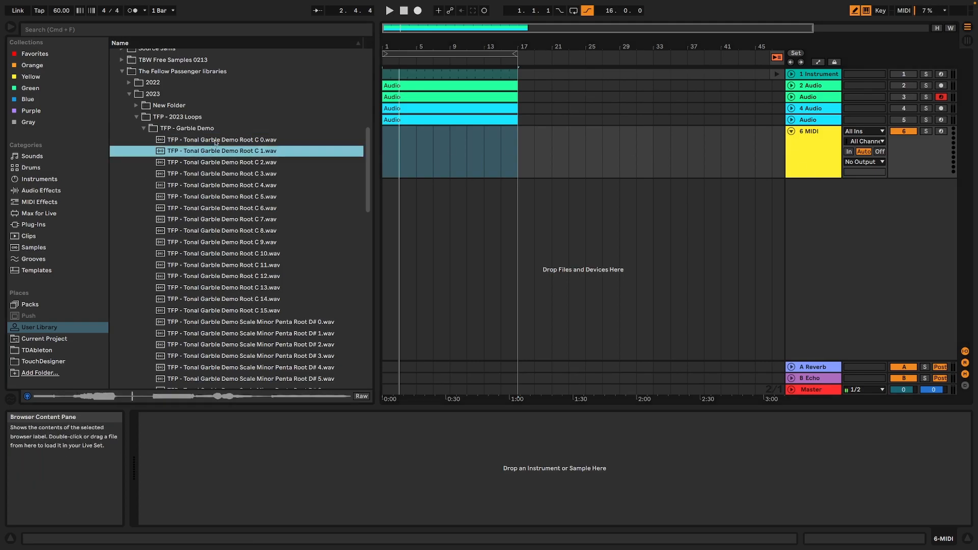
{"action": "left_click", "coordinate": [215, 141]}
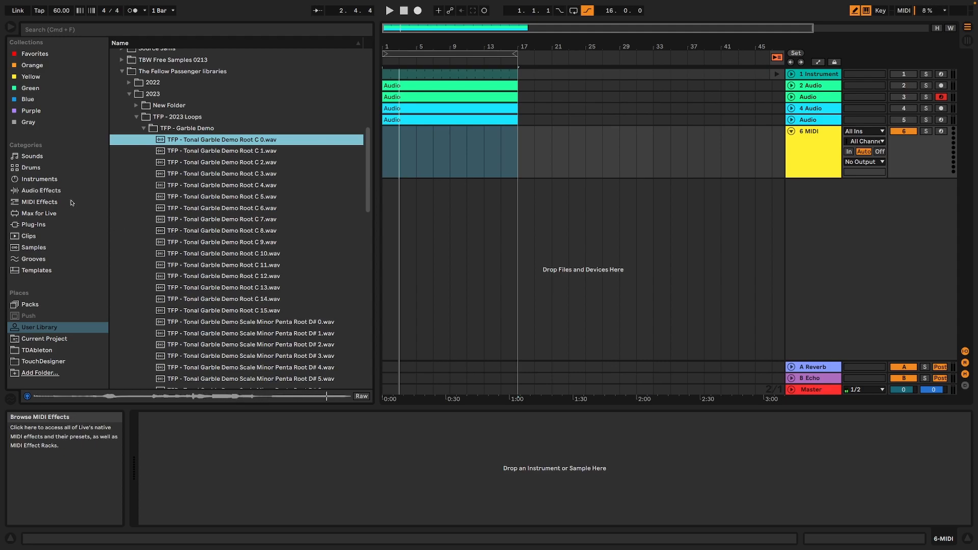
{"action": "left_click", "coordinate": [280, 289]}
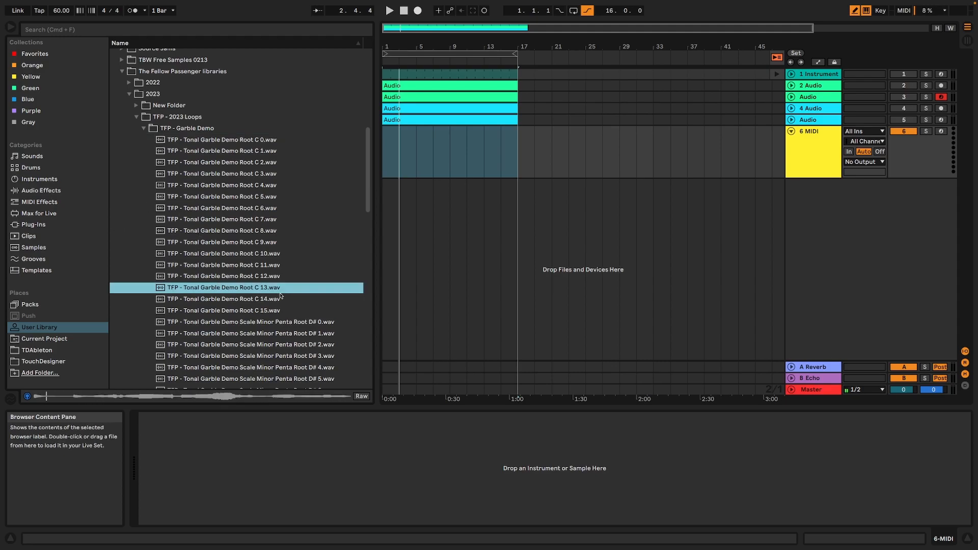
{"action": "left_click", "coordinate": [294, 346]}
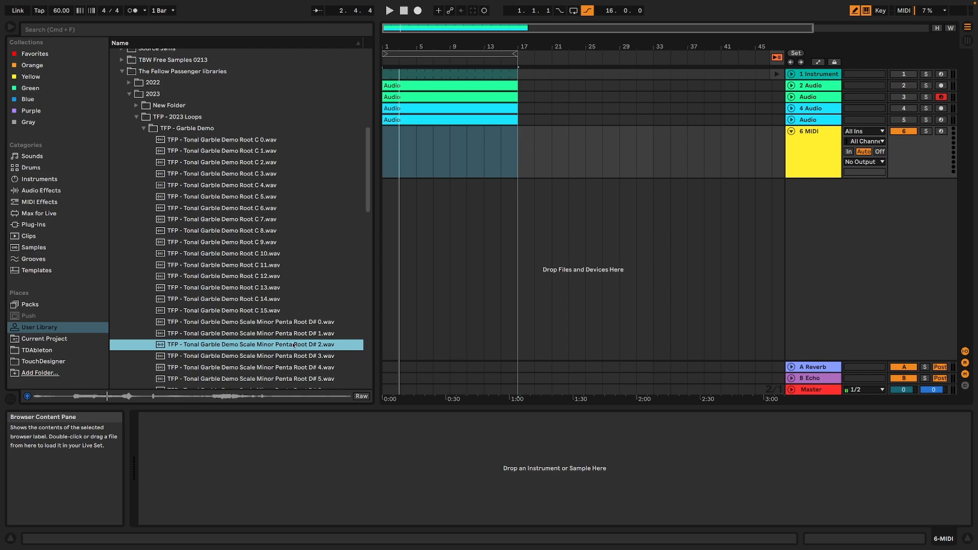
{"action": "scroll", "coordinate": [288, 331], "scroll_direction": "down", "scroll_amount": 5}
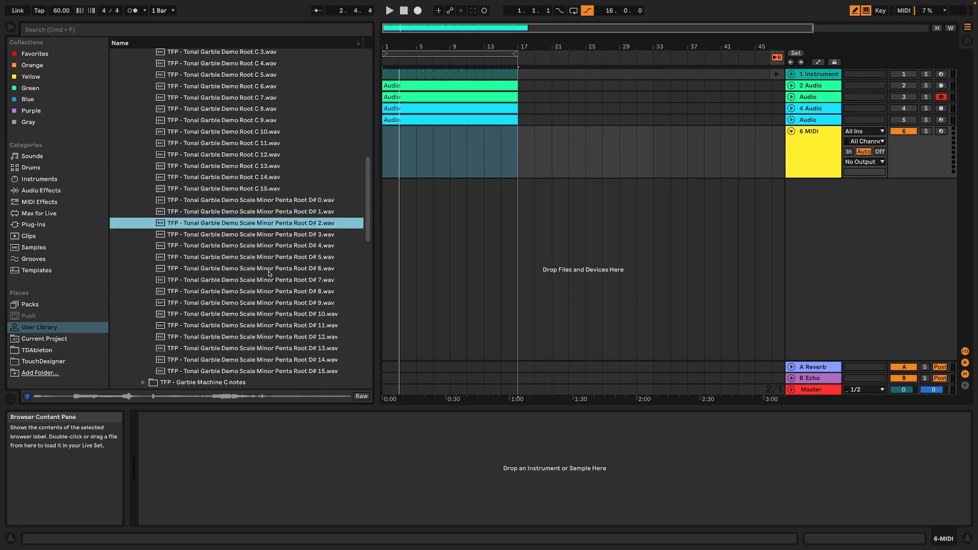
{"action": "left_click", "coordinate": [283, 328]}
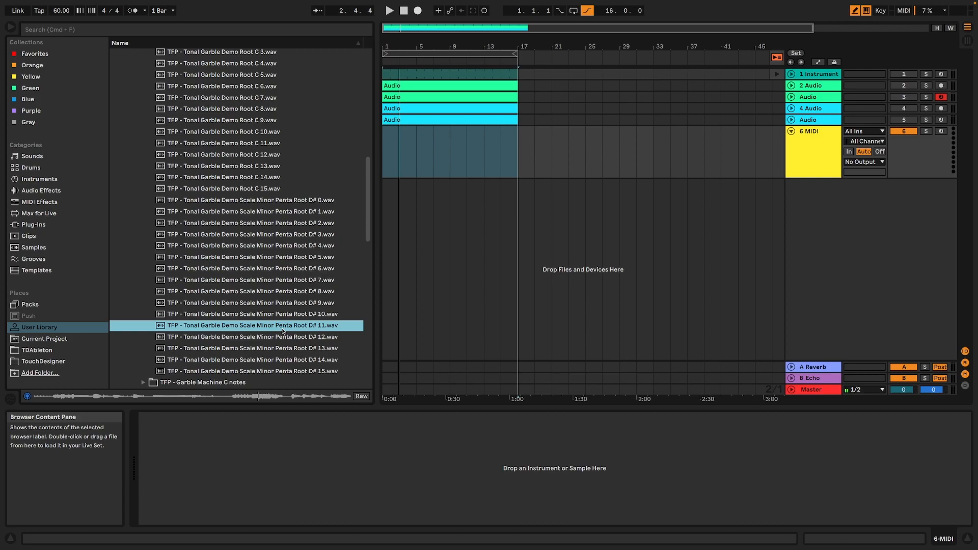
Set the tempo to 167 BPM and preview the Minor Penta Root D# 9 sample.
{"action": "left_click_drag", "start_coordinate": [61, 11], "coordinate": [61, 0]}
{"action": "left_click", "coordinate": [229, 305]}
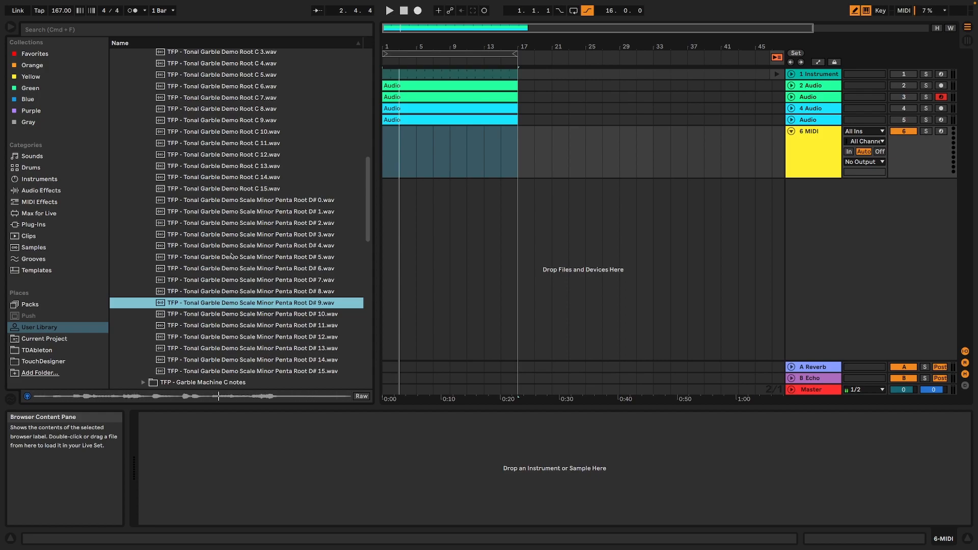
Load the default Simpler instrument onto the new MIDI track.
{"action": "left_click", "coordinate": [59, 203]}
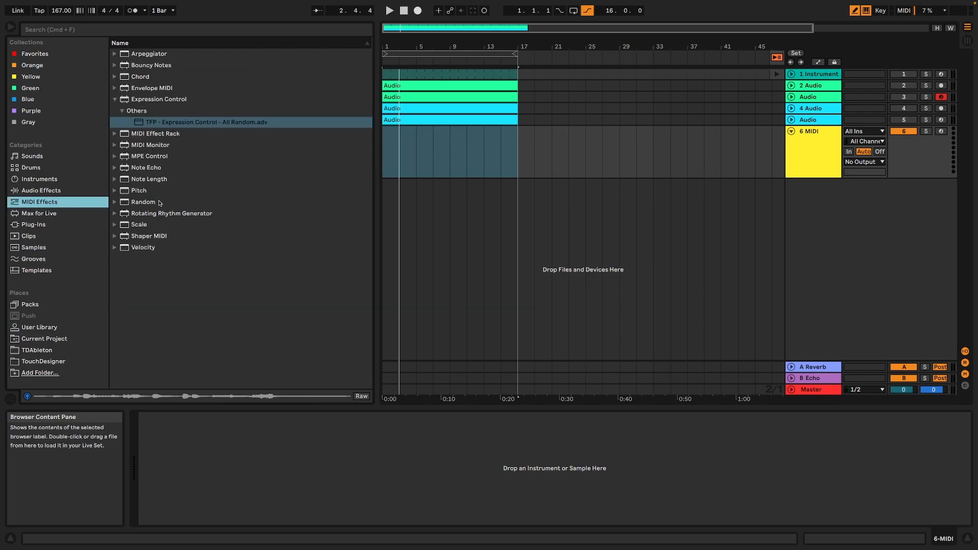
{"action": "left_click", "coordinate": [40, 191]}
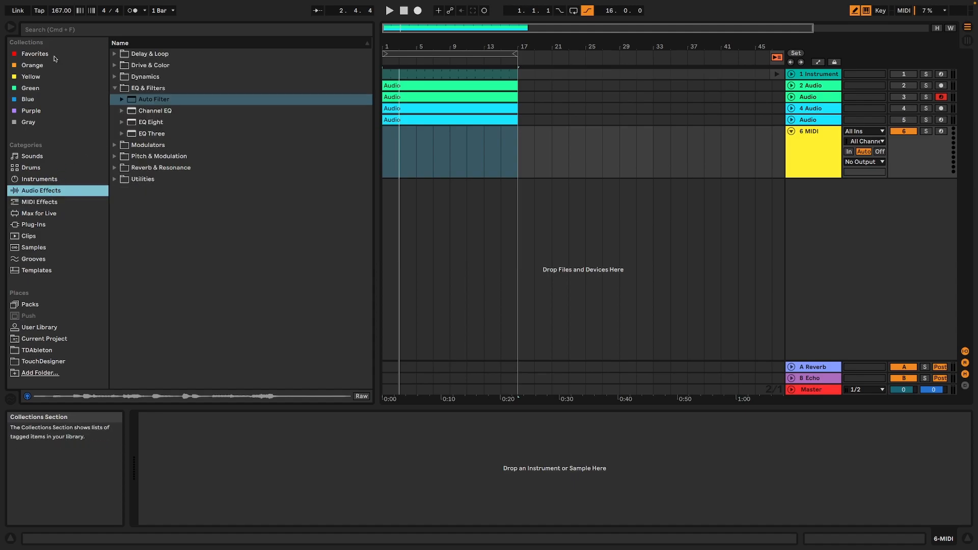
{"action": "left_click", "coordinate": [114, 88]}
{"action": "left_click", "coordinate": [51, 179]}
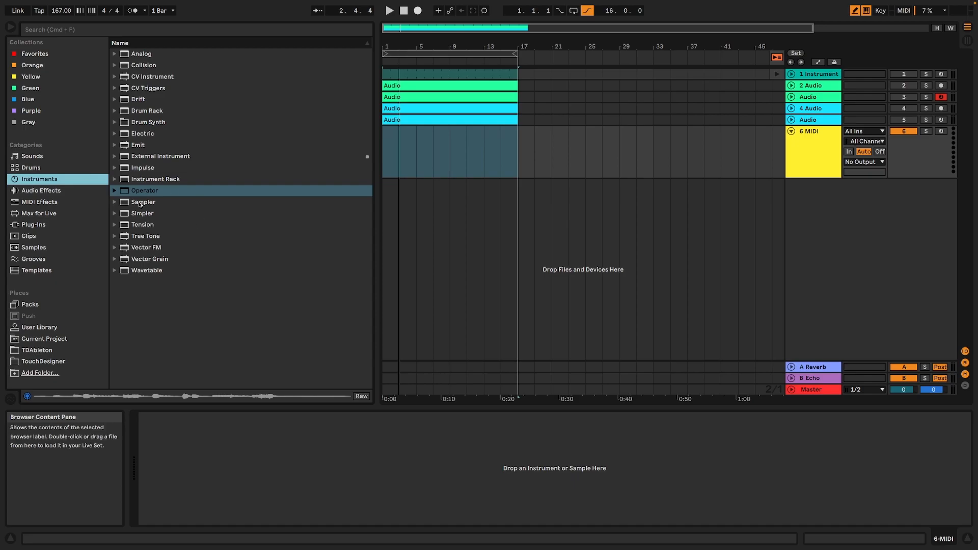
{"action": "left_click", "coordinate": [144, 213]}
{"action": "double_click", "coordinate": [145, 216]}
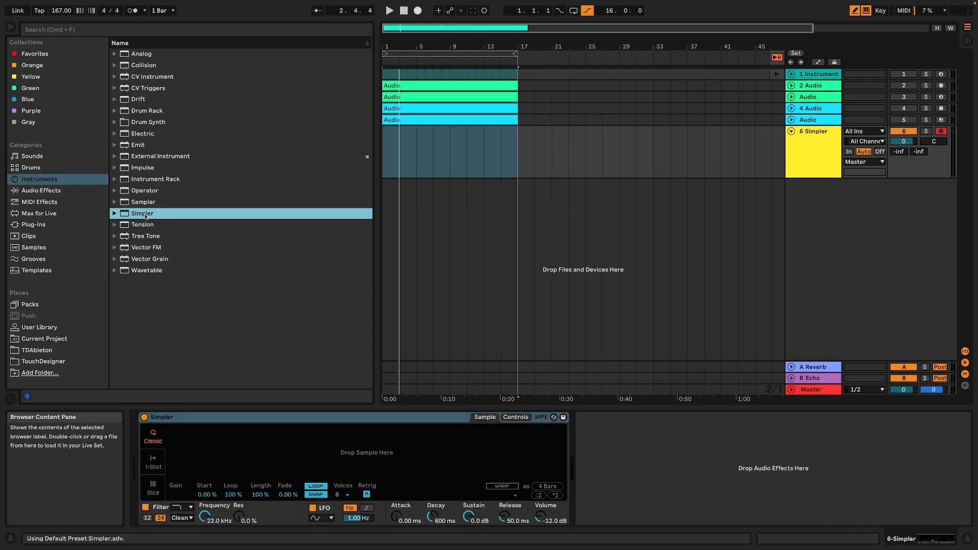
Load TFP - Tonal Garble Demo Scale Minor Penta Root D# 9.wav from the User Library into Simpler.
{"action": "left_click", "coordinate": [40, 327]}
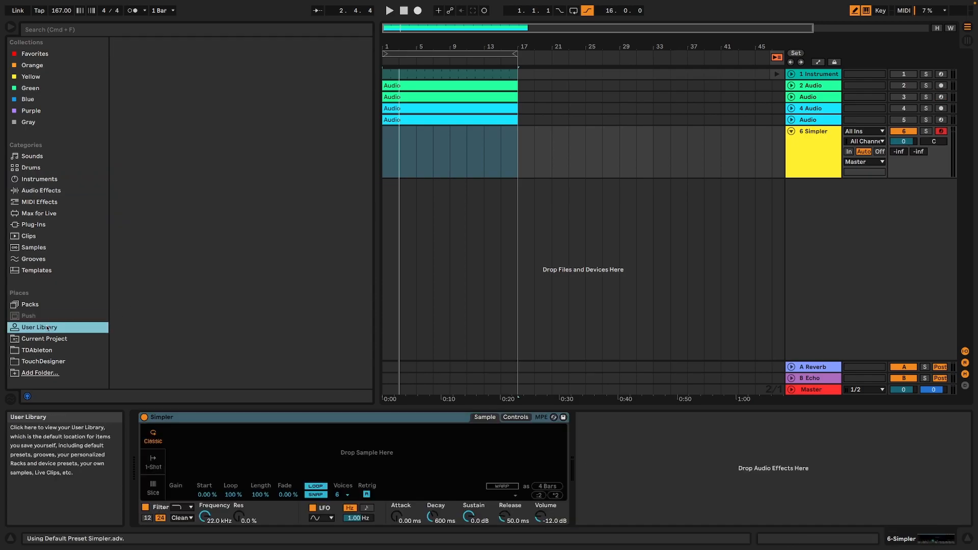
{"action": "left_click", "coordinate": [245, 282]}
{"action": "left_click", "coordinate": [248, 305]}
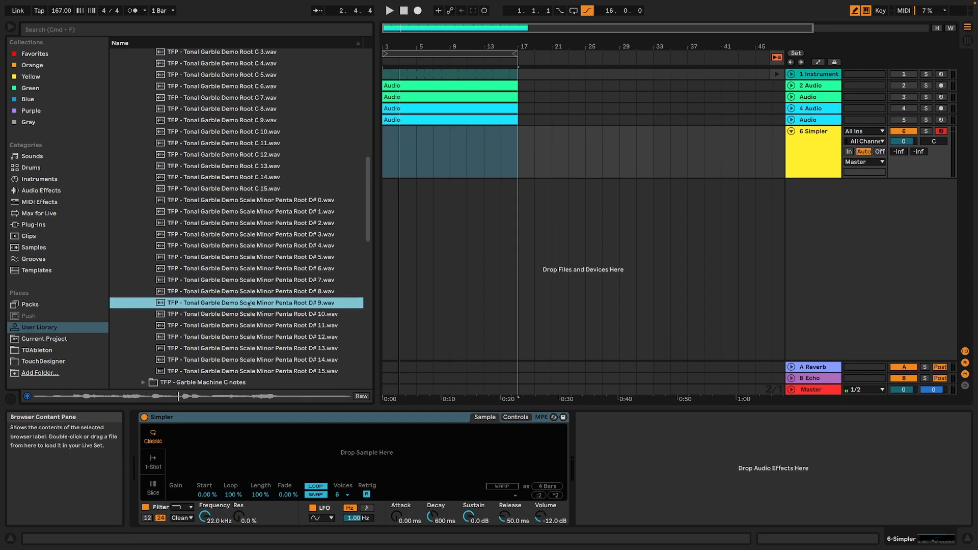
{"action": "left_click_drag", "start_coordinate": [248, 304], "coordinate": [349, 441]}
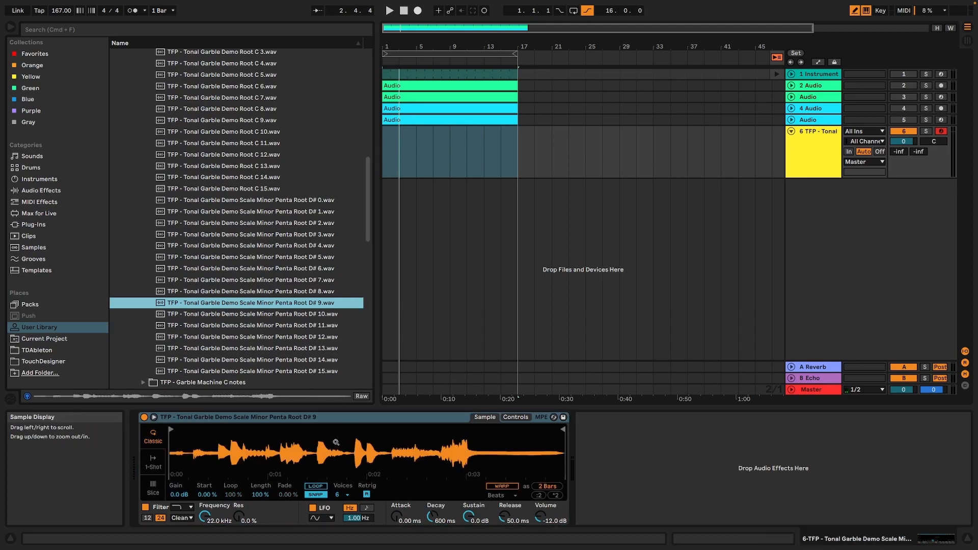
Set the computer keyboard's octave range to C3 to D4, and normalize the volume of Simpler's sample.
{"action": "key", "text": "x"}
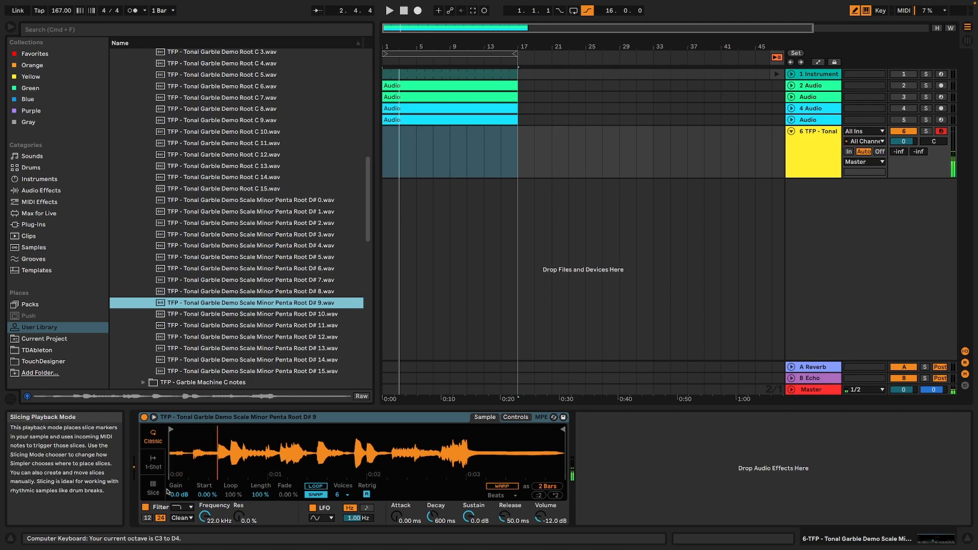
{"action": "right_click", "coordinate": [429, 453]}
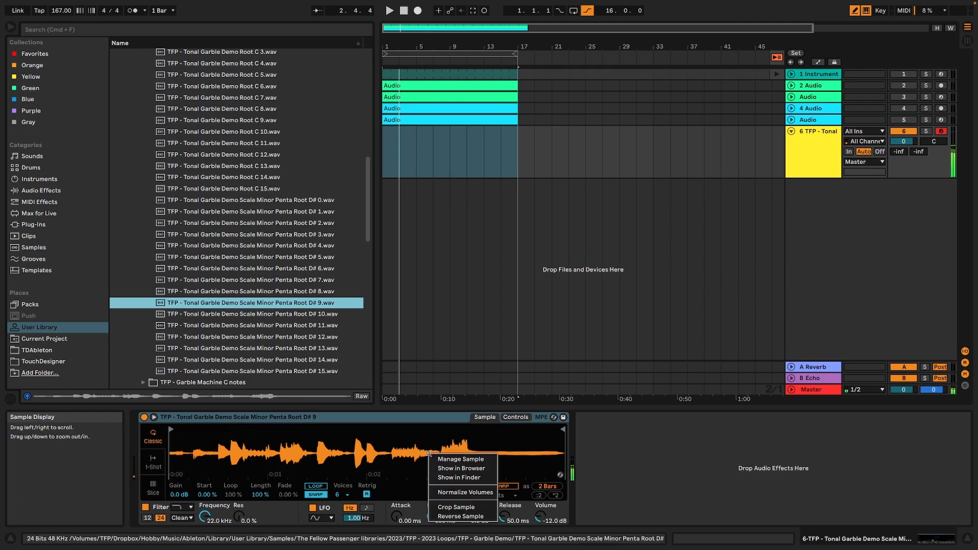
{"action": "left_click", "coordinate": [473, 491]}
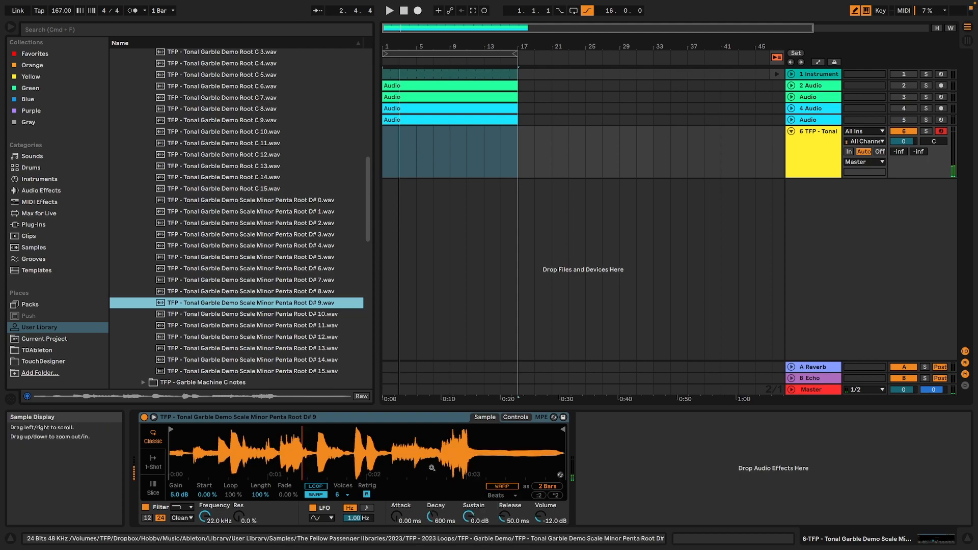
Switch Simpler to Slice mode and play several slices from the computer keyboard in a lower octave.
{"action": "left_click", "coordinate": [152, 489]}
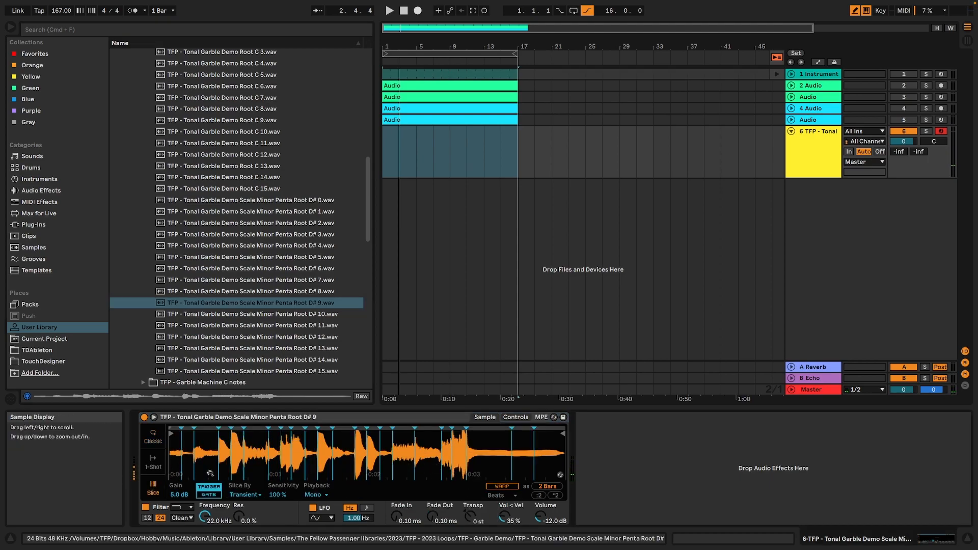
{"action": "key", "text": "z"}
{"action": "key", "text": "a"}
{"action": "key", "text": "z"}
{"action": "key", "text": "a"}
{"action": "key", "text": "s"}
{"action": "key", "text": "f"}
{"action": "key", "text": "a"}
Audition the first slice of the sample repeatedly, then a varied run of other slices from the computer keyboard.
{"action": "key", "text": "a"}
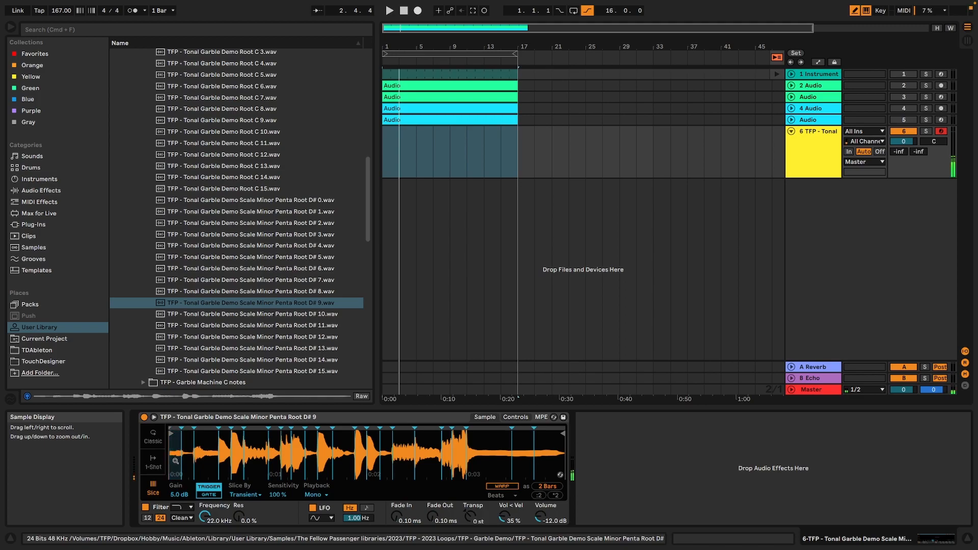
{"action": "key", "text": "a"}
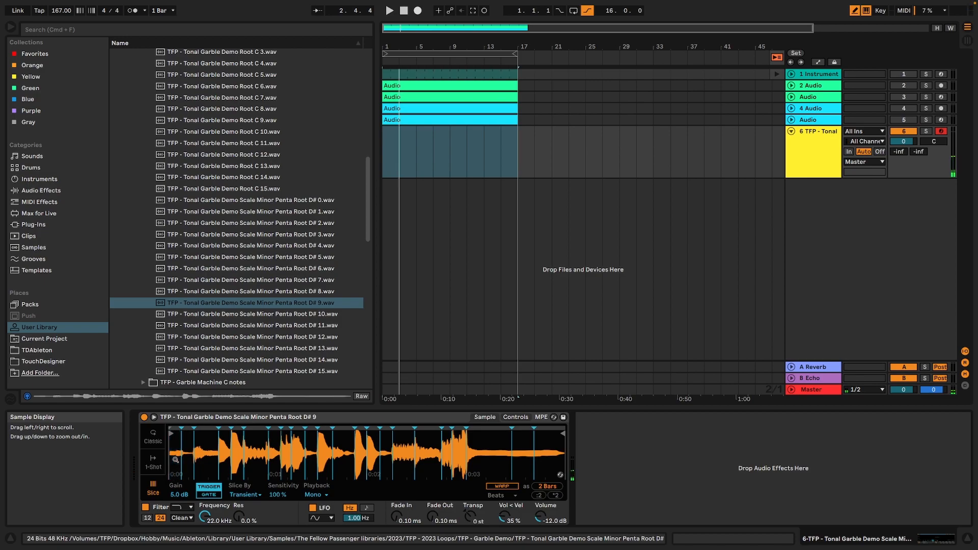
{"action": "key", "text": "a"}
{"action": "key", "text": "a"}
{"action": "key", "text": "a"}
{"action": "key", "text": "a"}
{"action": "key", "text": "a"}
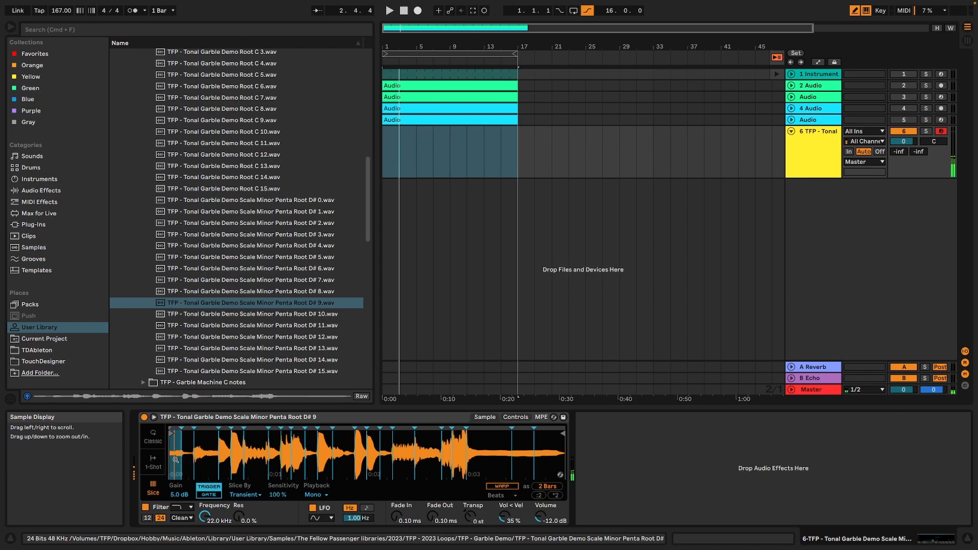
{"action": "key", "text": "a"}
{"action": "key", "text": "w"}
{"action": "key", "text": "s"}
{"action": "key", "text": "f"}
{"action": "key", "text": "h"}
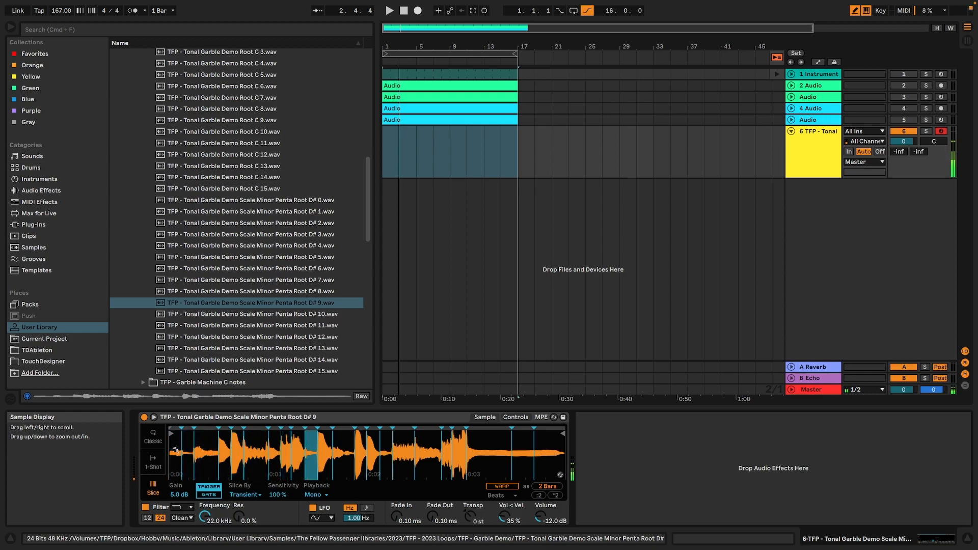
{"action": "key", "text": "f"}
{"action": "key", "text": "d"}
{"action": "key", "text": "f"}
Create a four-bar MIDI clip at bar 1 on the TFP - Tonal track and extend it to bar 17.
{"action": "left_click", "coordinate": [436, 145]}
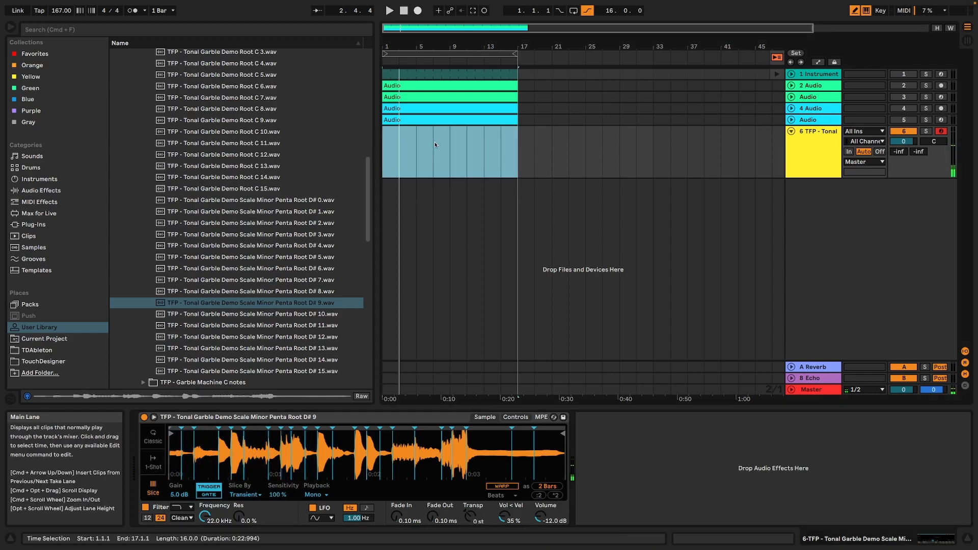
{"action": "left_click", "coordinate": [420, 147]}
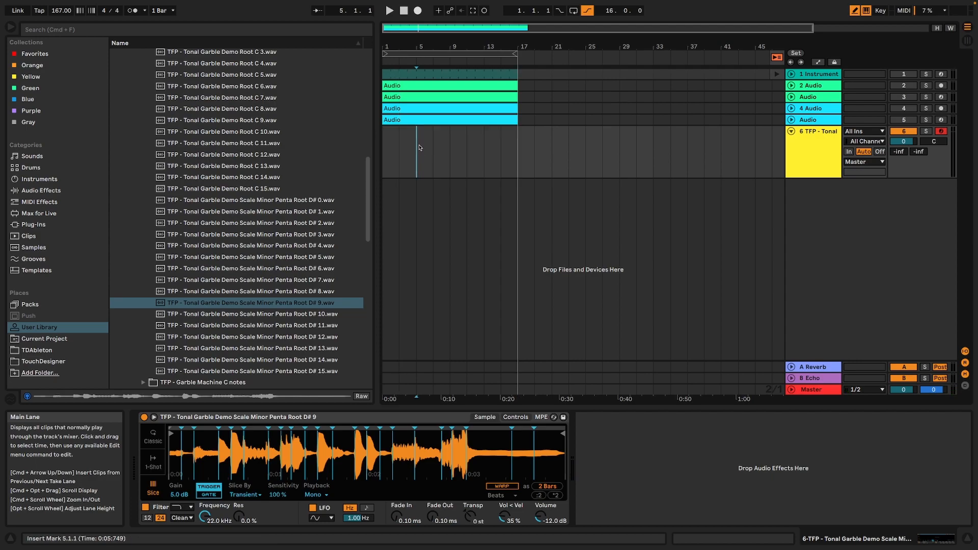
{"action": "left_click_drag", "start_coordinate": [419, 147], "coordinate": [384, 147]}
{"action": "key", "text": "super+shift+m"}
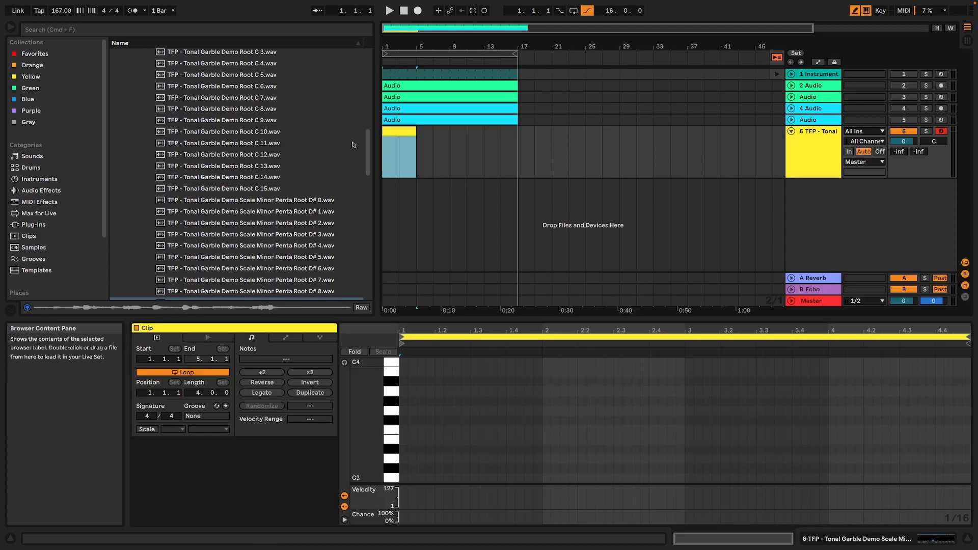
{"action": "key", "text": "super+d"}
{"action": "key", "text": "super+d"}
{"action": "key", "text": "super+d"}
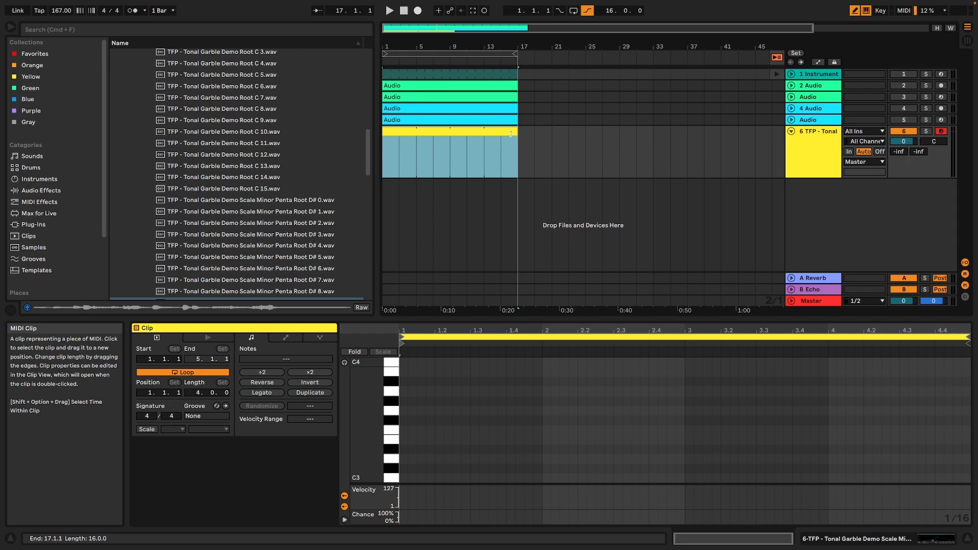
Turn on the arrangement loop and turn off the punch-out point.
{"action": "left_click", "coordinate": [574, 11]}
{"action": "left_click", "coordinate": [588, 11]}
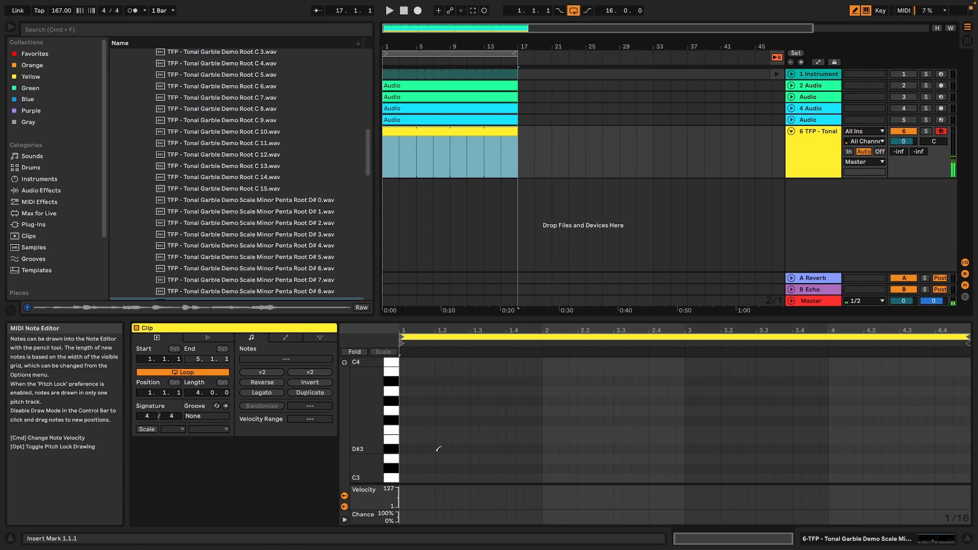
Draw a sixteenth C1 note at 1.1.1 in the clip and enable note preview in the MIDI editor.
{"action": "scroll", "coordinate": [416, 459], "scroll_direction": "down", "scroll_amount": 3}
{"action": "scroll", "coordinate": [415, 459], "scroll_direction": "down", "scroll_amount": 5}
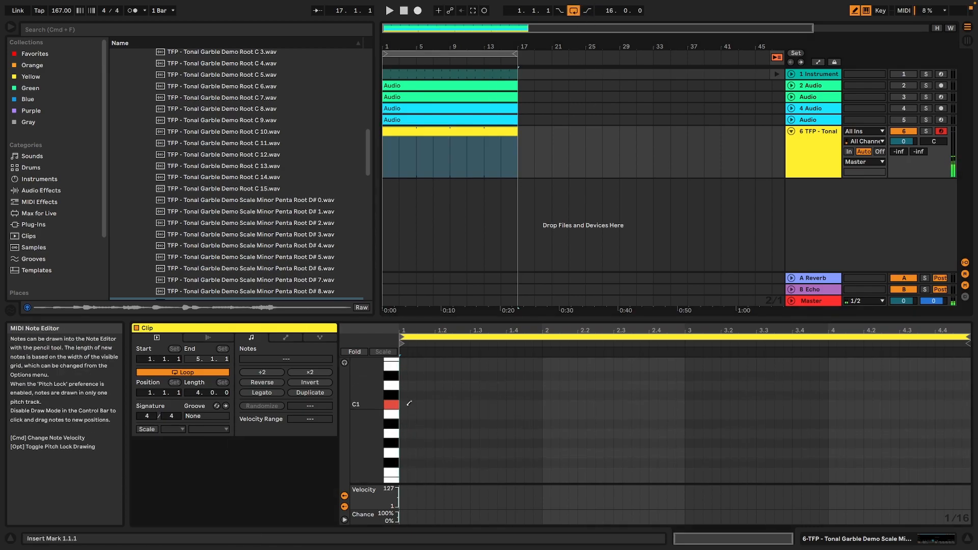
{"action": "left_click", "coordinate": [405, 403]}
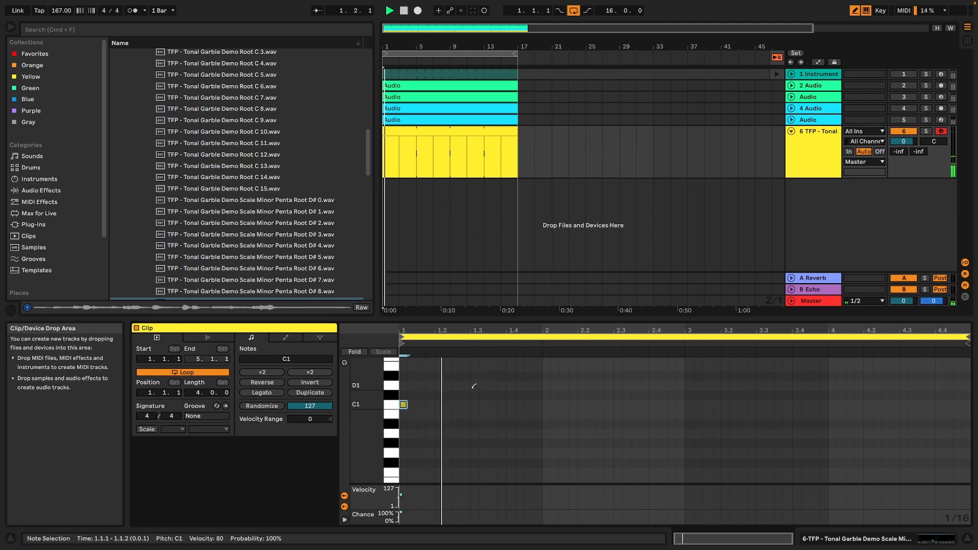
{"action": "left_click", "coordinate": [439, 395]}
{"action": "left_click", "coordinate": [439, 395]}
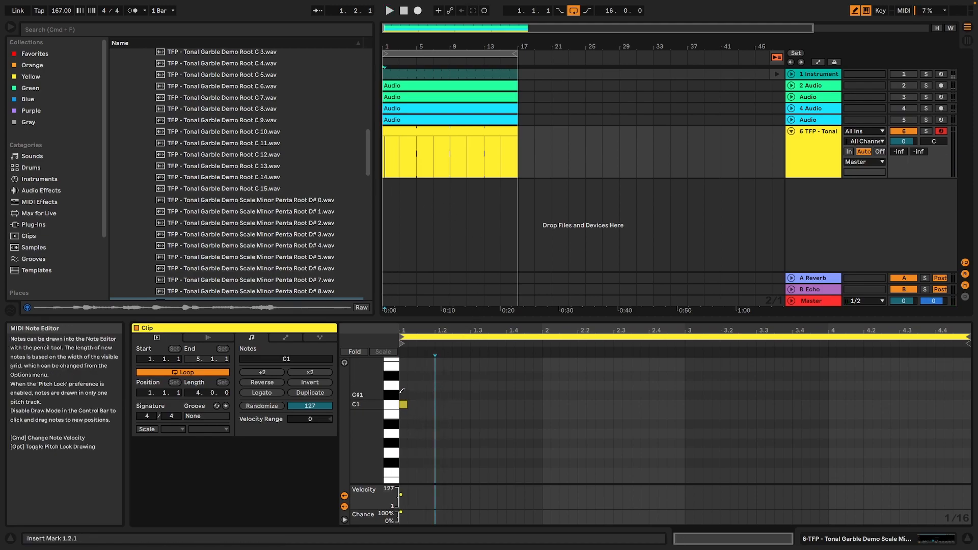
{"action": "left_click", "coordinate": [345, 364]}
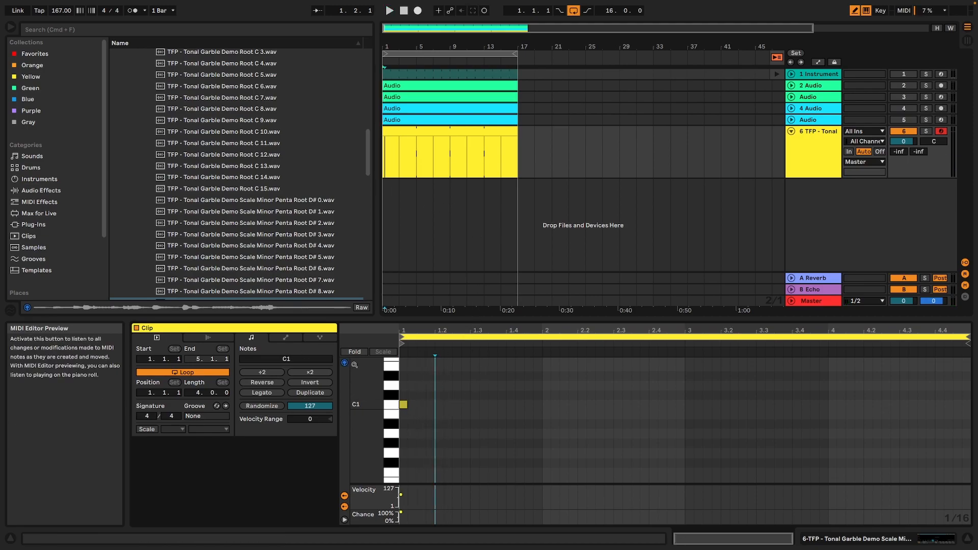
Draw C#1 at 1.1.4, D1 at 1.2.1 and D#1 at 1.2.3, and play the pattern.
{"action": "left_click", "coordinate": [431, 394]}
{"action": "left_click", "coordinate": [439, 386]}
{"action": "left_click", "coordinate": [456, 376]}
{"action": "key", "text": "space"}
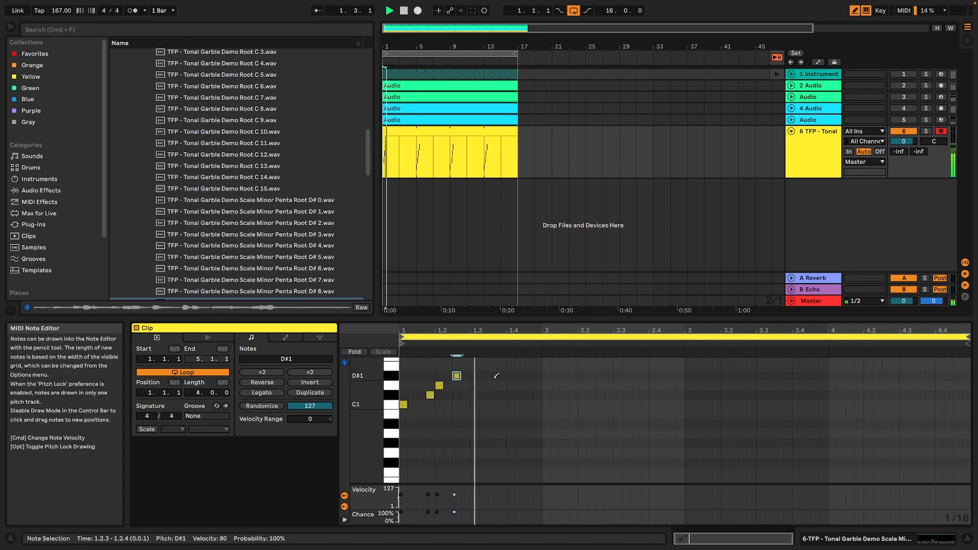
{"action": "key", "text": "space"}
Delete the C#1 and D1 notes, draw E1 at 1.2.1 in their place, and play the pattern.
{"action": "left_click", "coordinate": [440, 385]}
{"action": "left_click", "coordinate": [430, 394]}
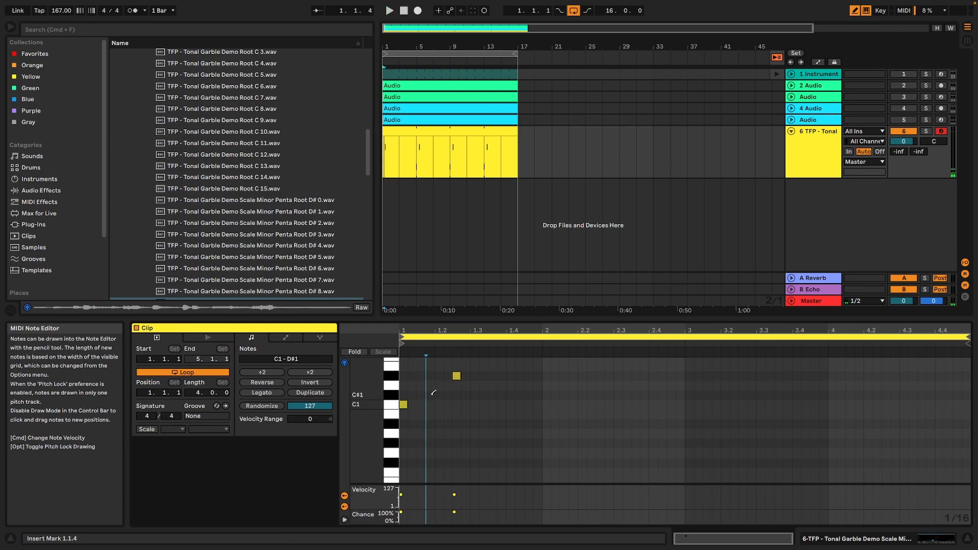
{"action": "left_click", "coordinate": [439, 366]}
{"action": "key", "text": "space"}
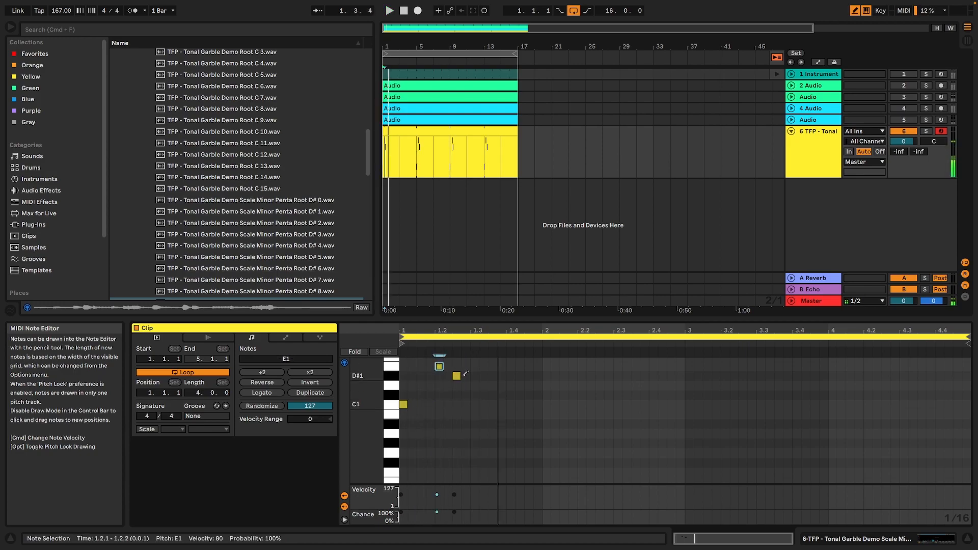
Draw E1 at 1.3.1, D1 at 1.3.2, D#1 at 1.3.3 and two C#1 notes at 1.1.3 and 1.1.4, keeping the first D#1 a sixteenth long.
{"action": "left_click_drag", "start_coordinate": [457, 376], "coordinate": [479, 376]}
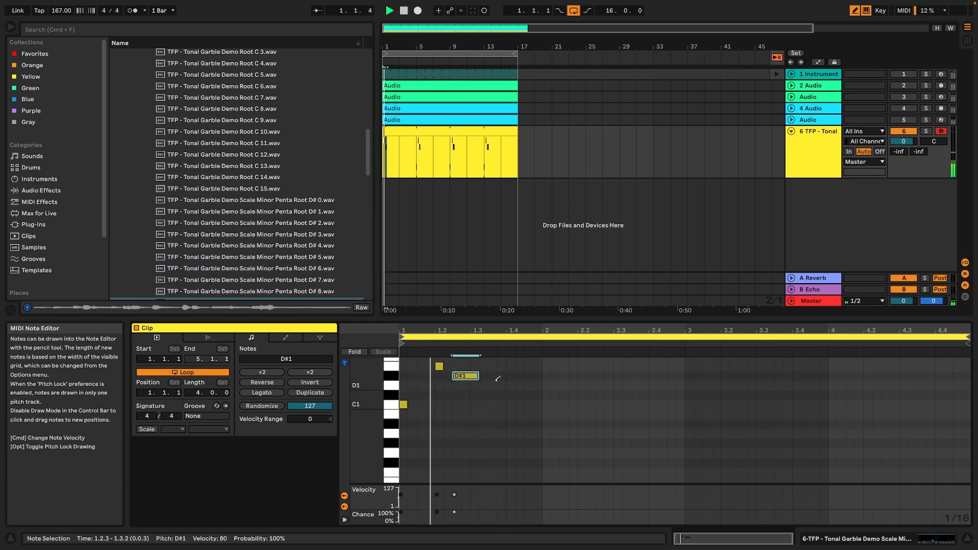
{"action": "left_click_drag", "start_coordinate": [477, 375], "coordinate": [461, 376]}
{"action": "left_click", "coordinate": [484, 385]}
{"action": "left_click", "coordinate": [492, 376]}
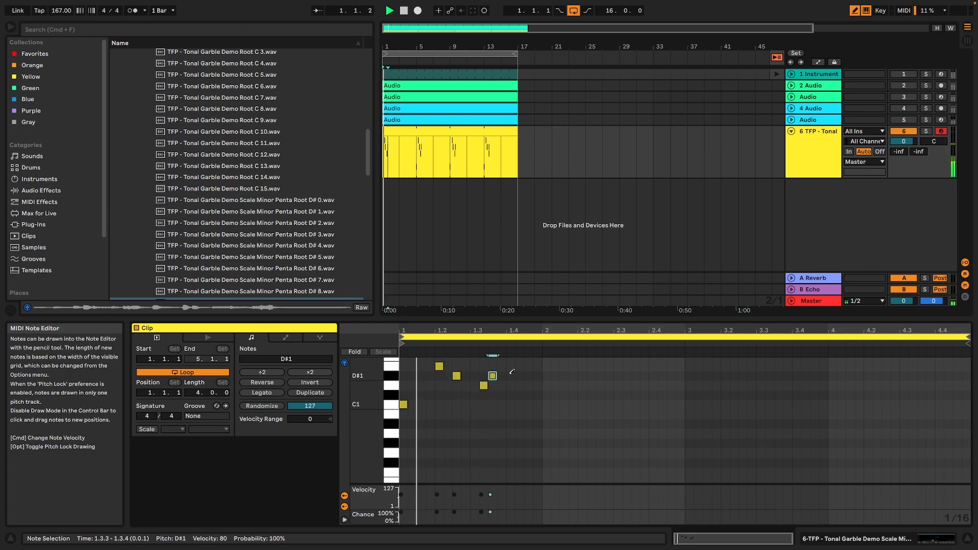
{"action": "left_click", "coordinate": [476, 366]}
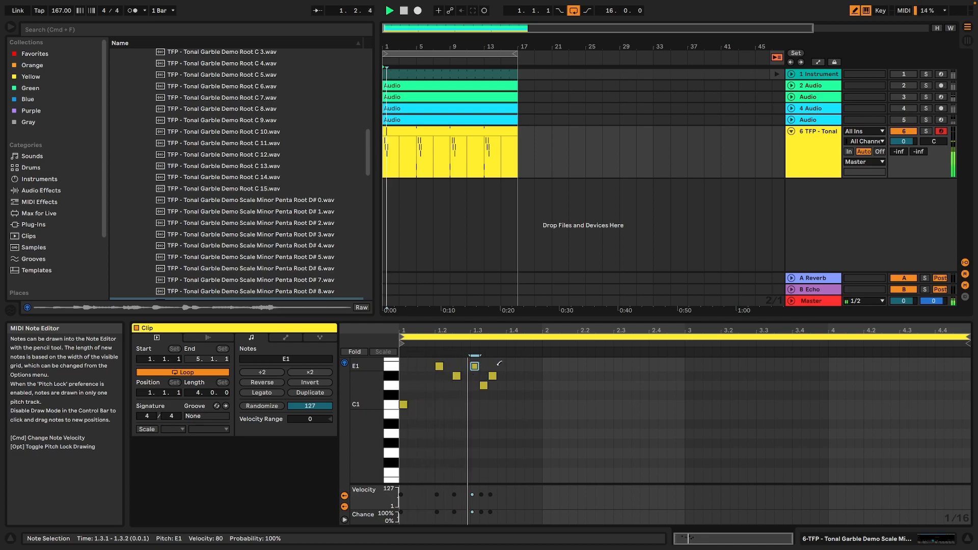
{"action": "left_click_drag", "start_coordinate": [422, 395], "coordinate": [431, 395]}
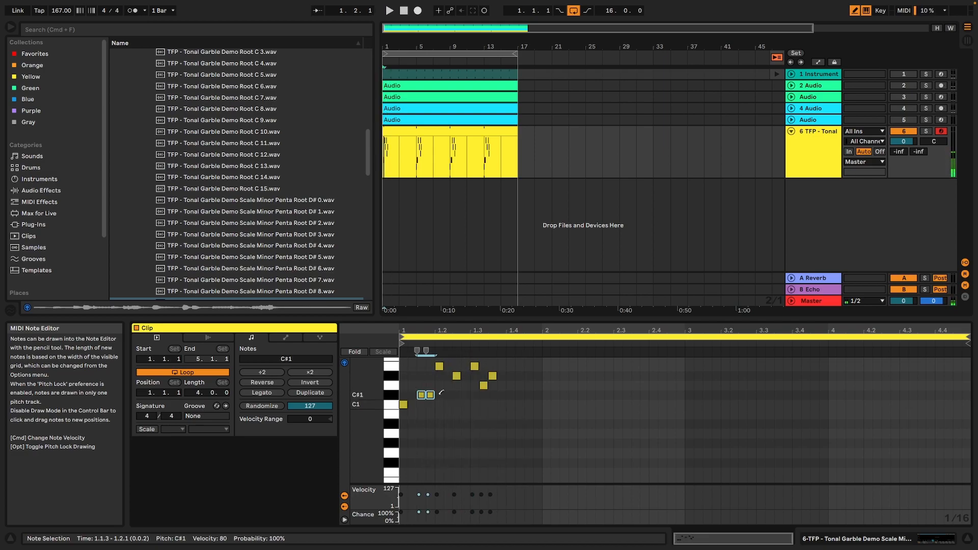
{"action": "scroll", "coordinate": [462, 390], "scroll_direction": "up", "scroll_amount": 3}
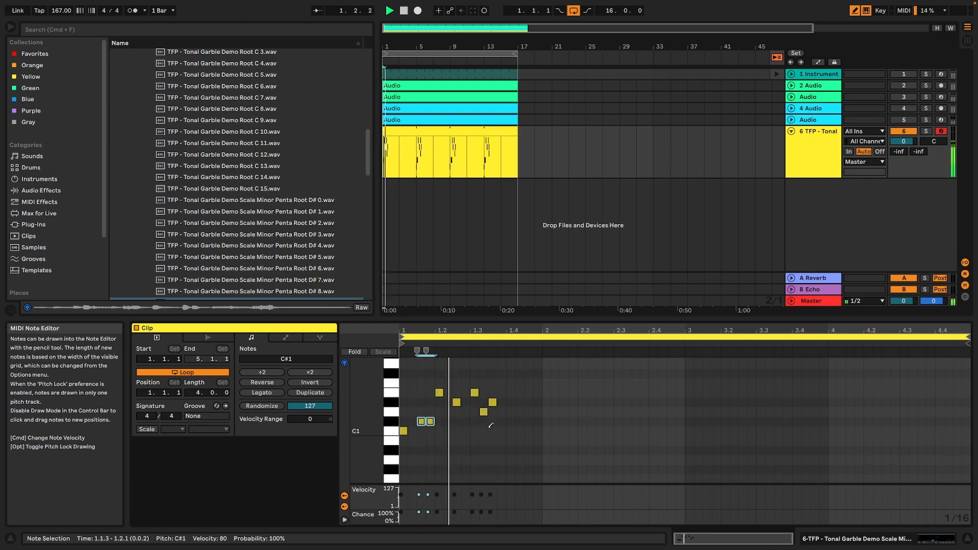
{"action": "key", "text": "space"}
Remove the D#1 note at 1.3.3 and draw F1 notes at 1.3.4 and 1.4.3, leaving bar 2 empty.
{"action": "left_click", "coordinate": [502, 392]}
{"action": "left_click_drag", "start_coordinate": [502, 391], "coordinate": [502, 382]}
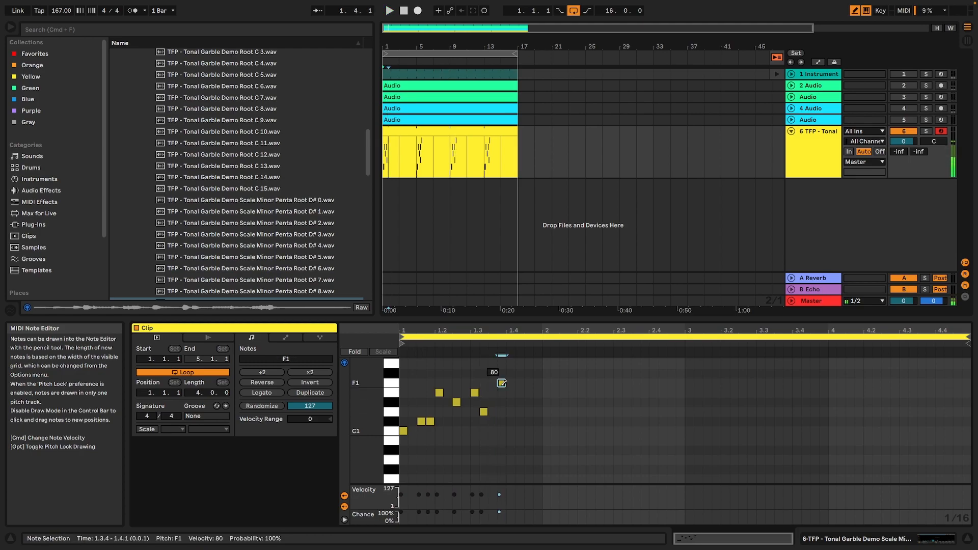
{"action": "key", "text": "space"}
{"action": "left_click", "coordinate": [528, 382]}
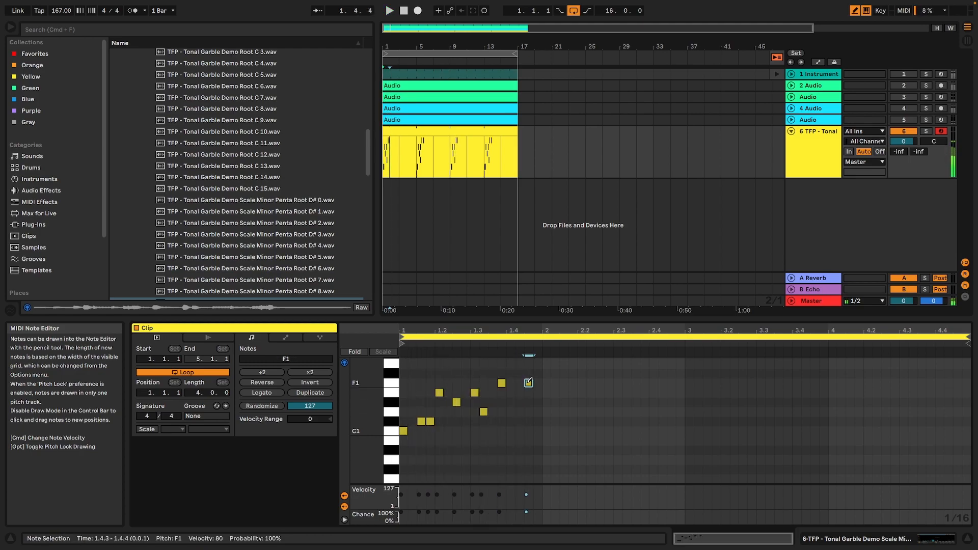
{"action": "left_click", "coordinate": [555, 402]}
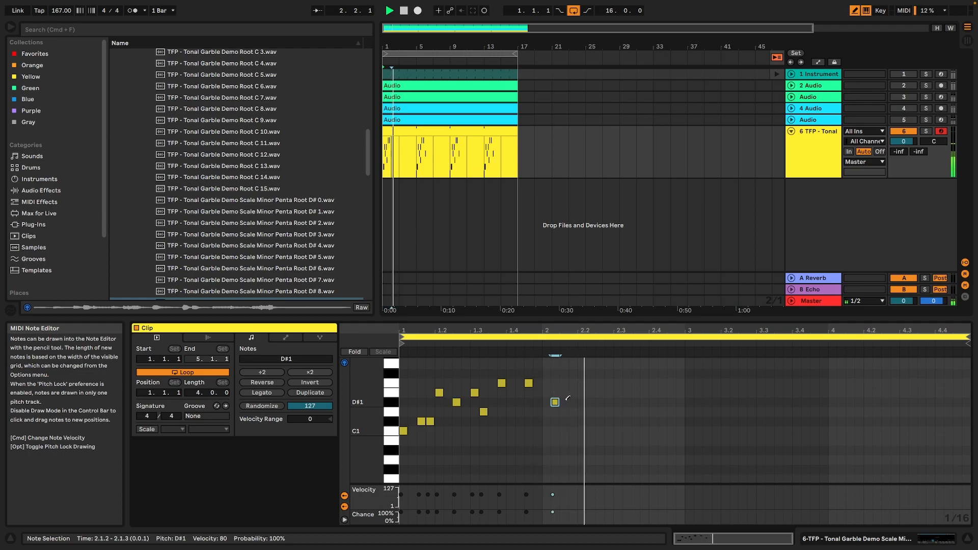
{"action": "left_click", "coordinate": [558, 402]}
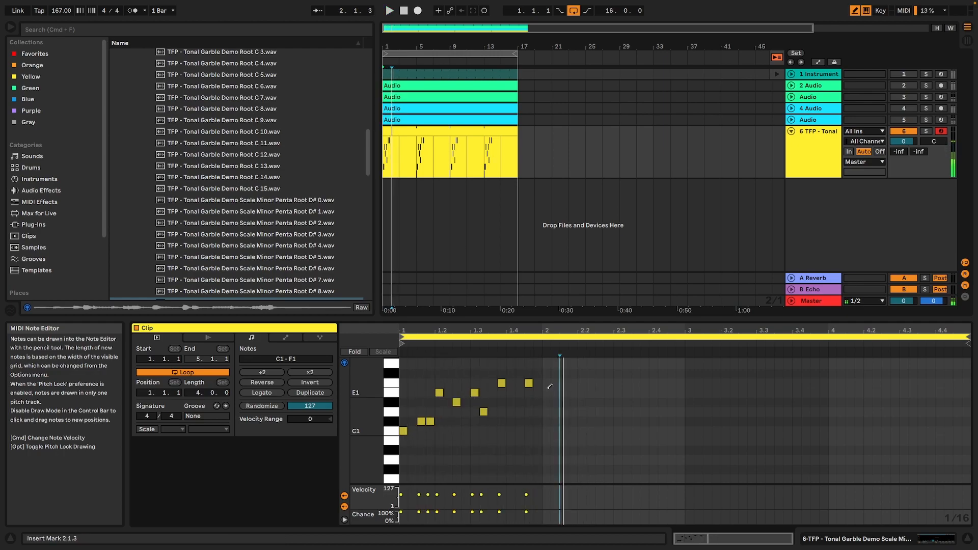
Shorten the clip loop to one bar, ending at 2.1.1, and play it.
{"action": "key", "text": "space"}
{"action": "left_click_drag", "start_coordinate": [969, 337], "coordinate": [540, 336]}
{"action": "key", "text": "space"}
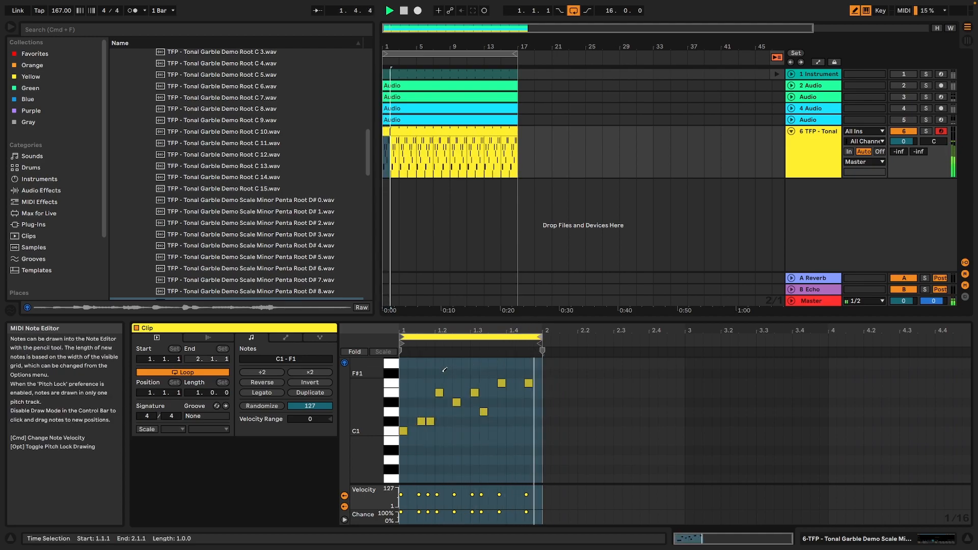
{"action": "key", "text": "space"}
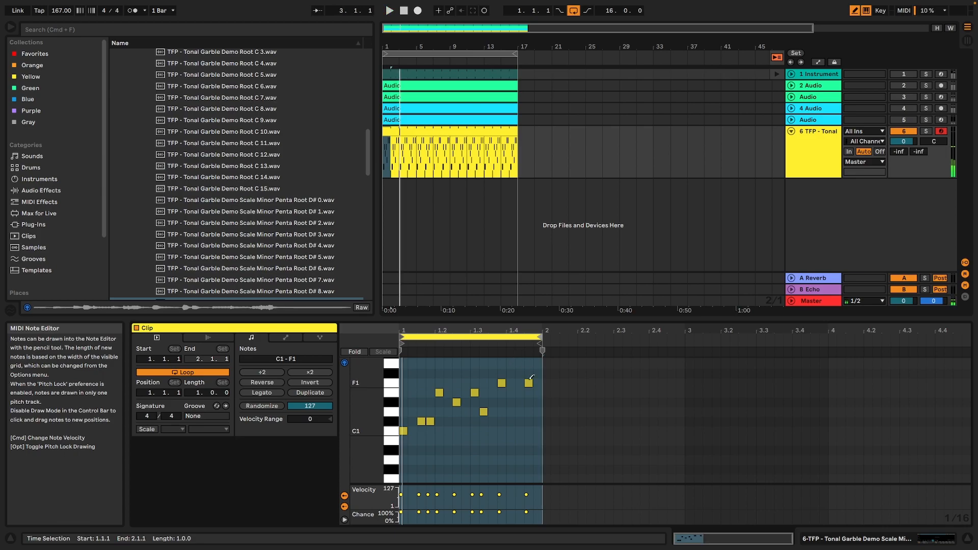
Try removing the F1 note at 1.4.3 and raising the one at 1.3.4 to G1.
{"action": "left_click", "coordinate": [528, 382]}
{"action": "left_click_drag", "start_coordinate": [500, 382], "coordinate": [502, 364]}
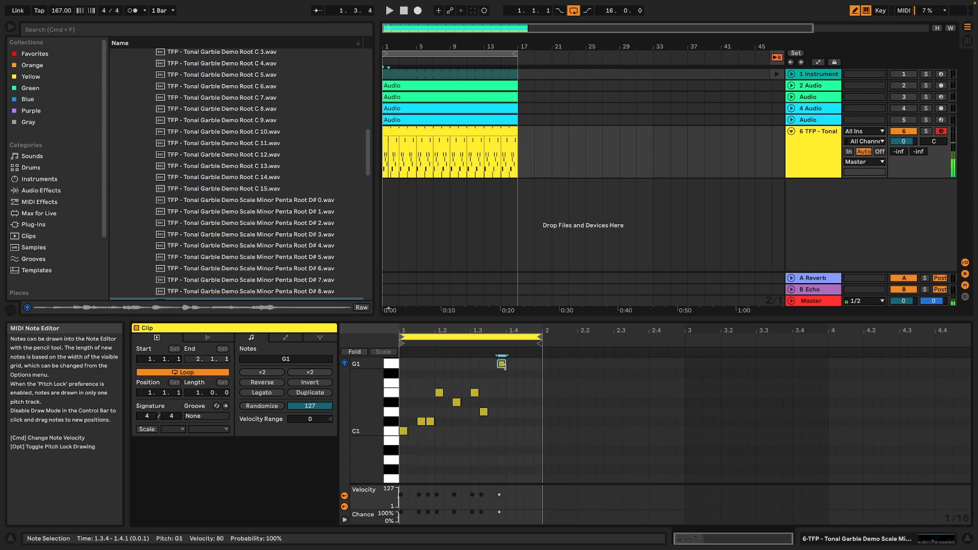
{"action": "key", "text": "space"}
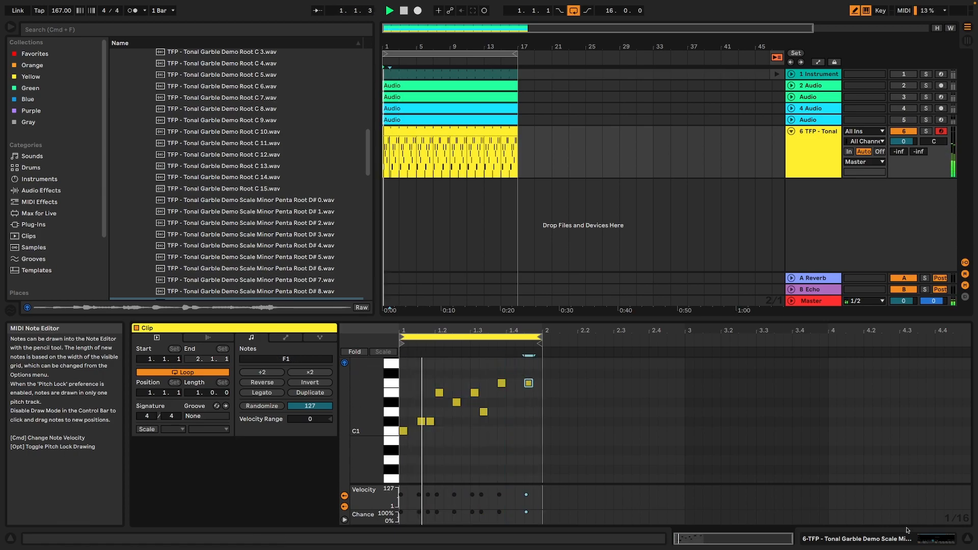
Set Simpler's transposition to -12 st and its fade-out to 1.91 s, checking the sound with playback.
{"action": "left_click", "coordinate": [951, 539]}
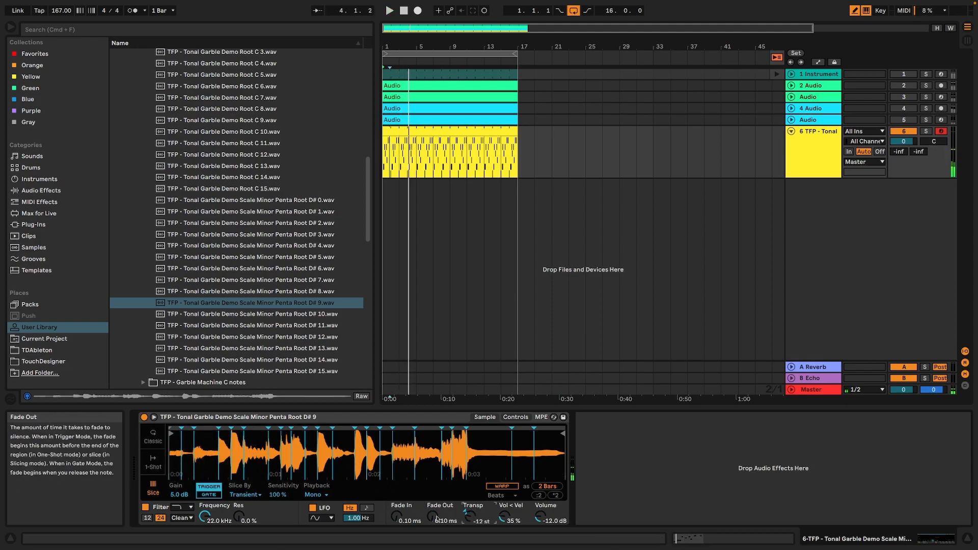
{"action": "key", "text": "space"}
{"action": "left_click_drag", "start_coordinate": [432, 517], "coordinate": [432, 507]}
{"action": "key", "text": "space"}
{"action": "key", "text": "space"}
Examine Simpler's filter, LFO and envelope controls while the loop plays.
{"action": "left_click", "coordinate": [516, 418]}
{"action": "left_click", "coordinate": [485, 417]}
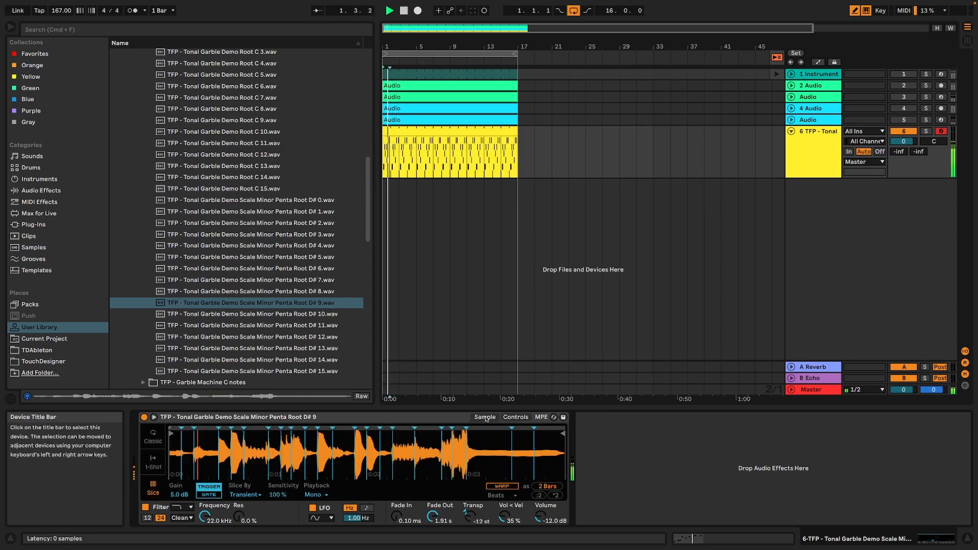
{"action": "left_click", "coordinate": [515, 418]}
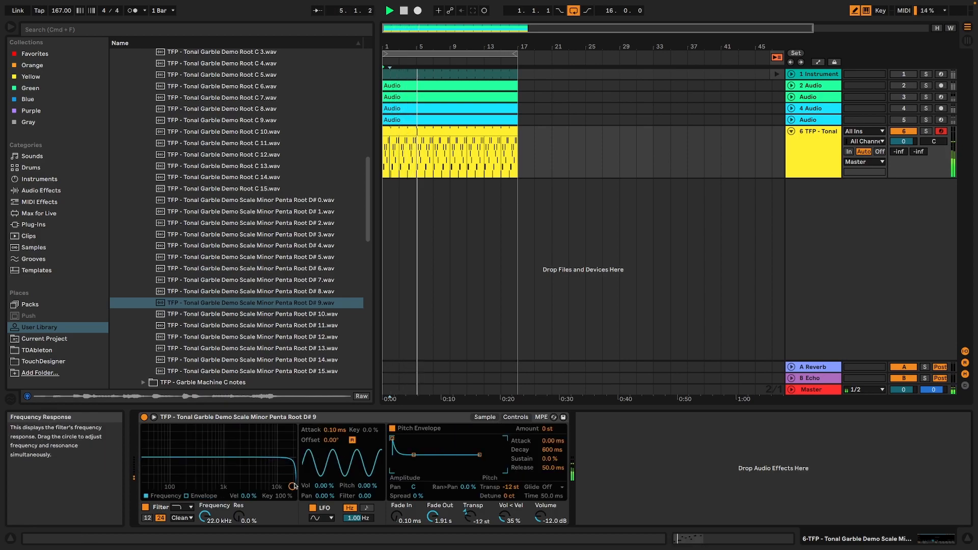
{"action": "key", "text": "space"}
Set the MIDI clip's loop length to 2 bars and play it.
{"action": "double_click", "coordinate": [410, 133]}
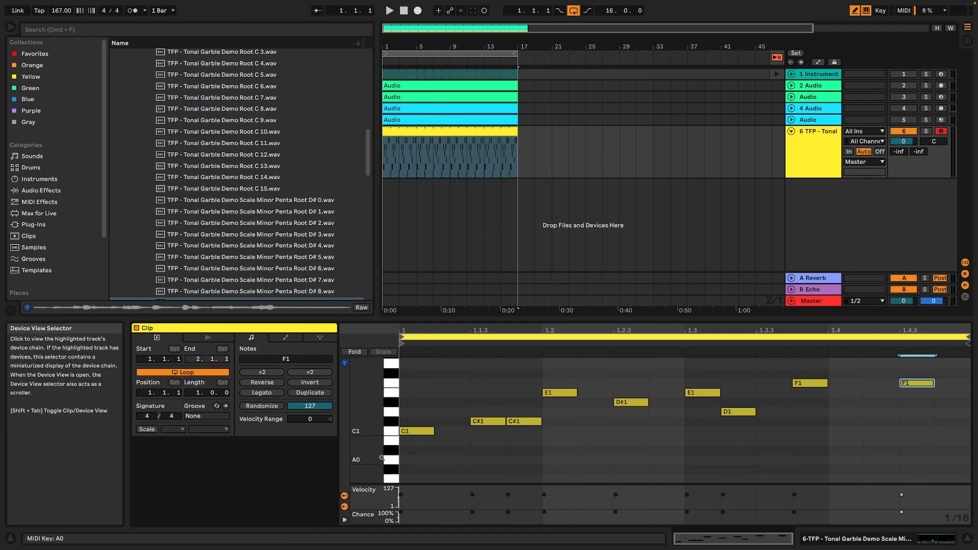
{"action": "left_click_drag", "start_coordinate": [194, 394], "coordinate": [194, 390]}
{"action": "key", "text": "space"}
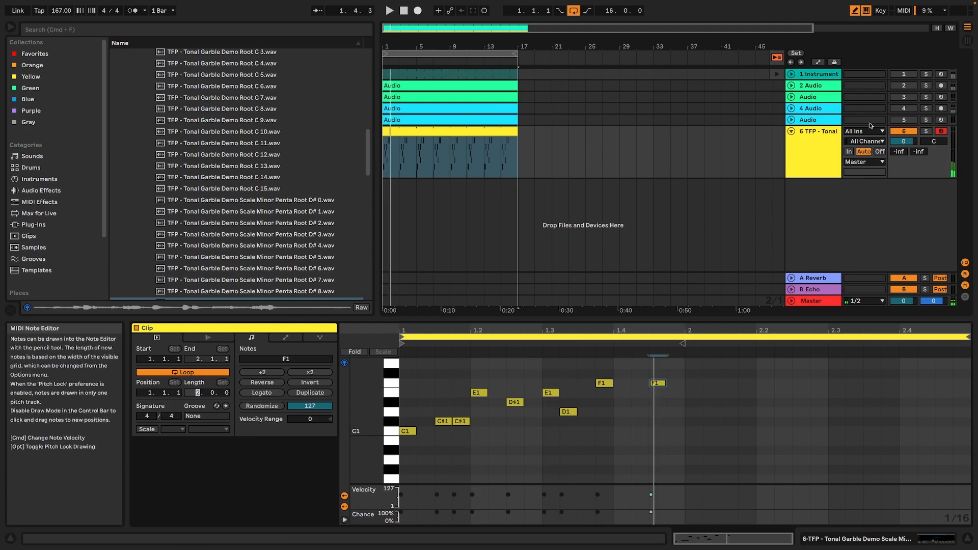
Turn off Draw Mode and duplicate all the clip's notes into the second bar, starting at 2.1.1.
{"action": "left_click", "coordinate": [854, 10]}
{"action": "left_click", "coordinate": [600, 451]}
{"action": "key", "text": "ctrl+a"}
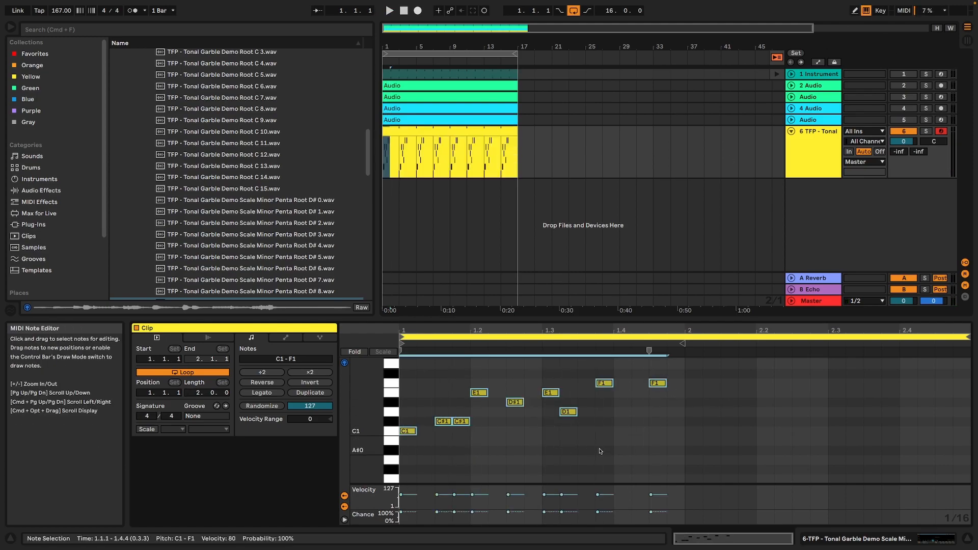
{"action": "key", "text": "ctrl+d"}
{"action": "key", "text": "Right"}
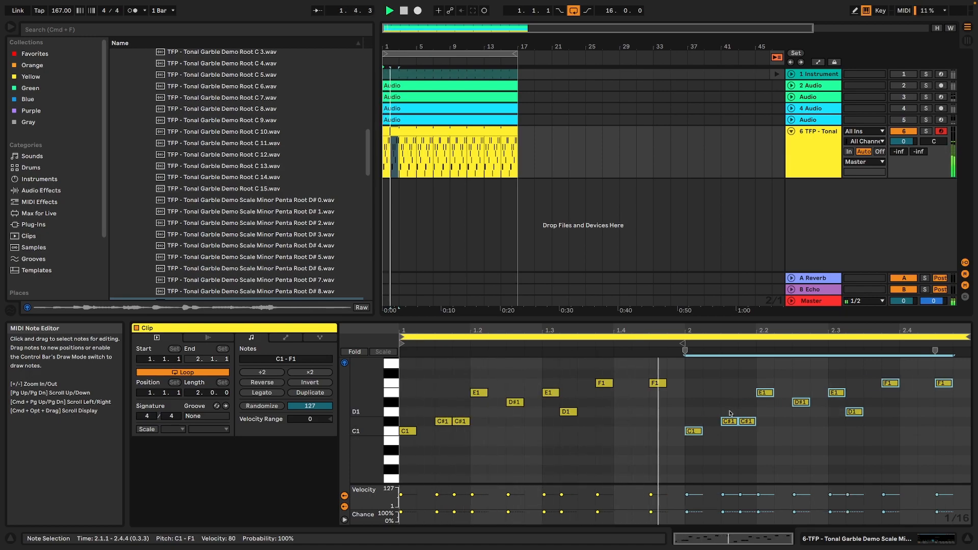
Turn on Draw Mode and replace the two F1 notes ending bar 2 with a rising G1, G#1, A1, A#1 run.
{"action": "left_click", "coordinate": [855, 10]}
{"action": "scroll", "coordinate": [922, 379], "scroll_direction": "up", "scroll_amount": 1}
{"action": "left_click", "coordinate": [896, 382]}
{"action": "left_click", "coordinate": [895, 399]}
{"action": "left_click", "coordinate": [945, 399]}
{"action": "left_click", "coordinate": [944, 361]}
{"action": "scroll", "coordinate": [943, 372], "scroll_direction": "up", "scroll_amount": 2}
{"action": "left_click", "coordinate": [961, 390]}
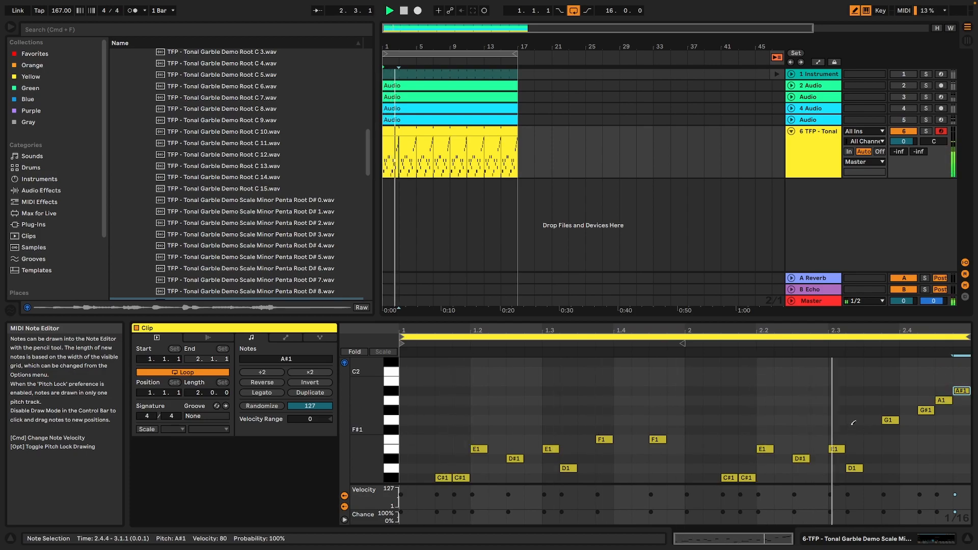
Add the Random MIDI effect before Simpler with a chance of 27 % and check the sample slices during playback.
{"action": "left_click", "coordinate": [942, 541]}
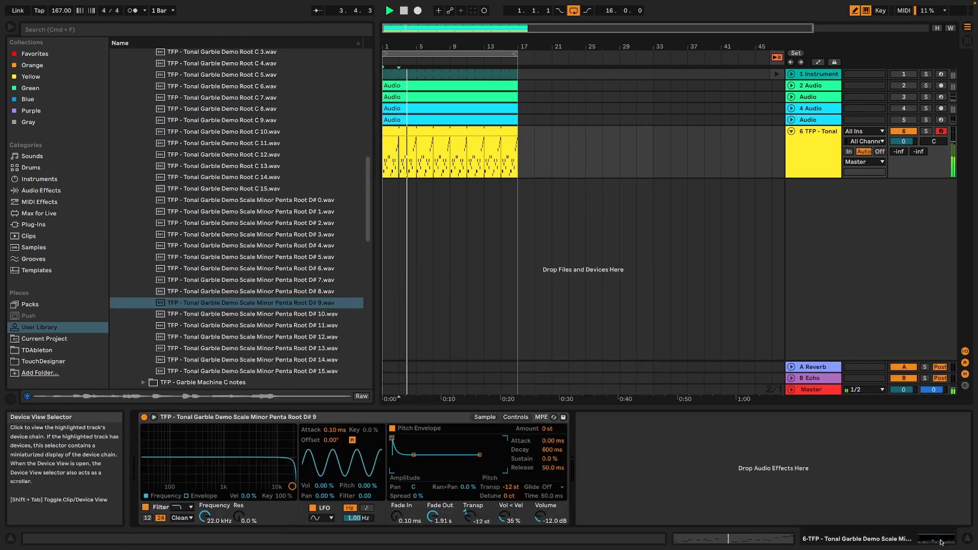
{"action": "left_click", "coordinate": [46, 202]}
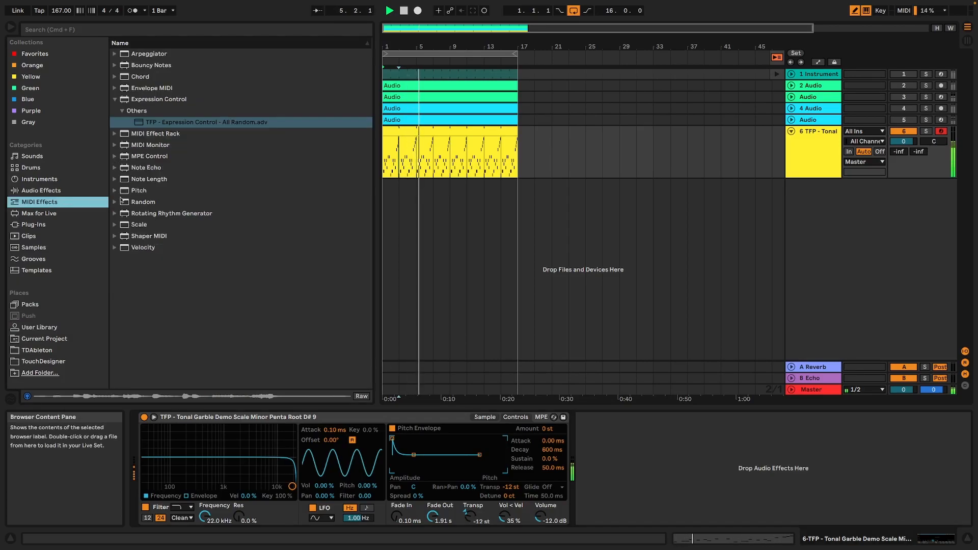
{"action": "double_click", "coordinate": [137, 202]}
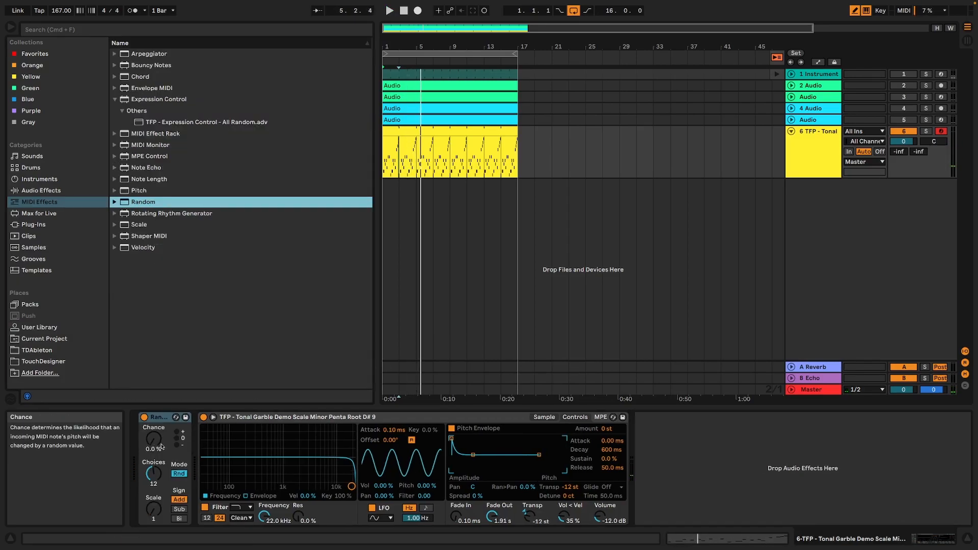
{"action": "key", "text": "space"}
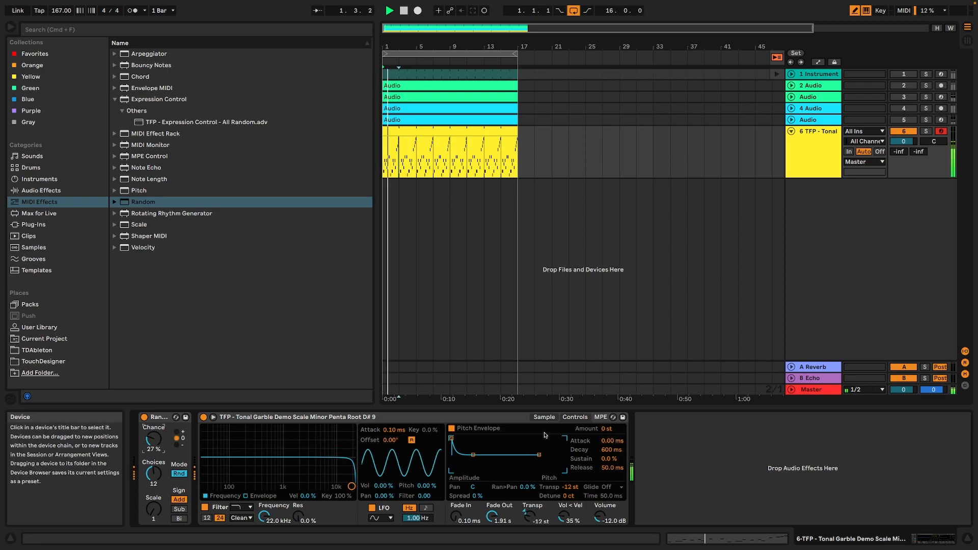
{"action": "left_click", "coordinate": [543, 418]}
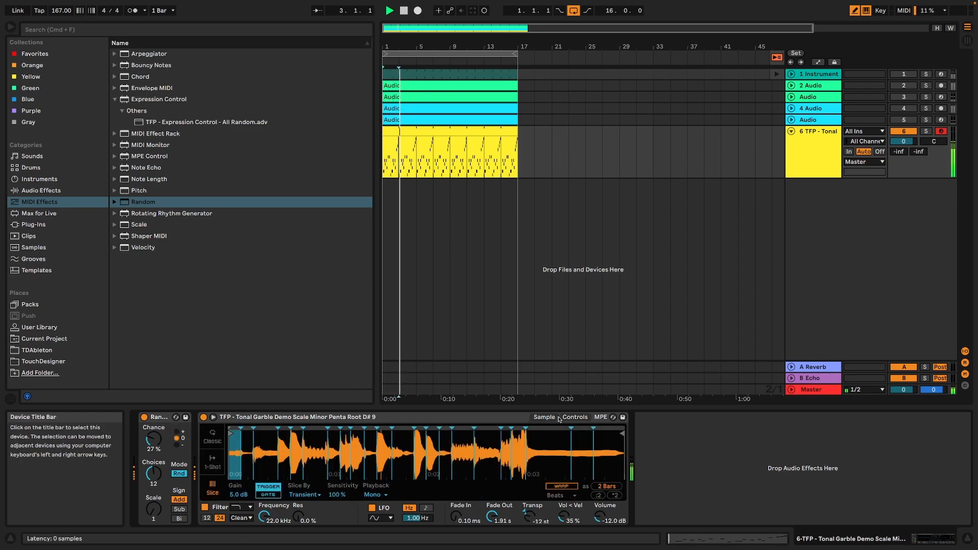
{"action": "left_click", "coordinate": [543, 417]}
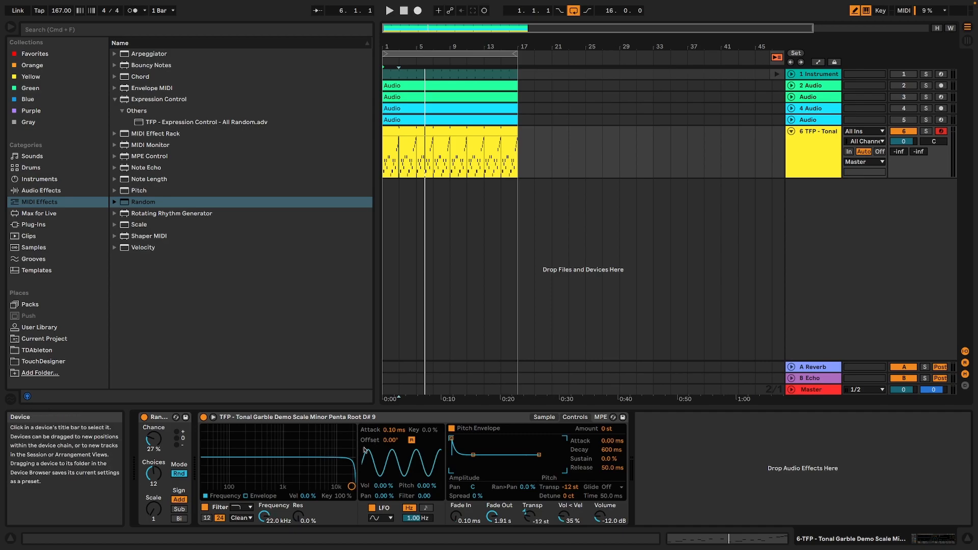
Set Simpler's filter envelope amount to 72 and its filter frequency to 2.32 kHz while the loop plays.
{"action": "left_click", "coordinate": [246, 496]}
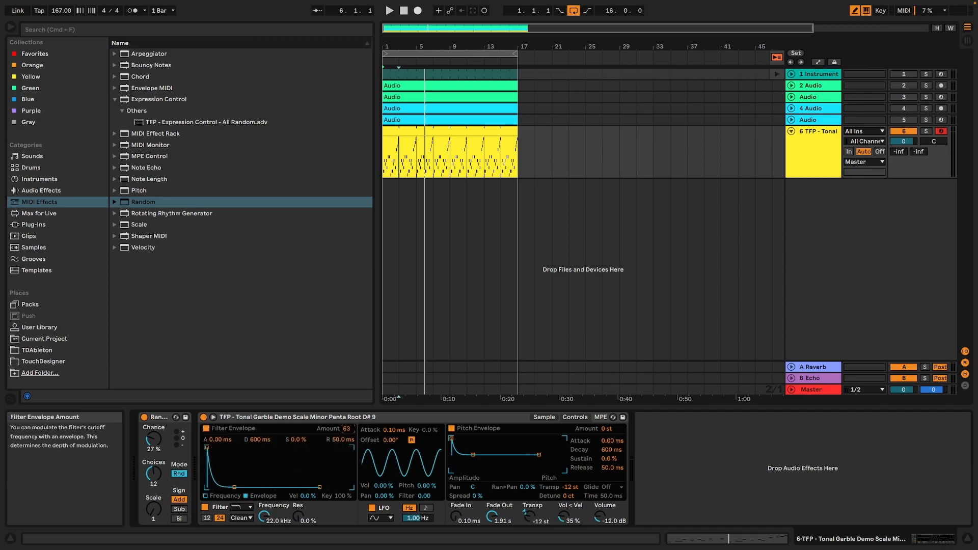
{"action": "key", "text": "space"}
{"action": "left_click_drag", "start_coordinate": [264, 517], "coordinate": [264, 541]}
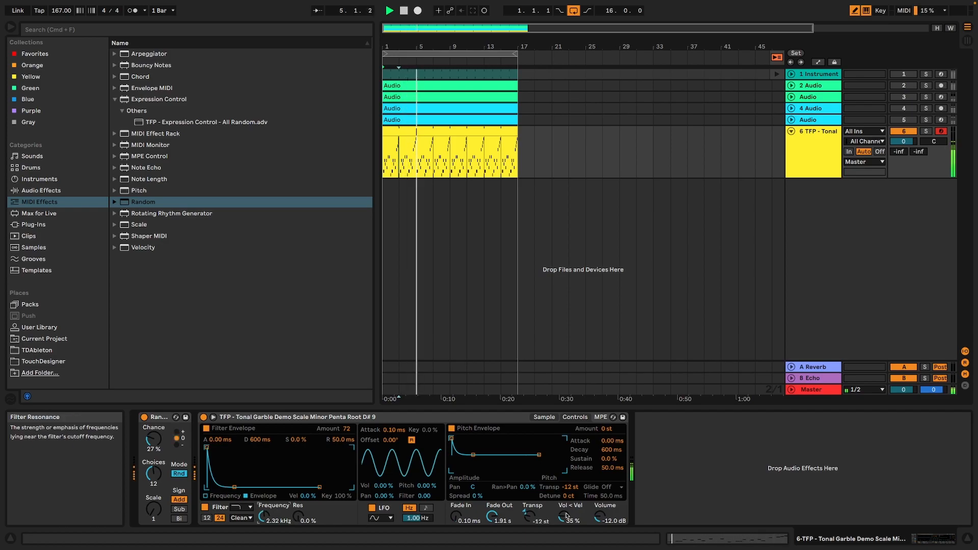
{"action": "key", "text": "space"}
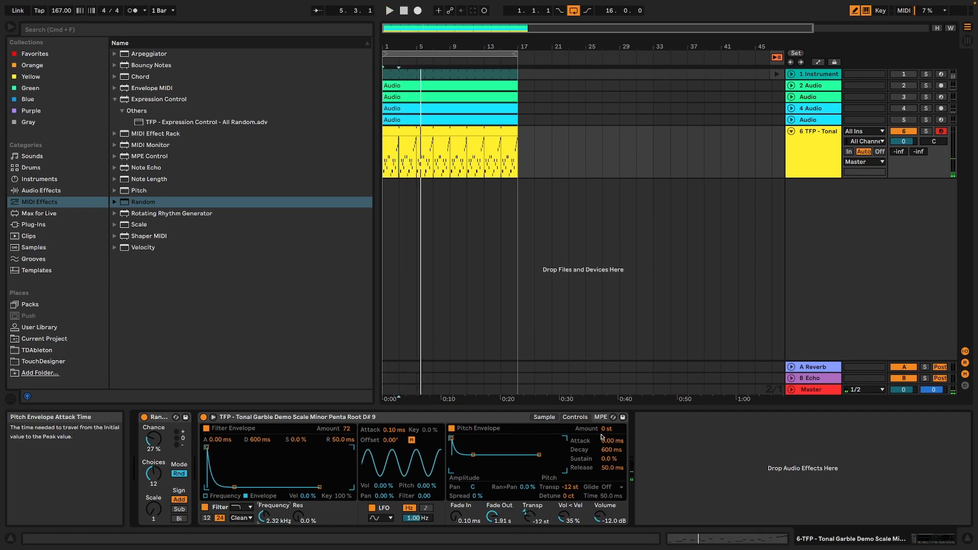
Try positive and negative amounts for Simpler's pitch envelope during playback and reset the amount to 0 st.
{"action": "key", "text": "space"}
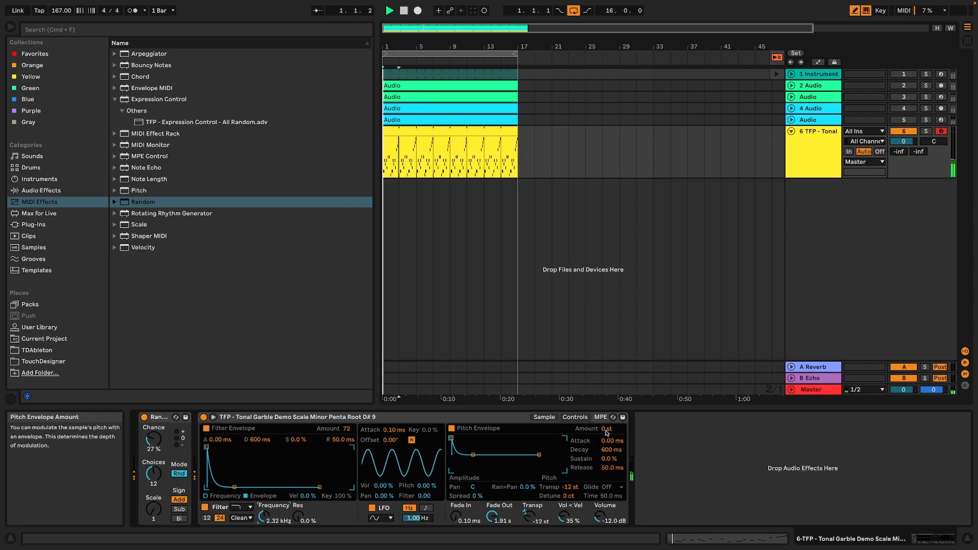
{"action": "left_click_drag", "start_coordinate": [609, 432], "coordinate": [609, 413]}
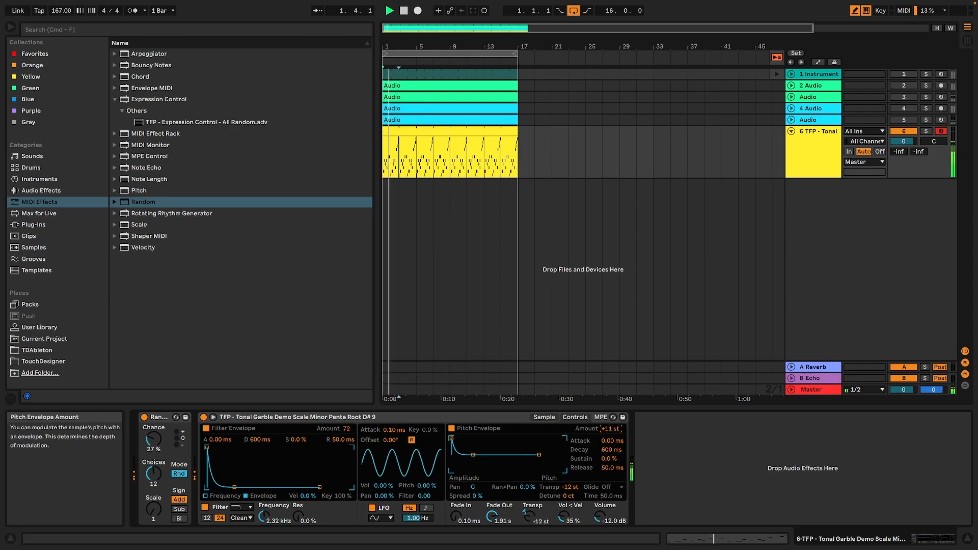
{"action": "double_click", "coordinate": [610, 432]}
{"action": "key", "text": "space"}
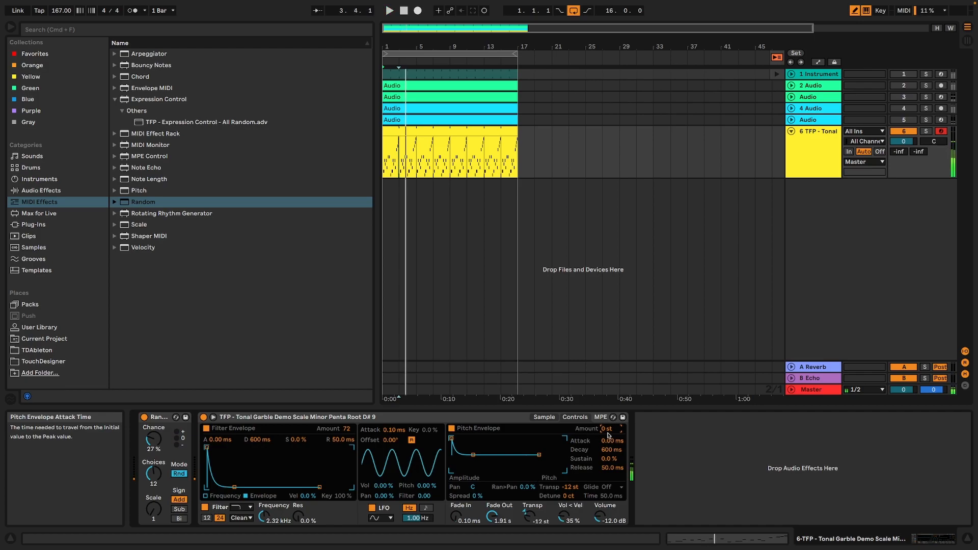
{"action": "left_click_drag", "start_coordinate": [610, 430], "coordinate": [609, 432]}
{"action": "key", "text": "space"}
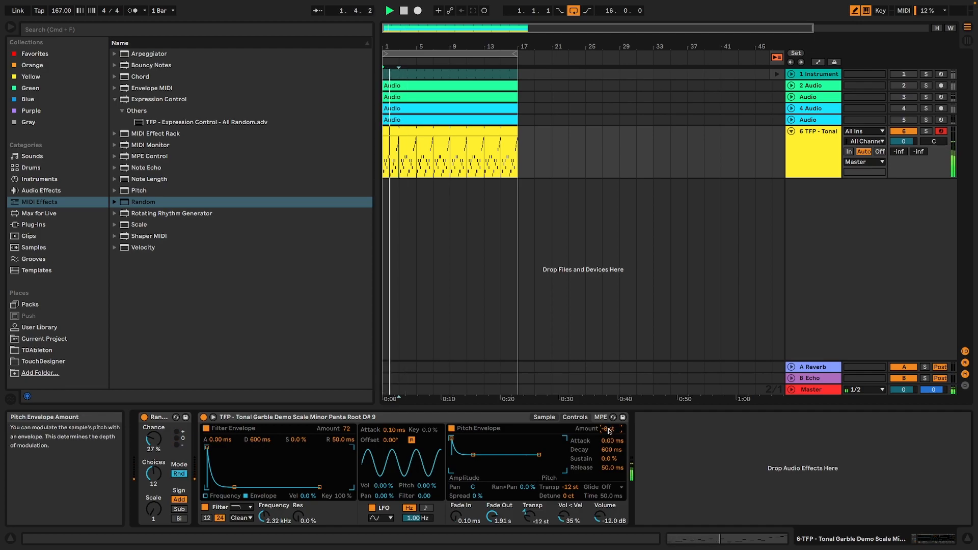
{"action": "double_click", "coordinate": [610, 432]}
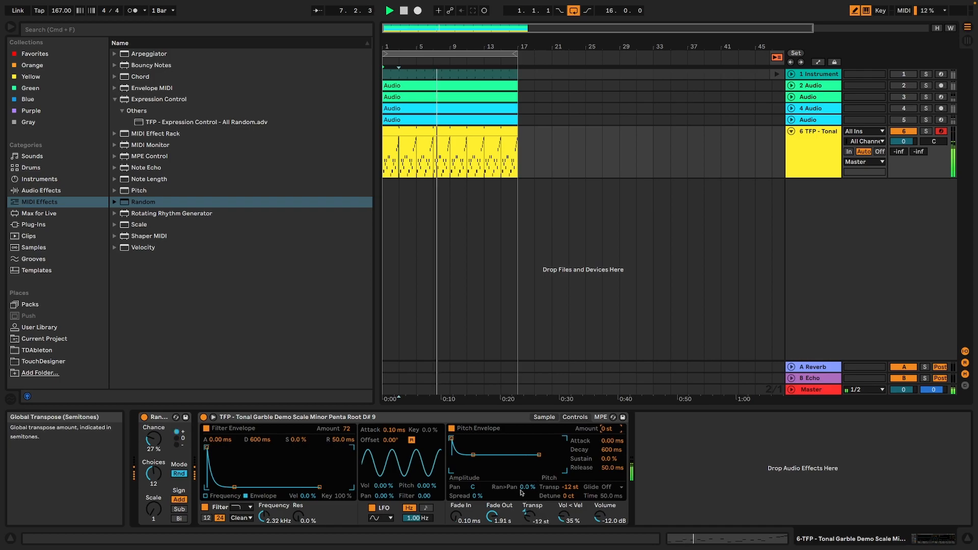
Set Simpler's spread to 97 %, checking the sound with playback.
{"action": "left_click_drag", "start_coordinate": [477, 496], "coordinate": [477, 488]}
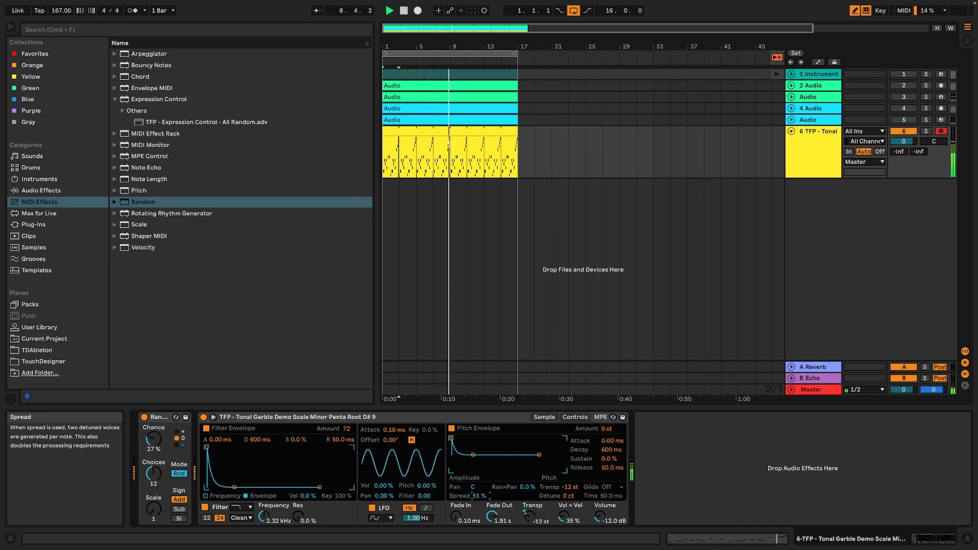
{"action": "key", "text": "space"}
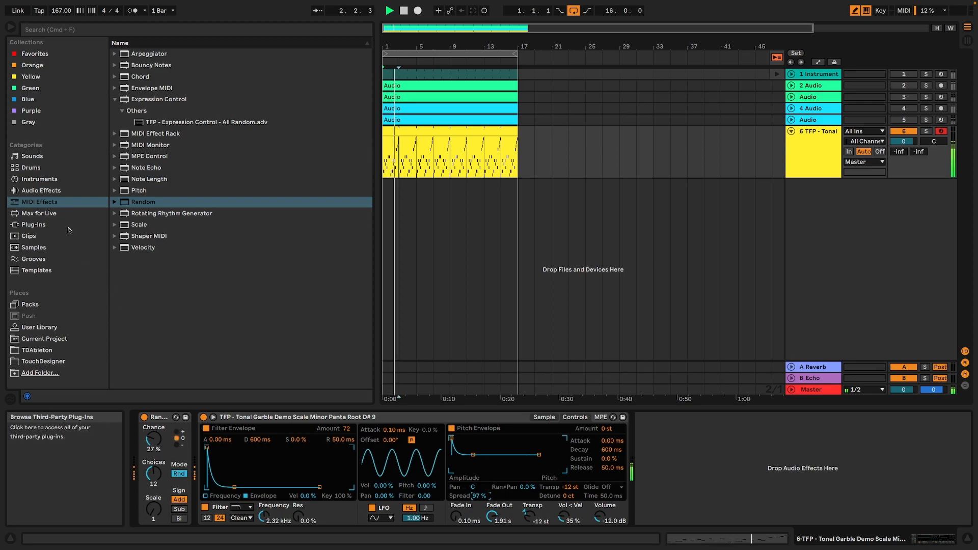
{"action": "key", "text": "space"}
Add Beat Repeat after Simpler and set its variation to 3 and its chance to 57.9 % during playback.
{"action": "left_click", "coordinate": [36, 171]}
{"action": "left_click", "coordinate": [37, 181]}
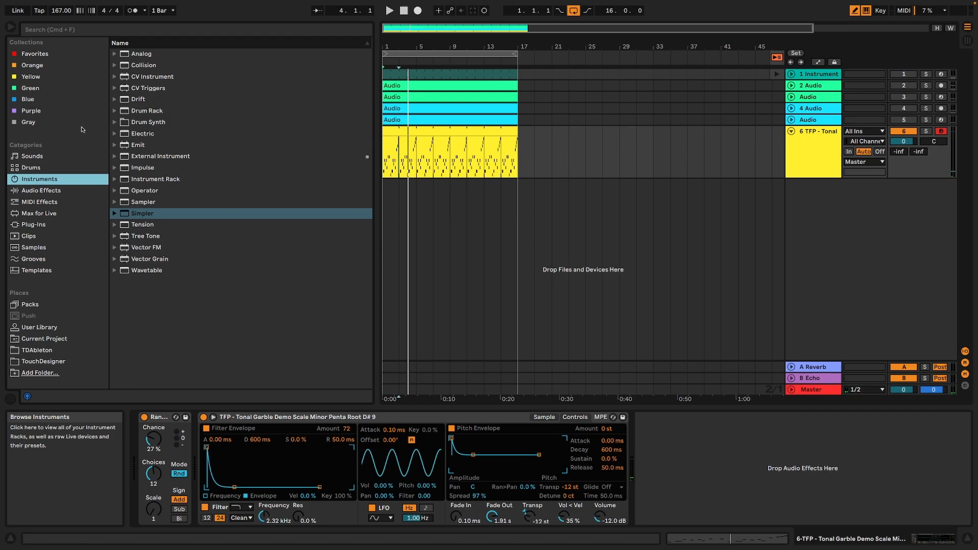
{"action": "left_click", "coordinate": [39, 191]}
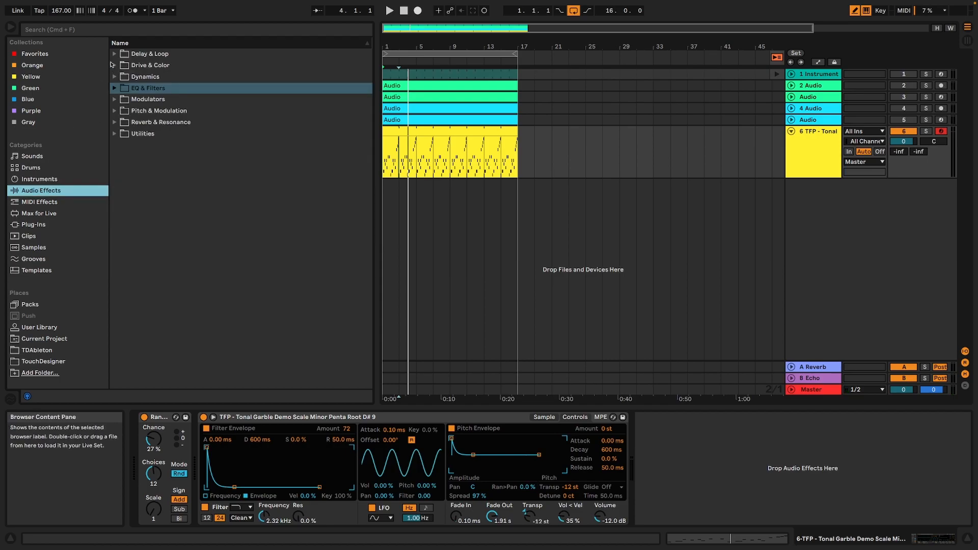
{"action": "left_click", "coordinate": [113, 55]}
{"action": "double_click", "coordinate": [156, 66]}
{"action": "key", "text": "space"}
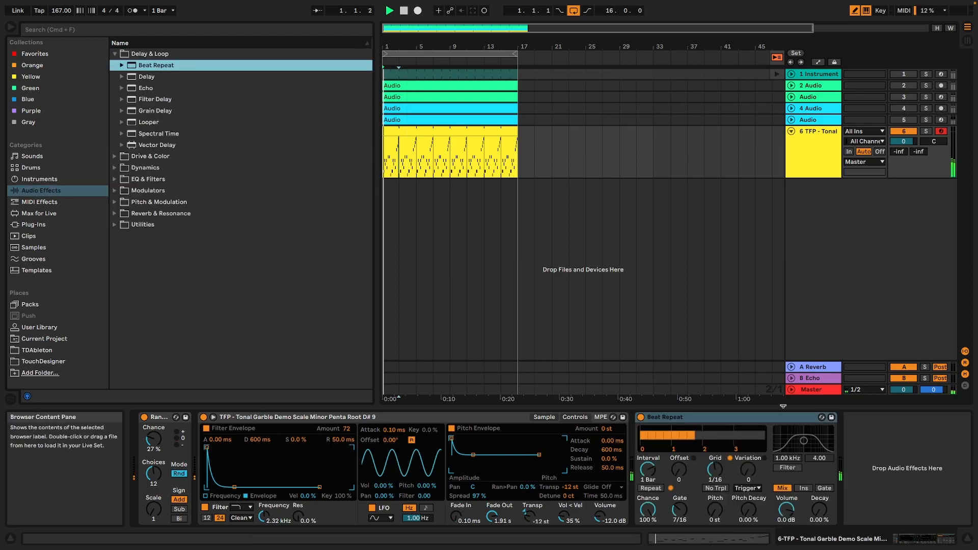
{"action": "left_click_drag", "start_coordinate": [748, 469], "coordinate": [748, 463]}
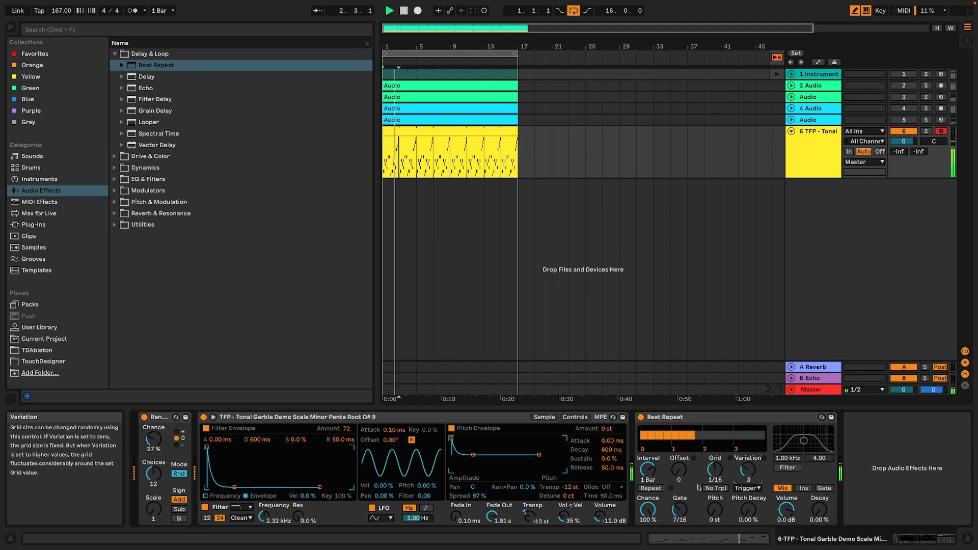
{"action": "left_click_drag", "start_coordinate": [648, 510], "coordinate": [648, 522]}
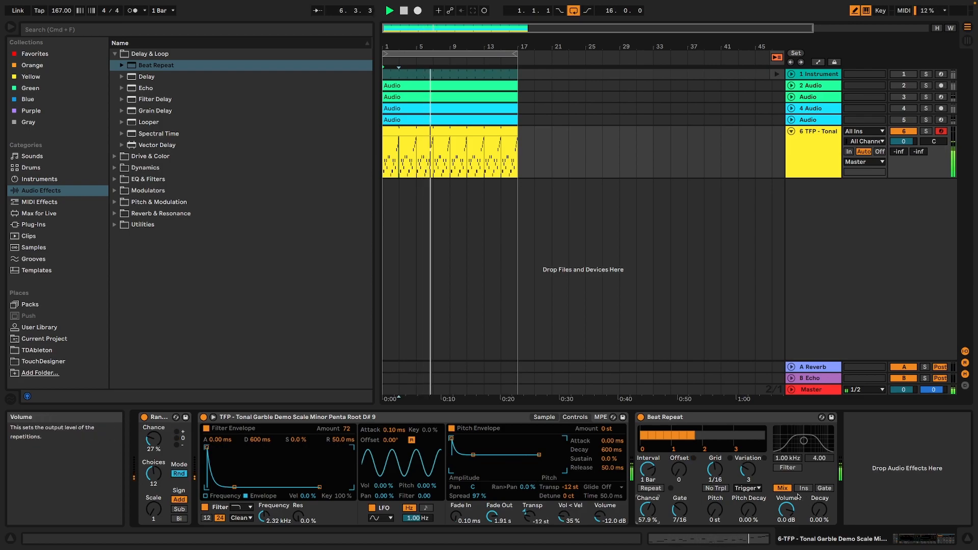
Add the TFP - Expression Control - All Random preset and map its fourth random row to the track's A-Reverb send.
{"action": "left_click", "coordinate": [60, 203]}
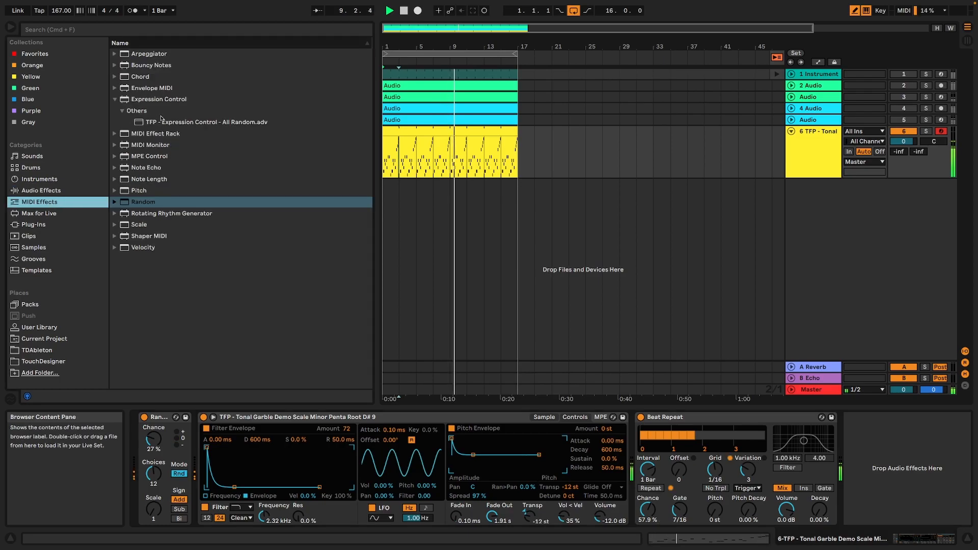
{"action": "left_click", "coordinate": [167, 123]}
{"action": "double_click", "coordinate": [167, 122]}
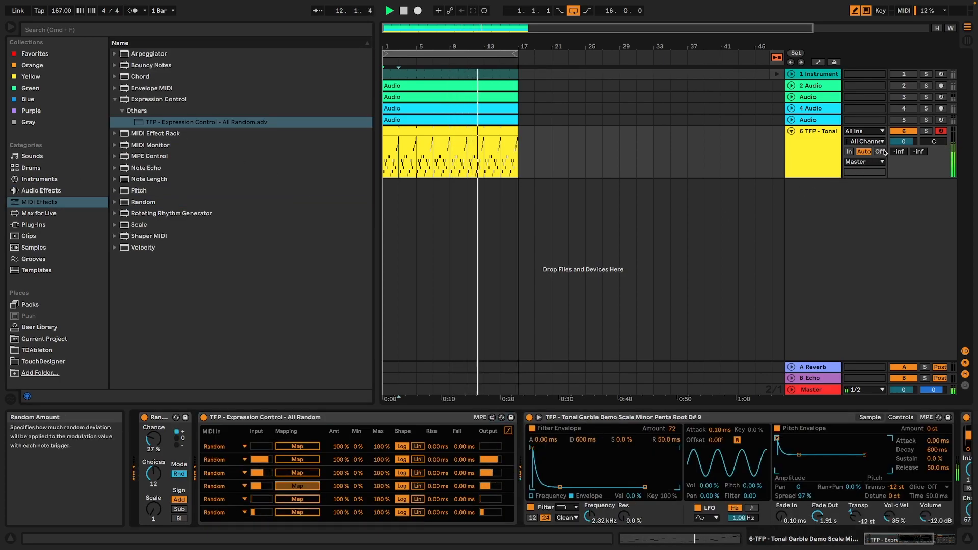
{"action": "left_click", "coordinate": [915, 172]}
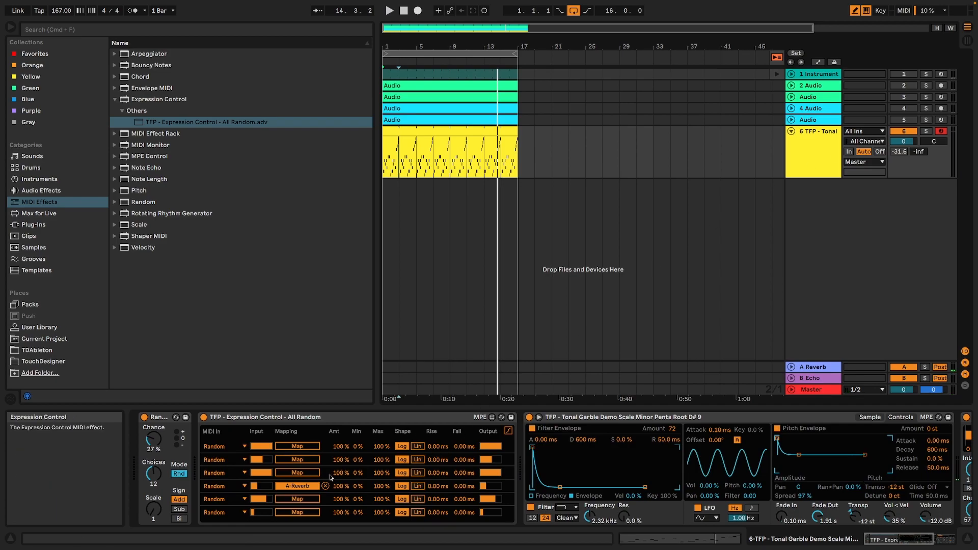
Show the reverb mapping's curve, bend its shape to 0.74 and limit its maximum to 85 %, checking with playback.
{"action": "left_click", "coordinate": [508, 431]}
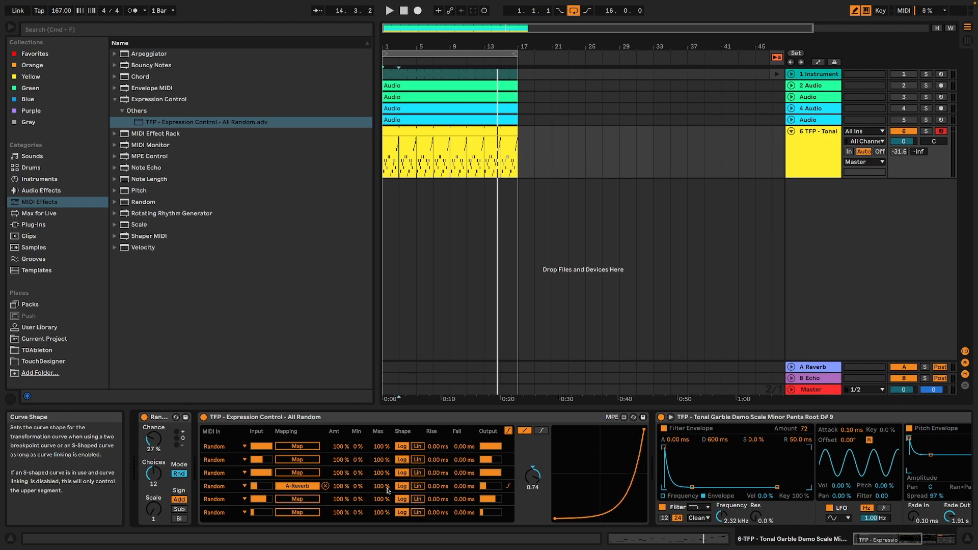
{"action": "left_click_drag", "start_coordinate": [380, 486], "coordinate": [383, 489]}
{"action": "key", "text": "space"}
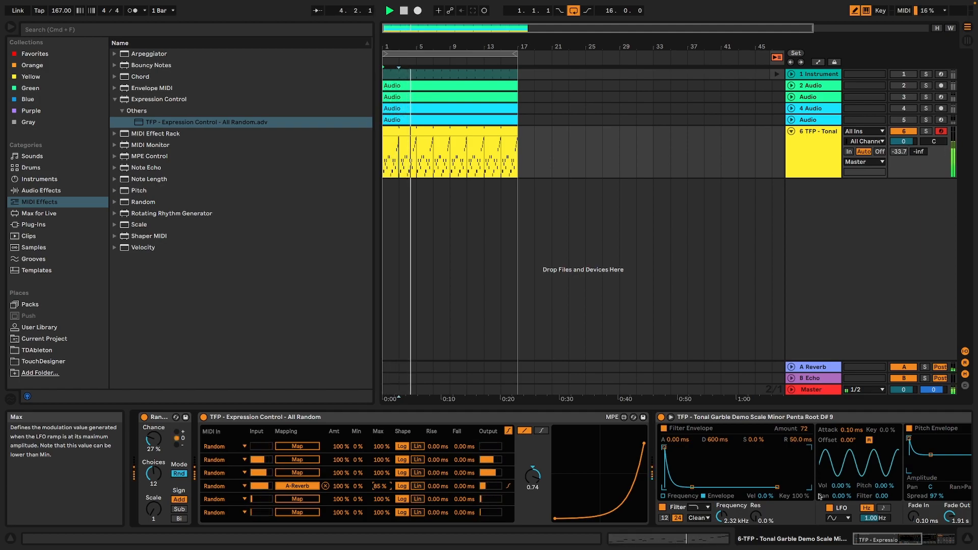
{"action": "left_click", "coordinate": [923, 541]}
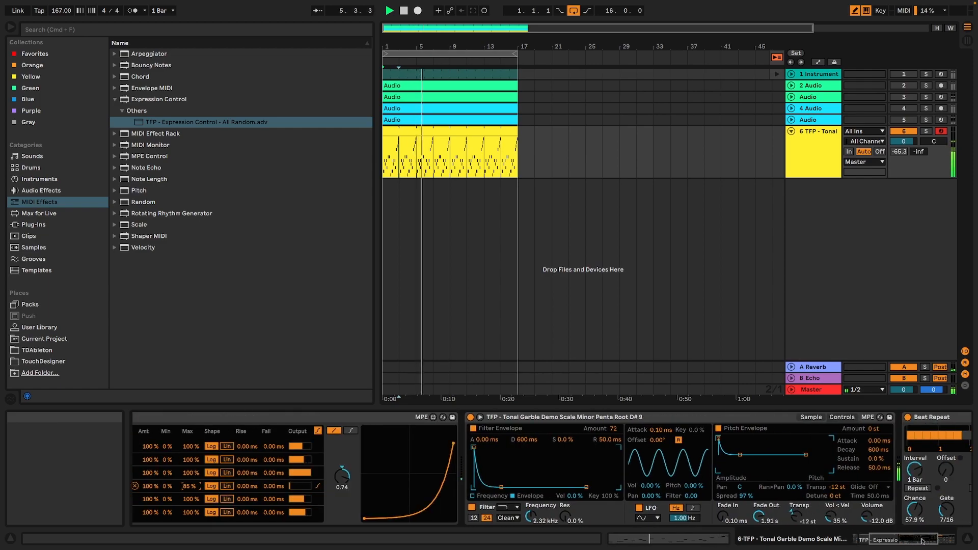
{"action": "left_click", "coordinate": [920, 541]}
{"action": "left_click_drag", "start_coordinate": [920, 541], "coordinate": [887, 536]}
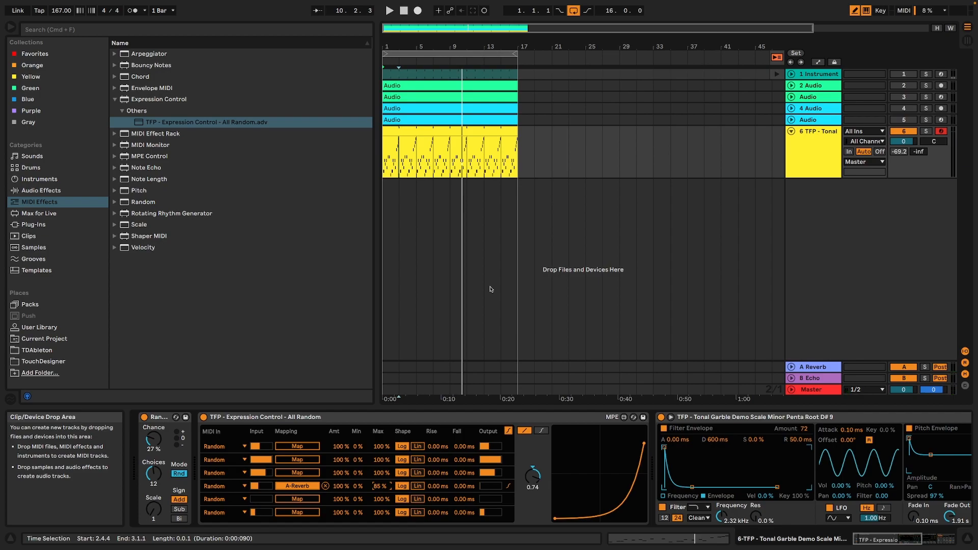
Create a new track with the default Operator instrument and bring up the list of MIDI effects.
{"action": "left_click", "coordinate": [39, 179]}
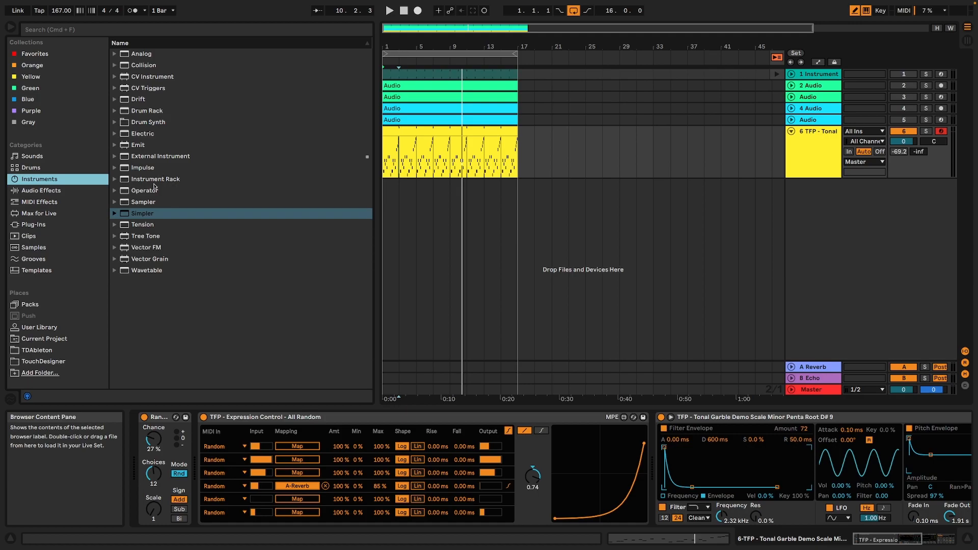
{"action": "left_click", "coordinate": [144, 191]}
{"action": "left_click_drag", "start_coordinate": [830, 263], "coordinate": [830, 263]}
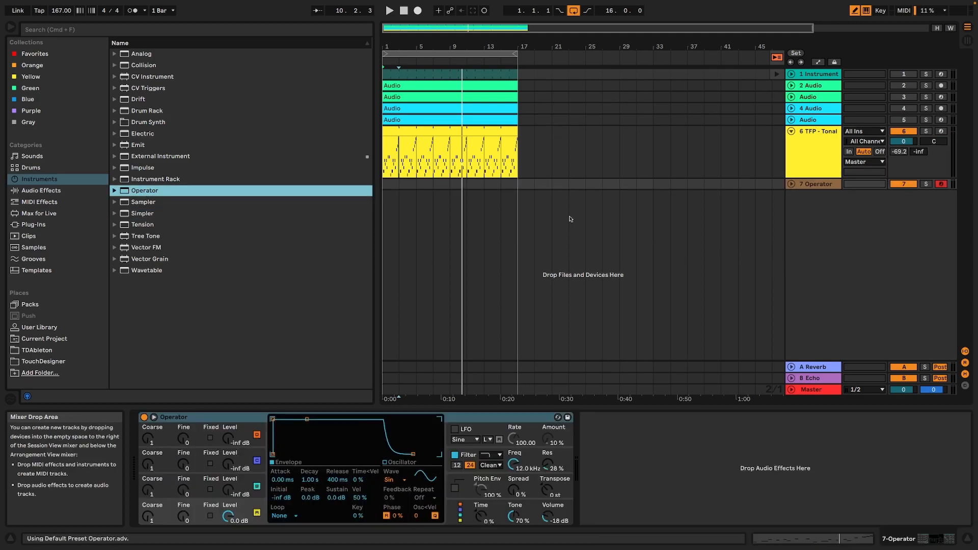
{"action": "left_click", "coordinate": [46, 213]}
{"action": "left_click", "coordinate": [42, 223]}
{"action": "left_click", "coordinate": [40, 217]}
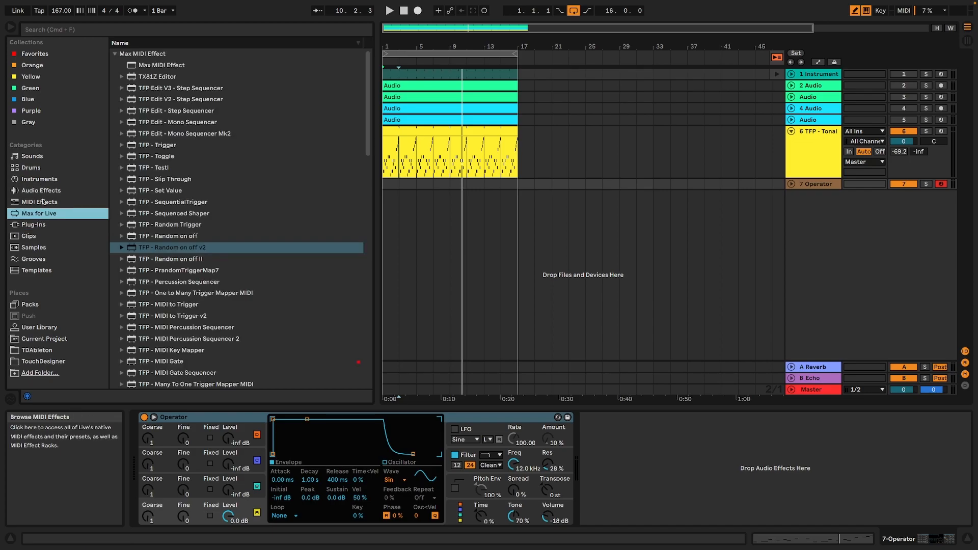
{"action": "left_click", "coordinate": [44, 202]}
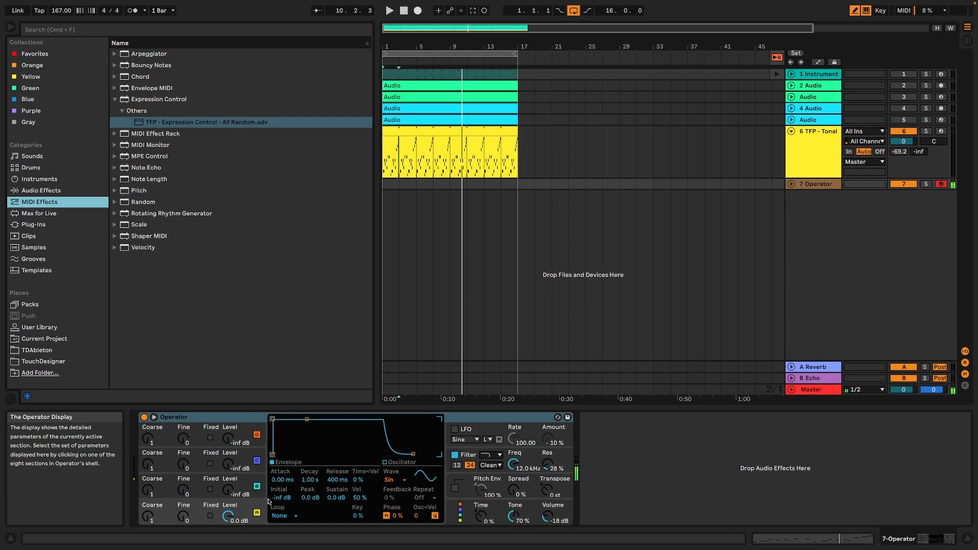
Reshape Operator's amplitude envelope with a 13.5 ms attack and an adjusted release, and set its transposition to +12 st.
{"action": "left_click_drag", "start_coordinate": [413, 454], "coordinate": [429, 454]}
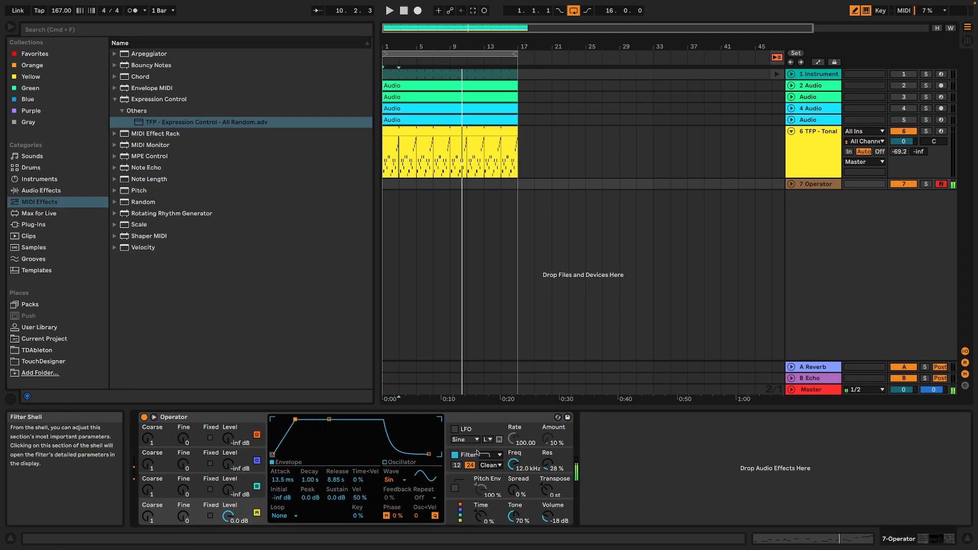
{"action": "left_click_drag", "start_coordinate": [429, 454], "coordinate": [426, 455]}
{"action": "left_click", "coordinate": [550, 487]}
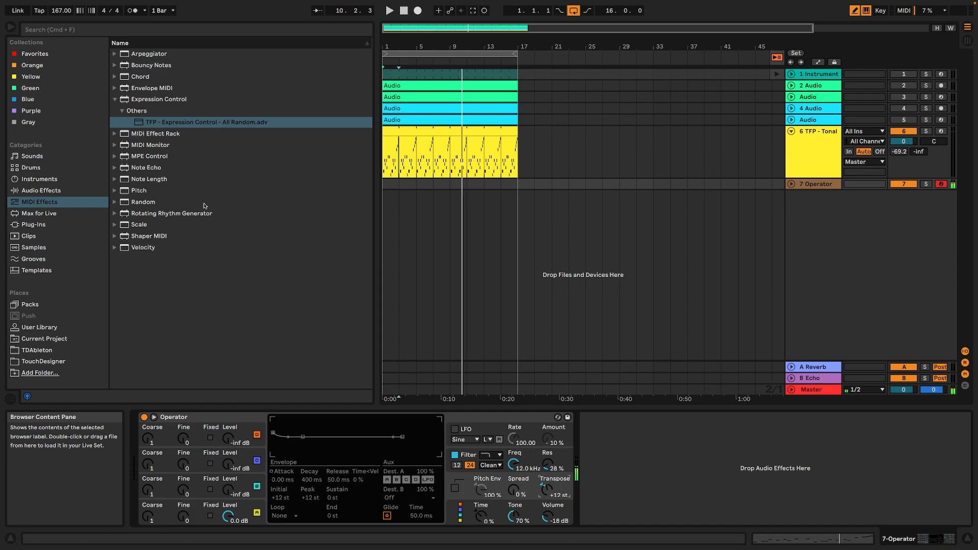
Add the Minor Pentatonic Scale preset in front of Operator on the Operator track.
{"action": "left_click", "coordinate": [39, 224]}
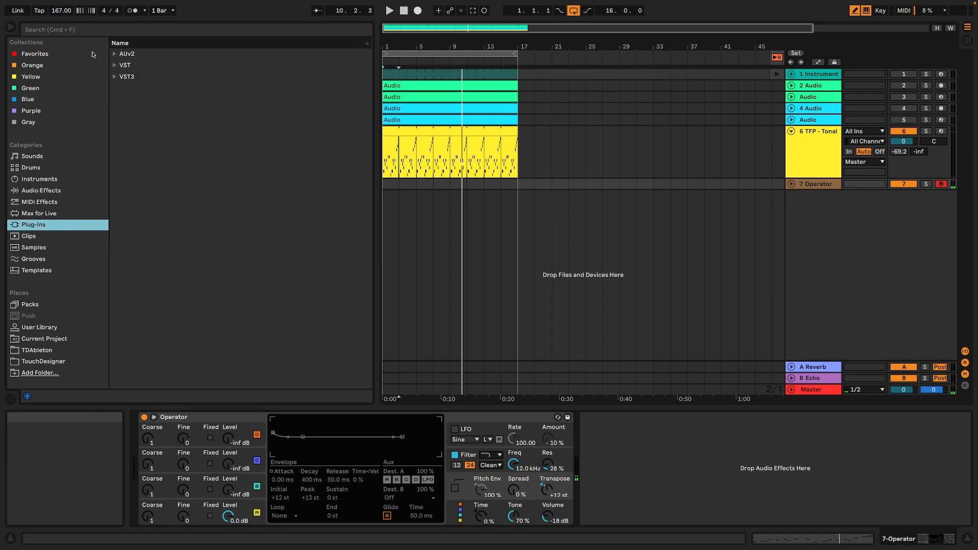
{"action": "left_click", "coordinate": [50, 202]}
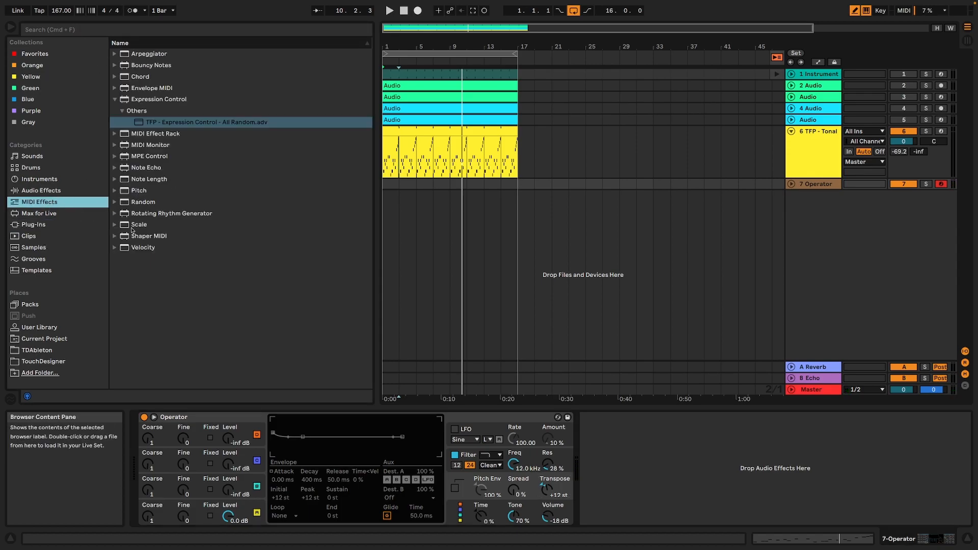
{"action": "left_click", "coordinate": [116, 226]}
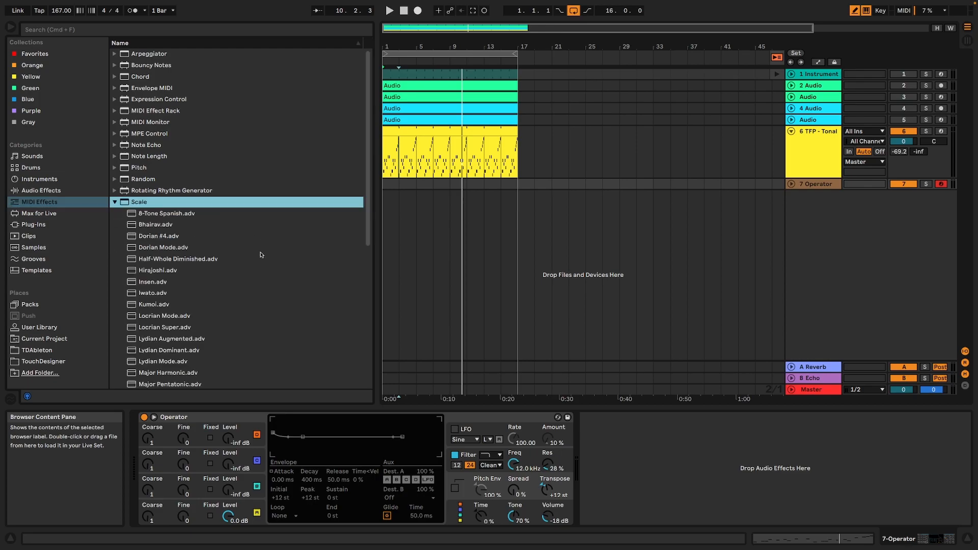
{"action": "scroll", "coordinate": [262, 253], "scroll_direction": "down", "scroll_amount": 4}
{"action": "scroll", "coordinate": [187, 313], "scroll_direction": "down", "scroll_amount": 4}
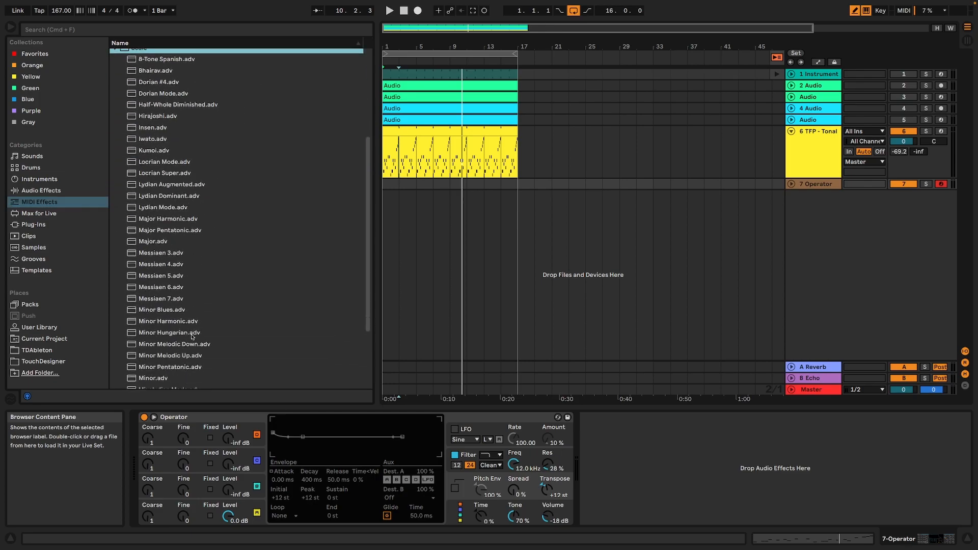
{"action": "left_click_drag", "start_coordinate": [198, 342], "coordinate": [627, 463]}
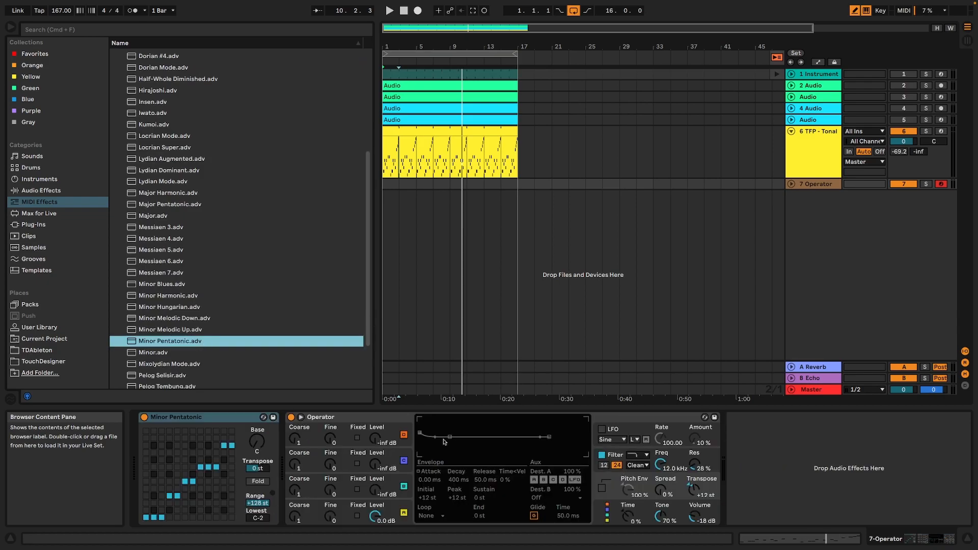
Set the Minor Pentatonic scale's base to D# and enable Operator's LFO while checking with playback.
{"action": "left_click_drag", "start_coordinate": [257, 442], "coordinate": [257, 434]}
{"action": "key", "text": "Up"}
{"action": "key", "text": "space"}
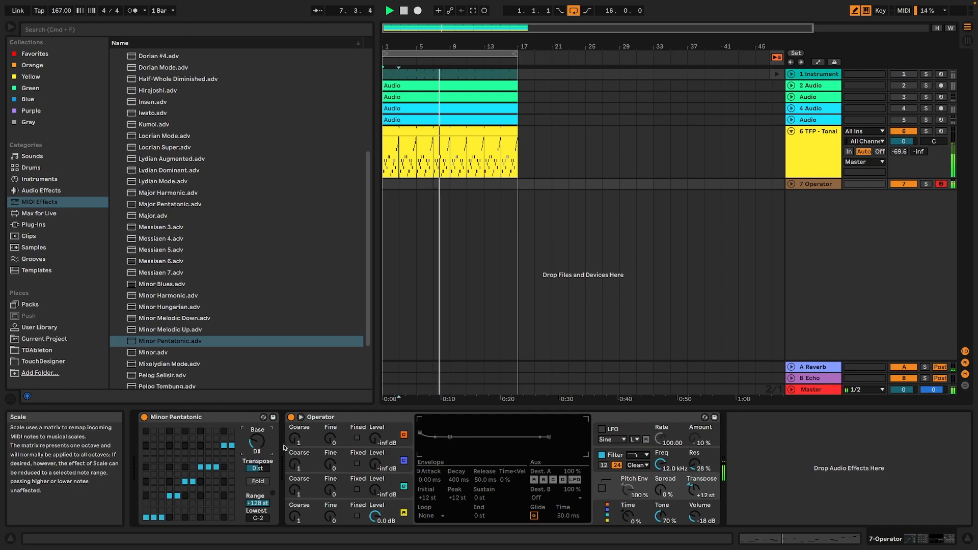
{"action": "left_click", "coordinate": [602, 430]}
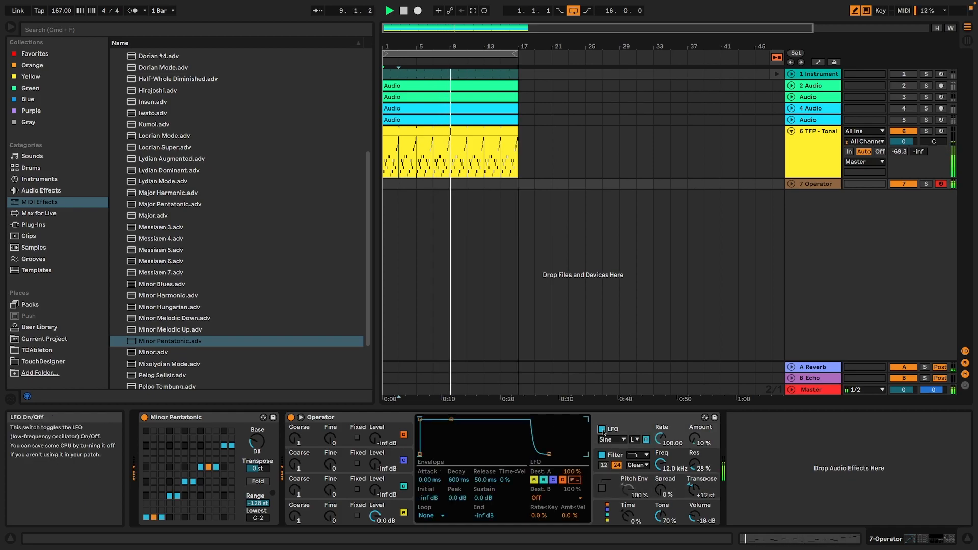
{"action": "key", "text": "z"}
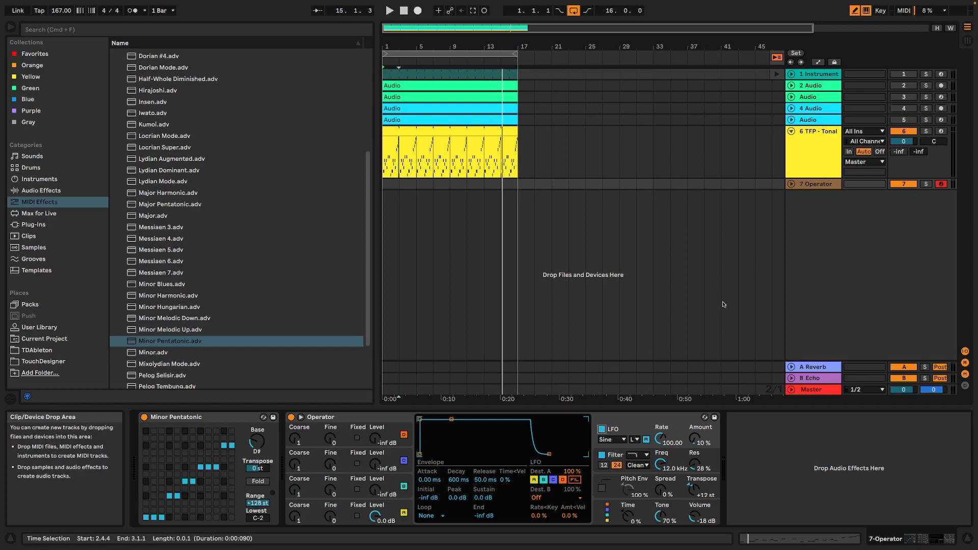
Place TFP - Tonal Garble Demo Scale Minor Penta Root D# 9.wav on a new audio track below Operator and play it.
{"action": "left_click", "coordinate": [833, 151]}
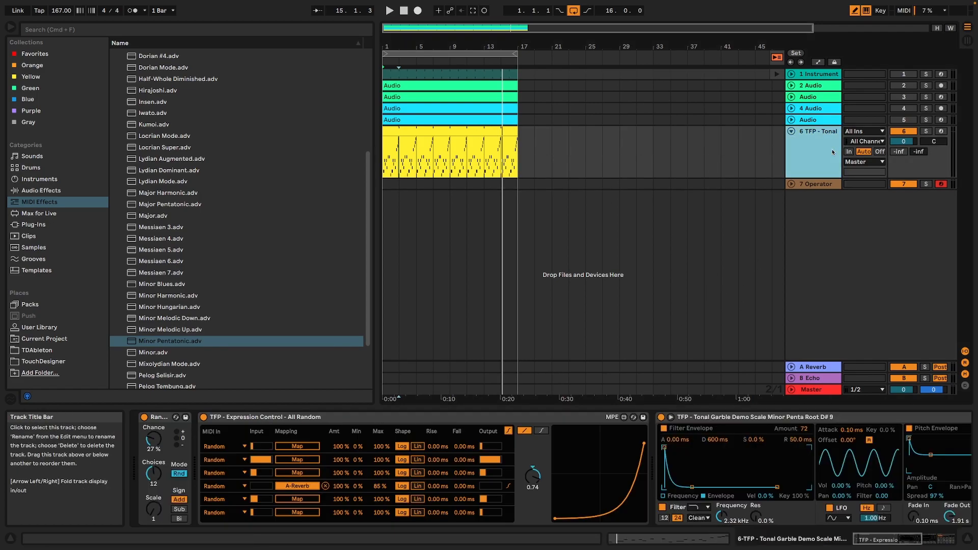
{"action": "left_click", "coordinate": [480, 151]}
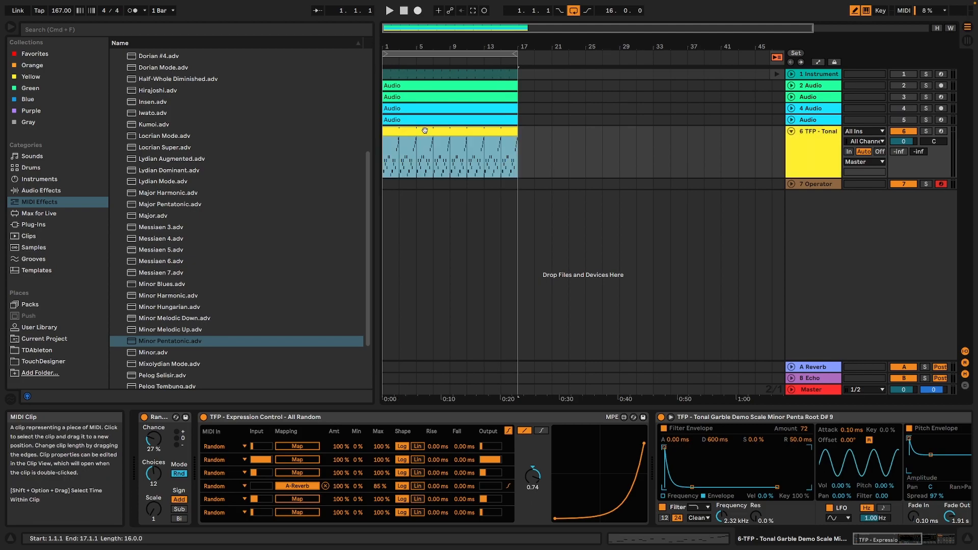
{"action": "left_click", "coordinate": [40, 327]}
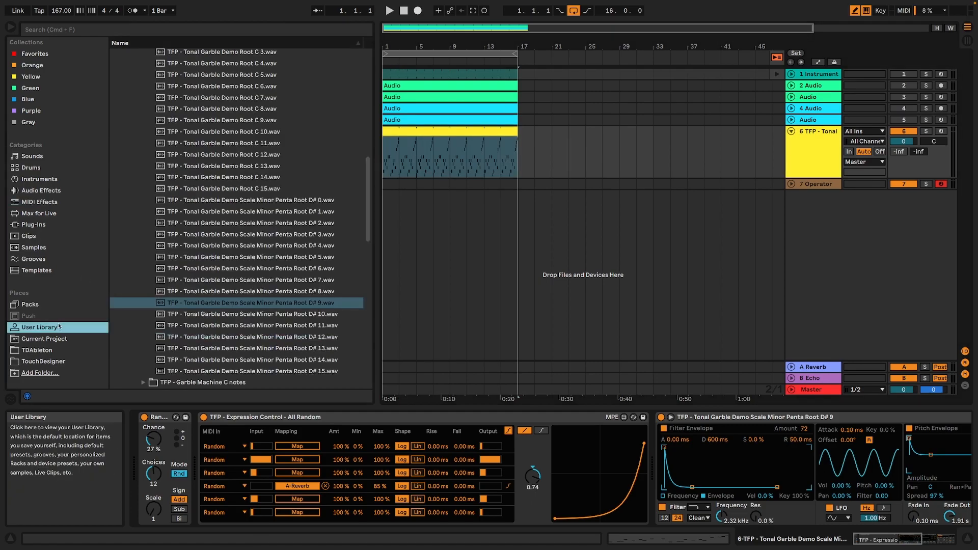
{"action": "left_click", "coordinate": [256, 304]}
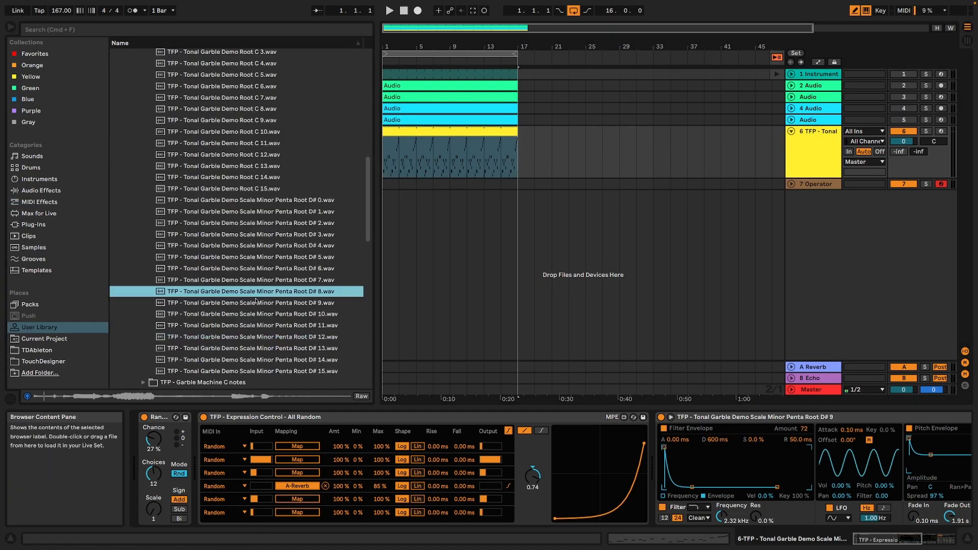
{"action": "mouse_move", "coordinate": [254, 304]}
{"action": "left_mouse_down"}
{"action": "mouse_move", "coordinate": [415, 202]}
{"action": "mouse_move", "coordinate": [386, 201]}
{"action": "mouse_move", "coordinate": [514, 198]}
{"action": "left_mouse_up"}
{"action": "key", "text": "space"}
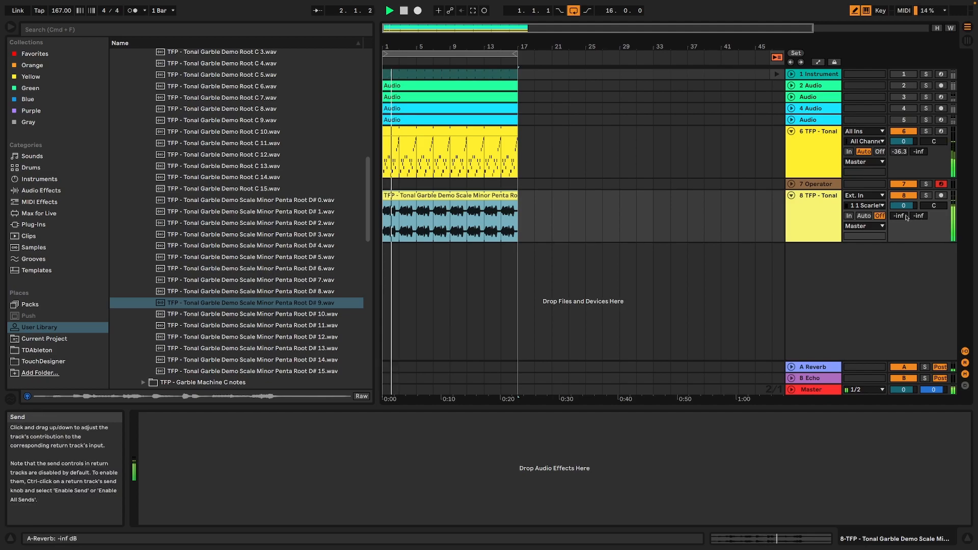
Stretch the new garble audio clip by doubling its BPM twice to 480, and check it with playback.
{"action": "key", "text": "space"}
{"action": "double_click", "coordinate": [501, 219]}
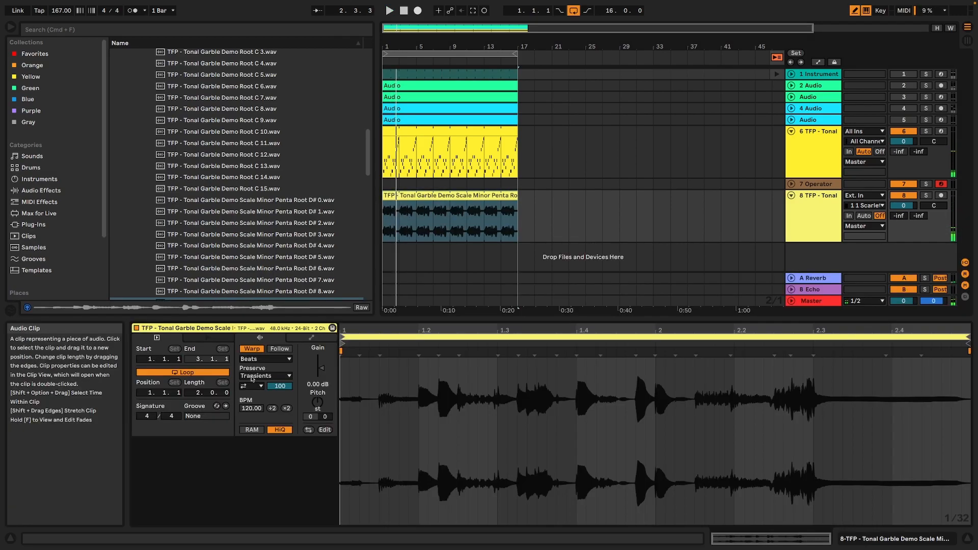
{"action": "left_click", "coordinate": [286, 409]}
{"action": "left_click", "coordinate": [287, 409]}
{"action": "key", "text": "space"}
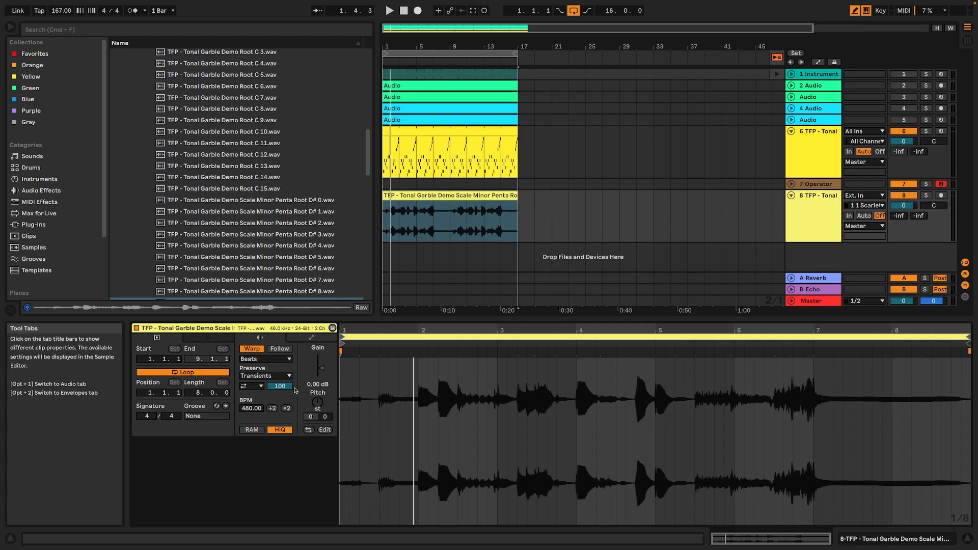
Solo the new garble audio track and switch its clip's transient loop mode to forward looping.
{"action": "left_click", "coordinate": [60, 192]}
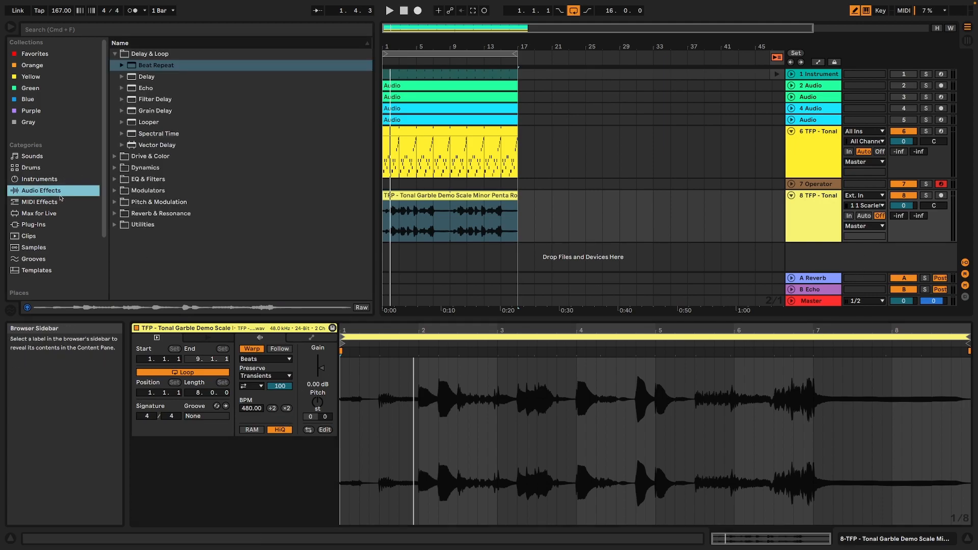
{"action": "left_click", "coordinate": [926, 195]}
{"action": "key", "text": "space"}
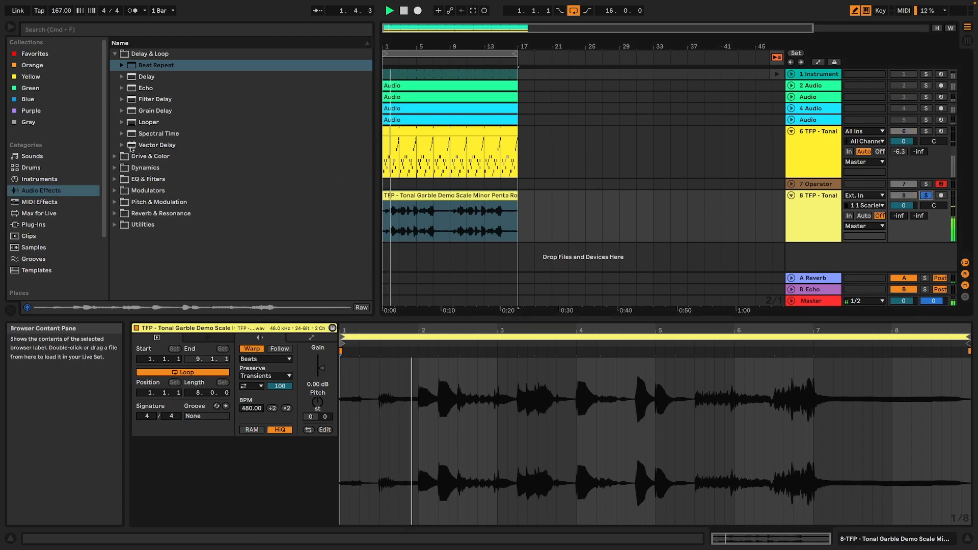
{"action": "left_click", "coordinate": [153, 99]}
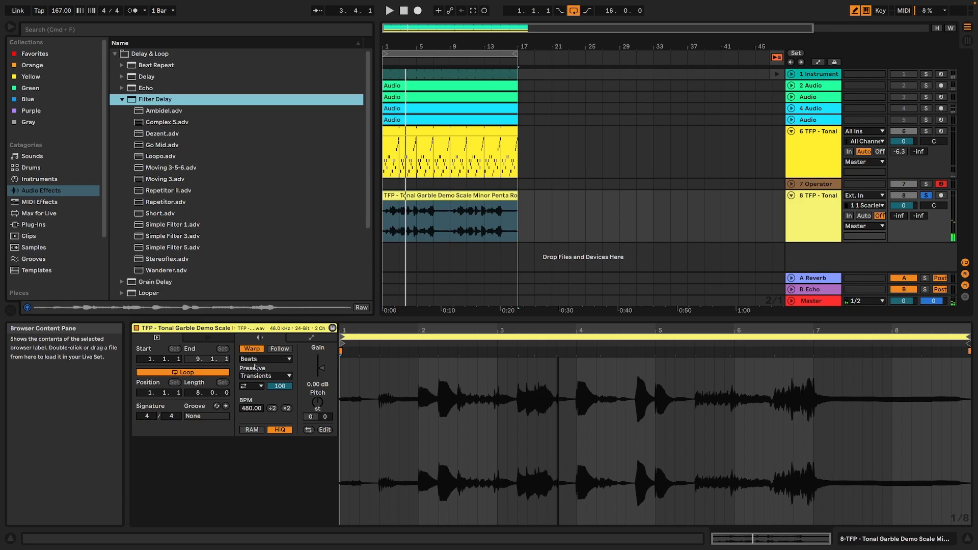
{"action": "left_click", "coordinate": [260, 386]}
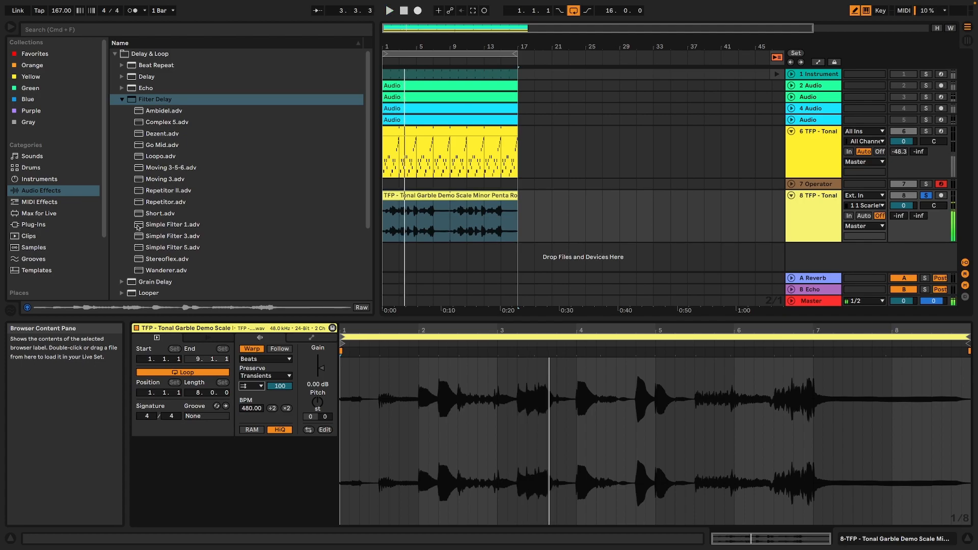
Add the default Reverb from Reverb & Resonance to the soloed garble track and play it.
{"action": "left_click", "coordinate": [63, 190]}
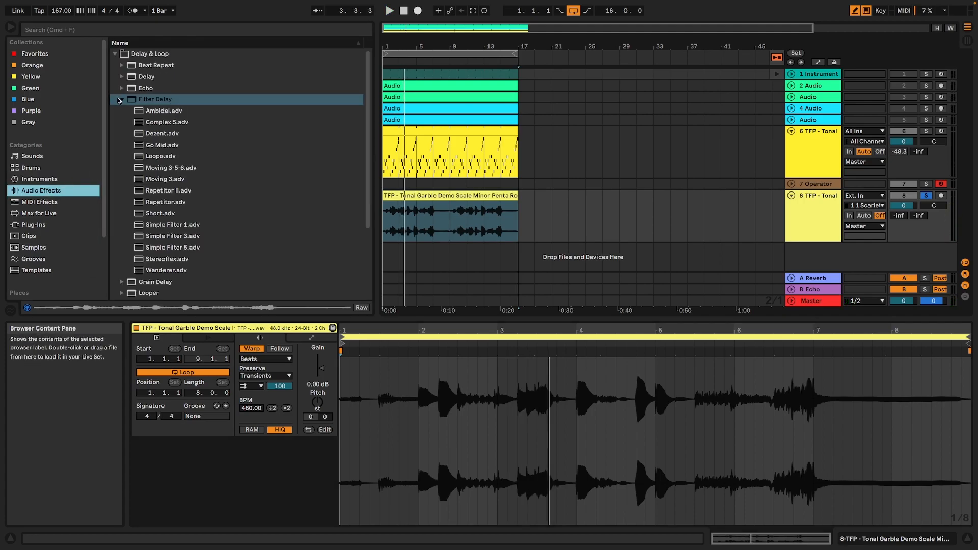
{"action": "left_click", "coordinate": [120, 100]}
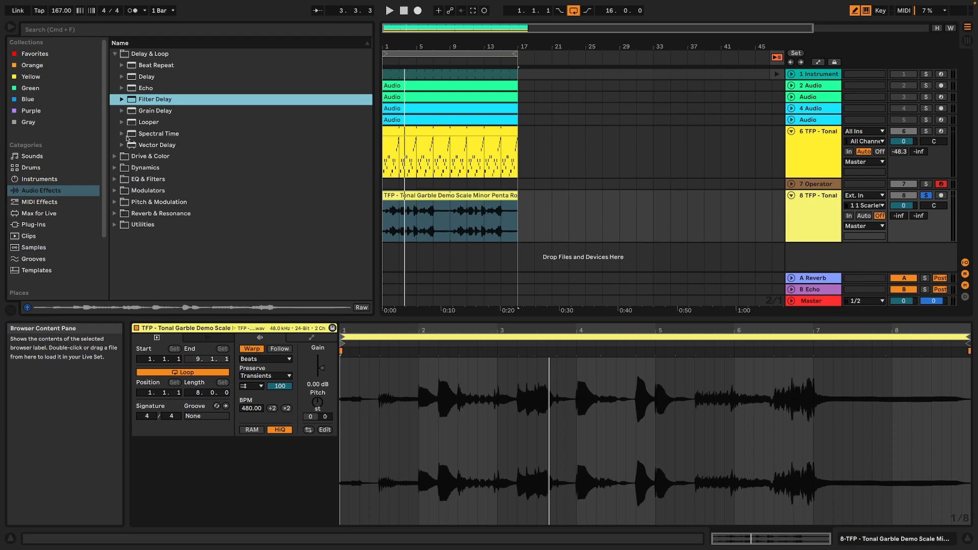
{"action": "left_click", "coordinate": [116, 214]}
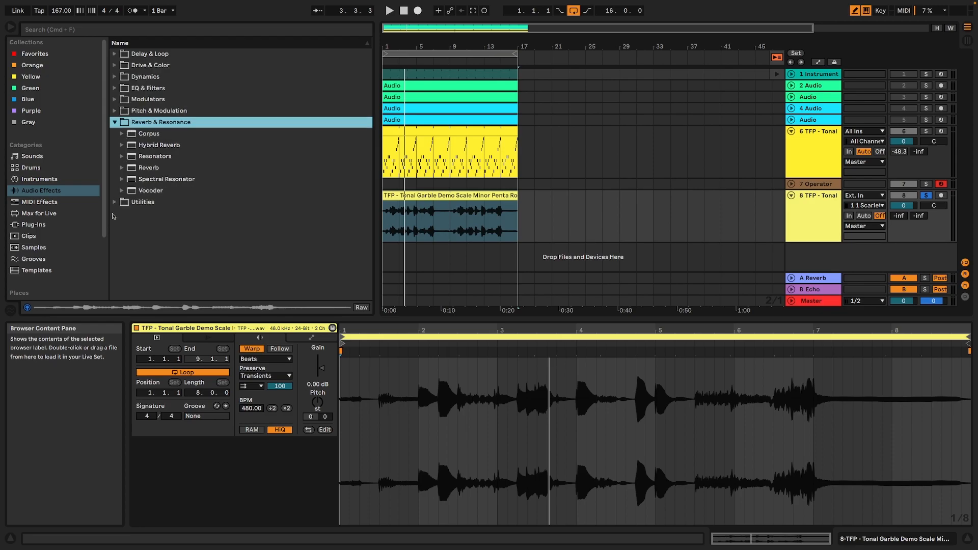
{"action": "double_click", "coordinate": [159, 169]}
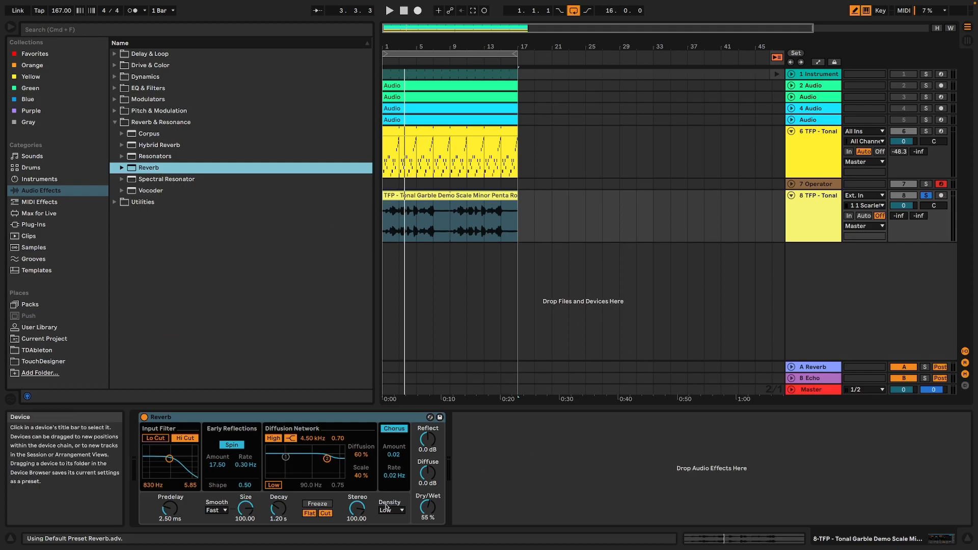
{"action": "left_click", "coordinate": [816, 214]}
{"action": "key", "text": "space"}
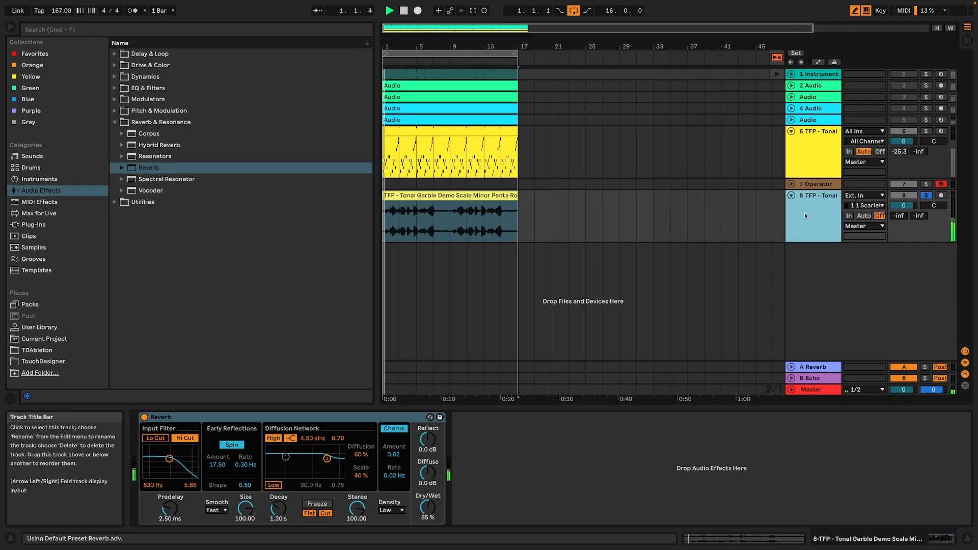
Set the Reverb's density to High, decay to 3.62 s and dry/wet to 21 %, then listen to the result.
{"action": "key", "text": "space"}
{"action": "left_click", "coordinate": [397, 511]}
{"action": "left_click", "coordinate": [399, 505]}
{"action": "left_click_drag", "start_coordinate": [284, 510], "coordinate": [283, 492]}
{"action": "left_click_drag", "start_coordinate": [428, 507], "coordinate": [429, 523]}
{"action": "key", "text": "space"}
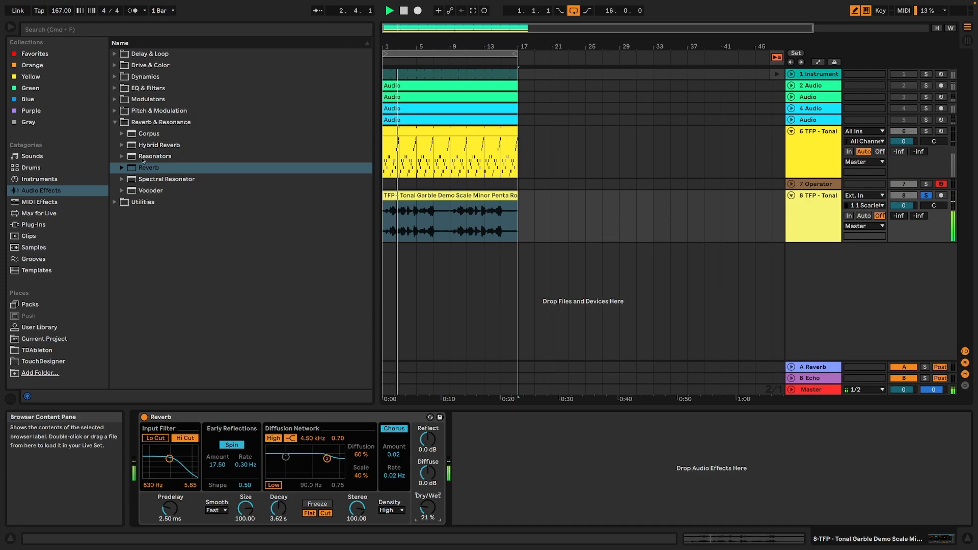
Add an Auto Filter as a 12 dB band-pass at 373 Hz with 15 % resonance, checking with playback.
{"action": "left_click", "coordinate": [124, 88]}
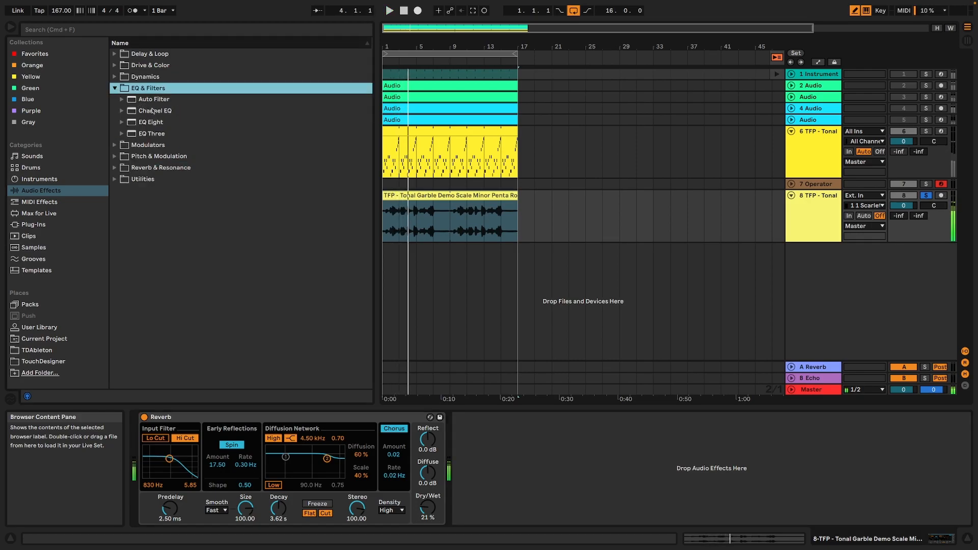
{"action": "double_click", "coordinate": [154, 99]}
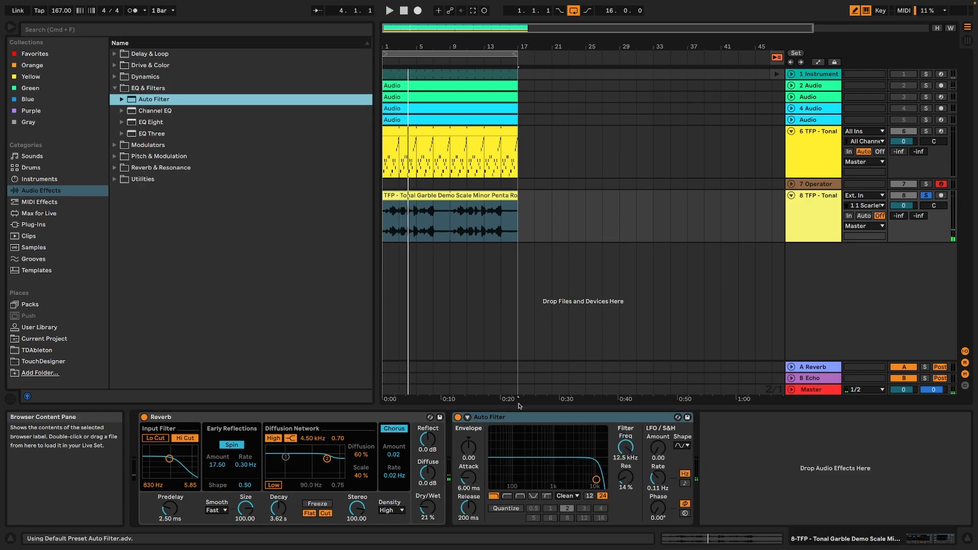
{"action": "left_click", "coordinate": [589, 495]}
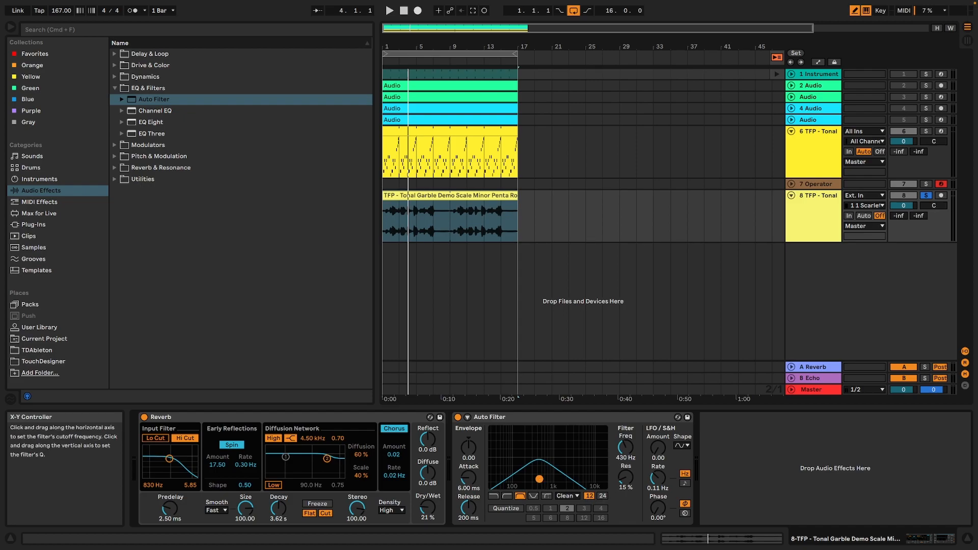
{"action": "key", "text": "space"}
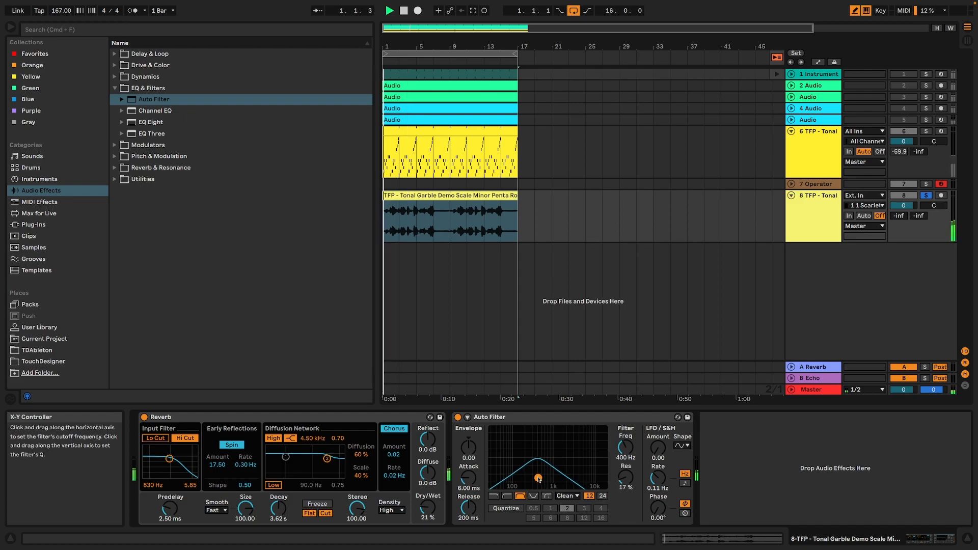
{"action": "left_click_drag", "start_coordinate": [539, 479], "coordinate": [537, 479]}
{"action": "key", "text": "space"}
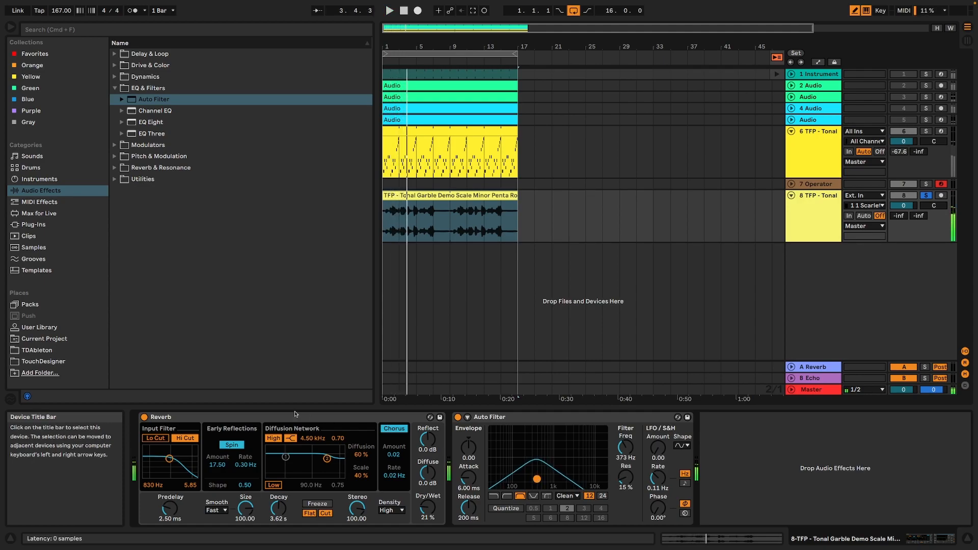
Move the Reverb behind the Auto Filter and widen its stereo value to 112.38 during playback.
{"action": "left_click", "coordinate": [424, 419]}
{"action": "left_click_drag", "start_coordinate": [740, 431], "coordinate": [740, 431]}
{"action": "key", "text": "space"}
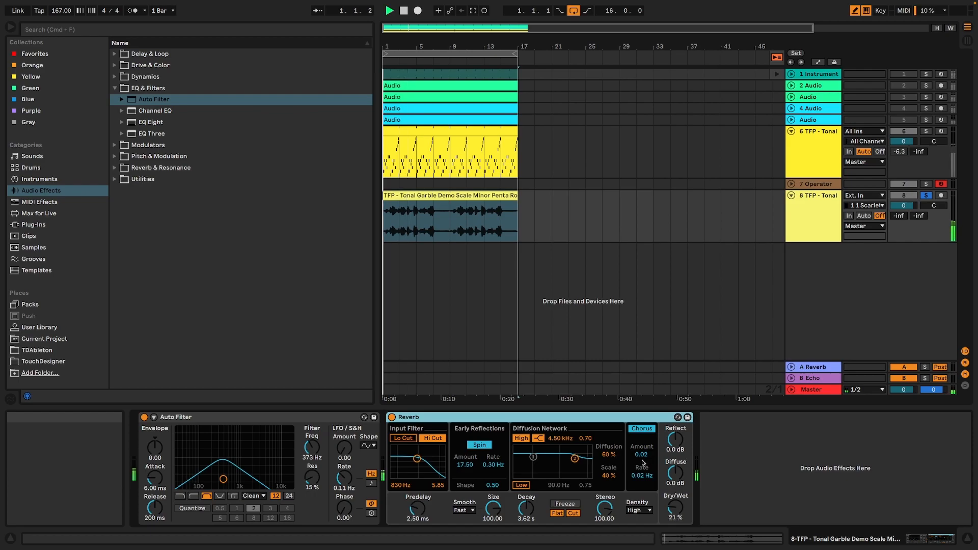
{"action": "left_click_drag", "start_coordinate": [604, 515], "coordinate": [602, 512]}
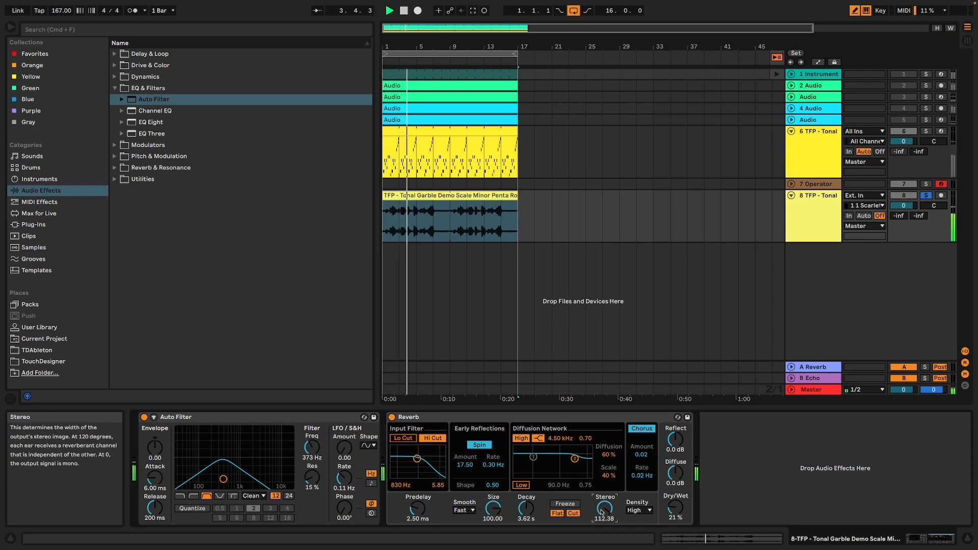
Set the Auto Filter's frequency to 271 Hz, then unsolo the garble track and play it with the full mix.
{"action": "left_click_drag", "start_coordinate": [223, 479], "coordinate": [218, 479]}
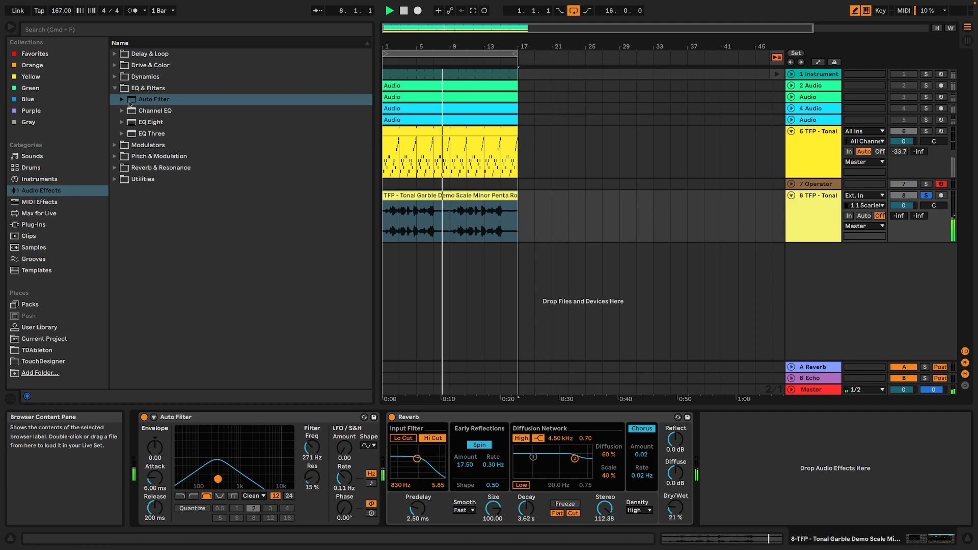
{"action": "key", "text": "space"}
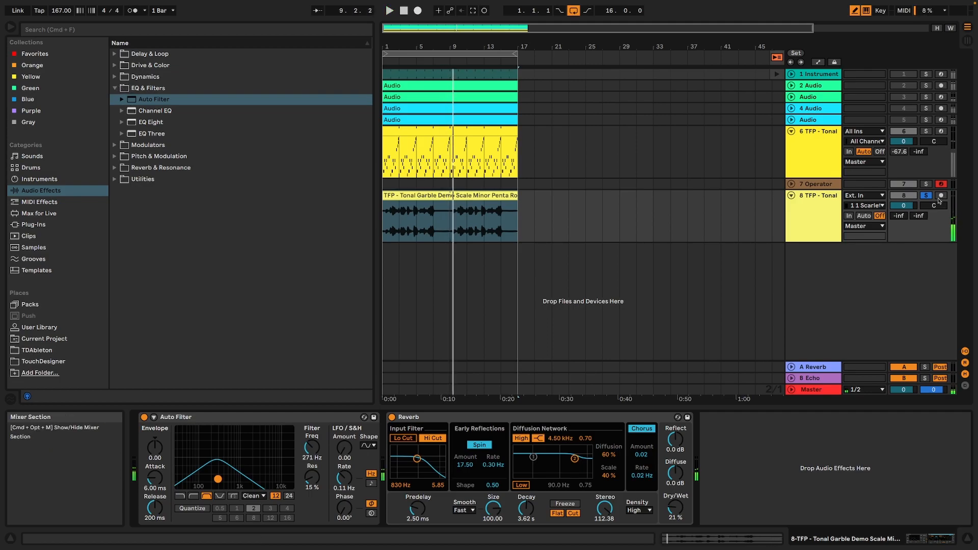
{"action": "left_click", "coordinate": [925, 196]}
{"action": "key", "text": "space"}
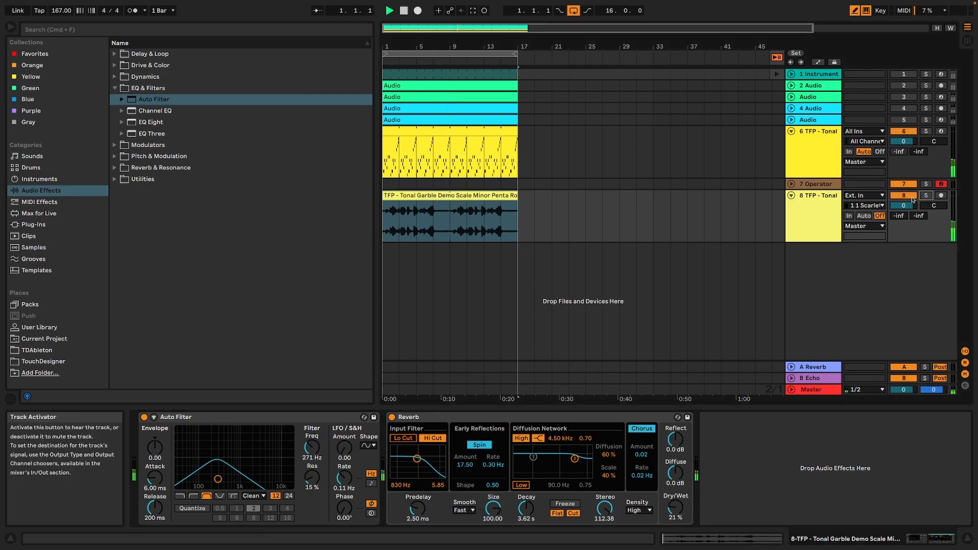
Lower track 6 to -1.8 dB, then stretch its MIDI notes to double length with a four-bar loop during playback.
{"action": "left_click_drag", "start_coordinate": [903, 141], "coordinate": [903, 146]}
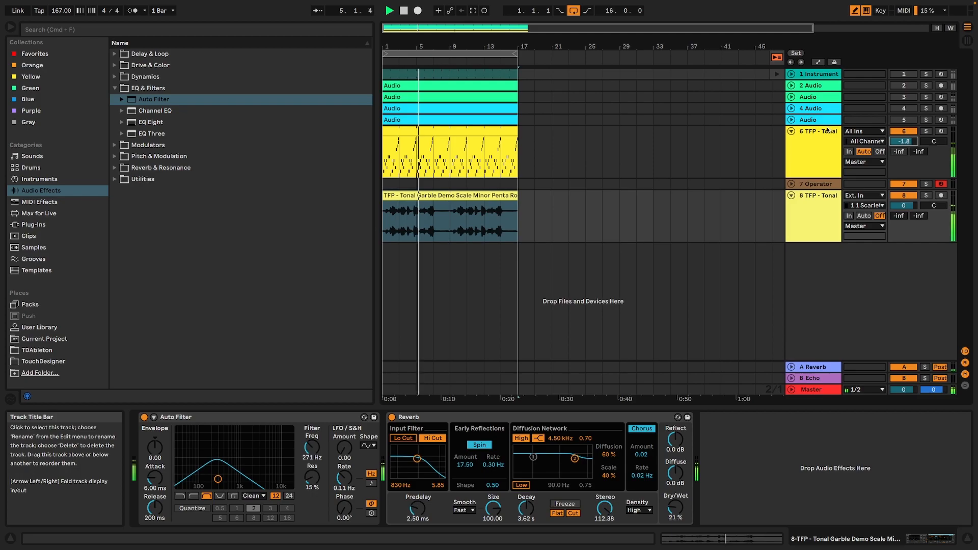
{"action": "double_click", "coordinate": [396, 127]}
{"action": "key", "text": "space"}
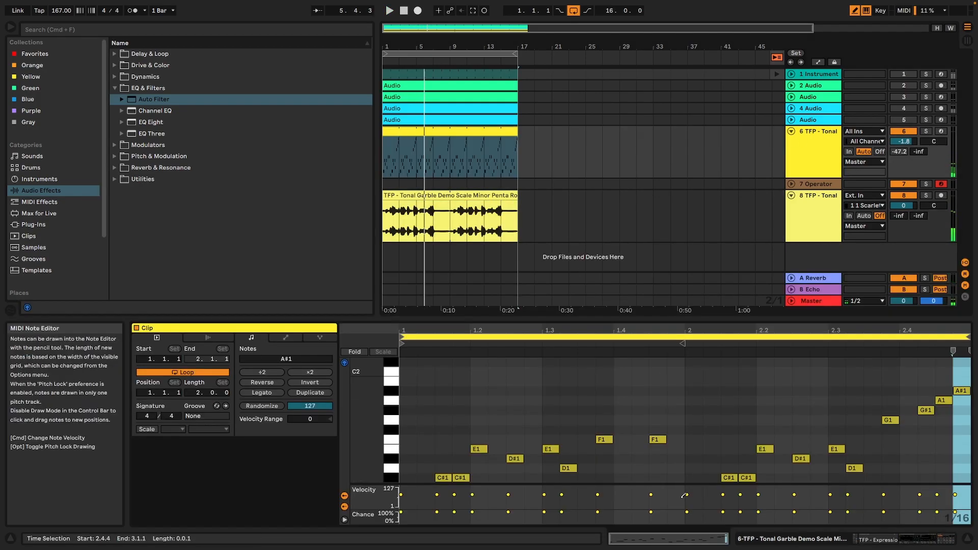
{"action": "key", "text": "super+a"}
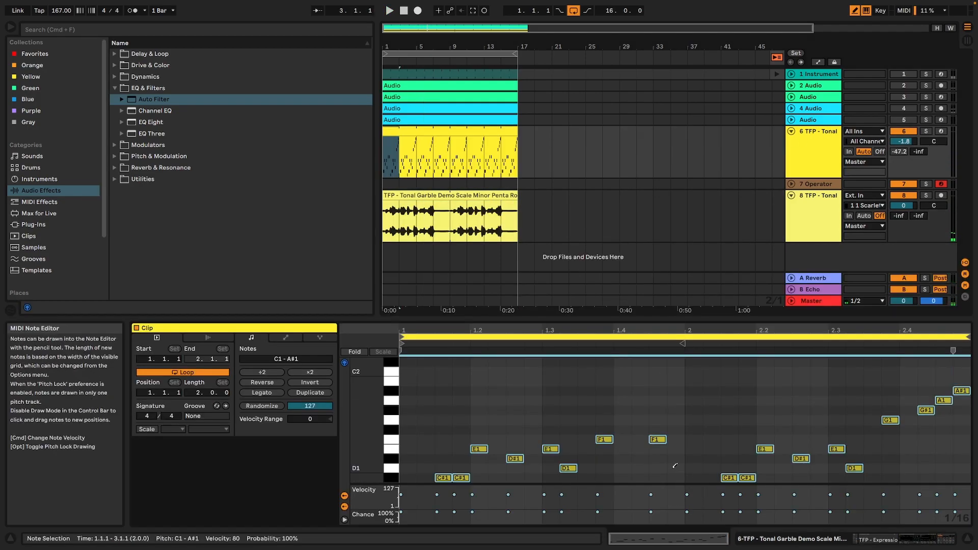
{"action": "left_click", "coordinate": [317, 373]}
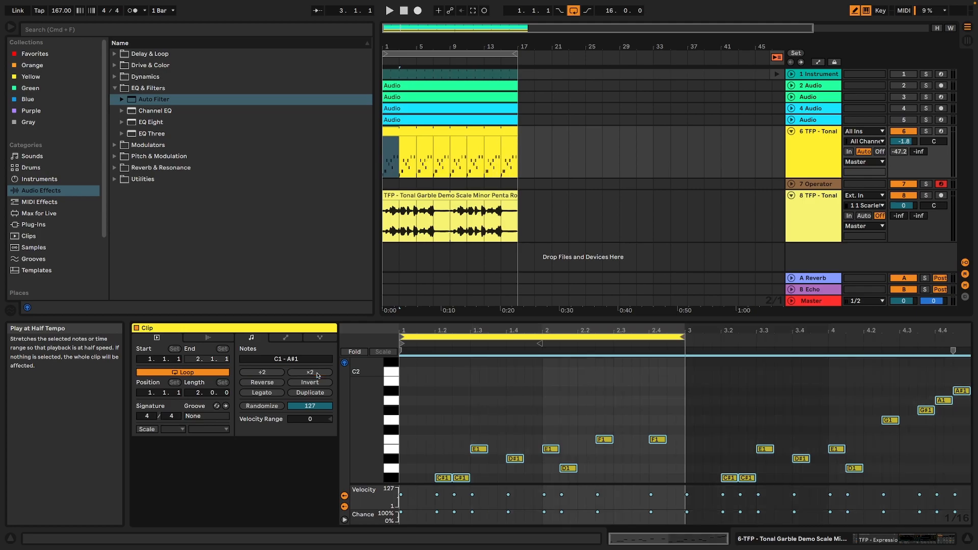
{"action": "left_click_drag", "start_coordinate": [684, 336], "coordinate": [912, 339]}
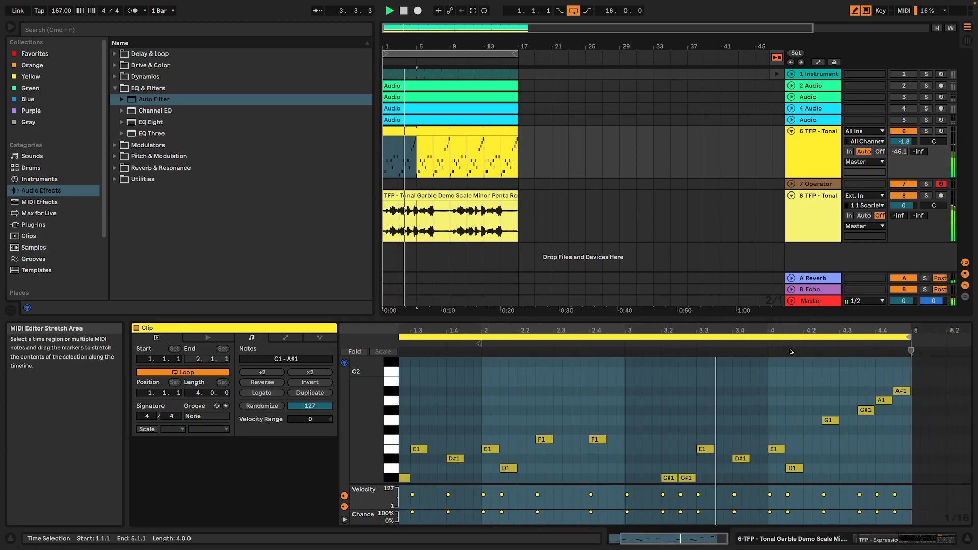
{"action": "key", "text": "shift+Tab"}
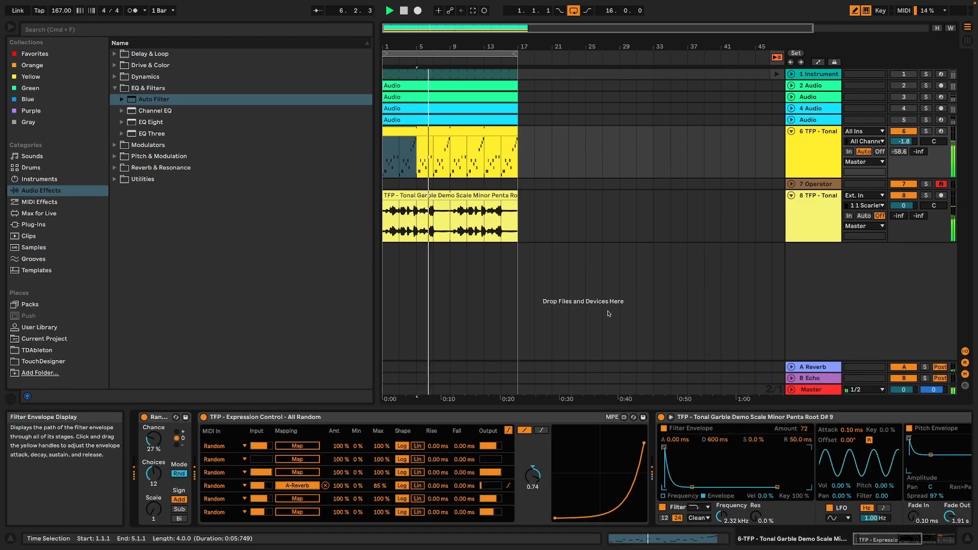
Play the Operator track in the C2 to D3 octave over the mix and add a Reverb after Operator.
{"action": "left_click", "coordinate": [826, 184]}
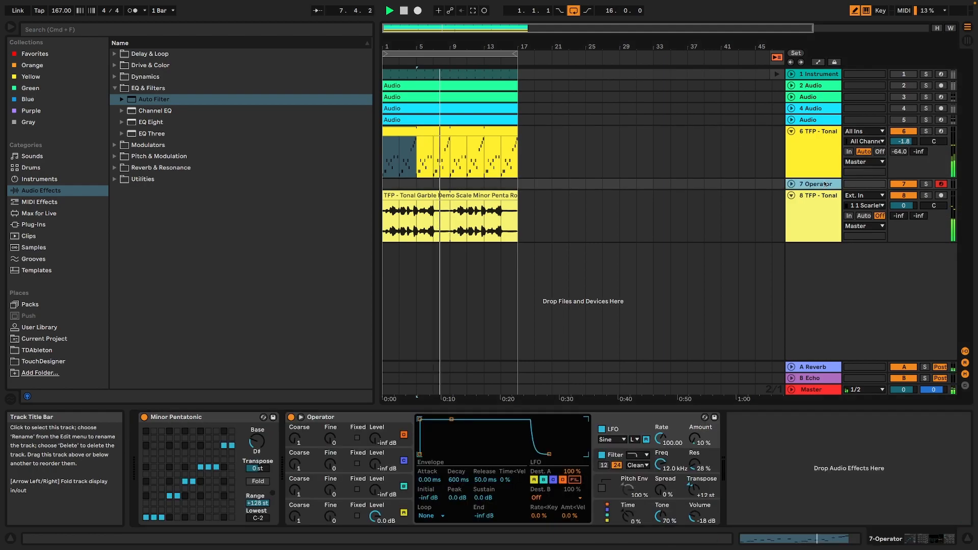
{"action": "key", "text": "z"}
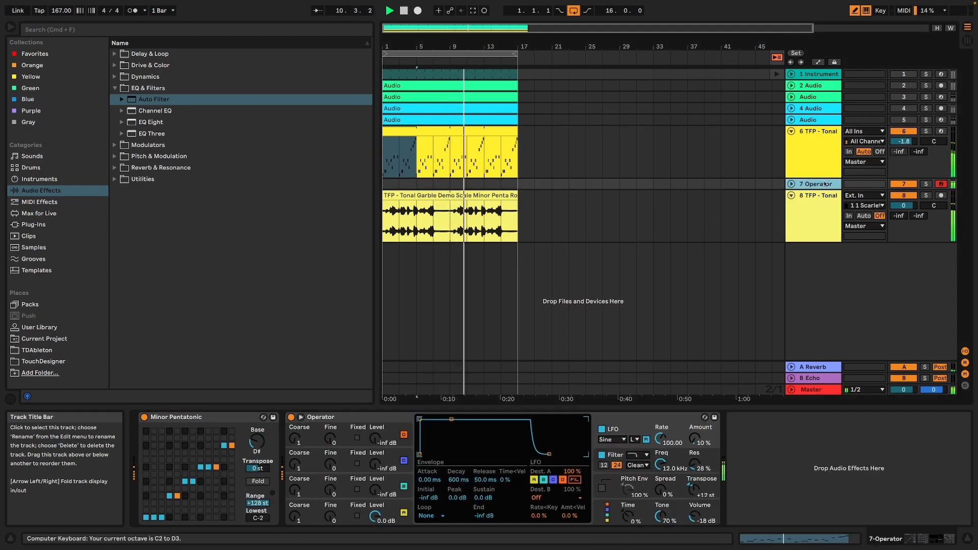
{"action": "key", "text": "z"}
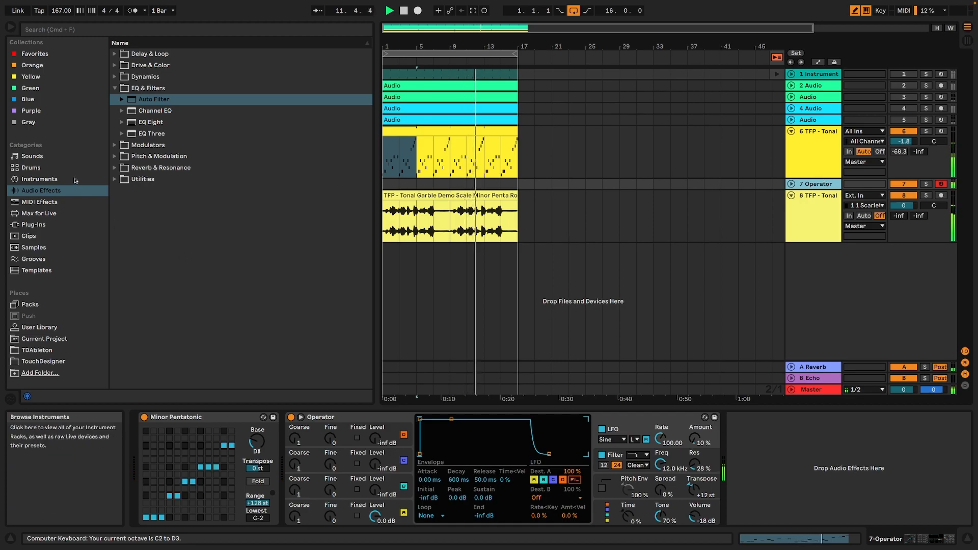
{"action": "left_click", "coordinate": [117, 169]}
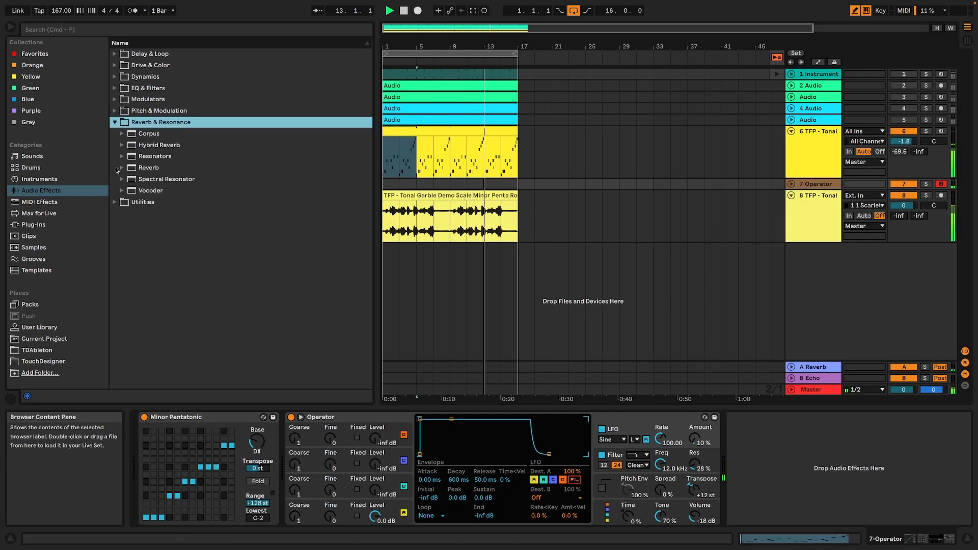
{"action": "left_click", "coordinate": [155, 169]}
{"action": "left_click_drag", "start_coordinate": [138, 168], "coordinate": [809, 186]}
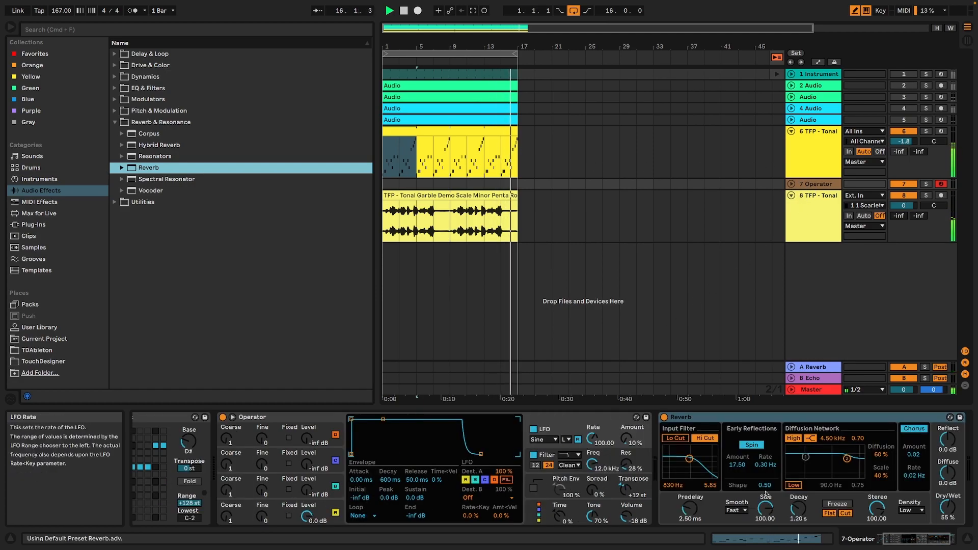
{"action": "left_click", "coordinate": [821, 183]}
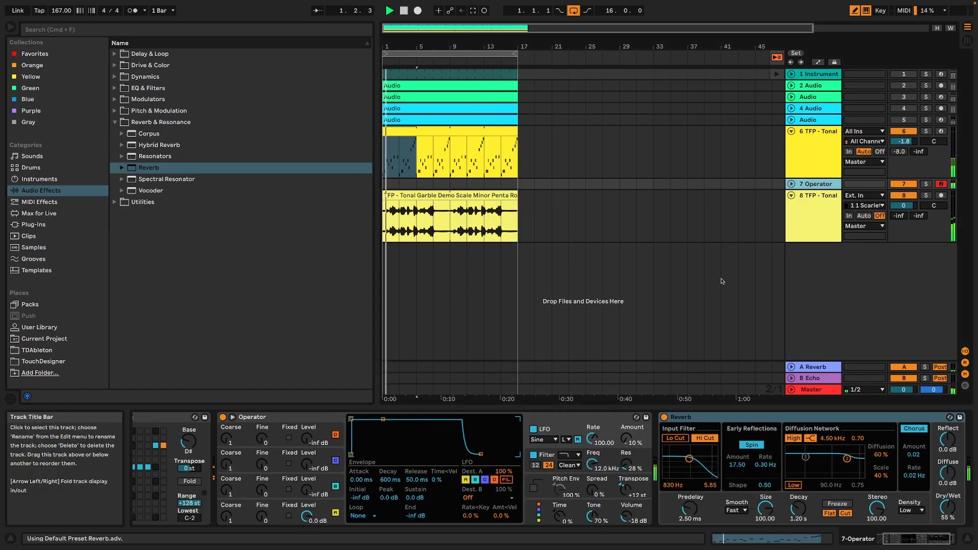
Show Operator's oscillator A settings and set the Reverb's decay to 8.57 s during playback, then stop playback.
{"action": "left_click", "coordinate": [304, 510]}
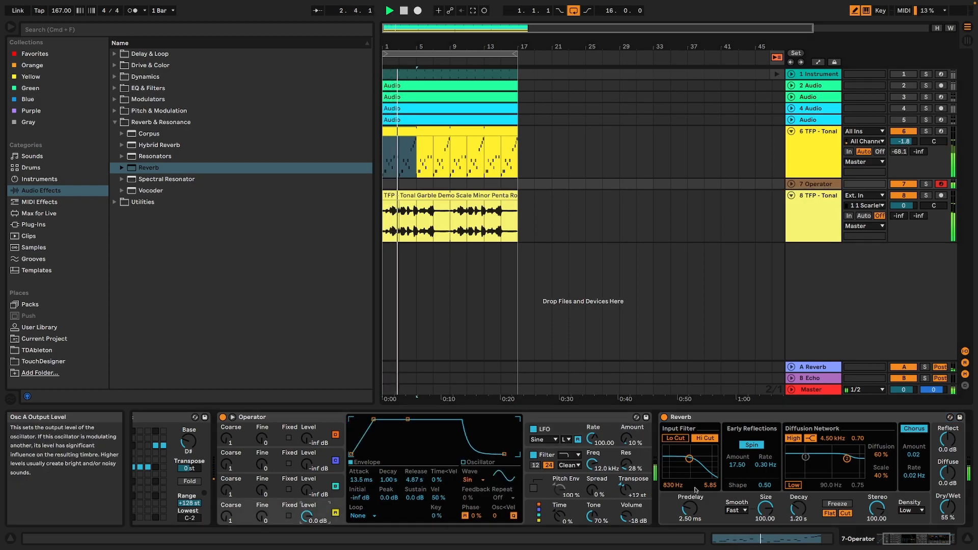
{"action": "left_click_drag", "start_coordinate": [798, 509], "coordinate": [799, 489]}
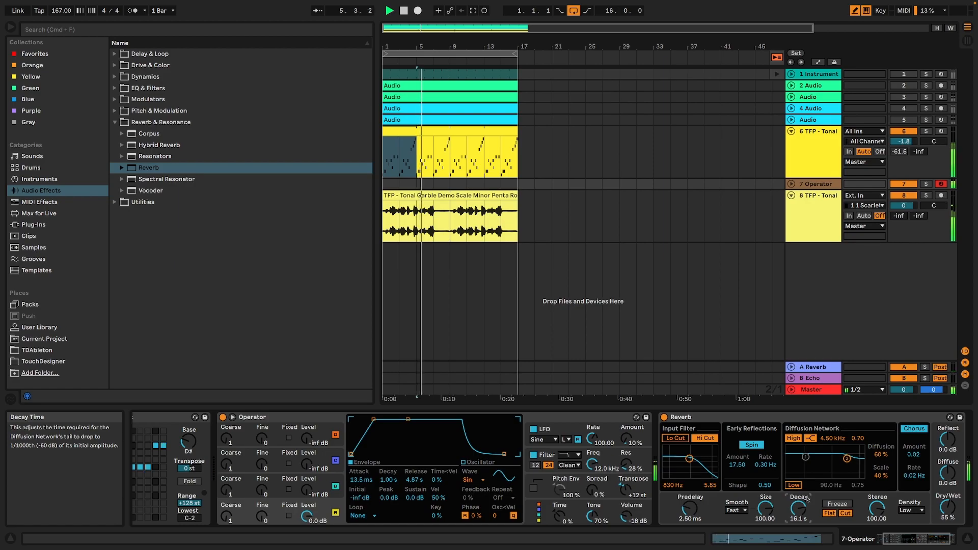
{"action": "left_click_drag", "start_coordinate": [809, 499], "coordinate": [809, 507]}
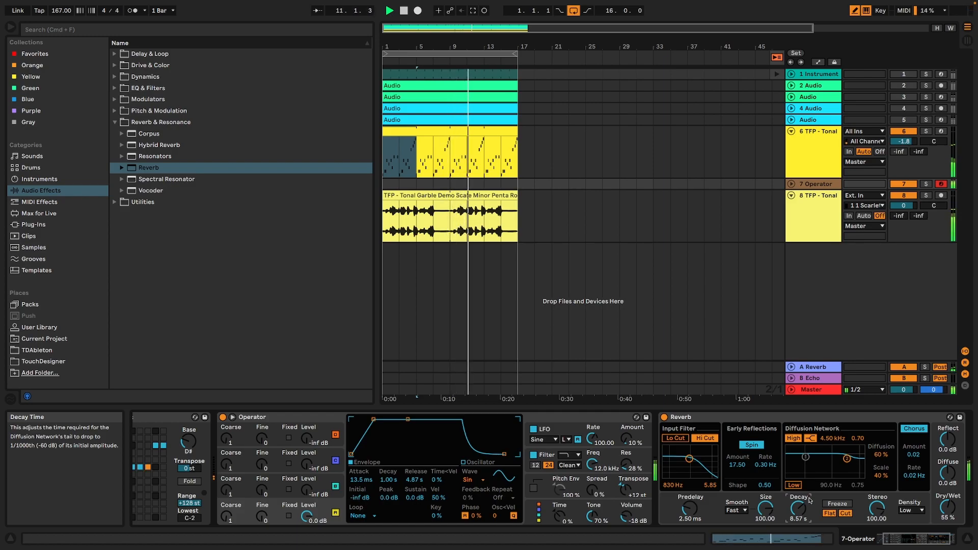
{"action": "key", "text": "space"}
Group the two garble tracks and the Operator track together, then deactivate the group.
{"action": "left_click", "coordinate": [795, 139]}
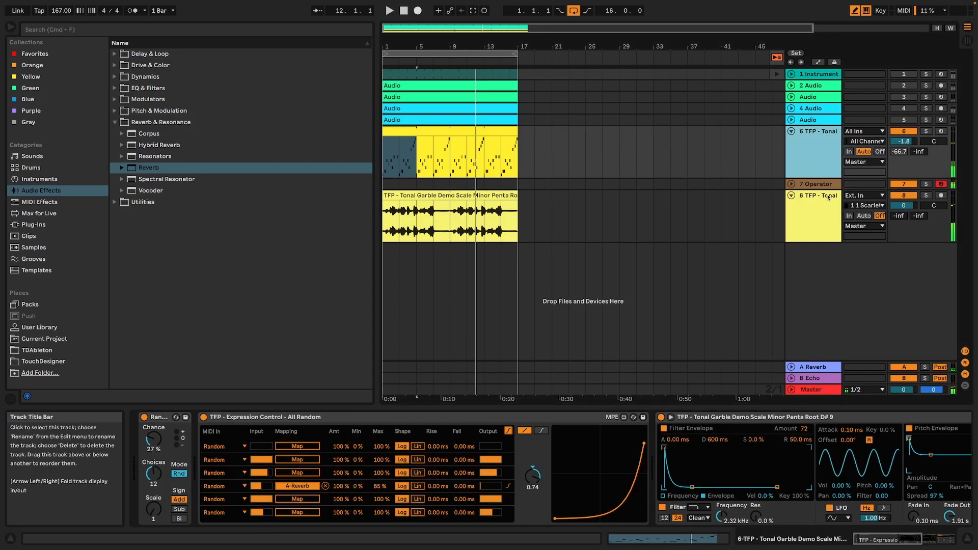
{"action": "left_click", "coordinate": [753, 235]}
{"action": "key", "text": "super+g"}
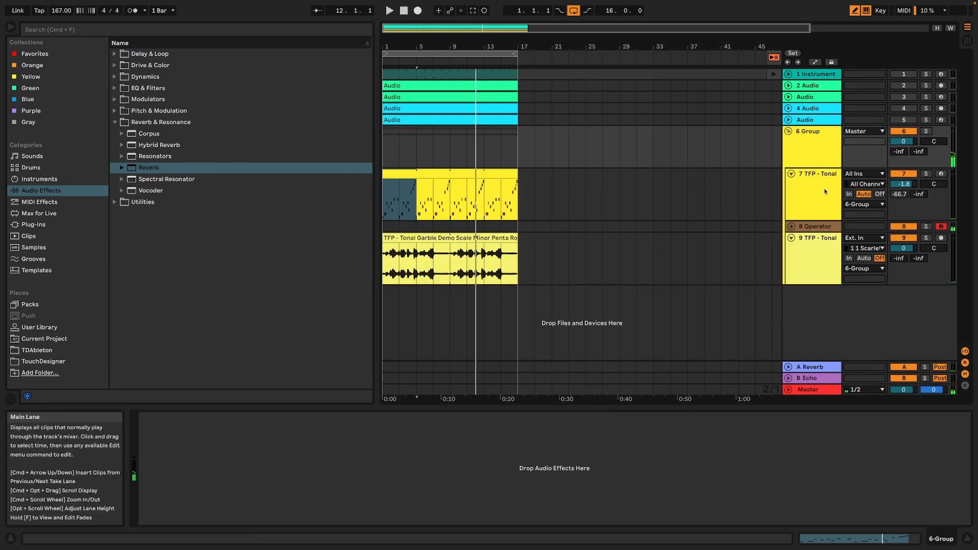
{"action": "left_click", "coordinate": [434, 279]}
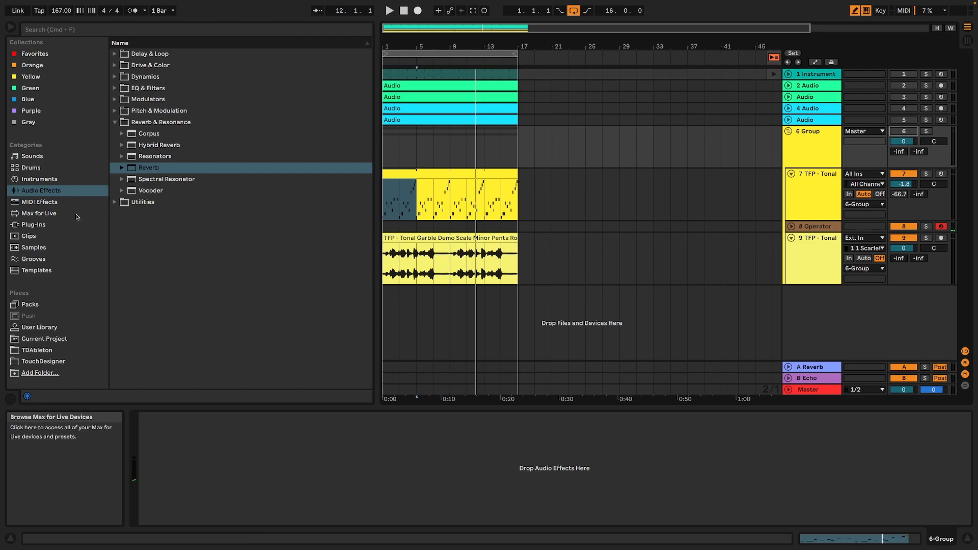
Add a Sampler instrument on a new MIDI track below the group.
{"action": "left_click", "coordinate": [41, 169]}
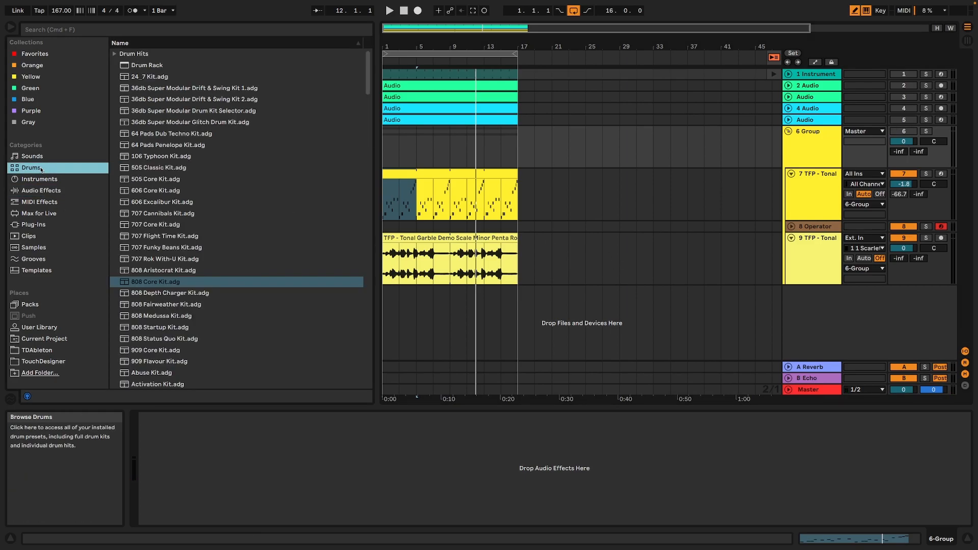
{"action": "left_click", "coordinate": [46, 181]}
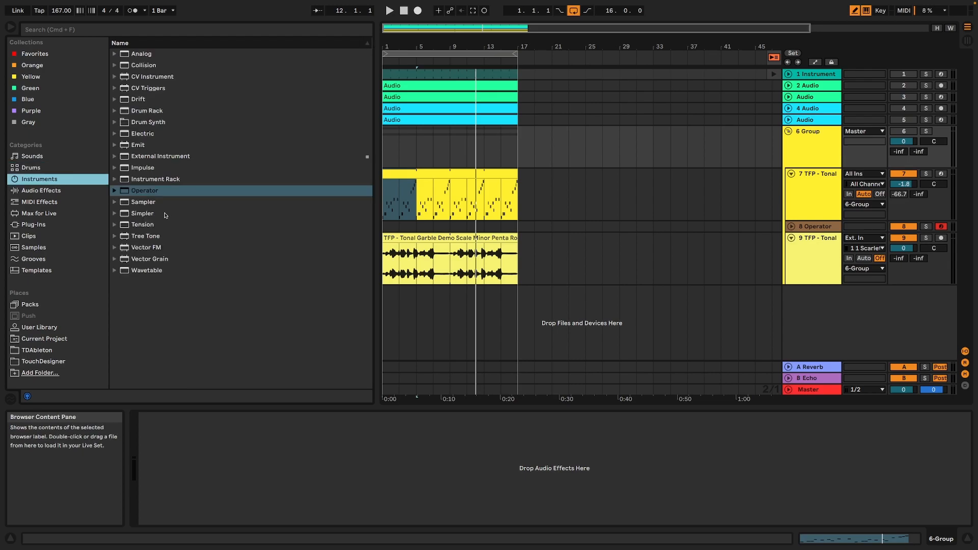
{"action": "left_click", "coordinate": [140, 203]}
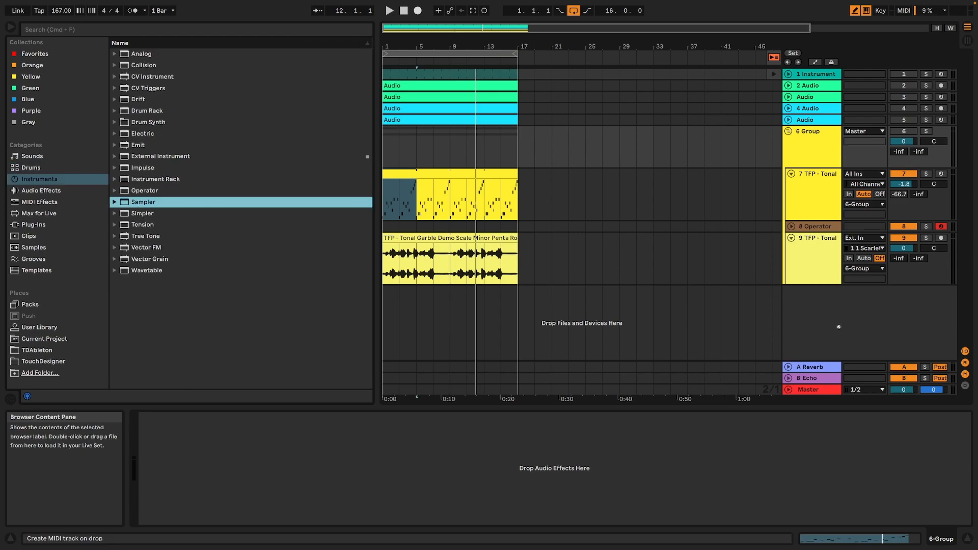
{"action": "left_click_drag", "start_coordinate": [839, 327], "coordinate": [838, 326]}
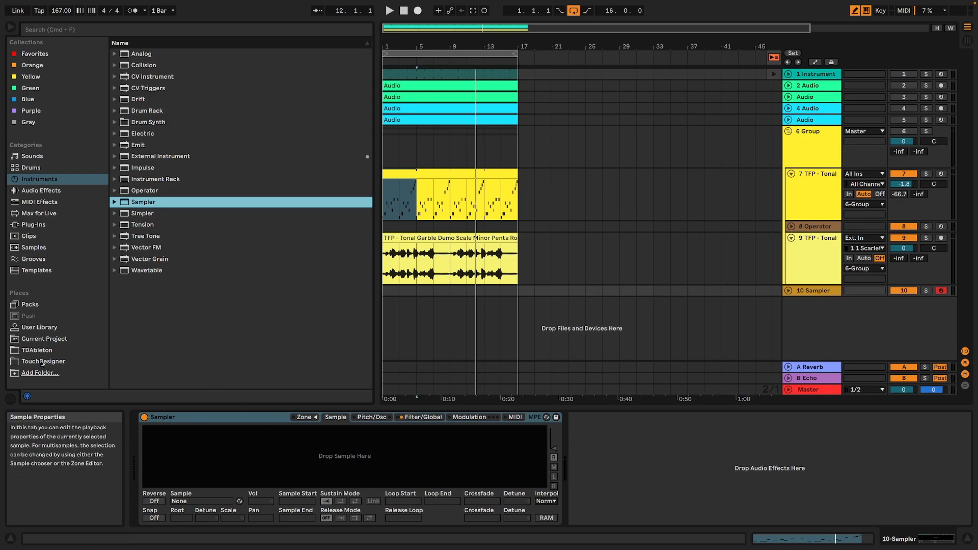
Audition the garble samples in the User Library and load "TFP - Tonal Garble Demo Root C 8.wav" into the Sampler.
{"action": "left_click", "coordinate": [40, 327]}
{"action": "left_click", "coordinate": [227, 327]}
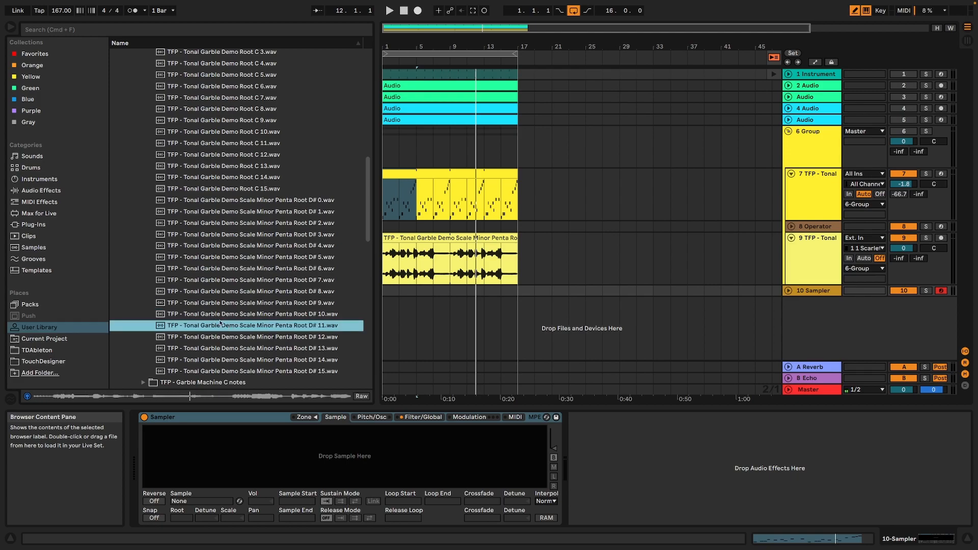
{"action": "left_click", "coordinate": [218, 170]}
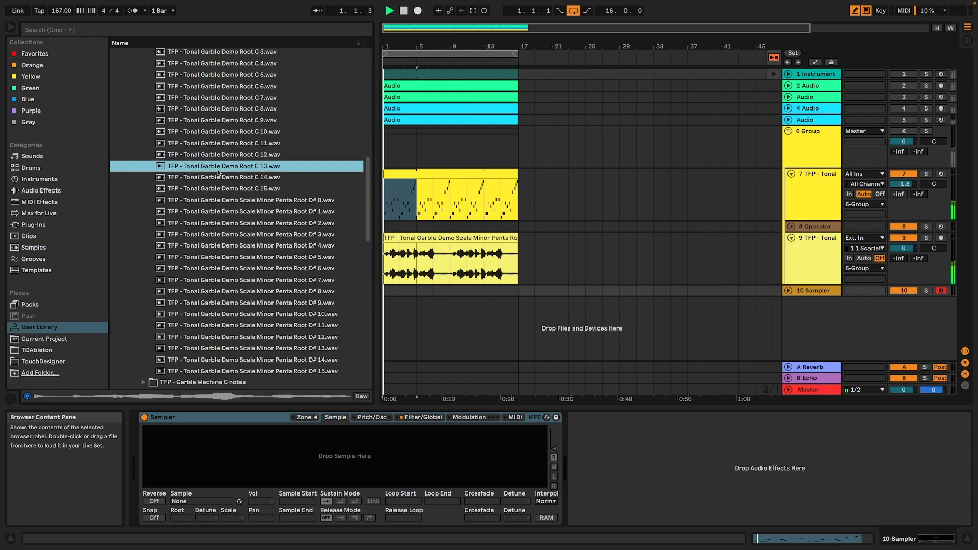
{"action": "key", "text": "space"}
{"action": "key", "text": "Up"}
{"action": "key", "text": "Up"}
{"action": "key", "text": "Up"}
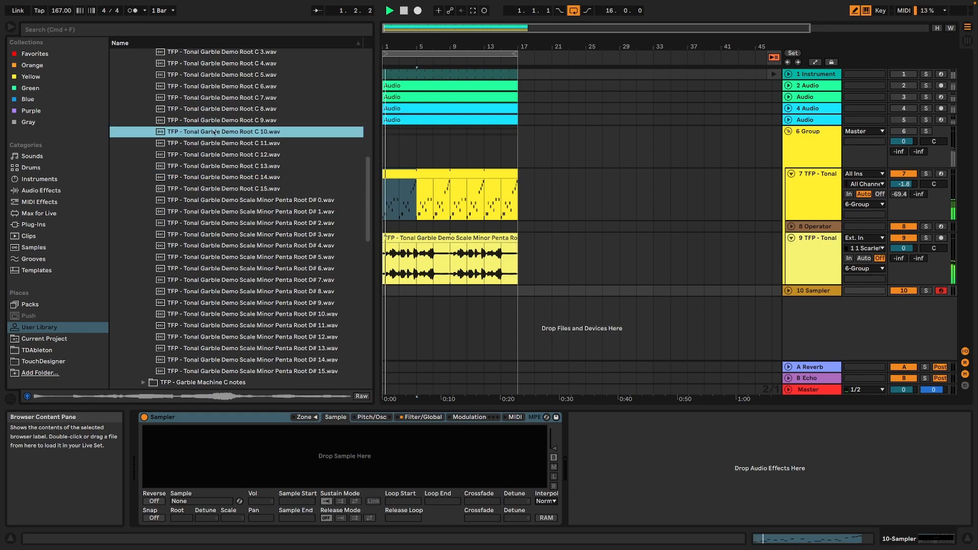
{"action": "key", "text": "space"}
{"action": "scroll", "coordinate": [207, 134], "scroll_direction": "up", "scroll_amount": 3}
{"action": "left_click", "coordinate": [223, 171]}
{"action": "left_click_drag", "start_coordinate": [226, 171], "coordinate": [347, 445]}
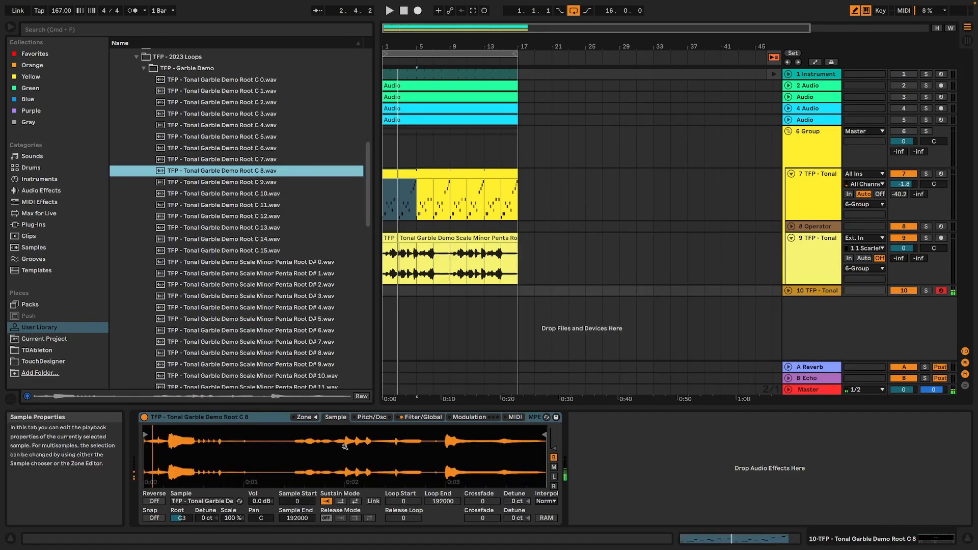
Set the Sampler's filter key tracking to 0 % and its global volume to -0.56 dB.
{"action": "left_click", "coordinate": [422, 417]}
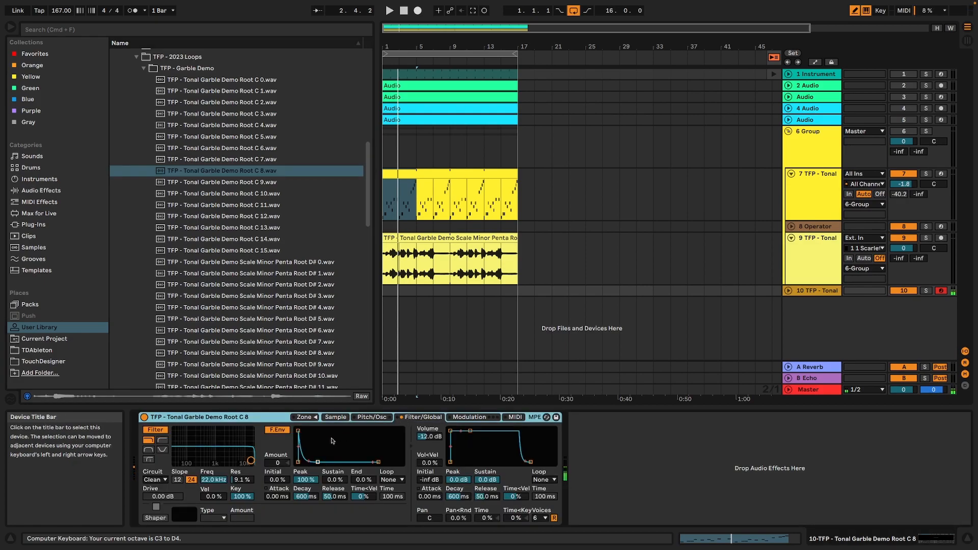
{"action": "left_click", "coordinate": [242, 498]}
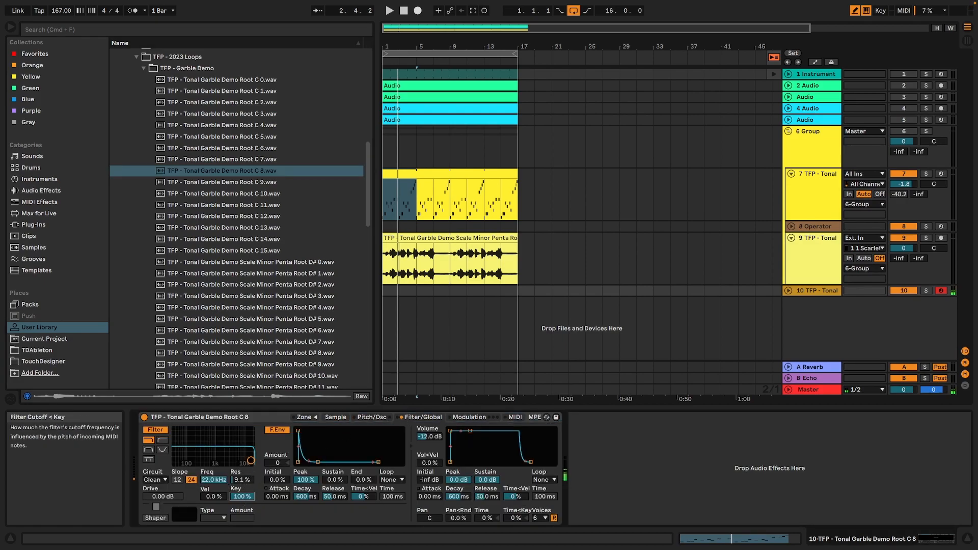
{"action": "key", "text": "Delete"}
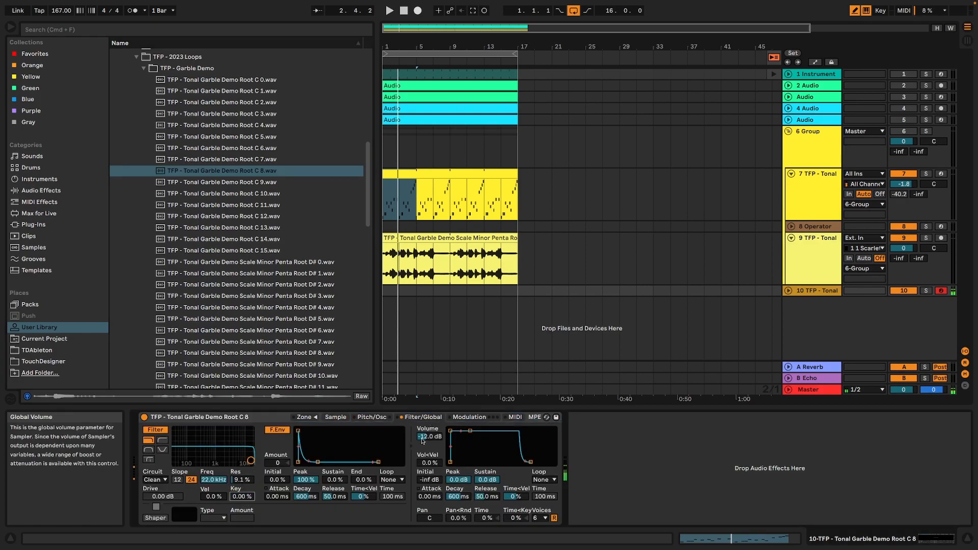
{"action": "left_click_drag", "start_coordinate": [429, 437], "coordinate": [429, 436]}
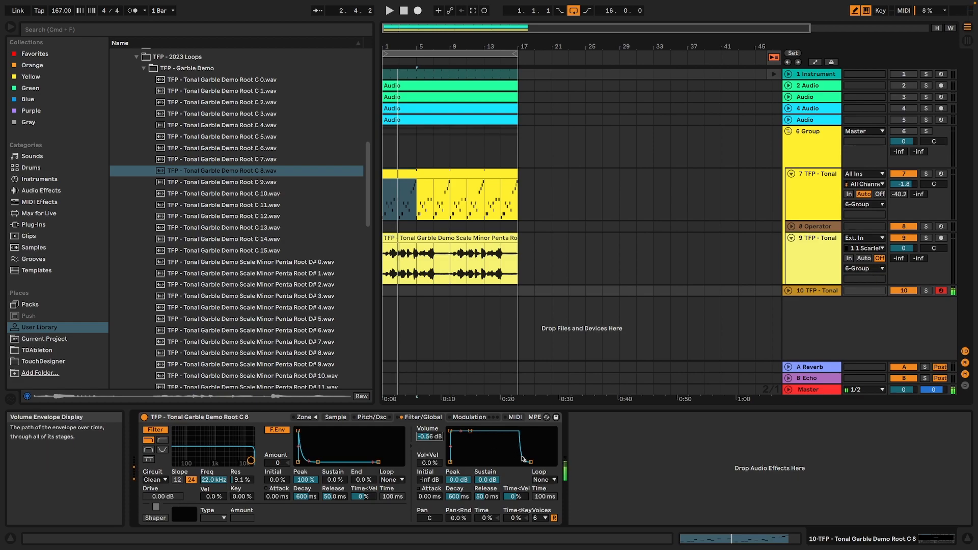
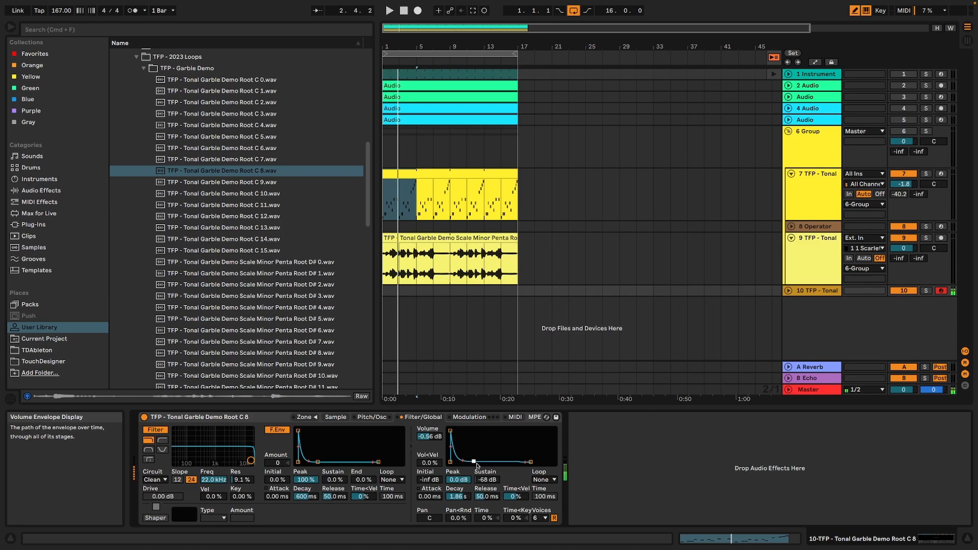
Create an empty four-bar MIDI clip starting at bar 1 on the Sampler track.
{"action": "left_click", "coordinate": [515, 417]}
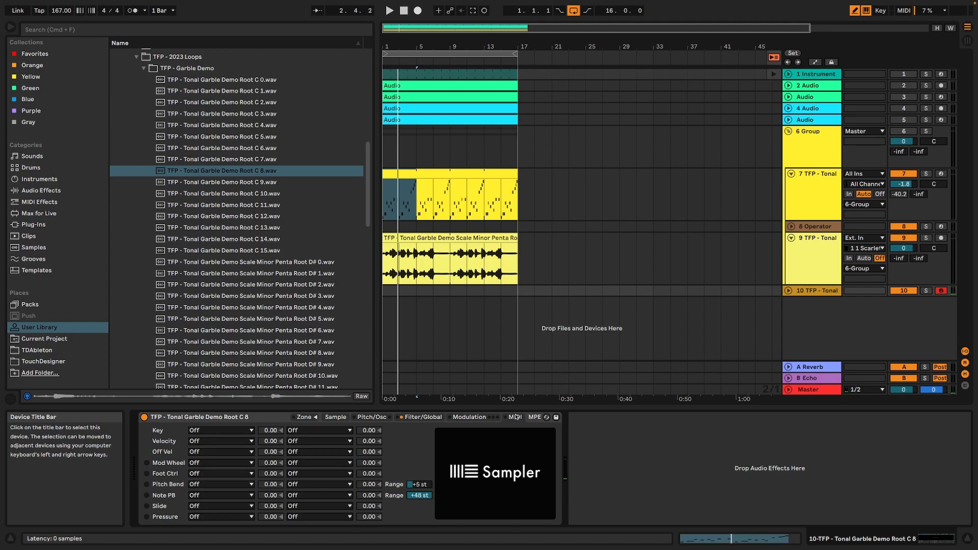
{"action": "left_click", "coordinate": [416, 291]}
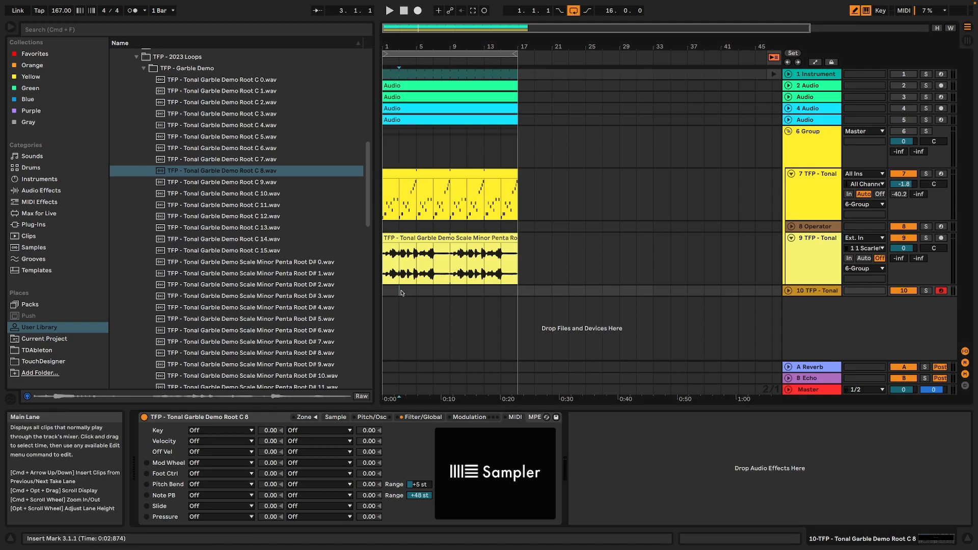
{"action": "left_click_drag", "start_coordinate": [407, 293], "coordinate": [365, 291]}
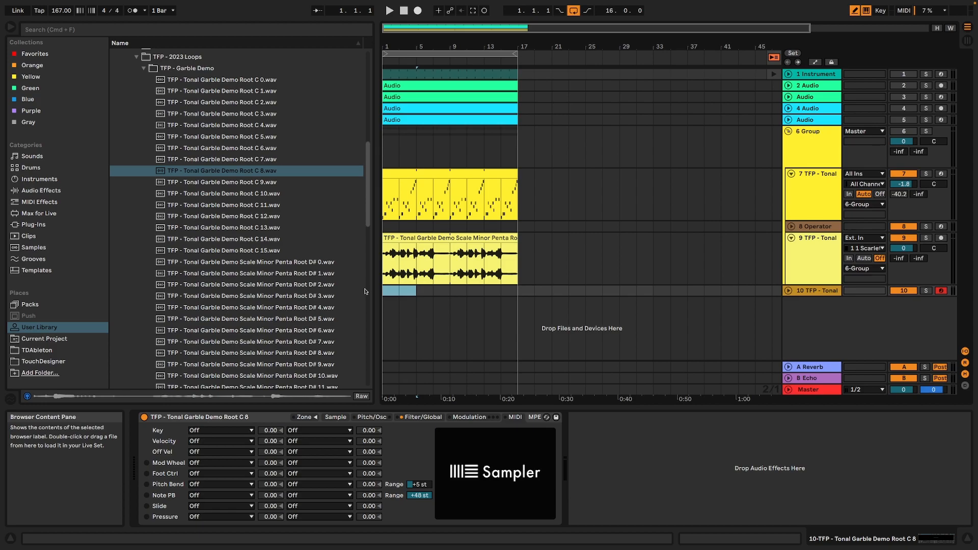
{"action": "key", "text": "super+shift+m"}
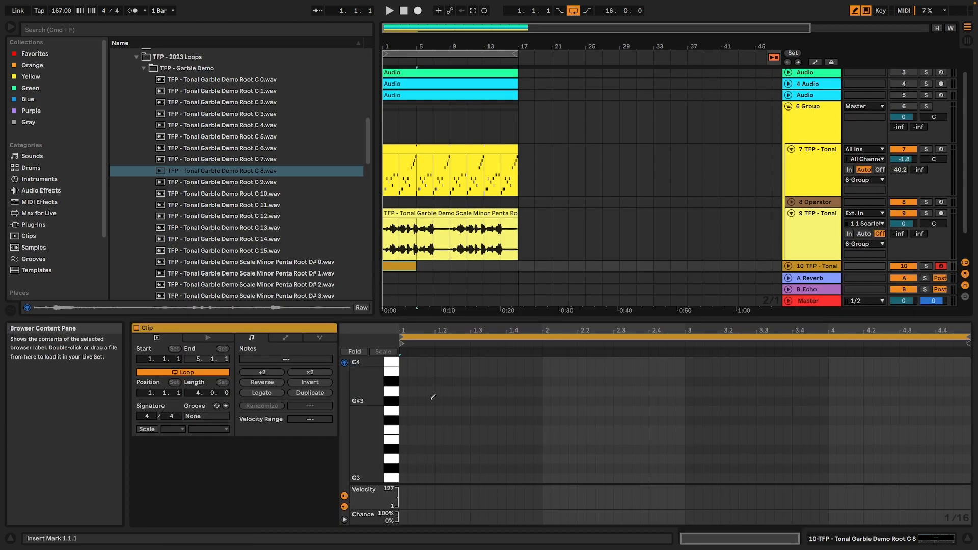
Draw sixteenth notes C#3, D#3, F#3, A#3, D#3 and F#3 across bar 1 of the new clip while auditioning.
{"action": "left_click", "coordinate": [404, 478]}
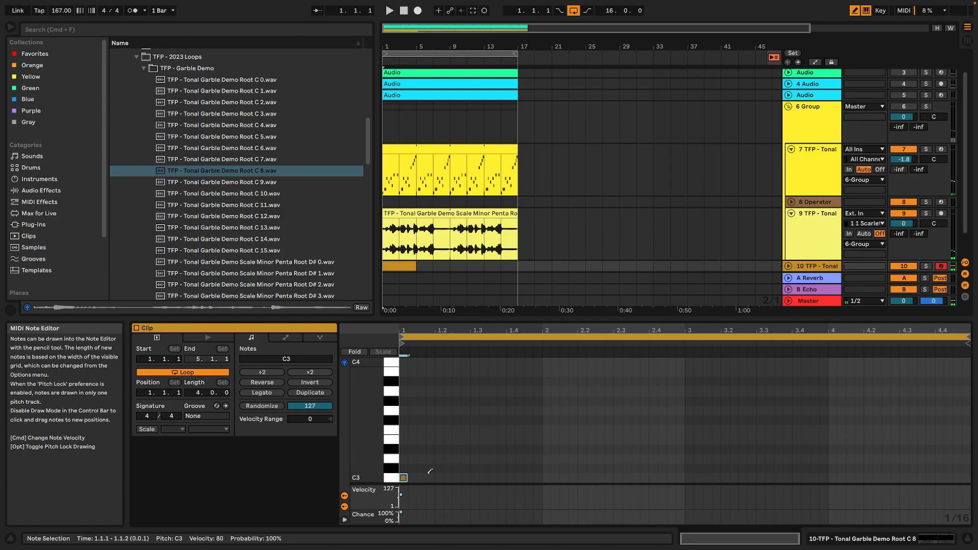
{"action": "left_click_drag", "start_coordinate": [405, 477], "coordinate": [406, 467]}
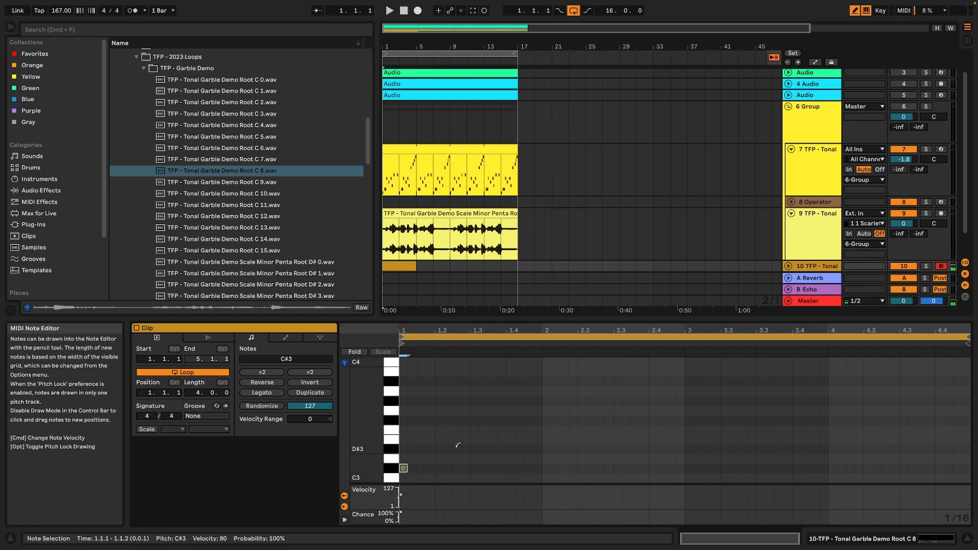
{"action": "key", "text": "space"}
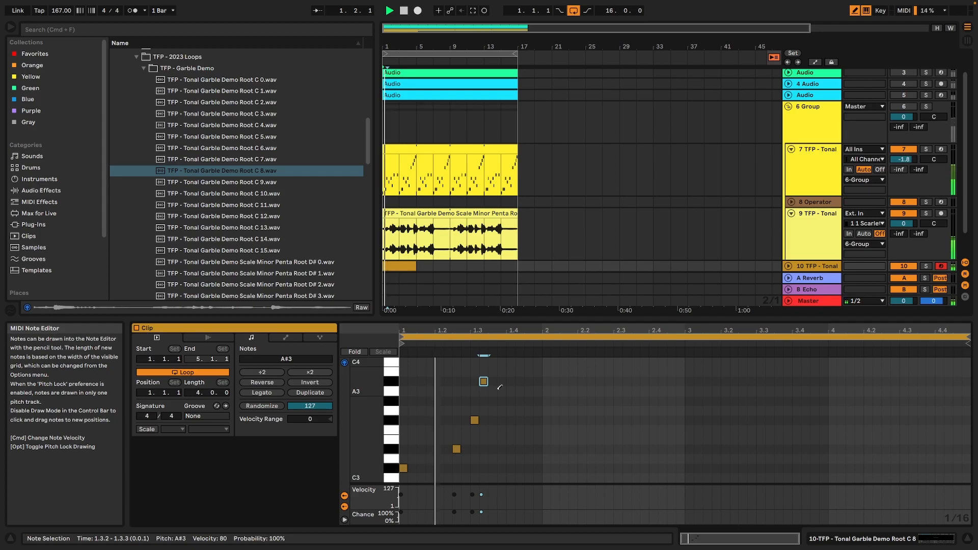
{"action": "left_click", "coordinate": [529, 449]}
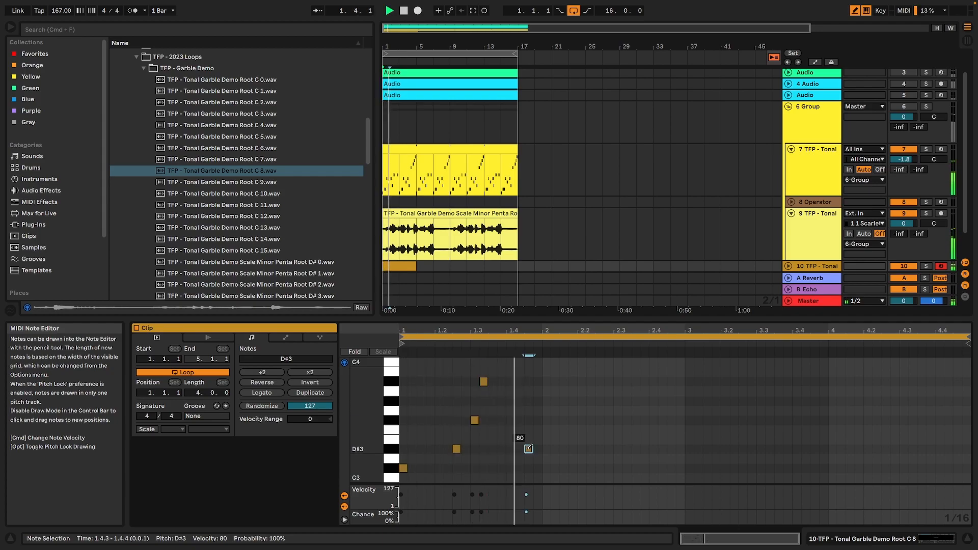
{"action": "left_click", "coordinate": [538, 420]}
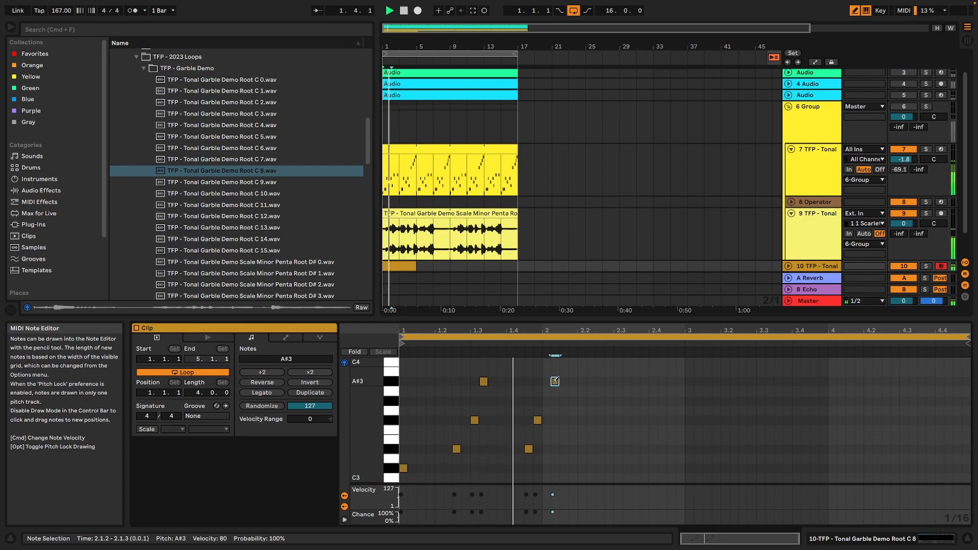
Continue the melody in bar 2 with sixteenth notes A#3, C#3, F#3, G#3, C#4 and C#3, auditioning the phrase.
{"action": "key", "text": "space"}
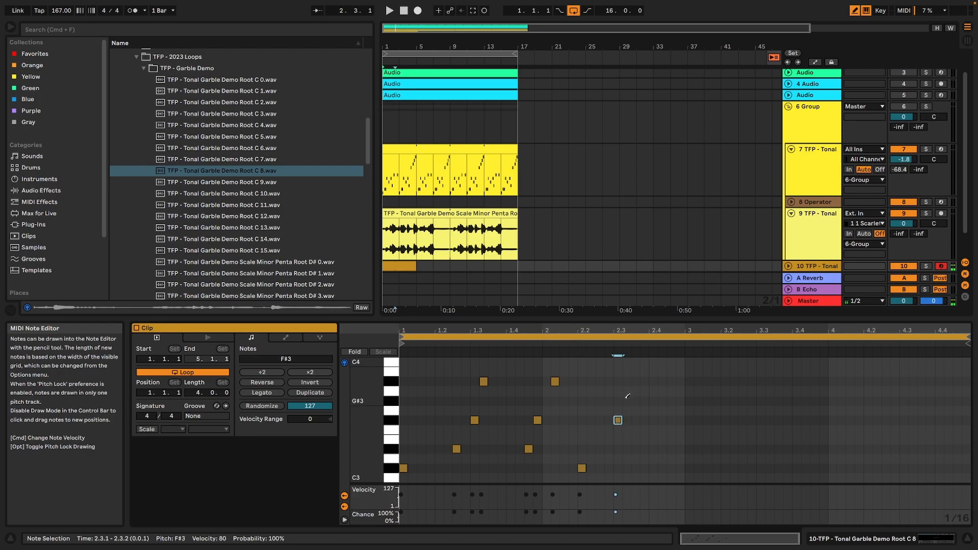
{"action": "scroll", "coordinate": [652, 383], "scroll_direction": "up", "scroll_amount": 3}
{"action": "key", "text": "space"}
{"action": "scroll", "coordinate": [668, 432], "scroll_direction": "down", "scroll_amount": 5}
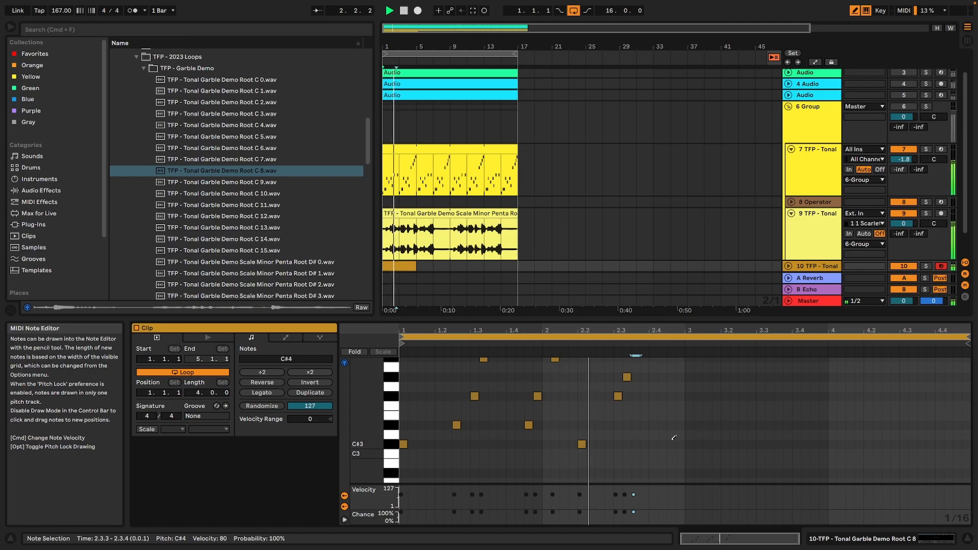
{"action": "key", "text": "space"}
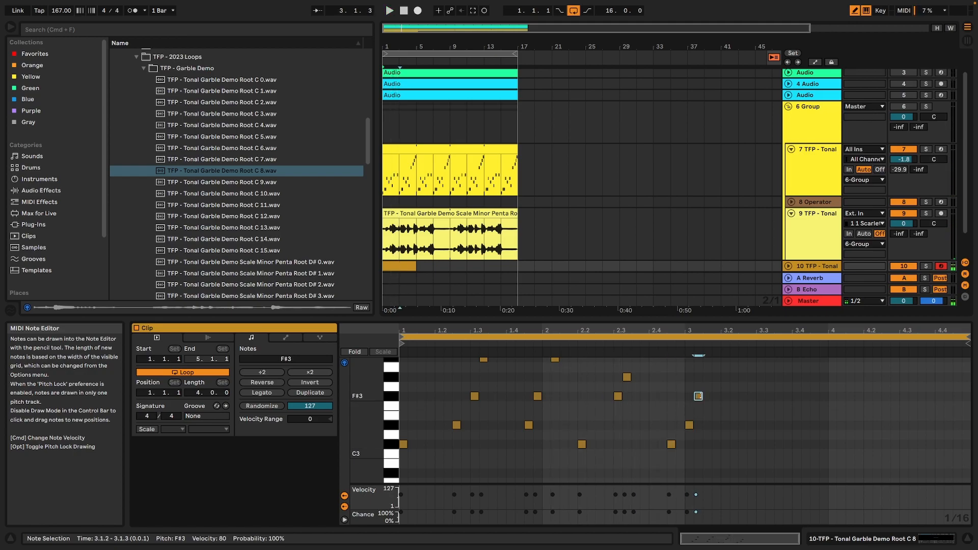
Fill bar 3 with D#3, a longer F#3, A#3, C#3, a longer D#3, F#3, D#4, A#3 and C#4.
{"action": "scroll", "coordinate": [739, 425], "scroll_direction": "up", "scroll_amount": 1}
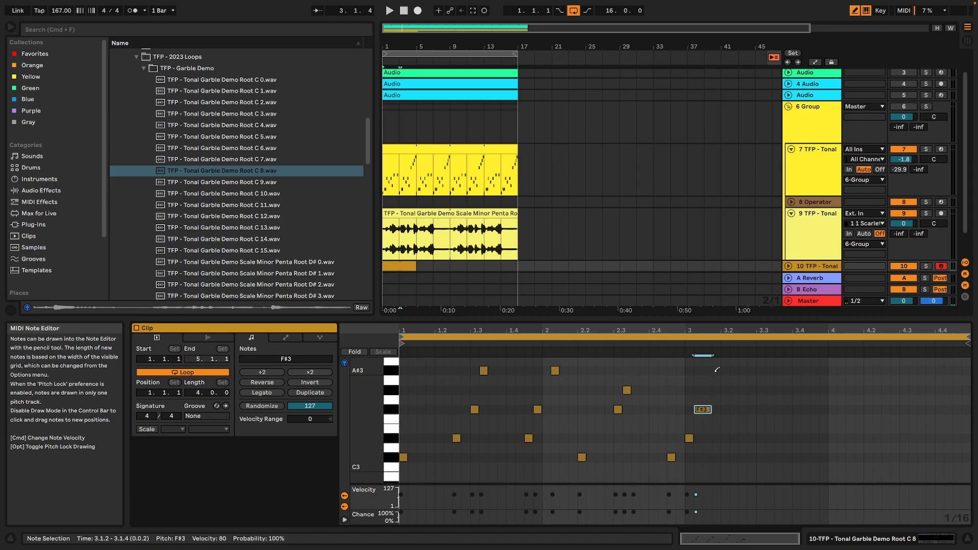
{"action": "key", "text": "space"}
{"action": "left_click", "coordinate": [726, 457]}
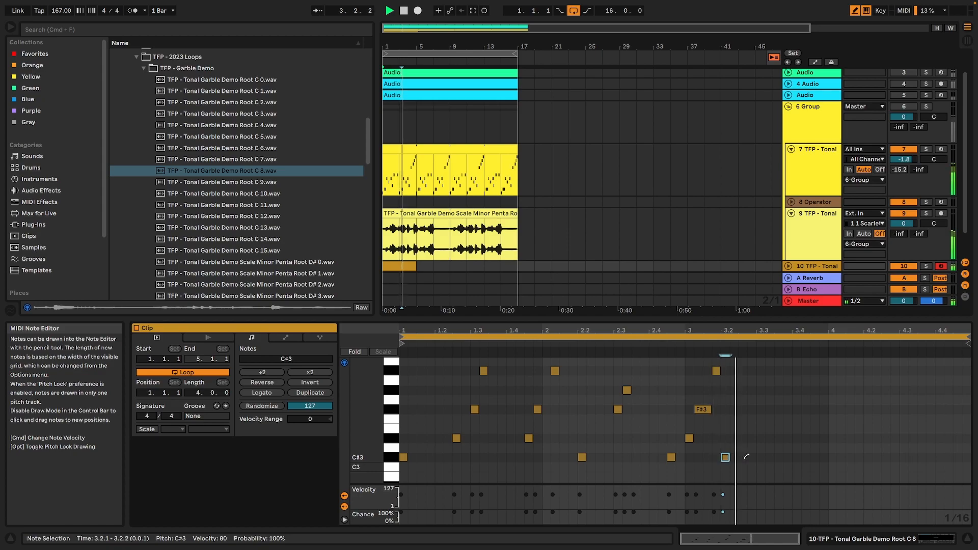
{"action": "left_click", "coordinate": [753, 438]}
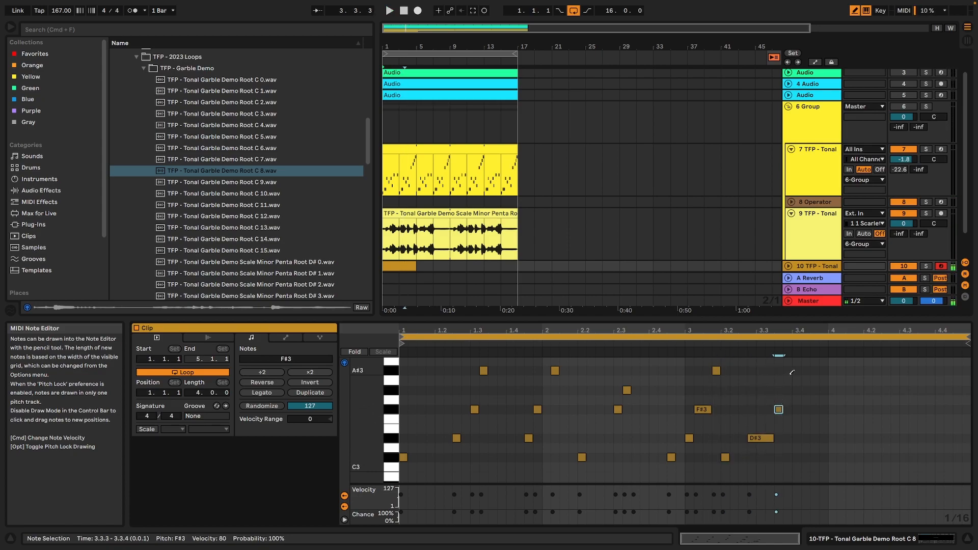
{"action": "scroll", "coordinate": [792, 372], "scroll_direction": "up", "scroll_amount": 3}
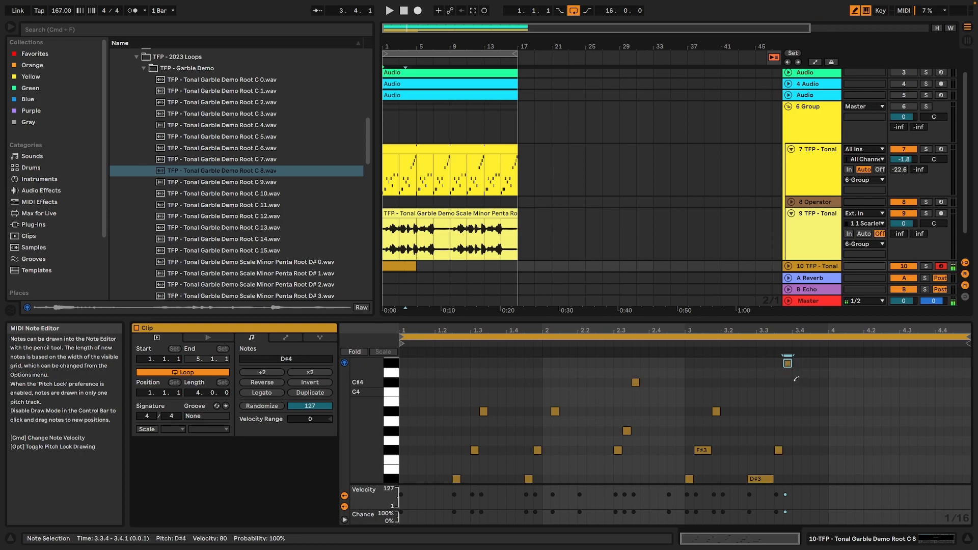
{"action": "key", "text": "space"}
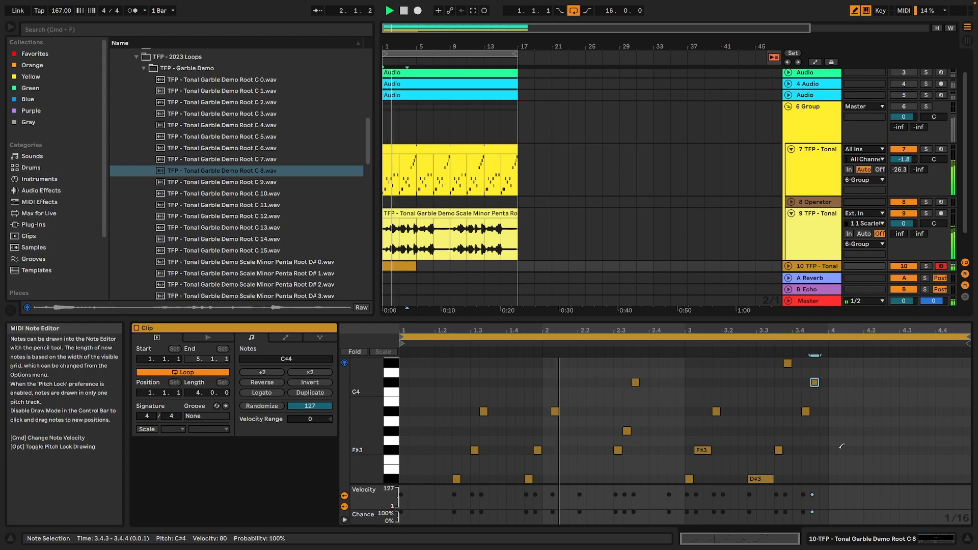
Fill bar 4 with A#3, D#3, F#3, C#4, D#3, a longer C#4 and a closing G#3 at 4.4.2.
{"action": "scroll", "coordinate": [838, 454], "scroll_direction": "down", "scroll_amount": 1}
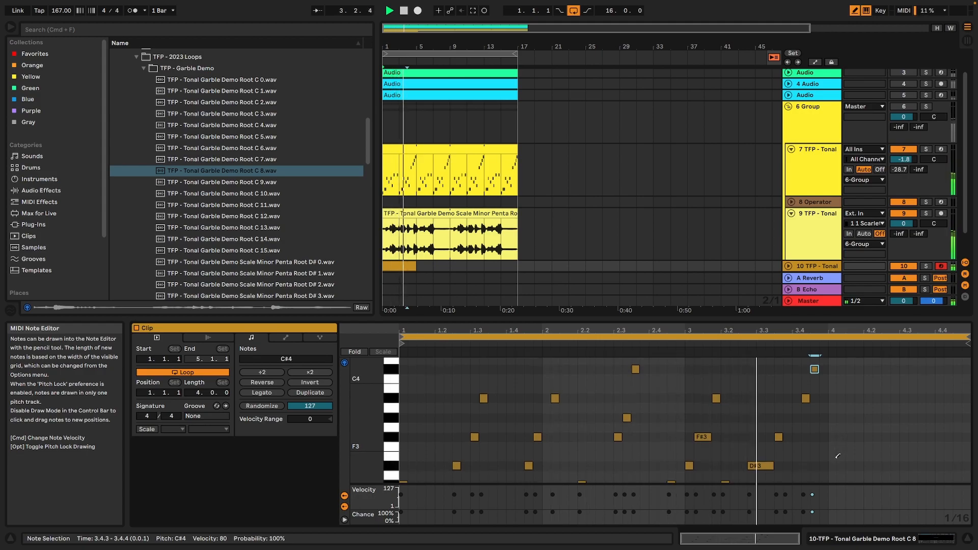
{"action": "key", "text": "space"}
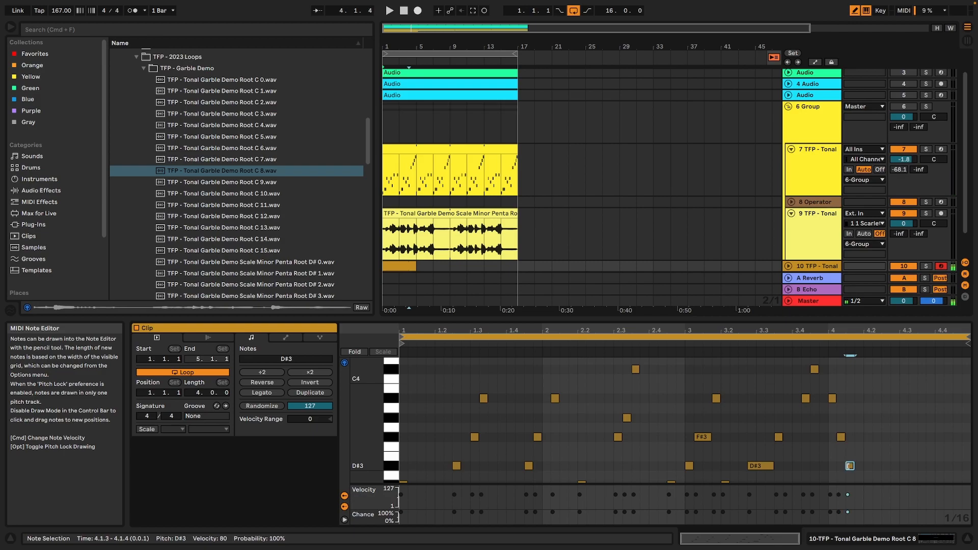
{"action": "left_click_drag", "start_coordinate": [846, 433], "coordinate": [872, 434]}
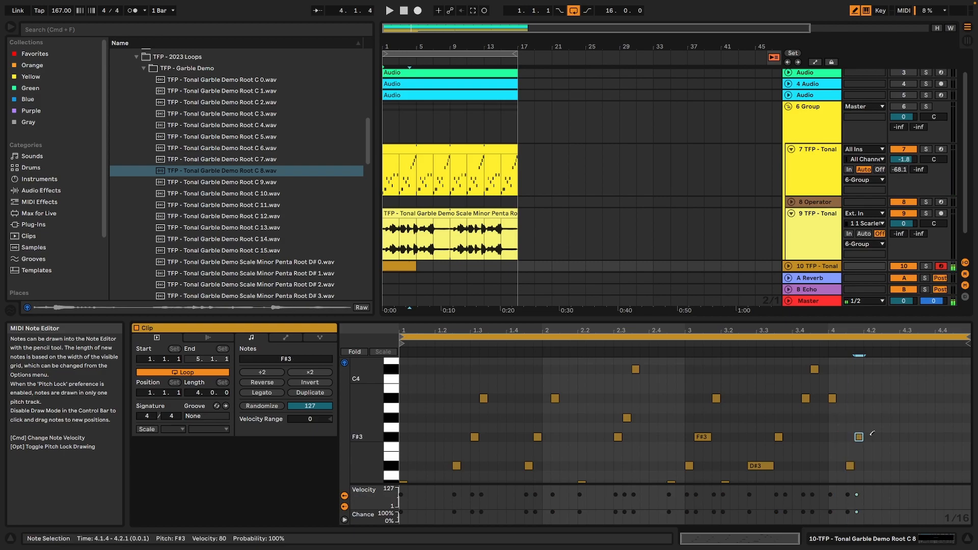
{"action": "left_click", "coordinate": [886, 369]}
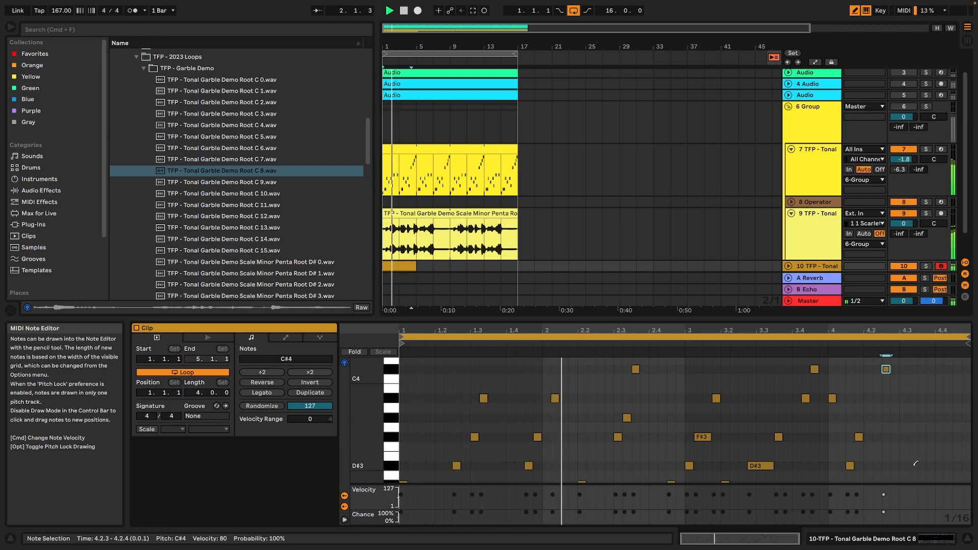
{"action": "left_click", "coordinate": [904, 465]}
{"action": "left_click", "coordinate": [930, 369]}
{"action": "left_click", "coordinate": [948, 417]}
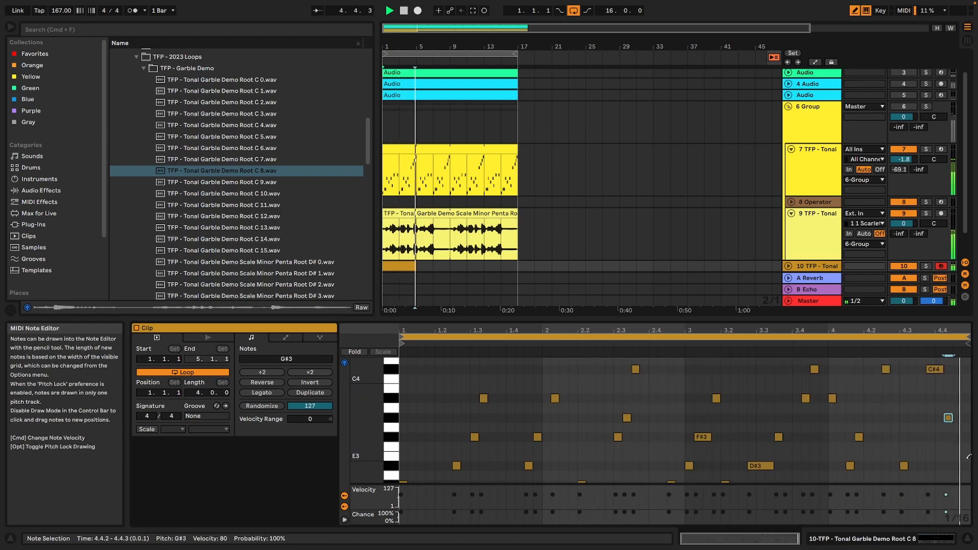
Extend the last G#3 note to two sixteenths, and repeat the four-bar clip up to bar 17.
{"action": "key", "text": "shift+Right"}
{"action": "key", "text": "space"}
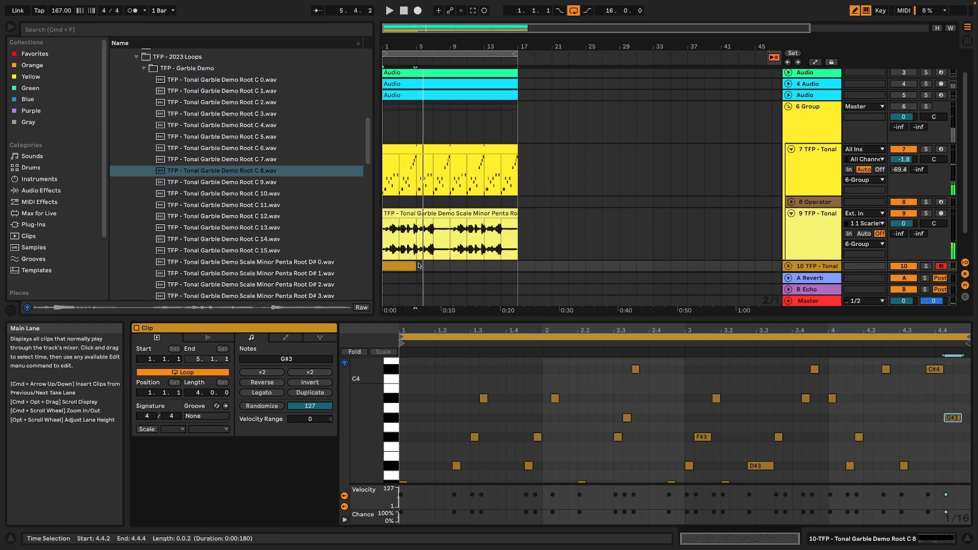
{"action": "key", "text": "space"}
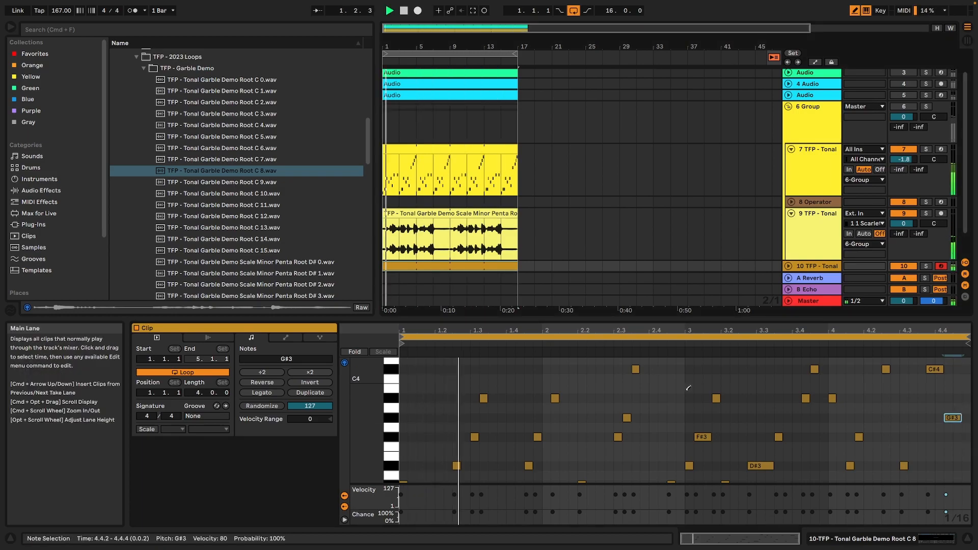
Route the Sampler's note-on velocity to Sample Offset as its first modulation destination, and check the filter and volume settings.
{"action": "left_click", "coordinate": [935, 538]}
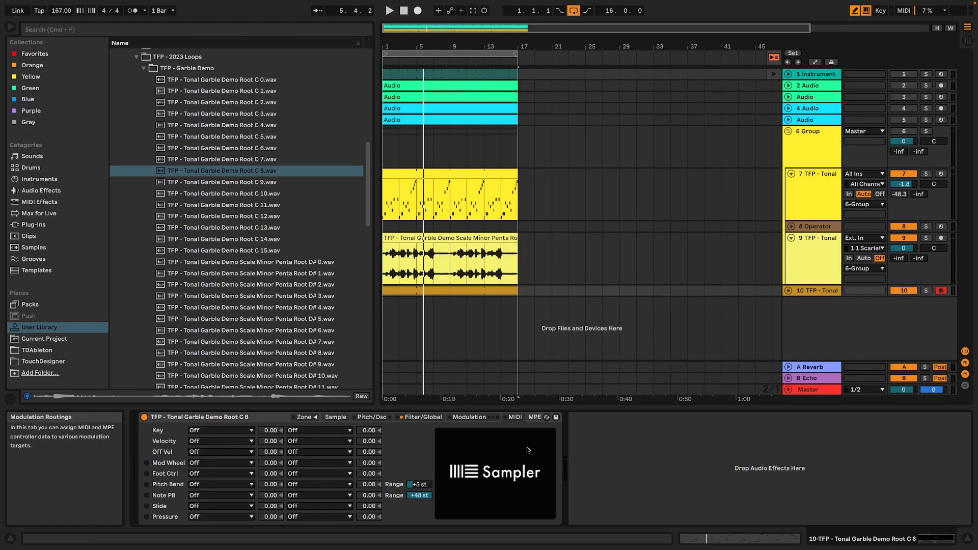
{"action": "left_click", "coordinate": [466, 418]}
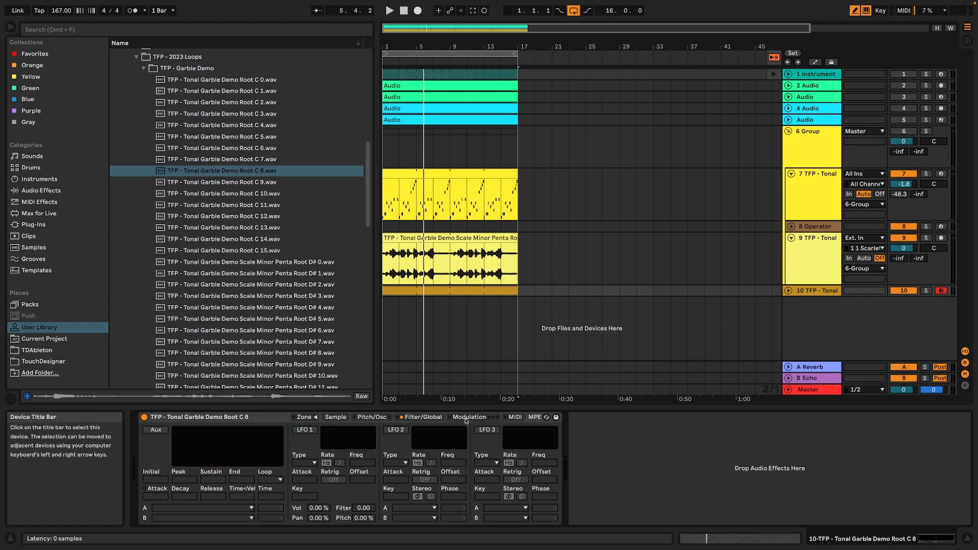
{"action": "left_click", "coordinate": [515, 418]}
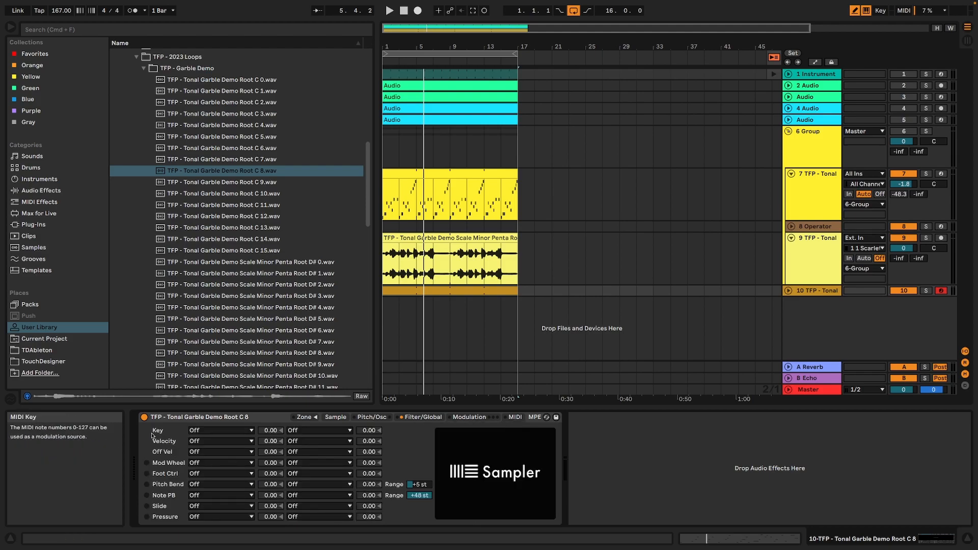
{"action": "left_click", "coordinate": [202, 441]}
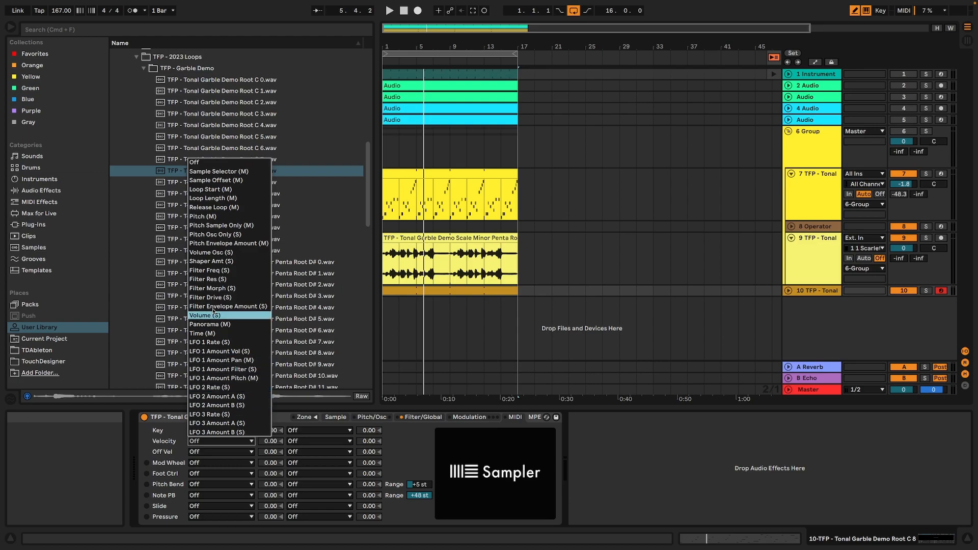
{"action": "left_click", "coordinate": [238, 180]}
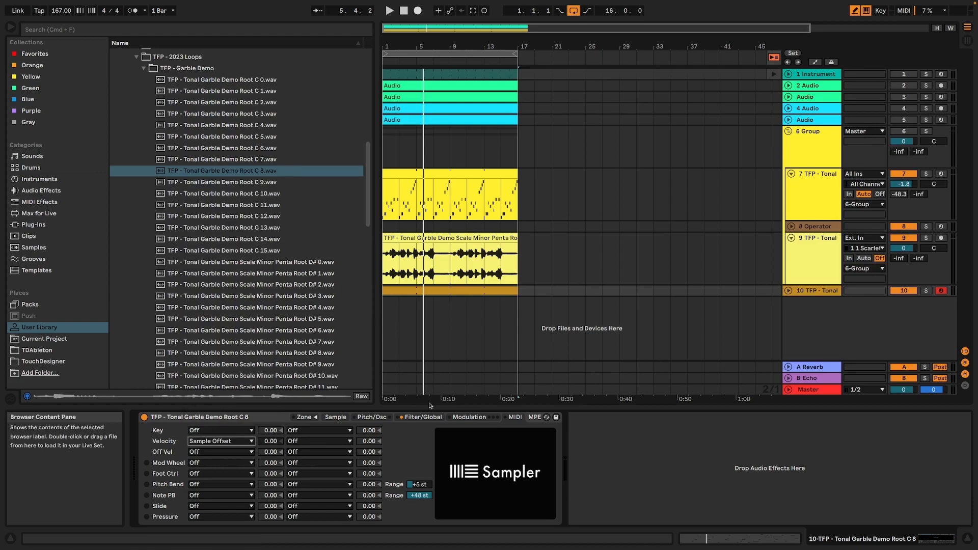
{"action": "left_click", "coordinate": [365, 418]}
{"action": "left_click", "coordinate": [424, 418]}
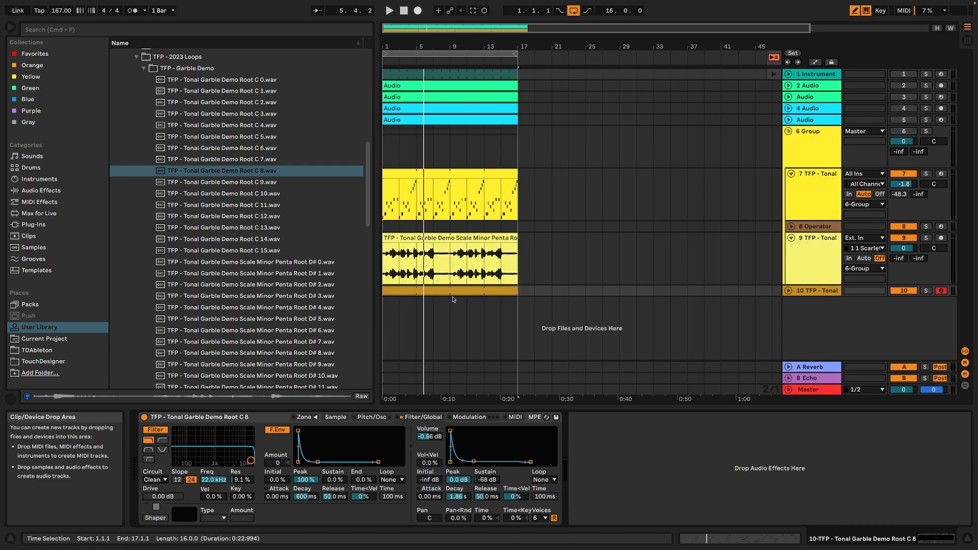
Turn off draw mode and vary note velocities in bars 1 and 2, including 48 for D#3 at 1.4.3 and 40 for G#3 at 2.3.2.
{"action": "double_click", "coordinate": [451, 290]}
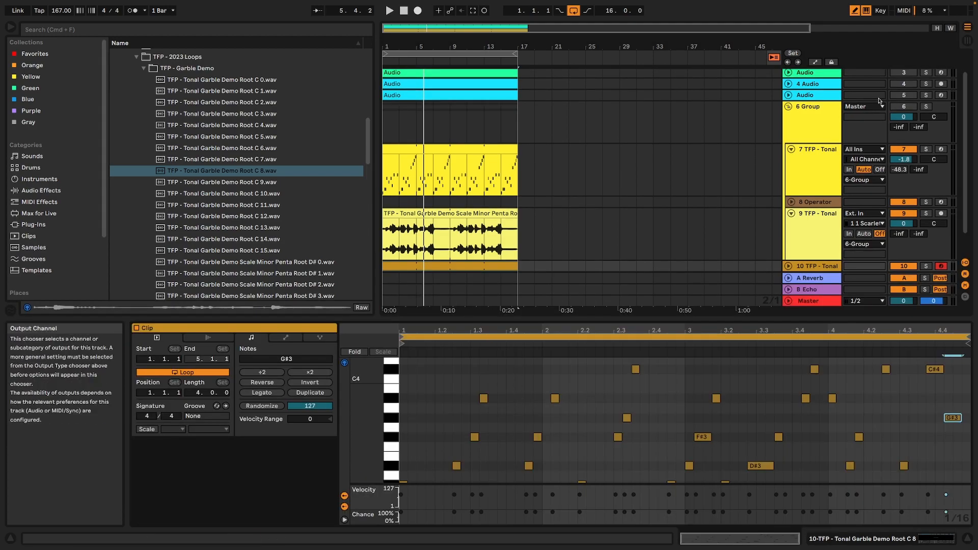
{"action": "left_click", "coordinate": [855, 11]}
{"action": "left_click_drag", "start_coordinate": [442, 491], "coordinate": [959, 503]}
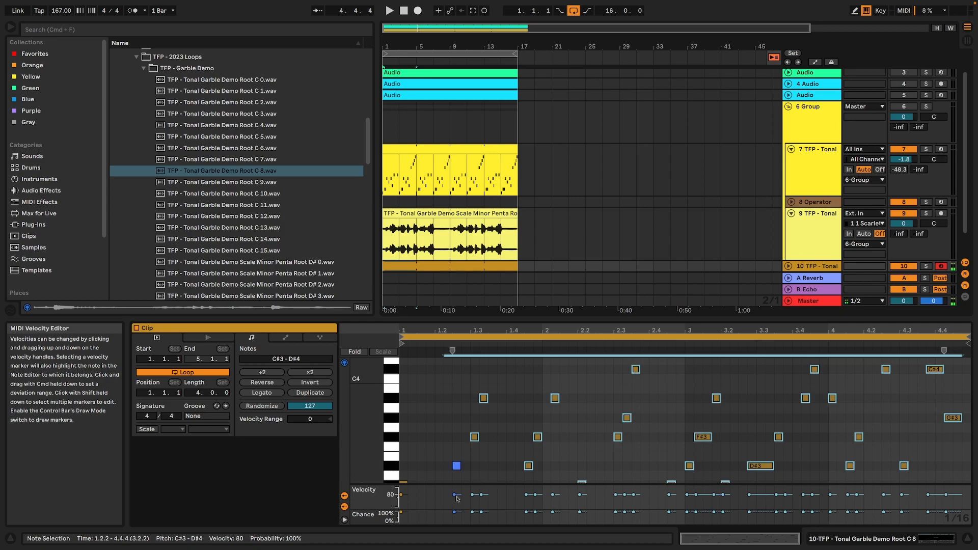
{"action": "left_click", "coordinate": [455, 495]}
{"action": "left_click", "coordinate": [472, 495]}
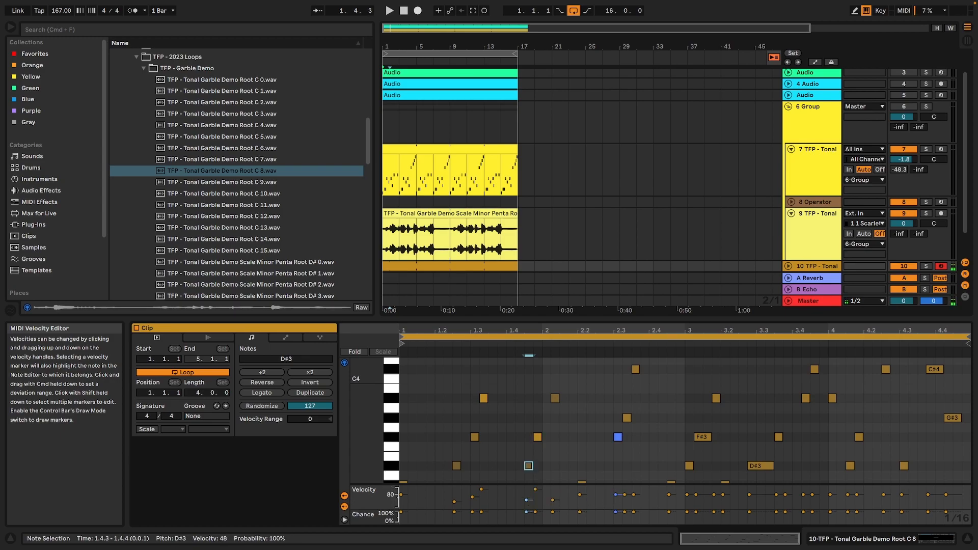
{"action": "left_click_drag", "start_coordinate": [624, 501], "coordinate": [624, 502]}
{"action": "key", "text": "space"}
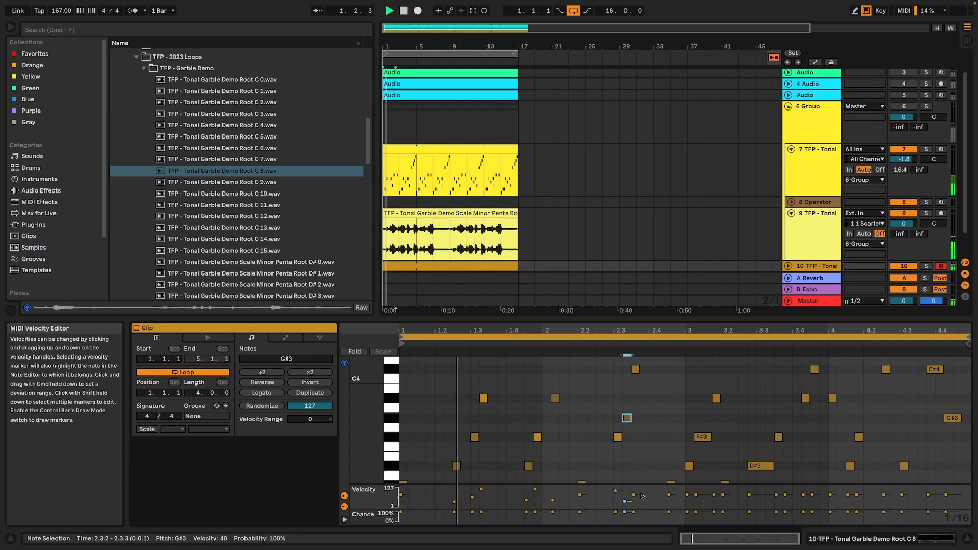
{"action": "key", "text": "space"}
Set the Sampler's velocity-to-Sample Offset modulation amount to 100.
{"action": "key", "text": "shift+Tab"}
{"action": "left_click", "coordinate": [488, 417]}
{"action": "left_click", "coordinate": [515, 417]}
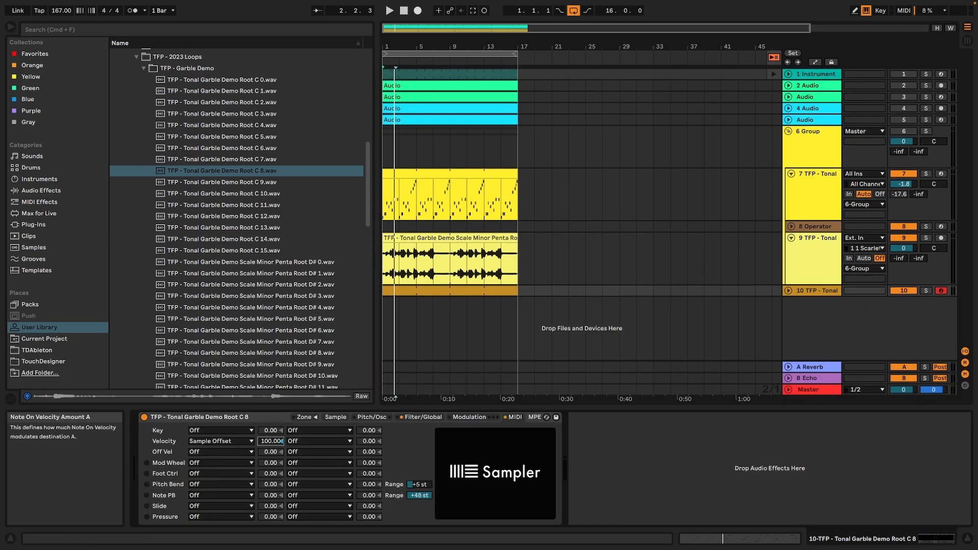
Draw varied velocities between 20 and 116 across the gold melody clip's notes, including bars 3 and 4, and play the loop.
{"action": "key", "text": "space"}
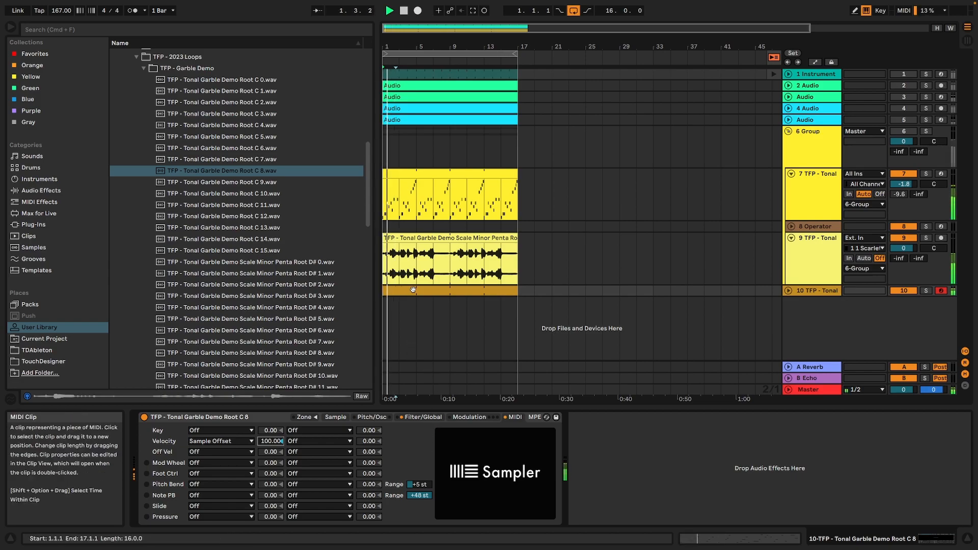
{"action": "key", "text": "shift+Tab"}
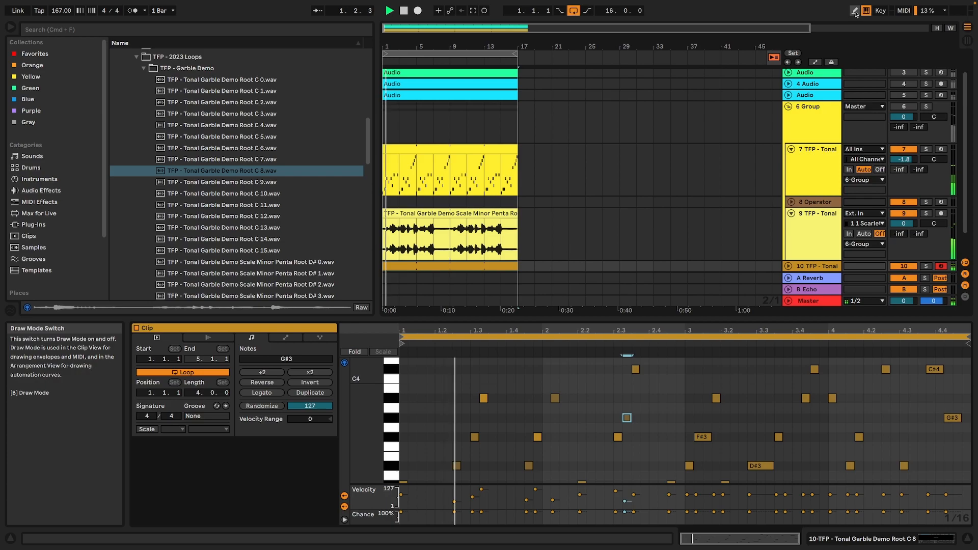
{"action": "key", "text": "b"}
{"action": "key", "text": "space"}
{"action": "key", "text": "b"}
{"action": "key", "text": "super+a"}
{"action": "key", "text": "b"}
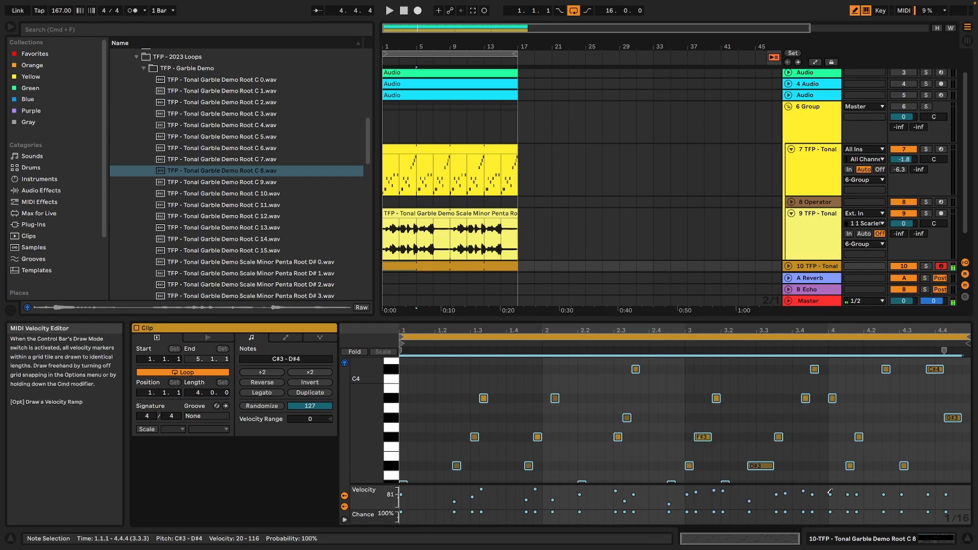
{"action": "key", "text": "space"}
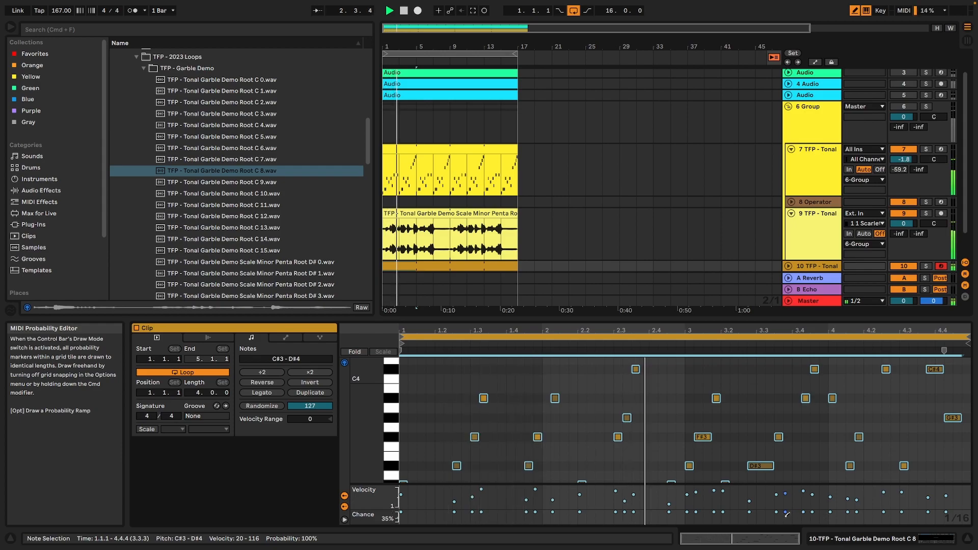
Shape the Sampler's volume envelope with a 1.53 s decay, -58 dB sustain and 397 ms release during playback.
{"action": "left_click", "coordinate": [841, 538]}
{"action": "left_click", "coordinate": [423, 417]}
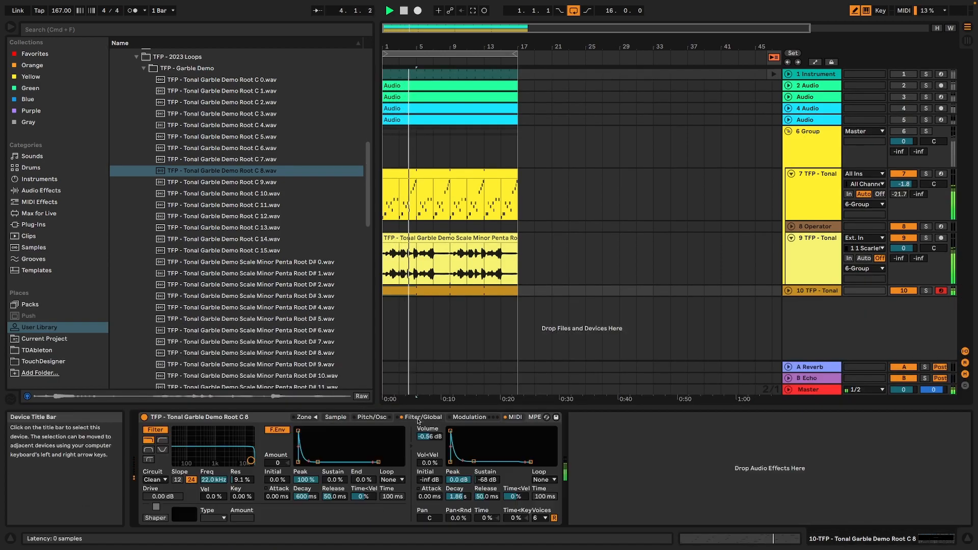
{"action": "left_click_drag", "start_coordinate": [473, 461], "coordinate": [472, 459]}
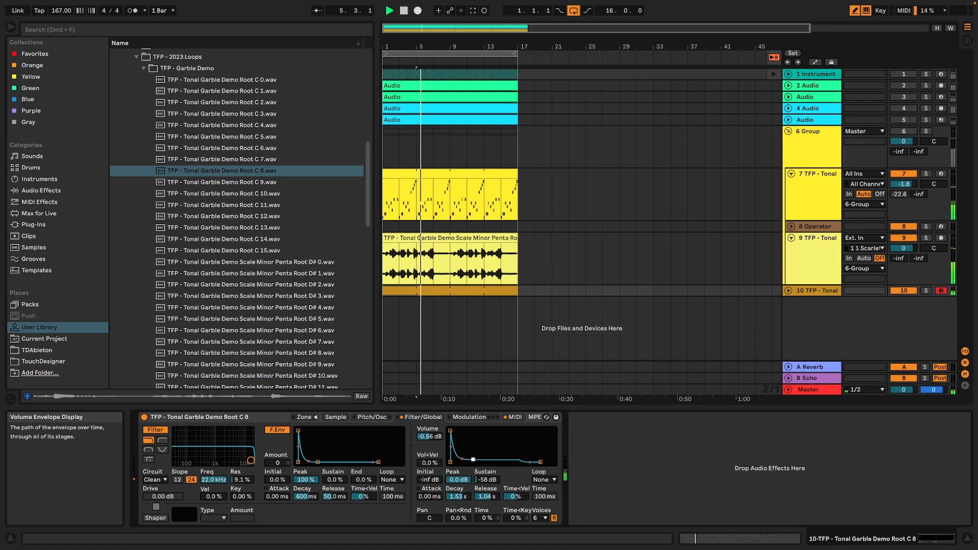
{"action": "left_click_drag", "start_coordinate": [541, 462], "coordinate": [543, 462]}
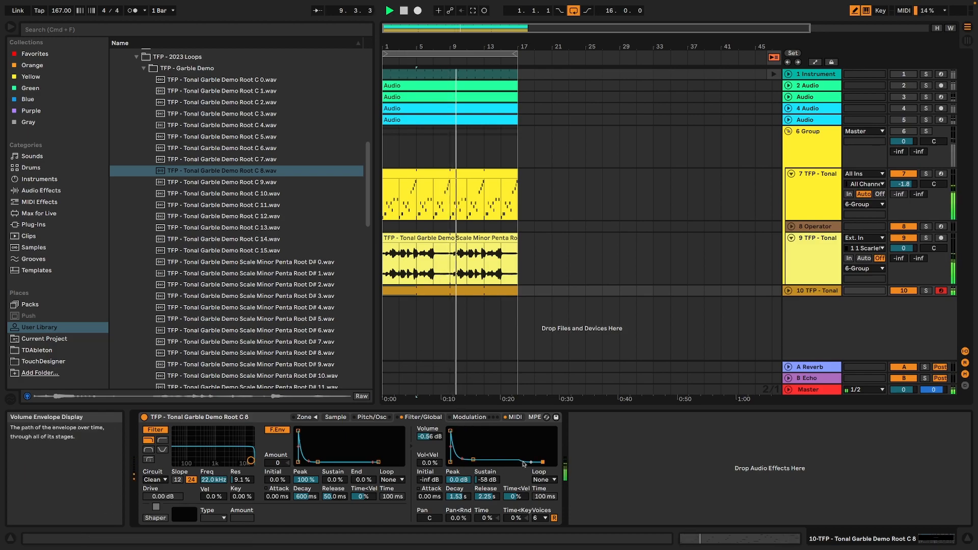
{"action": "left_click_drag", "start_coordinate": [543, 462], "coordinate": [538, 462]}
Restart the loop, try a Sampler transpose of -12 st, and reset it to the default.
{"action": "key", "text": "space"}
{"action": "left_click", "coordinate": [377, 417]}
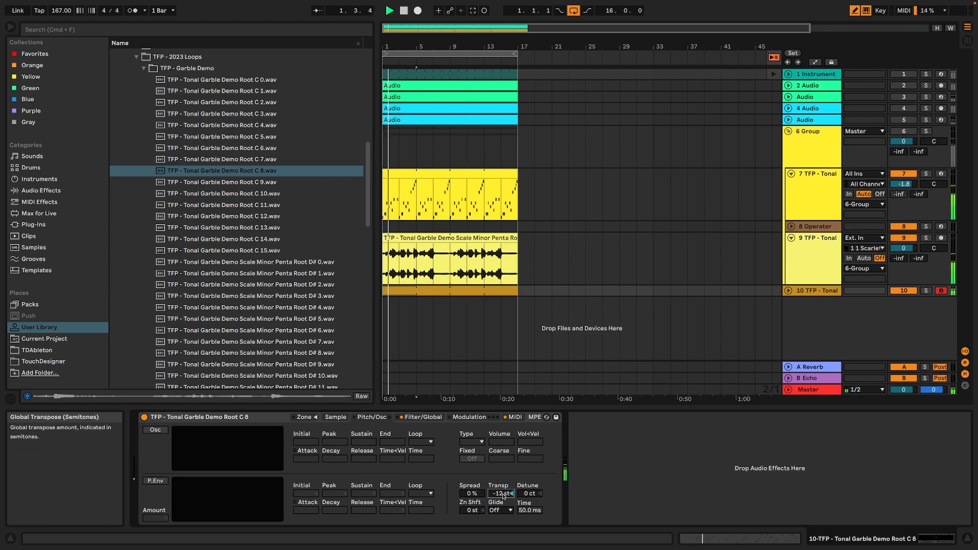
{"action": "double_click", "coordinate": [503, 496]}
Lower the Sampler's filter to 4.57 kHz with 0% resonance, and set its volume envelope to 3.08 ms attack, 3.32 s decay and -52 dB sustain.
{"action": "left_click", "coordinate": [422, 416]}
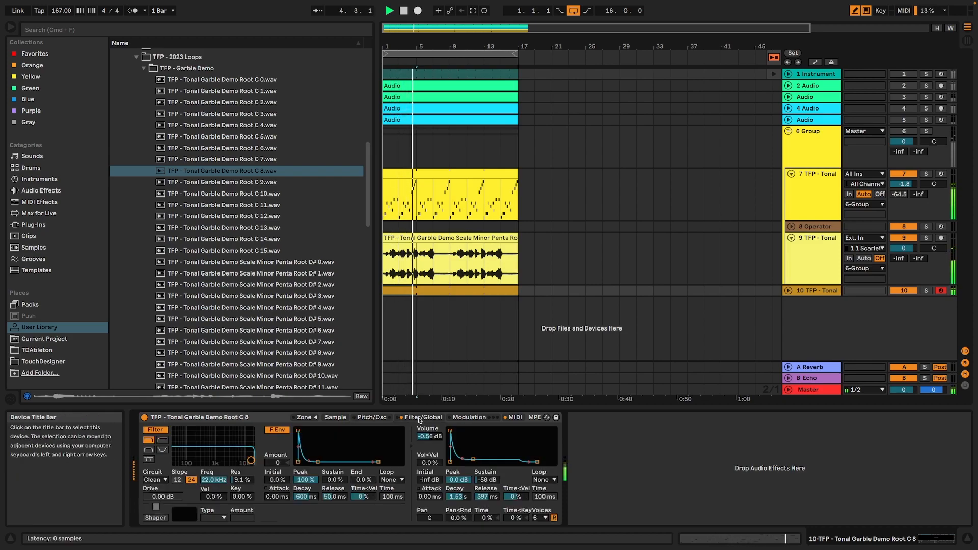
{"action": "left_click_drag", "start_coordinate": [234, 462], "coordinate": [233, 463]}
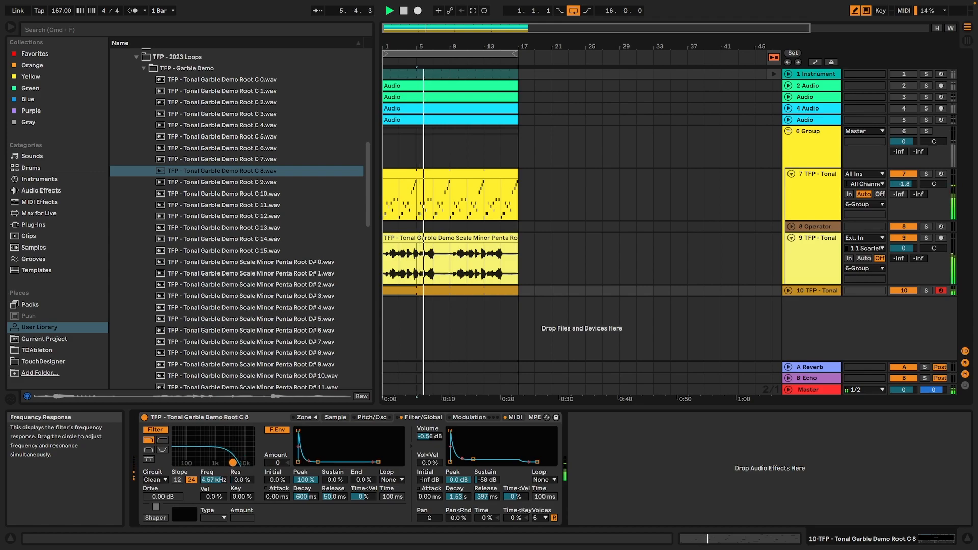
{"action": "left_click_drag", "start_coordinate": [450, 431], "coordinate": [485, 458]}
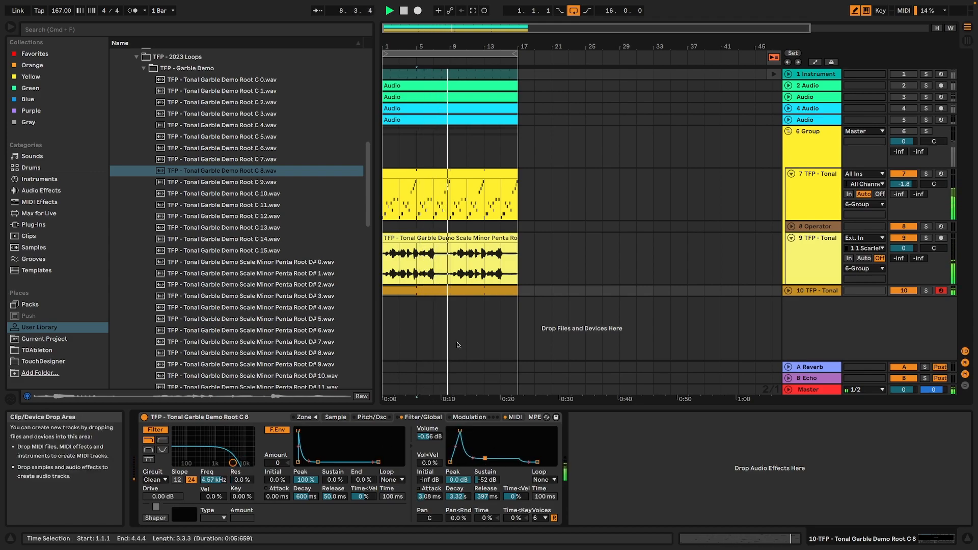
{"action": "key", "text": "space"}
Add notes to the melody clip: F#3 at 2.1.2, D#3 at 2.3.2 and 3.1.2, and longer G#3 notes at 1.2.3 and 3.2.4.
{"action": "double_click", "coordinate": [449, 290]}
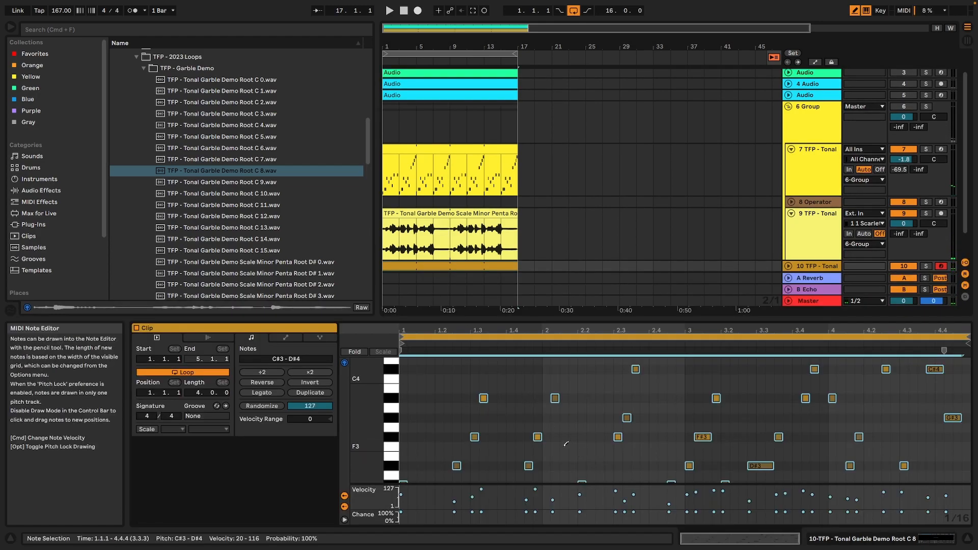
{"action": "left_click", "coordinate": [558, 437]}
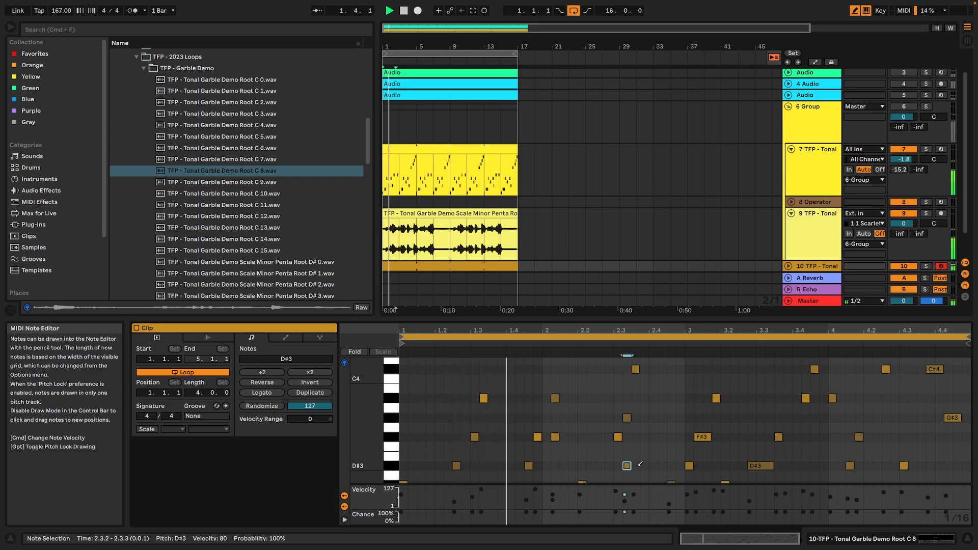
{"action": "key", "text": "space"}
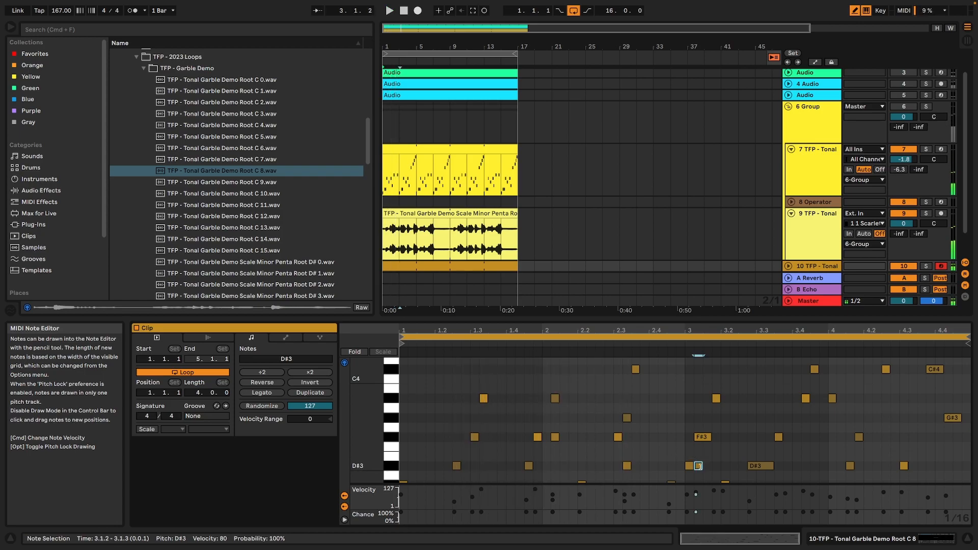
{"action": "scroll", "coordinate": [760, 454], "scroll_direction": "down", "scroll_amount": 3}
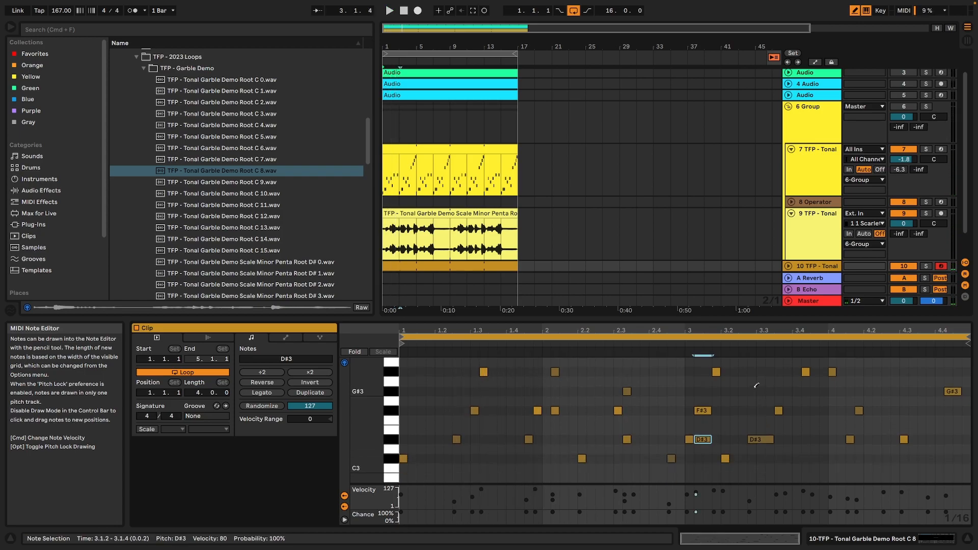
{"action": "key", "text": "space"}
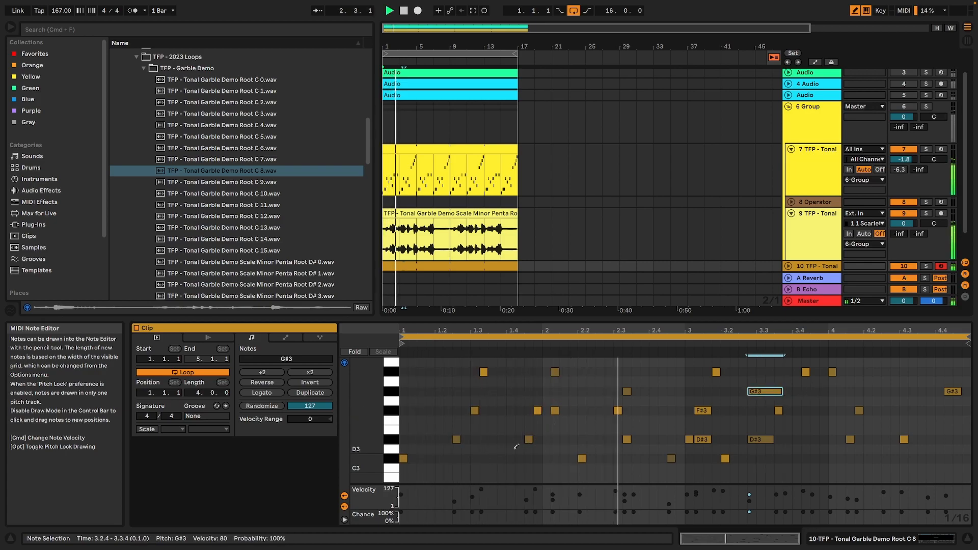
{"action": "left_click_drag", "start_coordinate": [453, 390], "coordinate": [510, 388]}
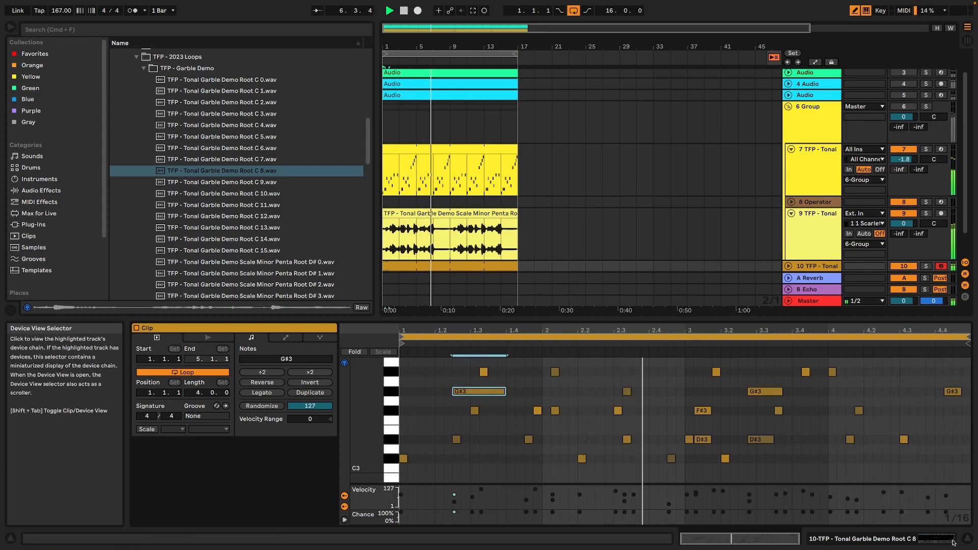
Examine the device chain and MIDI notes of the yellow clip on track 7.
{"action": "left_click", "coordinate": [852, 538]}
{"action": "double_click", "coordinate": [470, 172]}
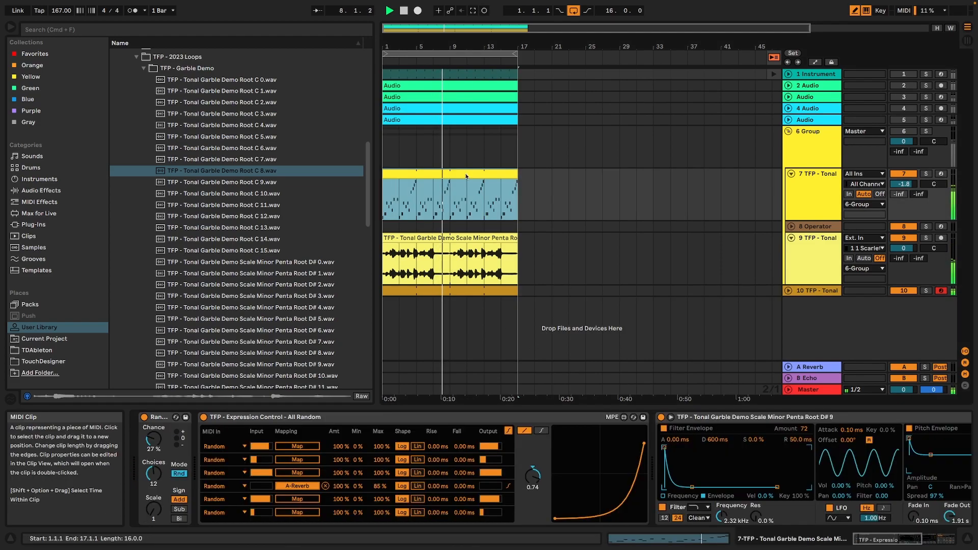
{"action": "key", "text": "space"}
{"action": "left_click", "coordinate": [631, 489]}
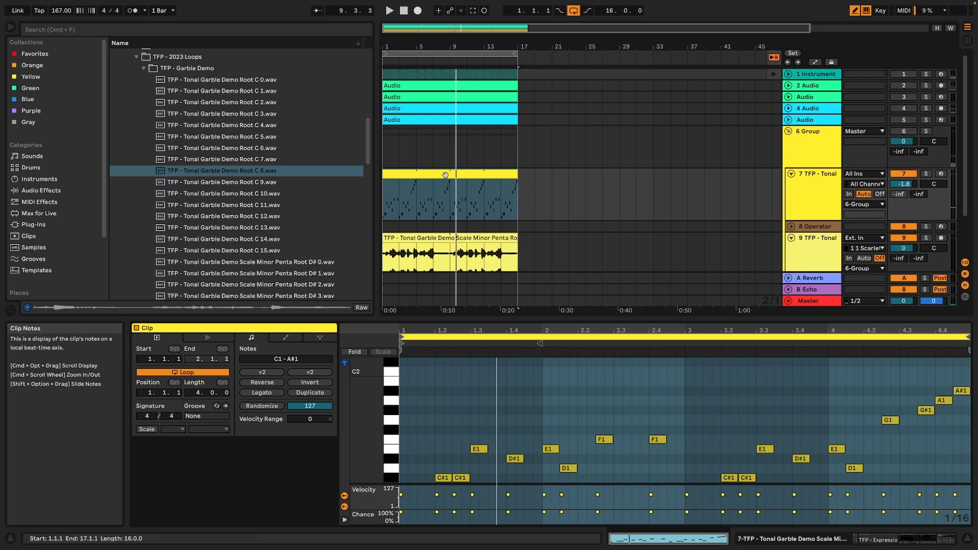
Reopen the gold melody clip, redraw more varied note velocities in bars 3 and 4, and play the result.
{"action": "scroll", "coordinate": [442, 241], "scroll_direction": "down", "scroll_amount": 3}
{"action": "left_click", "coordinate": [461, 241]}
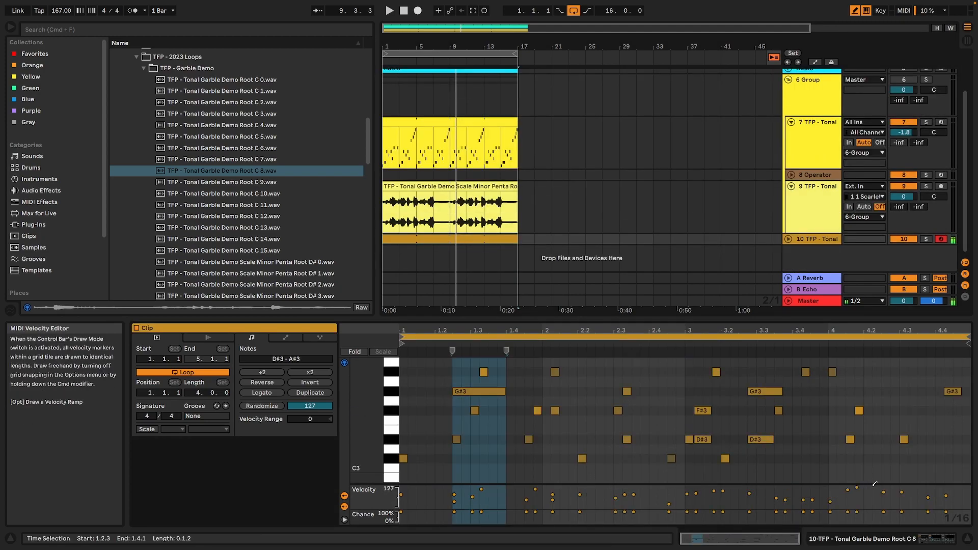
{"action": "left_click", "coordinate": [777, 491]}
{"action": "key", "text": "space"}
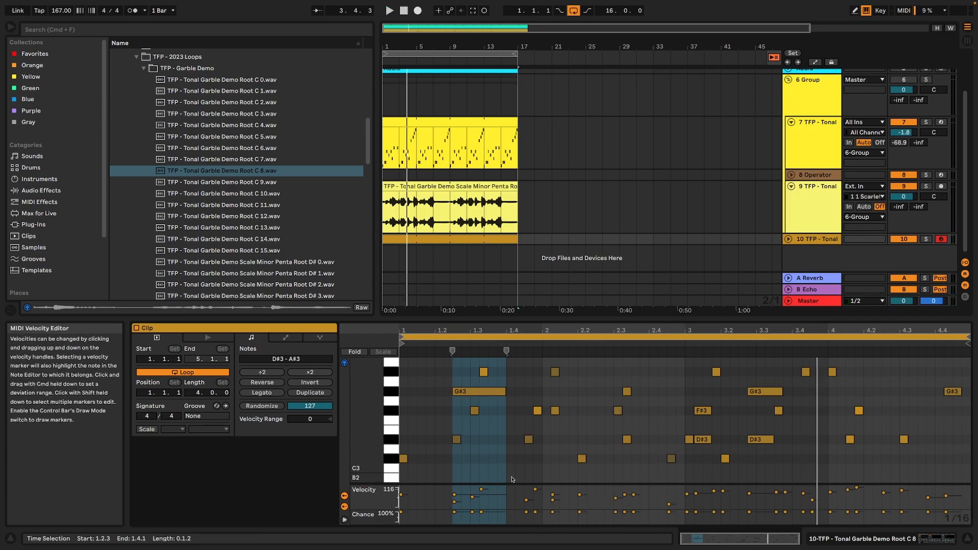
Set the velocity range of all notes in the melody clip to +127 and play the loop.
{"action": "key", "text": "super+a"}
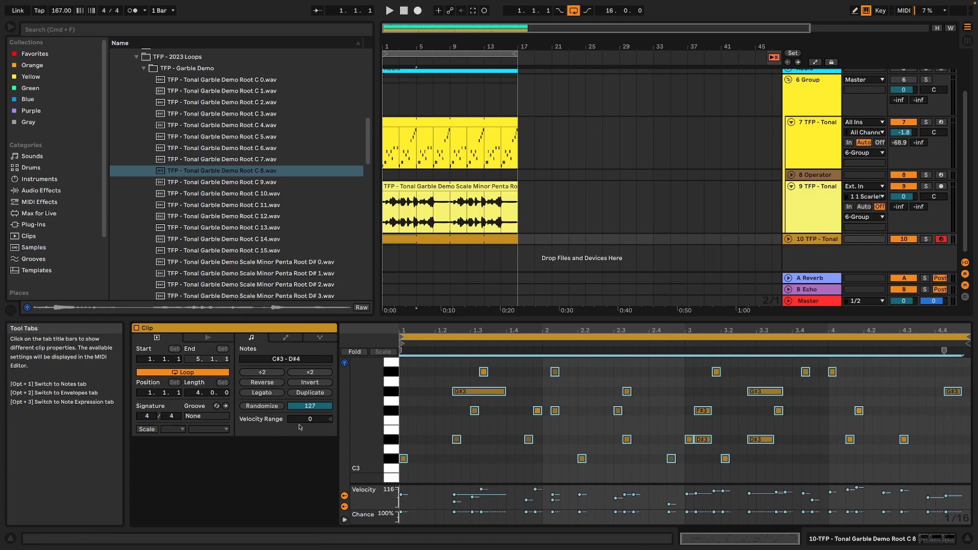
{"action": "left_click_drag", "start_coordinate": [301, 418], "coordinate": [300, 377]}
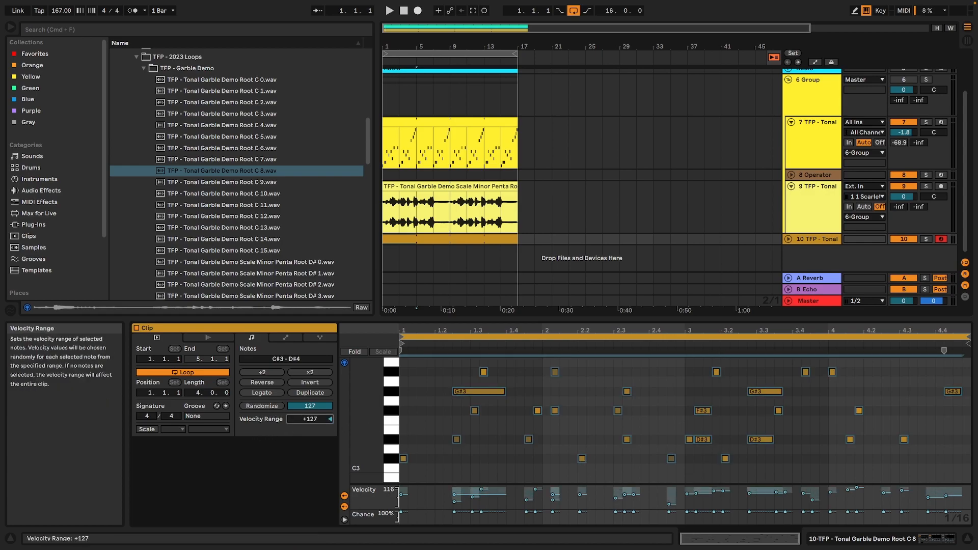
{"action": "key", "text": "space"}
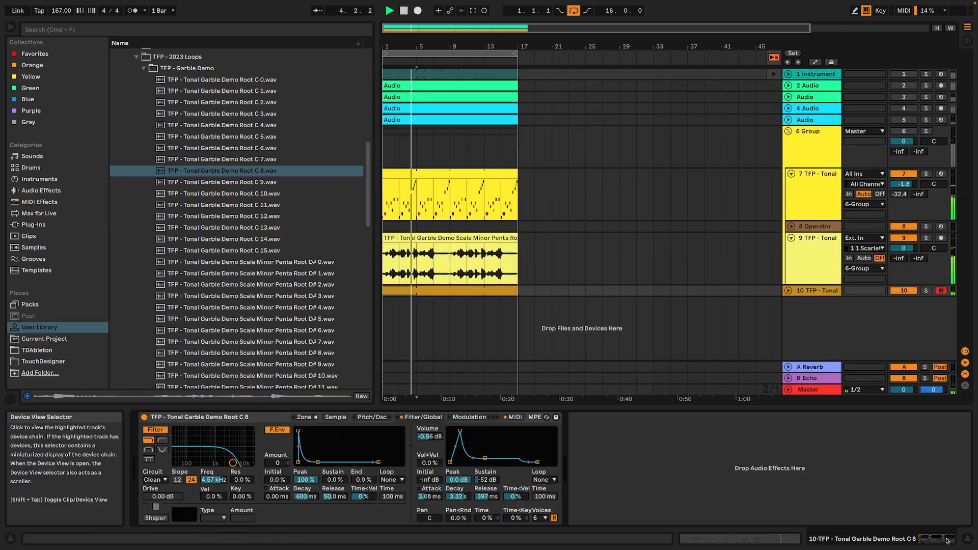
Add an Echo from the Delay & Loop audio effects after the Sampler.
{"action": "key", "text": "shift+Tab"}
{"action": "left_click", "coordinate": [57, 192]}
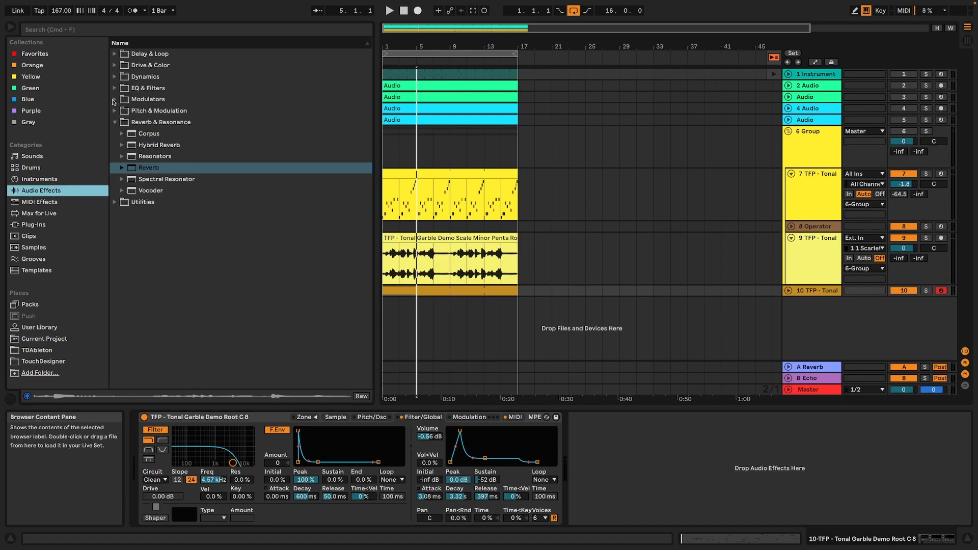
{"action": "left_click", "coordinate": [114, 99]}
{"action": "left_click", "coordinate": [115, 78]}
{"action": "left_click", "coordinate": [114, 78]}
{"action": "left_click", "coordinate": [114, 65]}
{"action": "left_click", "coordinate": [113, 53]}
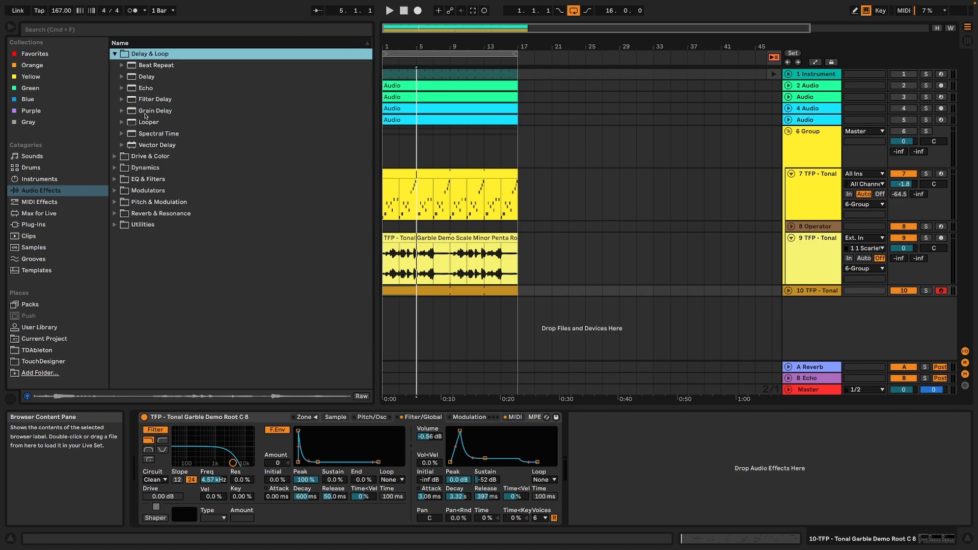
{"action": "double_click", "coordinate": [144, 88]}
During playback, set the Echo to Ping Pong with 13% dry/wet and 1/4 dotted delay times on both channels.
{"action": "key", "text": "space"}
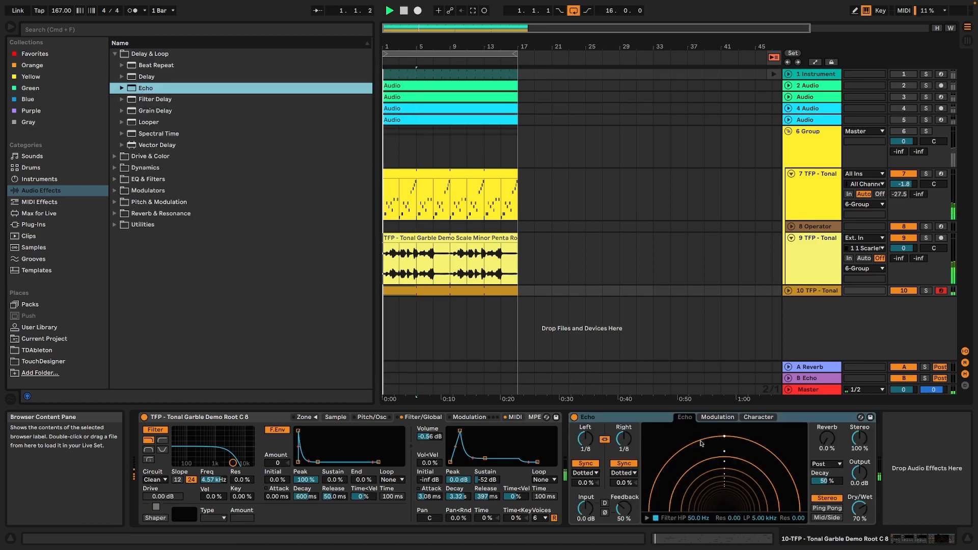
{"action": "left_click", "coordinate": [827, 508]}
{"action": "left_click_drag", "start_coordinate": [859, 508], "coordinate": [860, 544]}
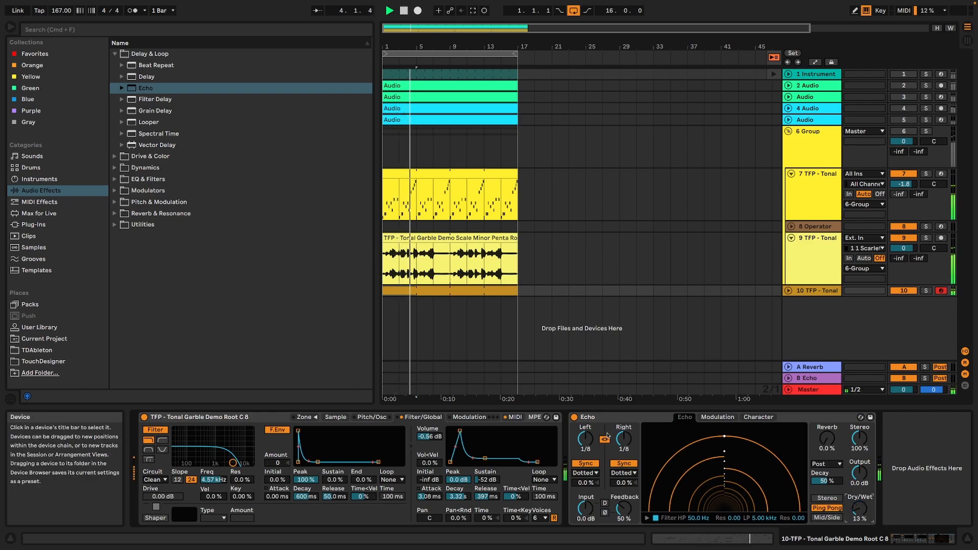
{"action": "left_click_drag", "start_coordinate": [624, 438], "coordinate": [624, 429]}
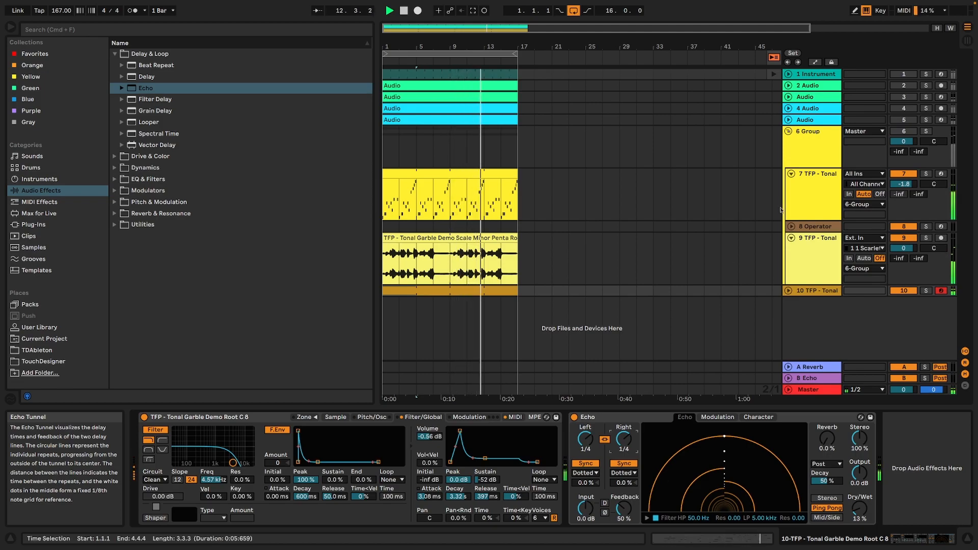
Rename the yellow group track Example 1.
{"action": "right_click", "coordinate": [819, 137]}
{"action": "left_click", "coordinate": [838, 182]}
{"action": "type", "text": "Example 1"}
{"action": "key", "text": "Return"}
Rename the gold Sampler track Example 2, and mute it.
{"action": "right_click", "coordinate": [817, 290]}
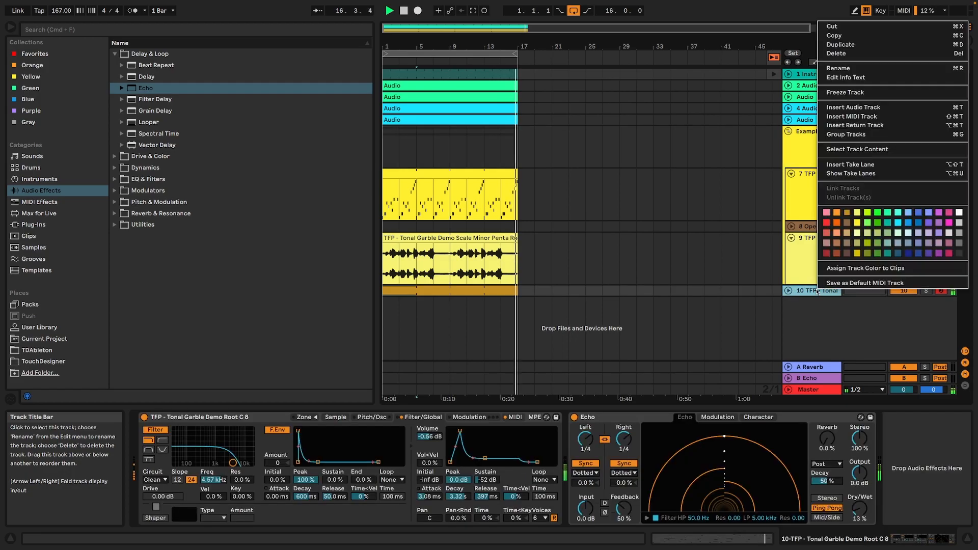
{"action": "left_click", "coordinate": [851, 69]}
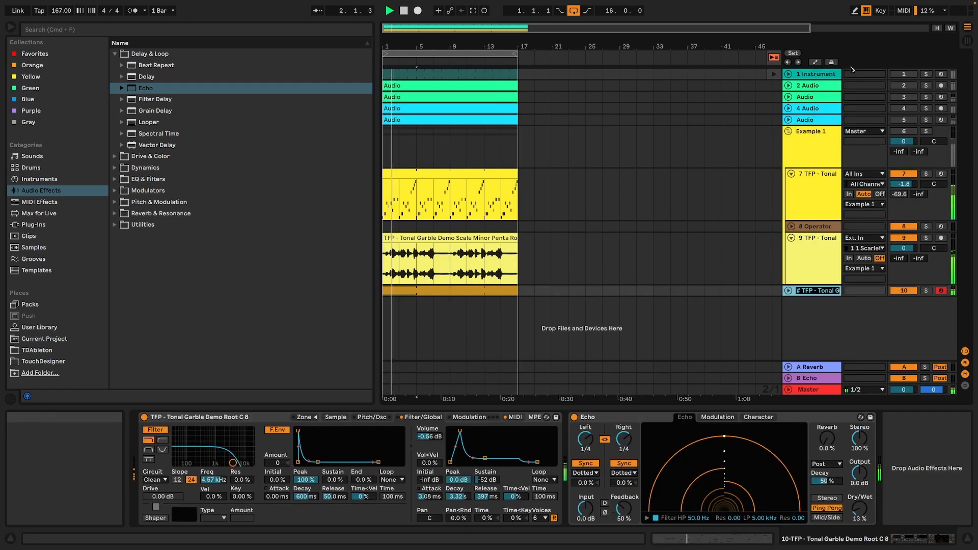
{"action": "type", "text": "Example 2"}
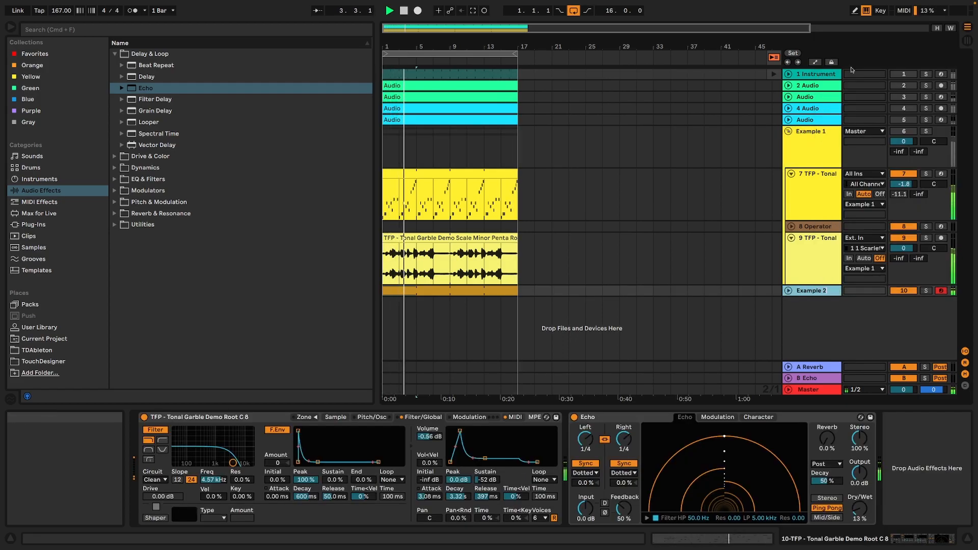
{"action": "key", "text": "Return"}
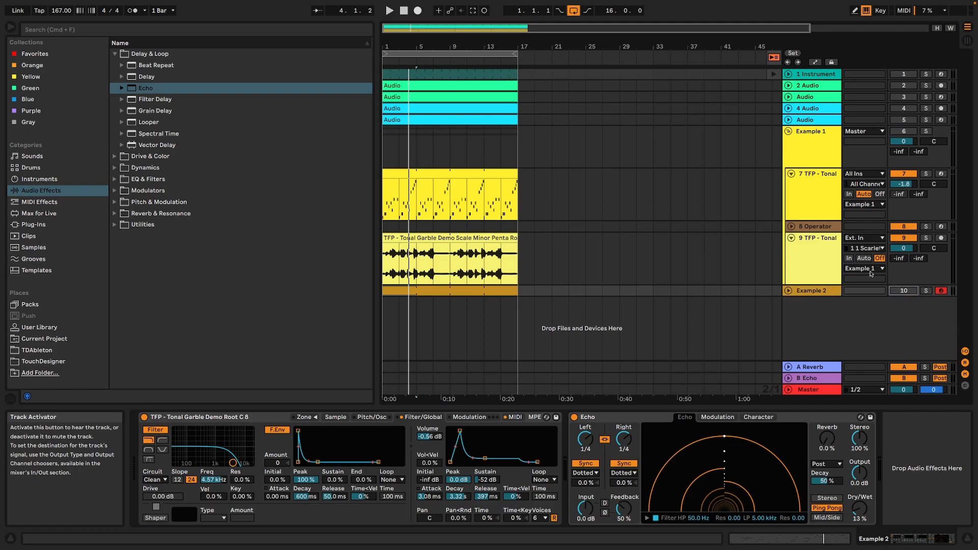
Collapse the Example 1 group and load a Simpler instrument onto a new track below Example 2.
{"action": "left_click", "coordinate": [789, 132]}
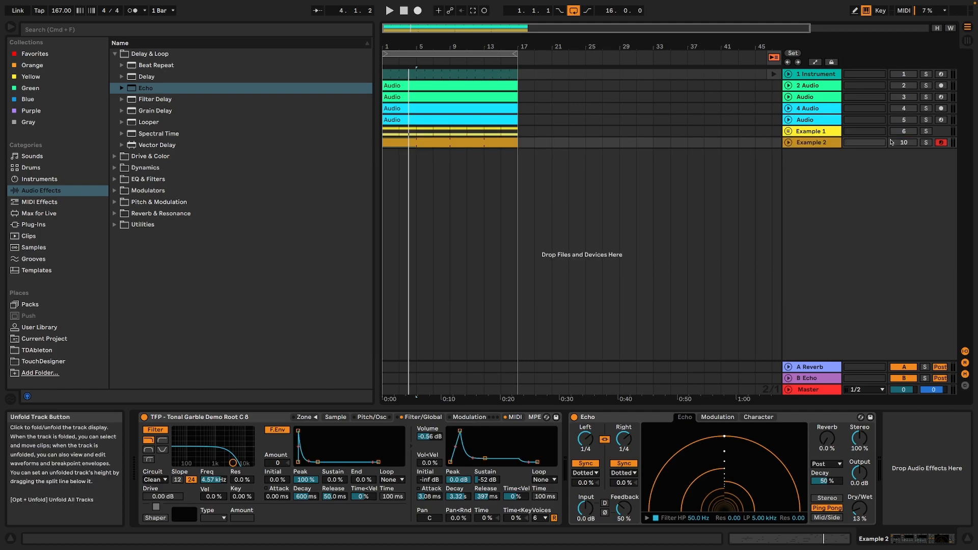
{"action": "left_click", "coordinate": [39, 204]}
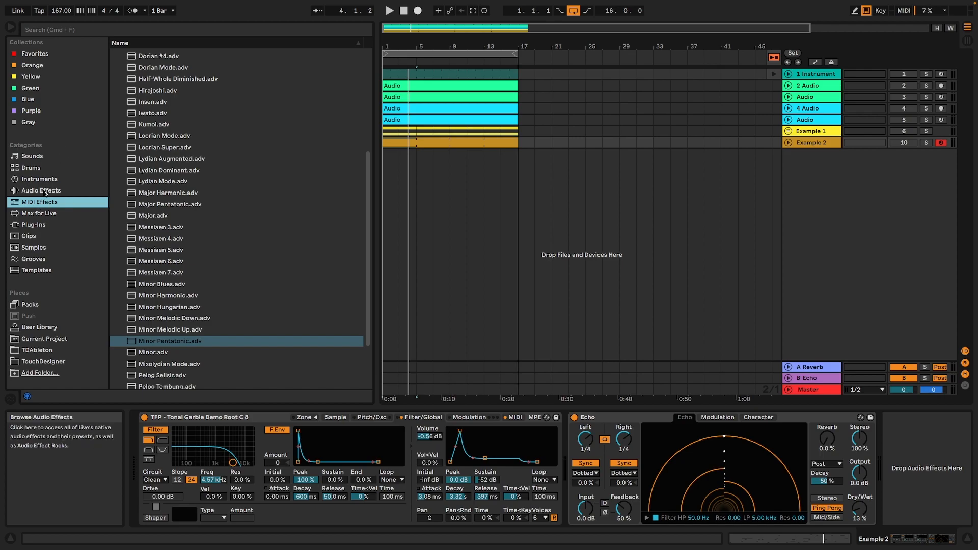
{"action": "left_click", "coordinate": [41, 190]}
{"action": "left_click", "coordinate": [42, 169]}
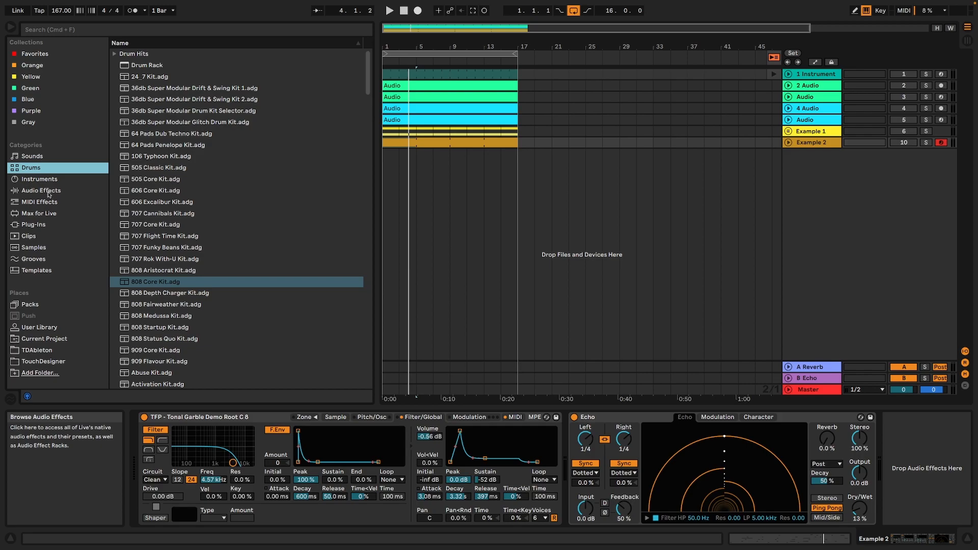
{"action": "left_click", "coordinate": [45, 181]}
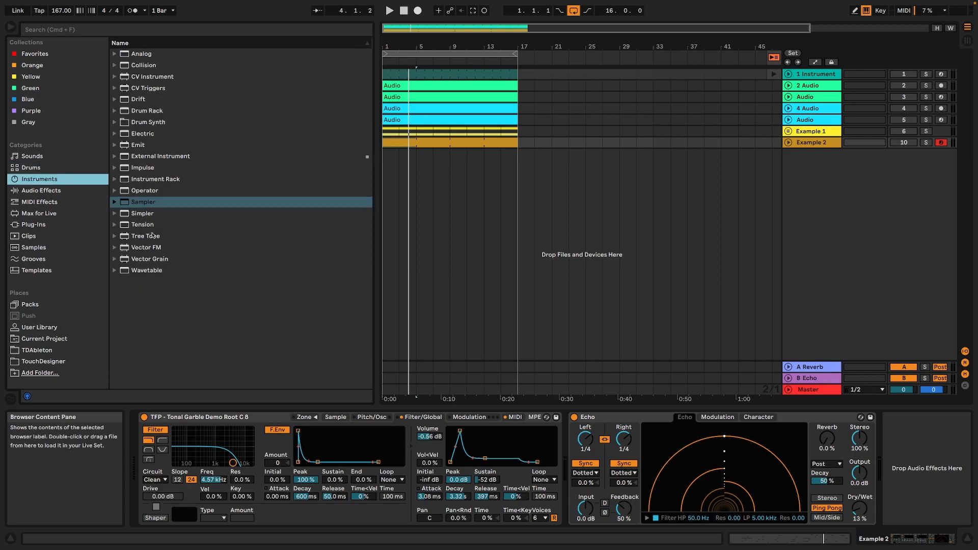
{"action": "left_click", "coordinate": [148, 216]}
{"action": "left_click_drag", "start_coordinate": [478, 252], "coordinate": [478, 251]}
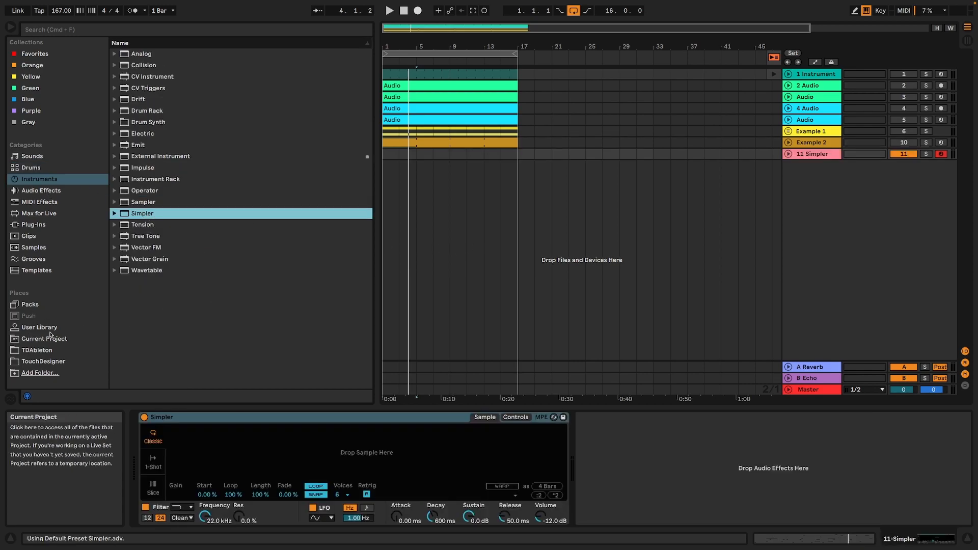
Preview the garble samples in the User Library and load TFP - Tonal Garble Demo Root C 15.wav into Simpler.
{"action": "left_click", "coordinate": [39, 327]}
{"action": "left_click", "coordinate": [240, 320]}
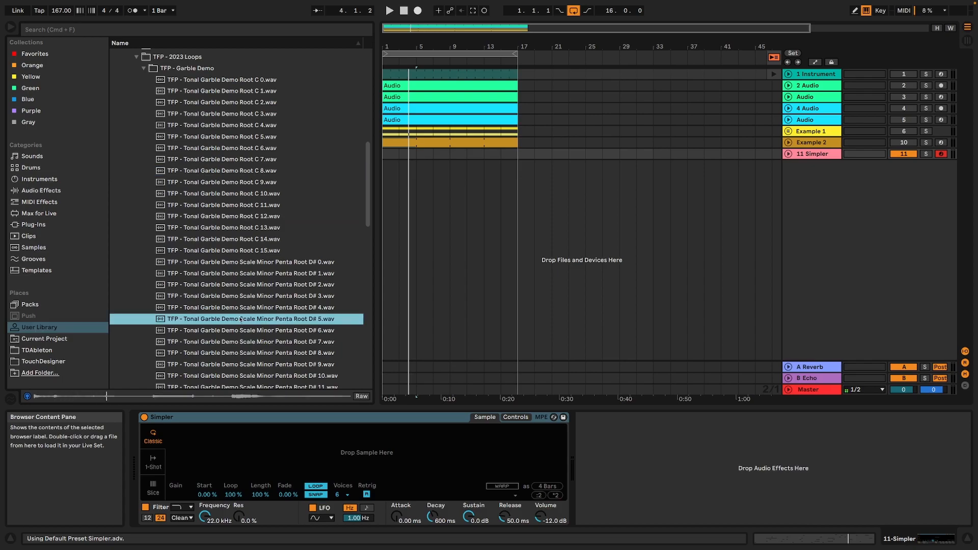
{"action": "left_click", "coordinate": [203, 172]}
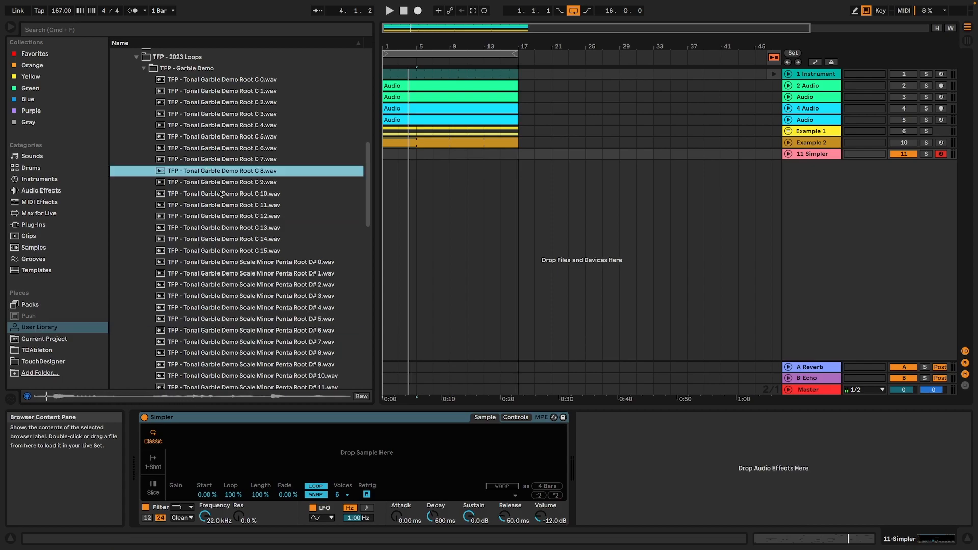
{"action": "left_click", "coordinate": [241, 252]}
{"action": "left_click_drag", "start_coordinate": [241, 251], "coordinate": [369, 469]}
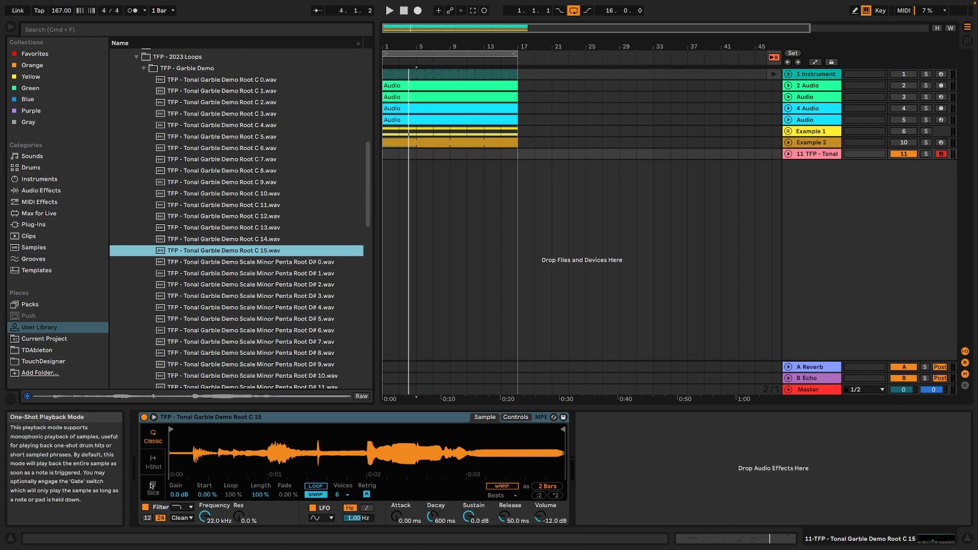
Switch Simpler to Slice mode and slice the sample by Beat at a 1/16 division.
{"action": "left_click", "coordinate": [153, 488]}
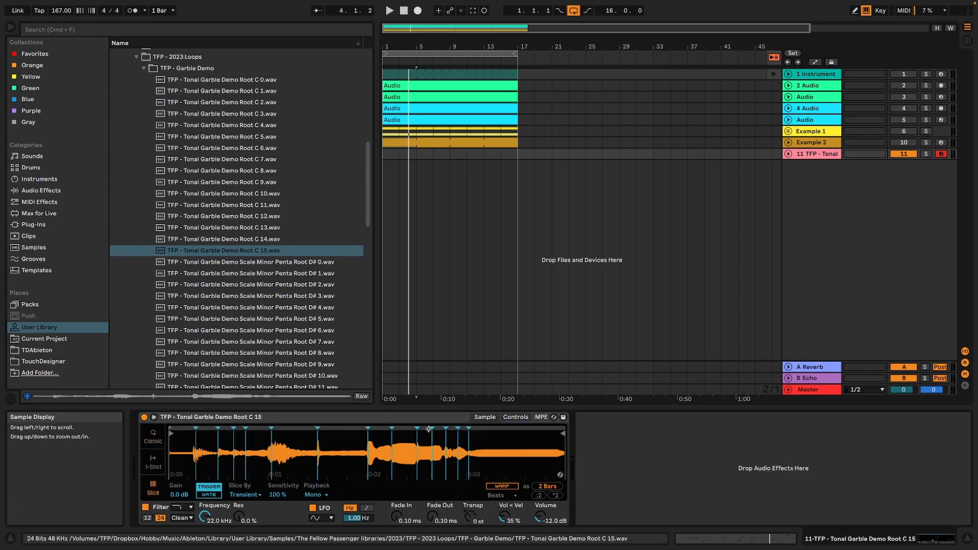
{"action": "left_click", "coordinate": [245, 495]}
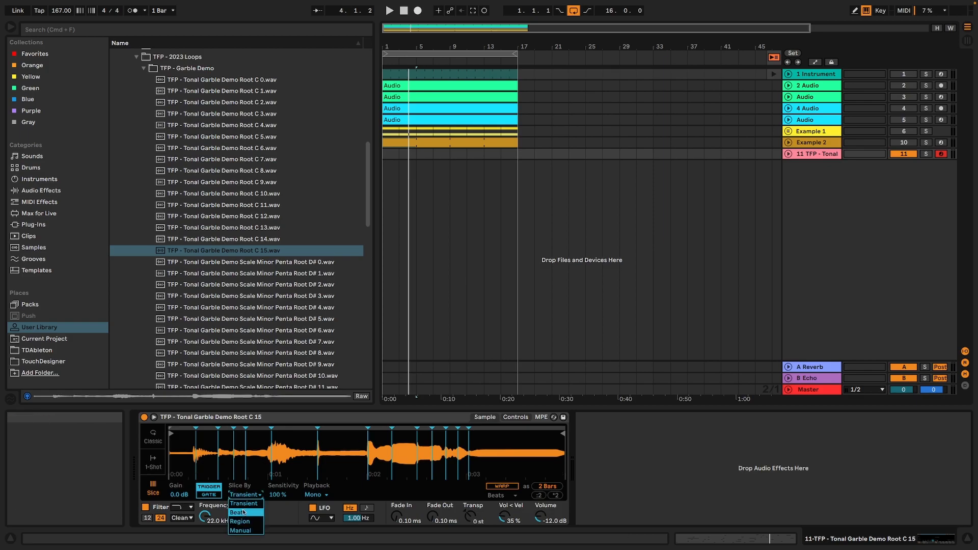
{"action": "left_click", "coordinate": [243, 512]}
{"action": "left_click", "coordinate": [279, 496]}
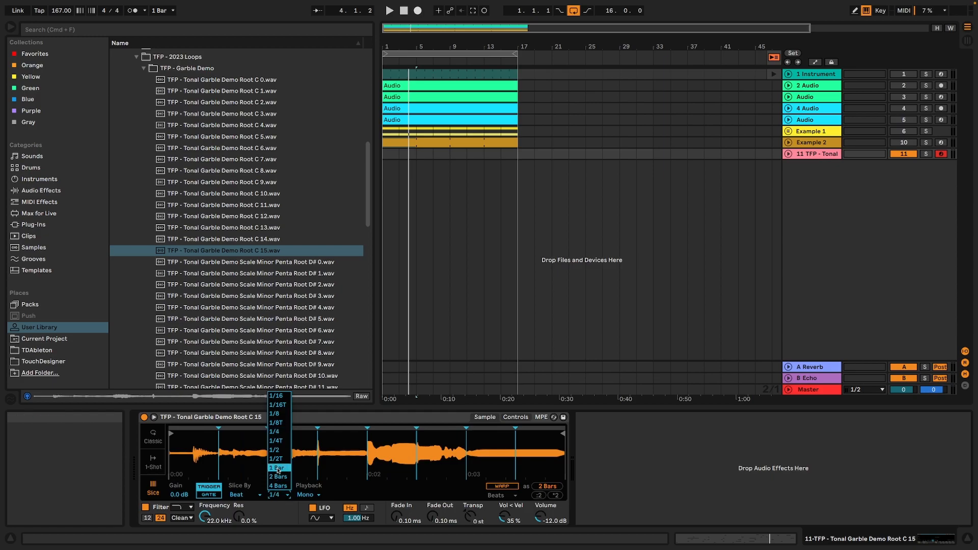
{"action": "left_click", "coordinate": [285, 397]}
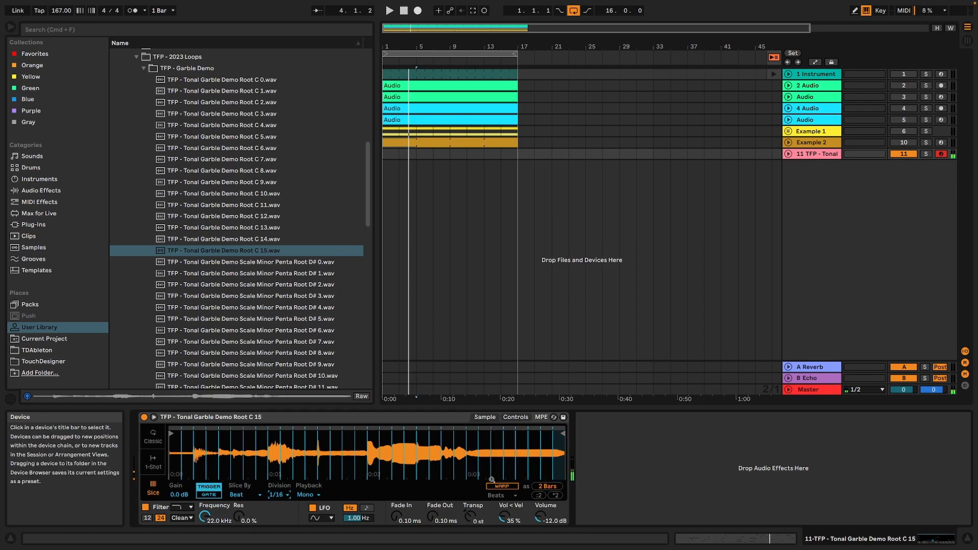
Check Simpler's control parameters, and set the slice division to 1/4.
{"action": "left_click", "coordinate": [513, 418]}
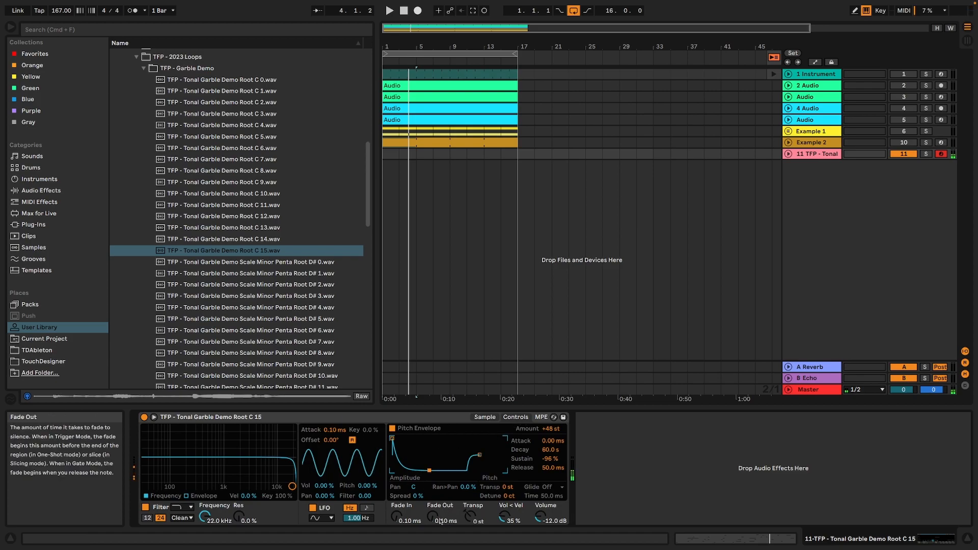
{"action": "left_click", "coordinate": [485, 418]}
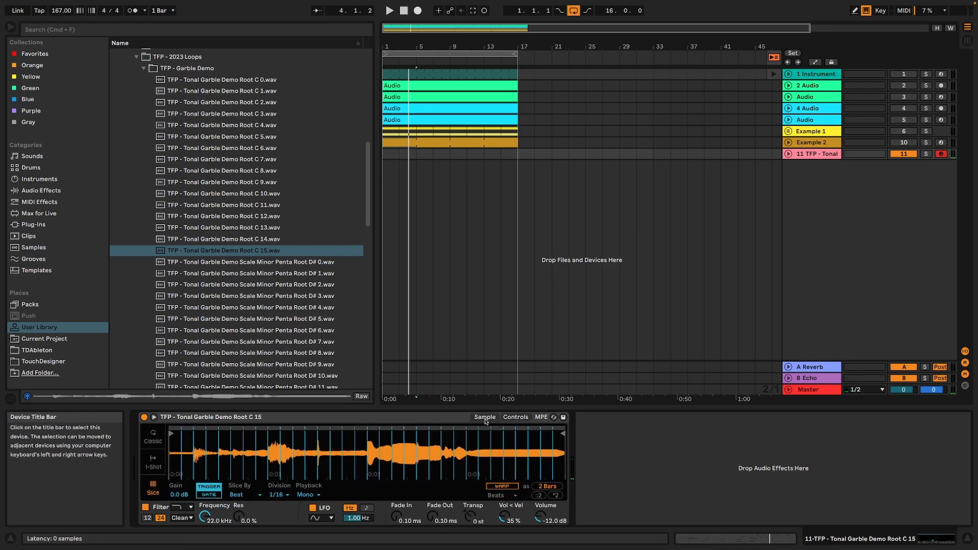
{"action": "left_click", "coordinate": [280, 495]}
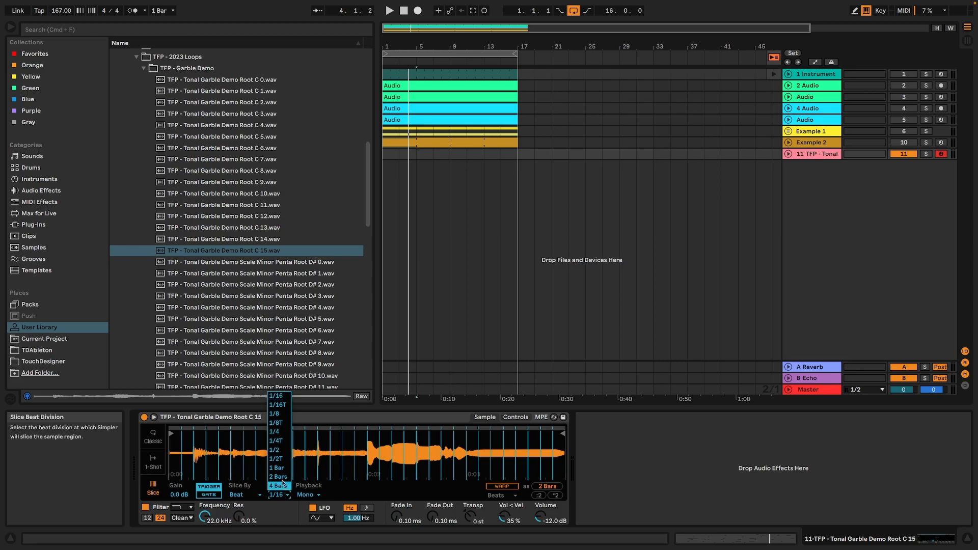
{"action": "left_click", "coordinate": [276, 433]}
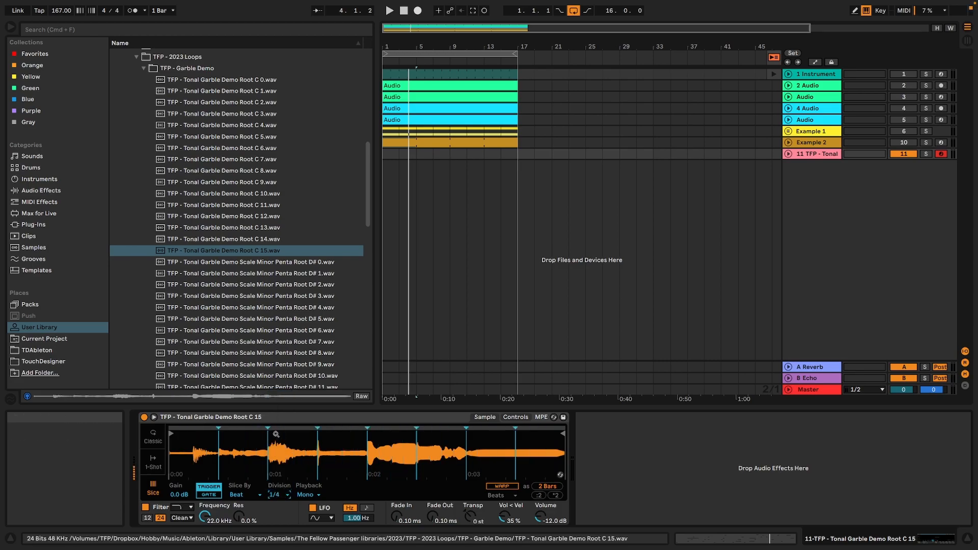
{"action": "left_click", "coordinate": [278, 495]}
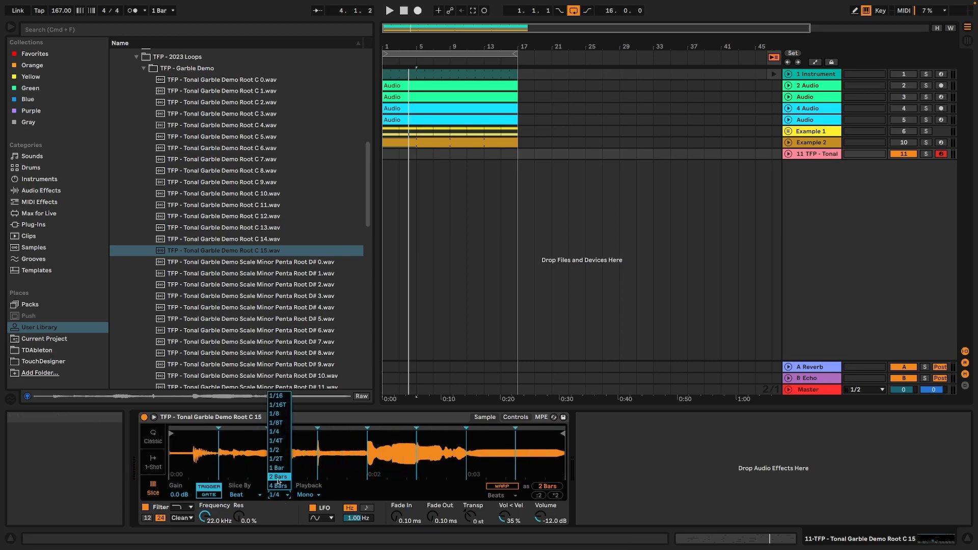
{"action": "left_click", "coordinate": [320, 465]}
Play a few slices and set Simpler's transpose to -24 st.
{"action": "key", "text": "z"}
{"action": "key", "text": "a"}
{"action": "key", "text": "a"}
{"action": "key", "text": "s"}
{"action": "key", "text": "f"}
{"action": "key", "text": "a"}
{"action": "left_click", "coordinate": [470, 517]}
{"action": "left_click_drag", "start_coordinate": [469, 517], "coordinate": [469, 529]}
Audition the transposed slices and set the pitch envelope to an amount of -12 st with a 0.27 ms attack.
{"action": "key", "text": "a"}
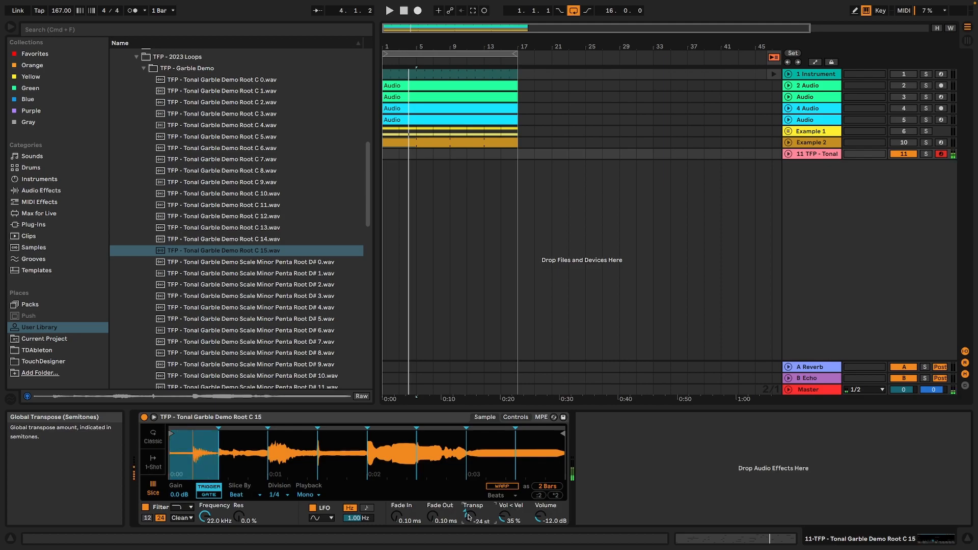
{"action": "key", "text": "a"}
{"action": "key", "text": "d"}
{"action": "key", "text": "f"}
{"action": "key", "text": "s"}
{"action": "key", "text": "s"}
{"action": "key", "text": "s"}
{"action": "key", "text": "a"}
{"action": "key", "text": "s"}
{"action": "key", "text": "f"}
{"action": "key", "text": "a"}
{"action": "left_click", "coordinate": [514, 418]}
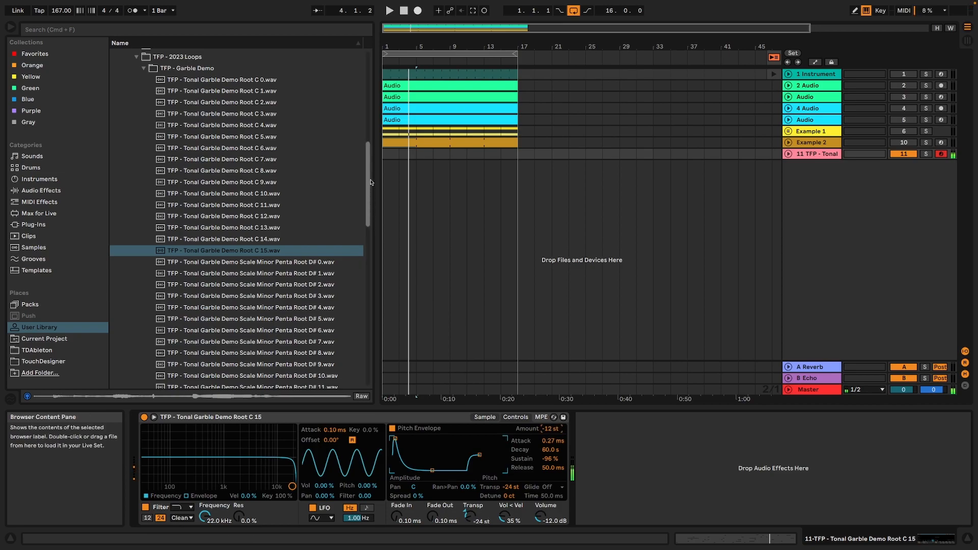
Insert a two-bar MIDI clip at the start of the pink Simpler track and extend it to bar 17.
{"action": "double_click", "coordinate": [424, 144]}
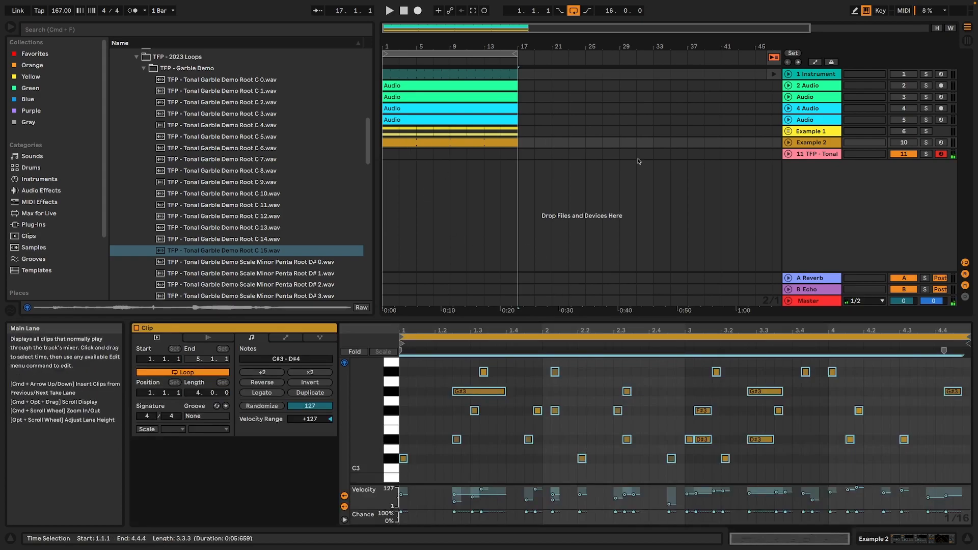
{"action": "left_click_drag", "start_coordinate": [400, 154], "coordinate": [372, 154]}
{"action": "key", "text": "super+shift+m"}
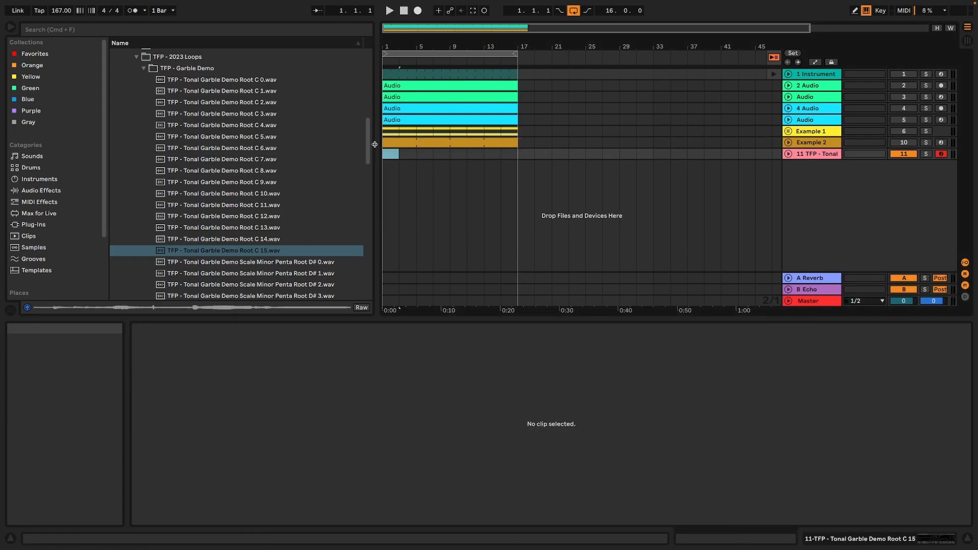
{"action": "left_click", "coordinate": [391, 155]}
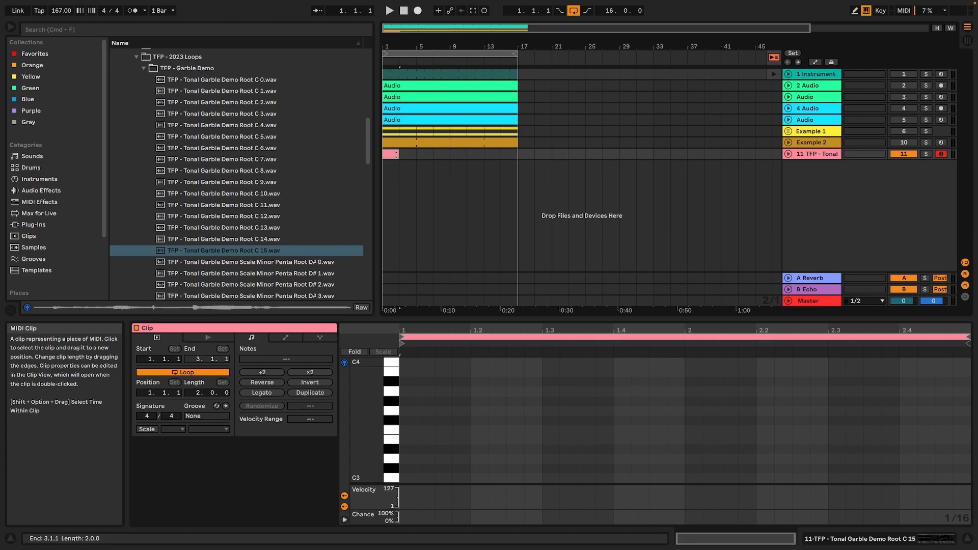
{"action": "left_click_drag", "start_coordinate": [397, 155], "coordinate": [490, 155]}
Draw five sixteenth C1 notes from the clip's start and three D1 notes from 1.2.3.
{"action": "left_click", "coordinate": [855, 10]}
{"action": "left_click_drag", "start_coordinate": [410, 476], "coordinate": [452, 476]}
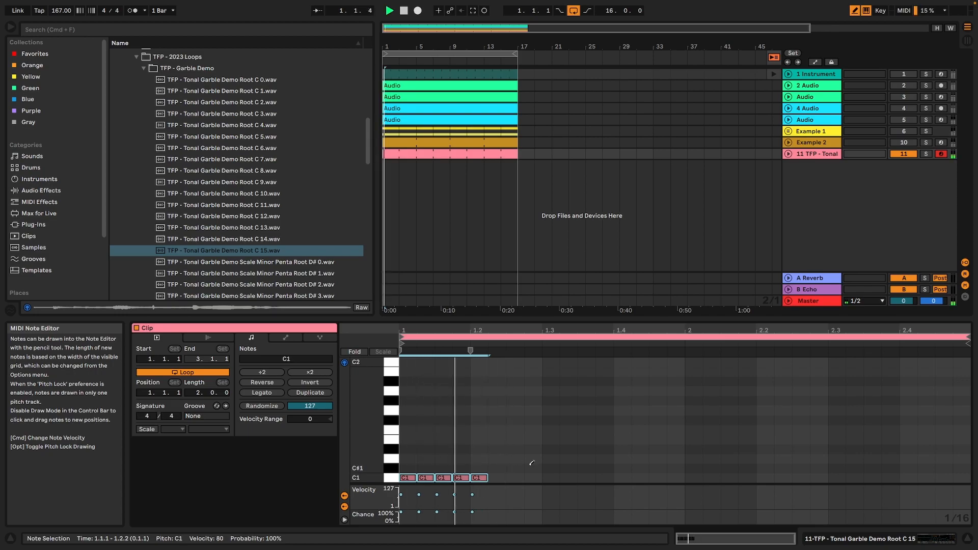
{"action": "left_click_drag", "start_coordinate": [508, 458], "coordinate": [549, 458]}
{"action": "key", "text": "space"}
Add an F1 note at 1.4.2 and a D#1 note at 2.1.3 in the slice pattern.
{"action": "left_click", "coordinate": [641, 449]}
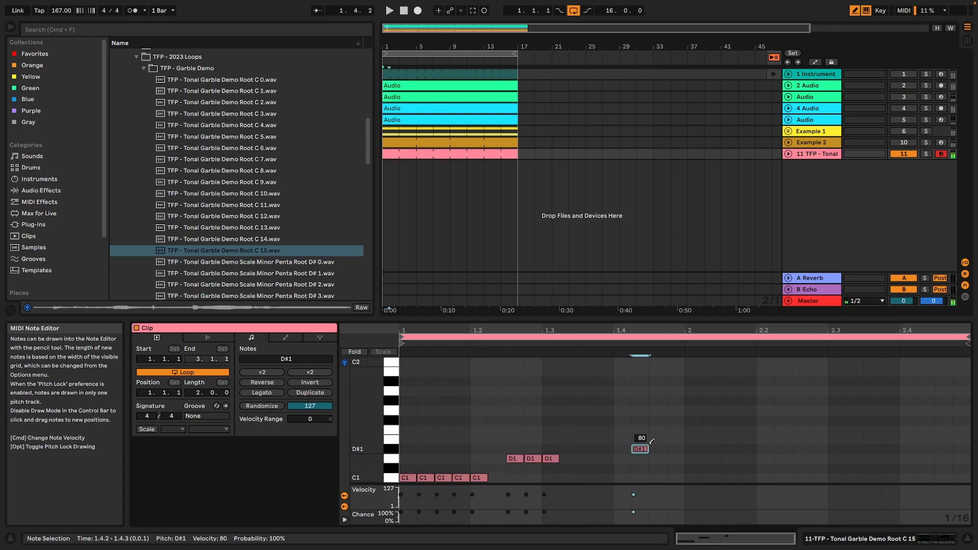
{"action": "left_click", "coordinate": [645, 448]}
{"action": "left_click", "coordinate": [641, 430]}
{"action": "key", "text": "space"}
{"action": "left_click", "coordinate": [730, 449]}
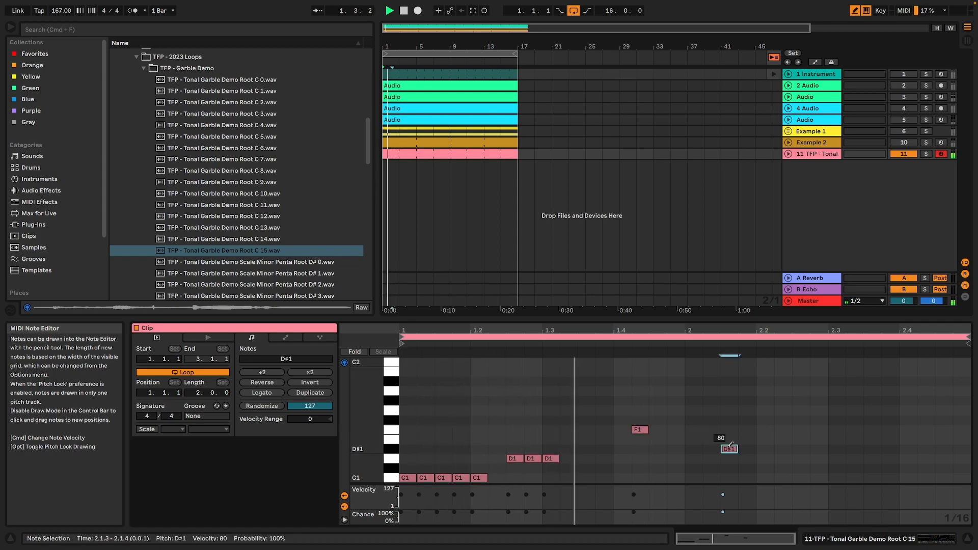
Complete the pattern's second bar with F1 at 2.3.1, two G#1 notes from 2.3.3 and A#1 at 2.4.3.
{"action": "left_click", "coordinate": [834, 430]}
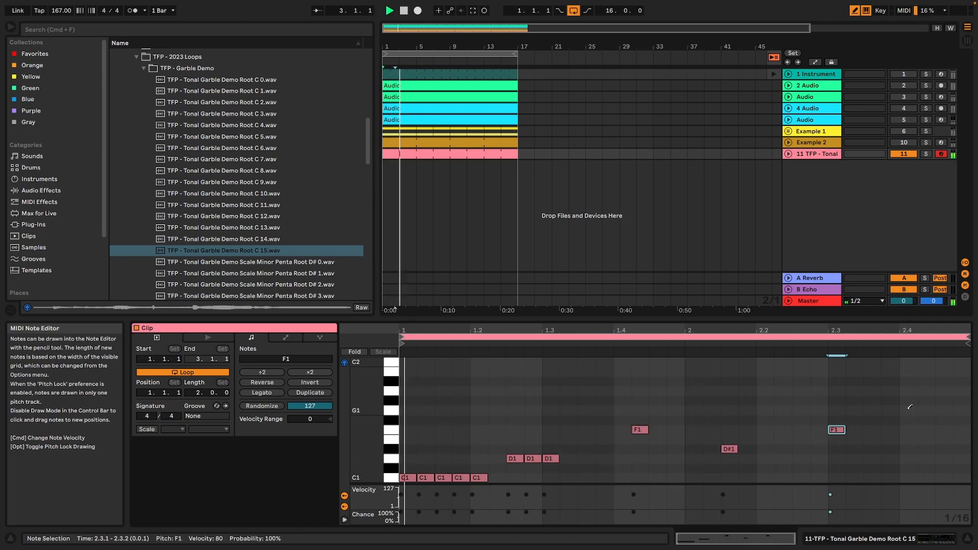
{"action": "left_click_drag", "start_coordinate": [869, 400], "coordinate": [884, 400]}
{"action": "left_click", "coordinate": [944, 381]}
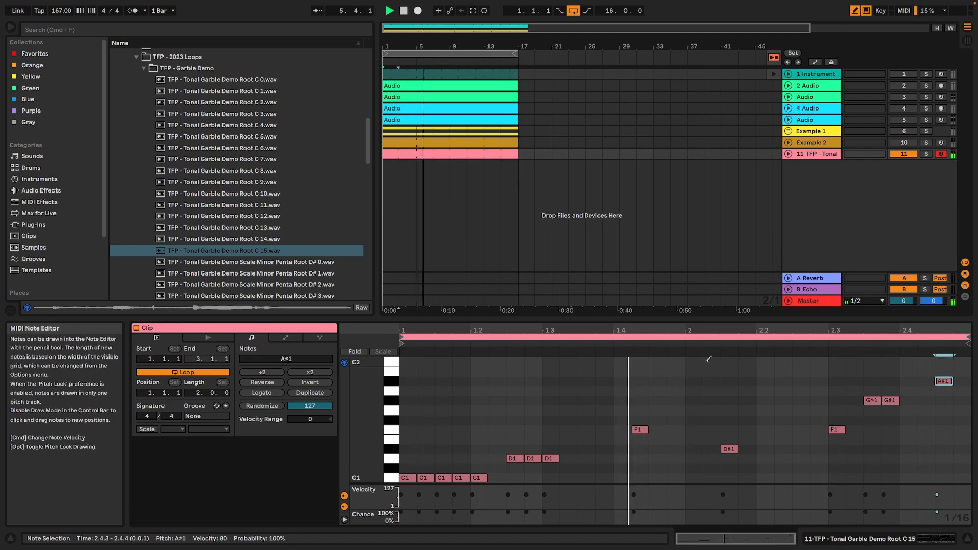
Reset Simpler's transpose to 0 st and turn on warping for the sample.
{"action": "left_click", "coordinate": [923, 539]}
{"action": "left_click", "coordinate": [40, 201]}
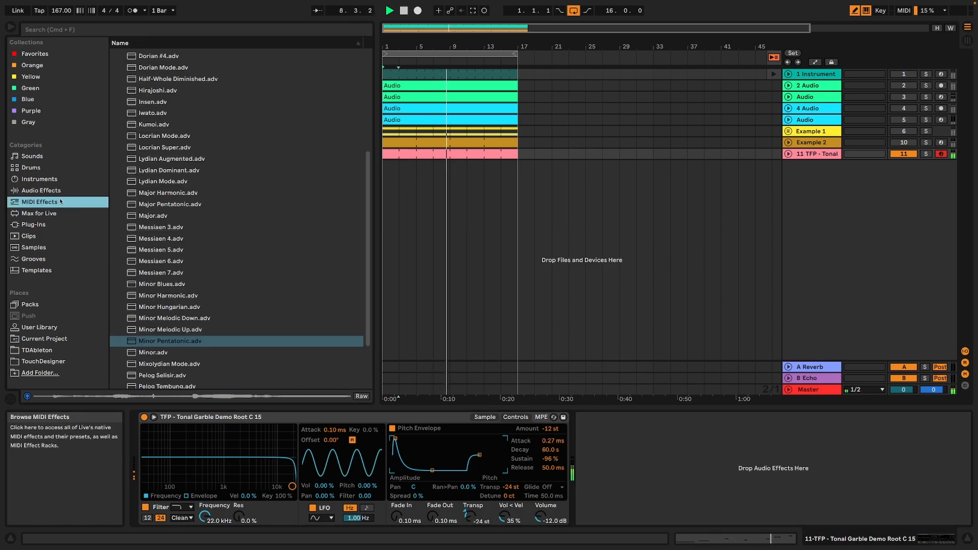
{"action": "left_click", "coordinate": [489, 417]}
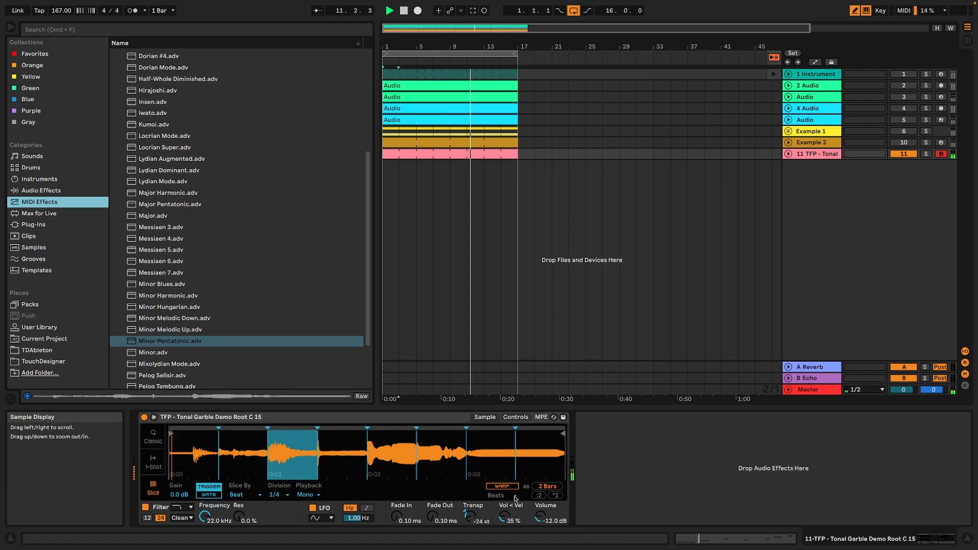
{"action": "double_click", "coordinate": [490, 521]}
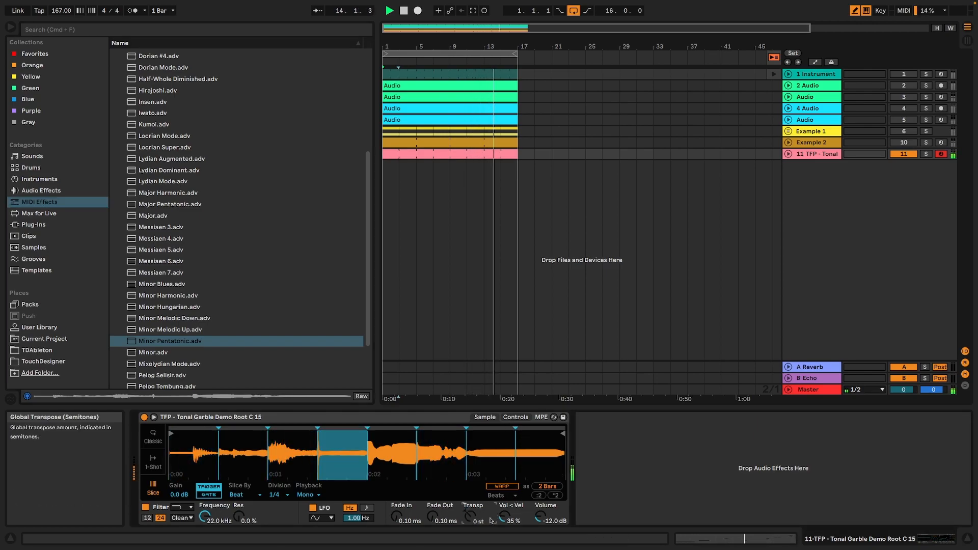
{"action": "left_click", "coordinate": [503, 487]}
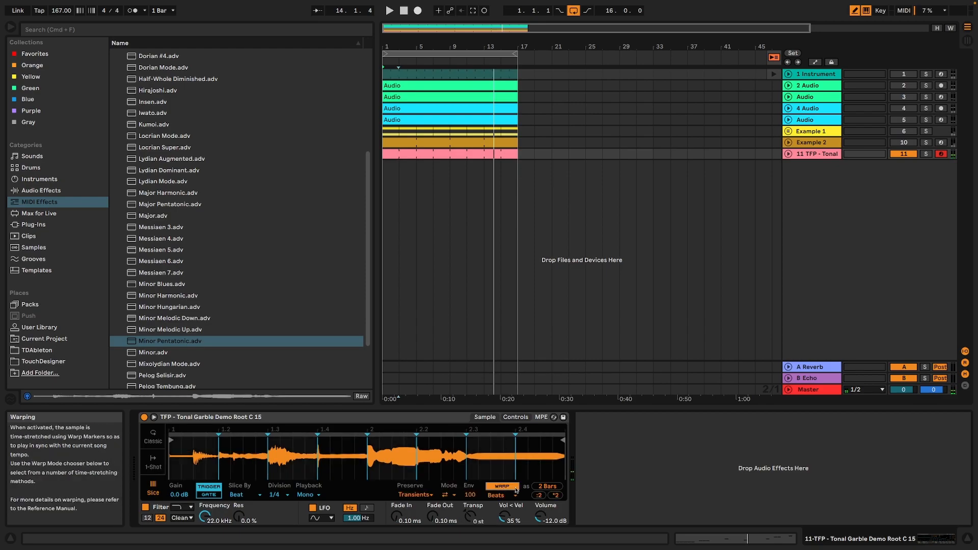
Double the sample's warp tempo and change its transient loop mode while playing the pattern.
{"action": "key", "text": "space"}
{"action": "key", "text": "space"}
{"action": "left_click", "coordinate": [558, 495]}
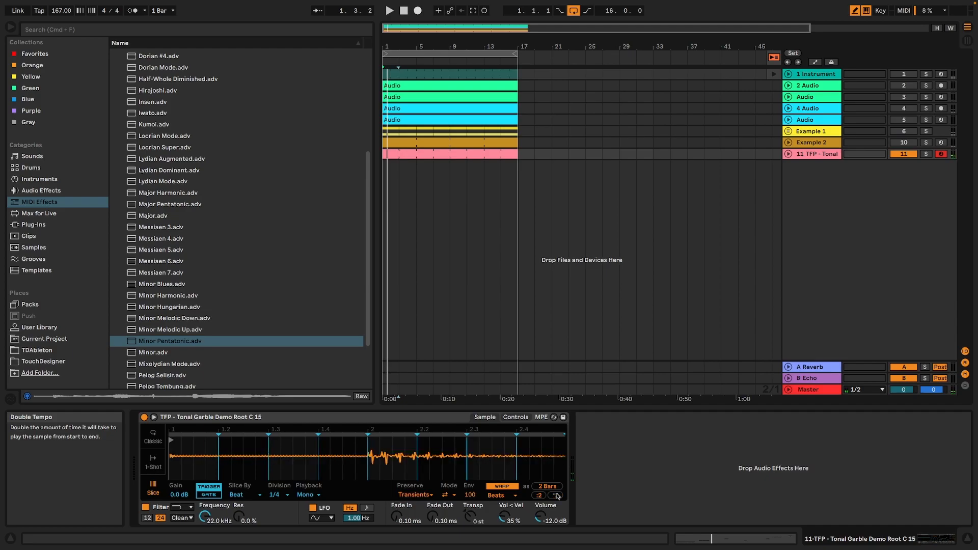
{"action": "key", "text": "space"}
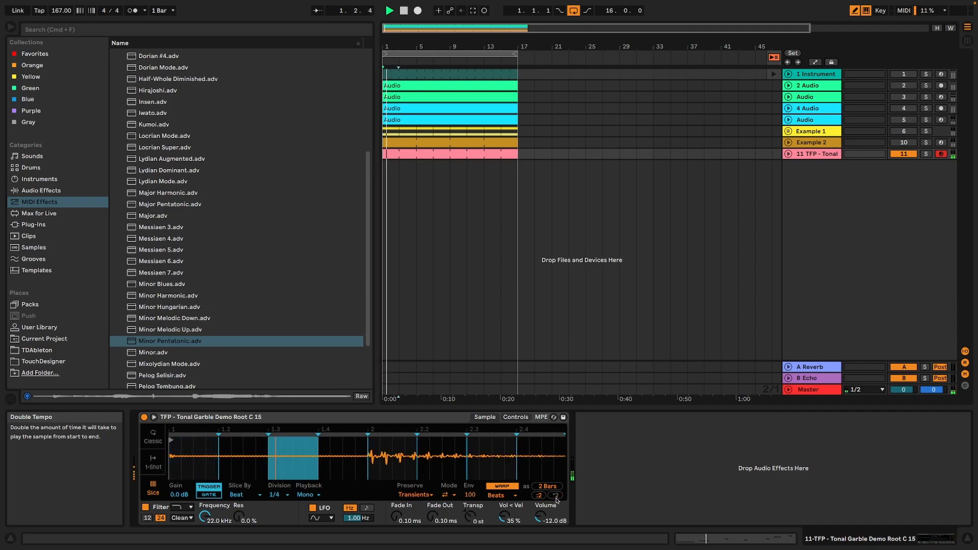
{"action": "left_click", "coordinate": [447, 495]}
{"action": "left_click", "coordinate": [448, 521]}
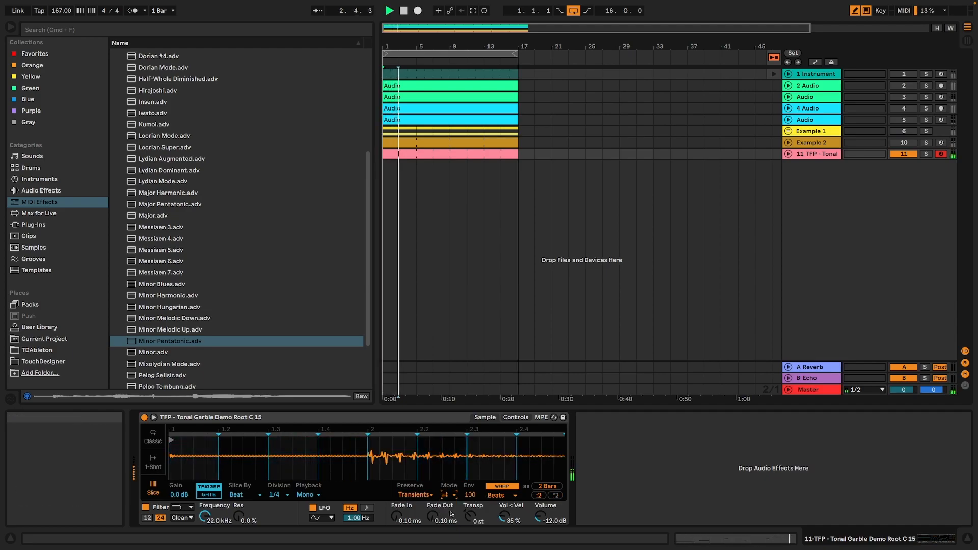
Set the warped Simpler's transpose to -24 st during playback.
{"action": "left_click", "coordinate": [473, 517]}
{"action": "type", "text": "-12"}
{"action": "key", "text": "Return"}
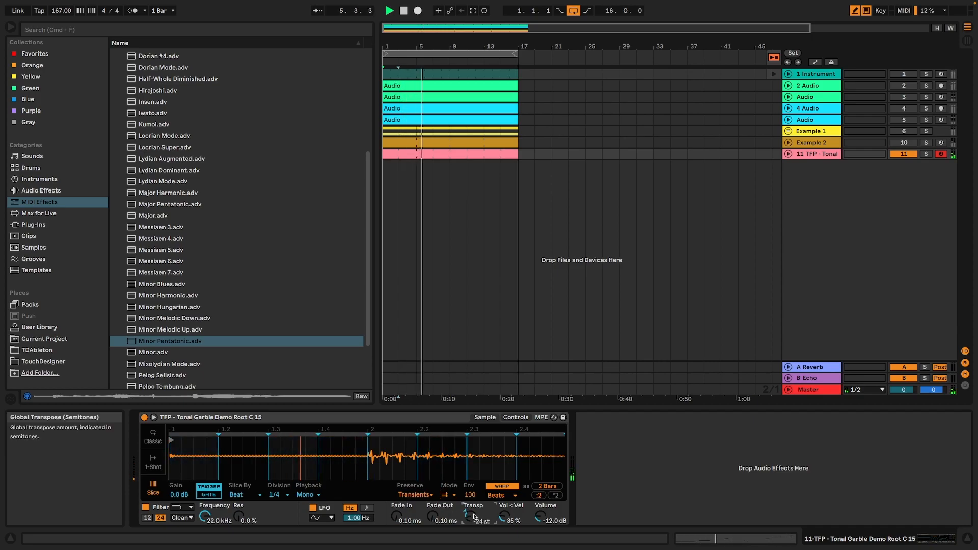
Set Simpler's volume to -2.86 dB and load the OTT Multiband Dynamics preset after it.
{"action": "left_click_drag", "start_coordinate": [541, 517], "coordinate": [541, 502]}
{"action": "left_click", "coordinate": [41, 190]}
{"action": "left_click", "coordinate": [153, 89]}
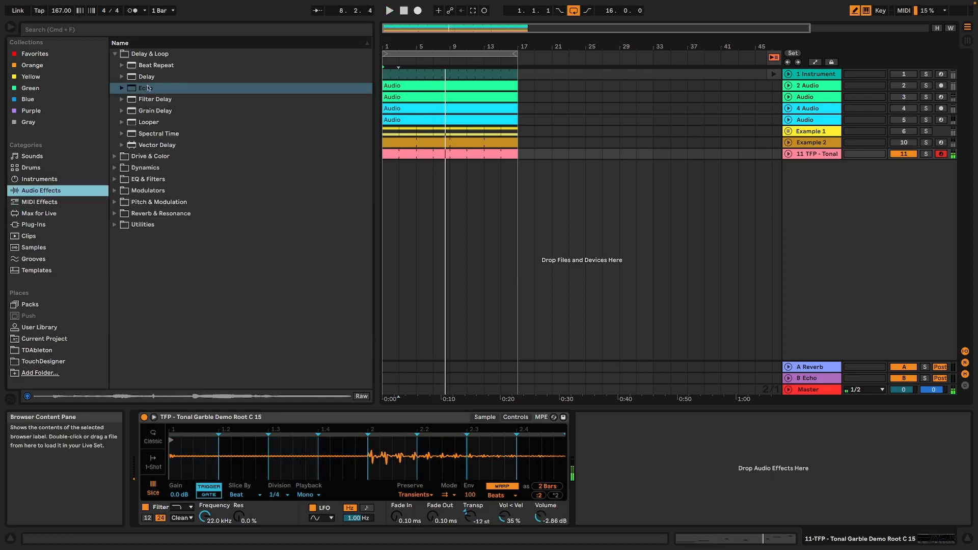
{"action": "left_click", "coordinate": [113, 54]}
{"action": "left_click", "coordinate": [115, 66]}
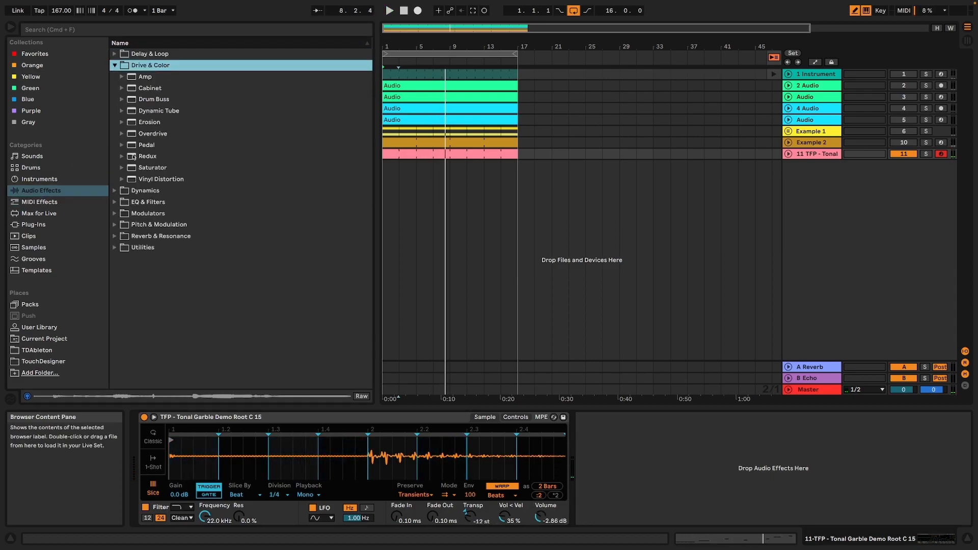
{"action": "left_click", "coordinate": [121, 192]}
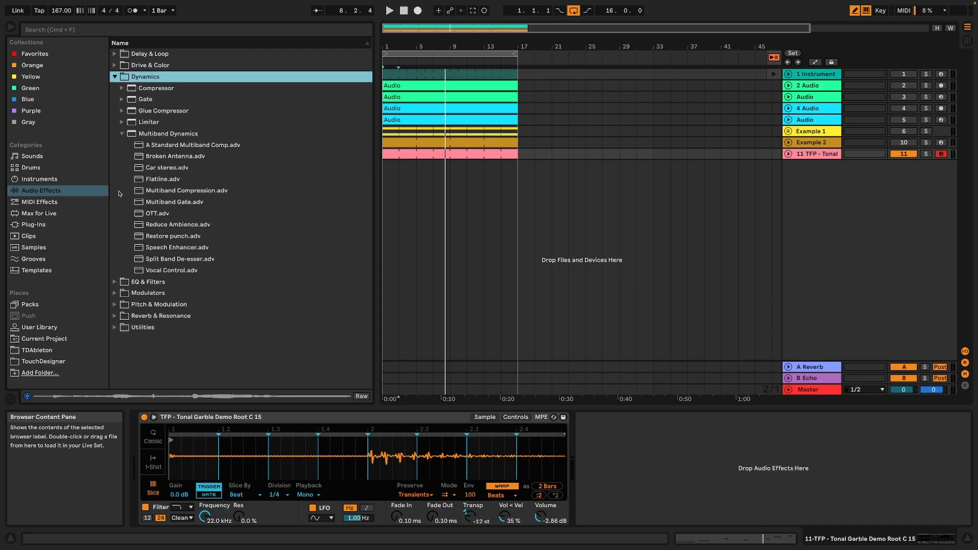
{"action": "double_click", "coordinate": [152, 216]}
Set OTT's amount to 83% and Simpler's fade out to 1.41 s during playback.
{"action": "key", "text": "space"}
{"action": "left_click_drag", "start_coordinate": [862, 519], "coordinate": [863, 528]}
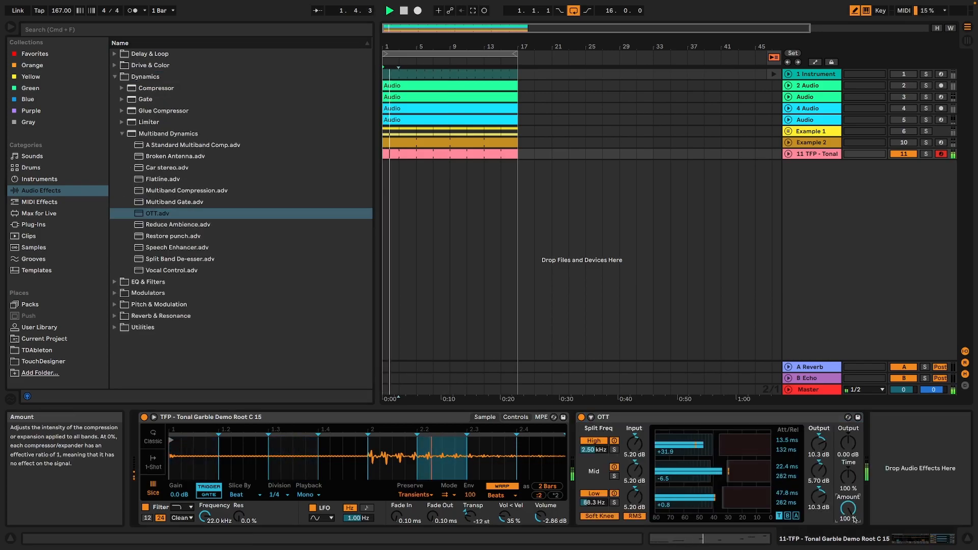
{"action": "left_click_drag", "start_coordinate": [432, 517], "coordinate": [432, 485]}
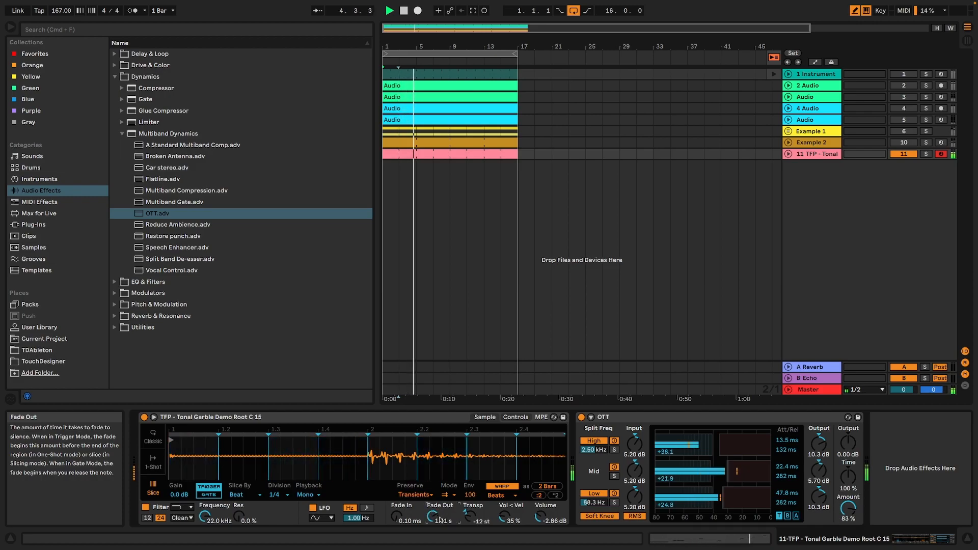
Add the Random MIDI effect in front of Simpler and set its chance to 64%.
{"action": "left_click", "coordinate": [40, 202]}
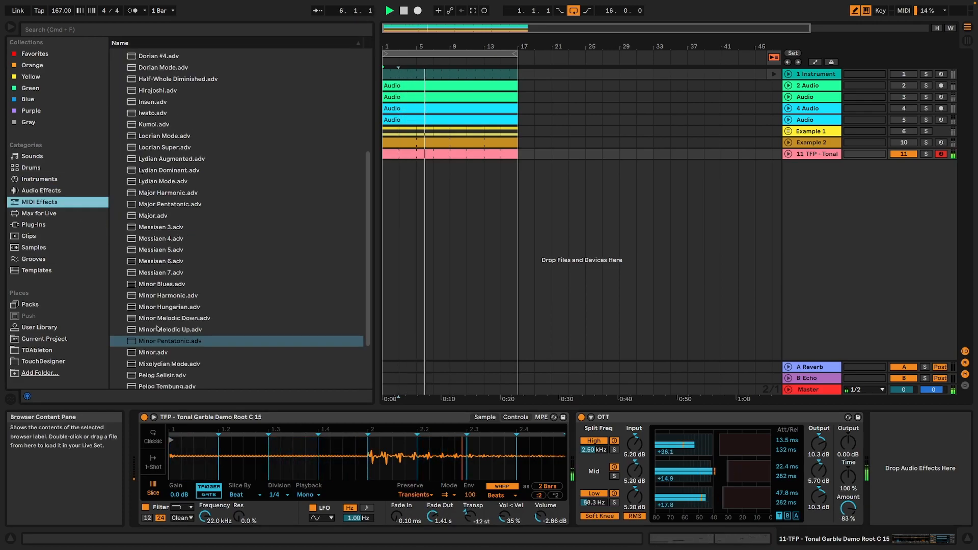
{"action": "scroll", "coordinate": [234, 153], "scroll_direction": "up", "scroll_amount": 5}
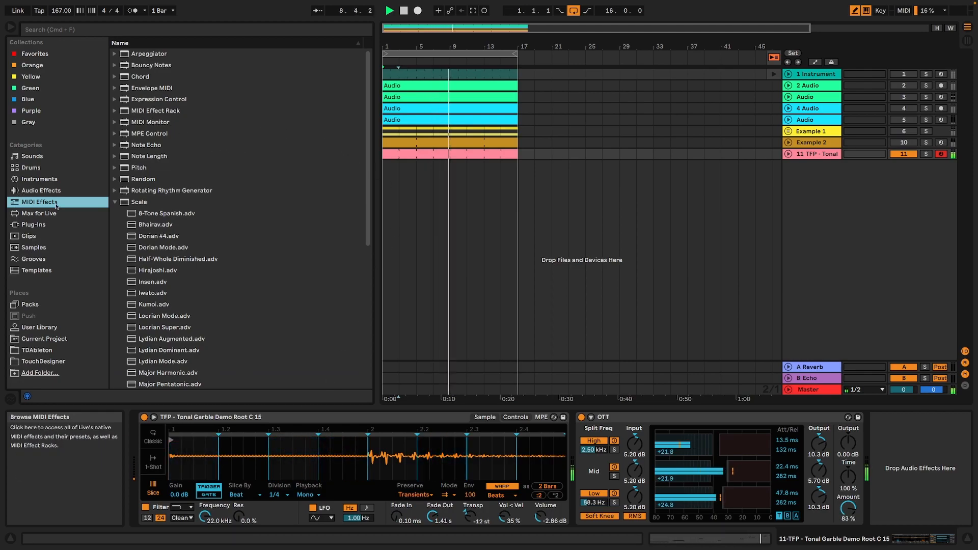
{"action": "double_click", "coordinate": [148, 178]}
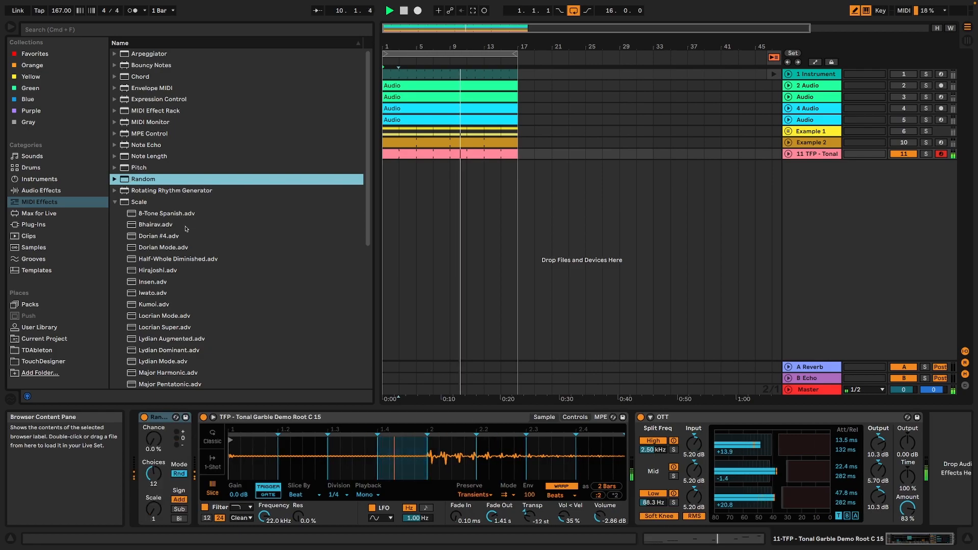
{"action": "left_click_drag", "start_coordinate": [153, 439], "coordinate": [154, 407]}
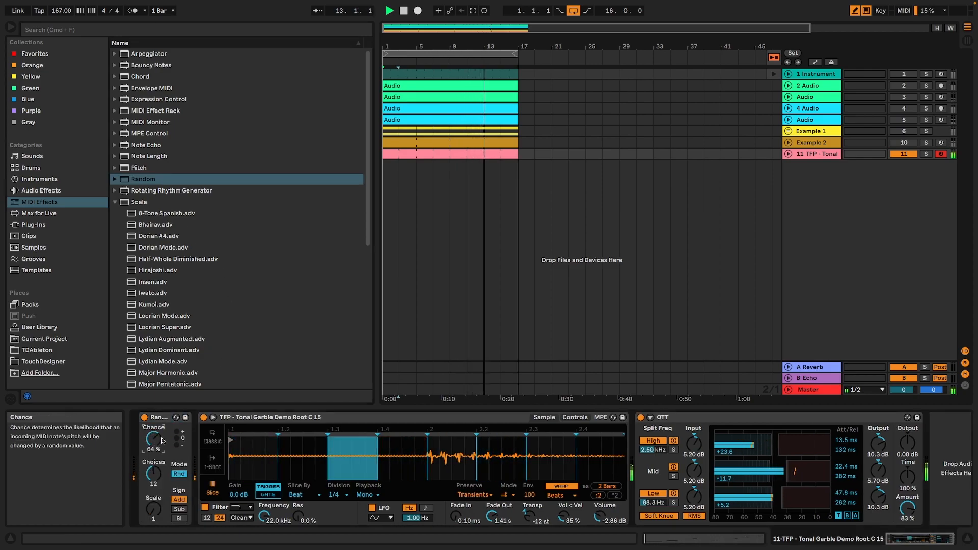
Set Simpler's filter to 7.33 kHz with 46% resonance and its fade out to 2.00 s.
{"action": "left_click_drag", "start_coordinate": [264, 517], "coordinate": [298, 494]}
{"action": "left_click_drag", "start_coordinate": [493, 517], "coordinate": [492, 506]}
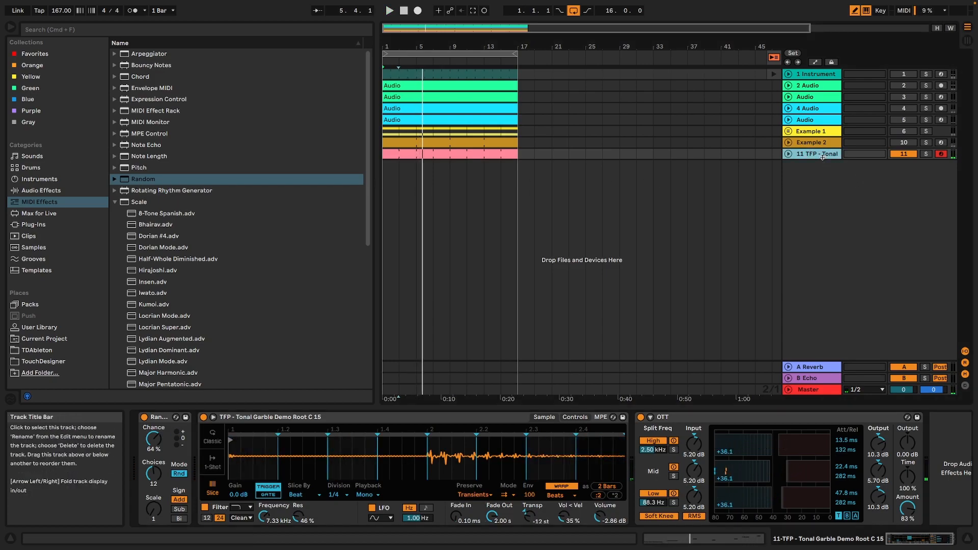
Group the tonal garble track and insert a new MIDI track inside the group.
{"action": "key", "text": "super+g"}
{"action": "left_click", "coordinate": [824, 194]}
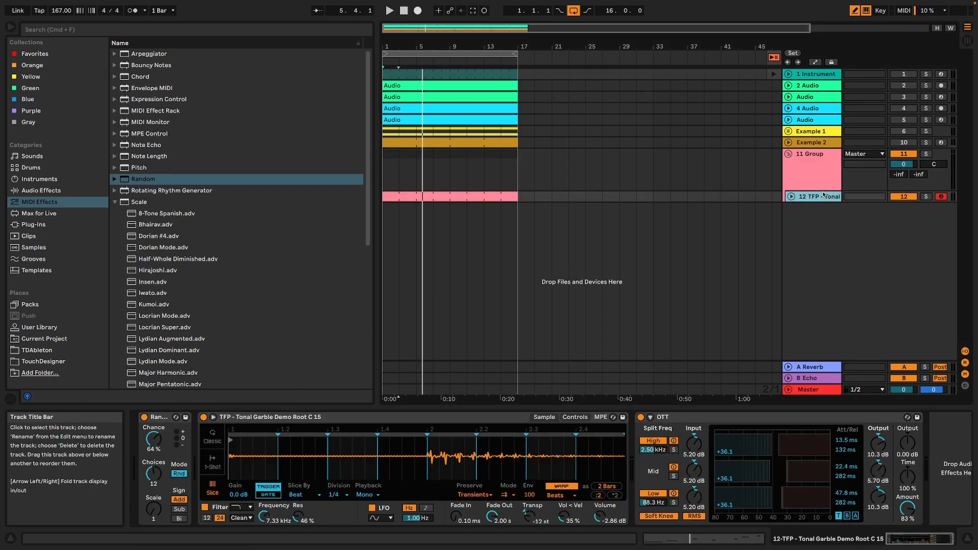
{"action": "left_click", "coordinate": [82, 4]}
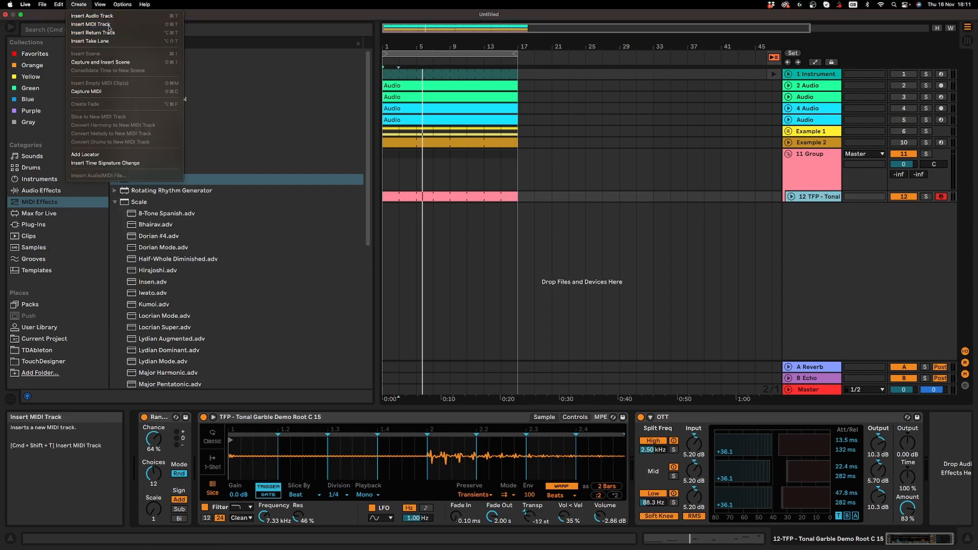
{"action": "left_click", "coordinate": [92, 24]}
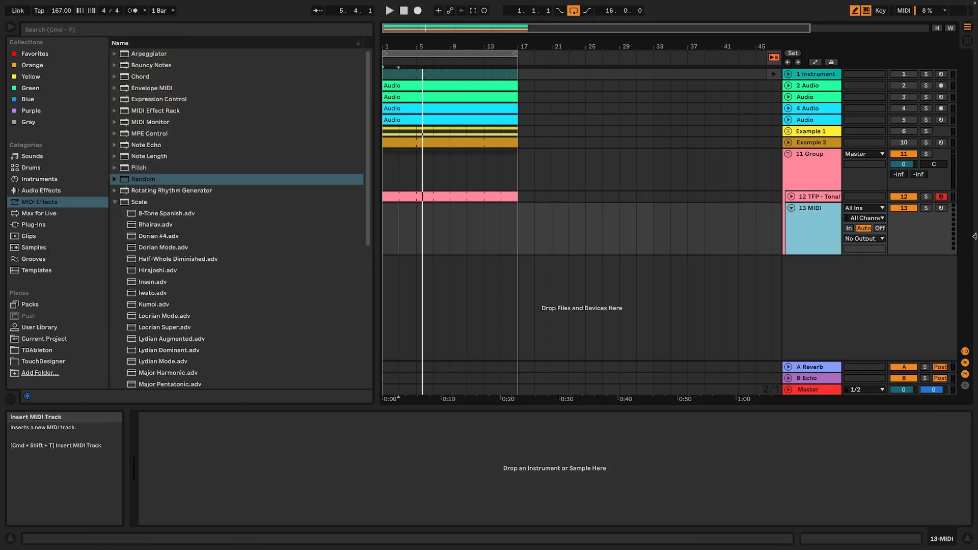
{"action": "left_click", "coordinate": [48, 190]}
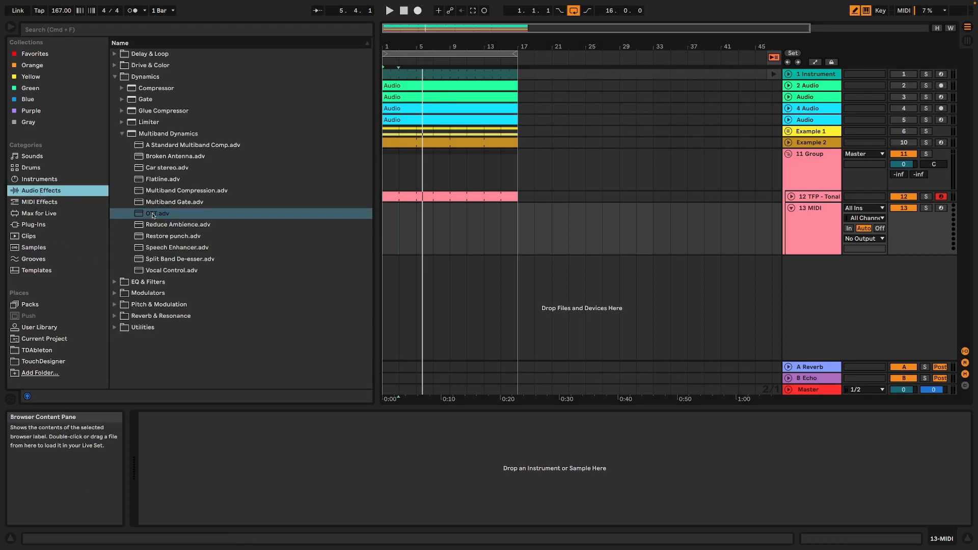
{"action": "left_click", "coordinate": [38, 180]}
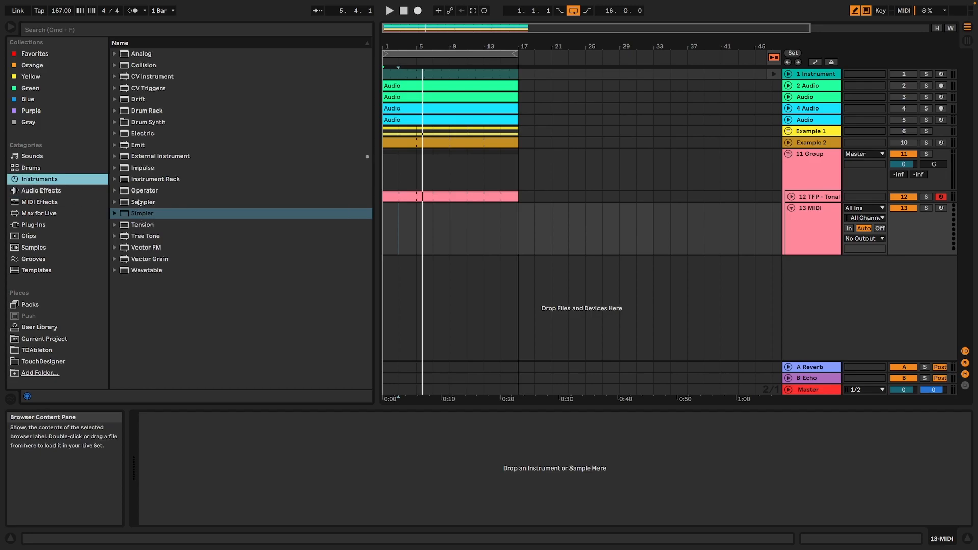
{"action": "left_click", "coordinate": [150, 193]}
{"action": "key", "text": "Return"}
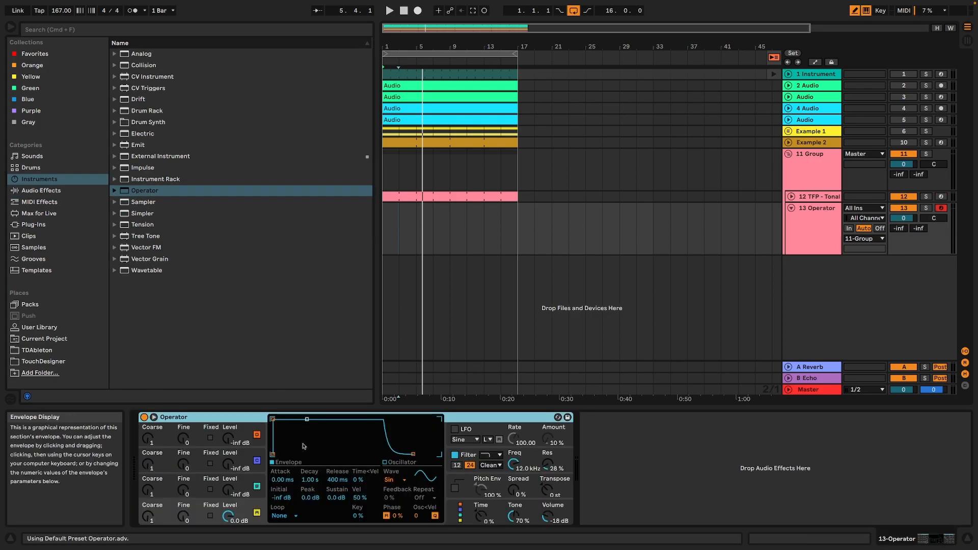
{"action": "key", "text": "Delete"}
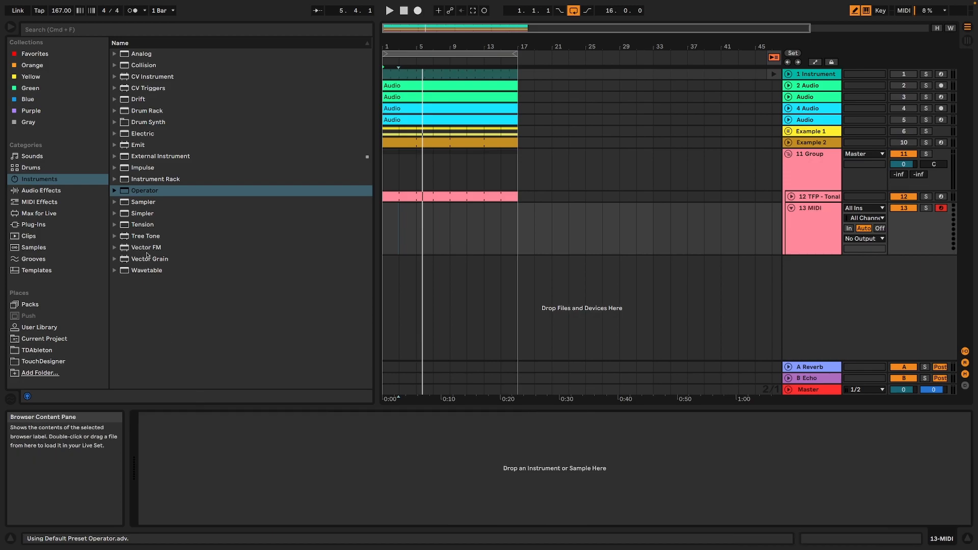
Load Simpler on the new MIDI track with the sample TFP - Tonal Garble Demo Scale Minor Penta Root D# 13.wav.
{"action": "left_click", "coordinate": [137, 217]}
{"action": "key", "text": "Return"}
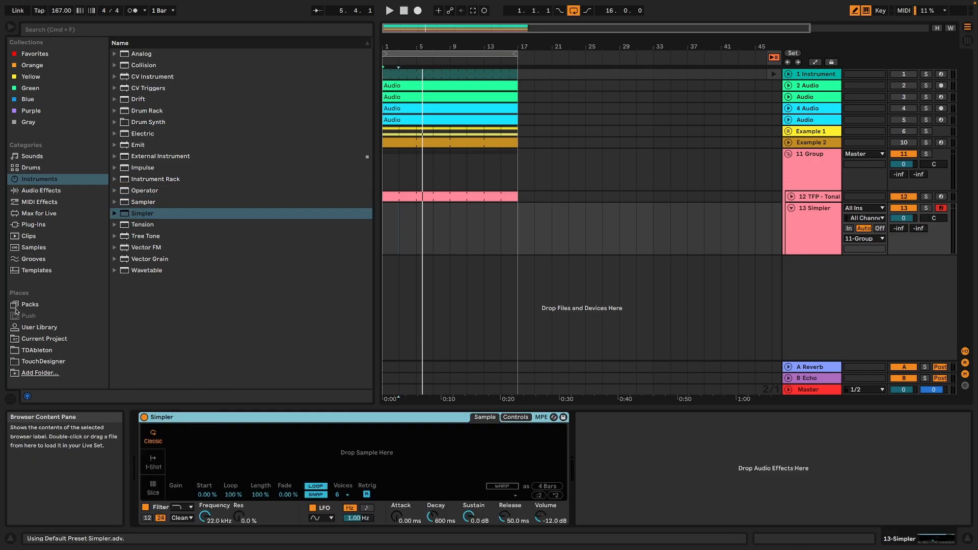
{"action": "left_click", "coordinate": [39, 327]}
{"action": "left_click", "coordinate": [235, 300]}
{"action": "scroll", "coordinate": [240, 331], "scroll_direction": "down", "scroll_amount": 3}
{"action": "left_click", "coordinate": [227, 318]}
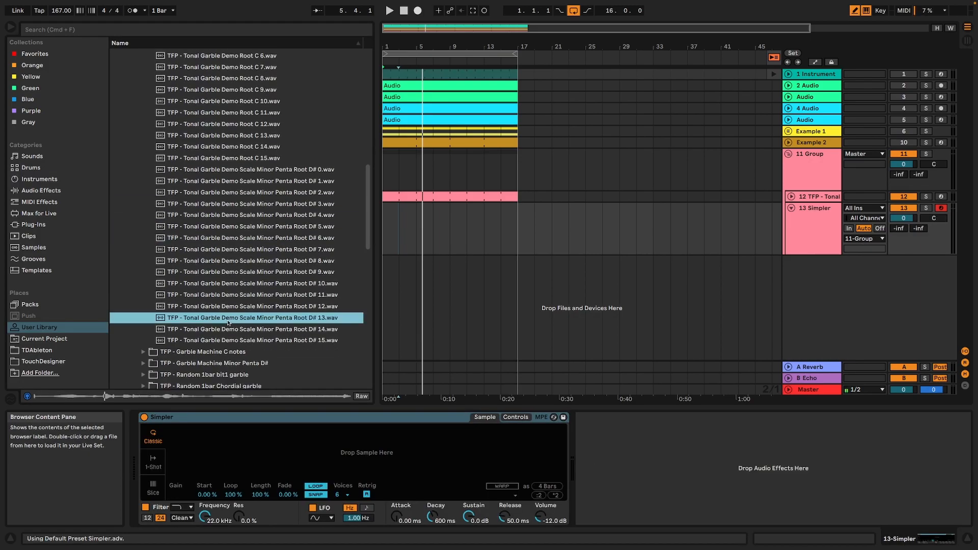
{"action": "left_click", "coordinate": [235, 329]}
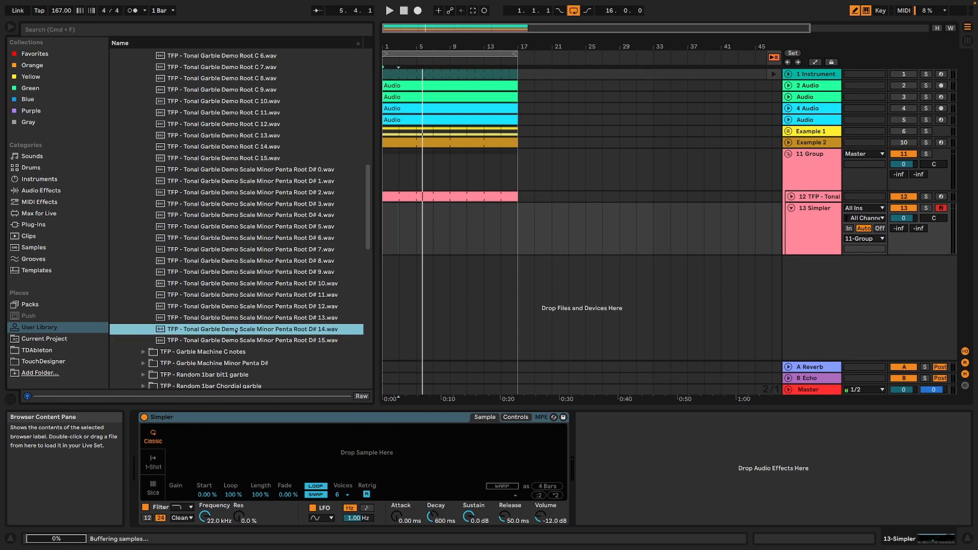
{"action": "left_click_drag", "start_coordinate": [234, 322], "coordinate": [272, 450]}
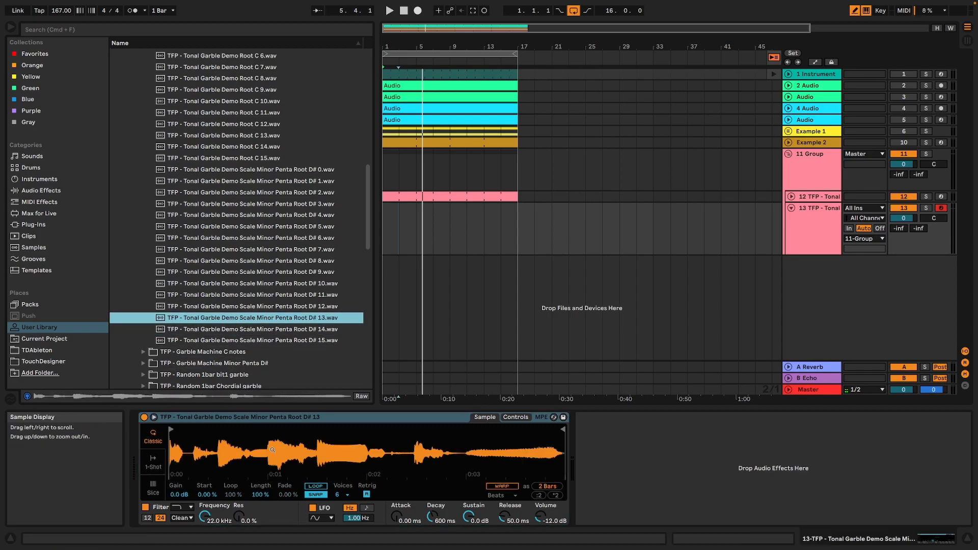
Check Simpler's amplitude envelope modes and remove Simpler from the new MIDI track.
{"action": "left_click", "coordinate": [511, 418]}
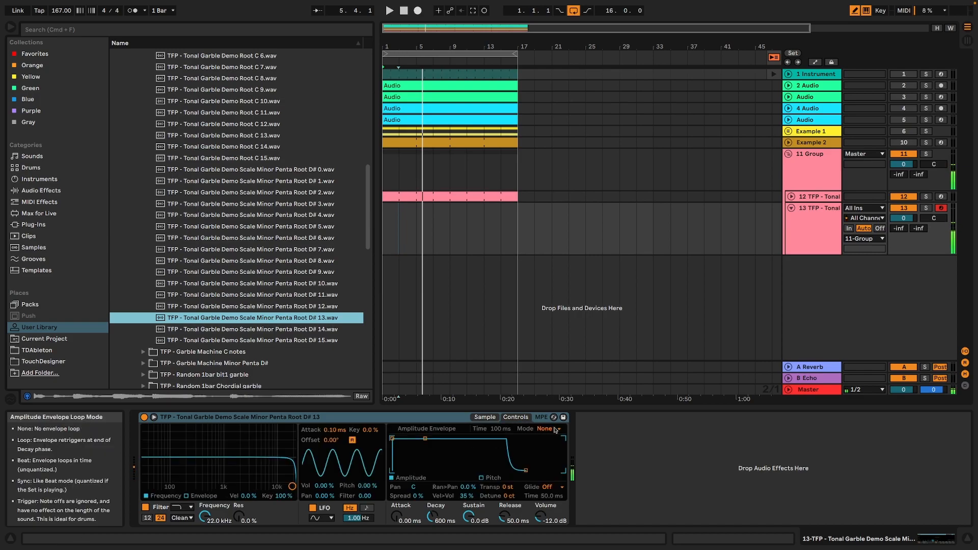
{"action": "left_click", "coordinate": [555, 430]}
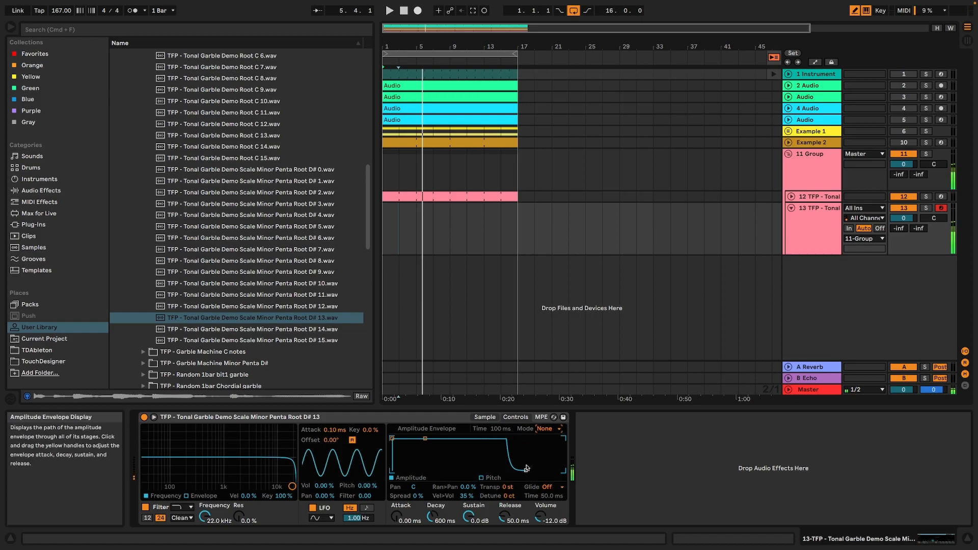
{"action": "left_click", "coordinate": [370, 418]}
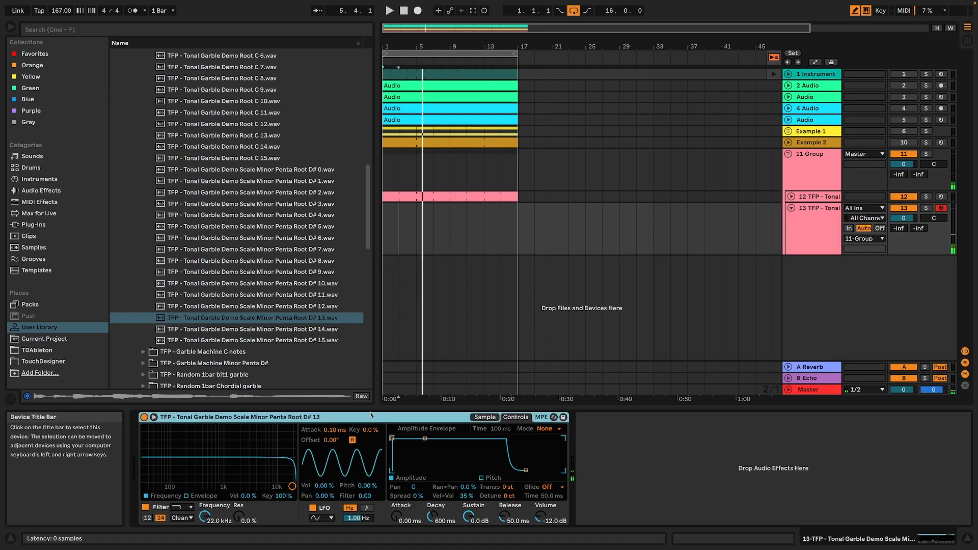
{"action": "key", "text": "Delete"}
Load Sampler on the new MIDI track with the sample TFP - Tonal Garble Demo Scale Minor Penta Root D# 13.wav.
{"action": "left_click", "coordinate": [39, 179]}
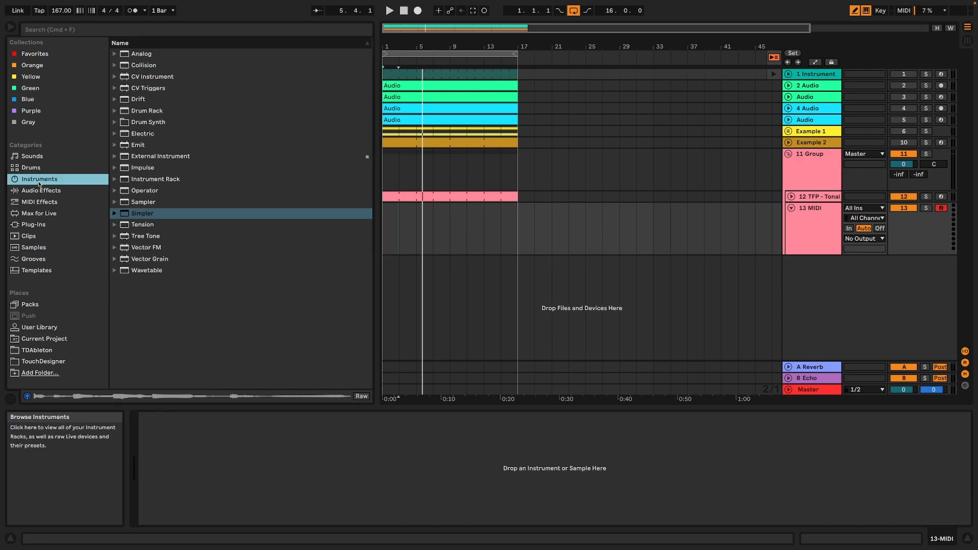
{"action": "double_click", "coordinate": [138, 203]}
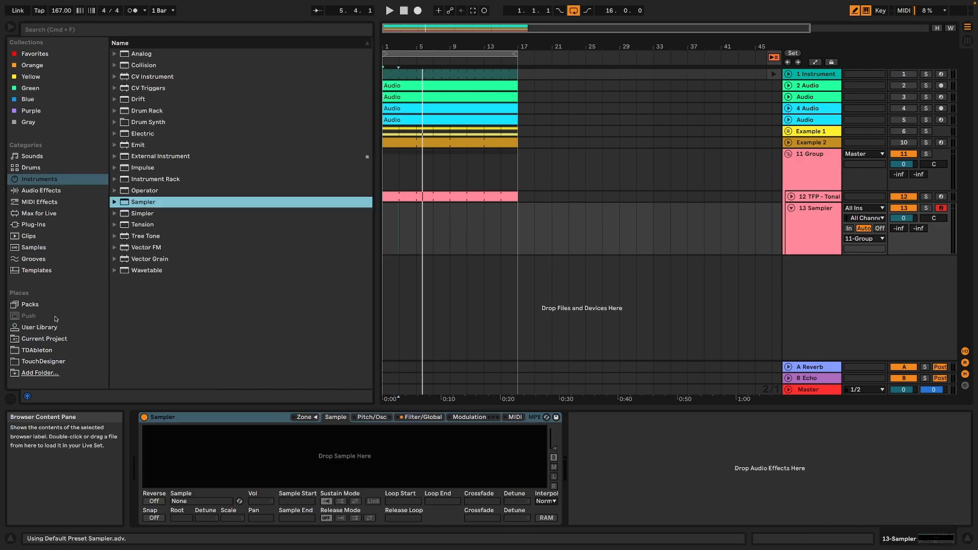
{"action": "left_click", "coordinate": [39, 327]}
{"action": "left_click_drag", "start_coordinate": [218, 318], "coordinate": [343, 467]}
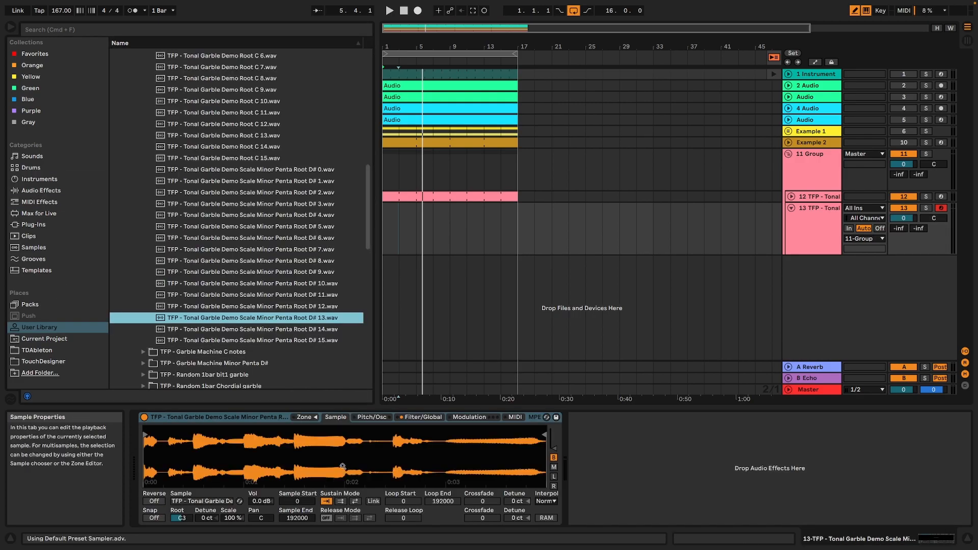
Enable Sampler's pitch envelope with +48 st amount, 66% peak, 1.26 s decay and -63% sustain.
{"action": "left_click", "coordinate": [363, 422]}
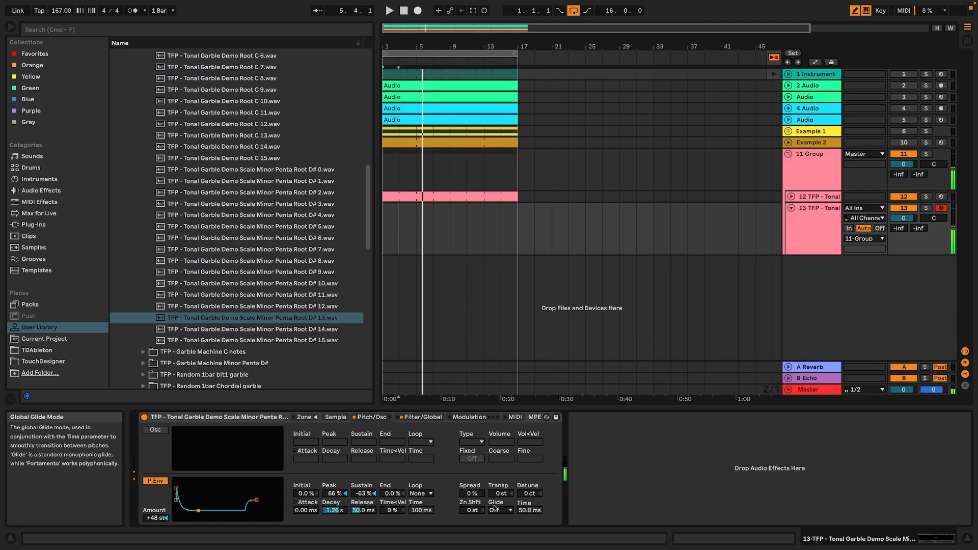
Set Sampler's filter to 951 Hz with 25% resonance and its volume to 4.50 dB.
{"action": "left_click", "coordinate": [423, 416]}
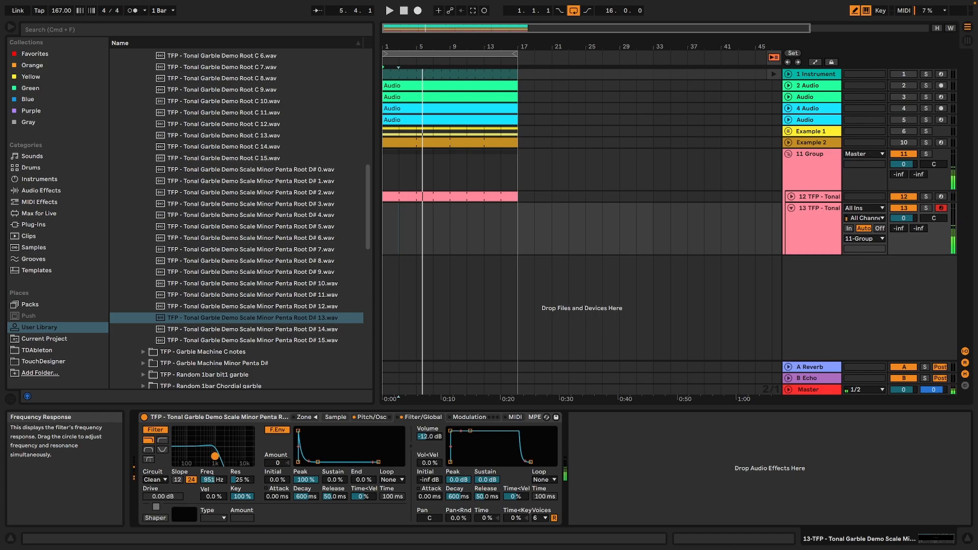
{"action": "left_click_drag", "start_coordinate": [430, 437], "coordinate": [430, 418]}
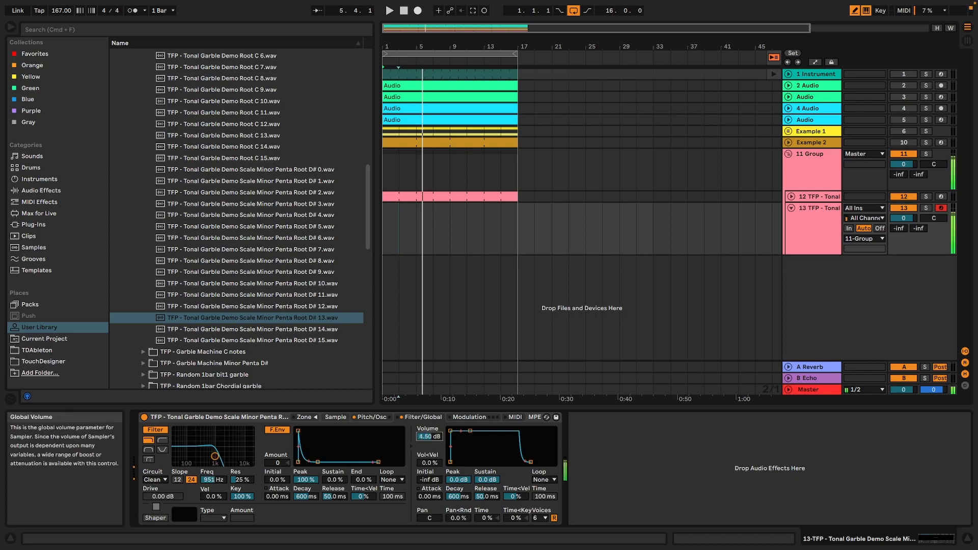
{"action": "left_click", "coordinate": [371, 417]}
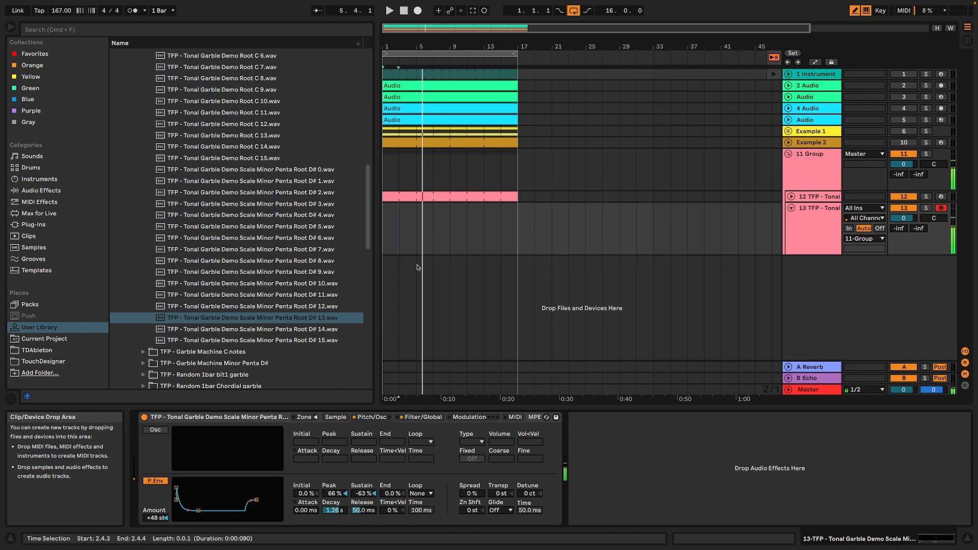
Insert a two-bar MIDI clip at bar 1 on the Sampler track and draw a one-beat C1 note at 1.1.1.
{"action": "key", "text": "space"}
{"action": "left_click_drag", "start_coordinate": [404, 220], "coordinate": [378, 208]}
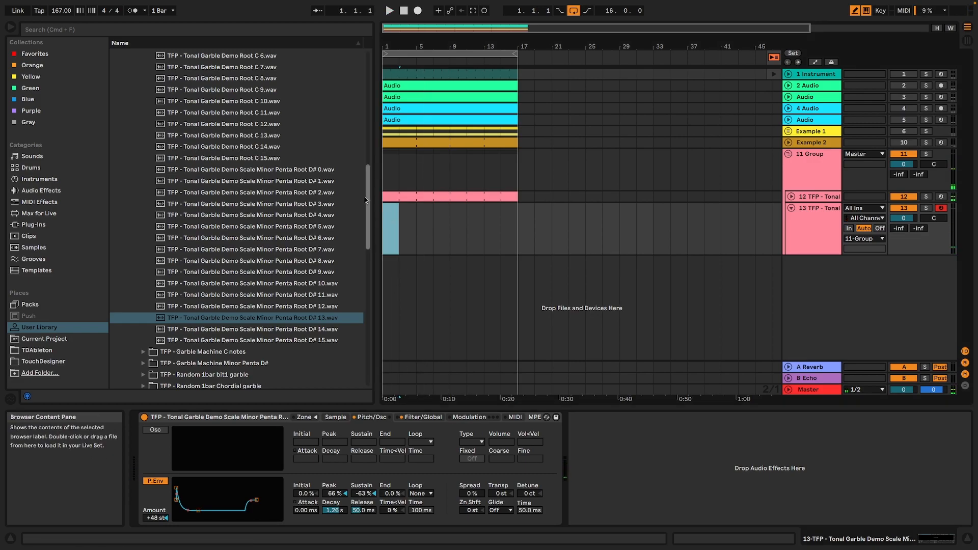
{"action": "key", "text": "super+shift+m"}
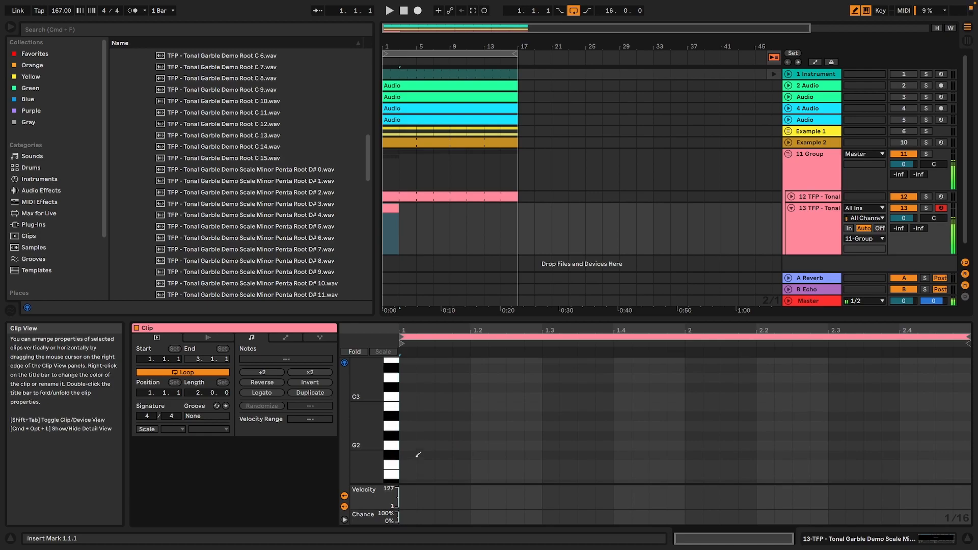
{"action": "scroll", "coordinate": [415, 451], "scroll_direction": "up", "scroll_amount": 2}
{"action": "left_click", "coordinate": [407, 431]}
{"action": "key", "text": "space"}
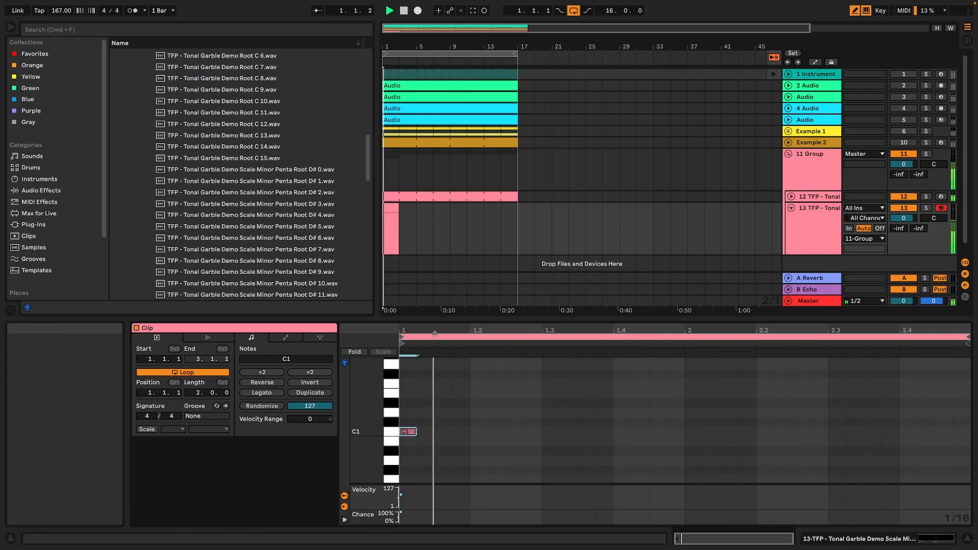
{"action": "left_click_drag", "start_coordinate": [417, 429], "coordinate": [453, 430]}
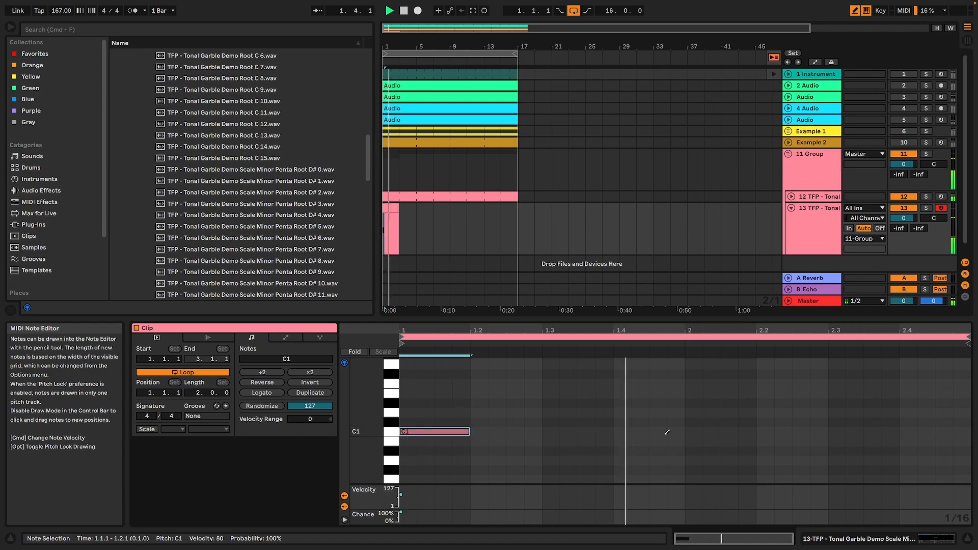
Draw one-beat C1 notes at 1.4.3 and 2.3.1, and sixteenth F2 notes at 1.2.3, 1.4.3 and 2.2.3 in the Sampler clip.
{"action": "mouse_move", "coordinate": [666, 427]}
{"action": "left_mouse_down"}
{"action": "mouse_move", "coordinate": [724, 430]}
{"action": "mouse_move", "coordinate": [692, 431]}
{"action": "left_mouse_up"}
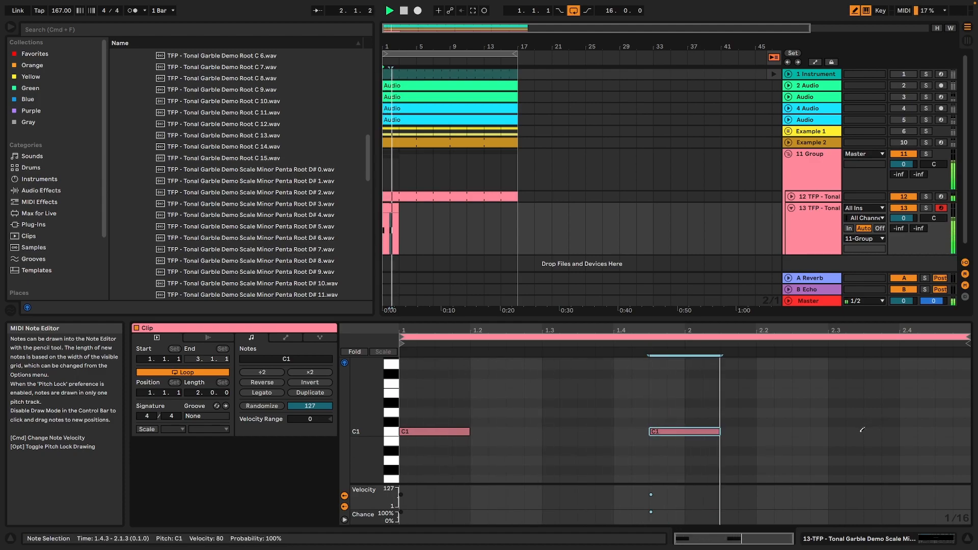
{"action": "left_click_drag", "start_coordinate": [838, 431], "coordinate": [894, 430]}
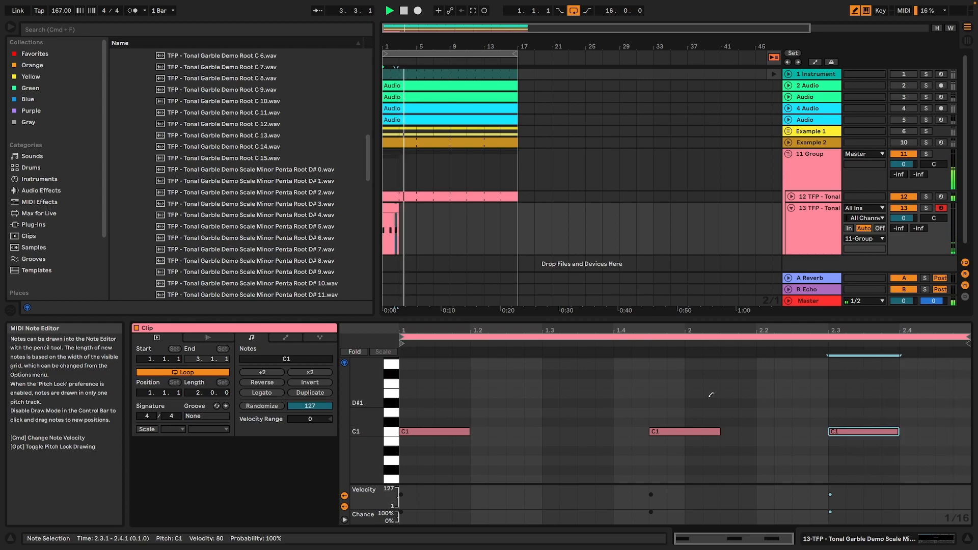
{"action": "scroll", "coordinate": [509, 399], "scroll_direction": "up", "scroll_amount": 3}
{"action": "left_click", "coordinate": [515, 388]}
{"action": "key", "text": "space"}
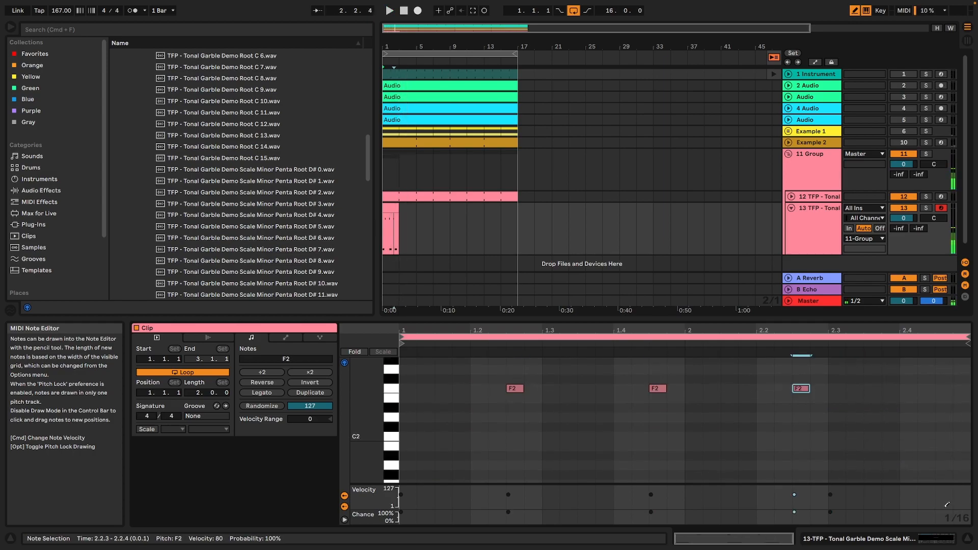
Set Sampler's filter envelope amount to 52 and its volume to -1.69 dB.
{"action": "left_click", "coordinate": [935, 539]}
{"action": "key", "text": "space"}
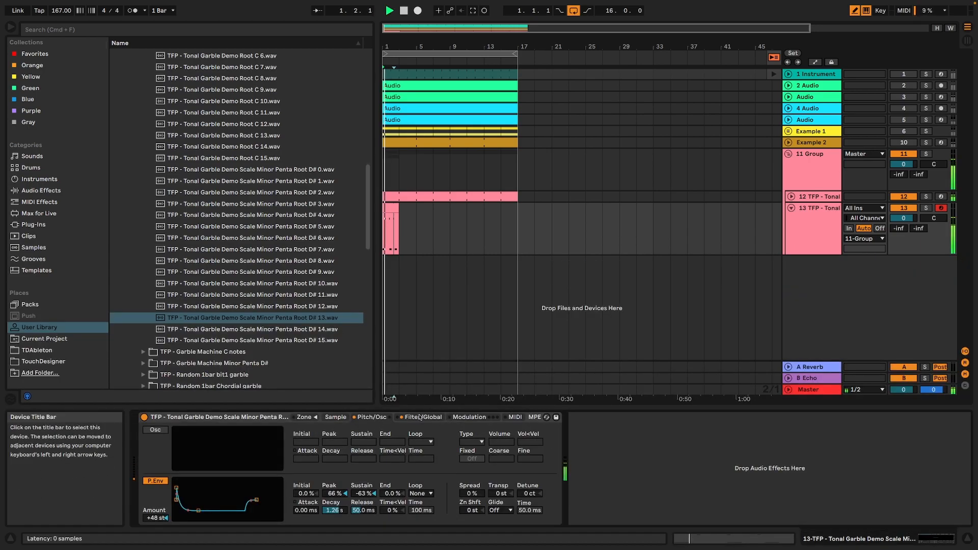
{"action": "left_click", "coordinate": [420, 417]}
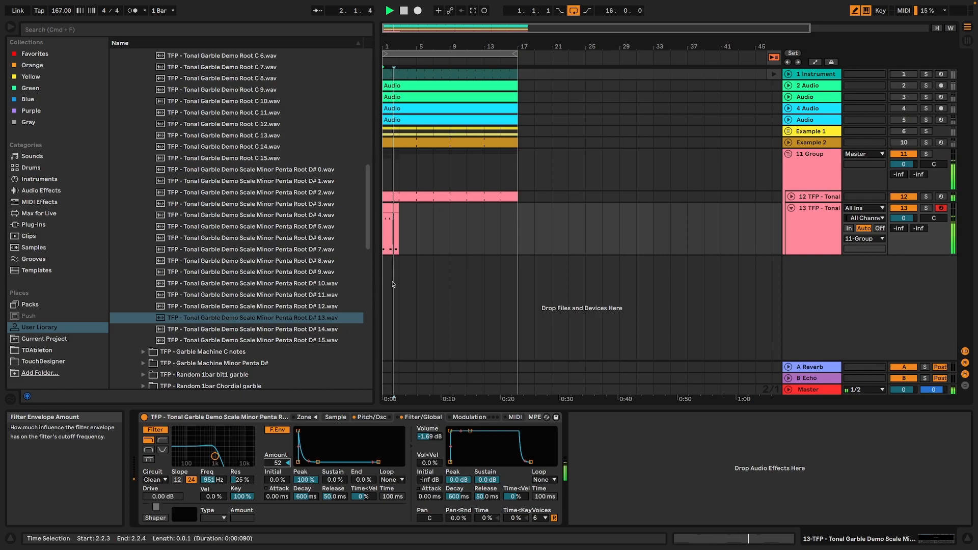
In the Sampler clip, move the F2 note at 1.2.3 to 1.2.1 and draw a one-beat C1 note at 1.2.3.
{"action": "left_click", "coordinate": [391, 229]}
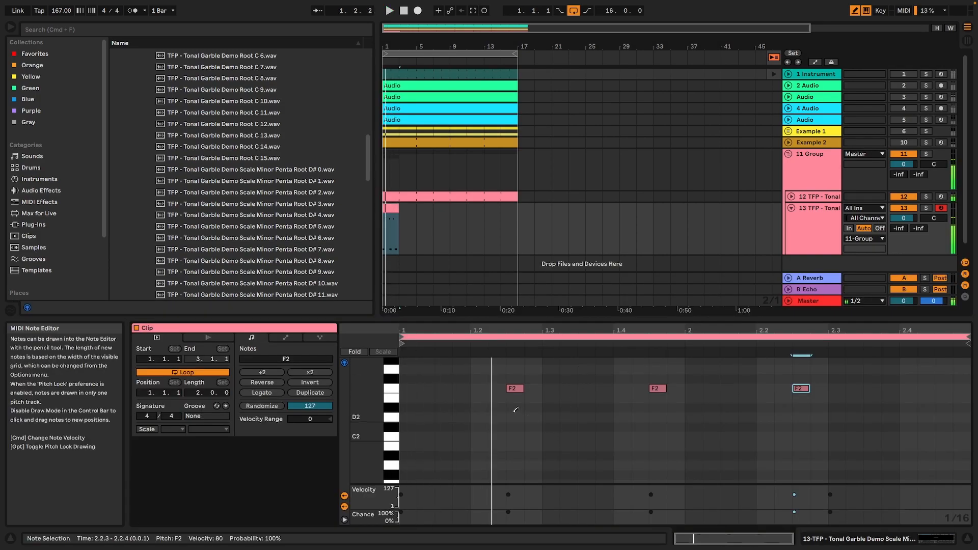
{"action": "left_click_drag", "start_coordinate": [513, 388], "coordinate": [484, 387]}
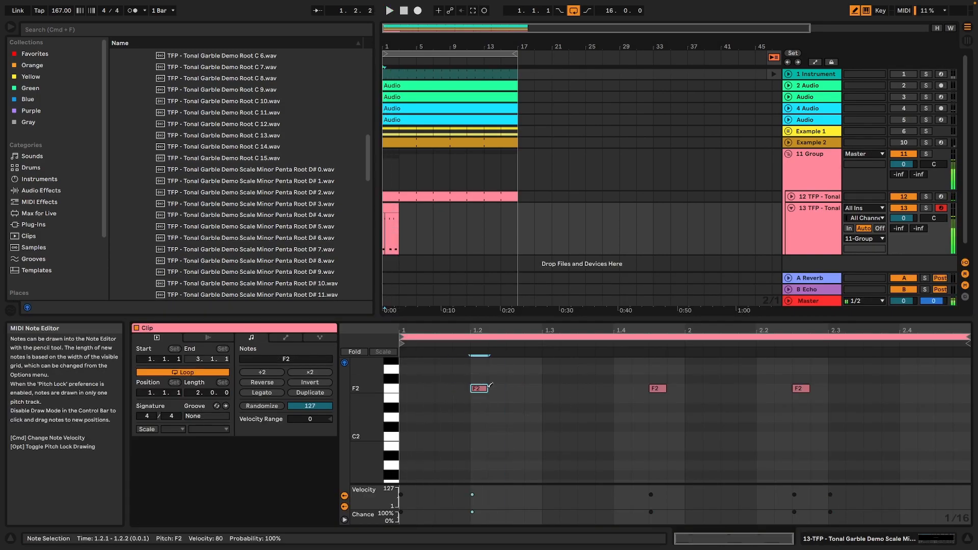
{"action": "scroll", "coordinate": [528, 454], "scroll_direction": "down", "scroll_amount": 4}
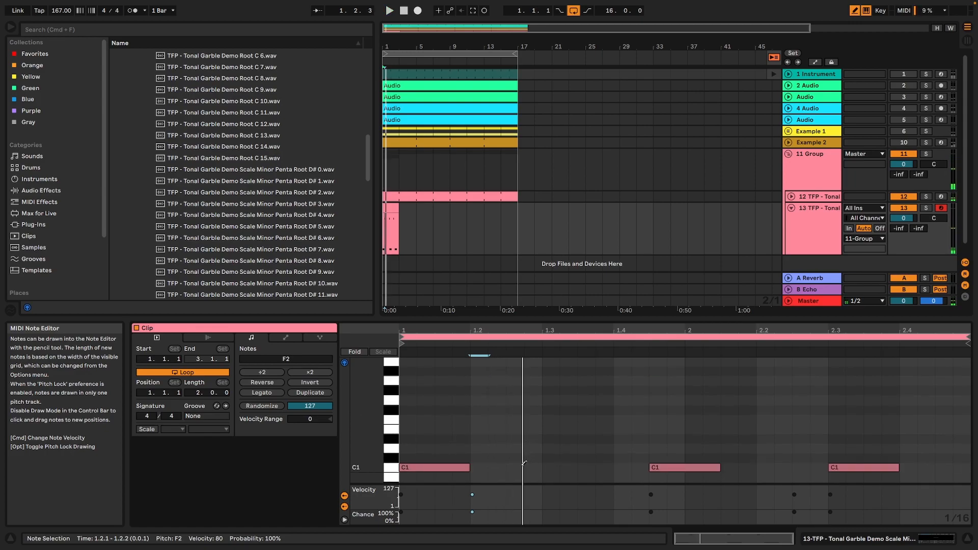
{"action": "left_click", "coordinate": [516, 466]}
{"action": "left_click_drag", "start_coordinate": [536, 467], "coordinate": [590, 464]}
{"action": "key", "text": "space"}
Erase the C1 note at 1.4.3 and draw a C1 note three sixteenths long at 1.4.1.
{"action": "key", "text": "space"}
{"action": "left_click", "coordinate": [654, 467]}
{"action": "left_click", "coordinate": [619, 467]}
{"action": "left_click", "coordinate": [631, 465]}
{"action": "key", "text": "space"}
{"action": "left_click_drag", "start_coordinate": [632, 466], "coordinate": [677, 466]}
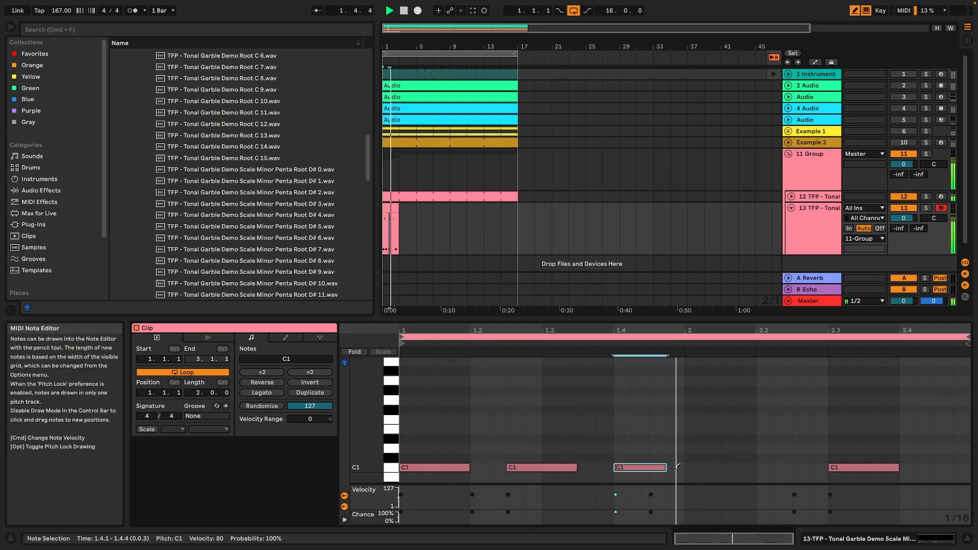
{"action": "key", "text": "space"}
Draw a sixteenth F2 note at 1.4.1, then erase the F2 note at 1.4.3 and the C1 note at 1.4.1.
{"action": "scroll", "coordinate": [680, 443], "scroll_direction": "up", "scroll_amount": 3}
{"action": "left_click", "coordinate": [619, 392]}
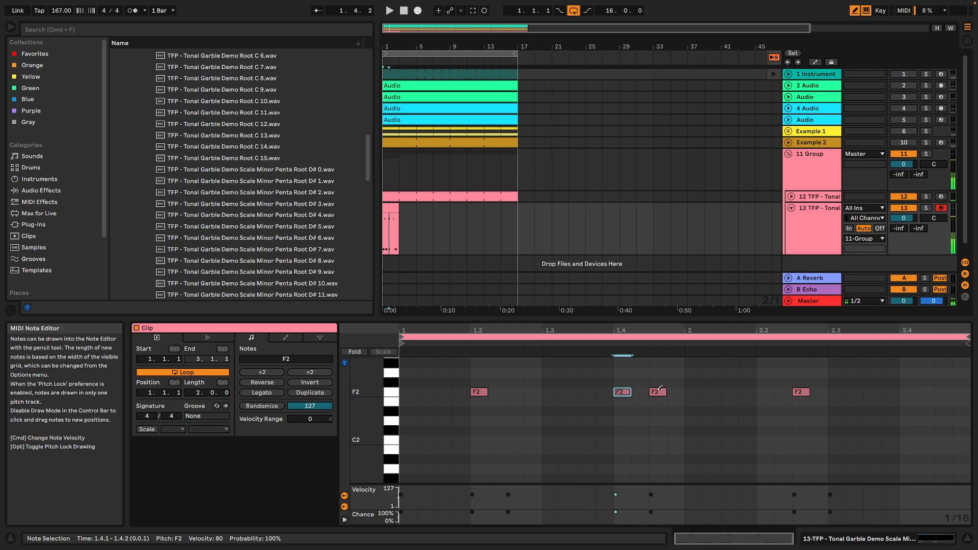
{"action": "left_click", "coordinate": [658, 391]}
{"action": "scroll", "coordinate": [641, 443], "scroll_direction": "down", "scroll_amount": 3}
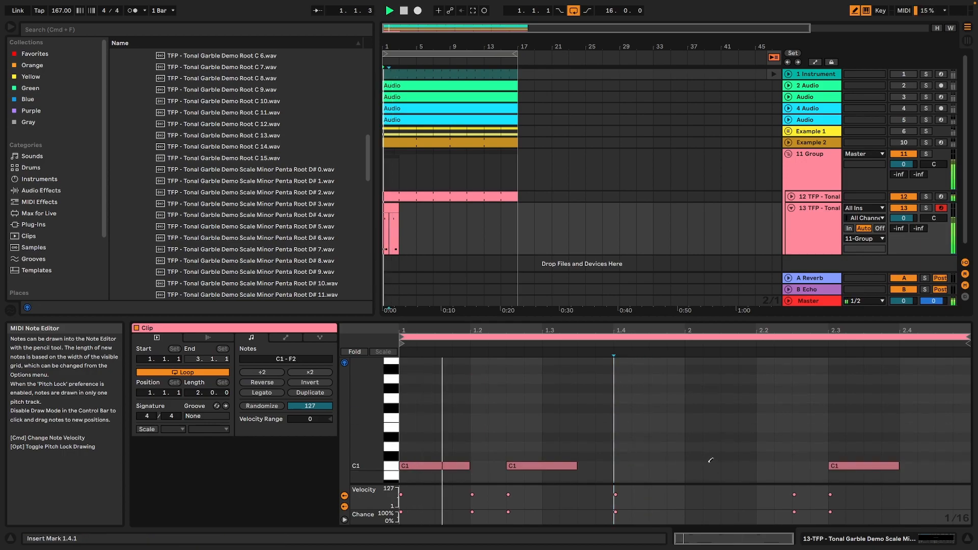
Draw a one-beat C1 note at 2.1.1 and sixteenth F2 notes at 2.4.1 and 2.4.4.
{"action": "left_click_drag", "start_coordinate": [687, 466], "coordinate": [756, 465]}
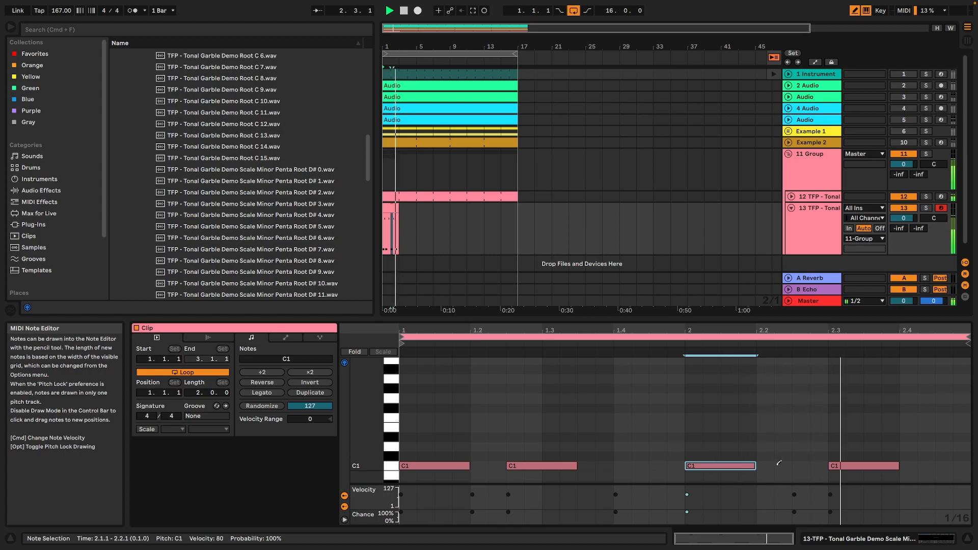
{"action": "scroll", "coordinate": [866, 455], "scroll_direction": "up", "scroll_amount": 3}
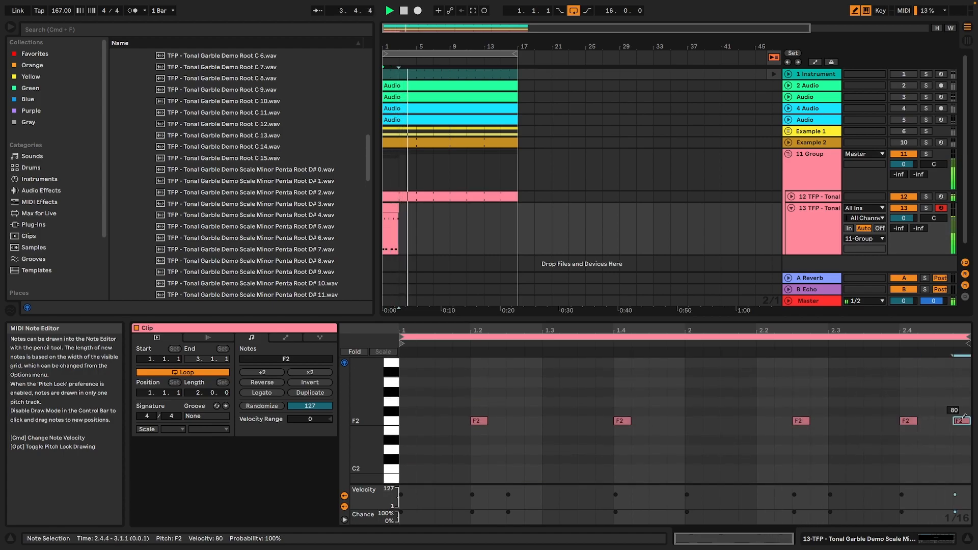
{"action": "scroll", "coordinate": [733, 424], "scroll_direction": "down", "scroll_amount": 3}
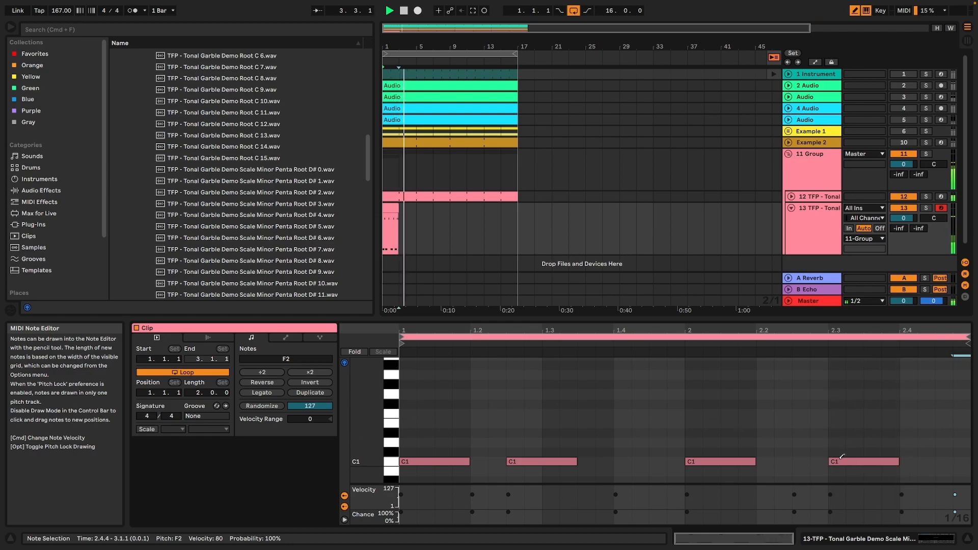
Reset the transposition of the sliced Simpler on track 12 to 0 st and restart playback.
{"action": "left_click", "coordinate": [416, 229]}
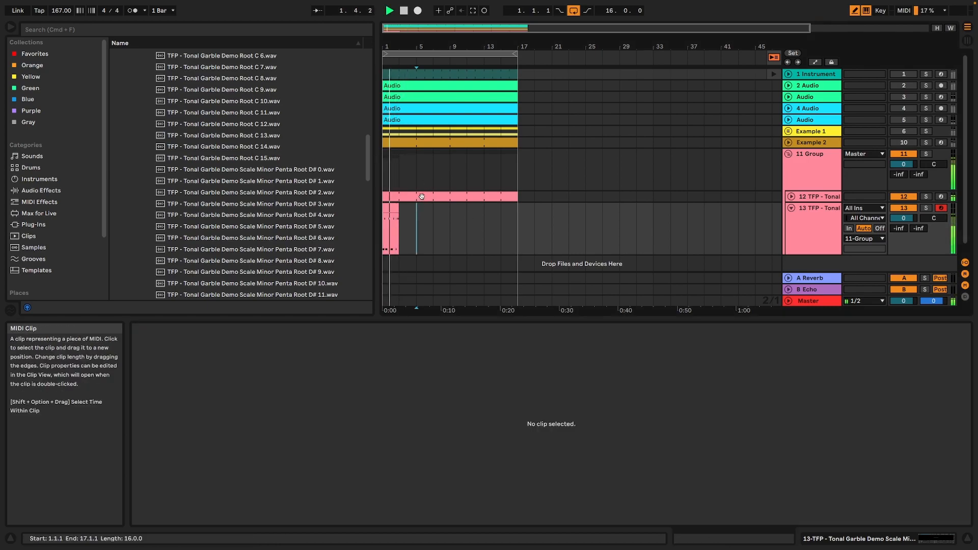
{"action": "left_click", "coordinate": [422, 197]}
{"action": "left_click", "coordinate": [841, 538]}
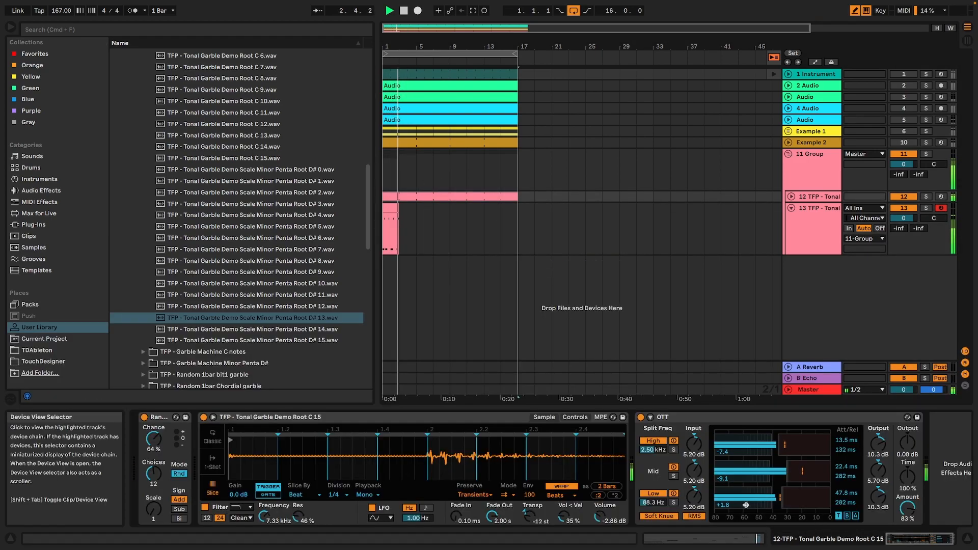
{"action": "double_click", "coordinate": [532, 513]}
{"action": "key", "text": "space"}
{"action": "key", "text": "space"}
Extend the two-bar MIDI clip on the Sampler track so it repeats up to bar 17.
{"action": "left_click_drag", "start_coordinate": [399, 214], "coordinate": [513, 214]}
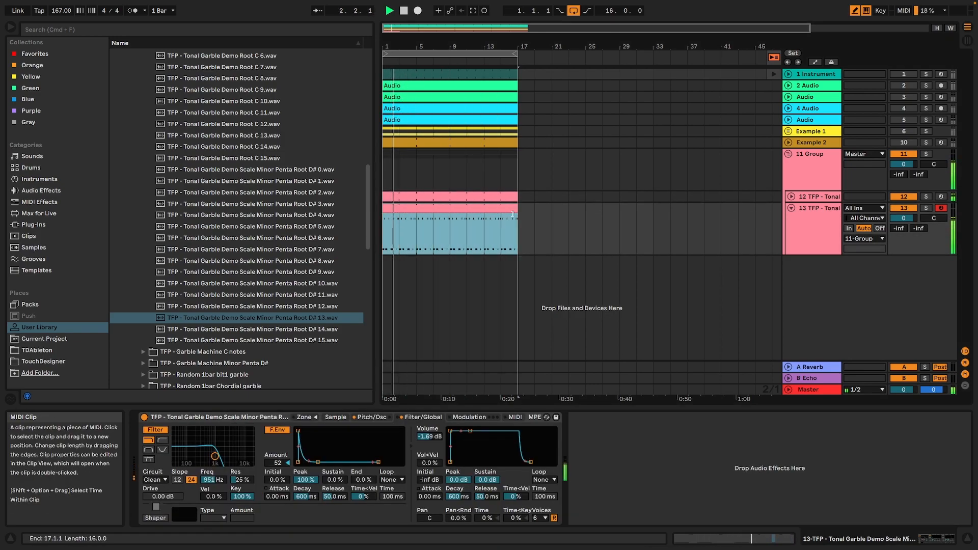
{"action": "left_click", "coordinate": [372, 417]}
{"action": "left_click", "coordinate": [414, 417]}
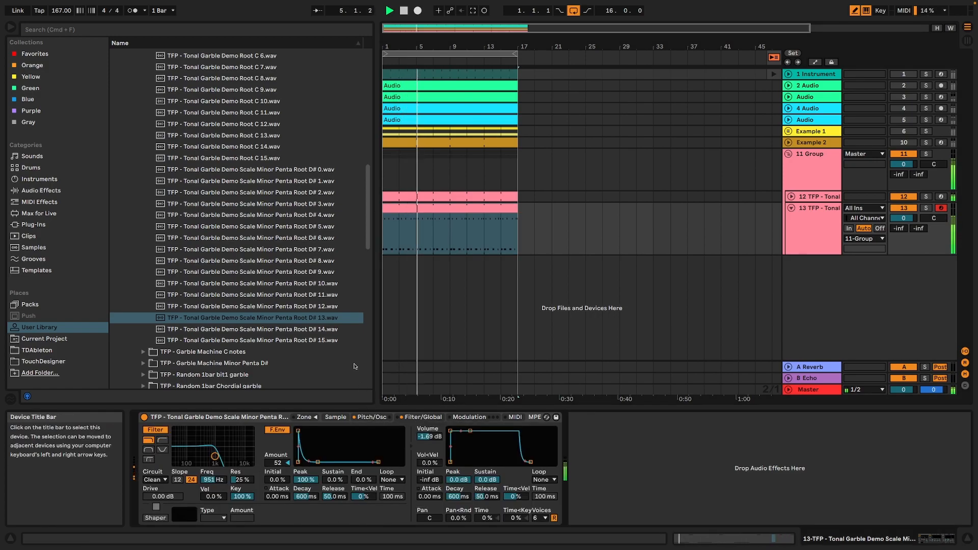
Set the sliced Simpler's transient envelope to 0 and switch its warp mode to Texture with grain size 16.27 and flux 0.00.
{"action": "key", "text": "shift+Tab"}
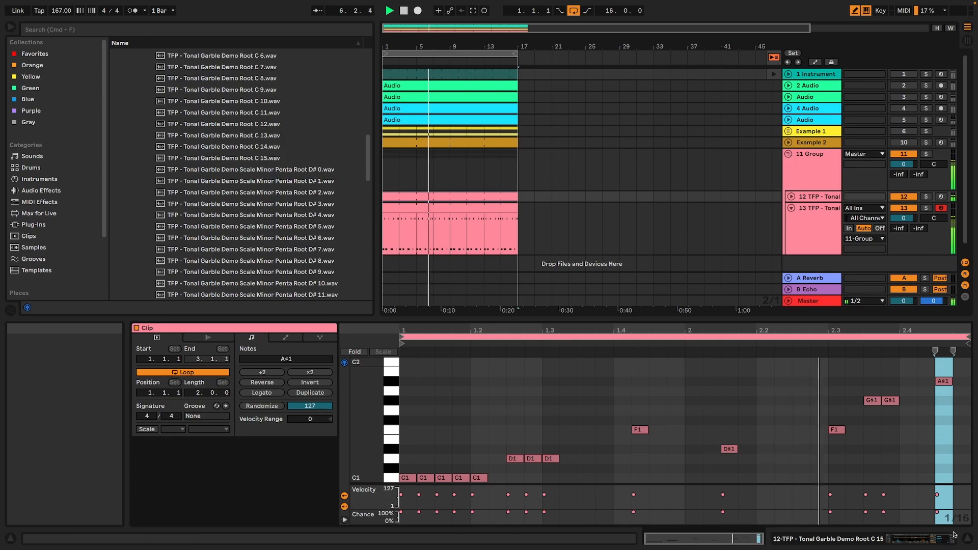
{"action": "key", "text": "shift+Tab"}
{"action": "left_click_drag", "start_coordinate": [529, 495], "coordinate": [530, 539]}
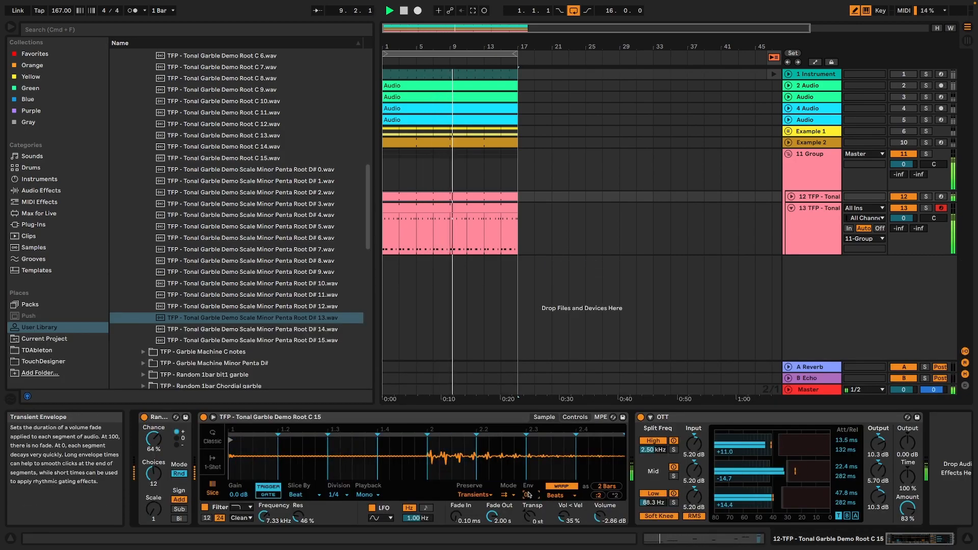
{"action": "left_click", "coordinate": [555, 495]}
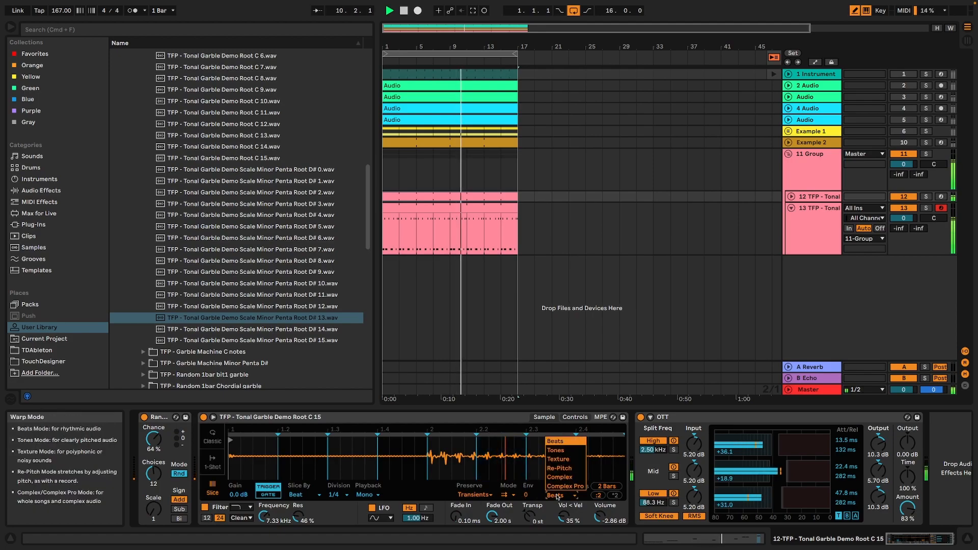
{"action": "left_click", "coordinate": [559, 459]}
{"action": "left_click_drag", "start_coordinate": [527, 495], "coordinate": [496, 476]}
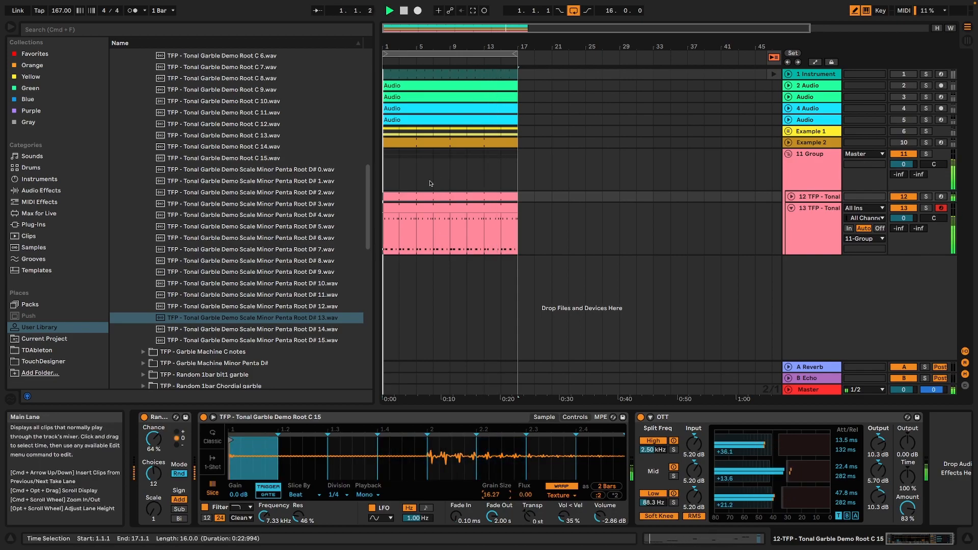
Erase all notes from 1.3.1 onward in the sliced Simpler track's MIDI clip.
{"action": "double_click", "coordinate": [421, 197]}
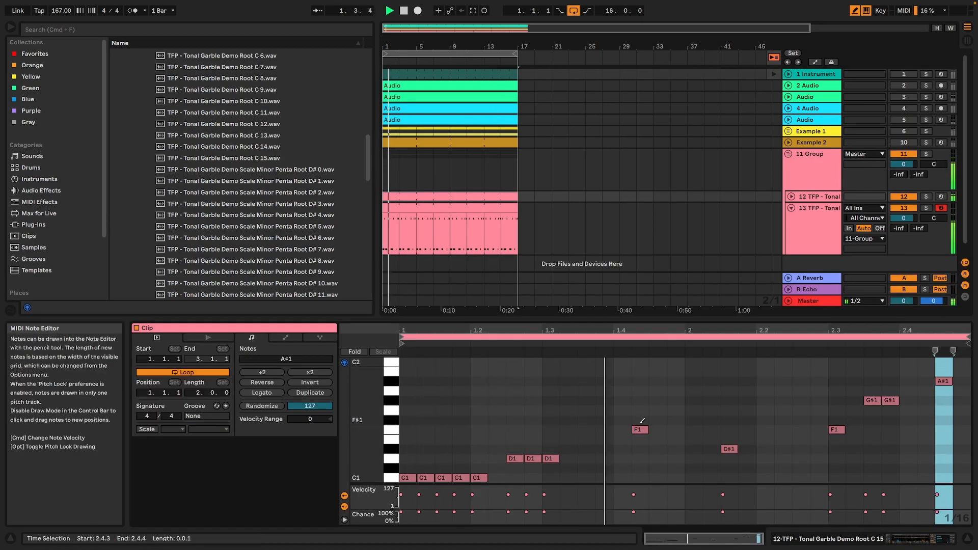
{"action": "left_click", "coordinate": [553, 459]}
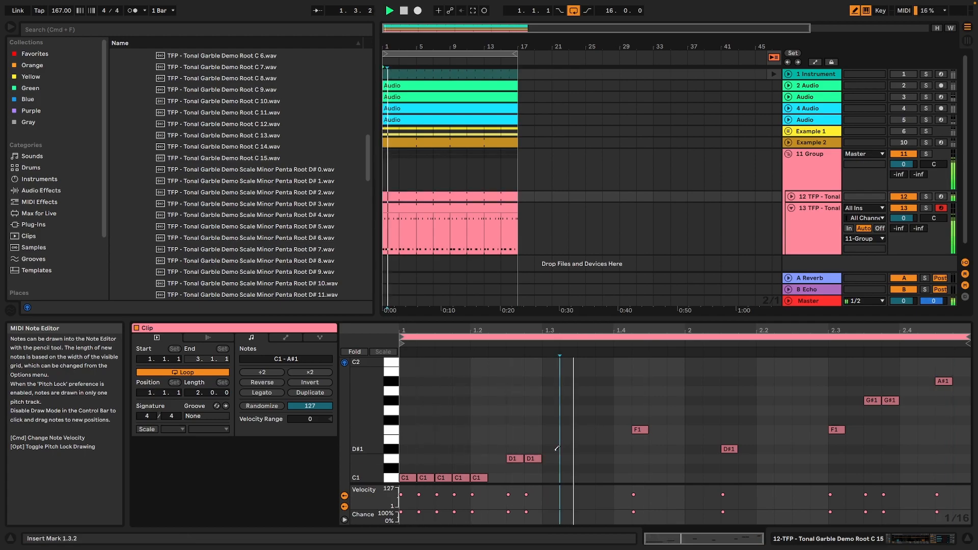
{"action": "left_click", "coordinate": [635, 429]}
{"action": "left_click", "coordinate": [729, 449]}
{"action": "left_click", "coordinate": [836, 430]}
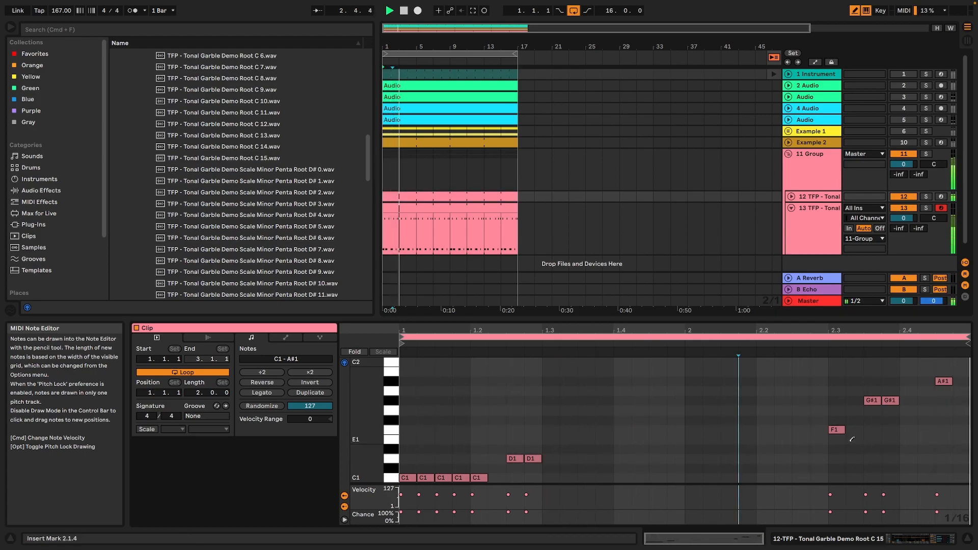
{"action": "left_click", "coordinate": [872, 400]}
{"action": "left_click", "coordinate": [889, 401]}
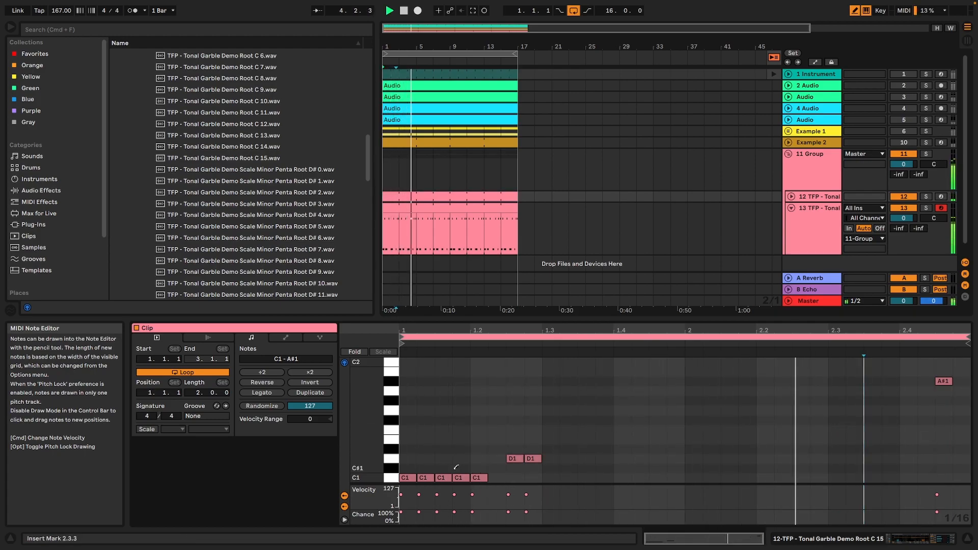
{"action": "left_click", "coordinate": [942, 381]}
{"action": "key", "text": "space"}
Replace the D1 notes with a D#1 at 1.2.3, and add sixteenth notes A#1 at 2.1.1 and G#1 at 2.1.4.
{"action": "left_click", "coordinate": [519, 449]}
{"action": "key", "text": "space"}
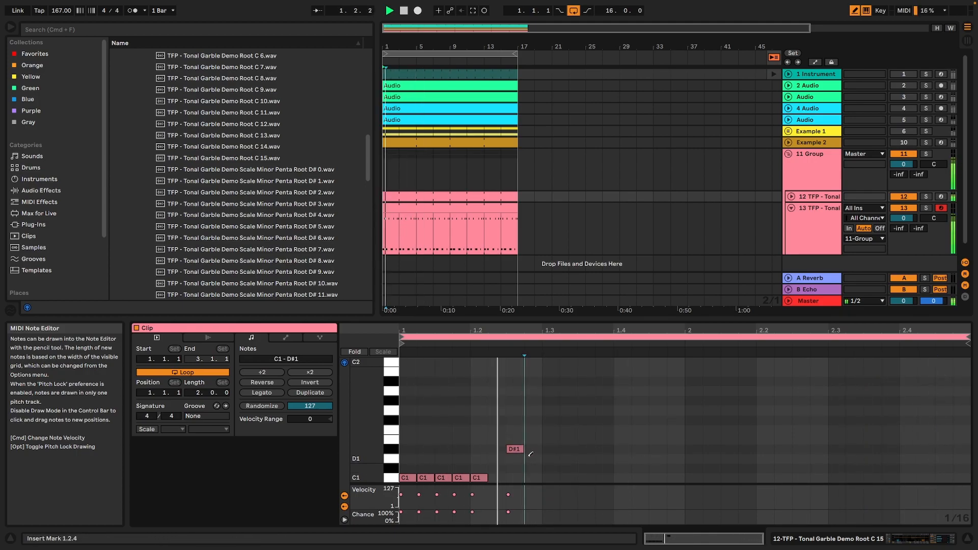
{"action": "left_click", "coordinate": [682, 409]}
{"action": "left_click", "coordinate": [678, 402]}
{"action": "left_click_drag", "start_coordinate": [685, 401], "coordinate": [693, 391]}
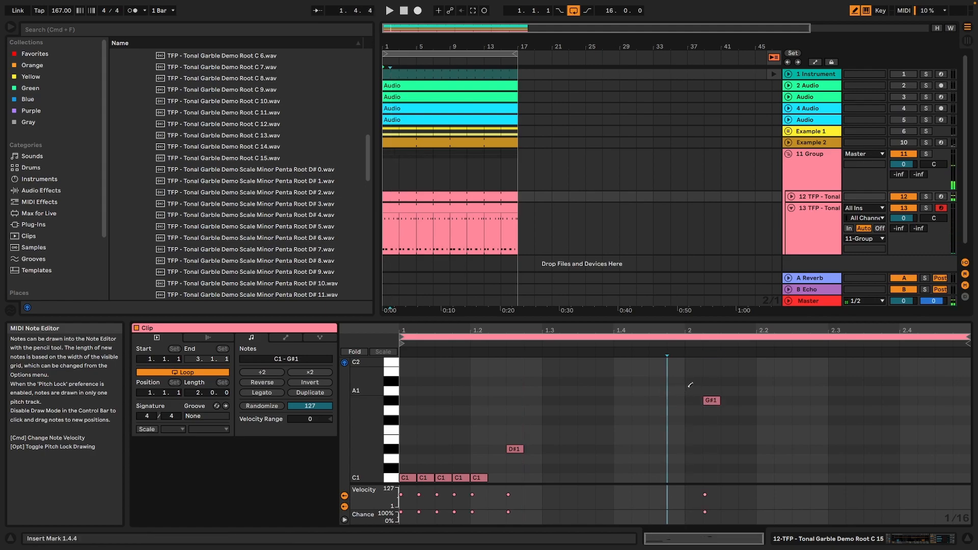
{"action": "left_click", "coordinate": [719, 402]}
{"action": "key", "text": "space"}
Set the sliced Simpler's pitch envelope amount to 0 st.
{"action": "key", "text": "shift+Tab"}
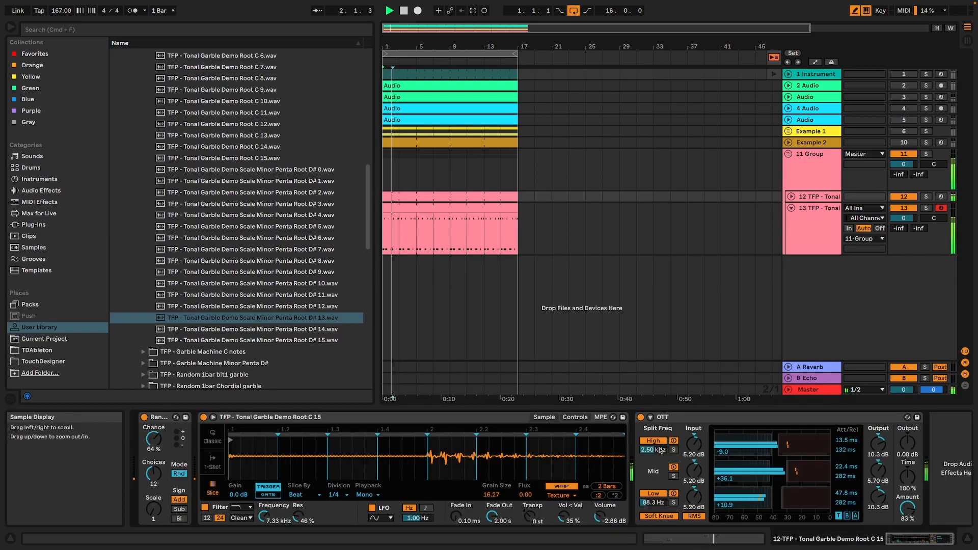
{"action": "left_click", "coordinate": [575, 418]}
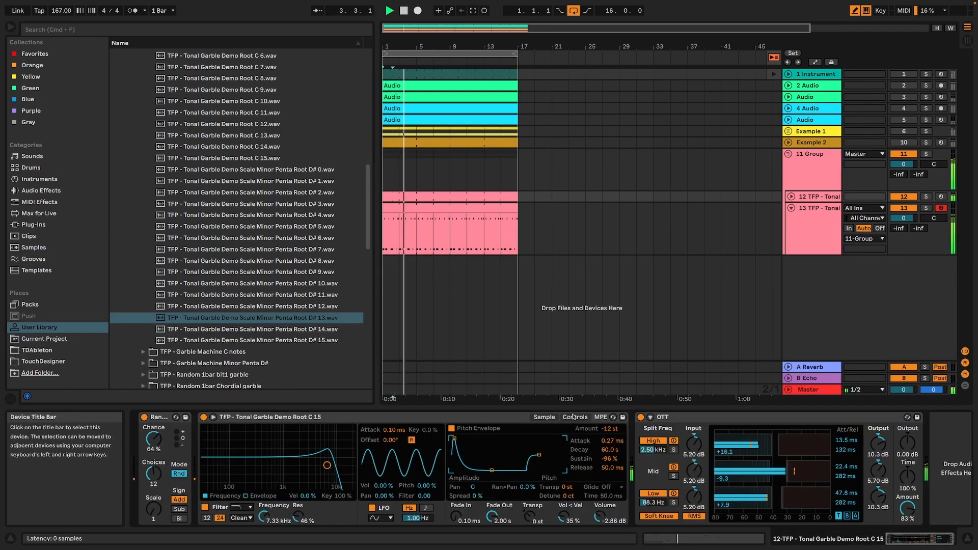
{"action": "left_click_drag", "start_coordinate": [609, 429], "coordinate": [610, 419]}
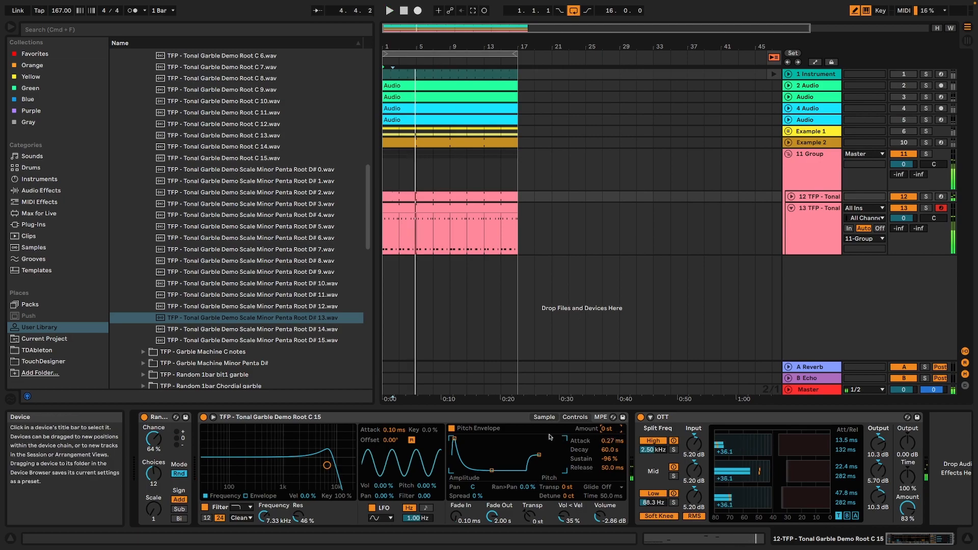
{"action": "left_click_drag", "start_coordinate": [491, 509], "coordinate": [492, 540]}
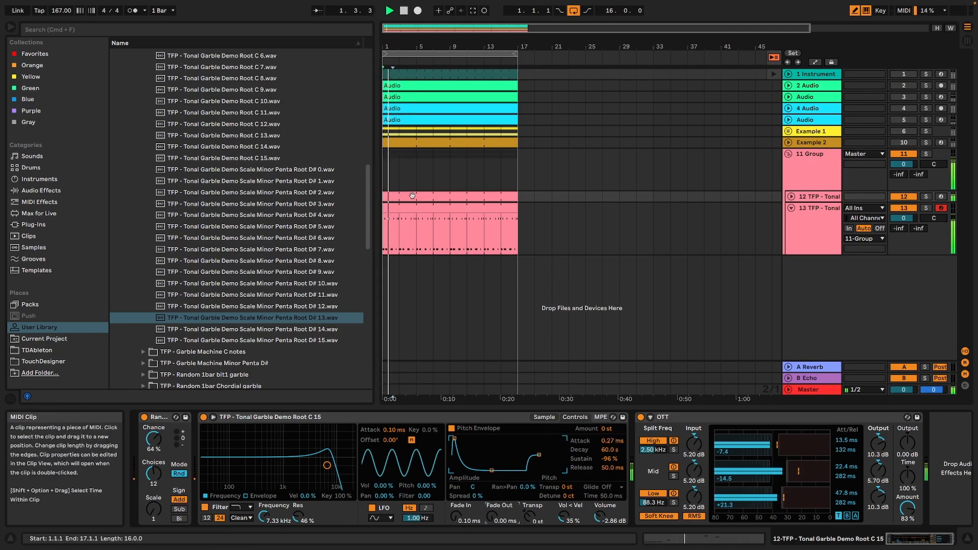
Shorten all notes in the Simpler clip to about a third of a sixteenth and open Simpler's filter to 22.0 kHz with 0.0% resonance.
{"action": "key", "text": "shift+Tab"}
{"action": "key", "text": "super+a"}
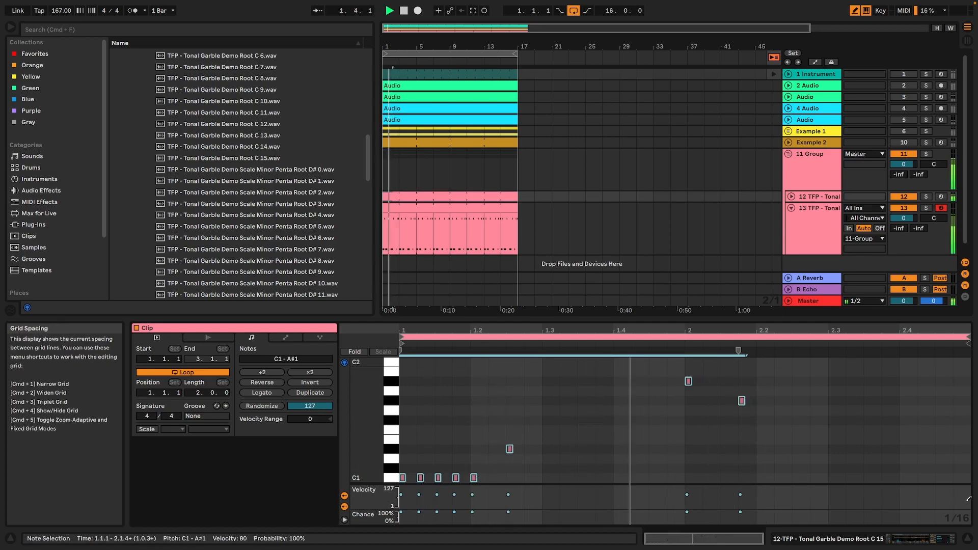
{"action": "key", "text": "shift+Tab"}
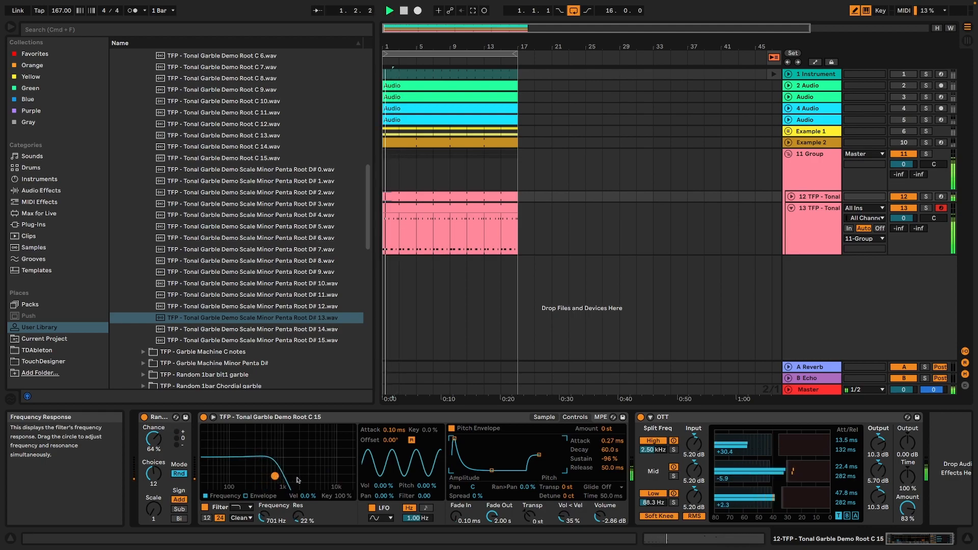
{"action": "left_click_drag", "start_coordinate": [282, 473], "coordinate": [354, 488]}
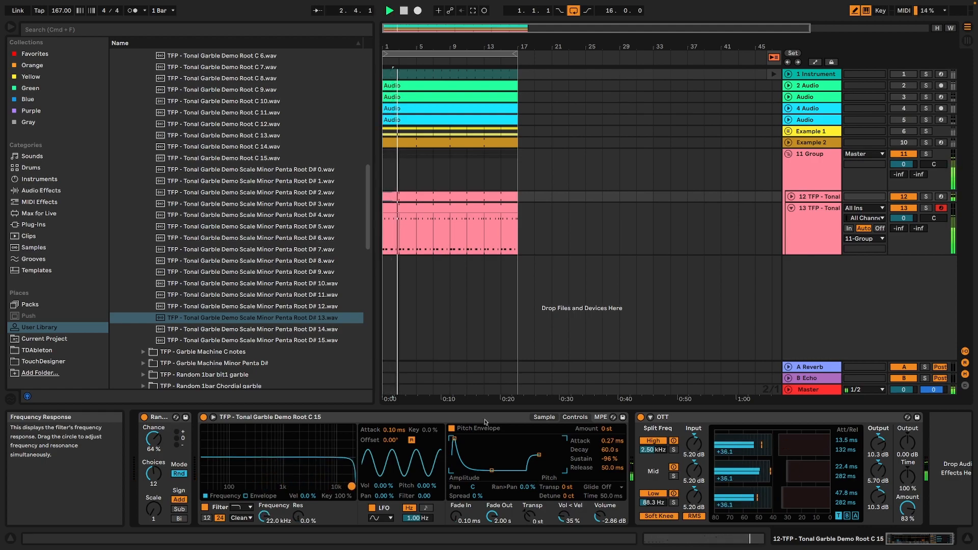
Set the sliced Simpler's transposition to -20 st.
{"action": "left_click", "coordinate": [543, 418]}
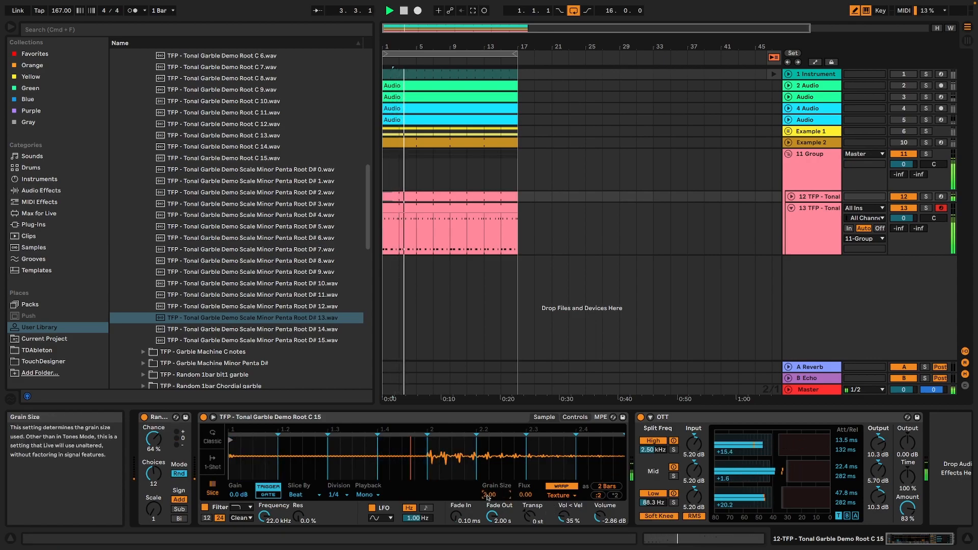
{"action": "left_click_drag", "start_coordinate": [526, 494], "coordinate": [525, 468]}
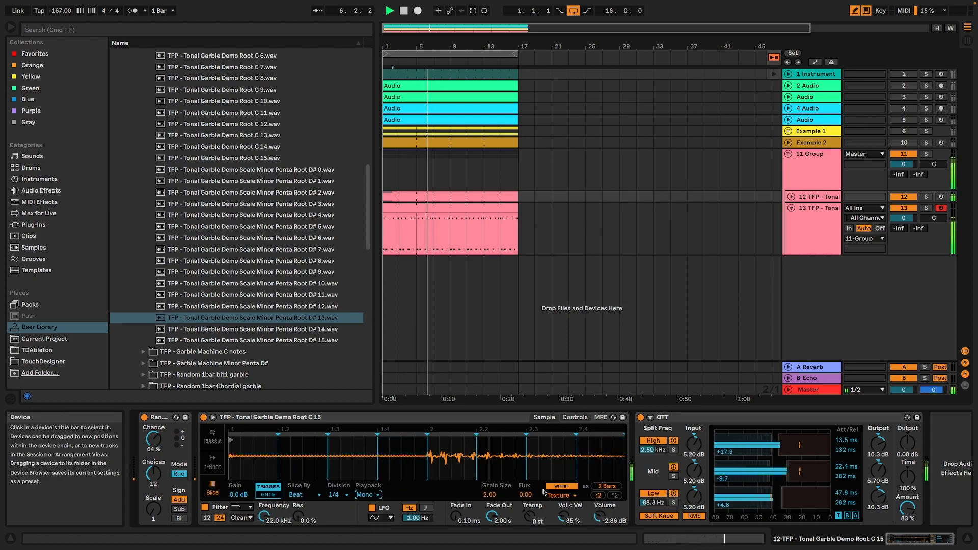
{"action": "left_click_drag", "start_coordinate": [531, 516], "coordinate": [530, 540]}
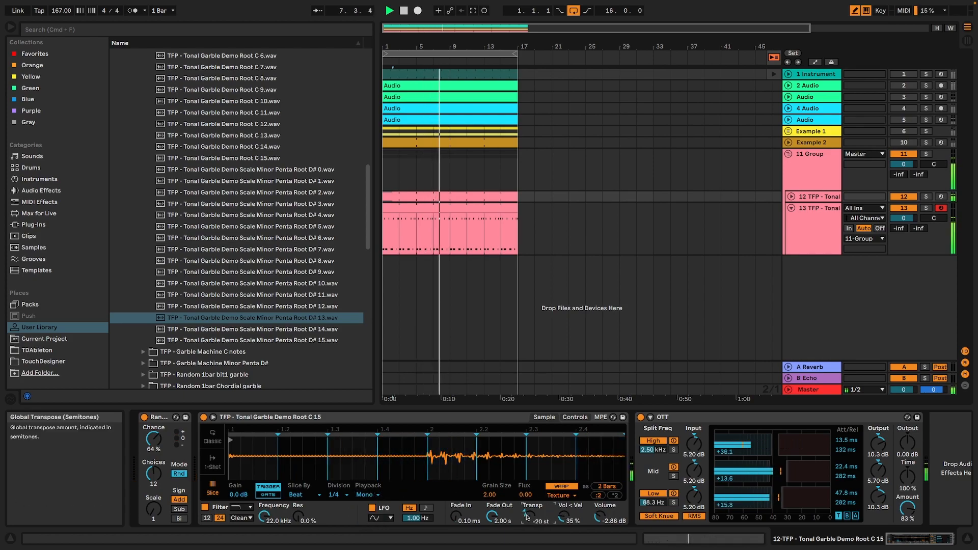
Shorten the sliced Simpler clip's loop to 0.3.0 and erase the A#1 note at 2.1.1 beyond its end.
{"action": "key", "text": "space"}
{"action": "key", "text": "space"}
{"action": "double_click", "coordinate": [420, 200]}
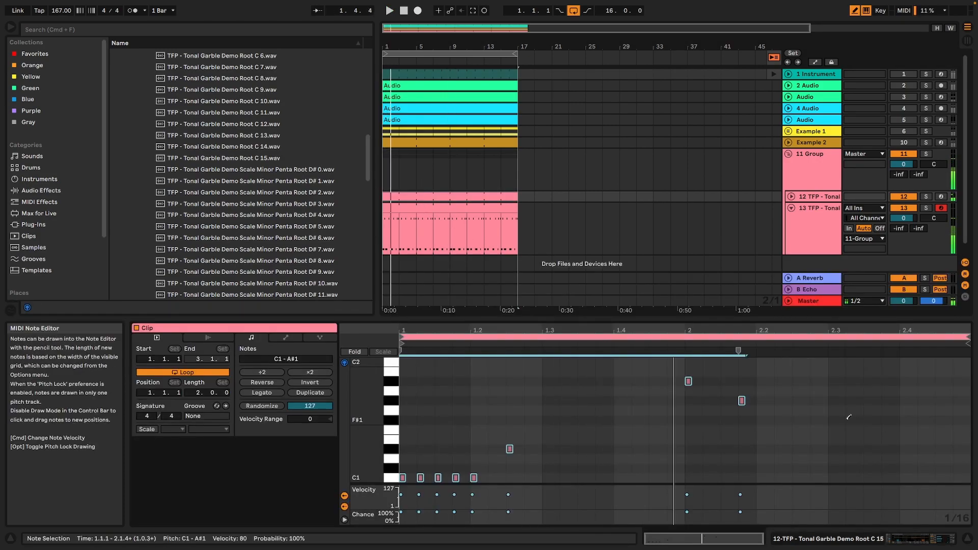
{"action": "left_click_drag", "start_coordinate": [968, 339], "coordinate": [614, 339]}
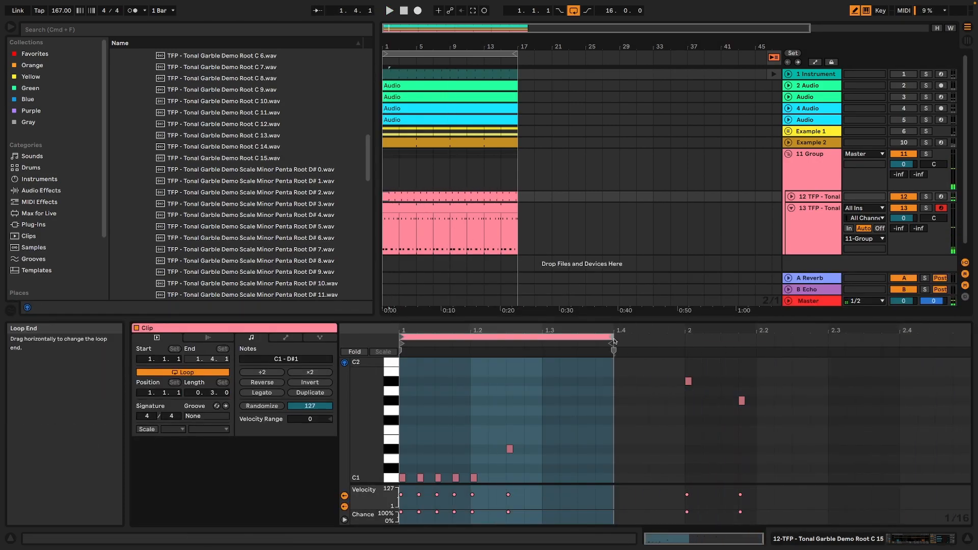
{"action": "left_click", "coordinate": [689, 379]}
{"action": "left_click", "coordinate": [742, 400]}
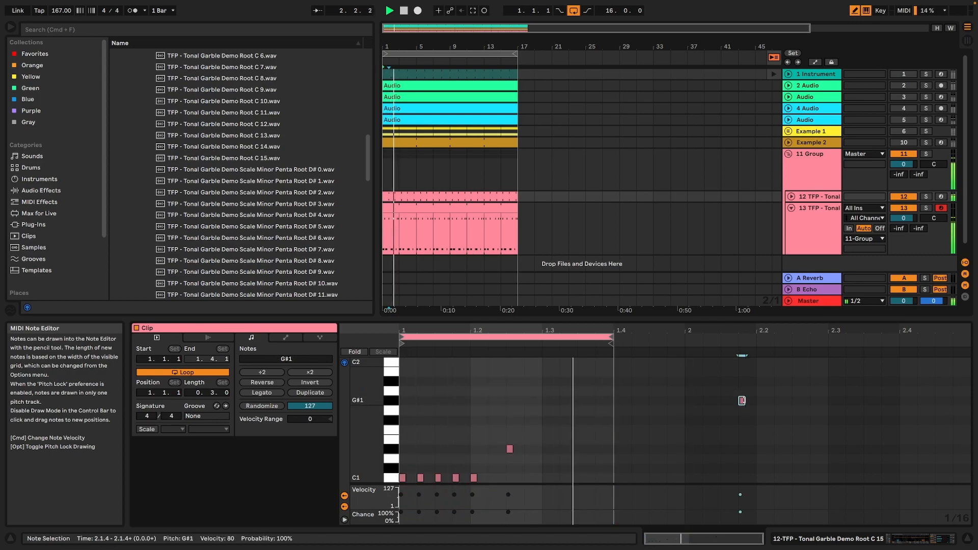
Lower the sliced Simpler's transposition to -29 st.
{"action": "left_click", "coordinate": [951, 534]}
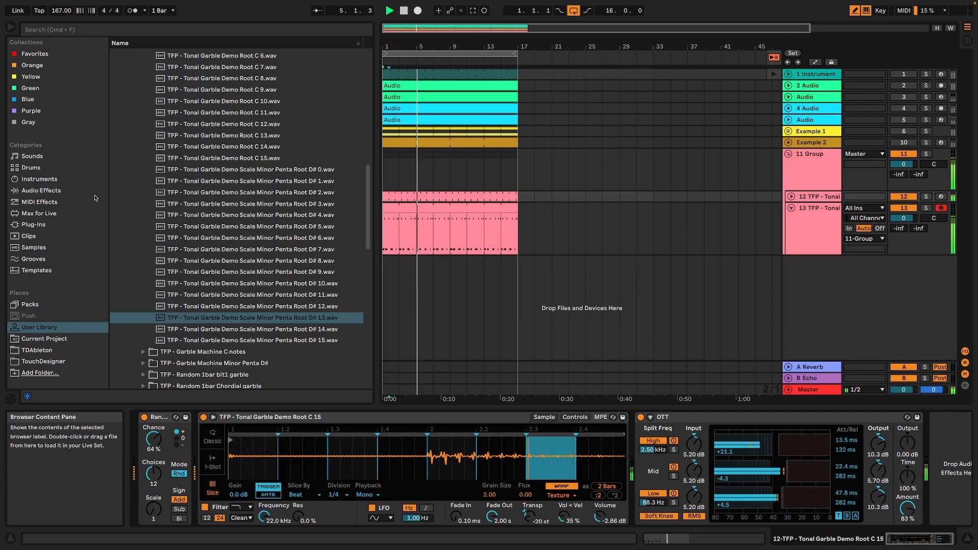
{"action": "left_click", "coordinate": [51, 191]}
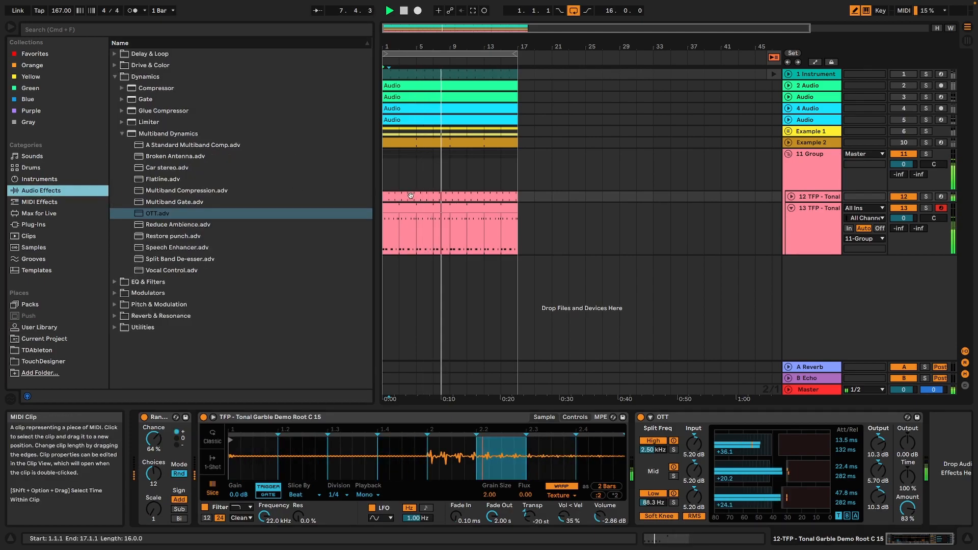
{"action": "left_click", "coordinate": [930, 539]}
{"action": "left_click", "coordinate": [930, 539]}
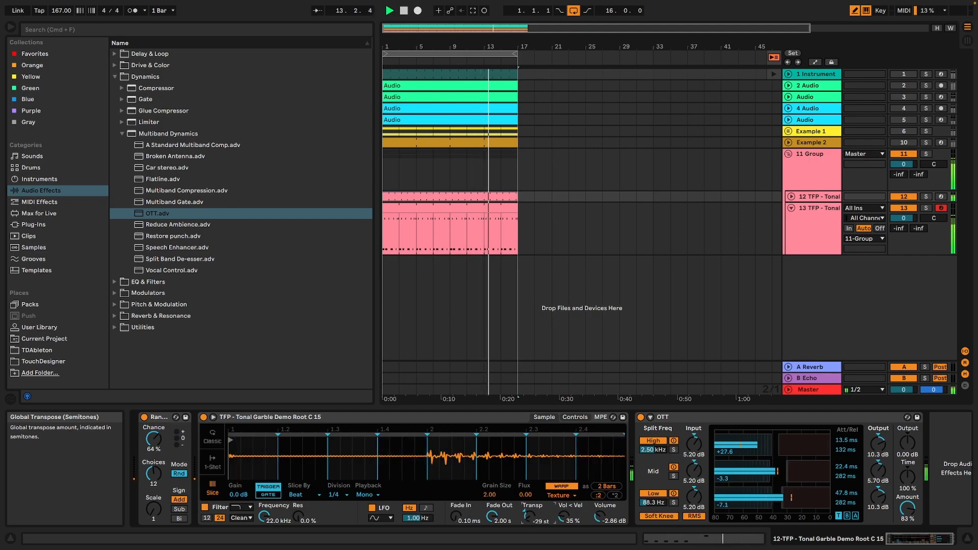
Audition garble samples from the User Library and place Tonal Garble Demo Root C 13 on a new audio track at 1.1.1.
{"action": "left_click", "coordinate": [38, 330]}
{"action": "key", "text": "space"}
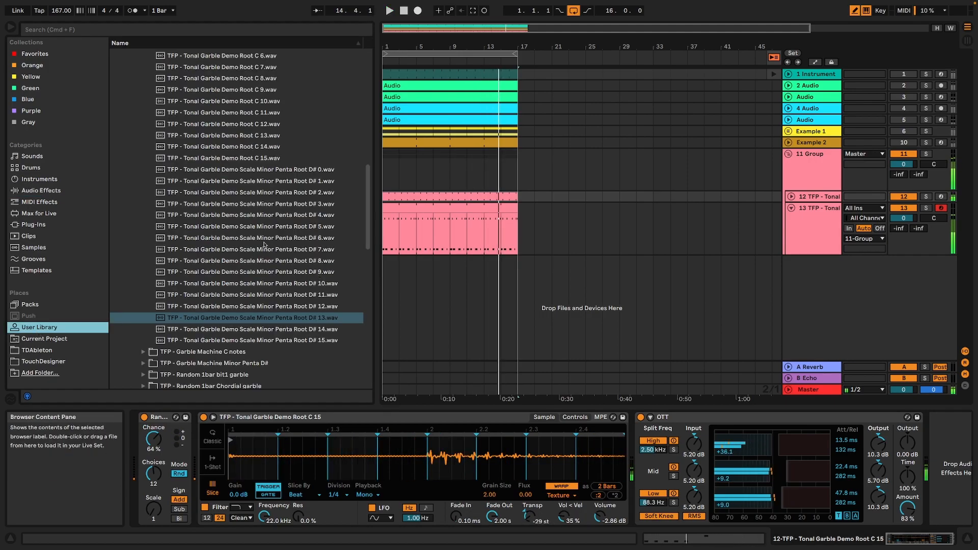
{"action": "left_click", "coordinate": [281, 238]}
{"action": "left_click", "coordinate": [213, 123]}
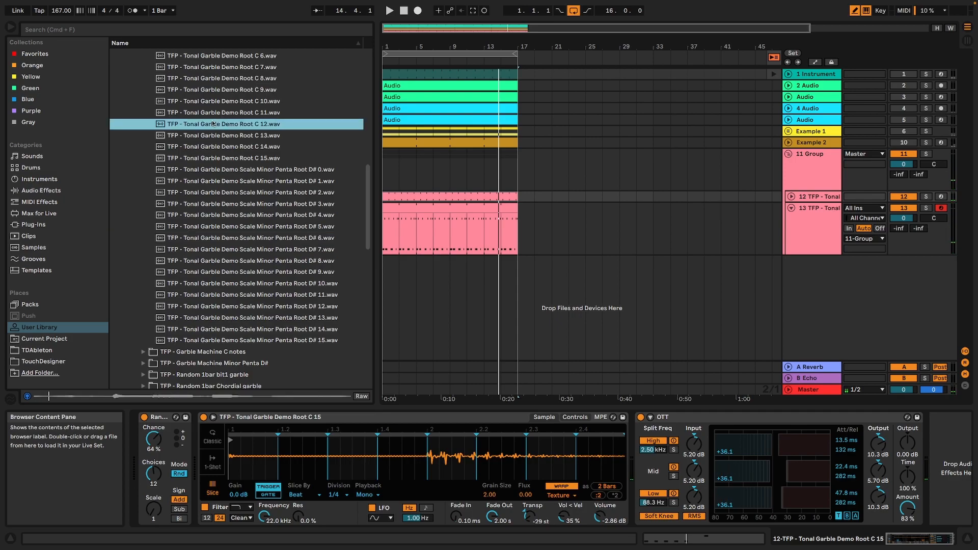
{"action": "left_click", "coordinate": [223, 136]}
{"action": "left_click_drag", "start_coordinate": [228, 138], "coordinate": [427, 307]}
{"action": "left_click_drag", "start_coordinate": [389, 278], "coordinate": [389, 272]}
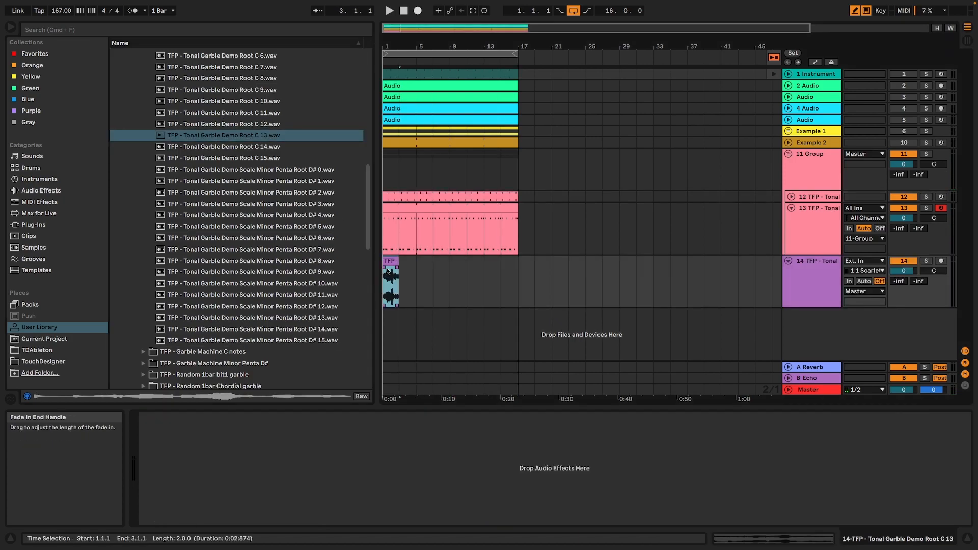
Set the Root C 13 track's sends to -29.0 dB for Reverb and -11.6 dB for Echo during playback.
{"action": "key", "text": "space"}
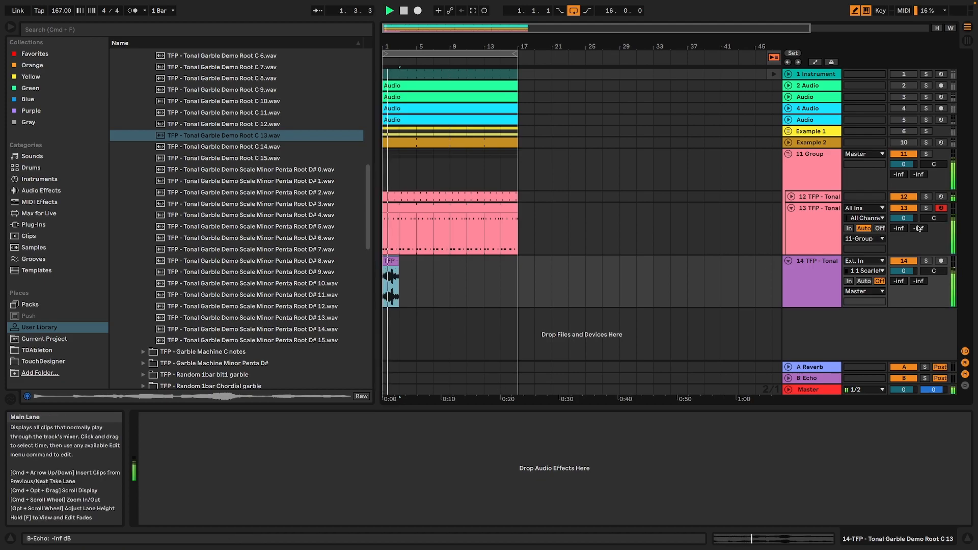
{"action": "left_click_drag", "start_coordinate": [919, 284], "coordinate": [919, 281]}
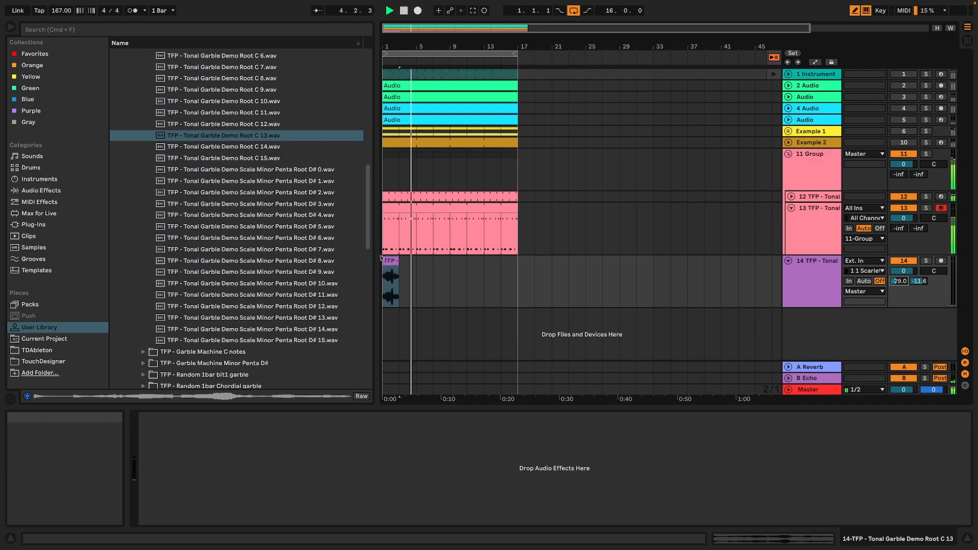
{"action": "key", "text": "space"}
Trim the start of the Root C 13 clip to 2.3.1, keeping only its last two beats.
{"action": "left_click_drag", "start_coordinate": [400, 47], "coordinate": [403, 224]}
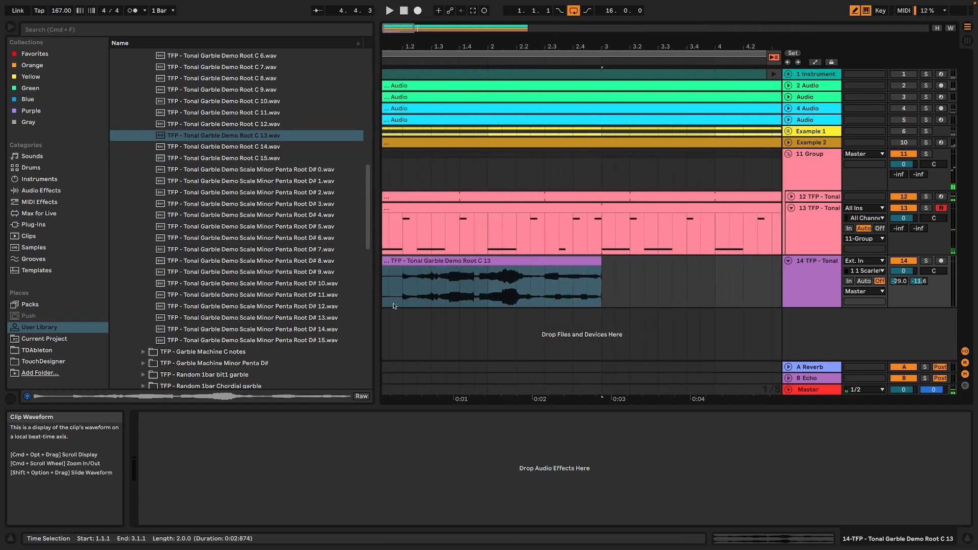
{"action": "left_click_drag", "start_coordinate": [434, 47], "coordinate": [444, 47]}
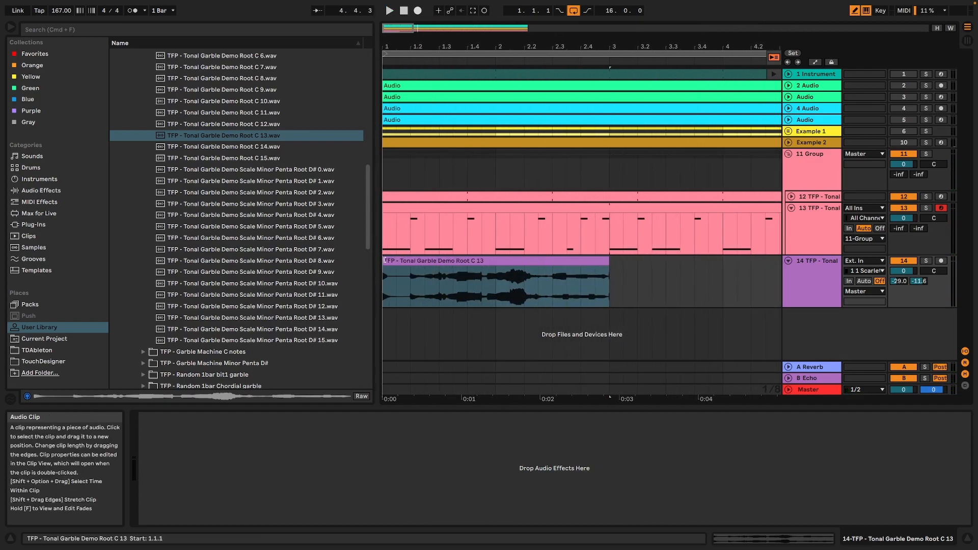
{"action": "left_click_drag", "start_coordinate": [386, 260], "coordinate": [549, 264]}
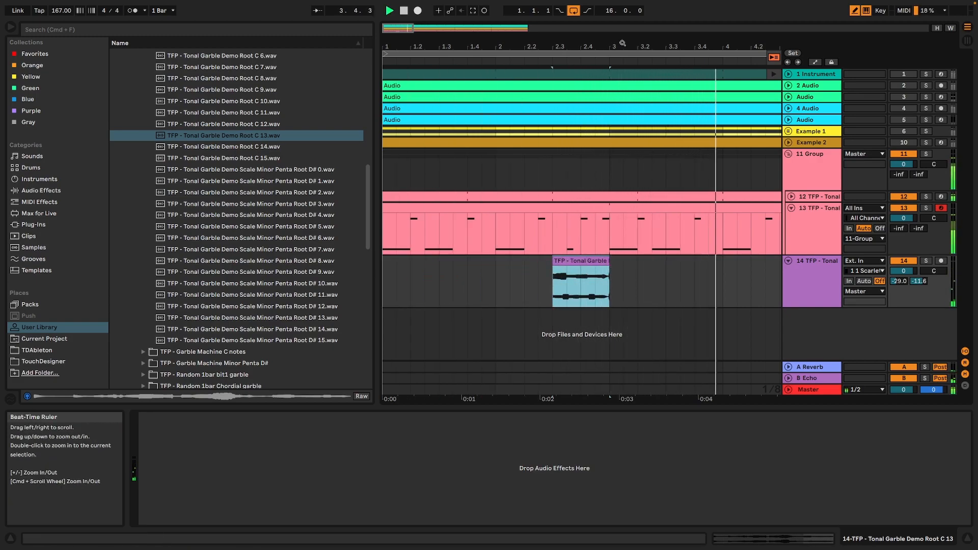
Copy the trimmed Root C 13 clip to 7.4.1, 13.4.1 and 12.1.1, and move its track into the 11 Group.
{"action": "left_click_drag", "start_coordinate": [623, 47], "coordinate": [456, 23]}
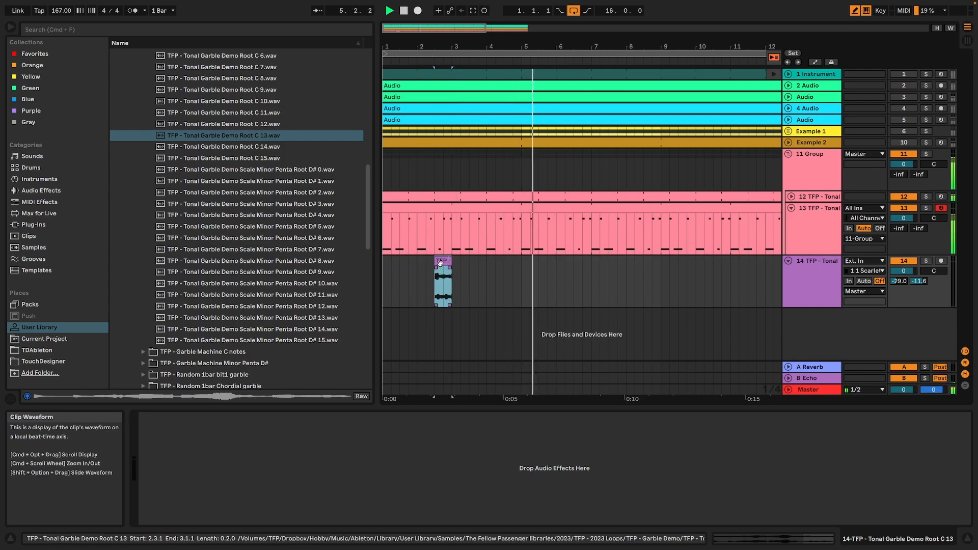
{"action": "left_click_drag", "start_coordinate": [442, 261], "coordinate": [625, 285]}
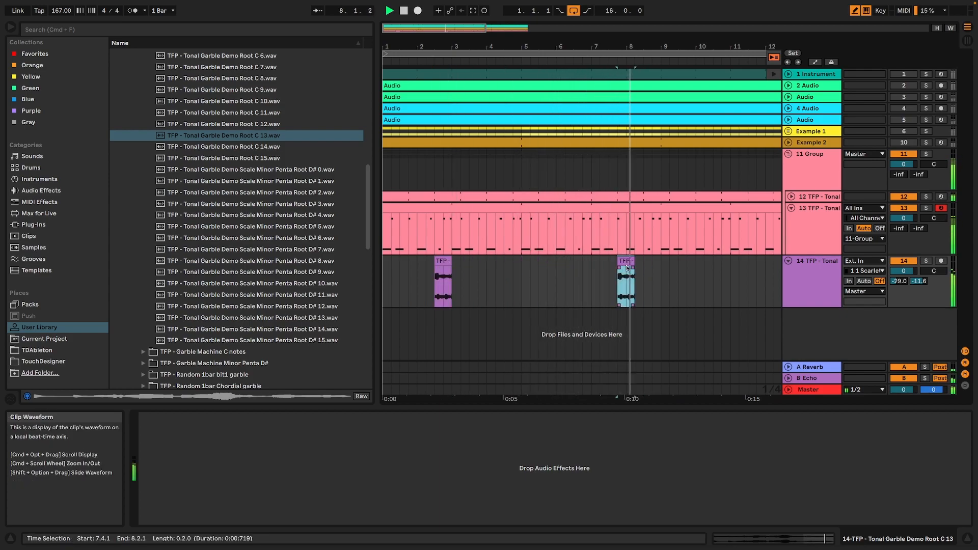
{"action": "left_click_drag", "start_coordinate": [589, 47], "coordinate": [587, 23]}
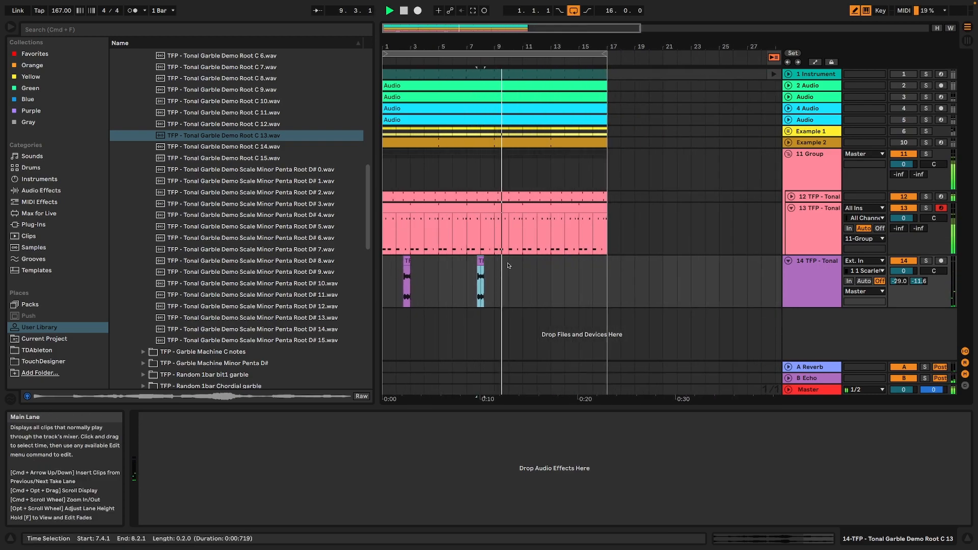
{"action": "left_click_drag", "start_coordinate": [481, 261], "coordinate": [566, 263]}
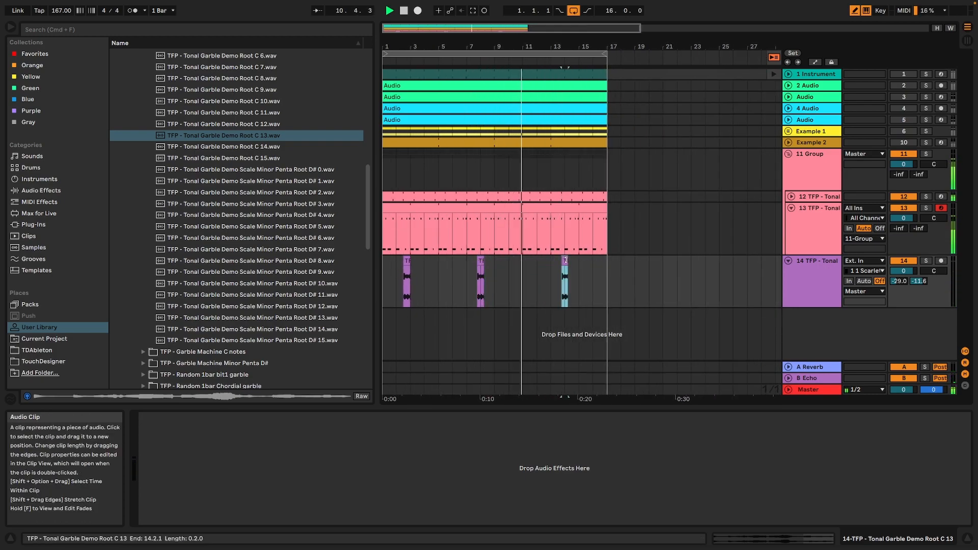
{"action": "left_click_drag", "start_coordinate": [814, 272], "coordinate": [807, 246]}
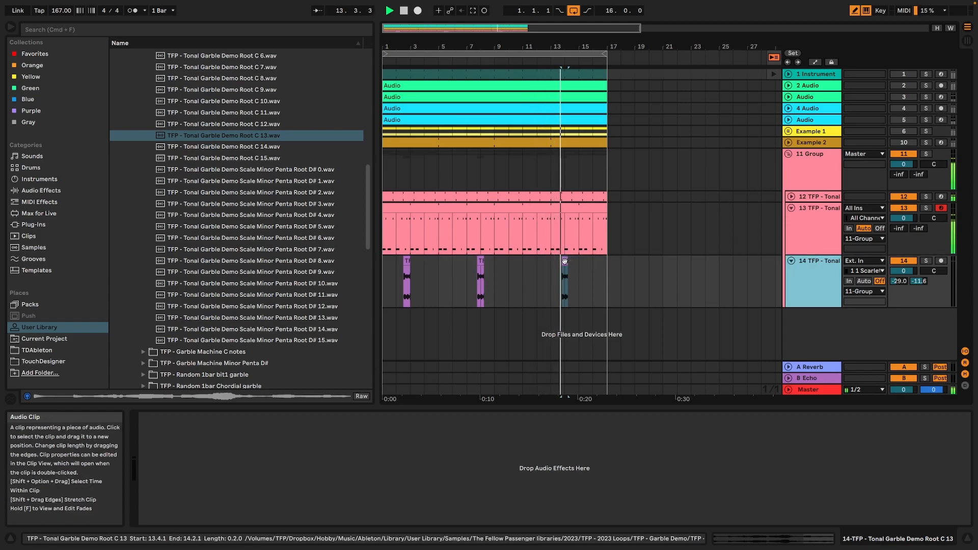
{"action": "left_click_drag", "start_coordinate": [564, 261], "coordinate": [540, 261]}
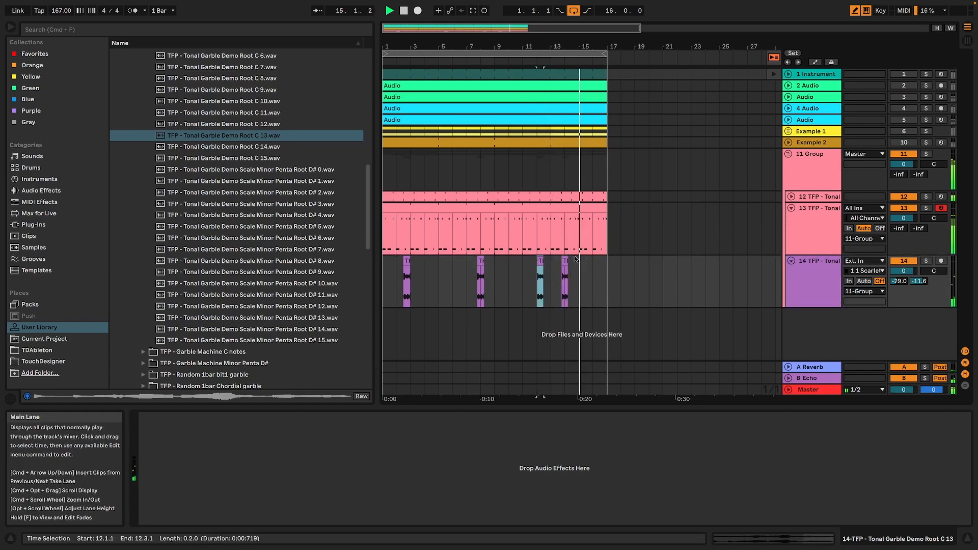
Place Tonal Garble Demo Root C 11 on a new audio track at 1.1.1 and move that track into the 11 Group.
{"action": "left_click", "coordinate": [238, 113]}
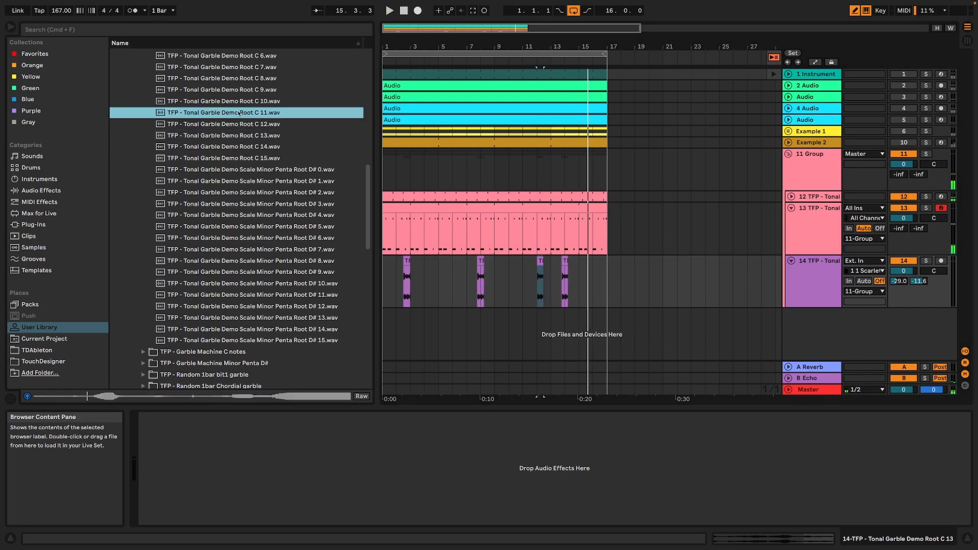
{"action": "left_click_drag", "start_coordinate": [239, 113], "coordinate": [526, 339]}
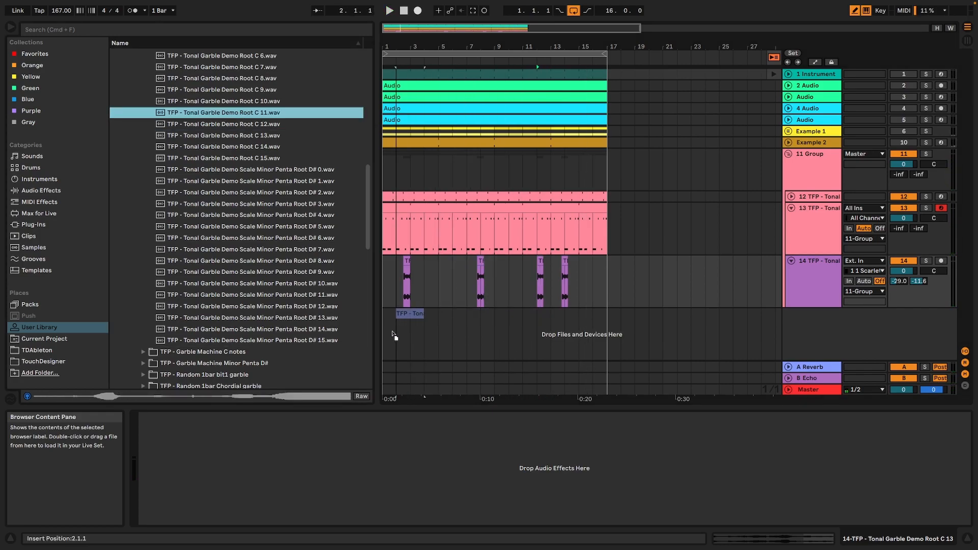
{"action": "left_click_drag", "start_coordinate": [385, 332], "coordinate": [386, 332]}
{"action": "left_click_drag", "start_coordinate": [830, 301], "coordinate": [830, 303]}
Cut the sections from 1.2.3 to 1.3.3 and from 2.3.1 to the end out of the Root C 11 clip.
{"action": "left_click_drag", "start_coordinate": [401, 46], "coordinate": [448, 90]}
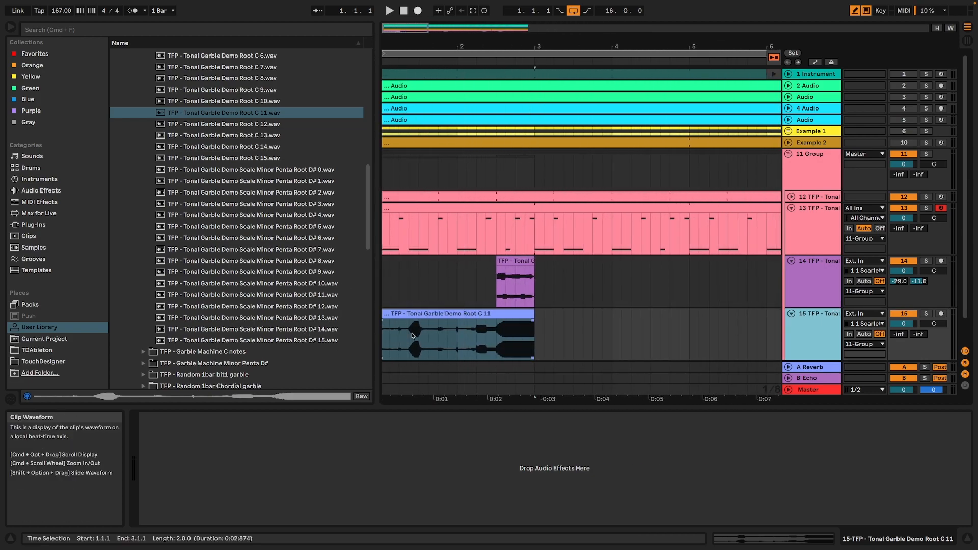
{"action": "left_click_drag", "start_coordinate": [413, 336], "coordinate": [419, 328]}
{"action": "key", "text": "Delete"}
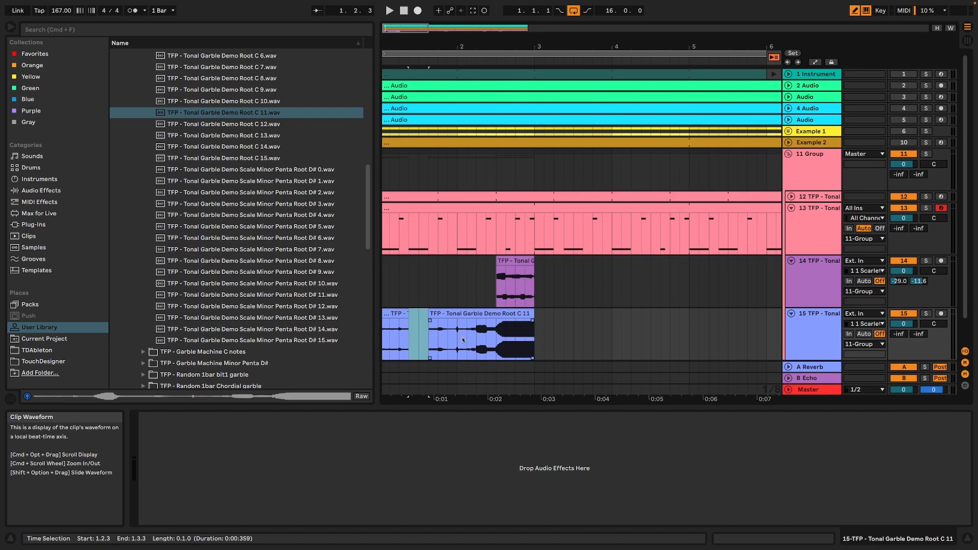
{"action": "left_click_drag", "start_coordinate": [504, 340], "coordinate": [514, 325]}
{"action": "key", "text": "Delete"}
Change the first Root C 11 fragment's transient loop mode and transpose the fragment to +21 st.
{"action": "left_click", "coordinate": [394, 313]}
{"action": "double_click", "coordinate": [396, 314]}
{"action": "left_click", "coordinate": [252, 385]}
{"action": "left_click_drag", "start_coordinate": [323, 391], "coordinate": [323, 377]}
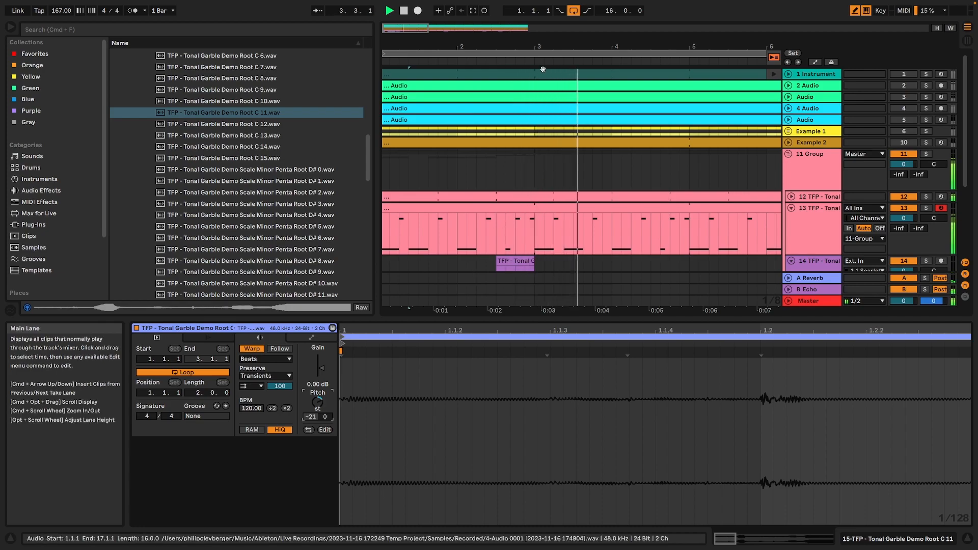
Copy the second Root C 11 fragment to 4.3.3, 6.3.3 and 8.3.3, with the copies transposed to -22 st.
{"action": "left_click_drag", "start_coordinate": [511, 48], "coordinate": [511, 20]}
{"action": "scroll", "coordinate": [421, 201], "scroll_direction": "down", "scroll_amount": 5}
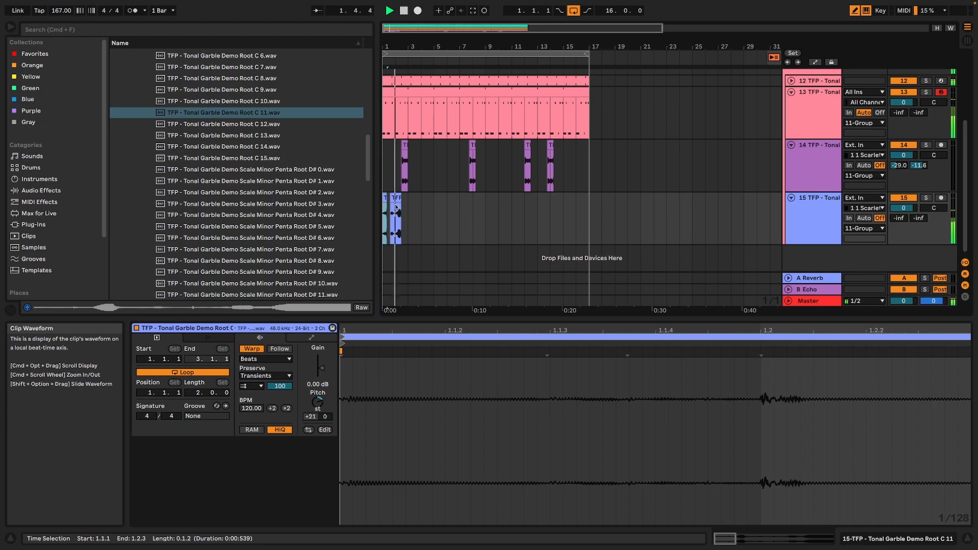
{"action": "left_click_drag", "start_coordinate": [395, 197], "coordinate": [434, 198]}
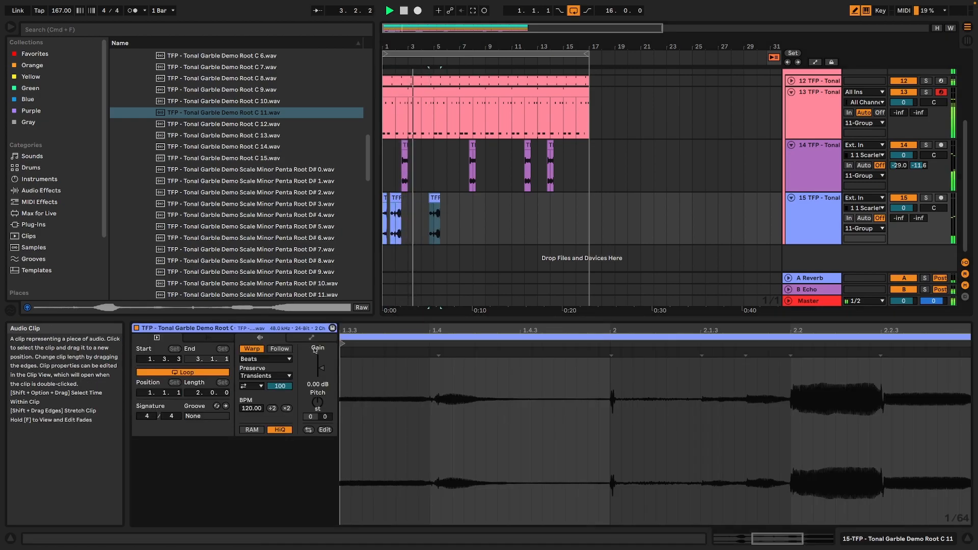
{"action": "key", "text": "space"}
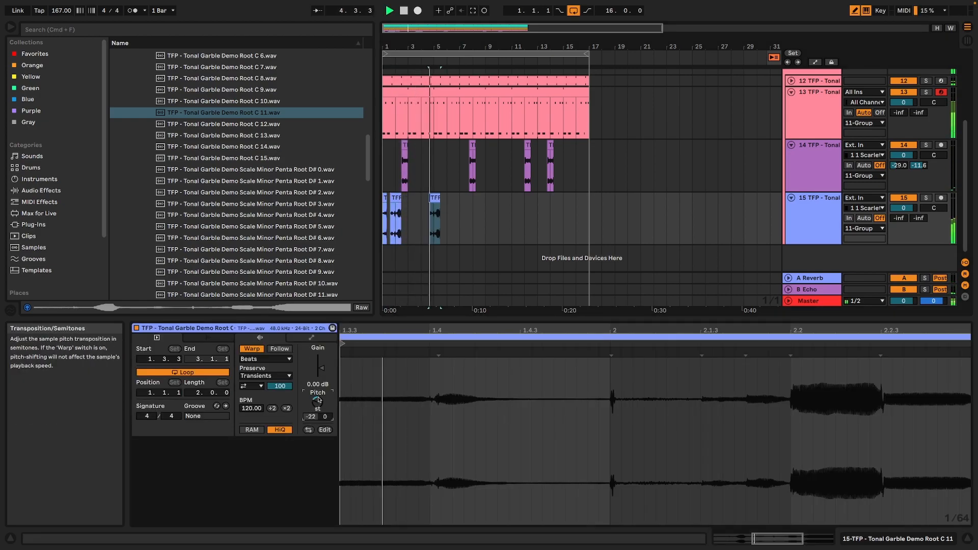
{"action": "left_click_drag", "start_coordinate": [436, 195], "coordinate": [489, 205]}
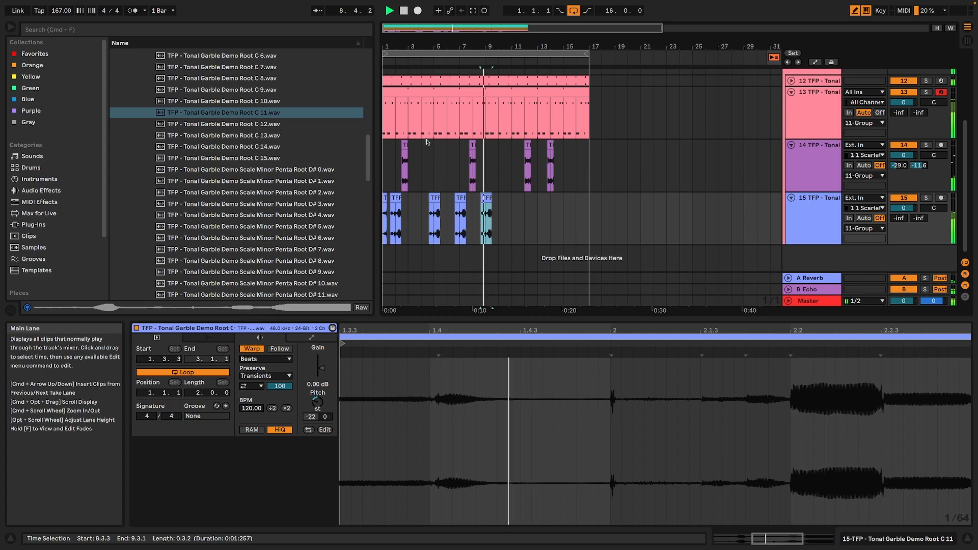
Consolidate the four Root C 13 clips into a single clip from 2.3.1 to 14.2.1.
{"action": "left_click", "coordinate": [405, 145]}
{"action": "left_click", "coordinate": [551, 146], "text": "shift"}
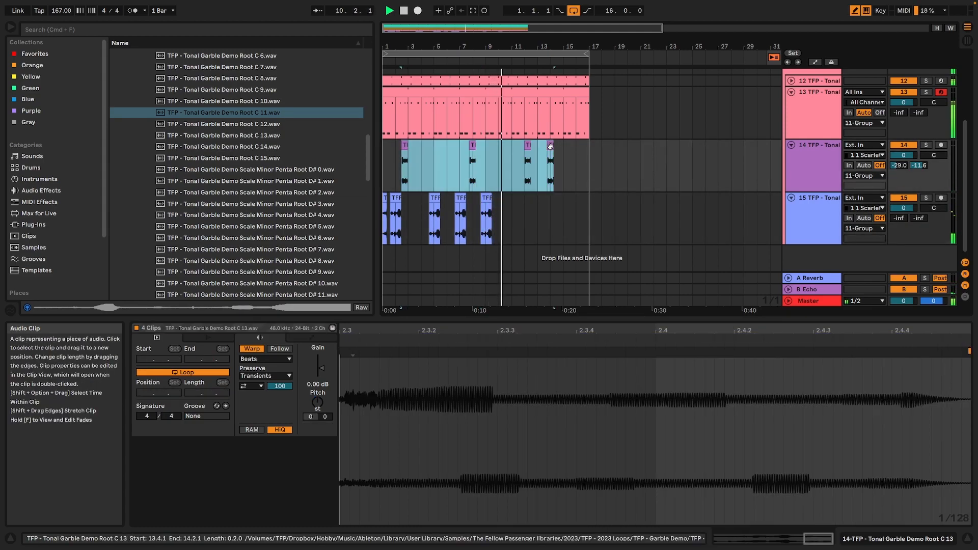
{"action": "key", "text": "r"}
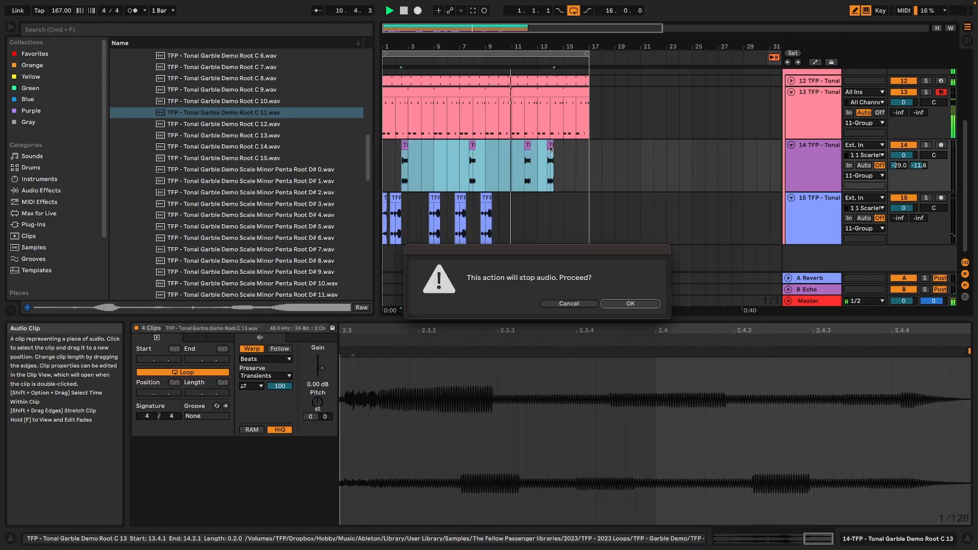
{"action": "left_click", "coordinate": [654, 304]}
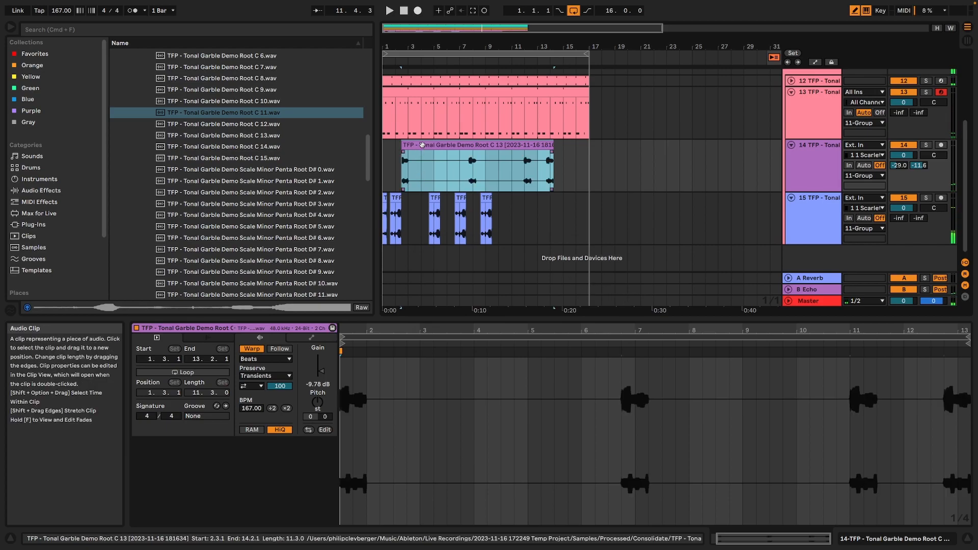
{"action": "left_click", "coordinate": [422, 145]}
{"action": "right_click", "coordinate": [422, 144]}
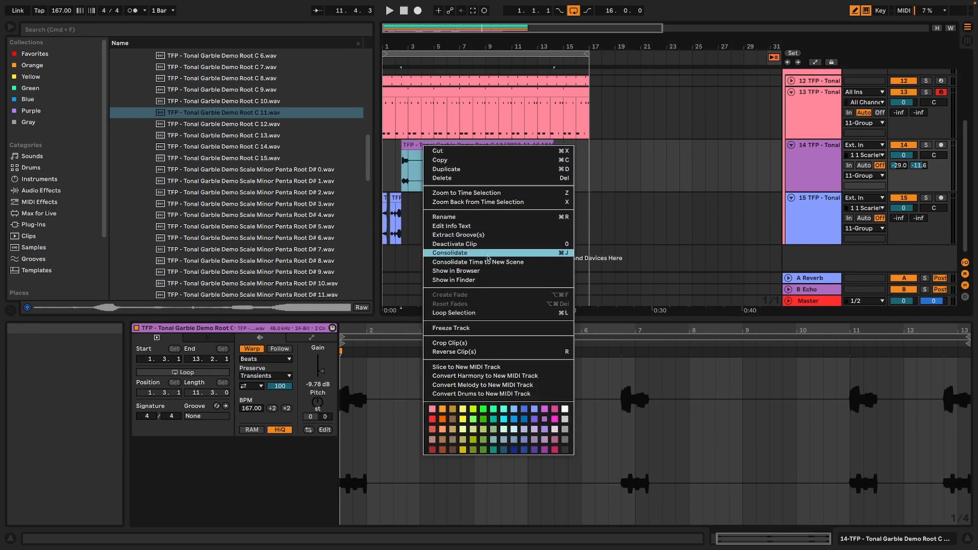
{"action": "left_click", "coordinate": [410, 144]}
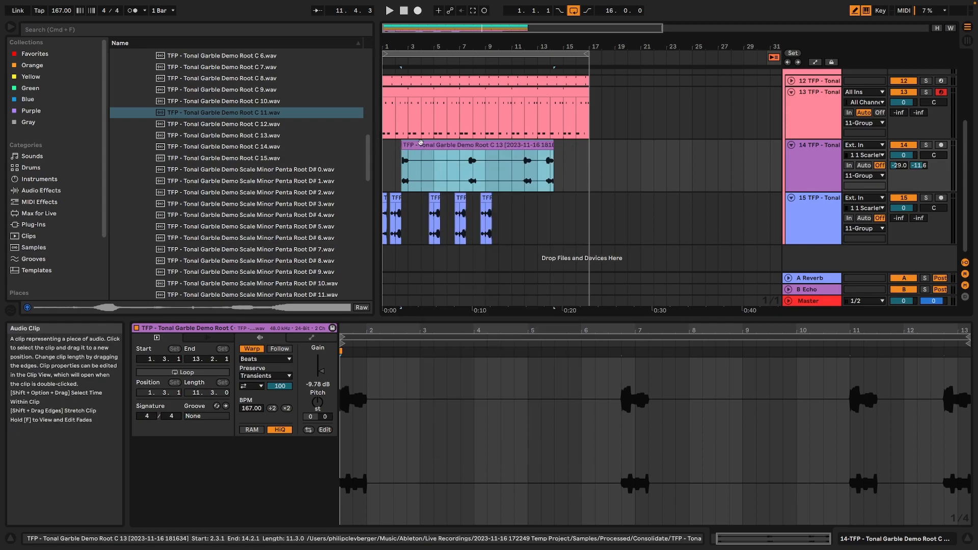
Try transposing the consolidated Root C 13 clip by -12 st during playback, and reset its pitch to 0.
{"action": "key", "text": "space"}
{"action": "double_click", "coordinate": [432, 145]}
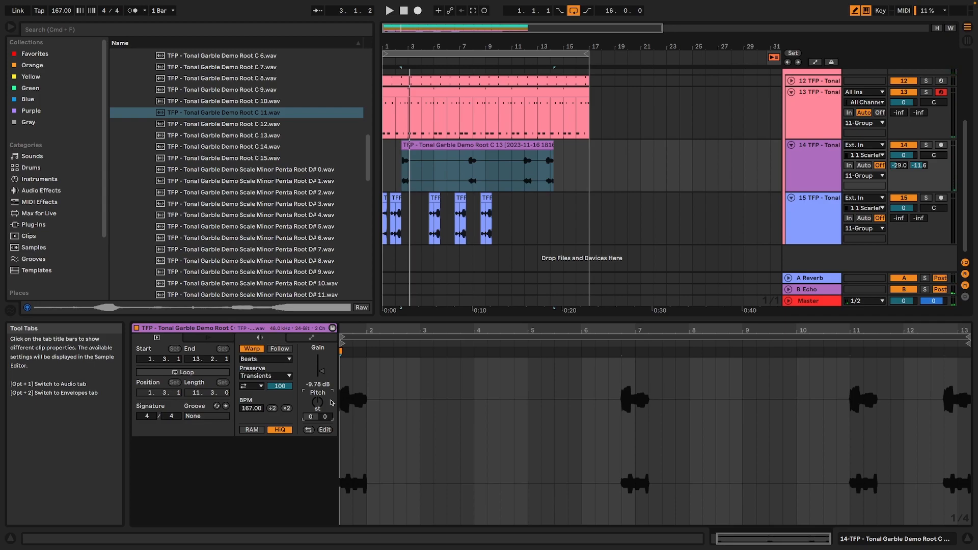
{"action": "key", "text": "space"}
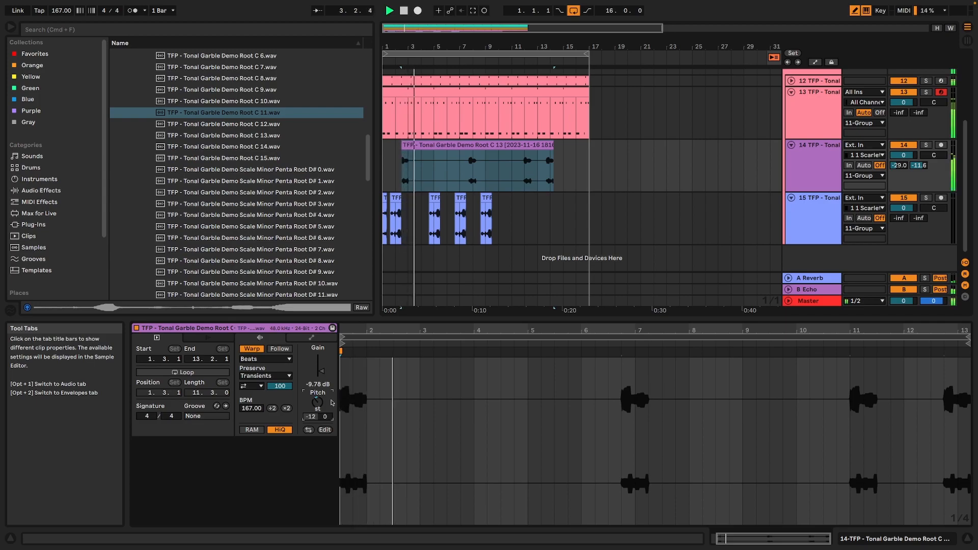
{"action": "double_click", "coordinate": [318, 405]}
{"action": "key", "text": "space"}
{"action": "key", "text": "space"}
{"action": "key", "text": "space"}
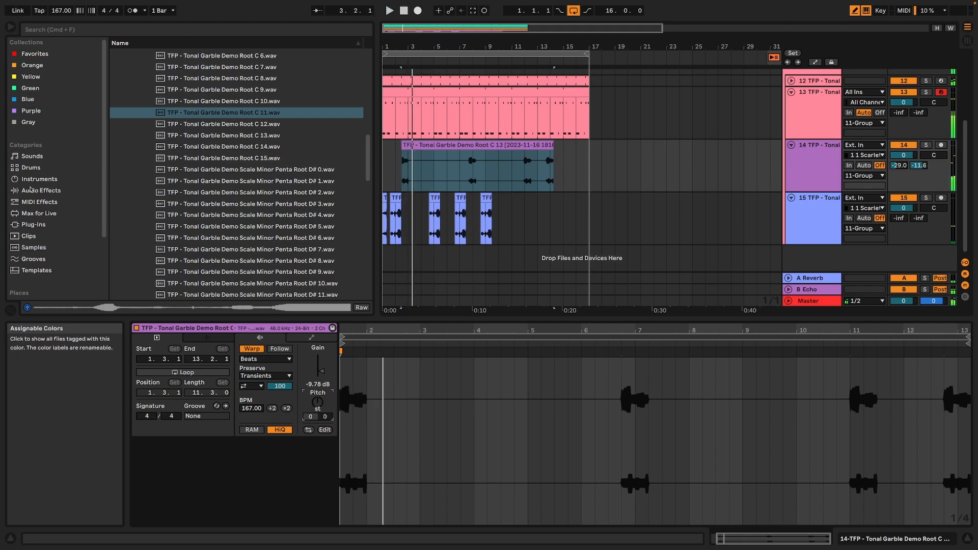
Add an Auto Filter from the EQ & Filters audio effects to track 14.
{"action": "left_click", "coordinate": [43, 190]}
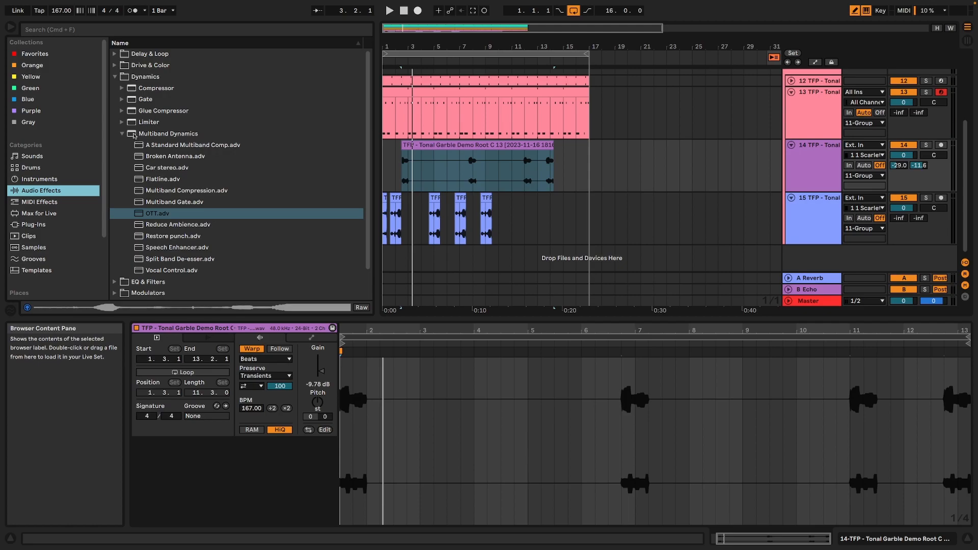
{"action": "left_click", "coordinate": [114, 77]}
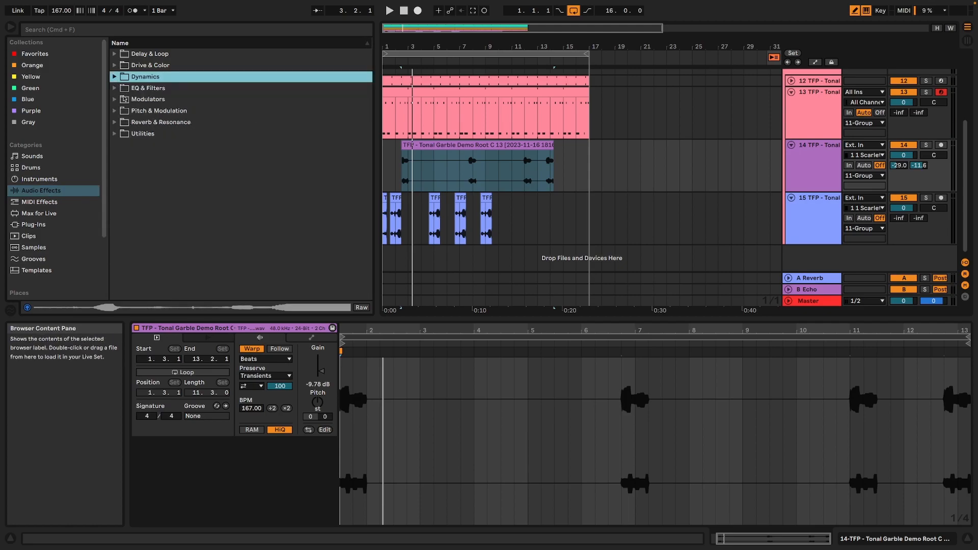
{"action": "left_click", "coordinate": [115, 90]}
{"action": "left_click", "coordinate": [157, 100]}
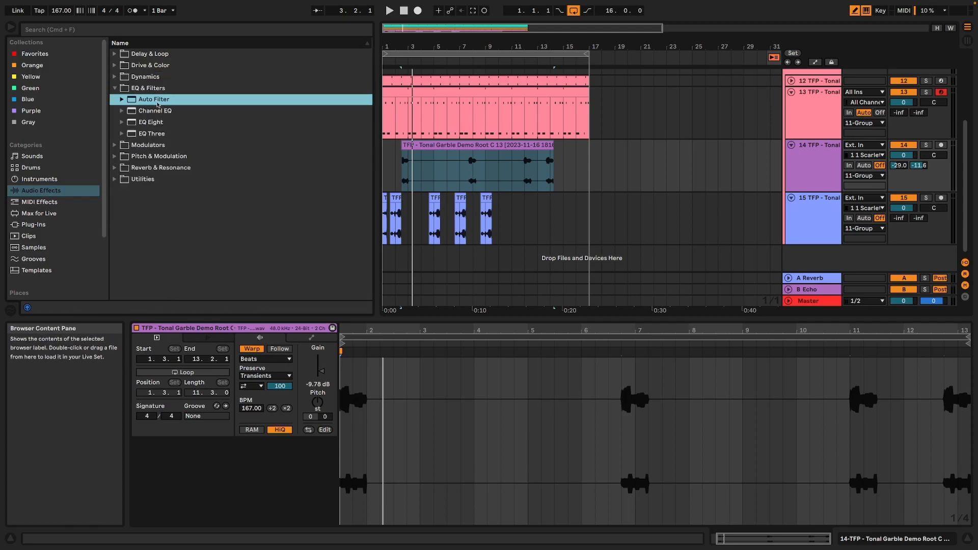
{"action": "left_click_drag", "start_coordinate": [813, 173], "coordinate": [814, 173]}
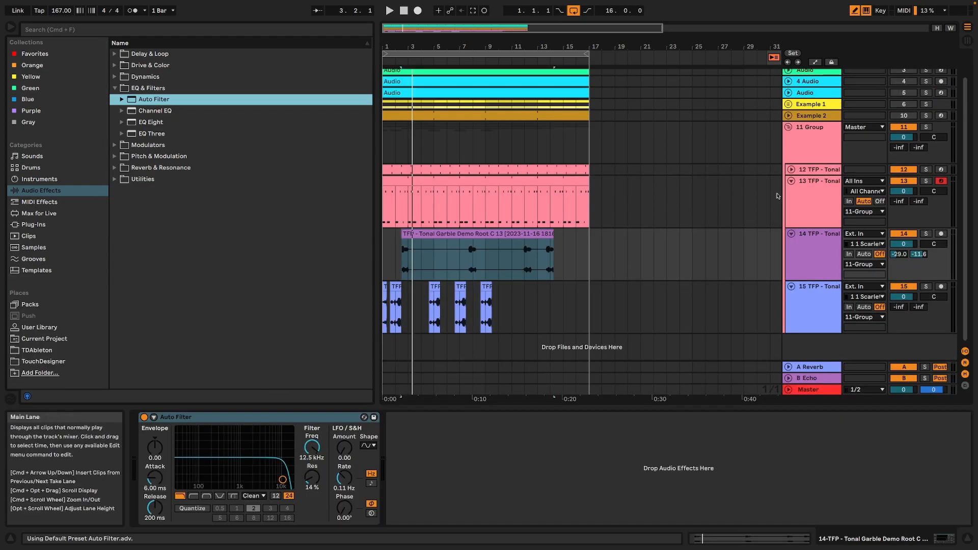
Change track 14's Auto Filter to high-pass, with the cutoff at 495 Hz and resonance at 19%.
{"action": "left_click", "coordinate": [192, 496]}
{"action": "key", "text": "space"}
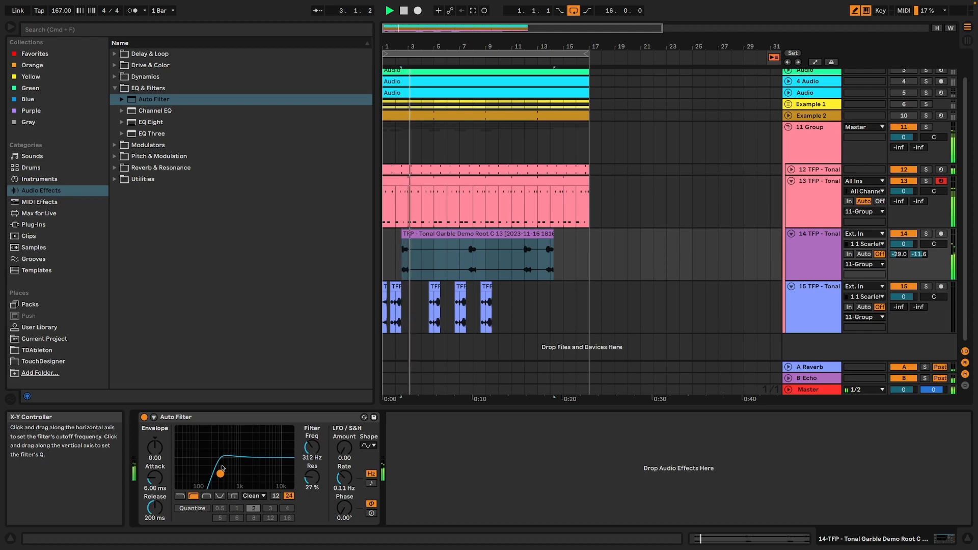
{"action": "left_click_drag", "start_coordinate": [221, 471], "coordinate": [228, 478]}
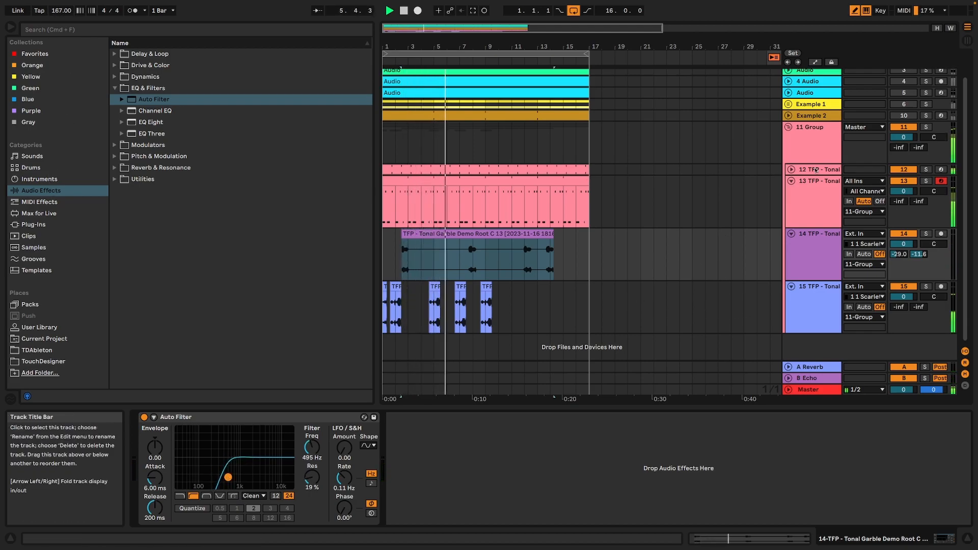
Add a Drum Buss from the Drive & Color effects to 11 Group.
{"action": "scroll", "coordinate": [847, 171], "scroll_direction": "up", "scroll_amount": 2}
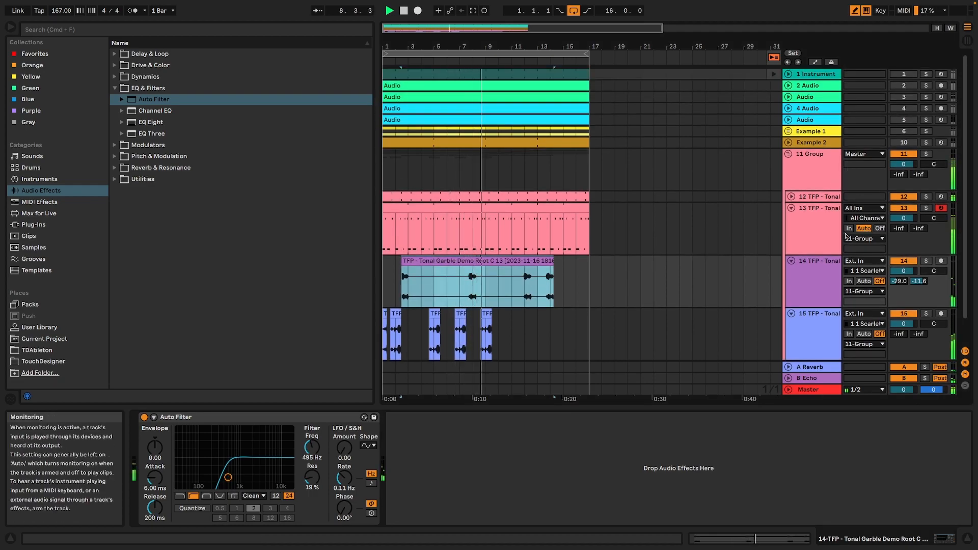
{"action": "left_click", "coordinate": [808, 178]}
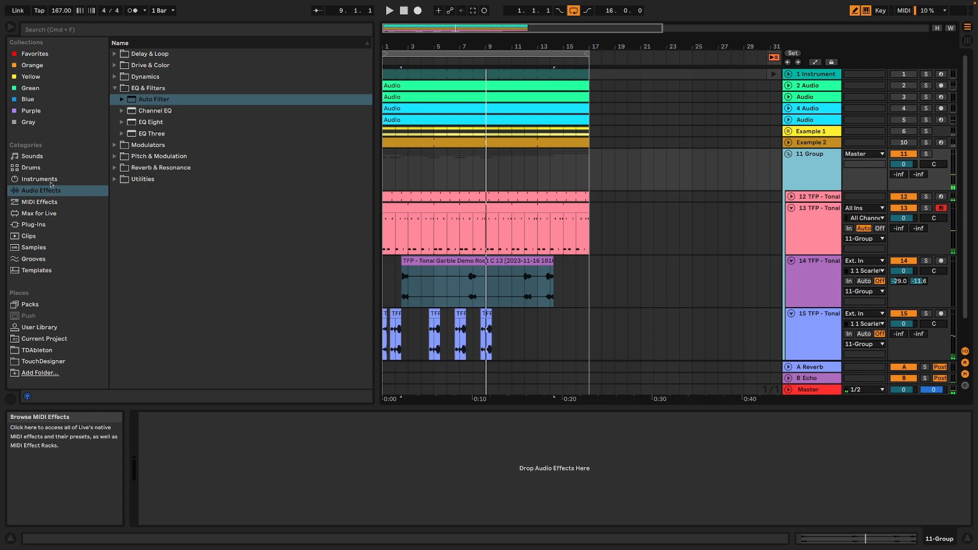
{"action": "left_click", "coordinate": [116, 69]}
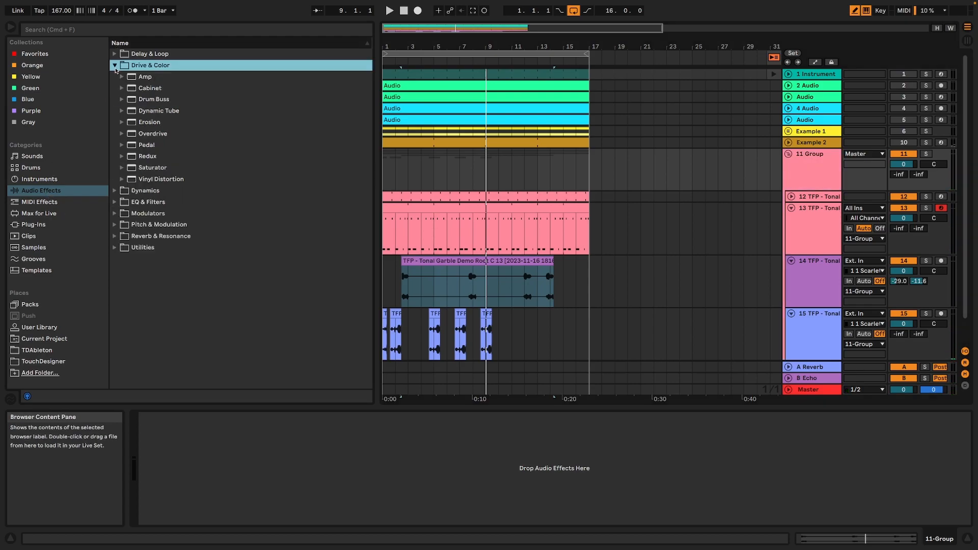
{"action": "double_click", "coordinate": [157, 100]}
Enable the Drum Buss compressor, and set its output gain to -5.15 dB and transients to 0.28.
{"action": "left_click", "coordinate": [290, 441]}
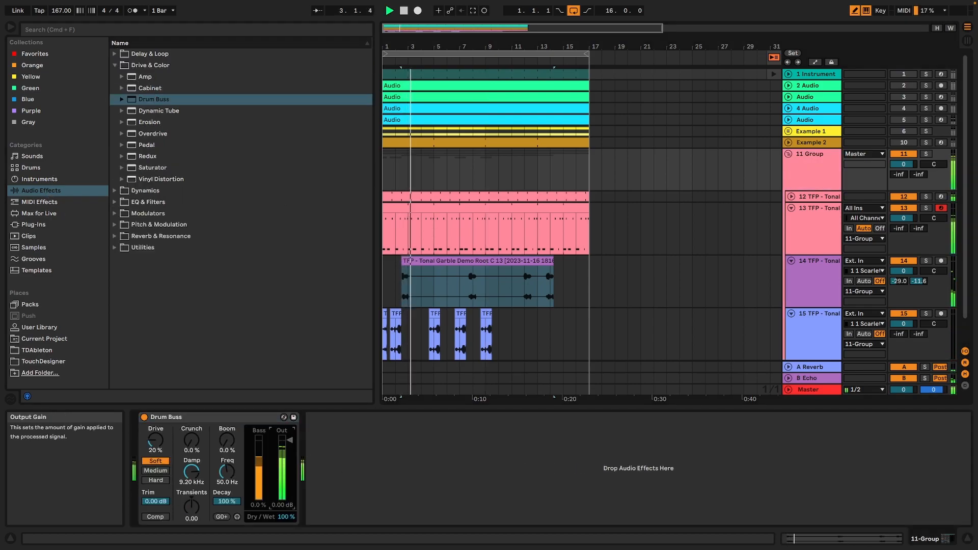
{"action": "left_click", "coordinate": [155, 516]}
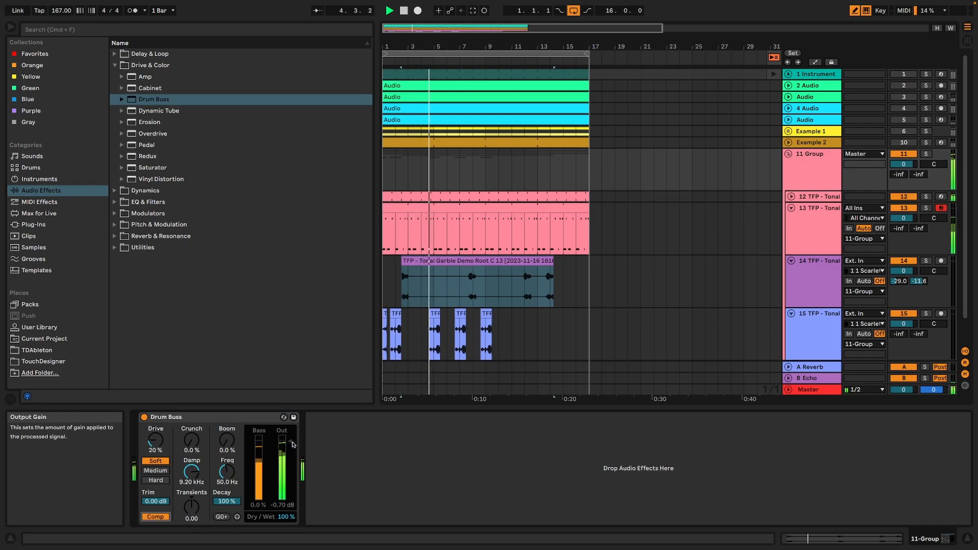
{"action": "left_click_drag", "start_coordinate": [191, 507], "coordinate": [191, 504]}
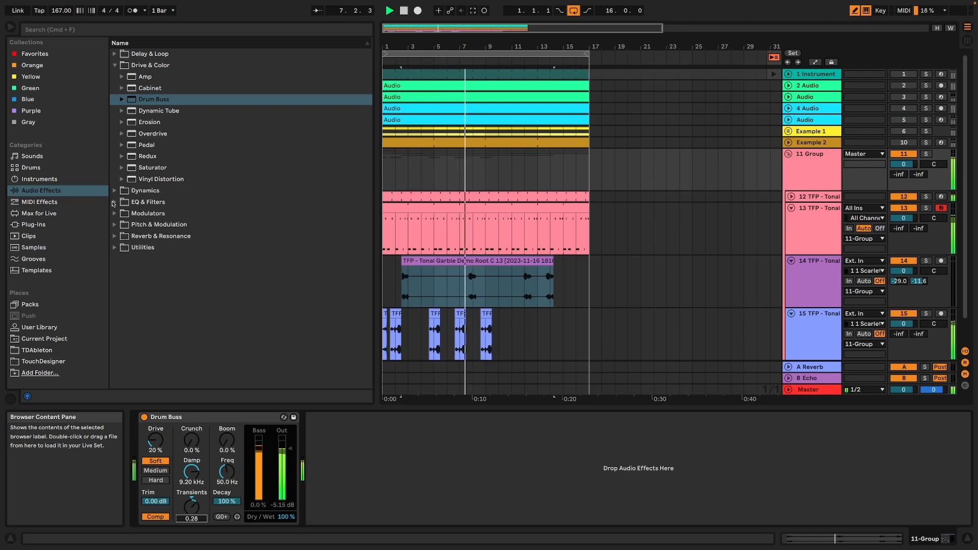
Add EQ Eight after the Drum Buss on 11 Group and set it to M/S mode, editing the side channel.
{"action": "left_click", "coordinate": [113, 204]}
{"action": "left_click_drag", "start_coordinate": [151, 123], "coordinate": [418, 489]}
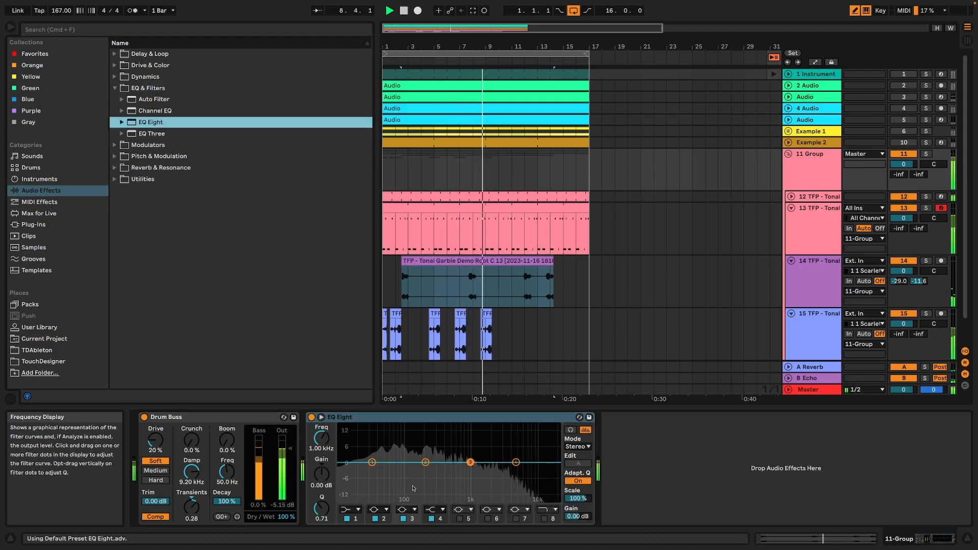
{"action": "key", "text": "space"}
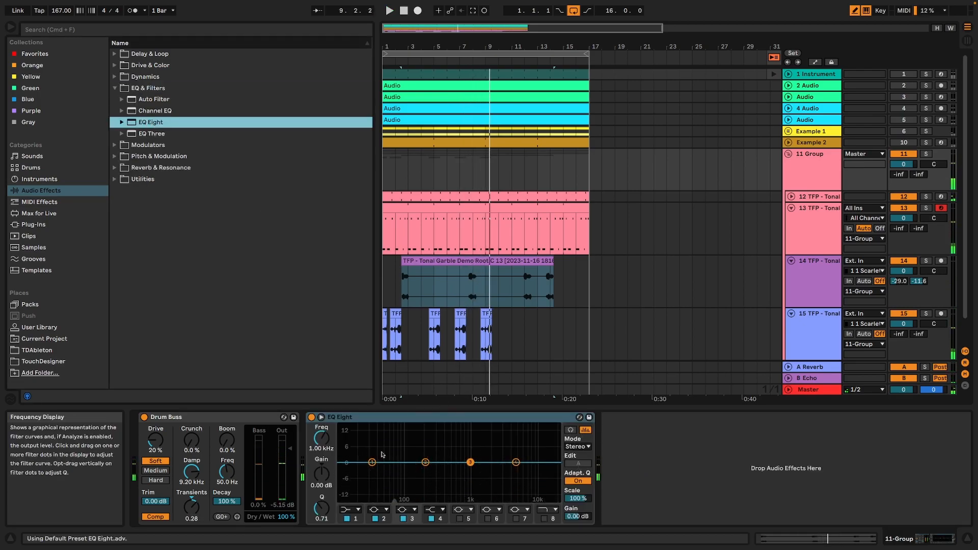
{"action": "left_click", "coordinate": [577, 446]}
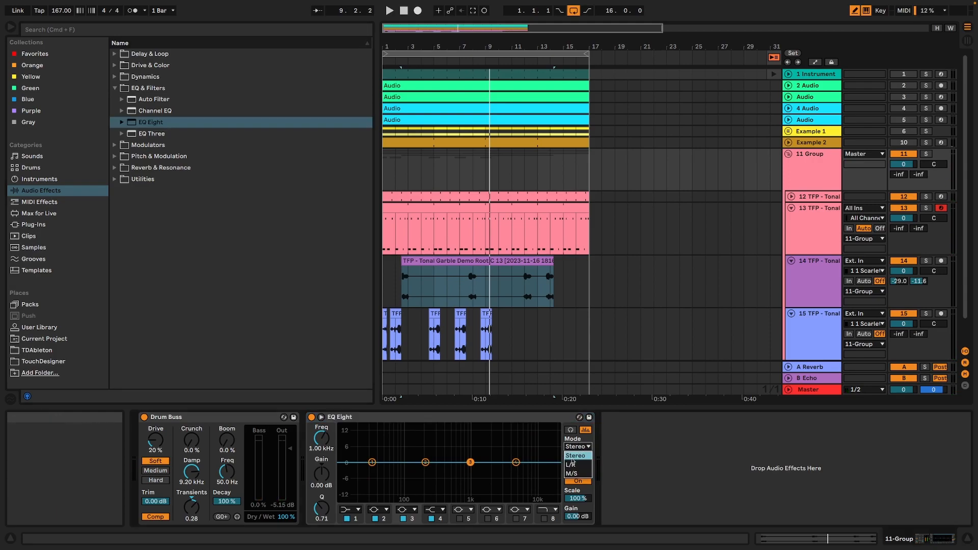
{"action": "left_click", "coordinate": [578, 463]}
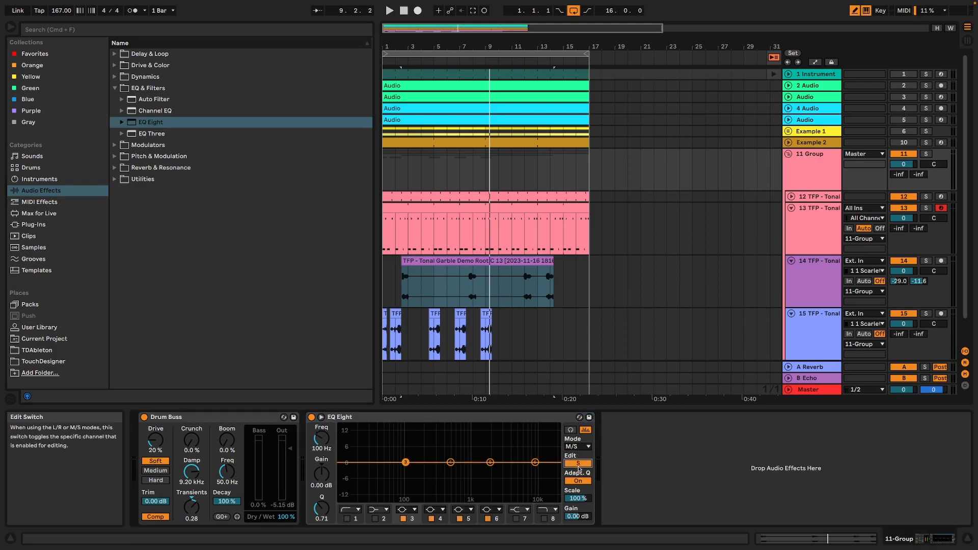
Make filter 3 of the EQ Eight side channel a steep low cut at 86.1 Hz with a Q of 0.58.
{"action": "left_click", "coordinate": [357, 510]}
{"action": "left_click", "coordinate": [346, 439]}
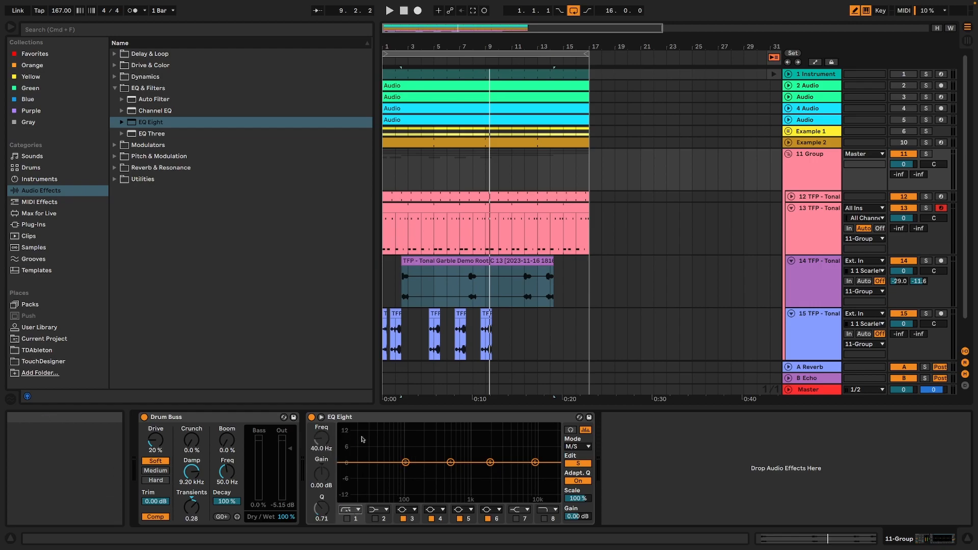
{"action": "left_click", "coordinate": [408, 509]}
{"action": "left_click", "coordinate": [387, 471]}
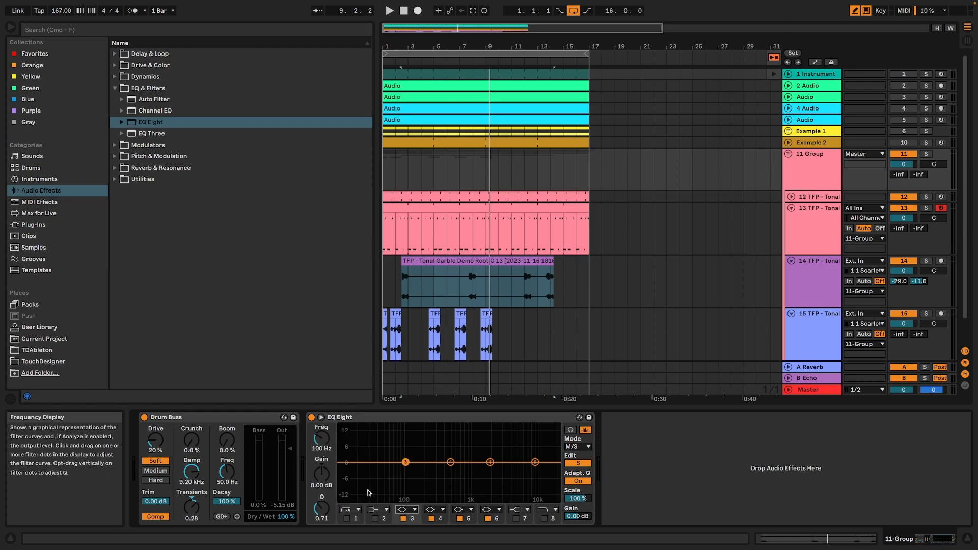
{"action": "left_click", "coordinate": [404, 509]}
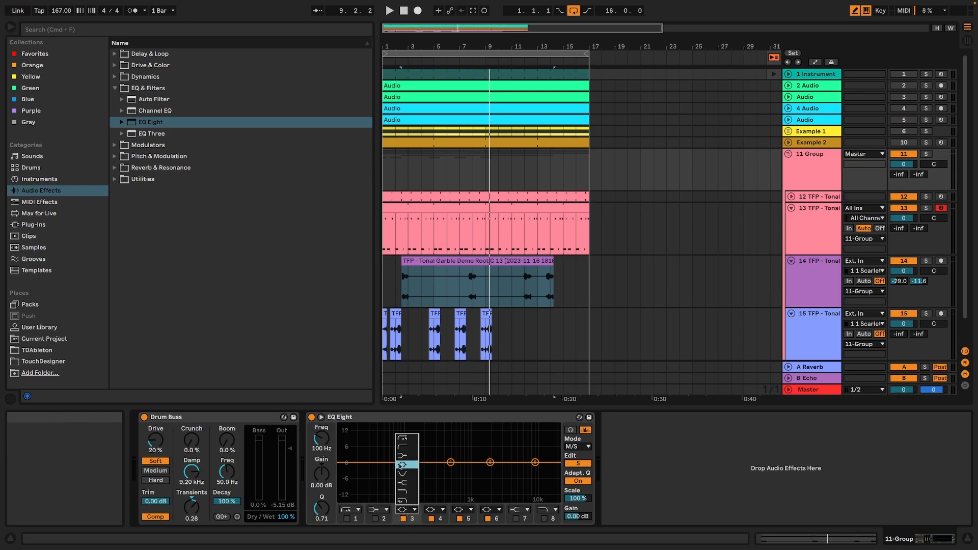
{"action": "left_click", "coordinate": [407, 436]}
{"action": "key", "text": "space"}
{"action": "left_click_drag", "start_coordinate": [406, 472], "coordinate": [401, 474]}
Set the Drum Buss boom amount to 22% and its boom frequency to 44.8 Hz.
{"action": "left_click_drag", "start_coordinate": [225, 444], "coordinate": [225, 433]}
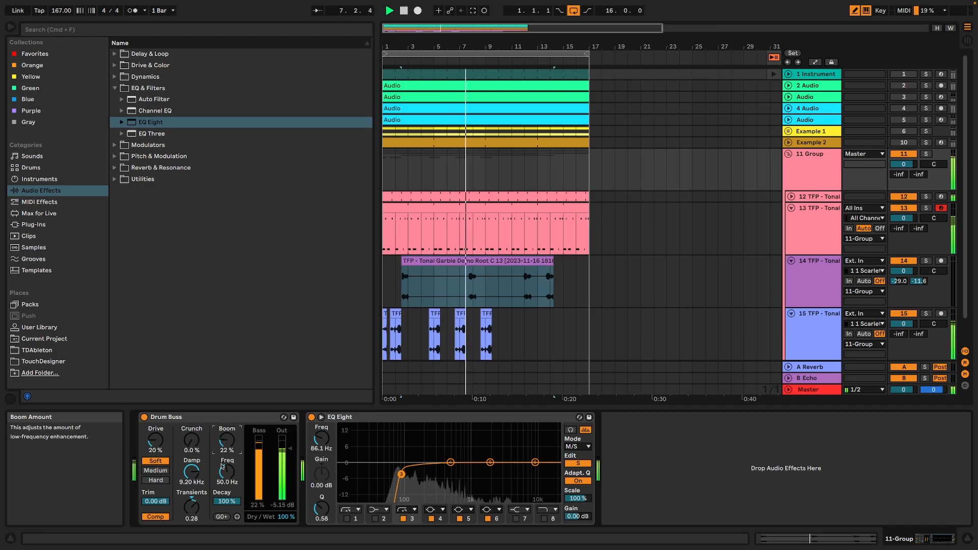
{"action": "left_click_drag", "start_coordinate": [223, 468], "coordinate": [223, 471]}
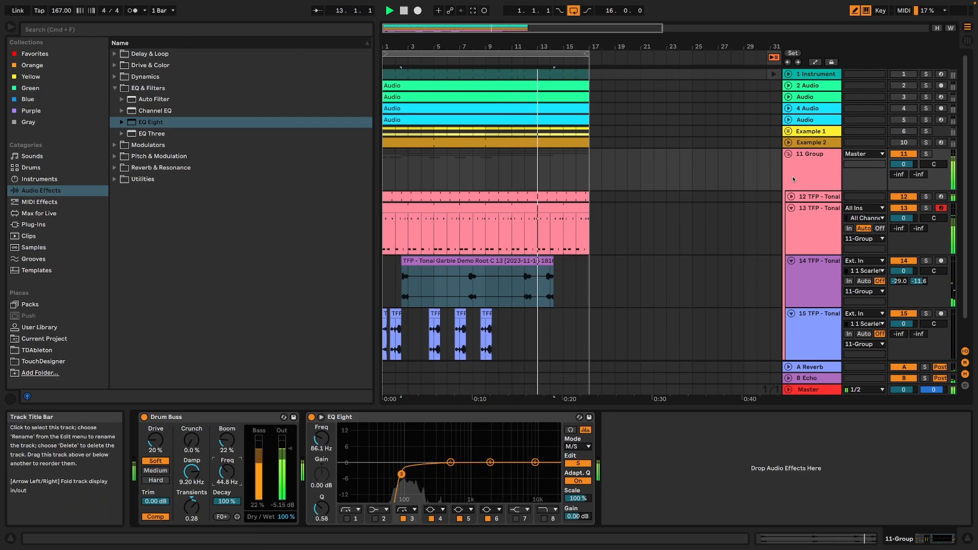
{"action": "key", "text": "space"}
Audition the three groupings by soloing Example 1, Example 2 and 11 Group in turn during playback.
{"action": "left_click", "coordinate": [905, 133]}
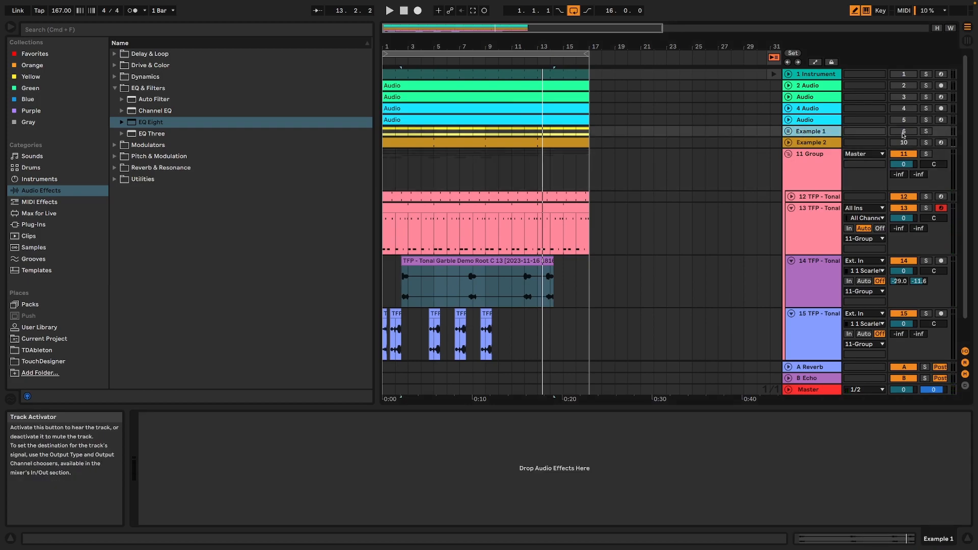
{"action": "left_click", "coordinate": [927, 131]}
{"action": "key", "text": "space"}
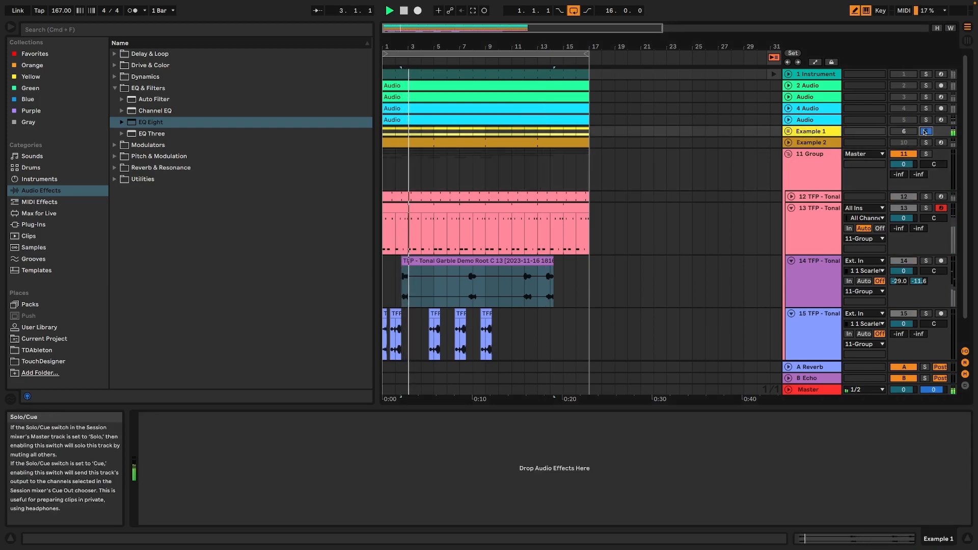
{"action": "left_click", "coordinate": [788, 131]}
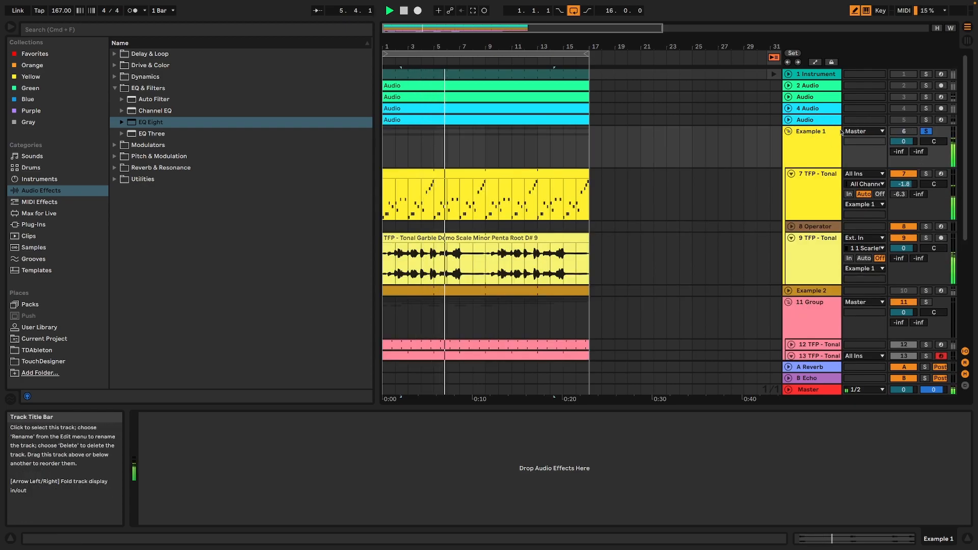
{"action": "left_click", "coordinate": [789, 131]}
{"action": "left_click", "coordinate": [926, 143]}
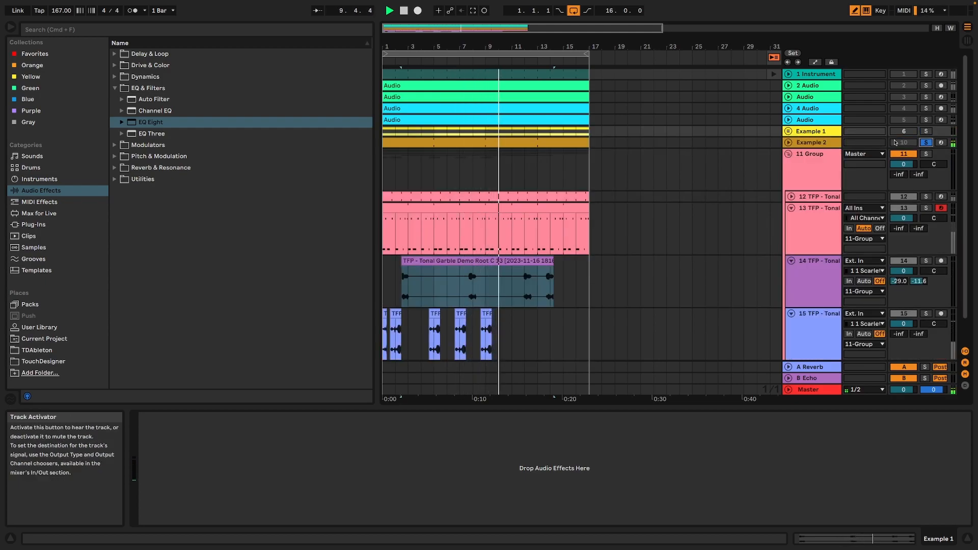
{"action": "left_click", "coordinate": [926, 154]}
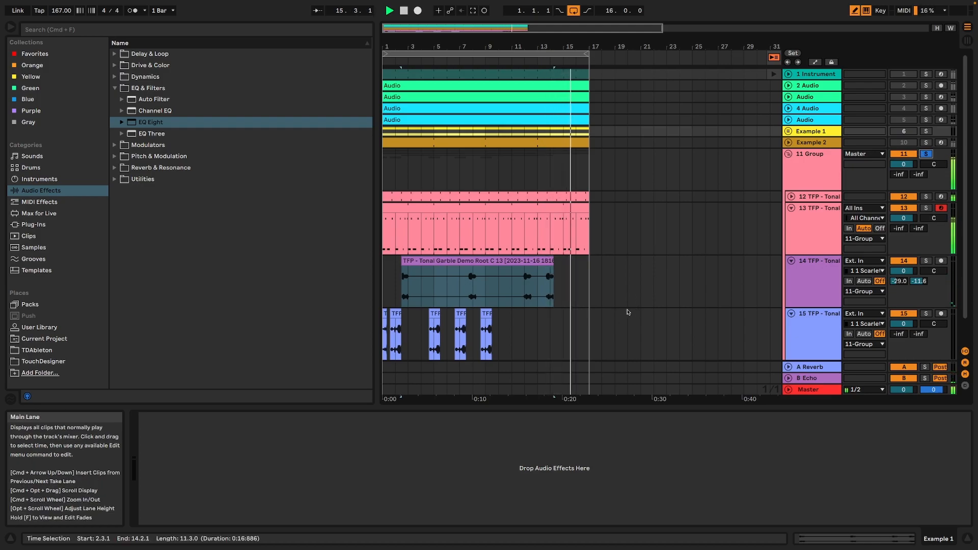
Browse the User Library's sample folders and collapse the TFP - Garble Demo folder in TFP - 2023 Loops.
{"action": "left_click", "coordinate": [39, 328]}
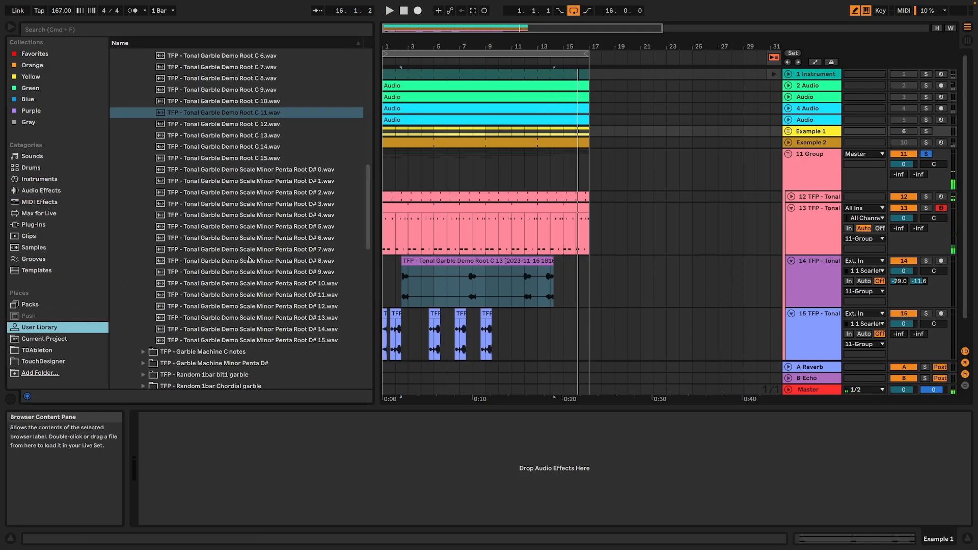
{"action": "scroll", "coordinate": [227, 230], "scroll_direction": "up", "scroll_amount": 2}
{"action": "scroll", "coordinate": [227, 230], "scroll_direction": "down", "scroll_amount": 3}
{"action": "scroll", "coordinate": [227, 230], "scroll_direction": "up", "scroll_amount": 5}
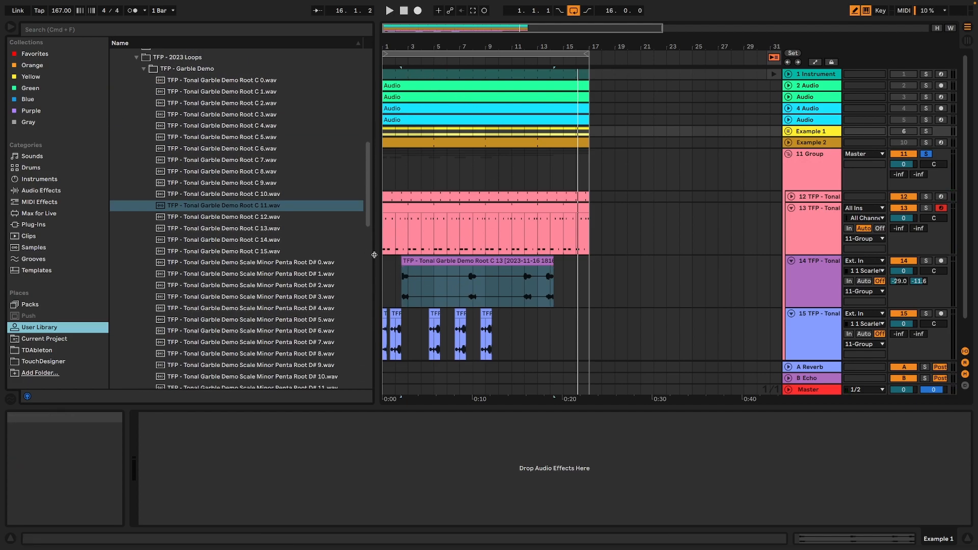
{"action": "scroll", "coordinate": [220, 223], "scroll_direction": "up", "scroll_amount": 3}
{"action": "left_click", "coordinate": [144, 136]}
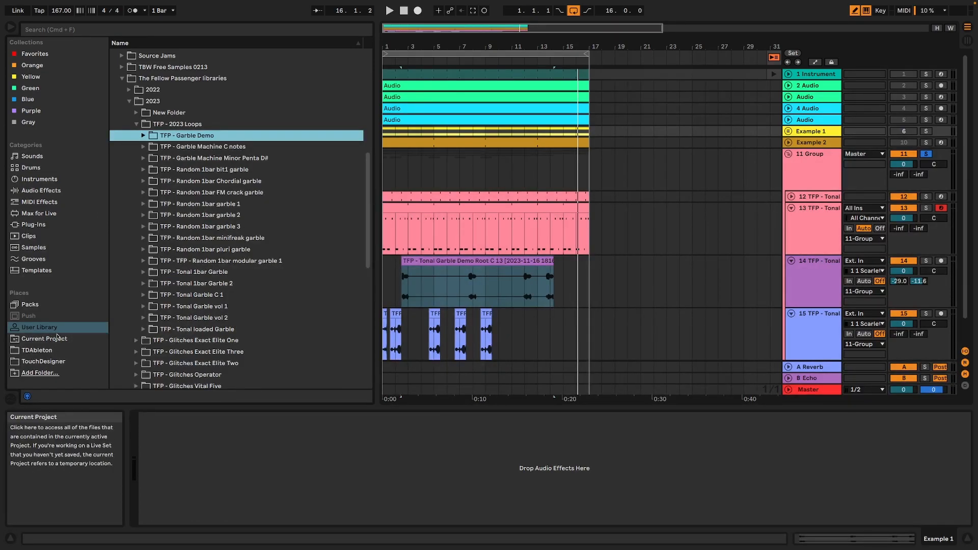
Search the User Library for "garble" and expand the Presets folder in the results.
{"action": "scroll", "coordinate": [116, 204], "scroll_direction": "up", "scroll_amount": 12}
{"action": "left_click", "coordinate": [111, 32]}
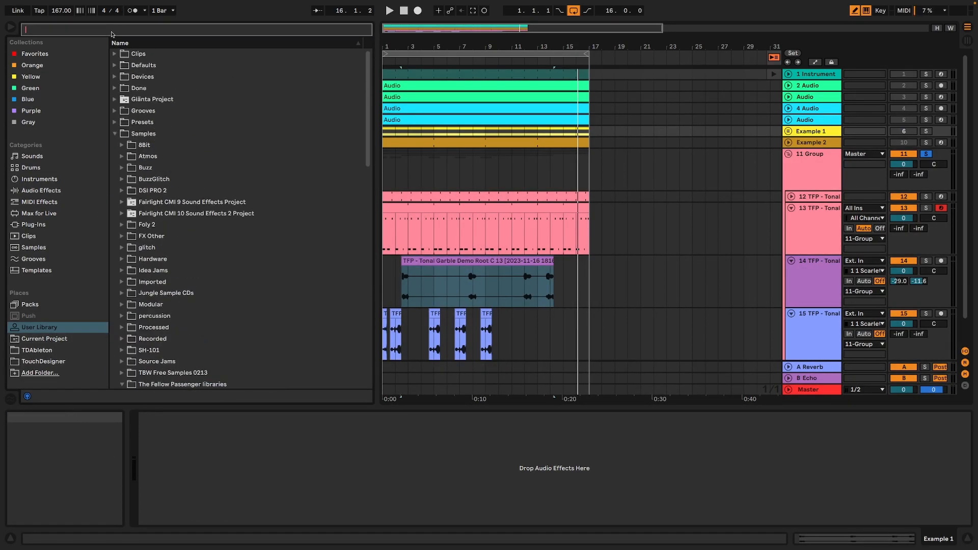
{"action": "type", "text": "garble"}
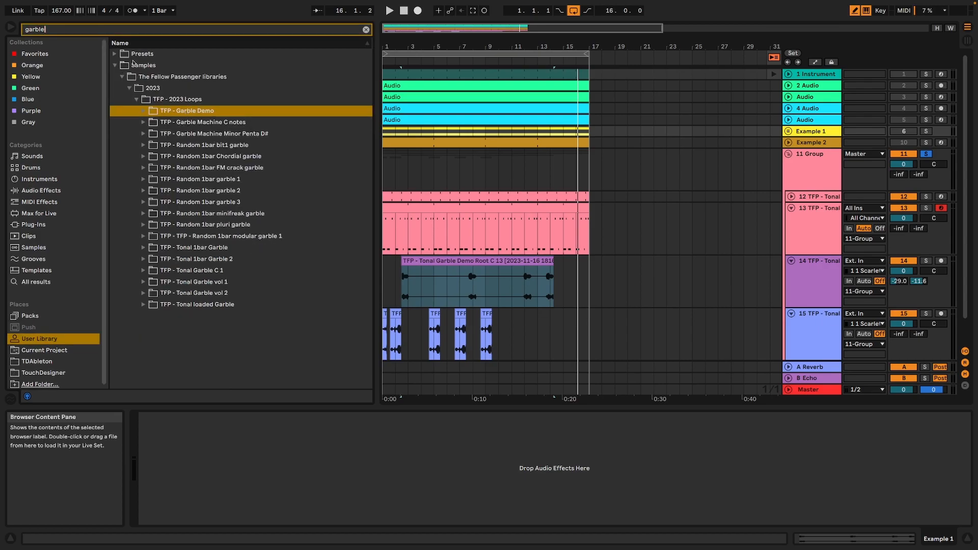
{"action": "left_click", "coordinate": [115, 54]}
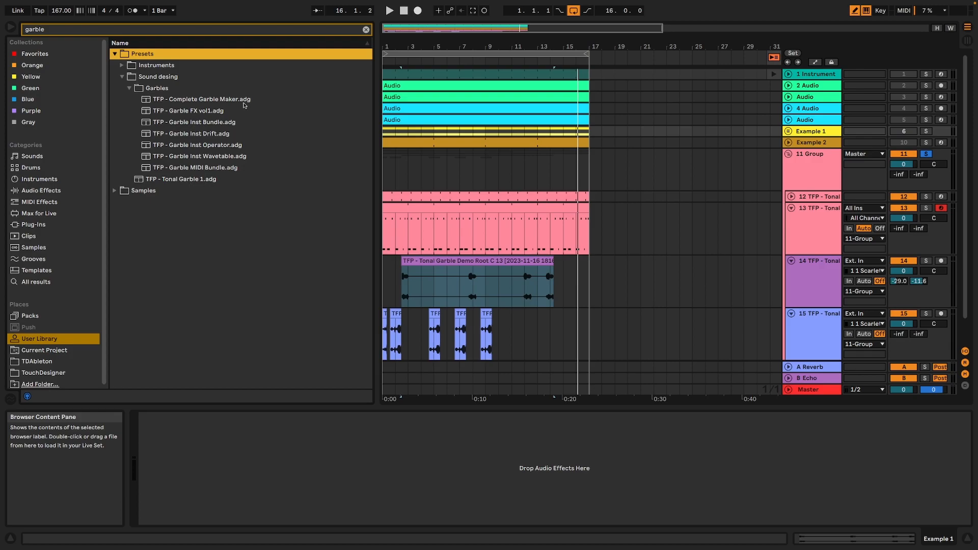
{"action": "scroll", "coordinate": [438, 278], "scroll_direction": "down", "scroll_amount": 2}
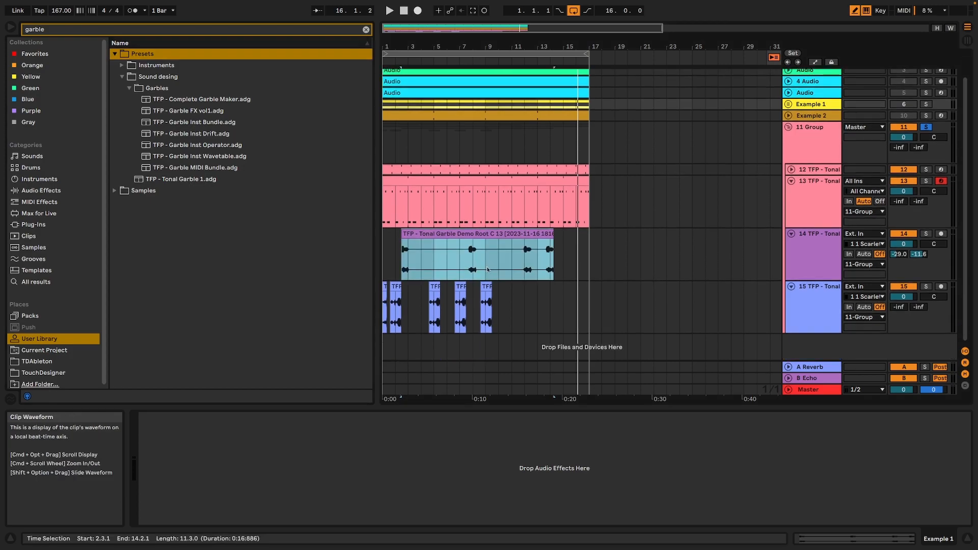
Load the TFP - Garble Inst Drift.adg preset onto a new track below track 15.
{"action": "left_click", "coordinate": [223, 135]}
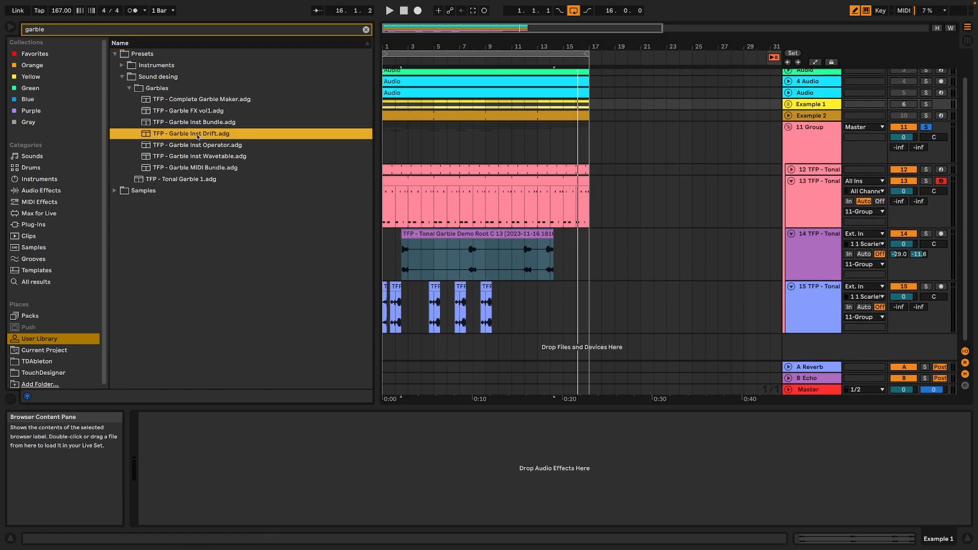
{"action": "left_click_drag", "start_coordinate": [202, 137], "coordinate": [829, 354]}
{"action": "left_click_drag", "start_coordinate": [815, 348], "coordinate": [816, 349]}
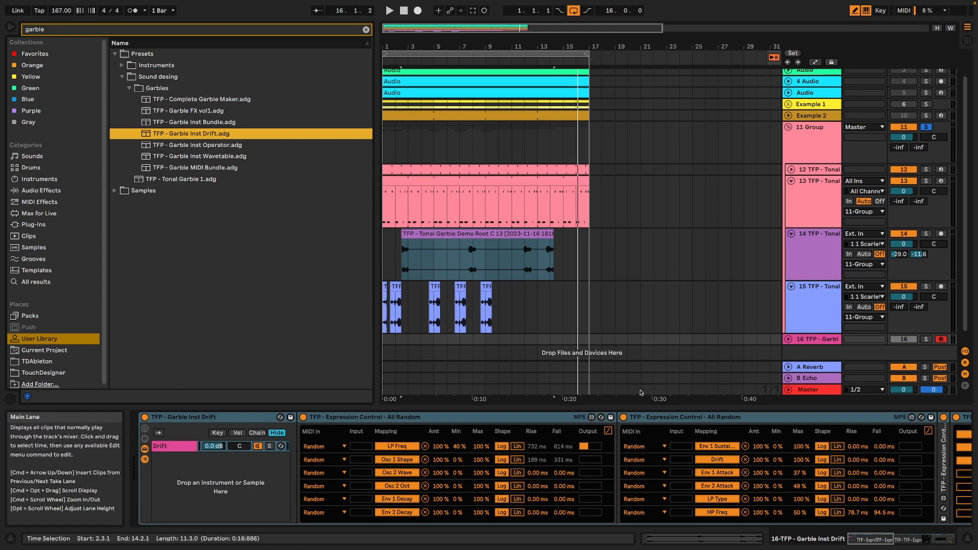
Solo track 16 to audition the Garble Inst Drift rack, and delete the rack from the track.
{"action": "left_click", "coordinate": [926, 340]}
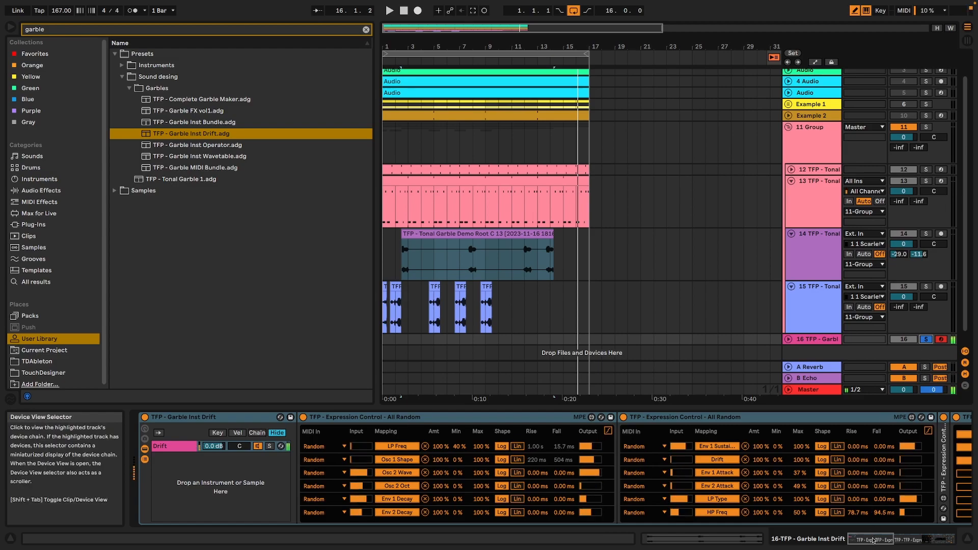
{"action": "mouse_move", "coordinate": [875, 540]}
{"action": "left_mouse_down"}
{"action": "mouse_move", "coordinate": [936, 538]}
{"action": "mouse_move", "coordinate": [861, 537]}
{"action": "left_mouse_up"}
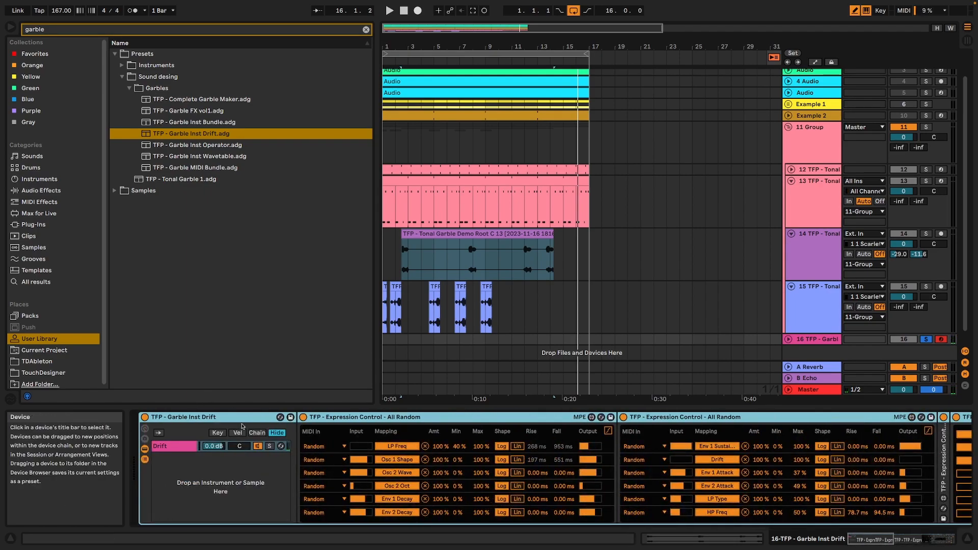
{"action": "key", "text": "Delete"}
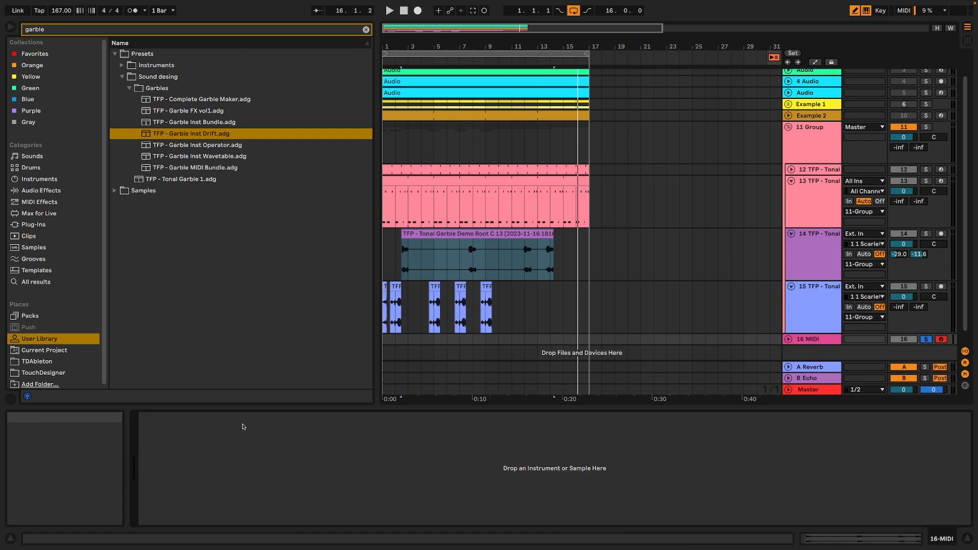